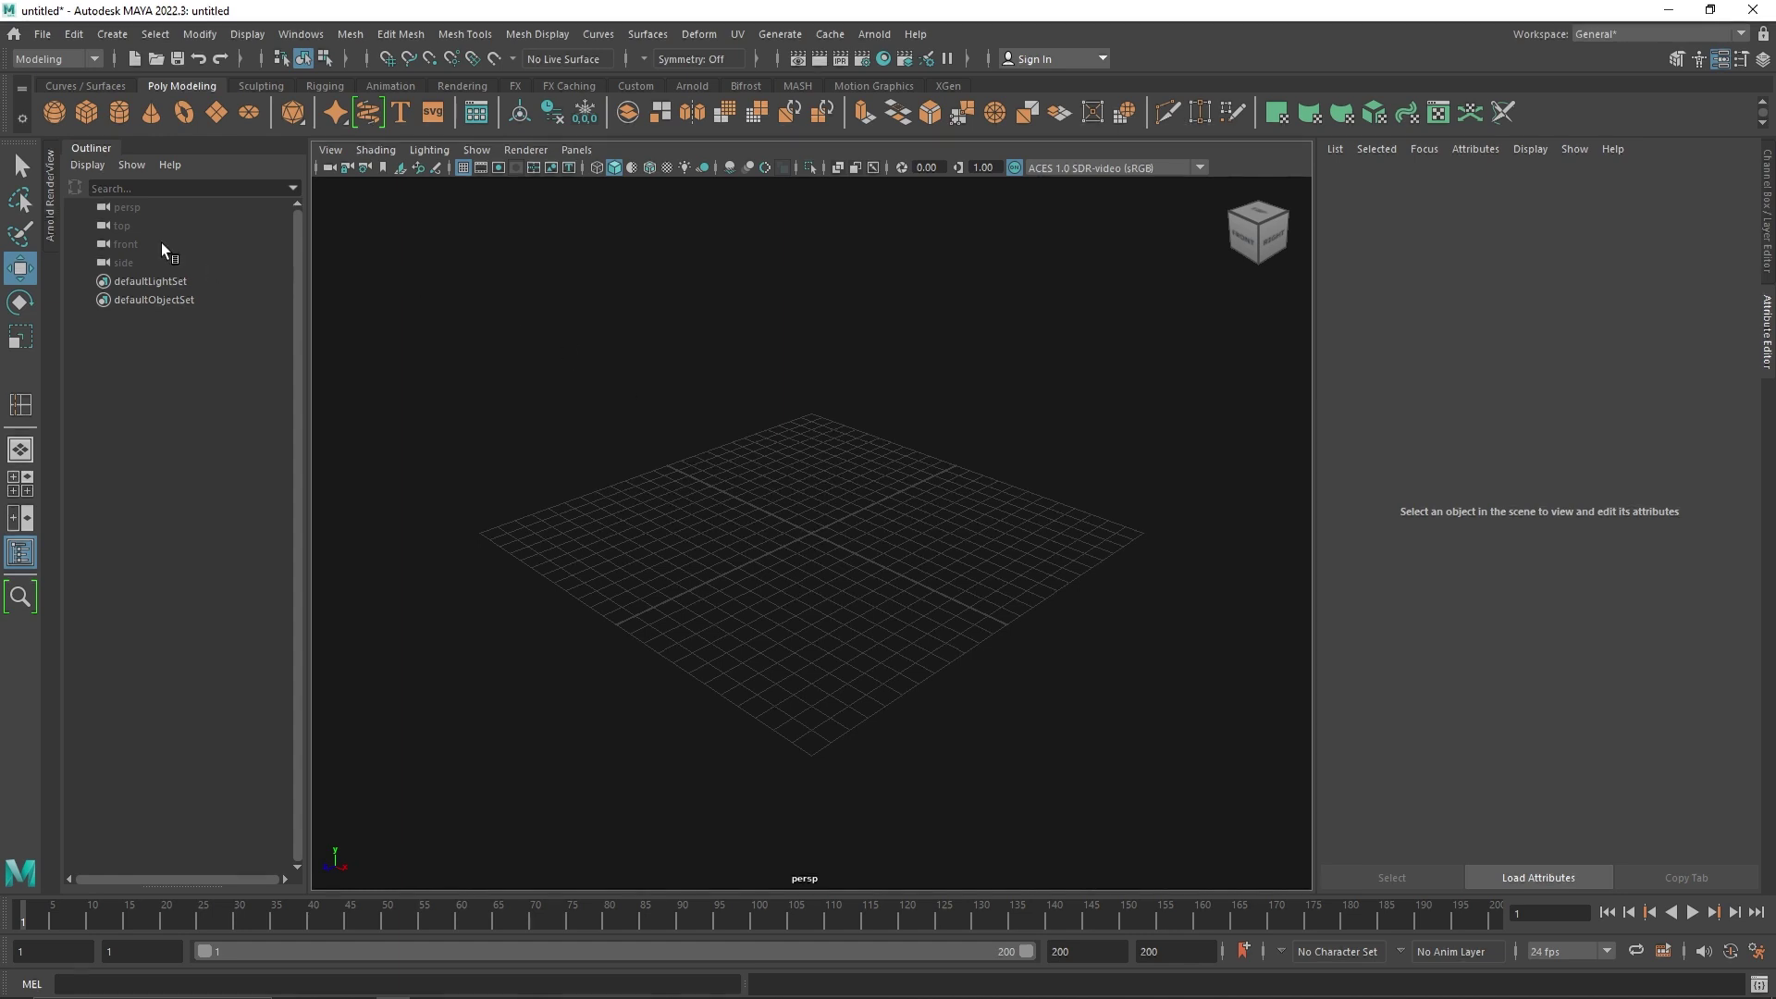
# - Create a polygon cube at the origin and hide the viewport grid
pyautogui.click(87, 109)
pyautogui.scroll(5, 837, 573)
pyautogui.scroll(4, 834, 579)
pyautogui.scroll(-5, 836, 573)
pyautogui.scroll(1, 834, 579)
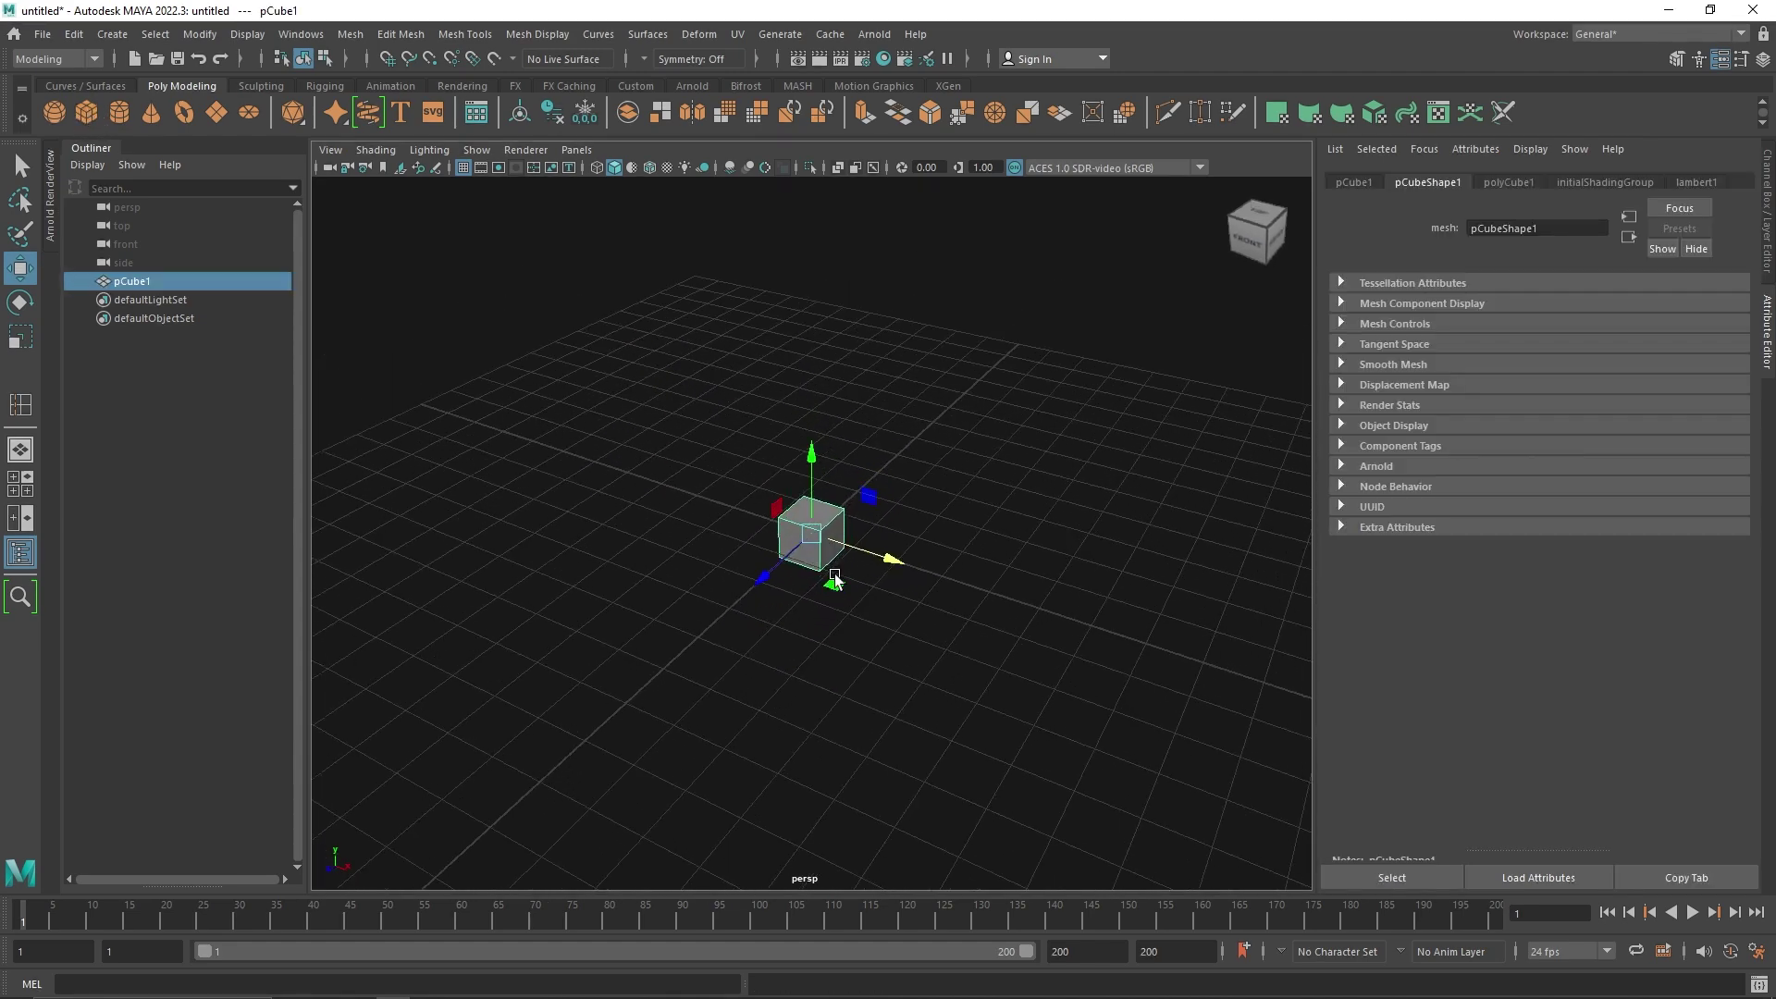
pyautogui.click(463, 167)
# - Scale the cube along its Z axis into a long, narrow bar
pyautogui.press('r')
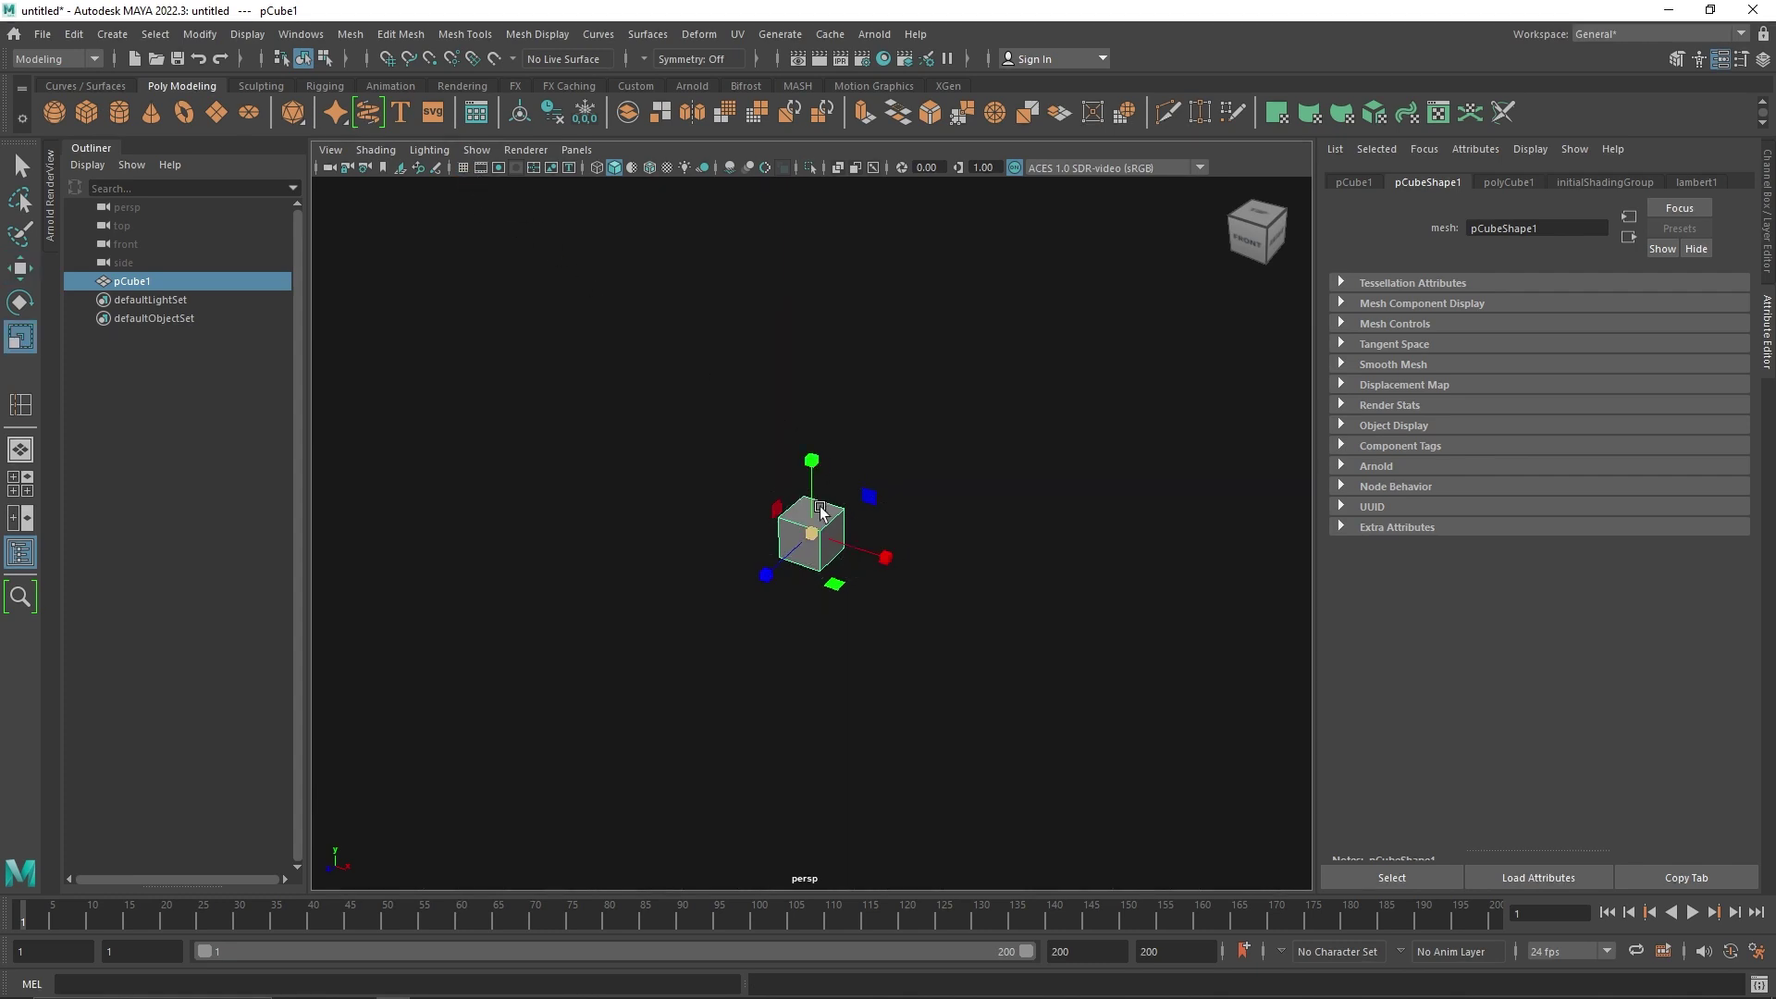
pyautogui.moveTo(784, 553); pyautogui.dragTo(682, 635)
pyautogui.click(602, 663)
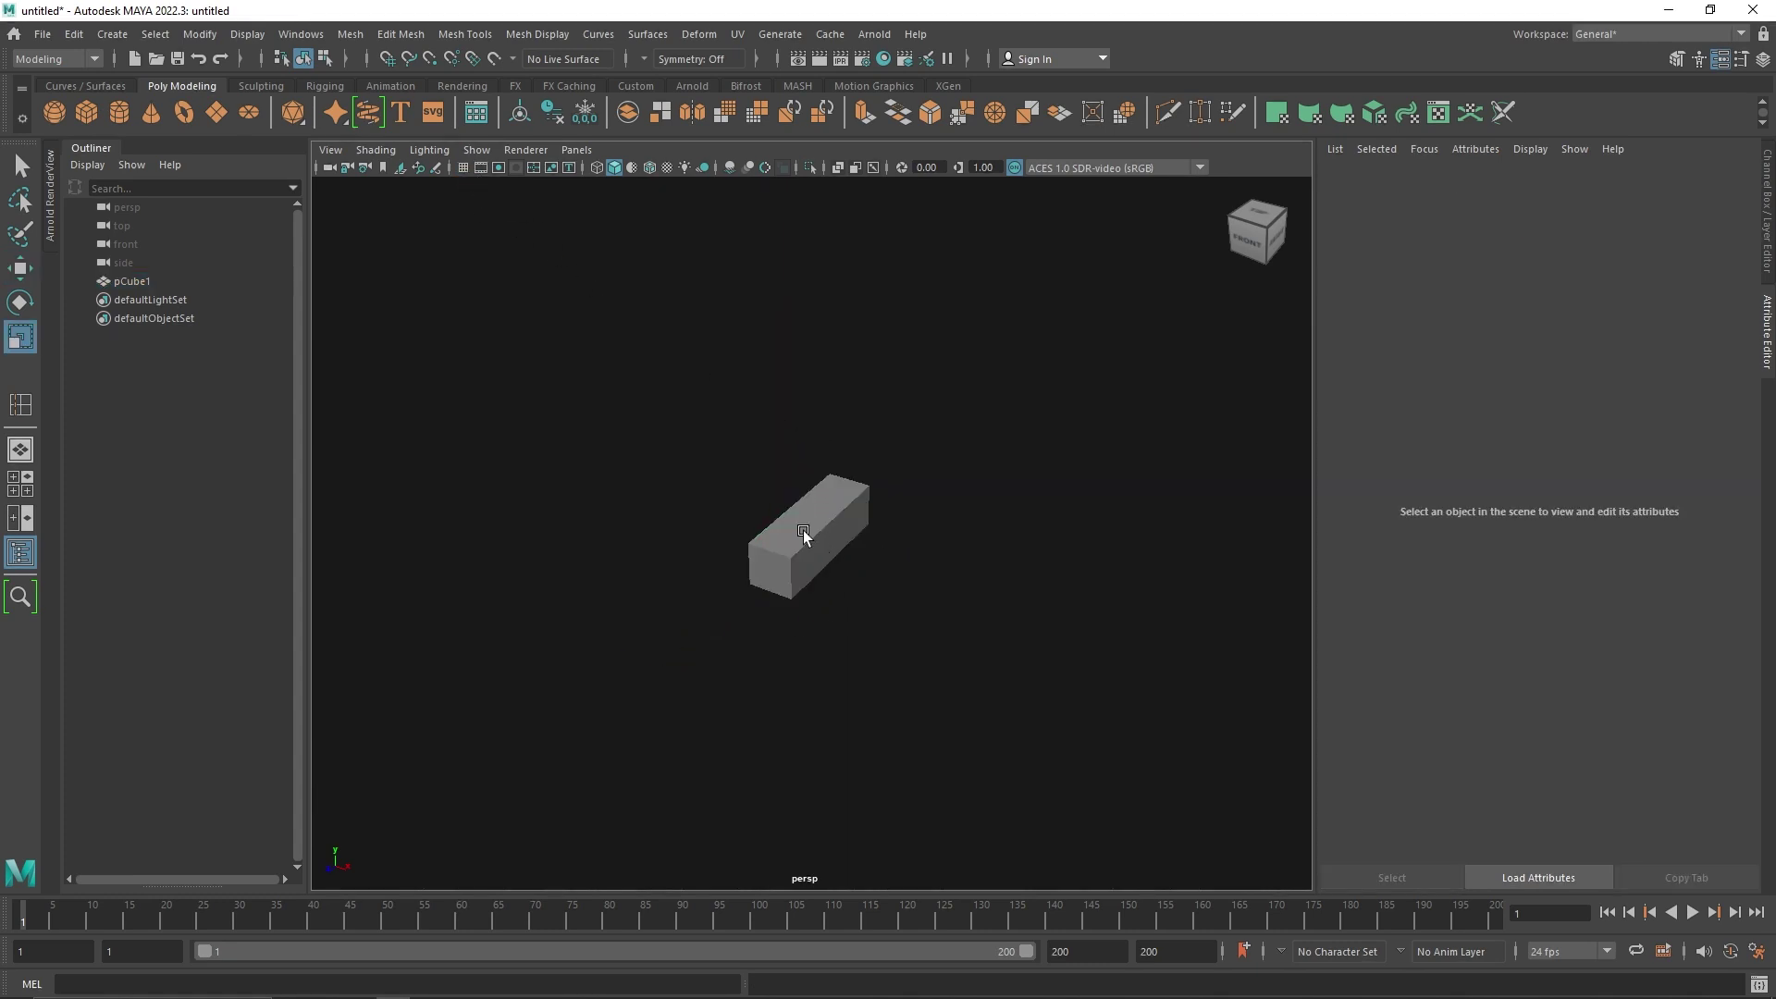
pyautogui.click(771, 578)
pyautogui.moveTo(772, 575); pyautogui.dragTo(705, 631)
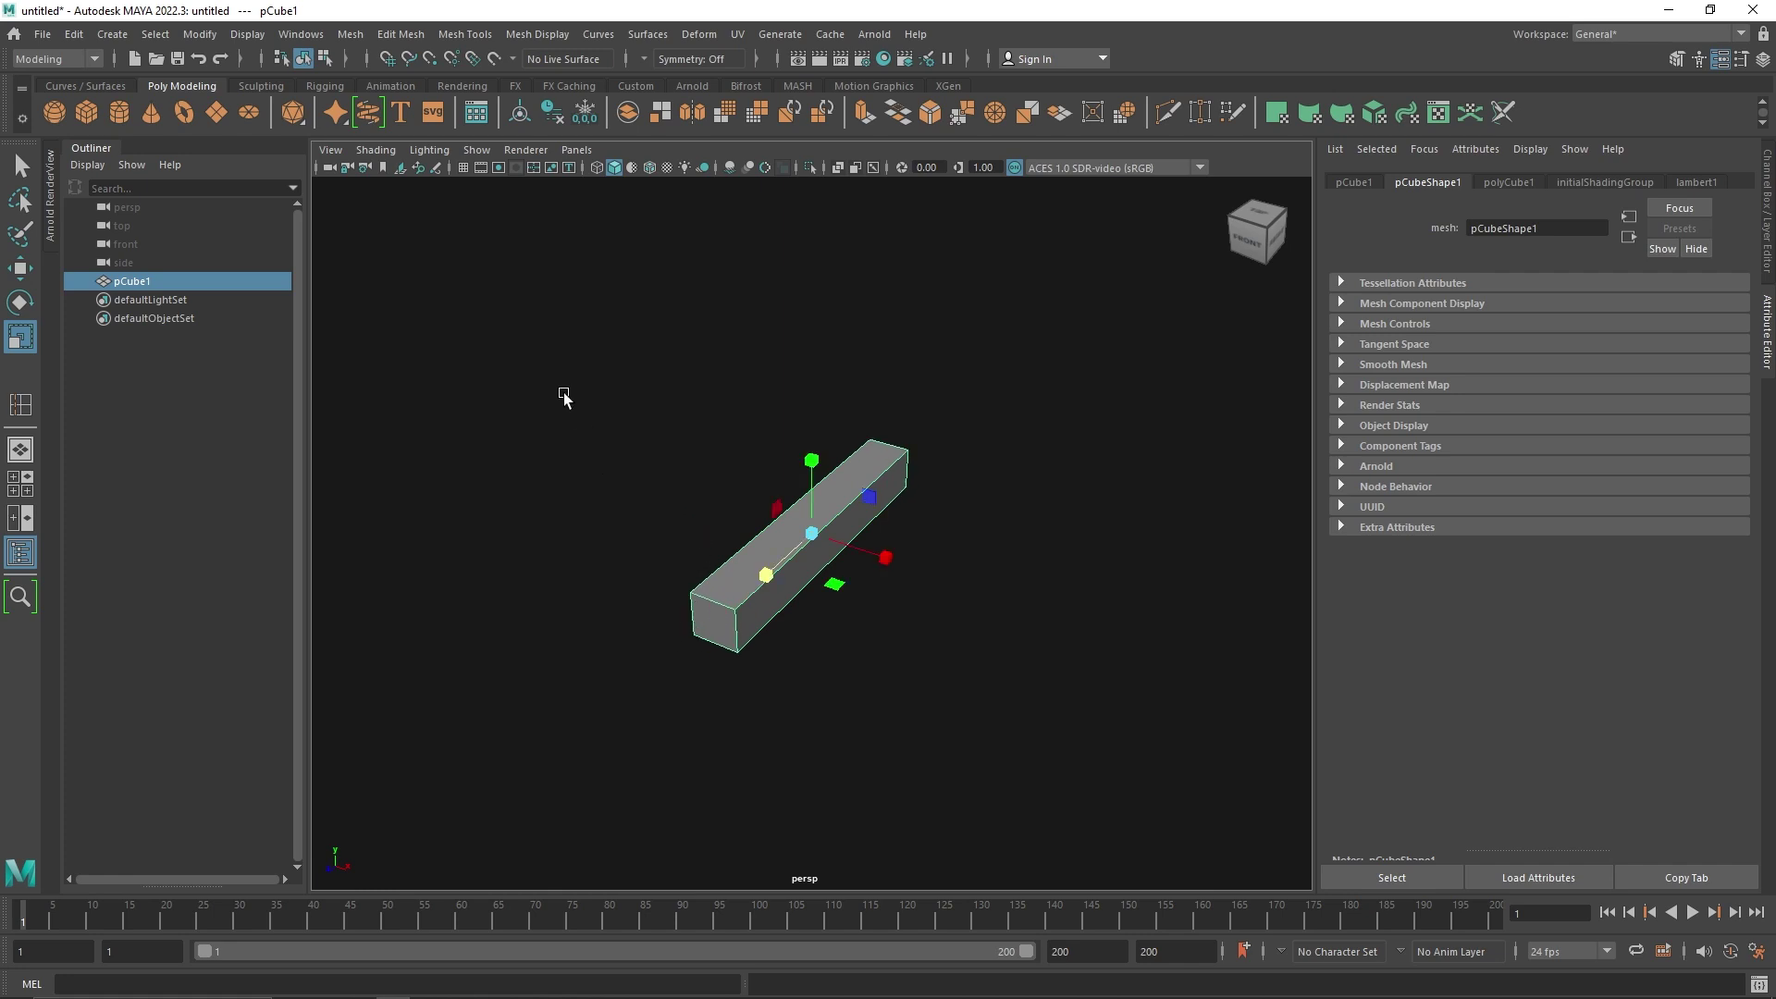
# - Create a MASH network from the stretched bar
pyautogui.scroll(-5, 729, 474)
pyautogui.click(797, 85)
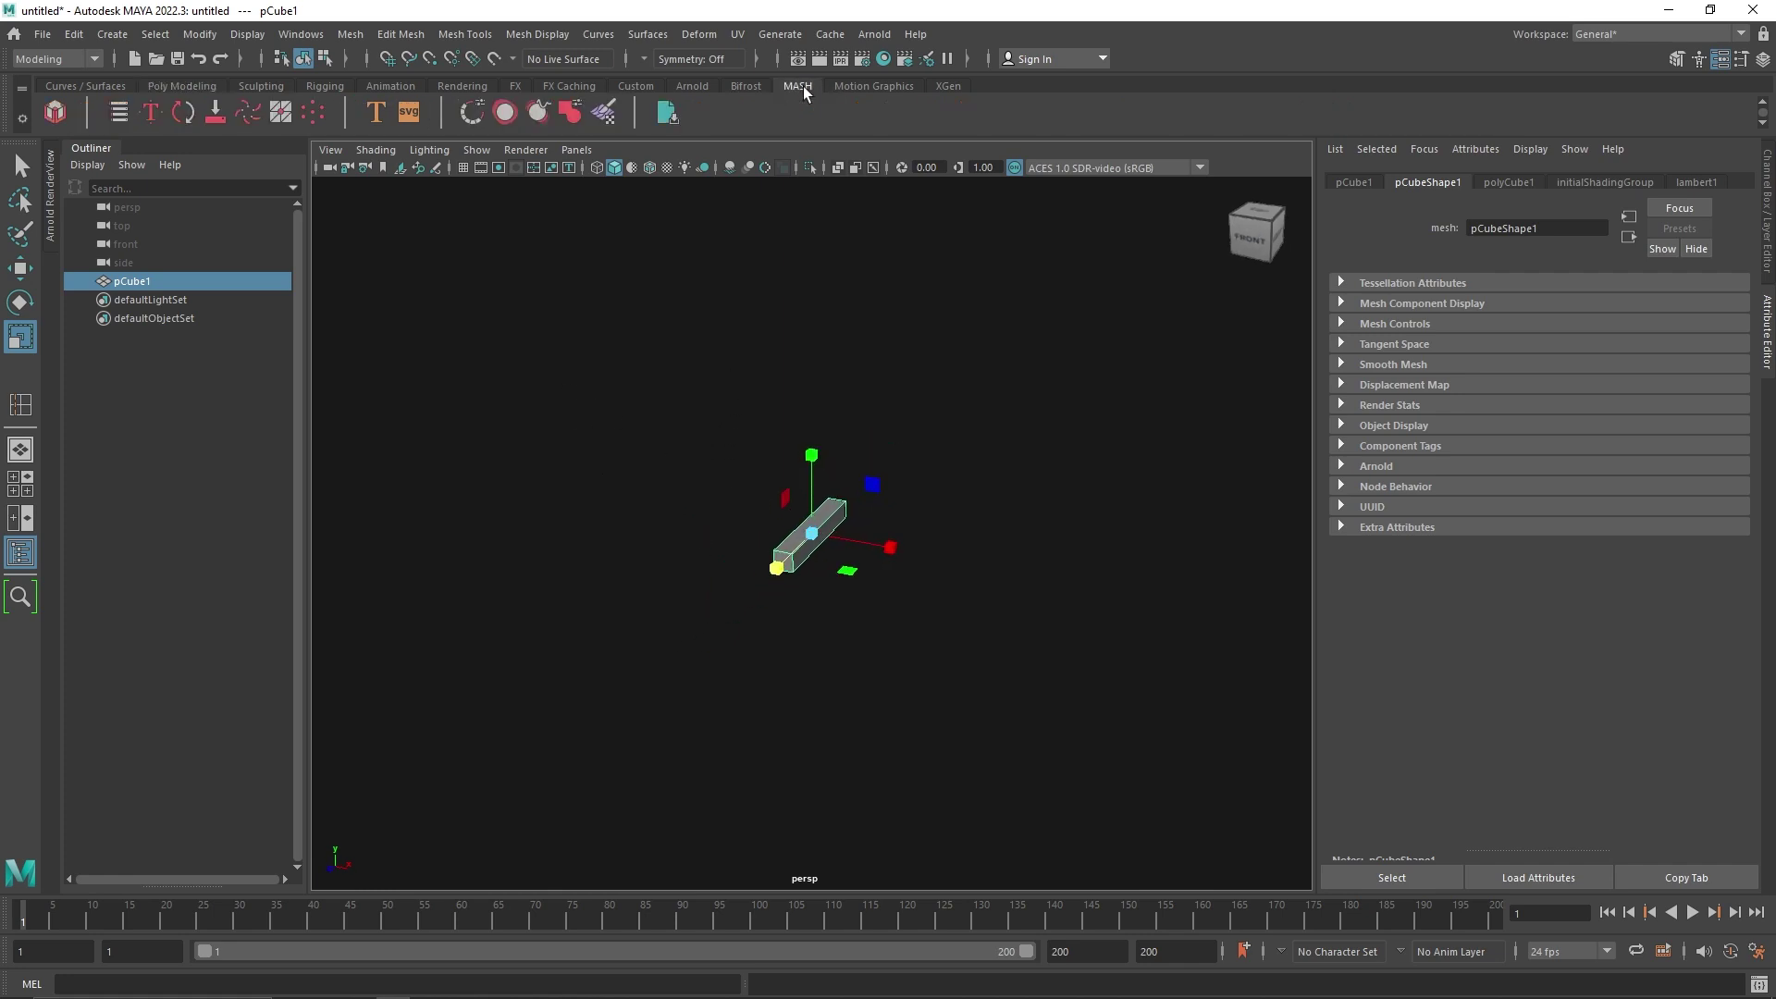
pyautogui.click(55, 112)
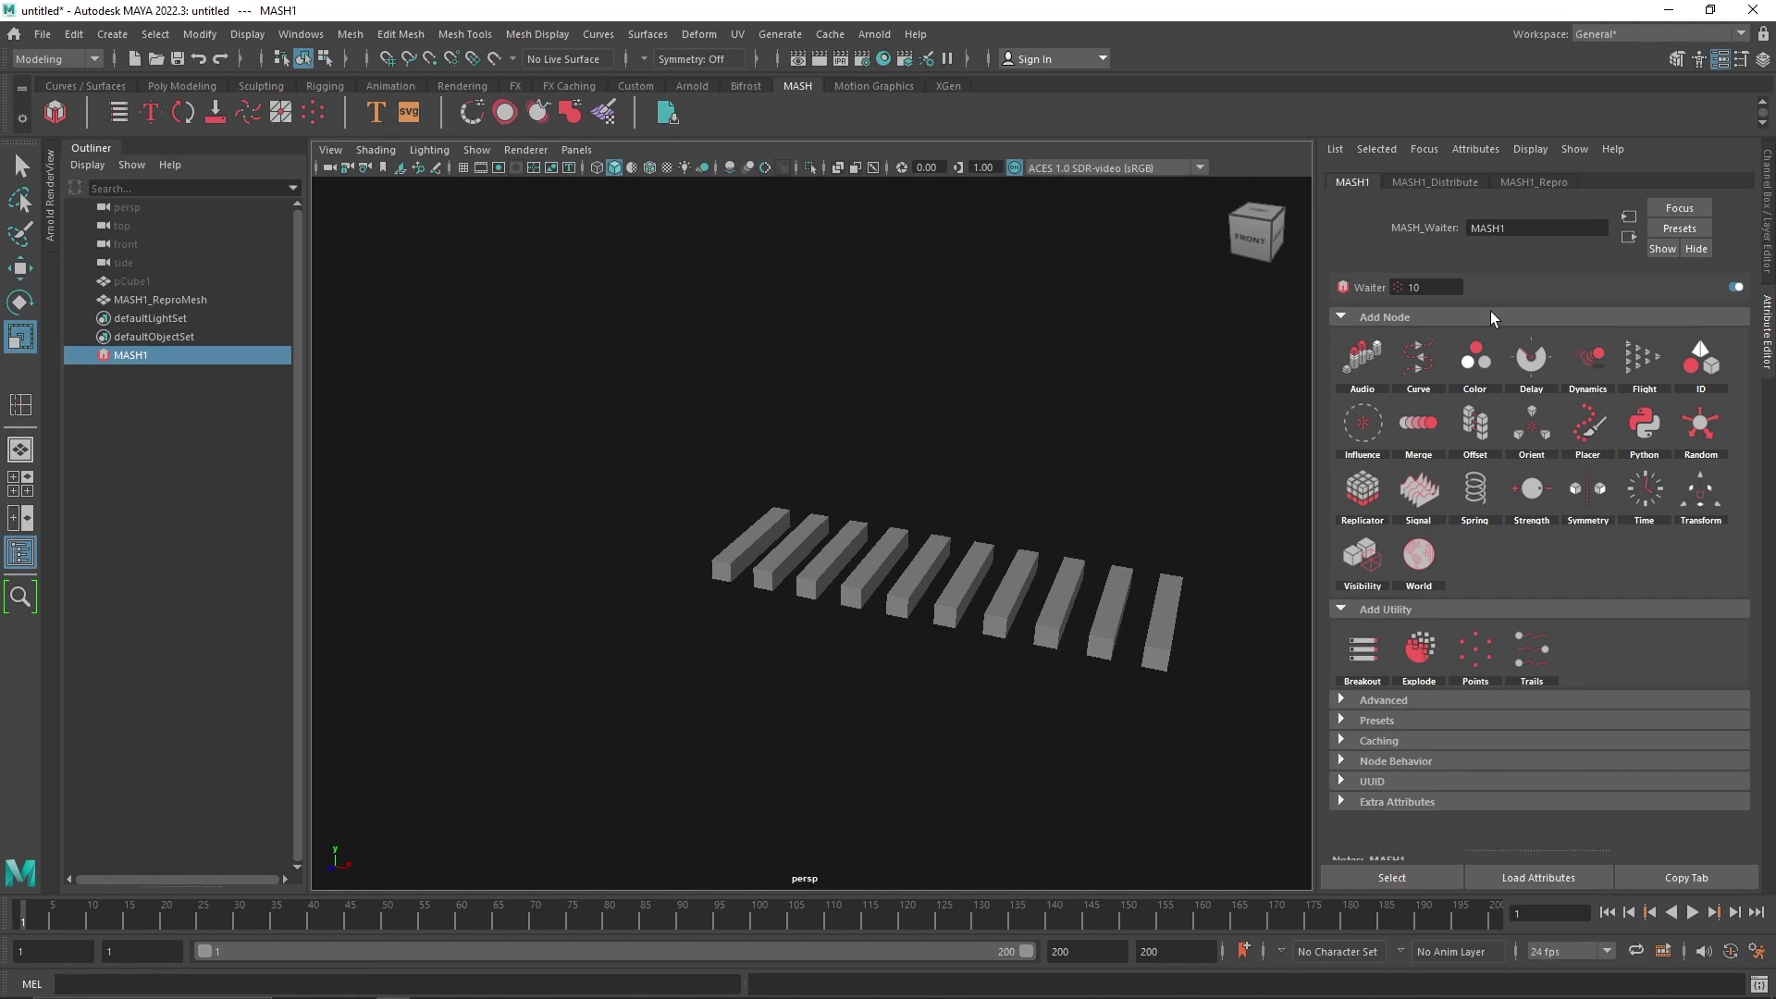
# - Set the MASH distribution to 25 points with a Distance X of 24 so the bars sit flush side by side
pyautogui.click(1448, 185)
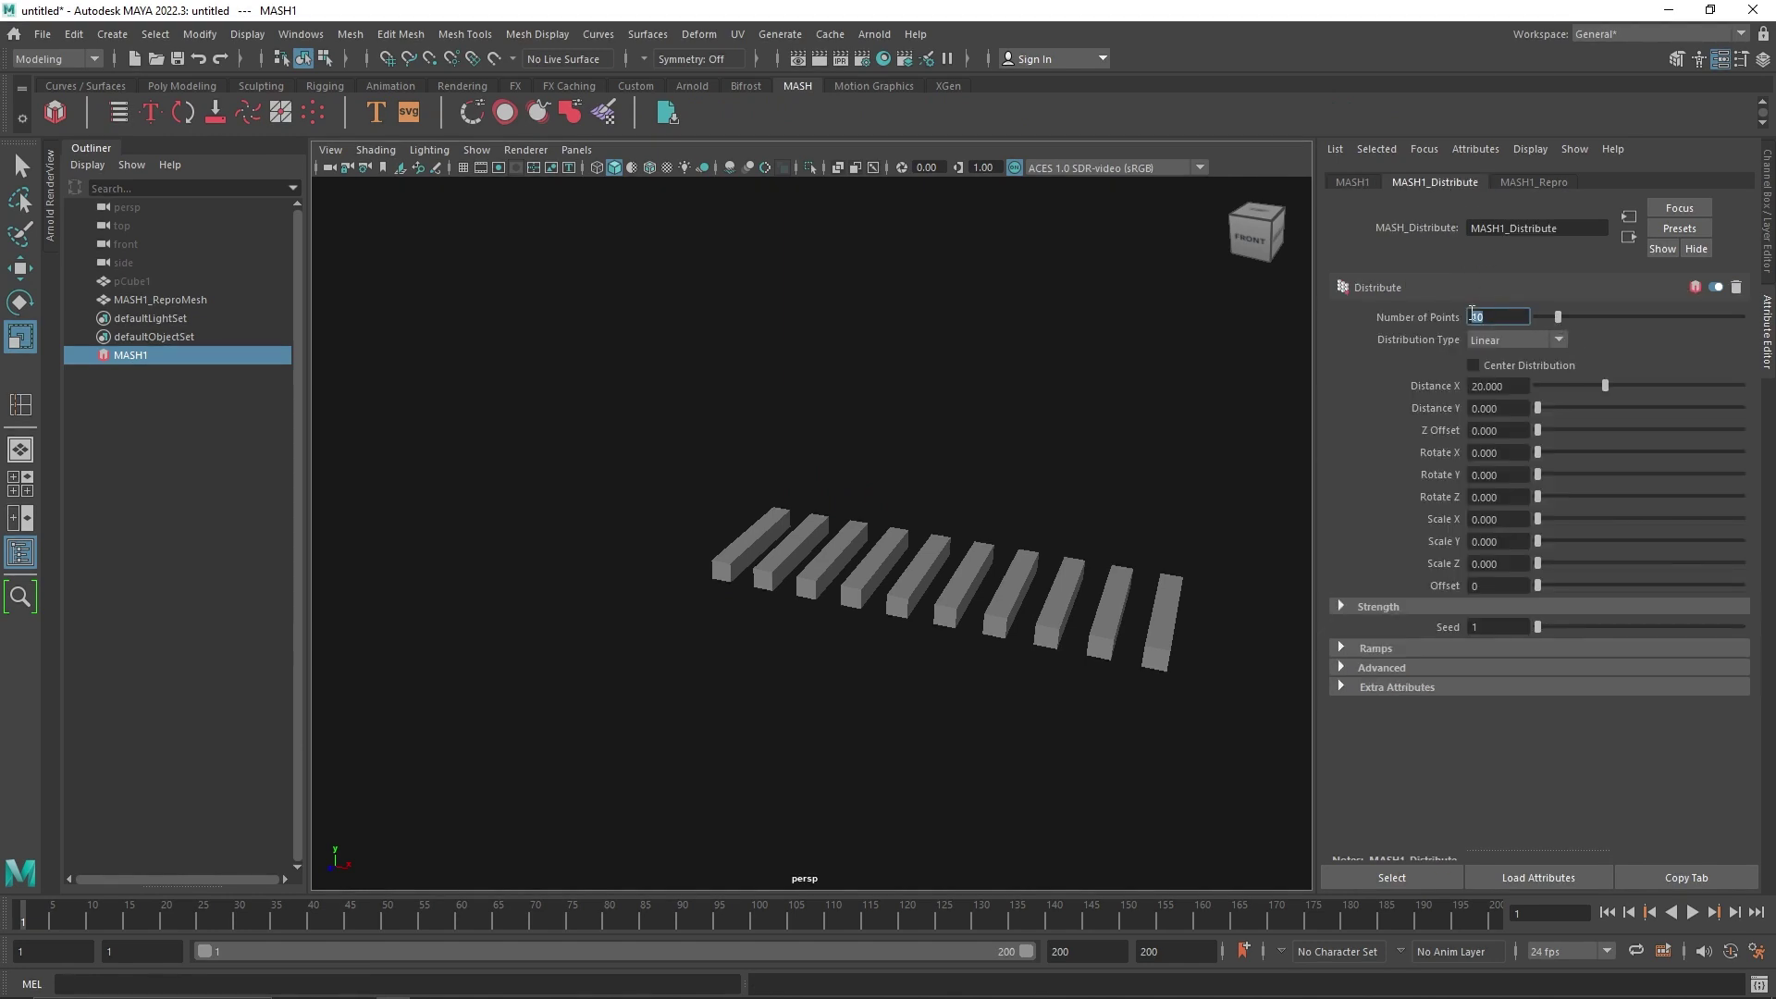
pyautogui.write('25')
pyautogui.press('Tab')
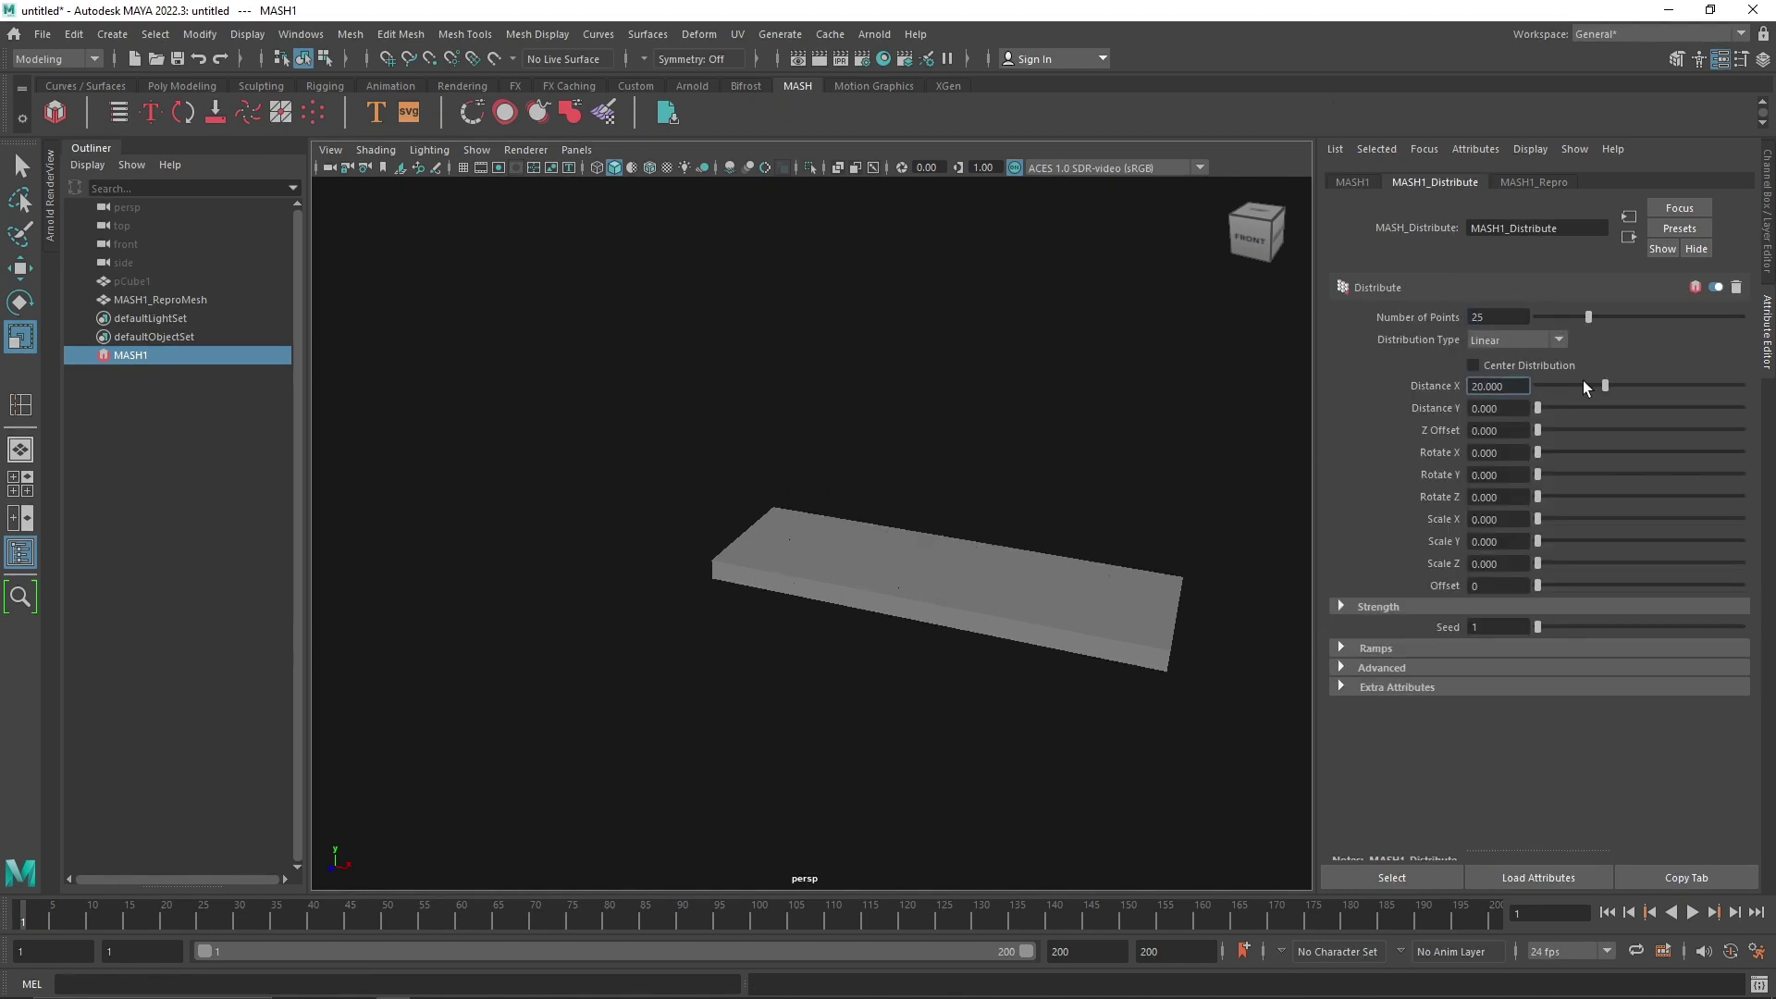
pyautogui.moveTo(1606, 385)
pyautogui.mouseDown()
pyautogui.moveTo(1641, 385)
pyautogui.moveTo(1617, 385)
pyautogui.mouseUp()
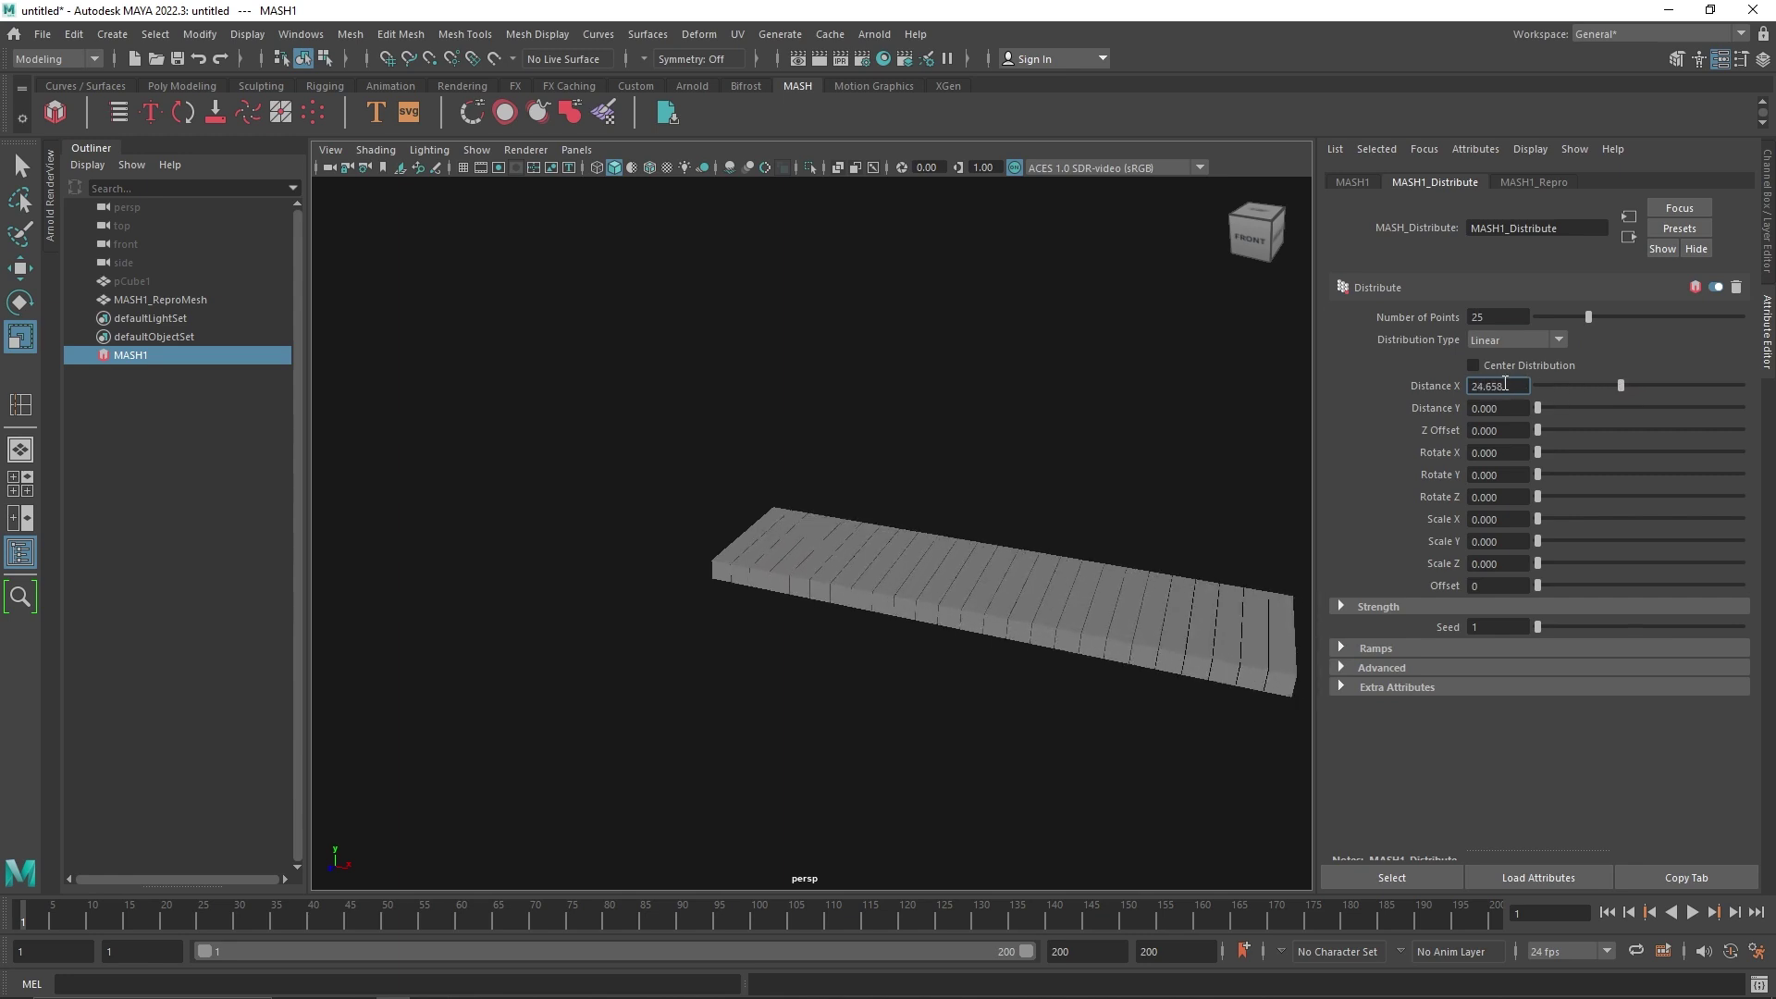
pyautogui.write('24')
pyautogui.press('Return')
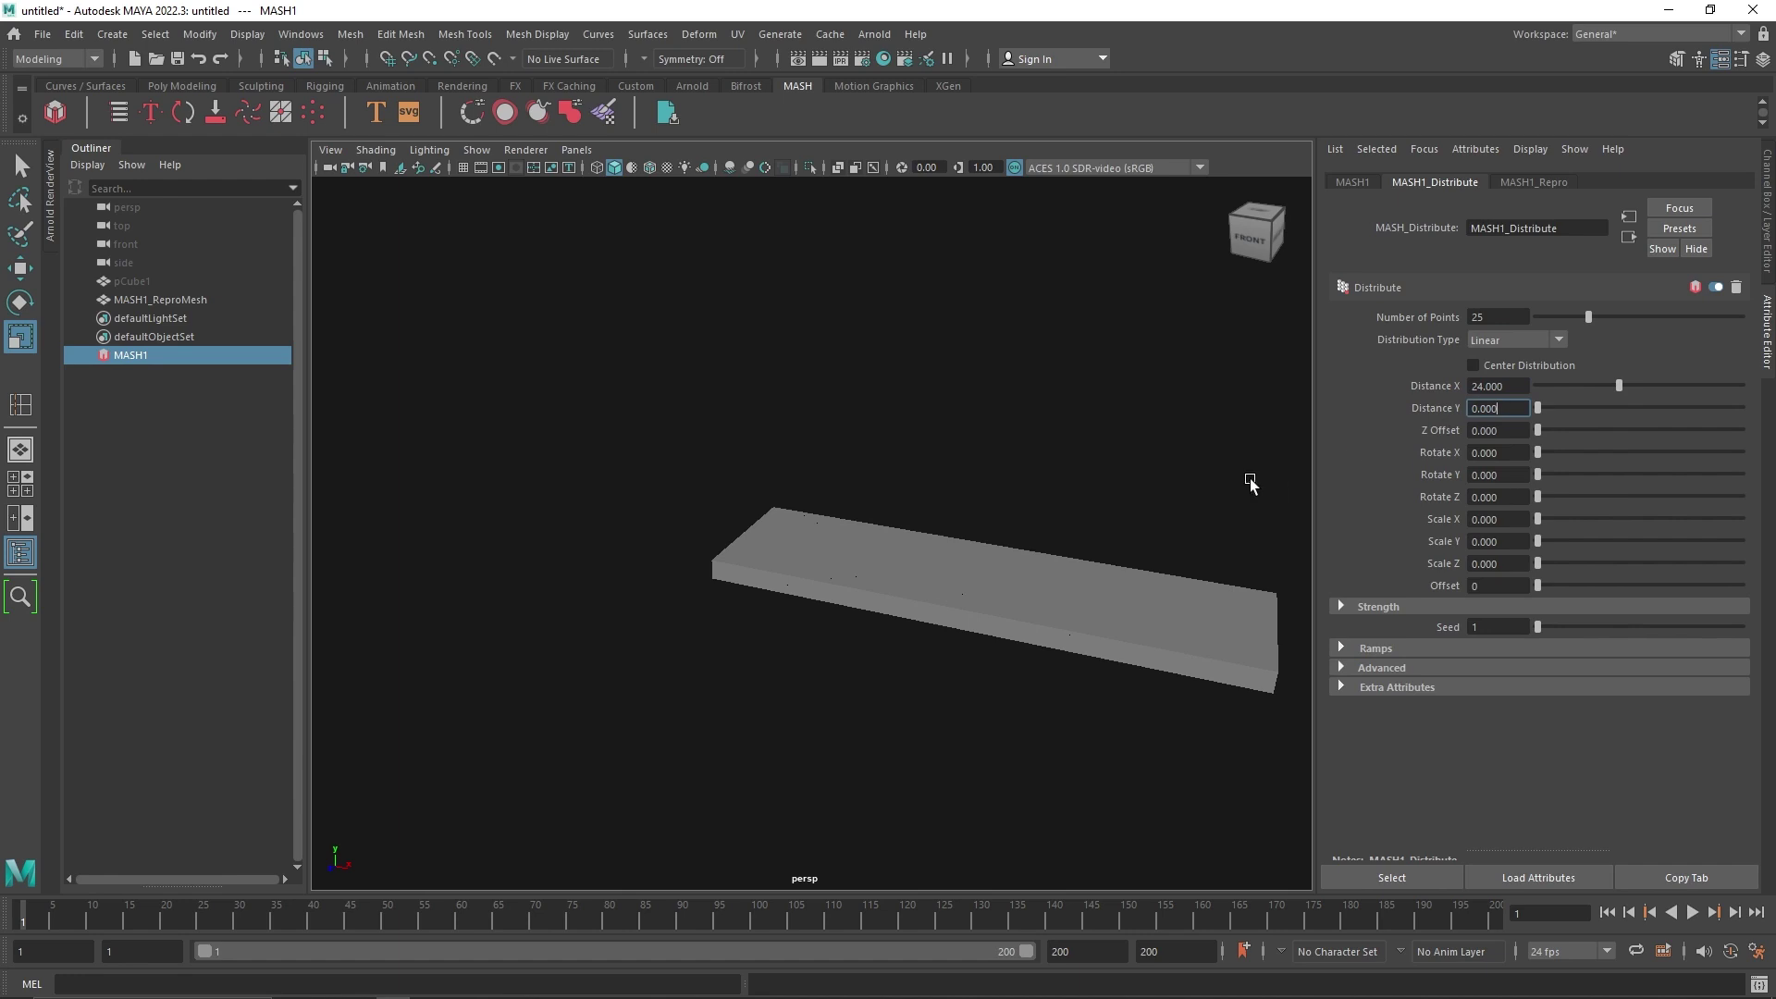
# - Add an Offset node to the MASH network and set its X position offset to -5
pyautogui.scroll(3, 971, 523)
pyautogui.click(1353, 181)
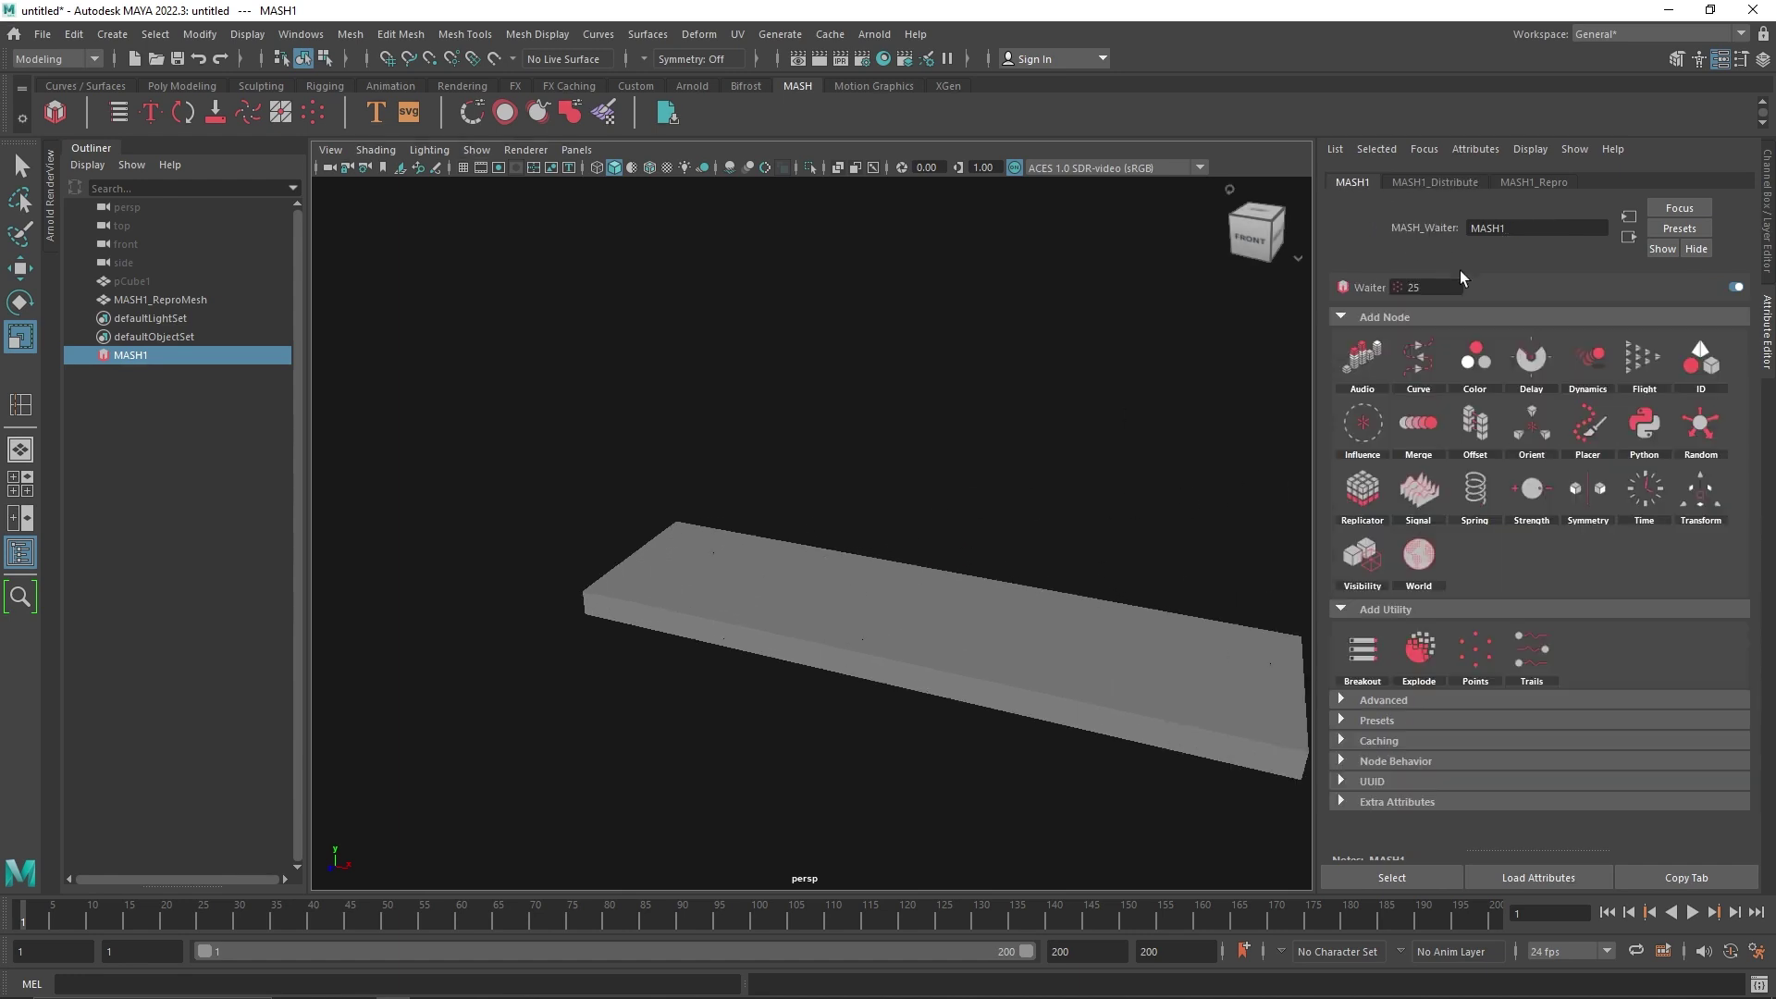
pyautogui.click(1501, 433)
pyautogui.keyDown('ctrl'); pyautogui.moveTo(1514, 427); pyautogui.dragTo(1502, 427); pyautogui.keyUp('ctrl')
pyautogui.write('-5')
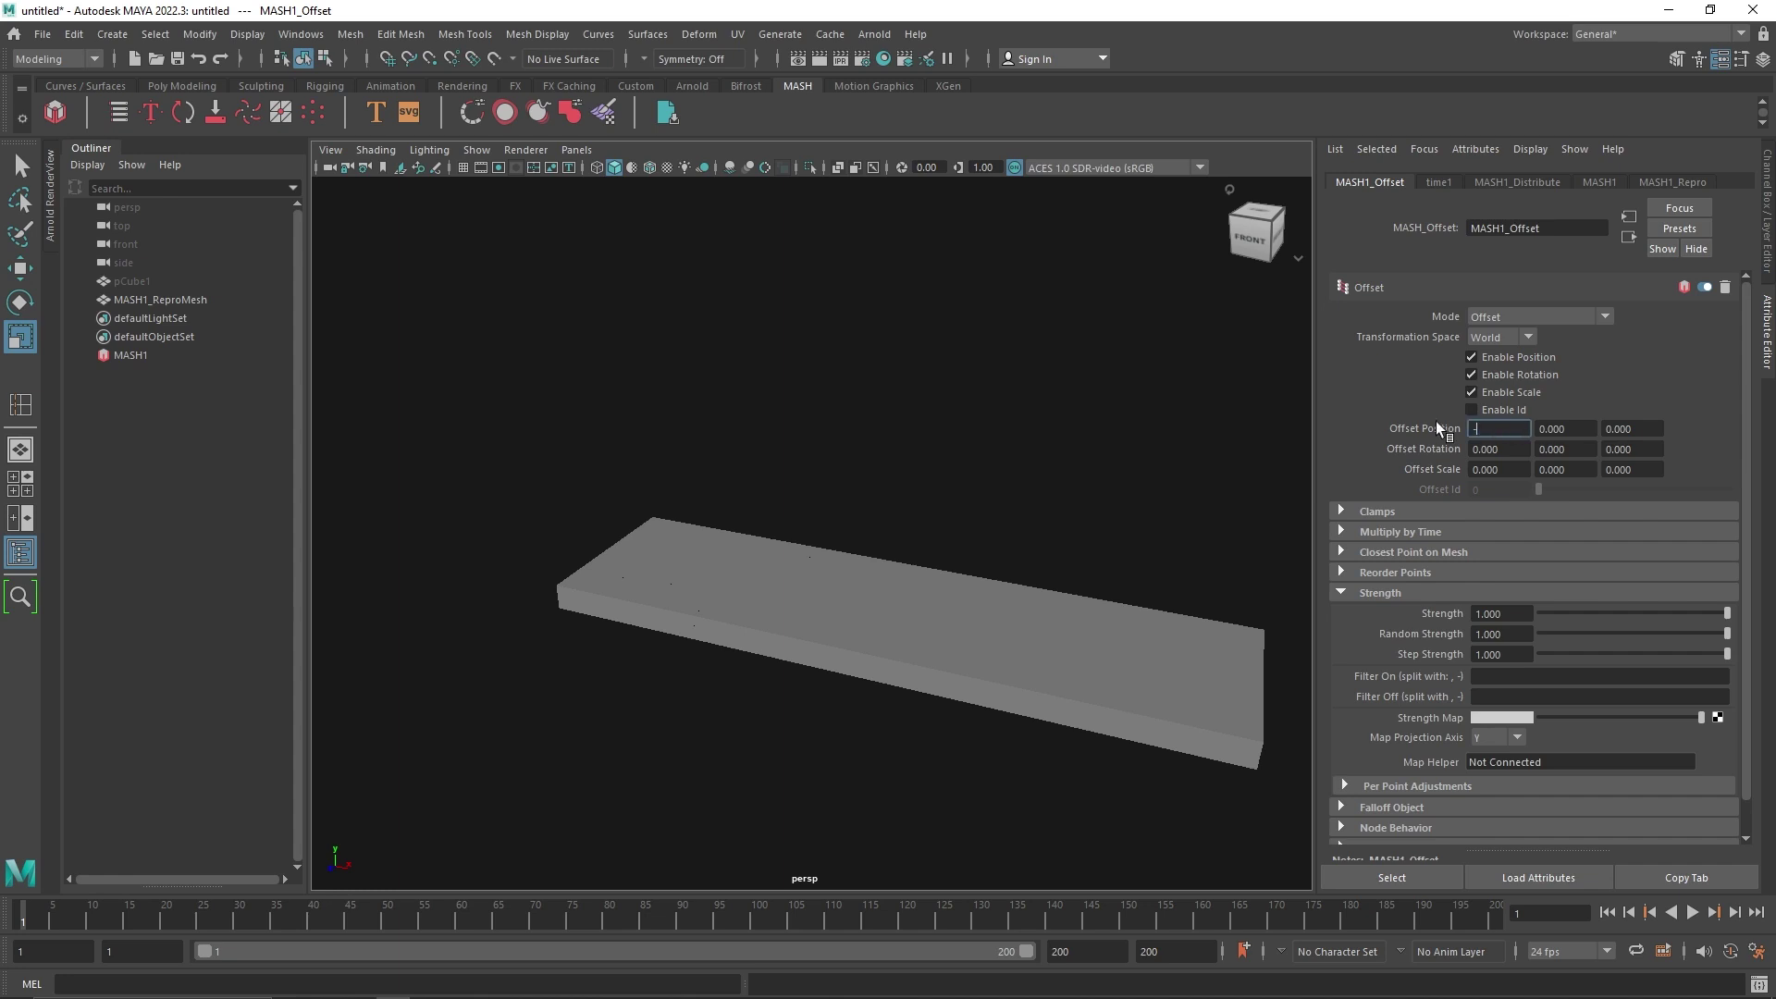
pyautogui.press('Return')
# - Show the viewport grid and set the Offset node's X position offset to -15
pyautogui.click(463, 168)
pyautogui.doubleClick(1513, 429)
pyautogui.write('-15')
pyautogui.press('Return')
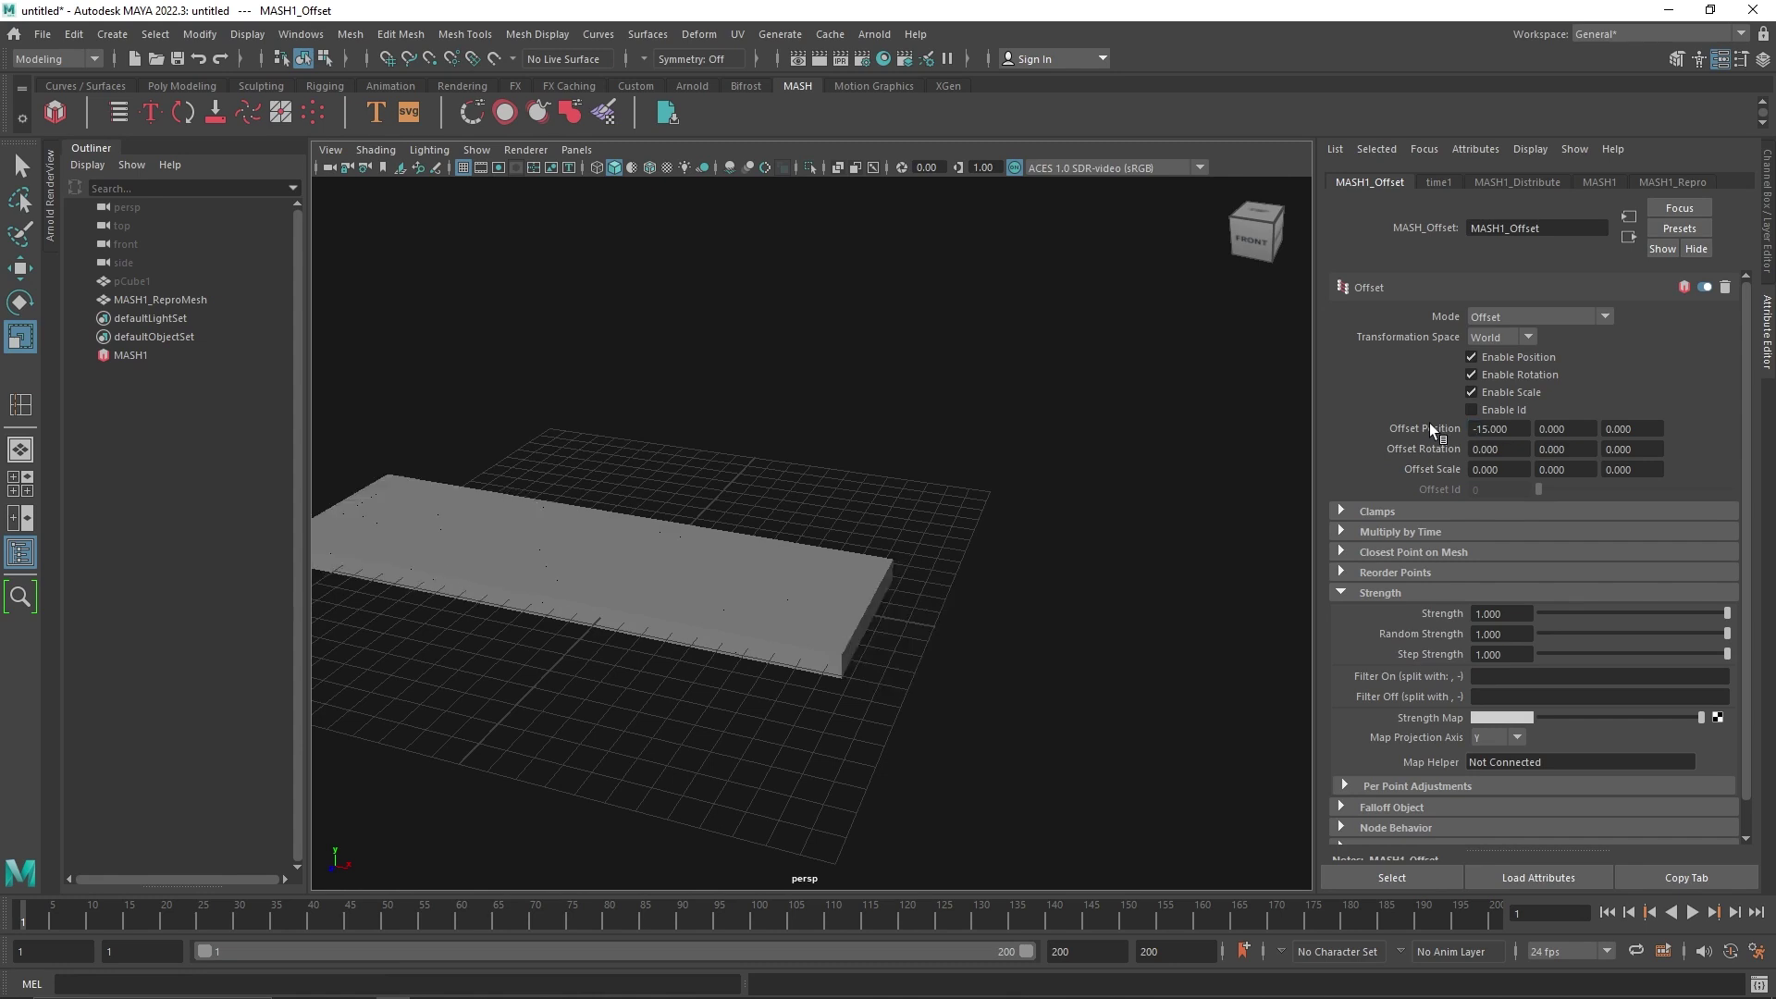
# - Set the Offset node's X position offset to -10 and hide the viewport grid
pyautogui.moveTo(1477, 427); pyautogui.dragTo(1549, 430)
pyautogui.write('10')
pyautogui.press('Return')
pyautogui.keyDown('alt'); pyautogui.moveTo(1113, 566); pyautogui.dragTo(1144, 552); pyautogui.keyUp('alt')
pyautogui.click(463, 169)
pyautogui.keyDown('alt'); pyautogui.moveTo(712, 433); pyautogui.dragTo(758, 433, button='middle'); pyautogui.keyUp('alt')
pyautogui.keyDown('alt'); pyautogui.moveTo(758, 433); pyautogui.dragTo(727, 455); pyautogui.keyUp('alt')
pyautogui.keyDown('alt'); pyautogui.moveTo(475, 303); pyautogui.dragTo(493, 305, button='middle'); pyautogui.keyUp('alt')
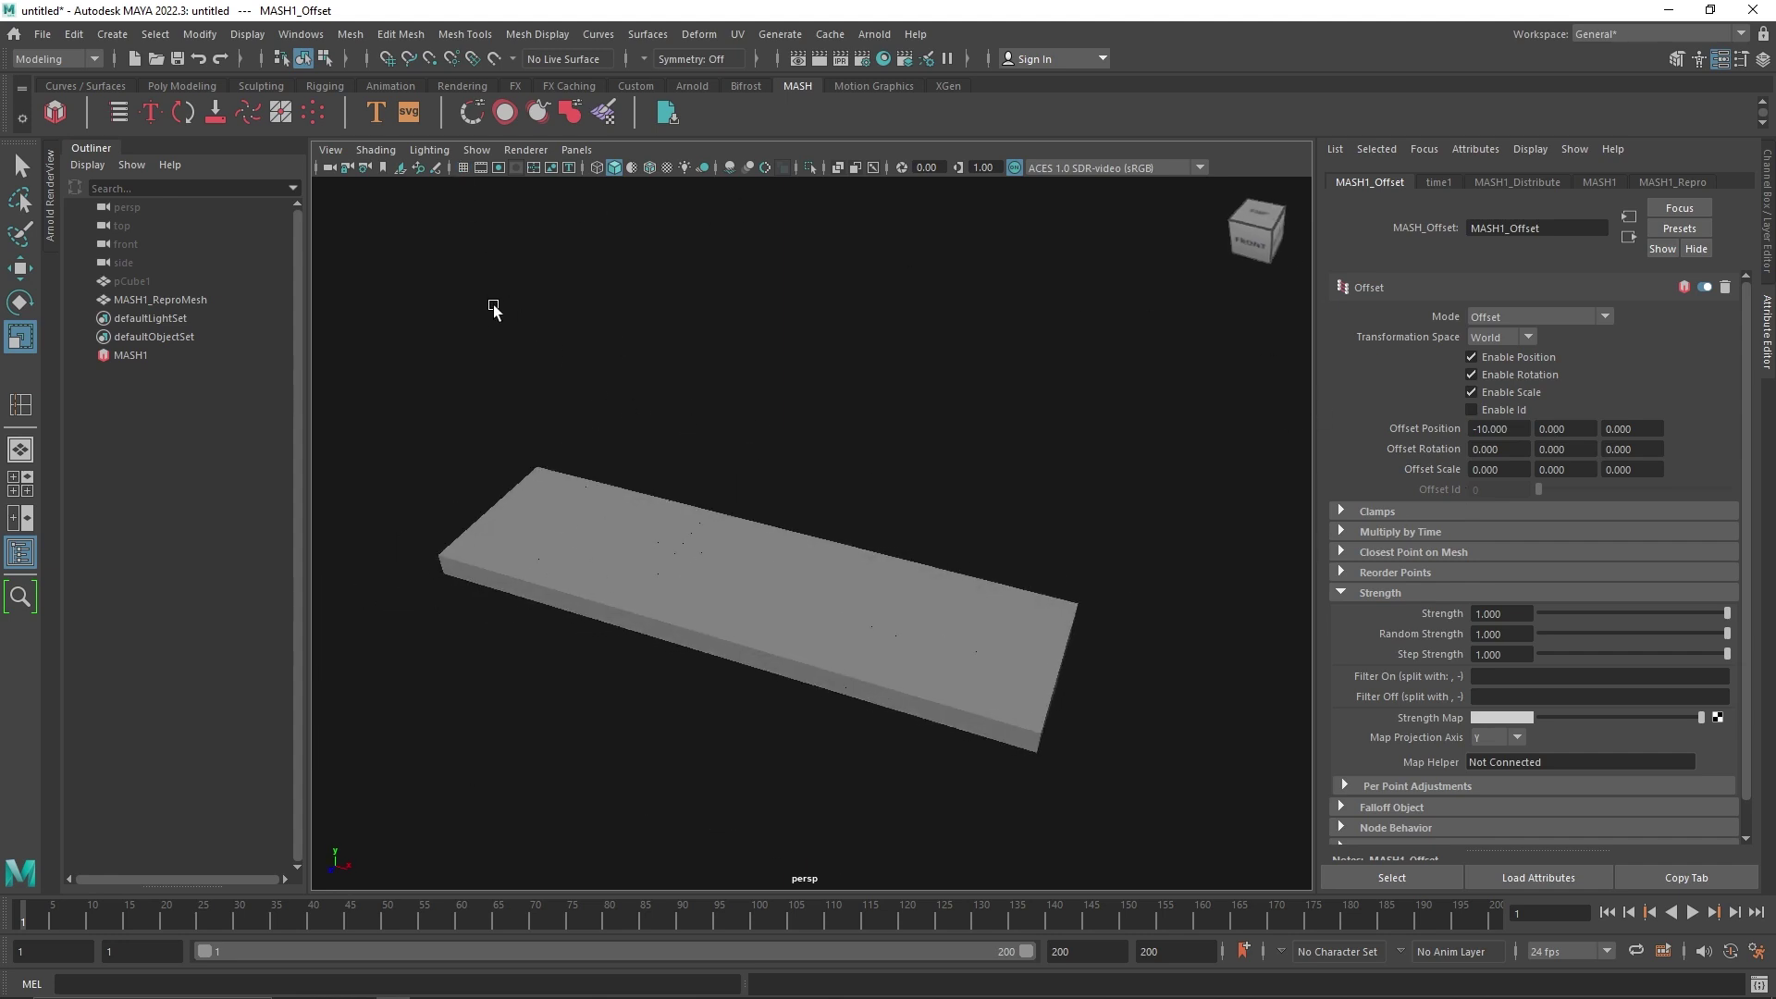
pyautogui.keyDown('alt'); pyautogui.moveTo(494, 310); pyautogui.dragTo(514, 297); pyautogui.keyUp('alt')
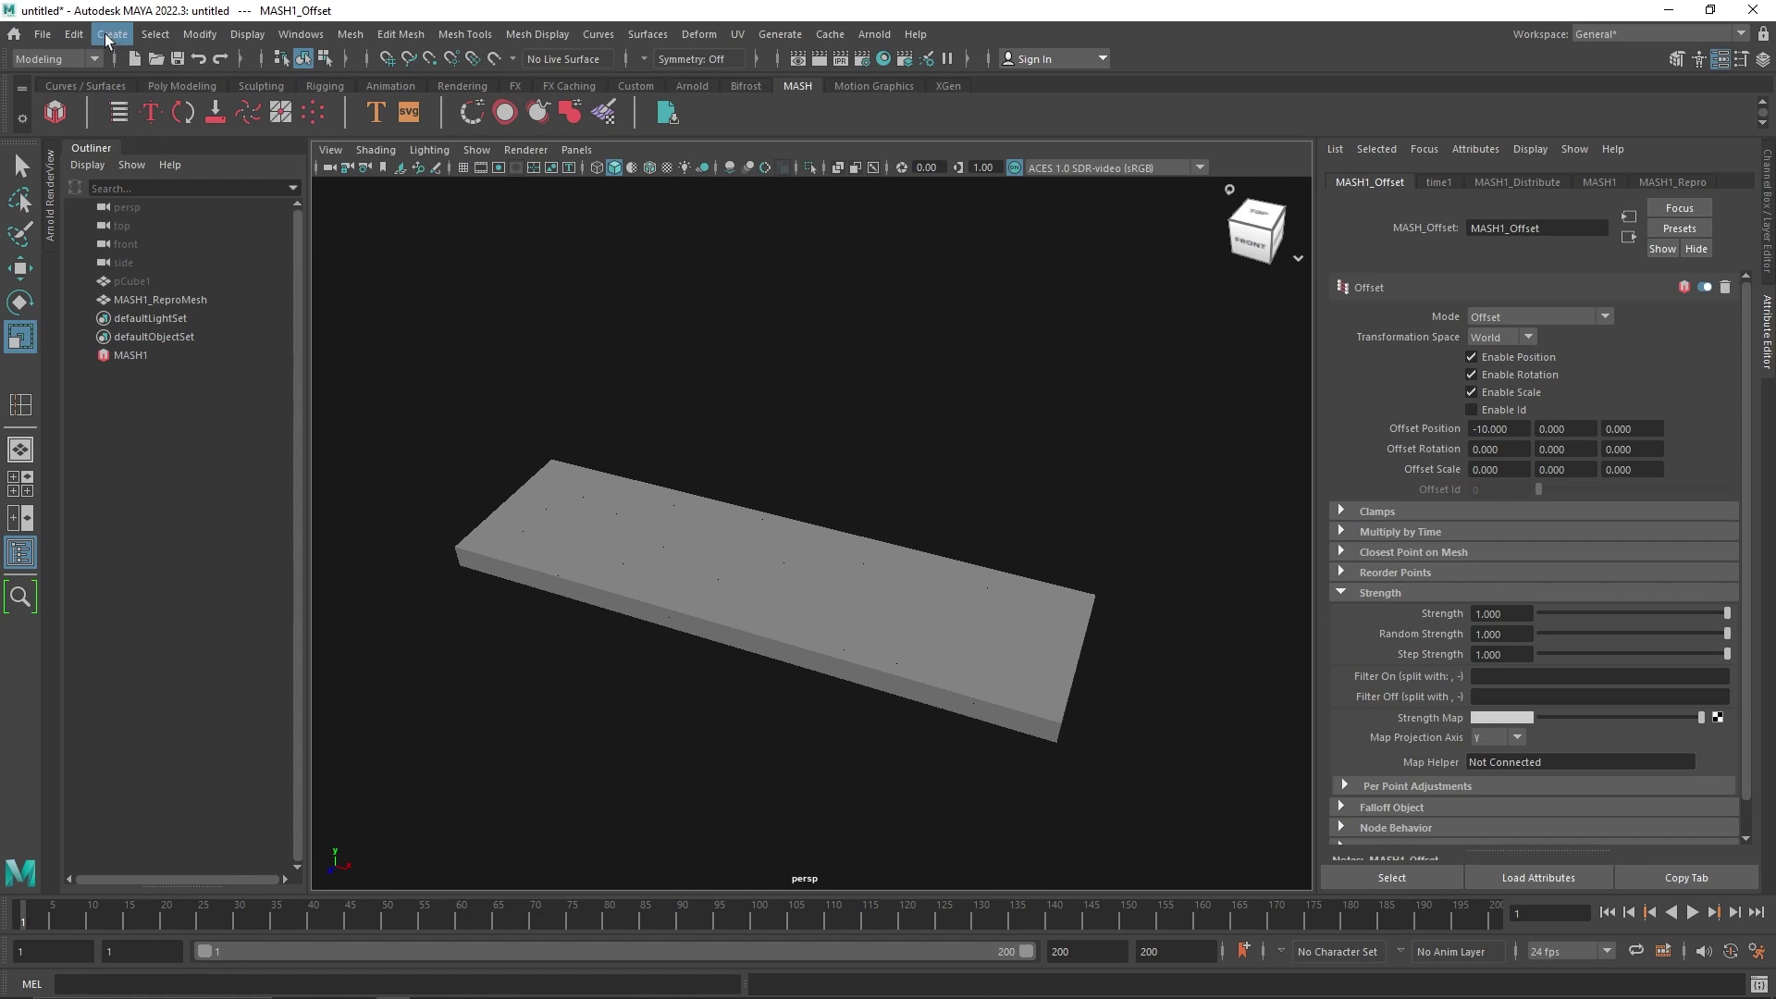
# - Add a Delay node to the MASH1 network
pyautogui.click(109, 34)
pyautogui.click(763, 413)
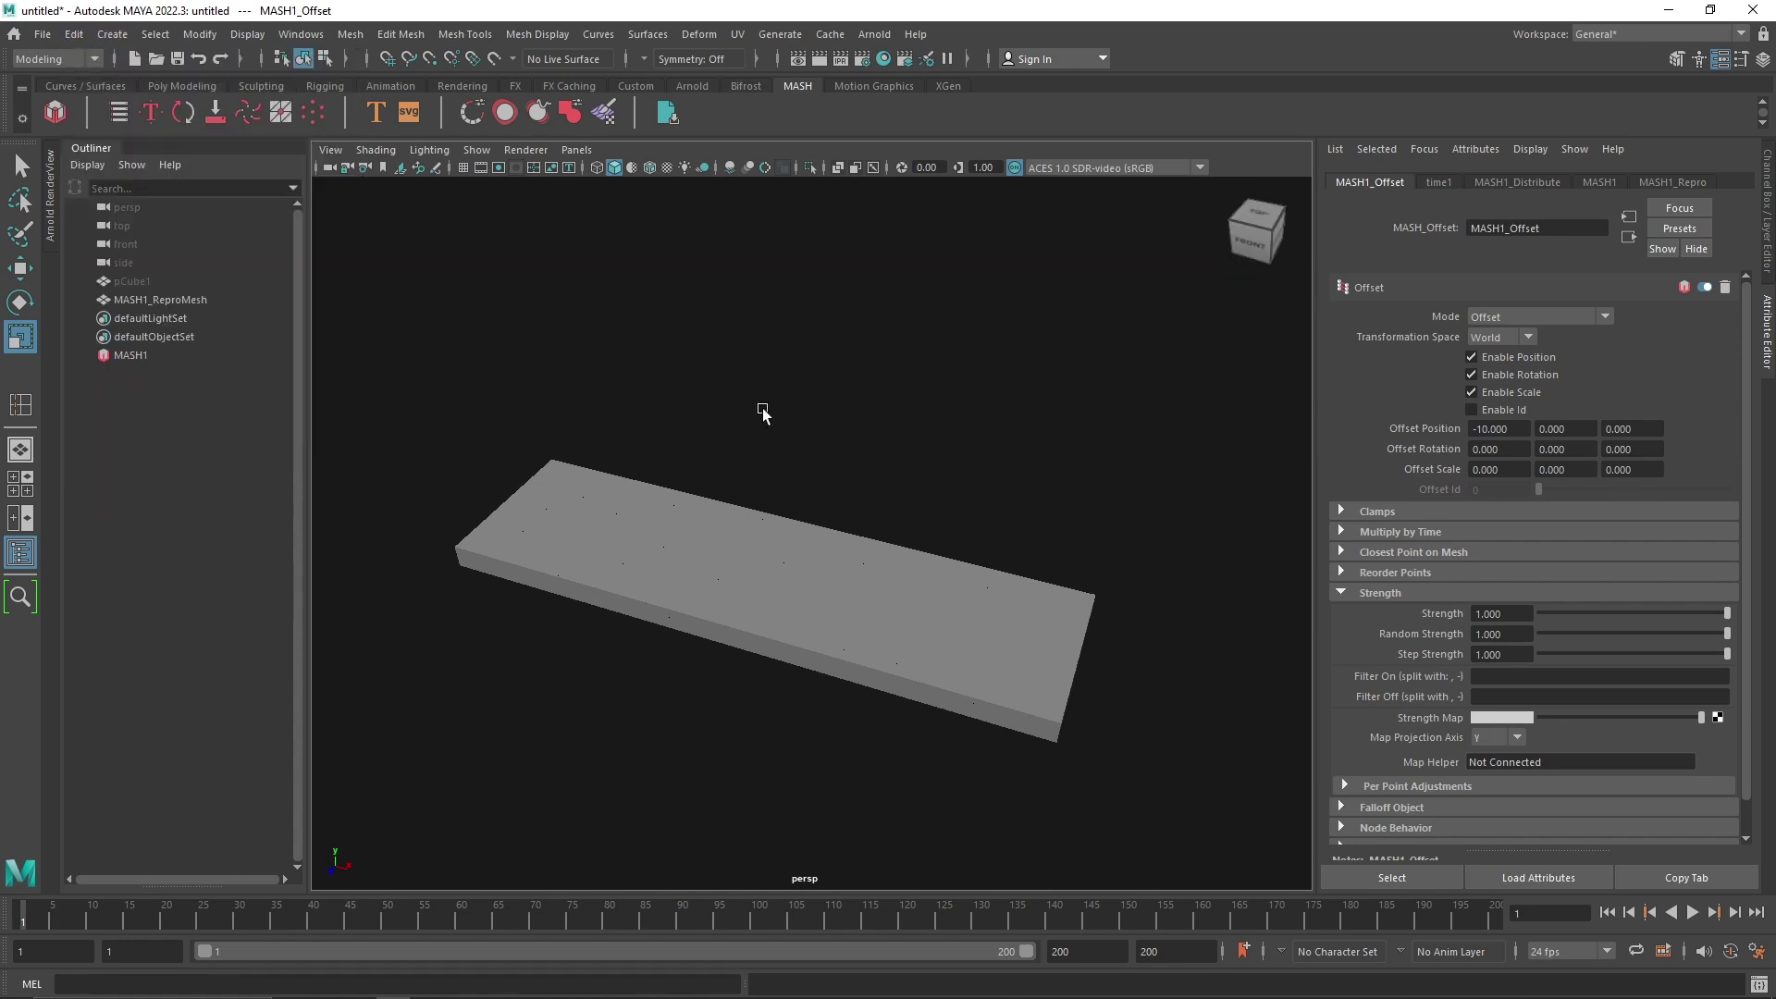
pyautogui.click(242, 353)
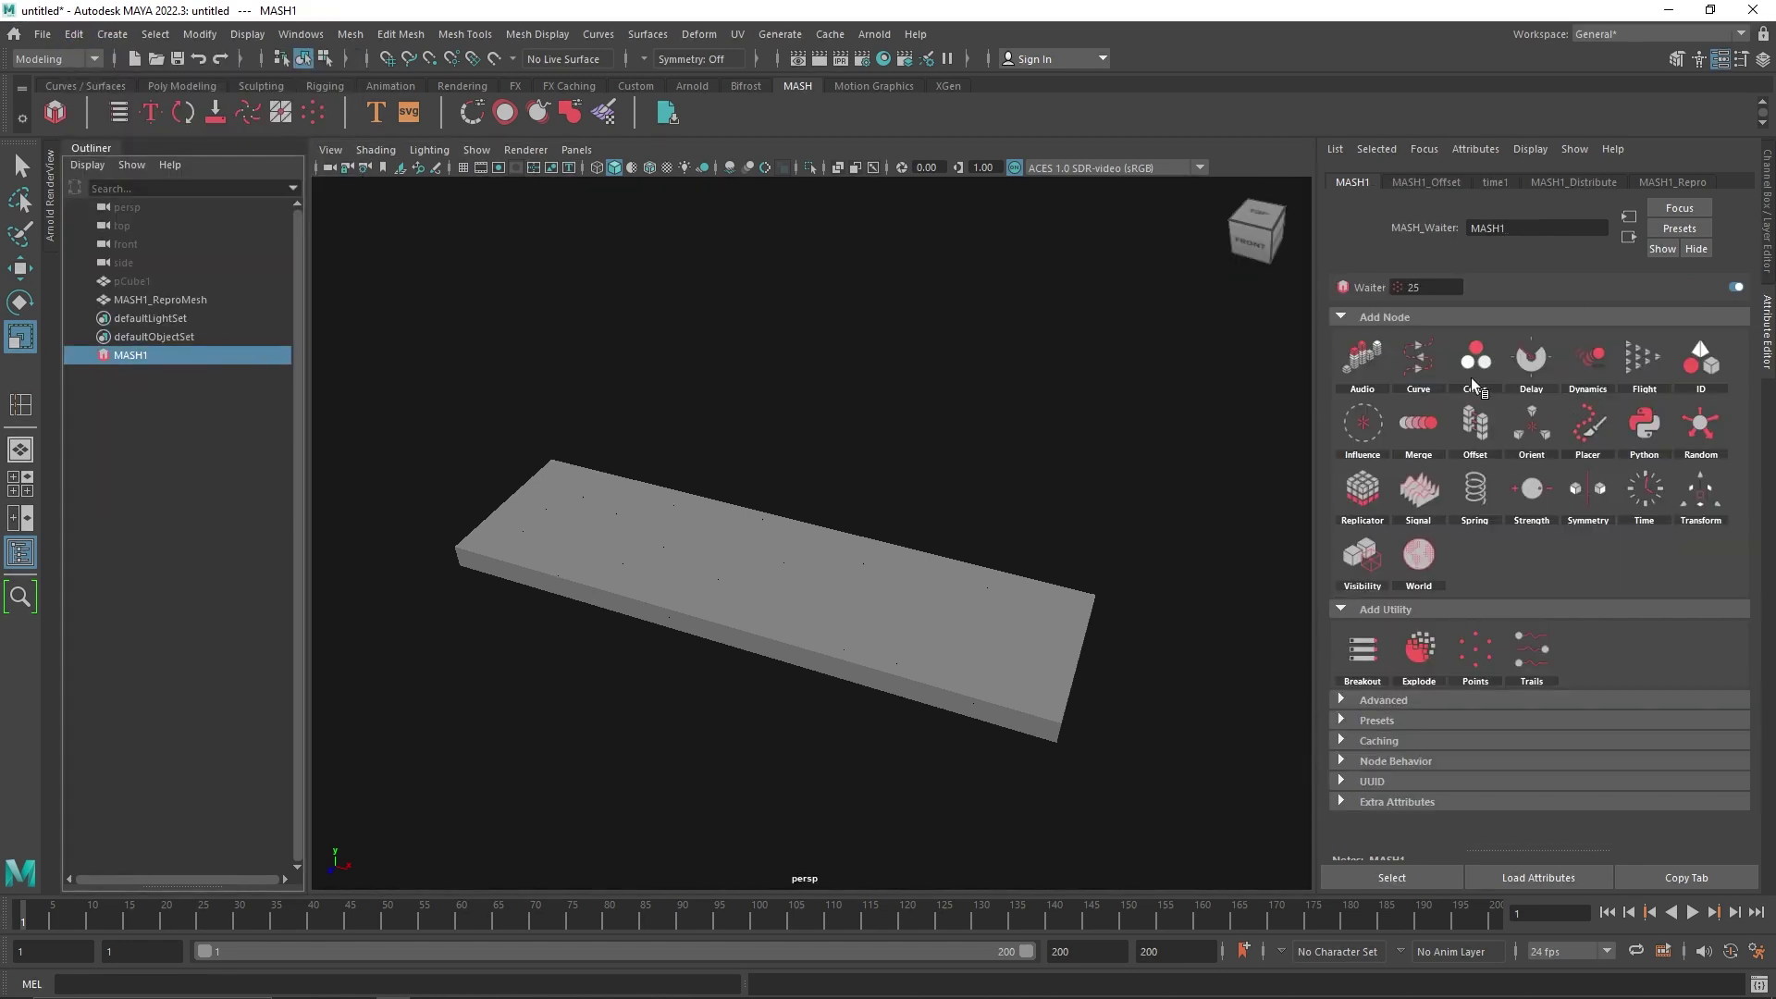
pyautogui.click(1540, 360)
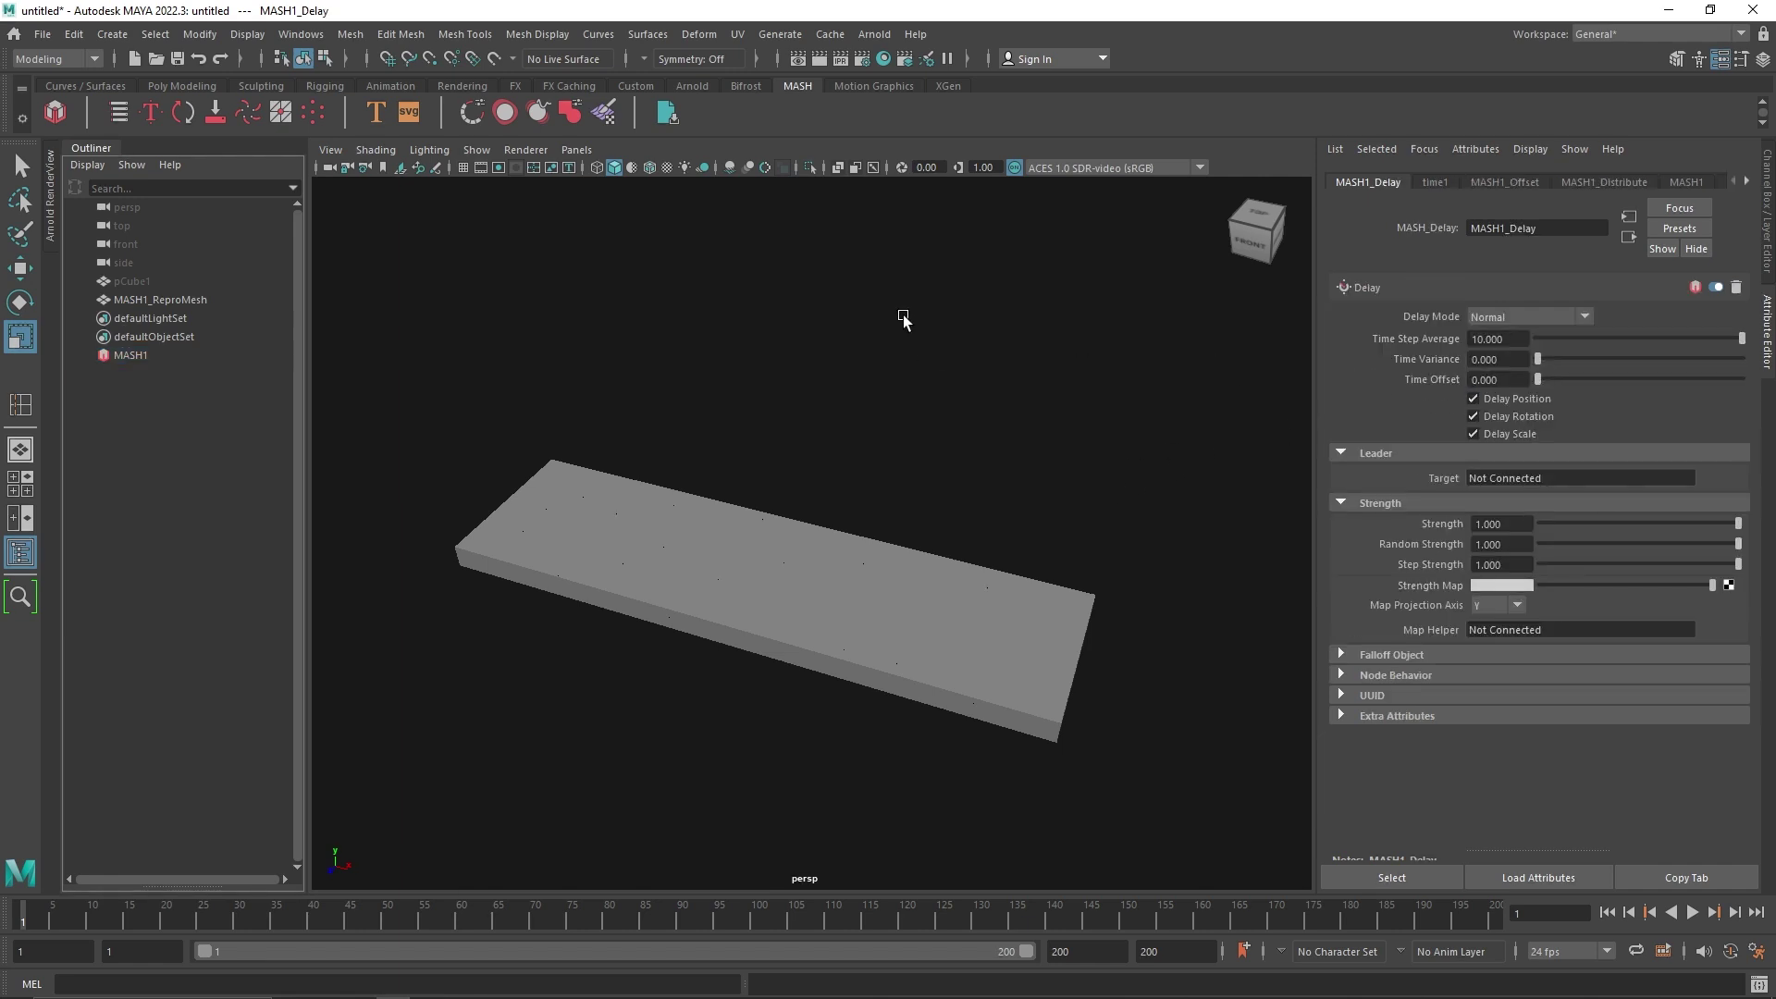
# - Create a locator and move it down along Y by about 2.44 units, below the row of bars
pyautogui.click(112, 34)
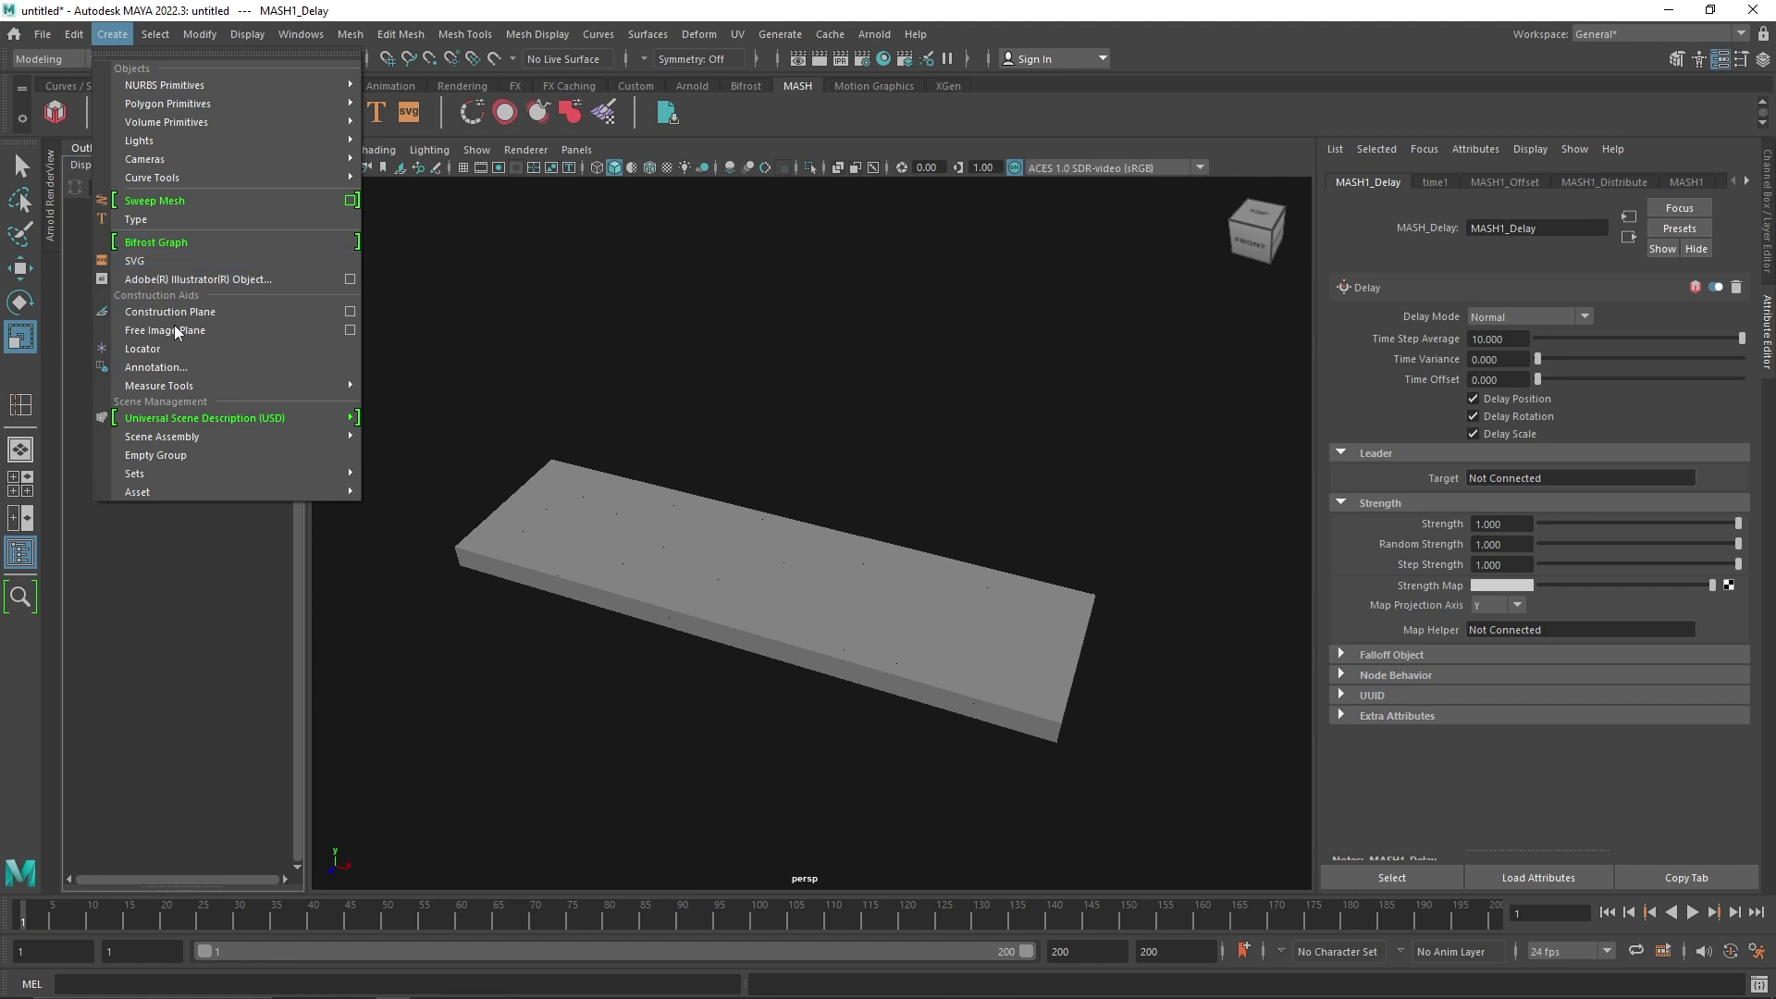
pyautogui.click(148, 348)
pyautogui.keyDown('alt'); pyautogui.moveTo(592, 518); pyautogui.dragTo(750, 648); pyautogui.keyUp('alt')
pyautogui.hotkey('ctrl', 'z')
pyautogui.press('w')
pyautogui.click(758, 696)
pyautogui.click(702, 622)
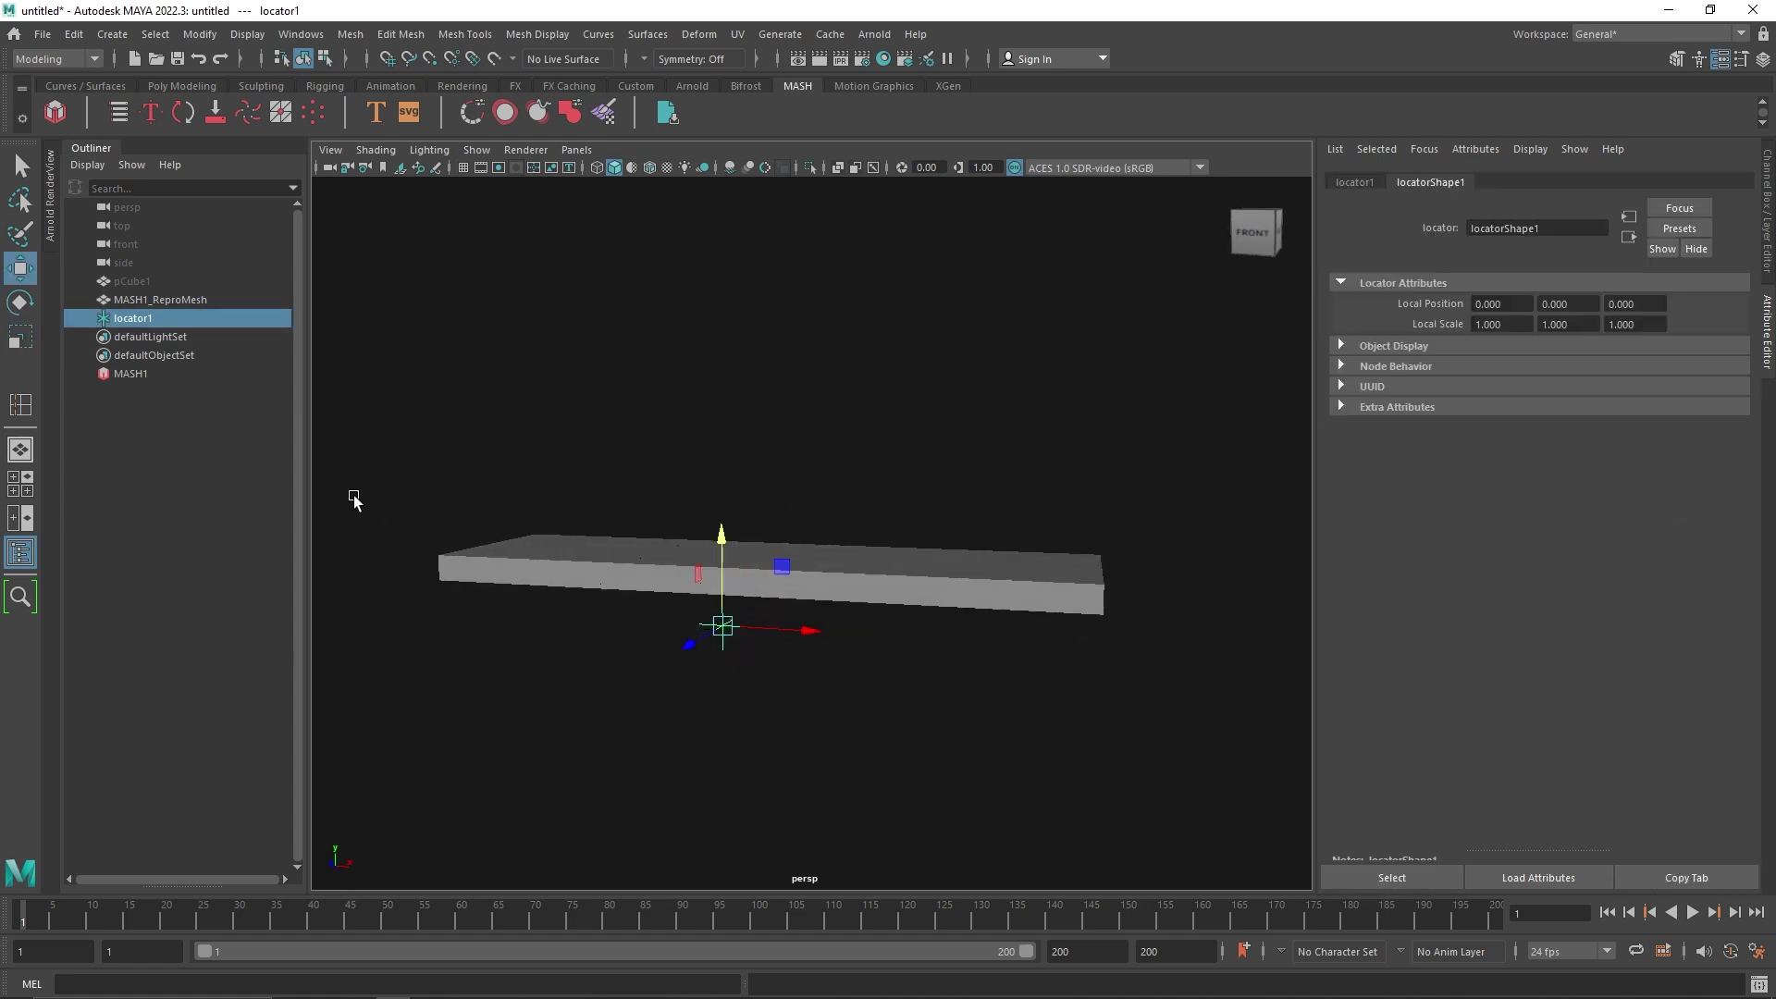
# - Connect locator1 as the leader target of the MASH1 Delay node, using the Follow the Leader delay mode
pyautogui.click(169, 375)
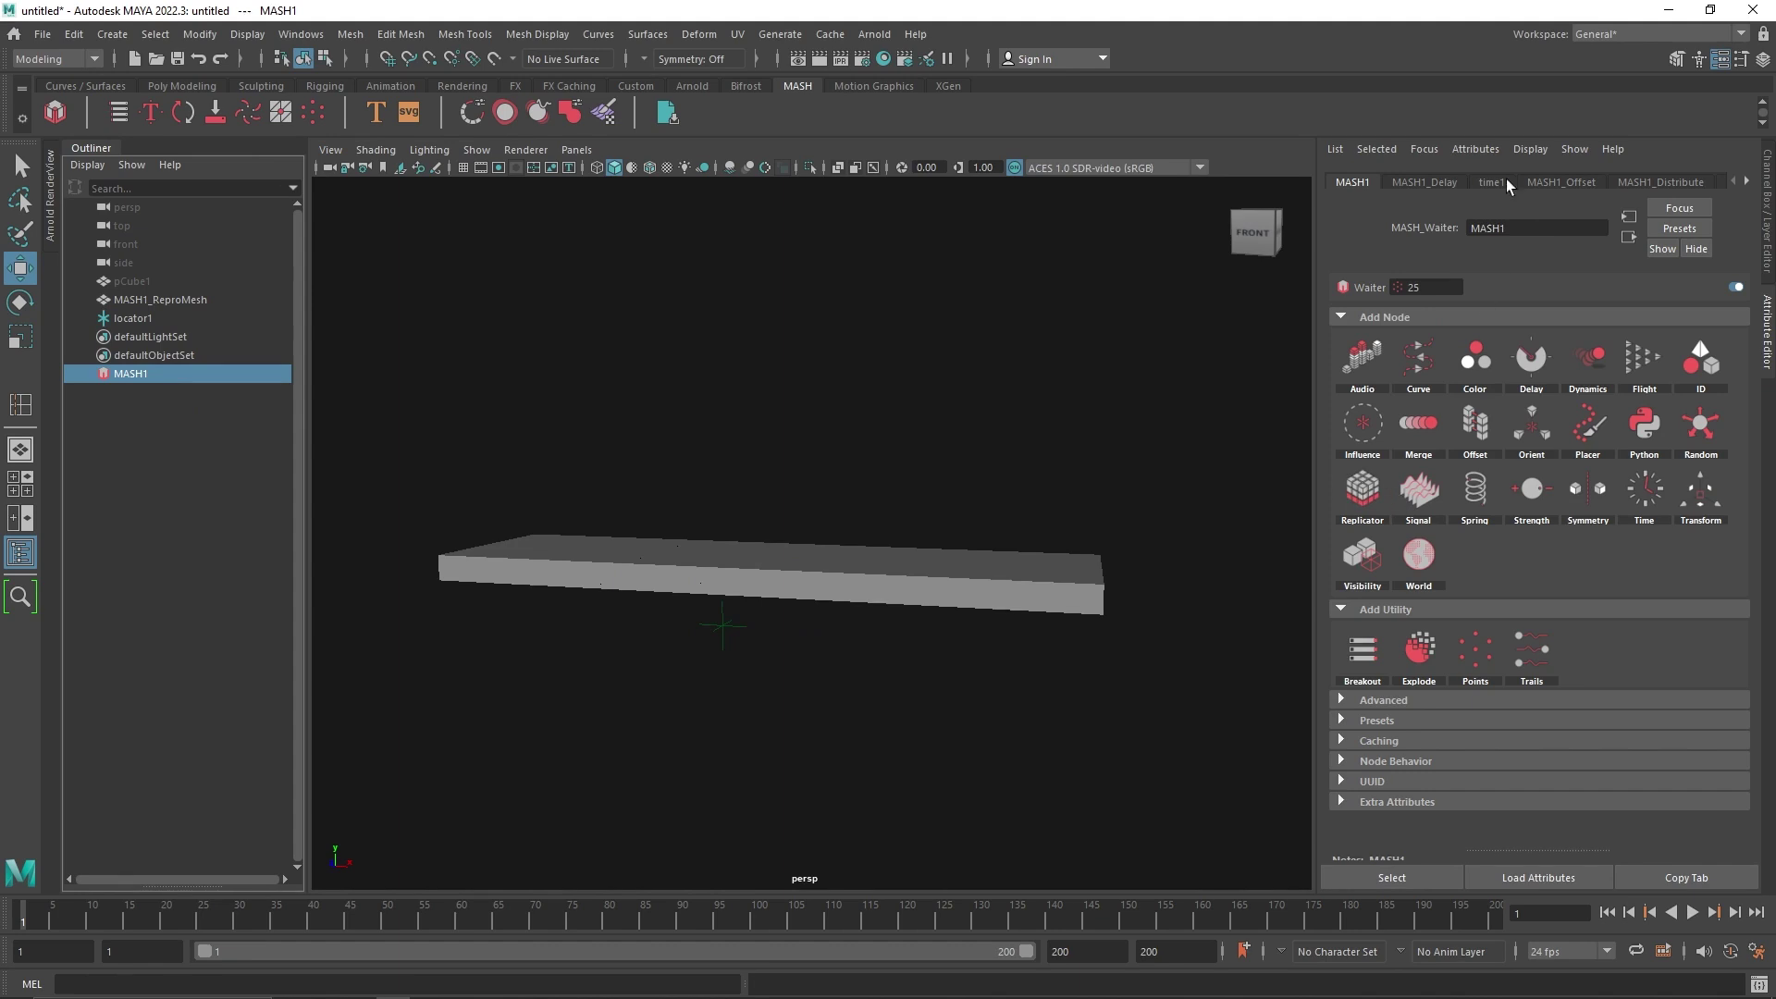
pyautogui.click(1444, 183)
pyautogui.moveTo(152, 314); pyautogui.dragTo(1480, 479, button='middle')
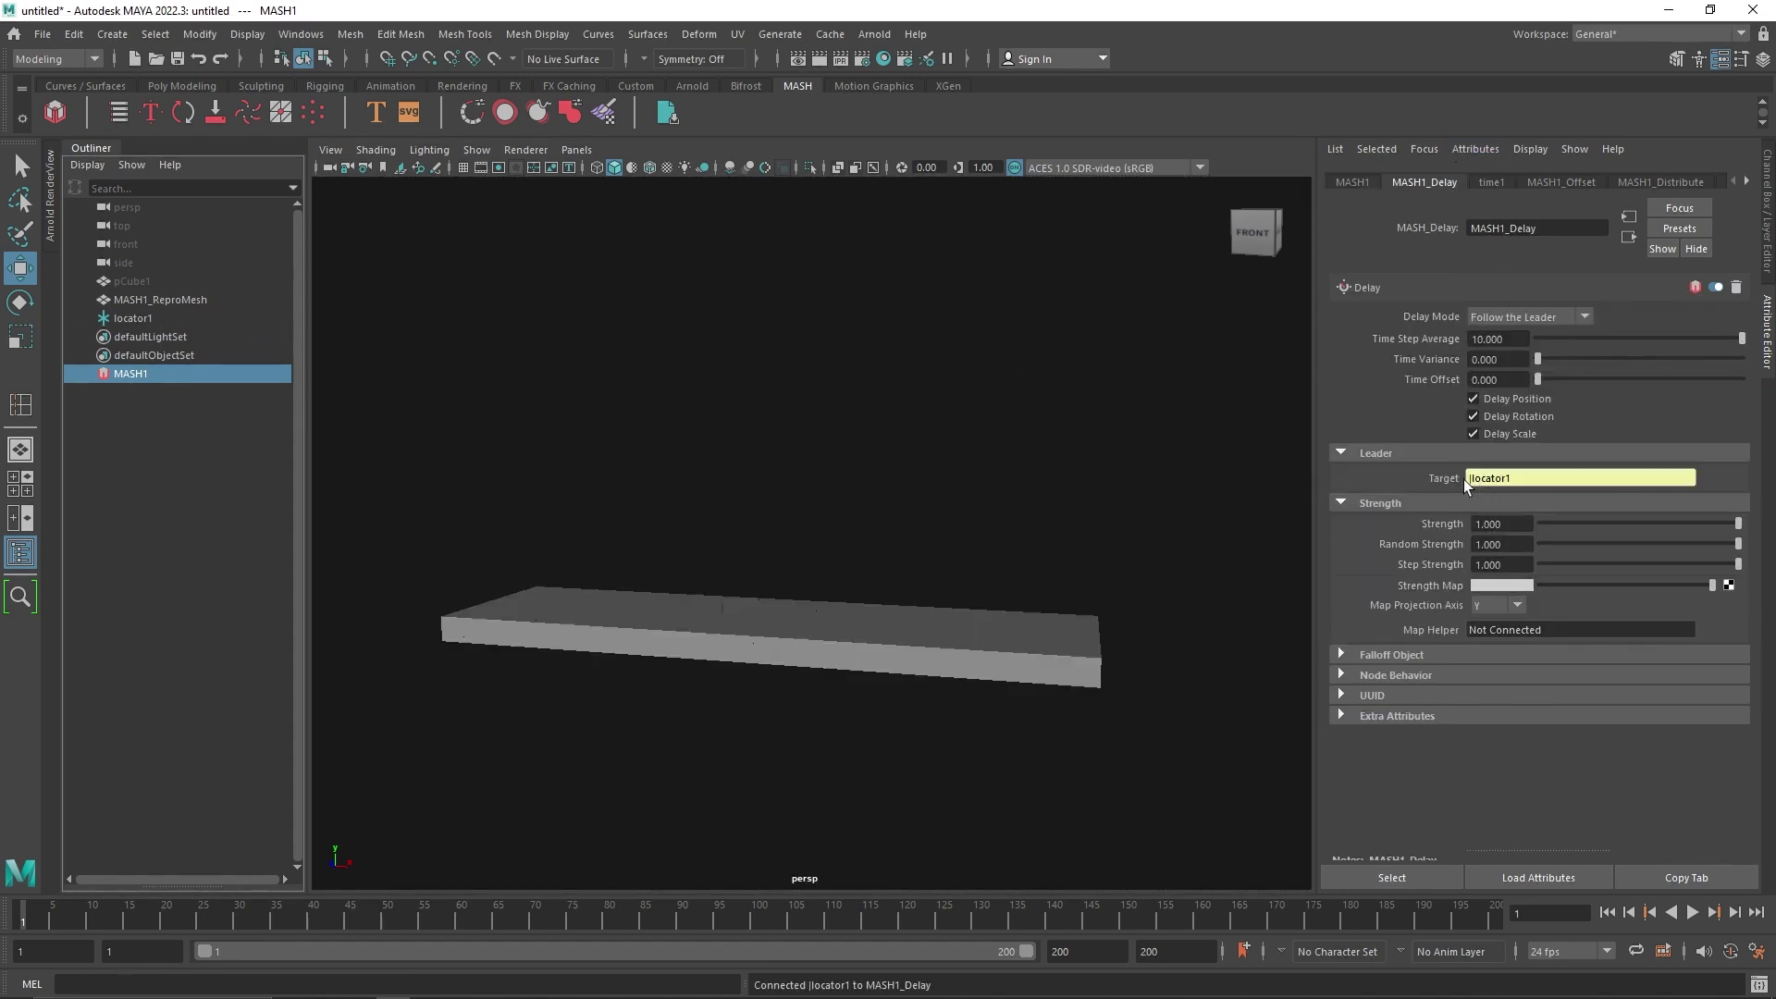
# - Set the locator's Translate Y to 0
pyautogui.keyDown('alt'); pyautogui.moveTo(957, 588); pyautogui.dragTo(746, 635); pyautogui.keyUp('alt')
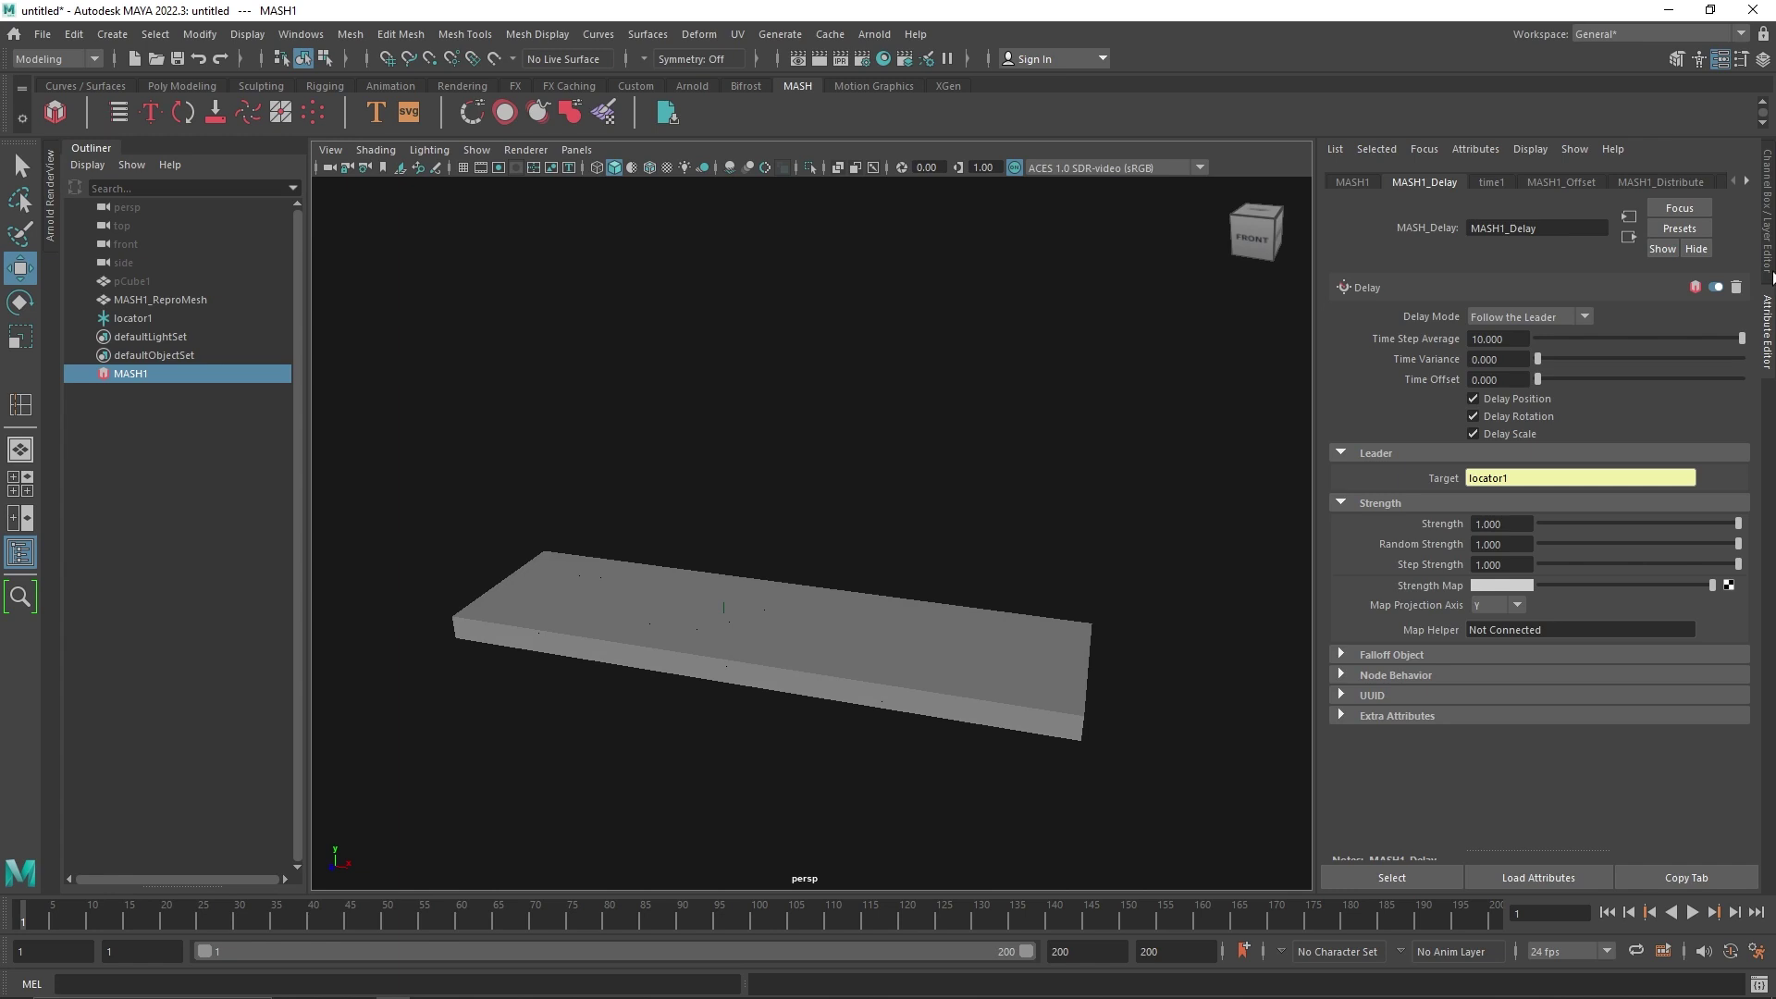
pyautogui.click(1769, 257)
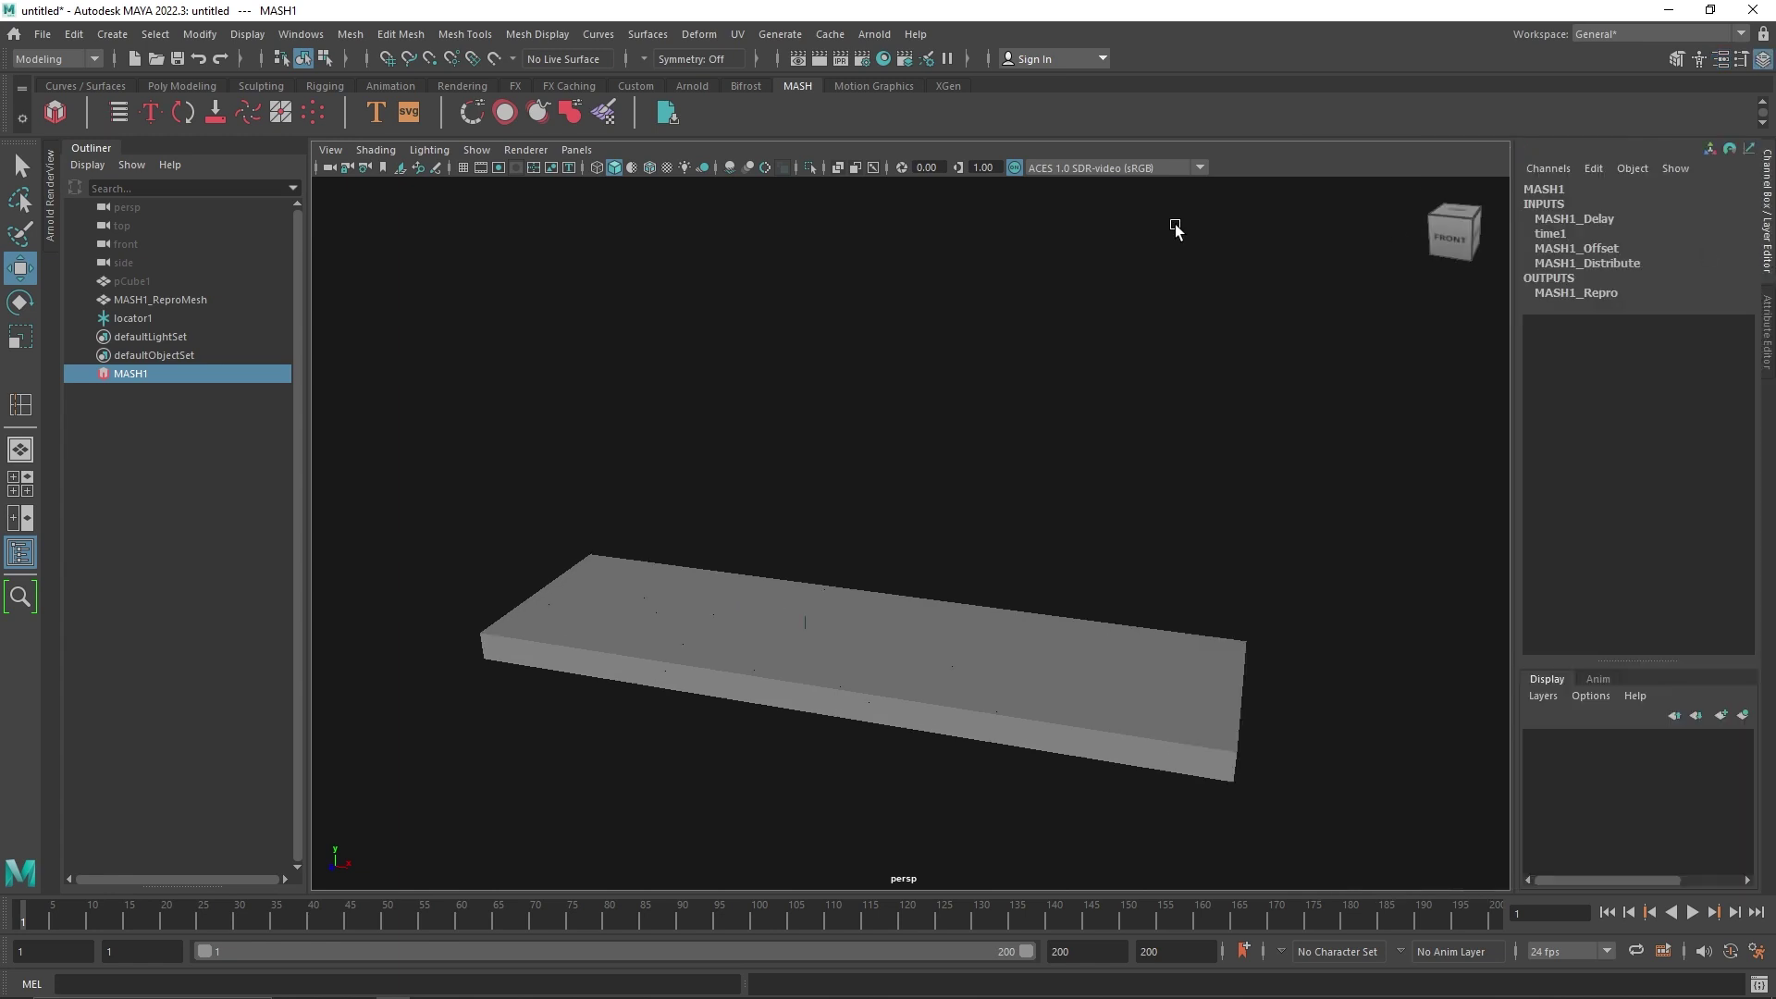
pyautogui.click(175, 317)
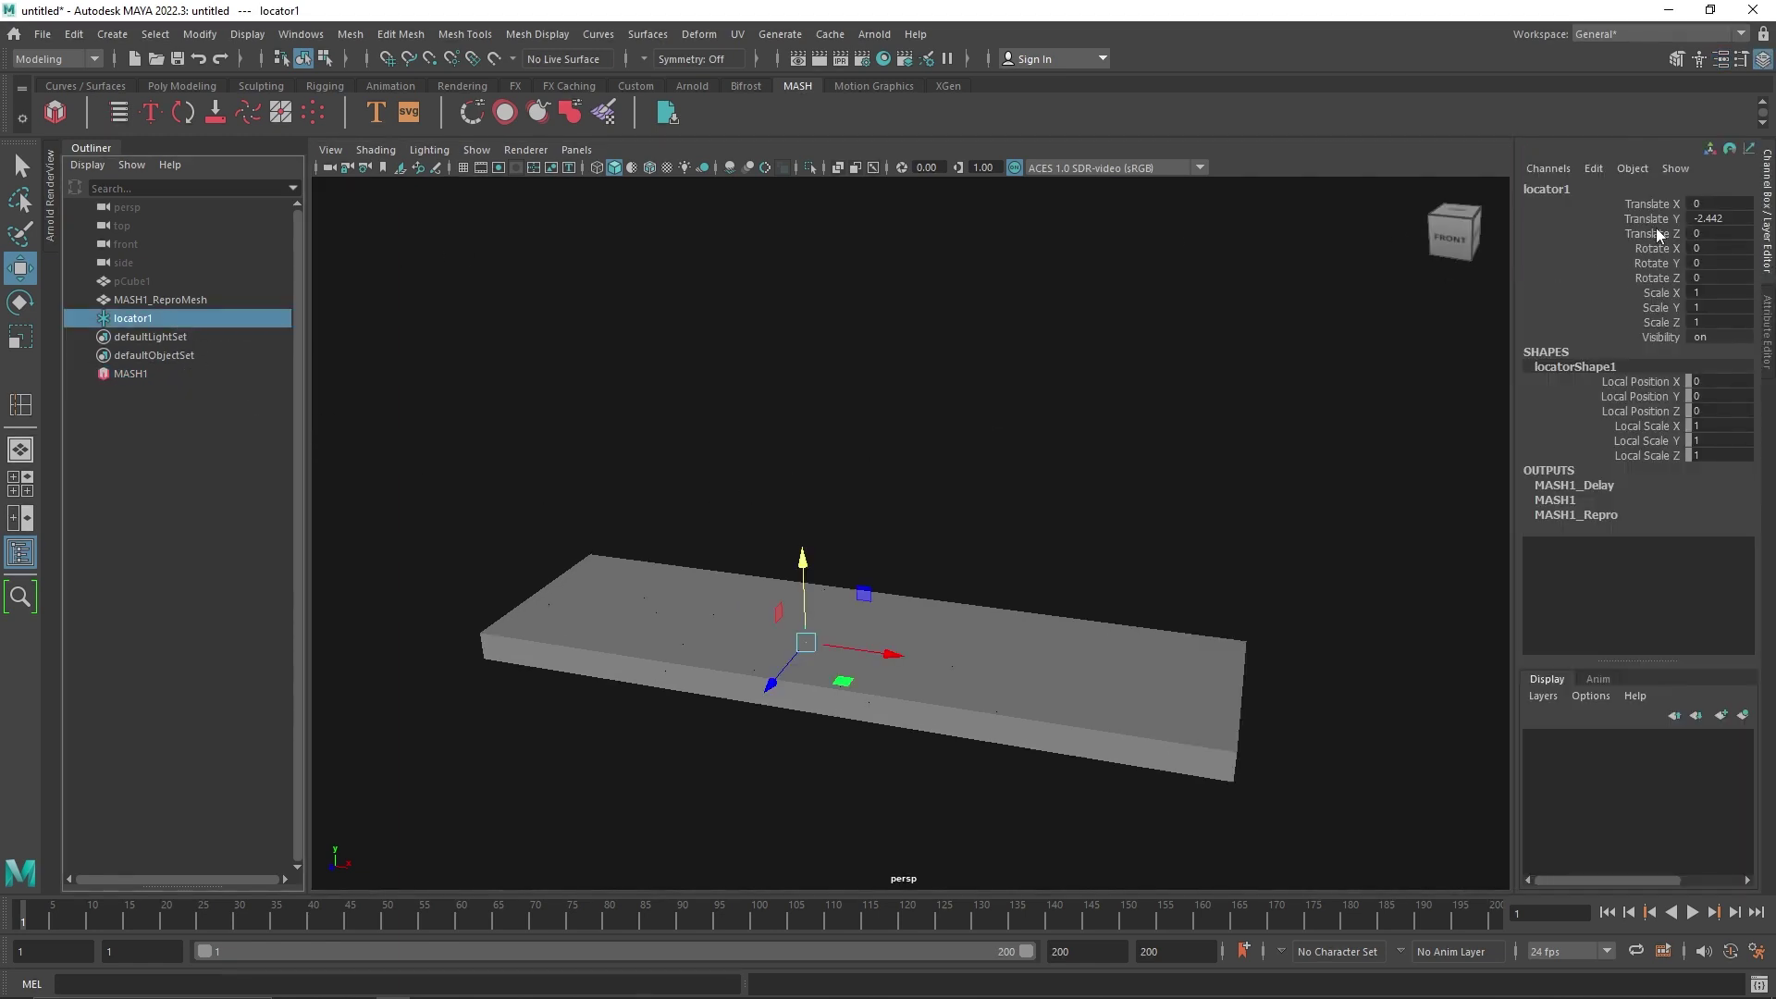
pyautogui.doubleClick(1726, 219)
pyautogui.write('0')
pyautogui.press('Return')
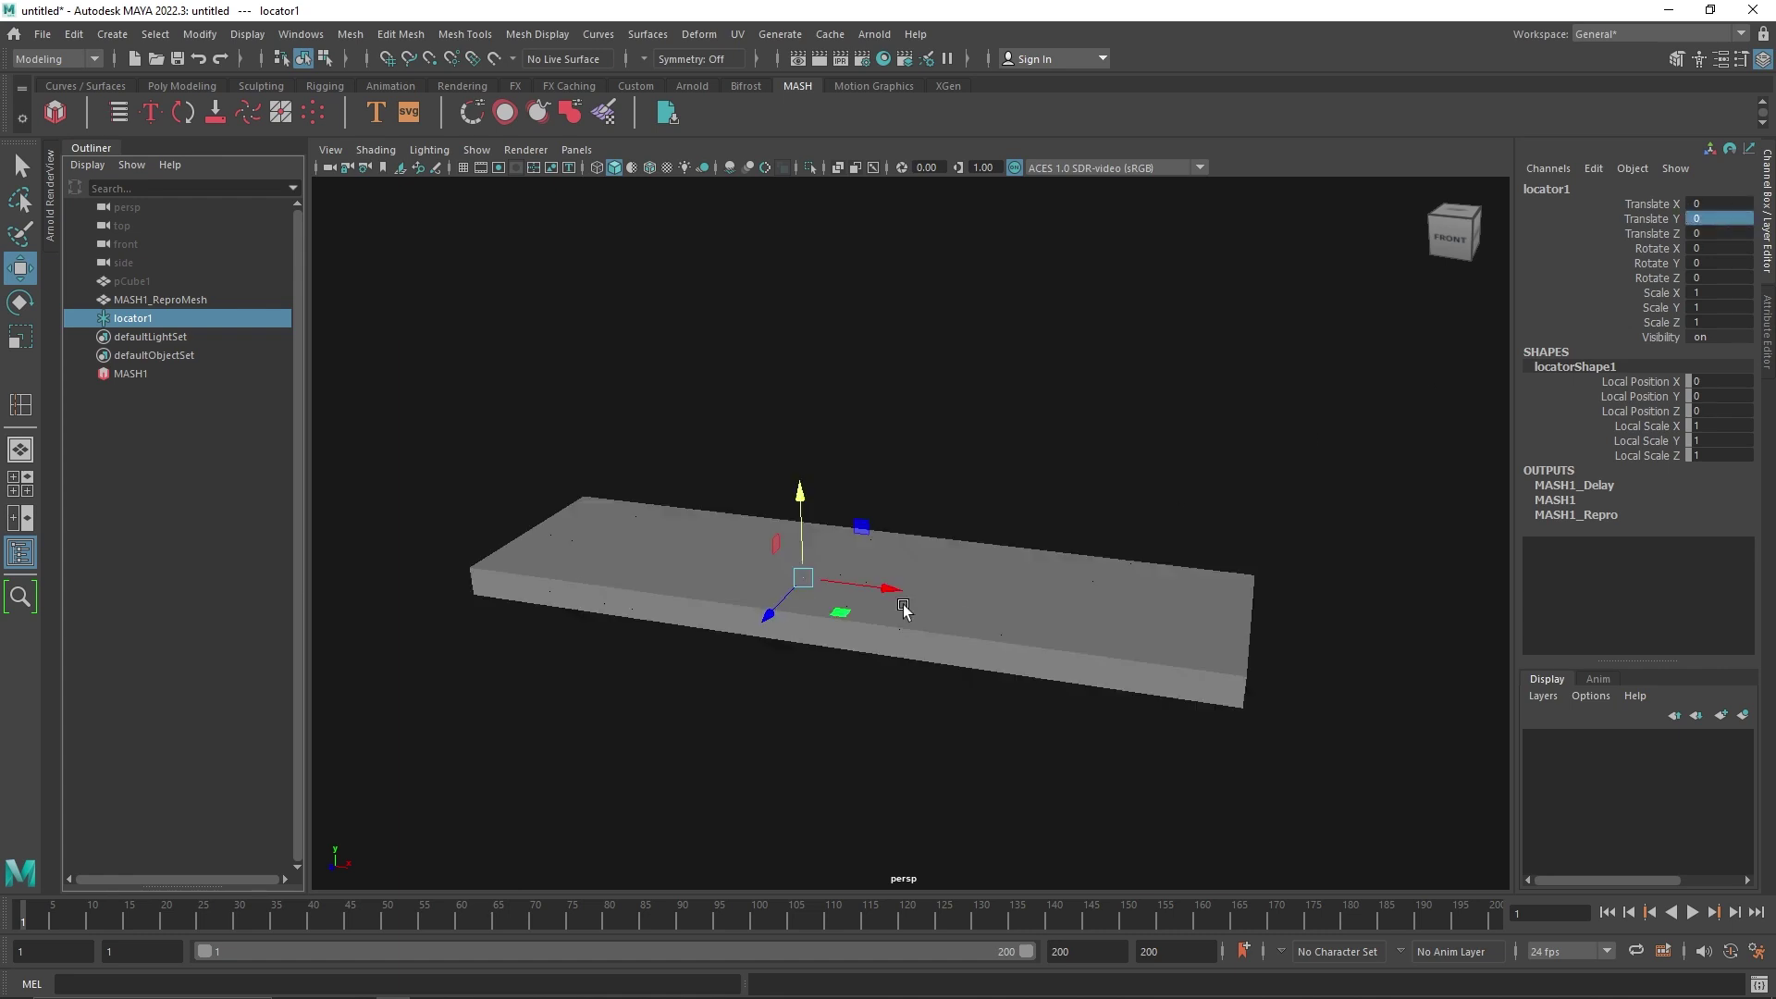
# - Key all of the locator's translate and rotate channels at frame 1
pyautogui.moveTo(1670, 205); pyautogui.dragTo(1672, 280)
pyautogui.rightClick(1672, 277)
pyautogui.click(1670, 246)
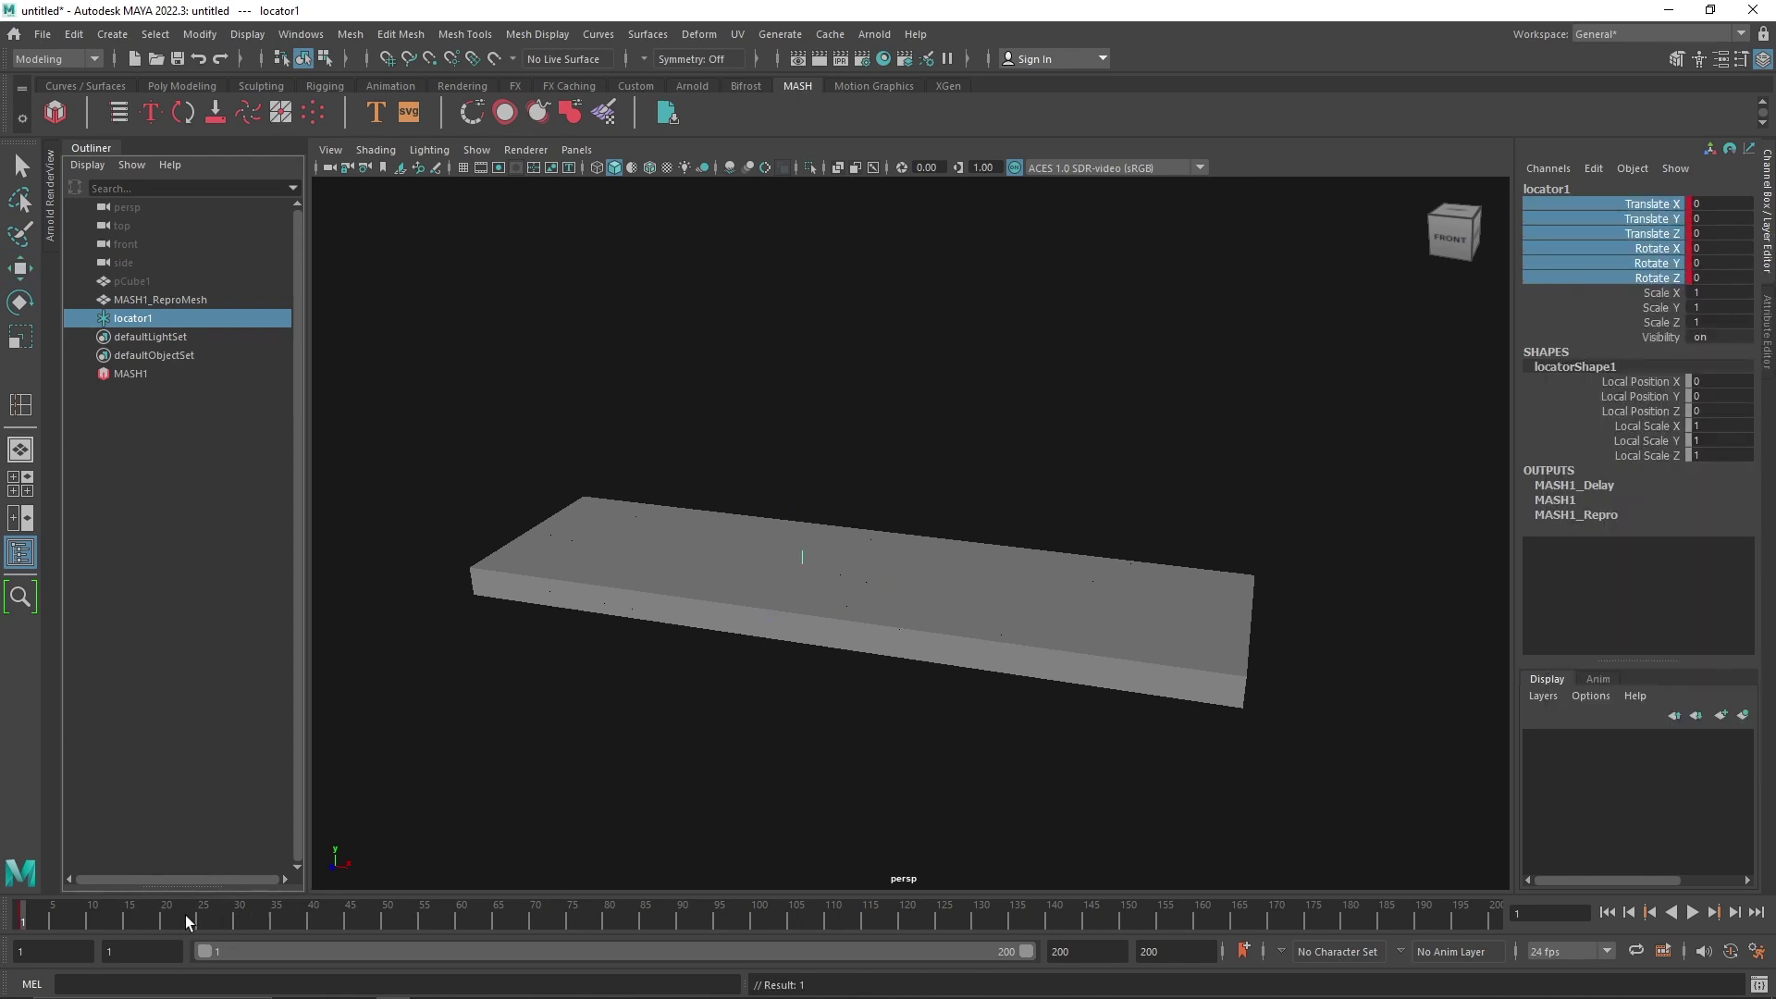
# - Key the locator's translate and rotate channels at frame 60 with the same zero values
pyautogui.moveTo(185, 914); pyautogui.dragTo(454, 929)
pyautogui.rightClick(1636, 239)
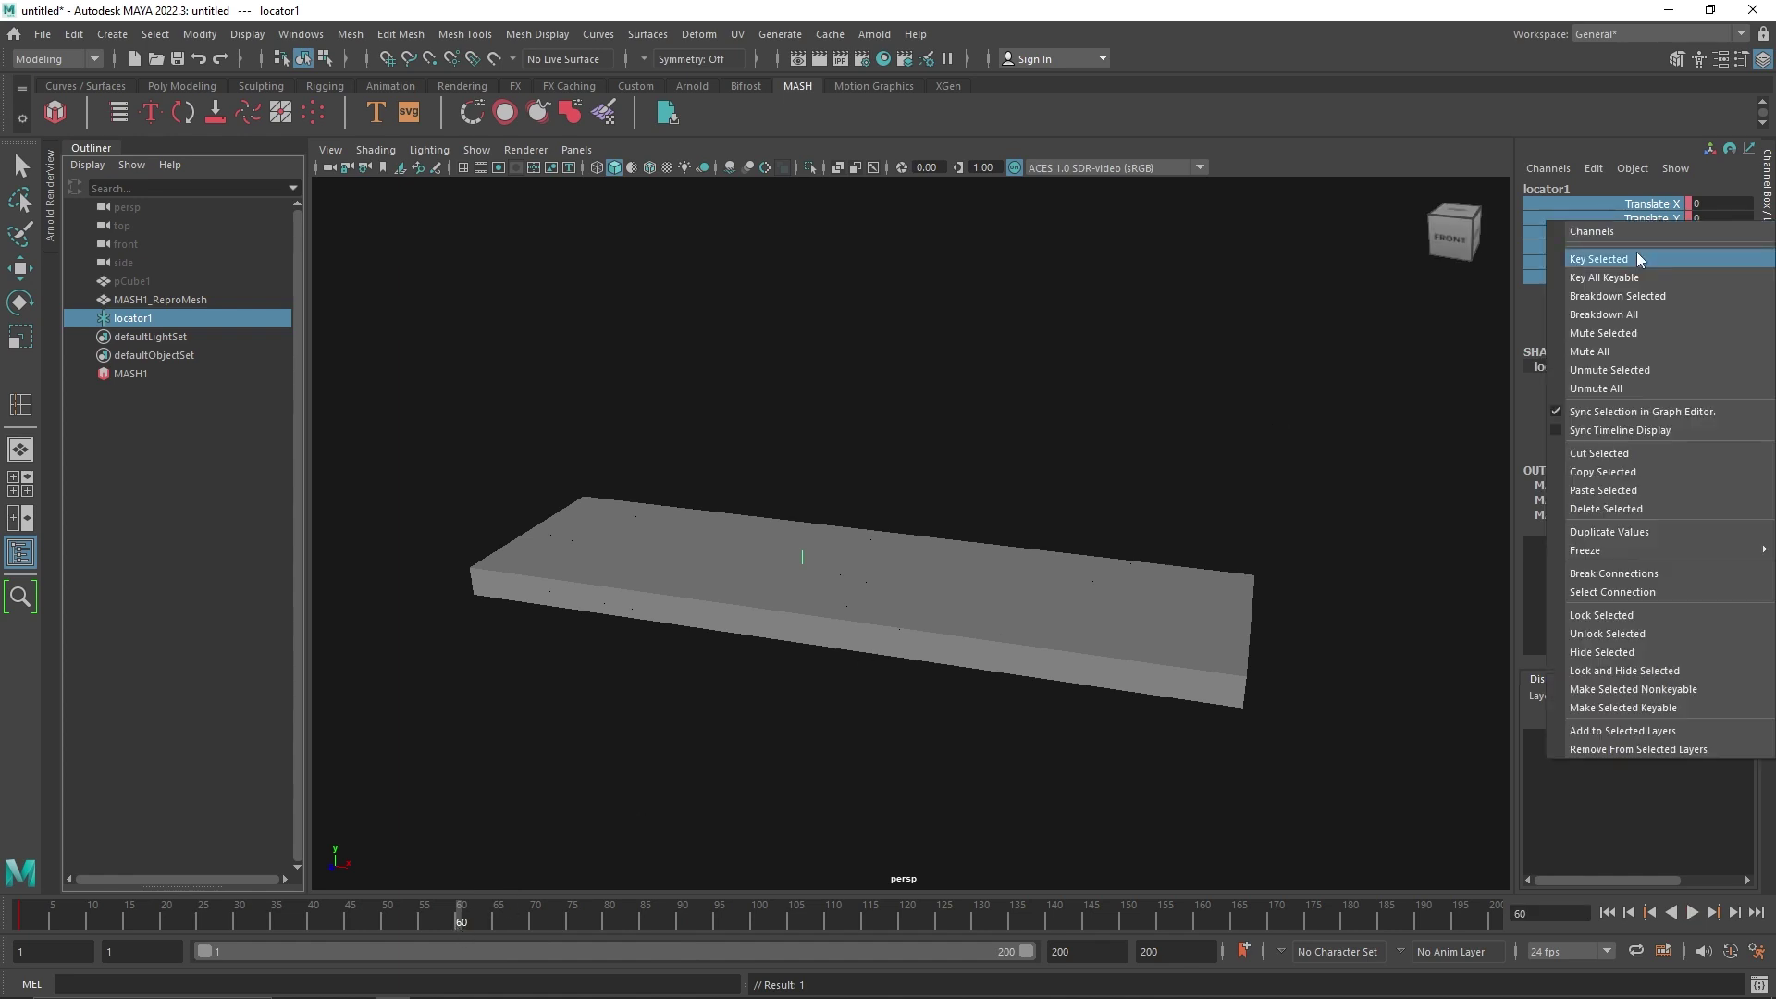
pyautogui.click(1635, 259)
# - Raise the locator at frame 30 by setting its Translate Y to 5
pyautogui.click(238, 922)
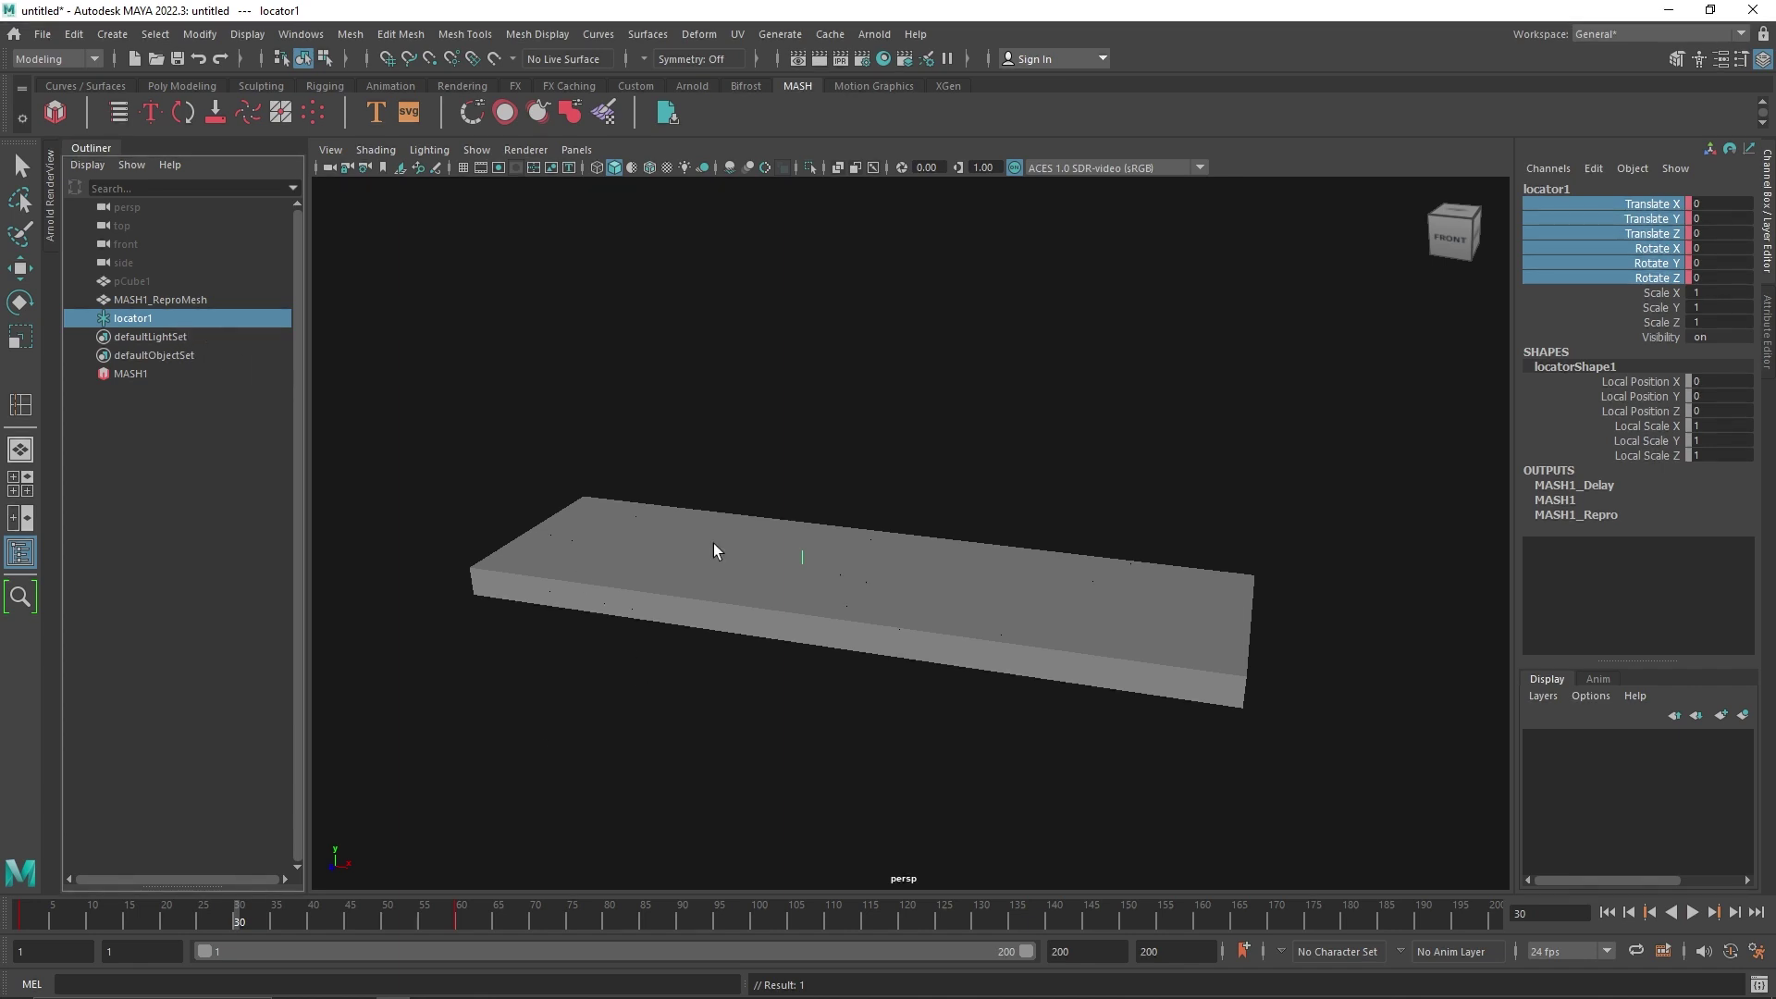
pyautogui.press('w')
pyautogui.moveTo(803, 498); pyautogui.dragTo(806, 458)
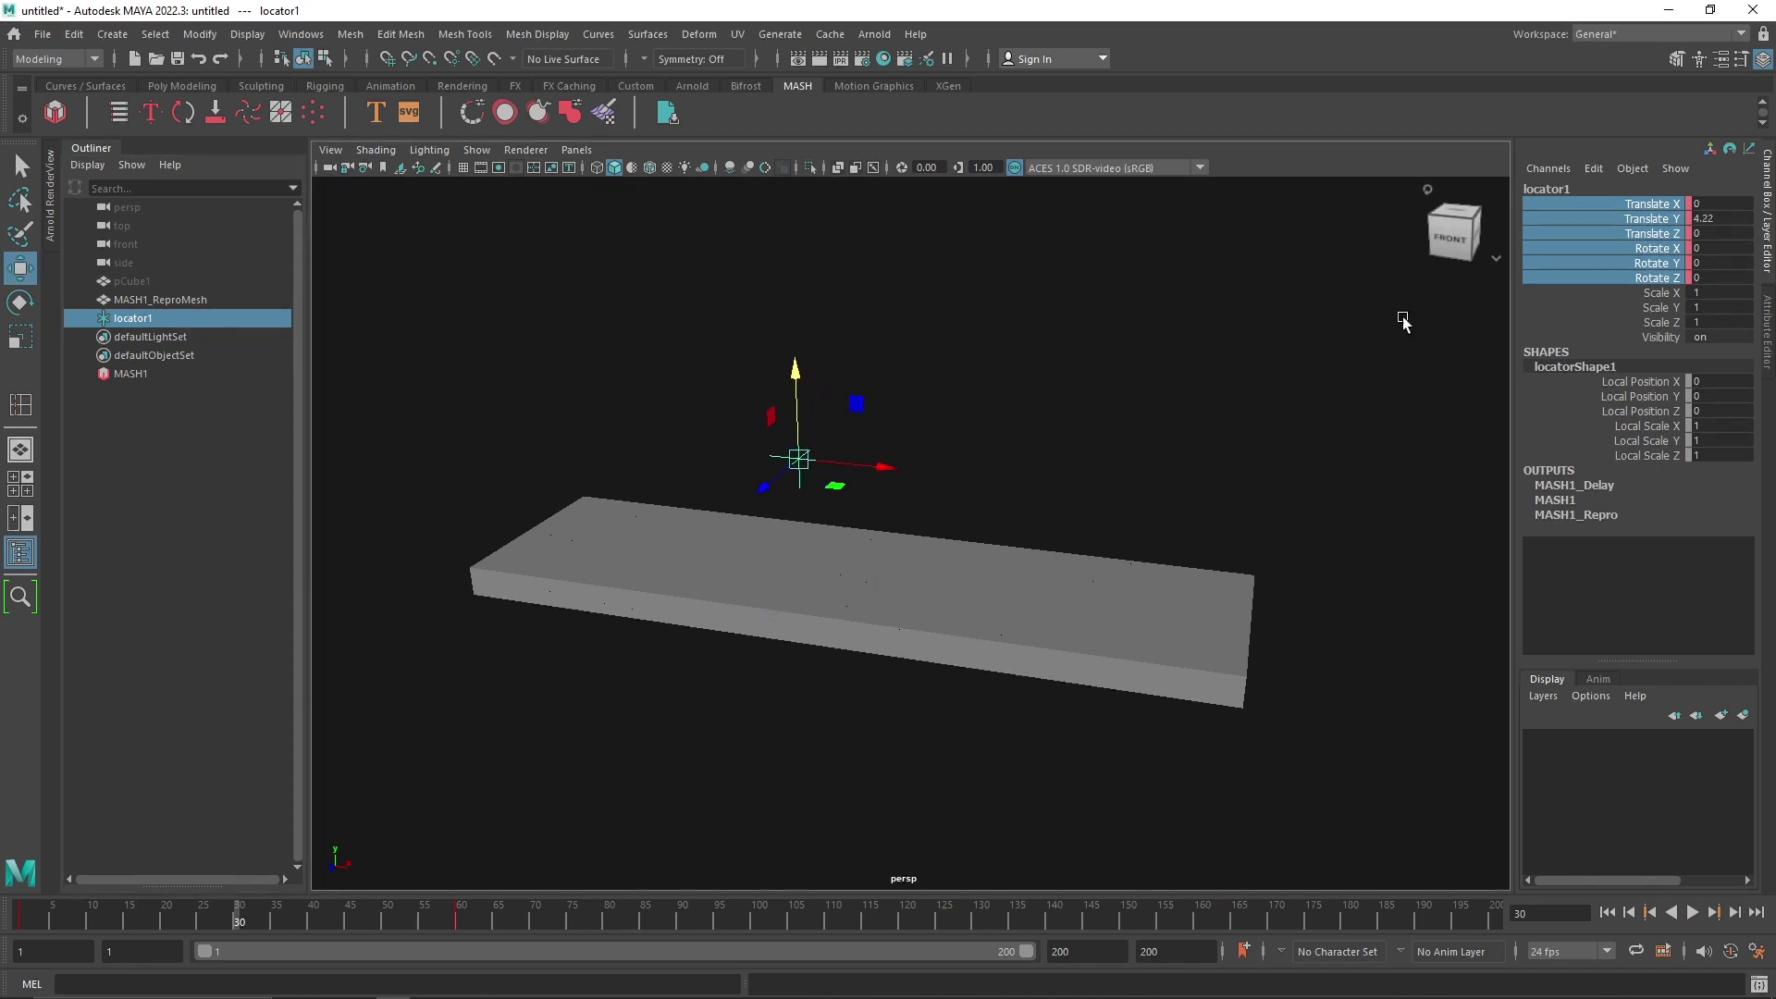
pyautogui.click(1703, 215)
pyautogui.write('5')
pyautogui.press('Return')
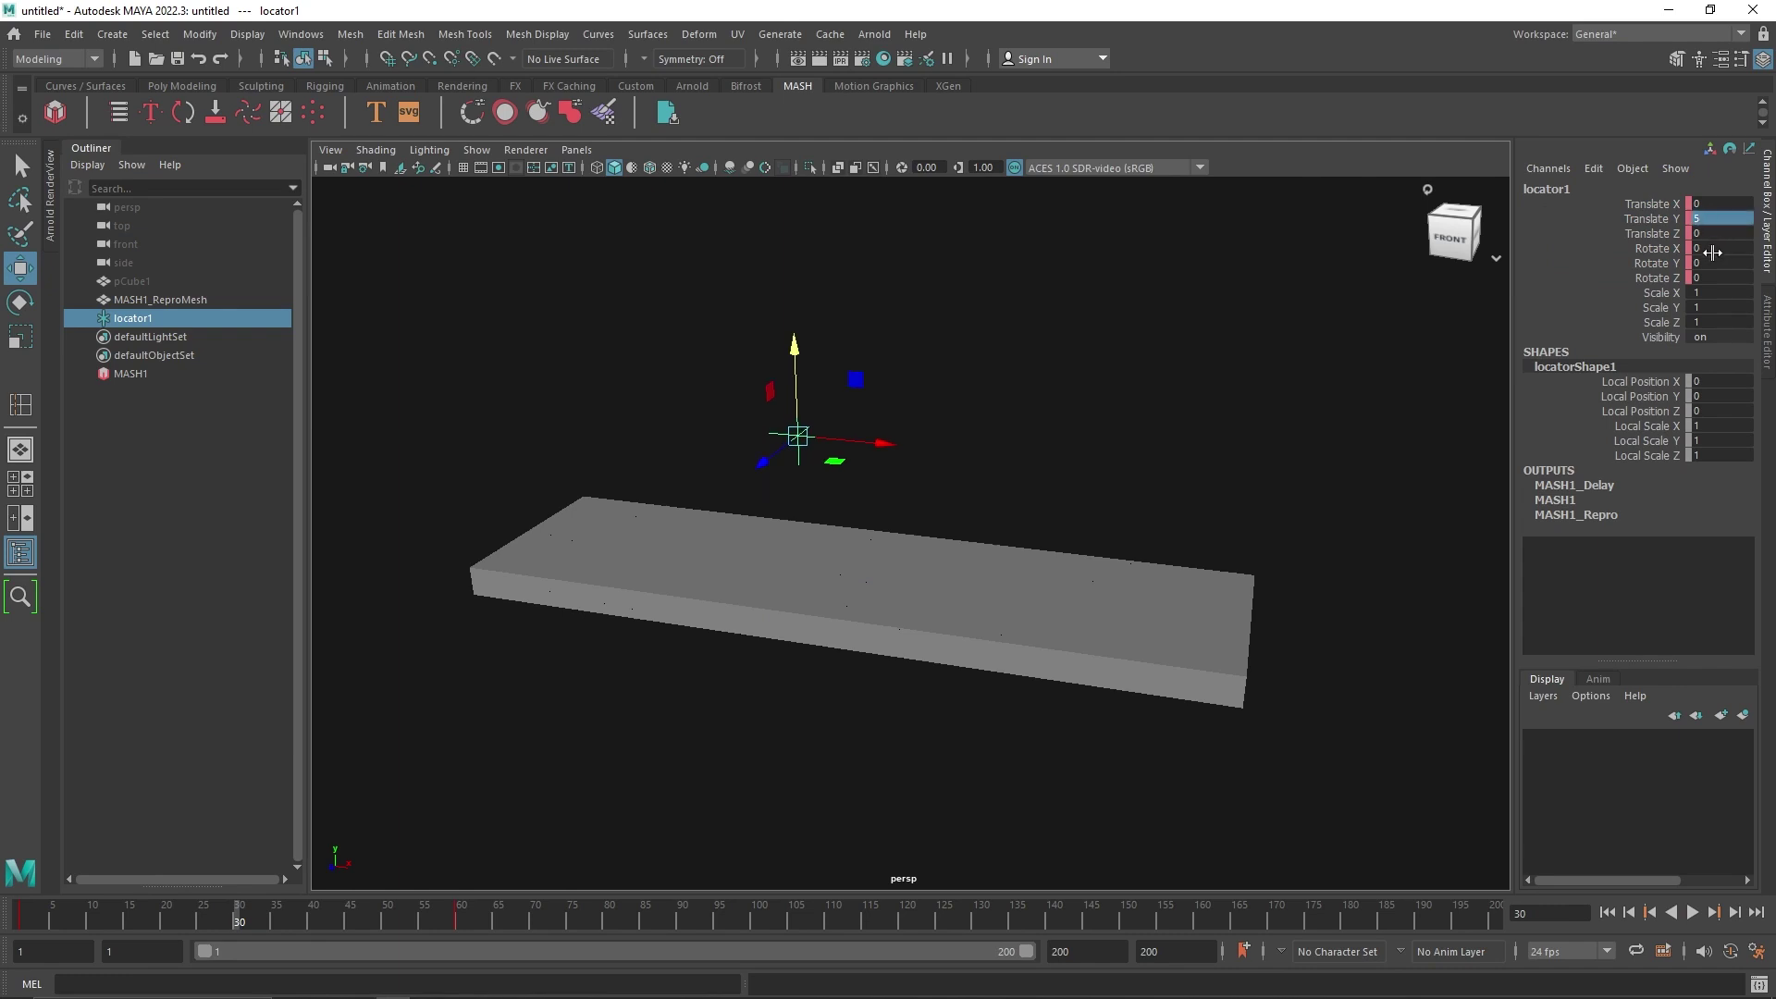
# - Set the locator's Rotate X to 180 at frame 30
pyautogui.click(864, 362)
pyautogui.click(796, 432)
pyautogui.press('e')
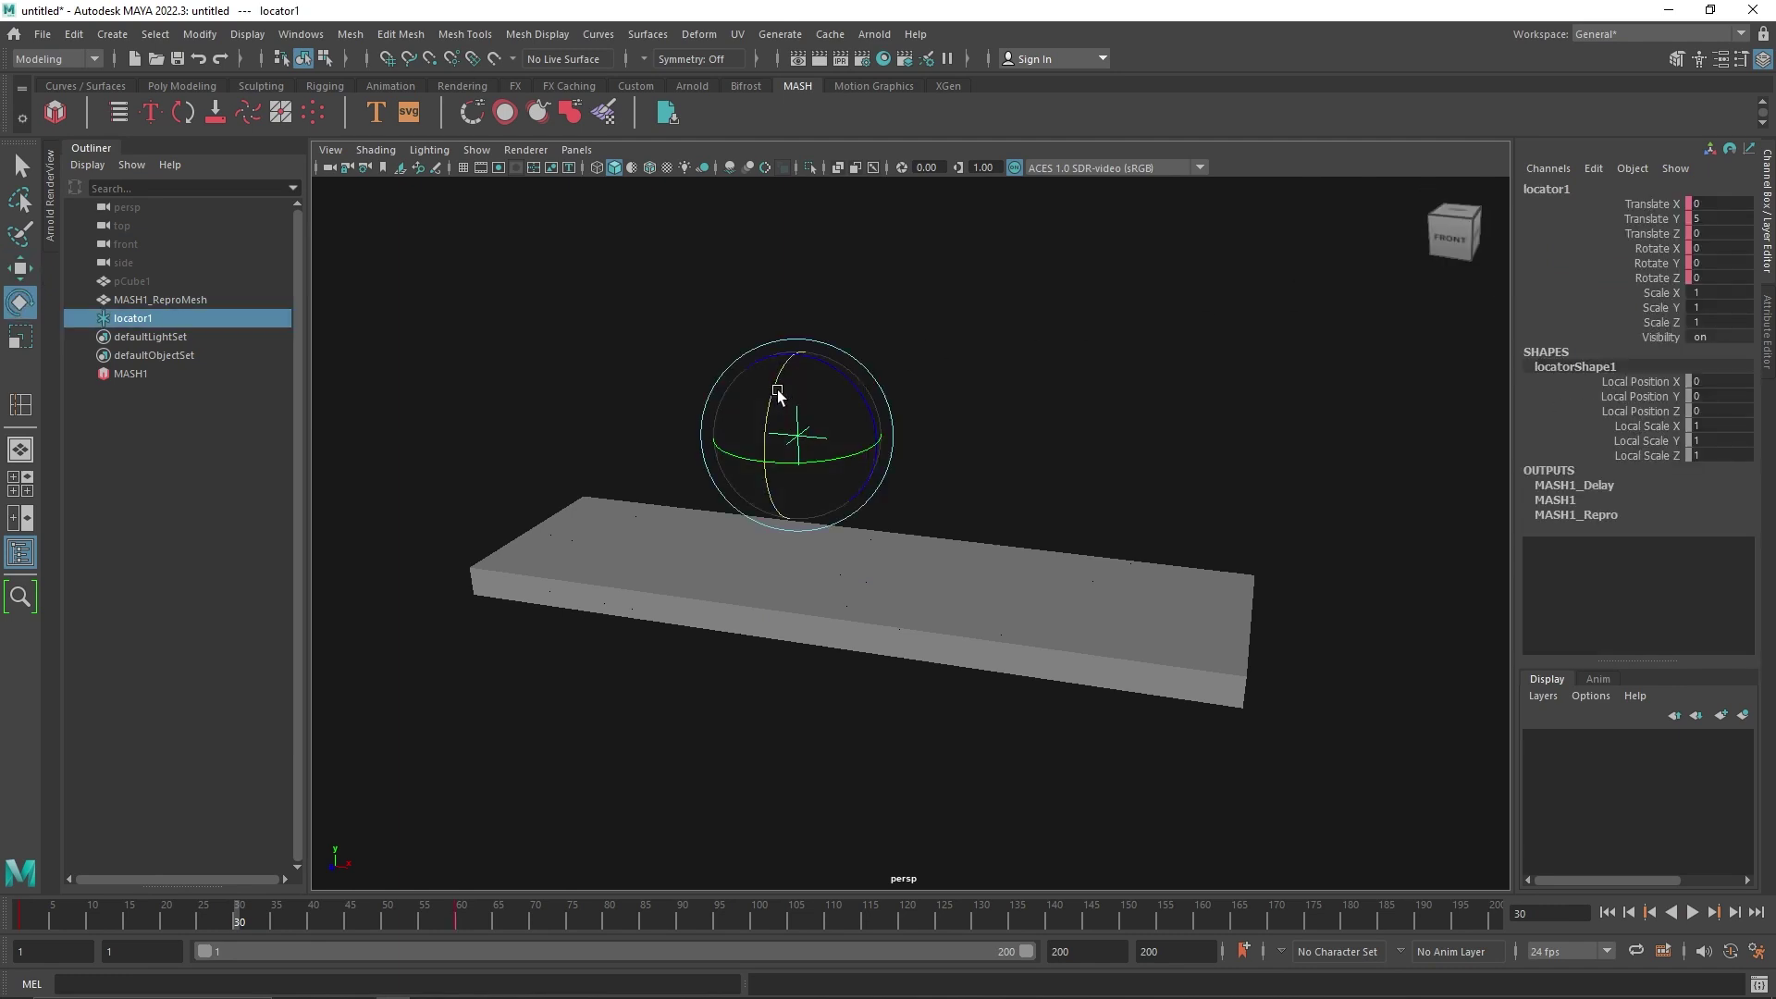
pyautogui.doubleClick(1706, 248)
pyautogui.write('1')
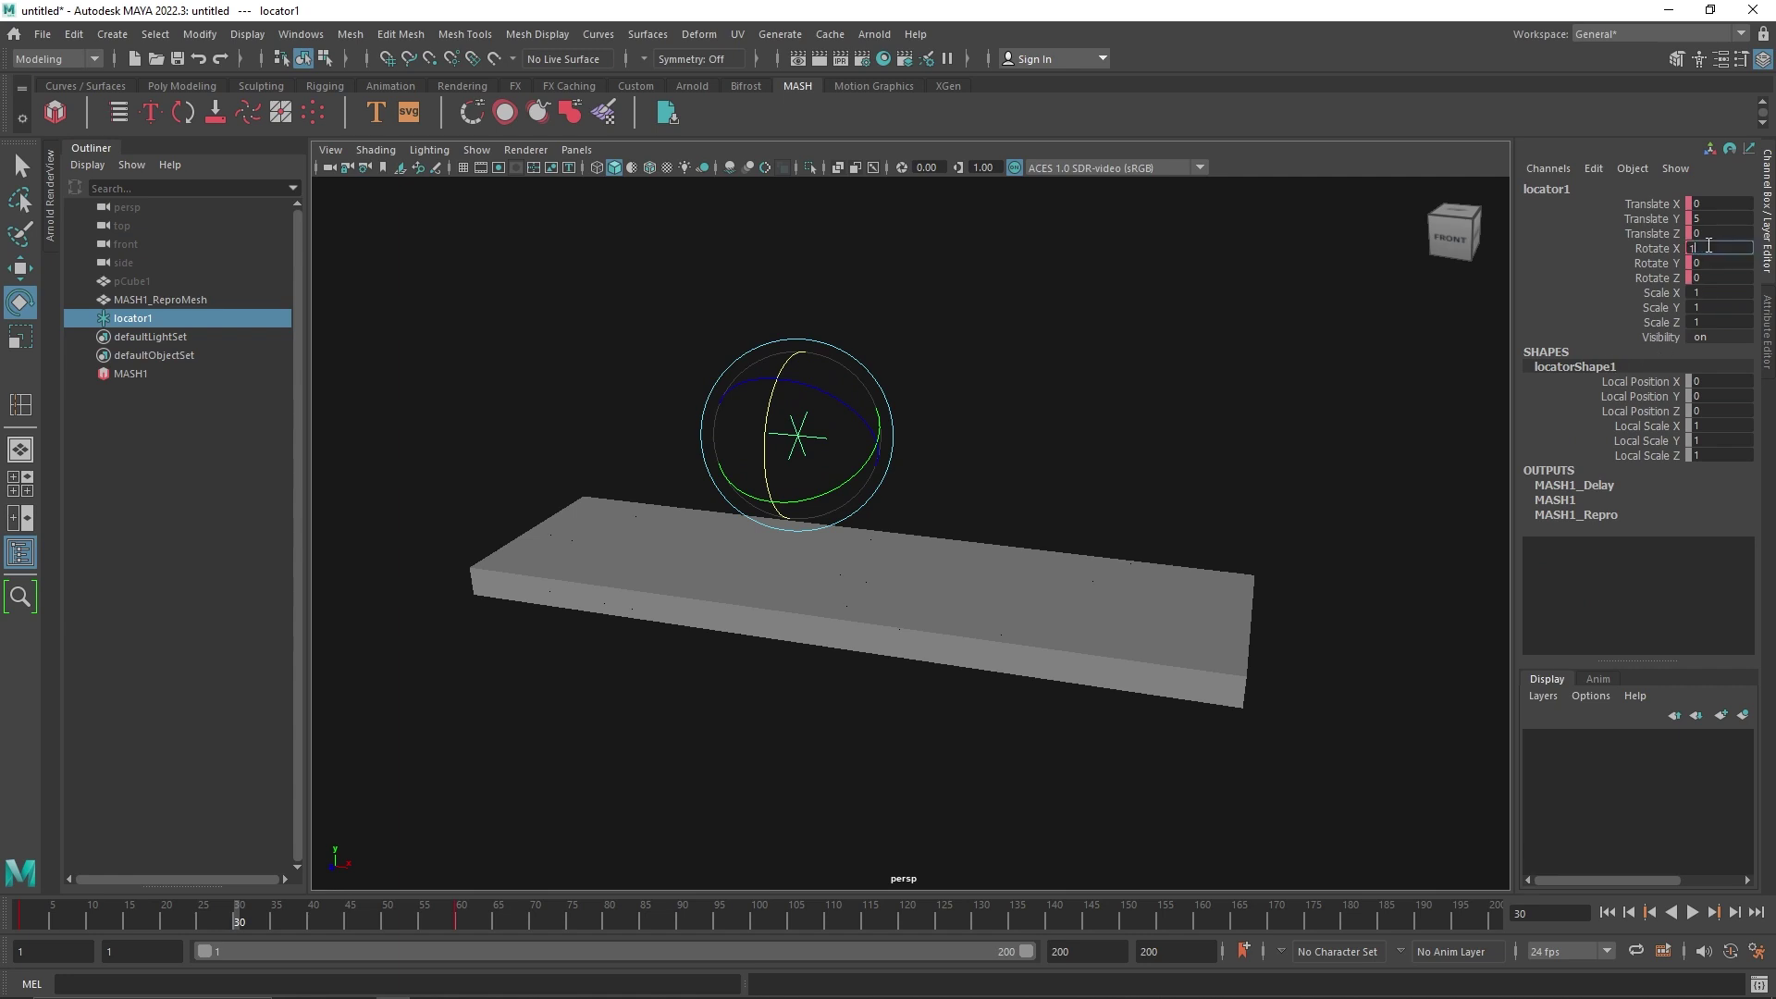
pyautogui.press('Return')
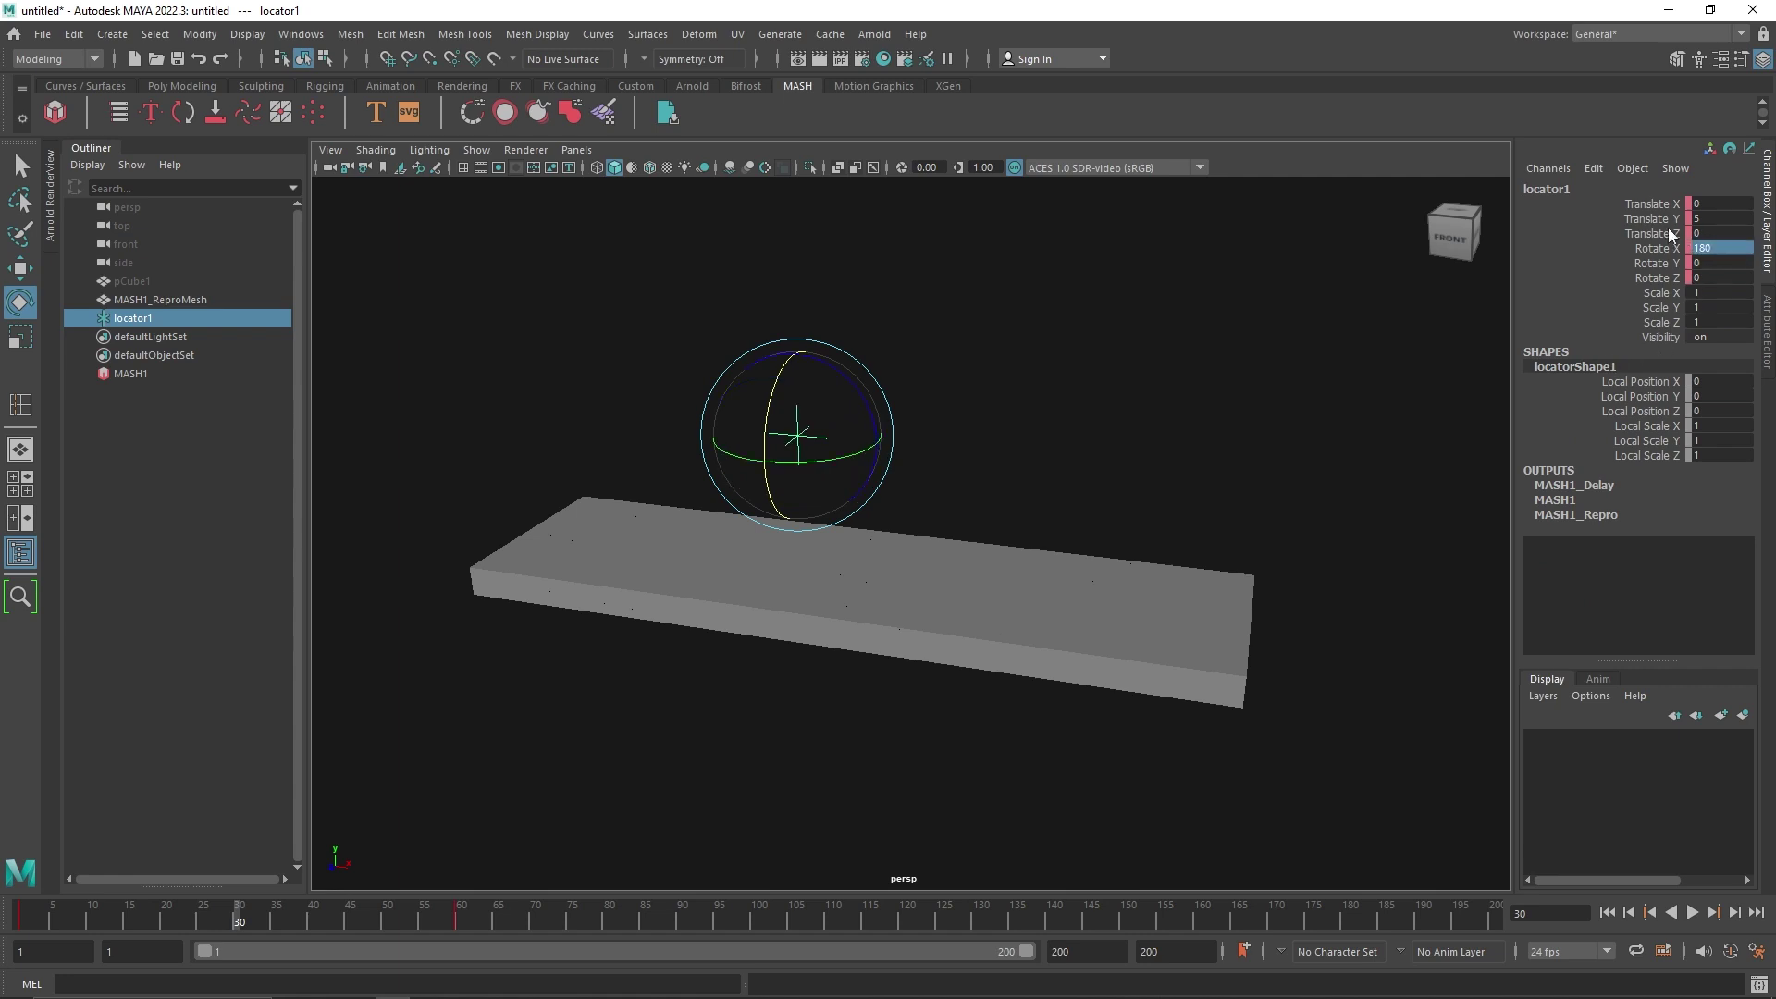
# - Key the locator's translate and rotate channels at frame 30, and scrub the timeline back to frame 4
pyautogui.moveTo(1656, 203); pyautogui.dragTo(1656, 220)
pyautogui.keyDown('shift'); pyautogui.click(1665, 274); pyautogui.keyUp('shift')
pyautogui.rightClick(1665, 274)
pyautogui.click(1650, 274)
pyautogui.moveTo(242, 915); pyautogui.dragTo(44, 916)
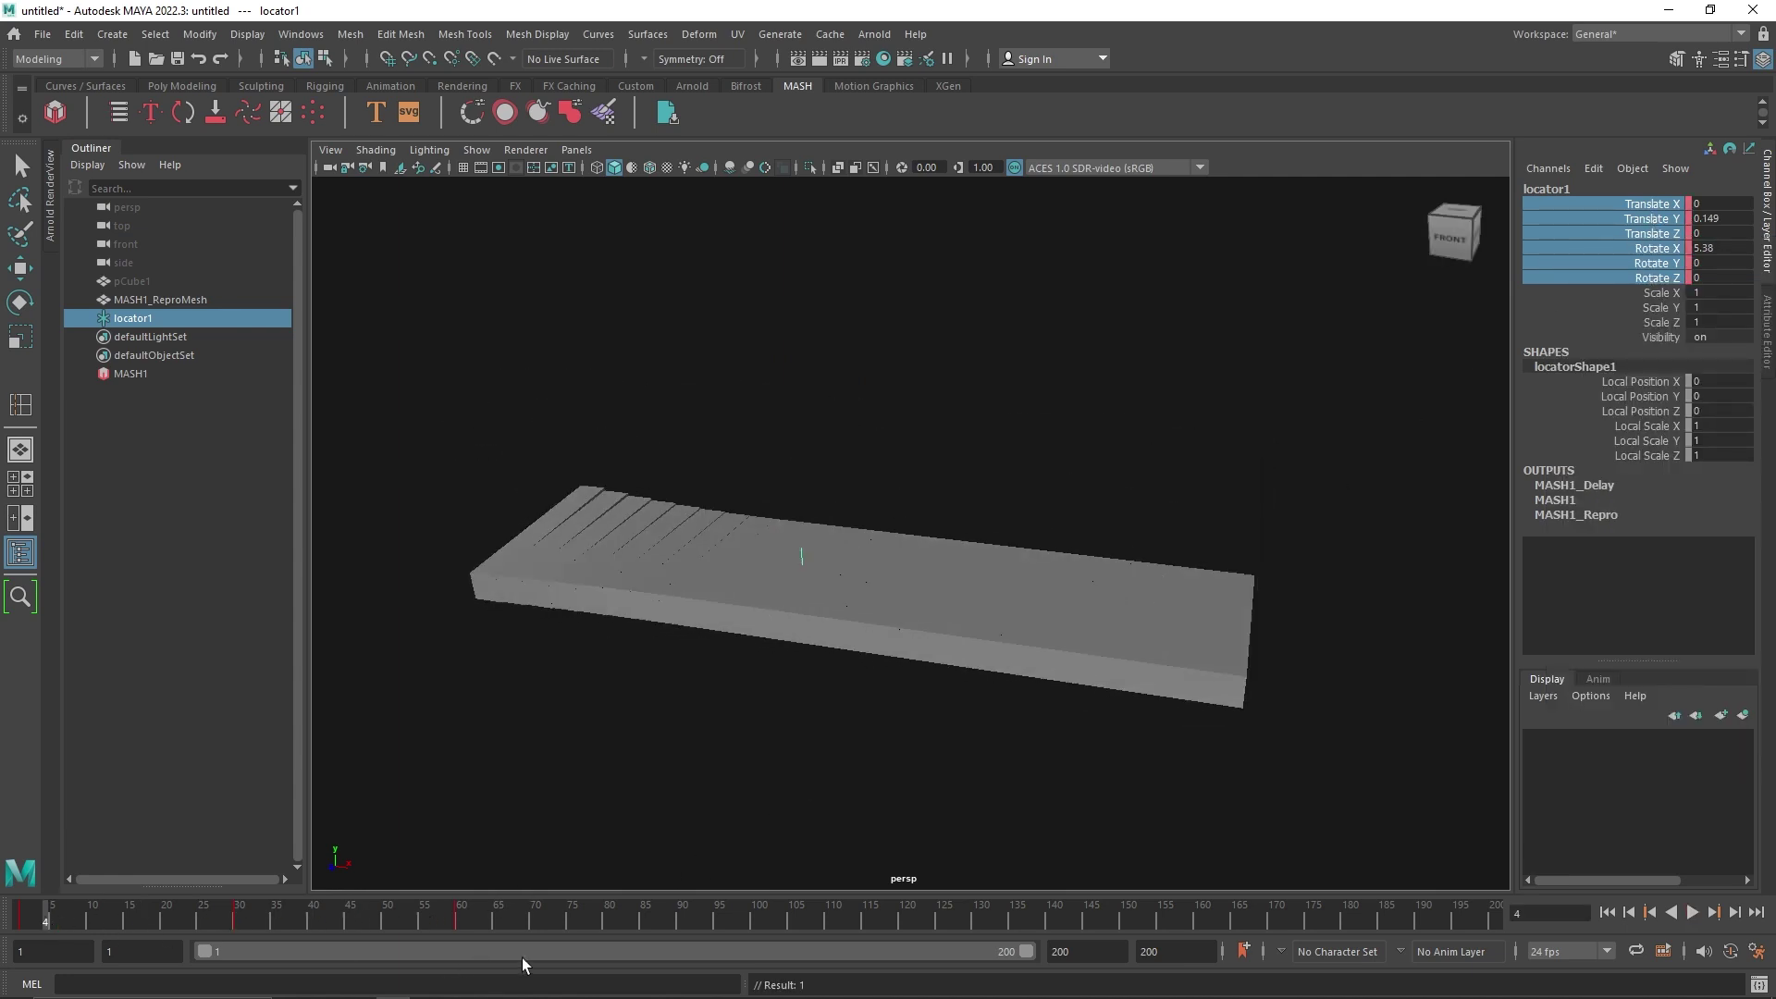
# - Shorten the timeline so the playback and animation ranges end at frame 90, and play the locator-driven wave
pyautogui.click(1692, 913)
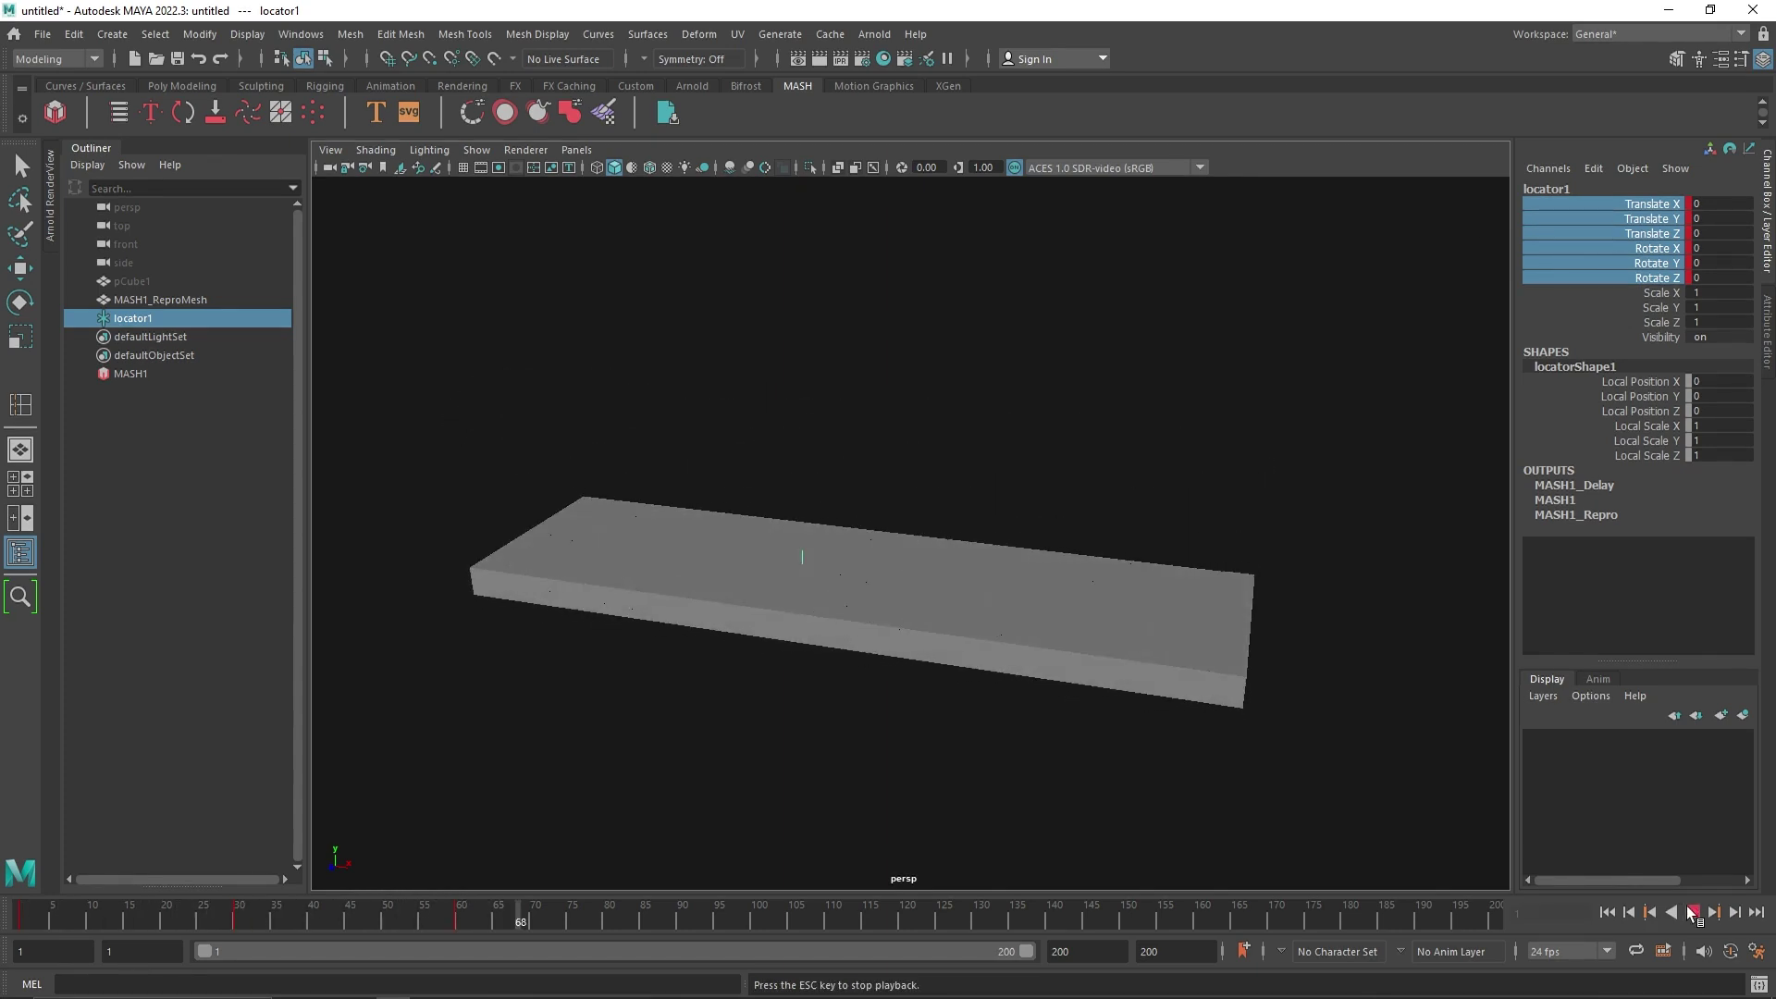
pyautogui.click(1692, 913)
pyautogui.doubleClick(1120, 942)
pyautogui.write('90')
pyautogui.press('Tab')
pyautogui.write('90')
pyautogui.click(1081, 953)
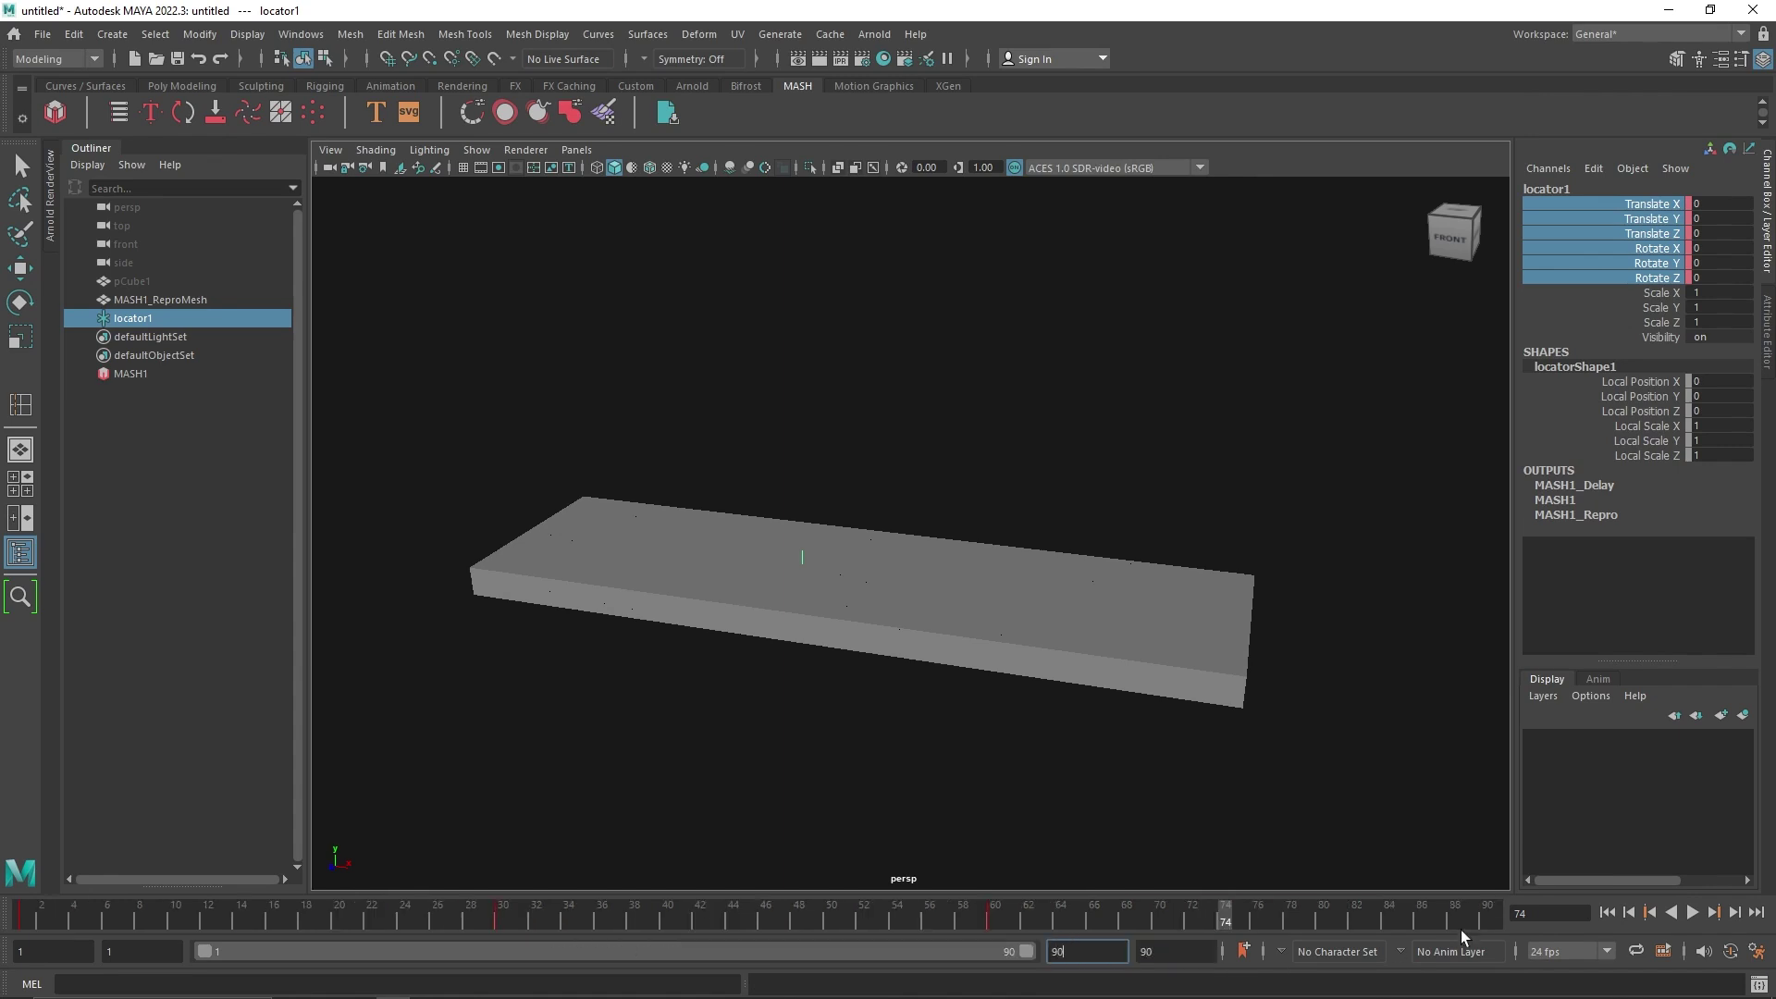
pyautogui.click(1692, 913)
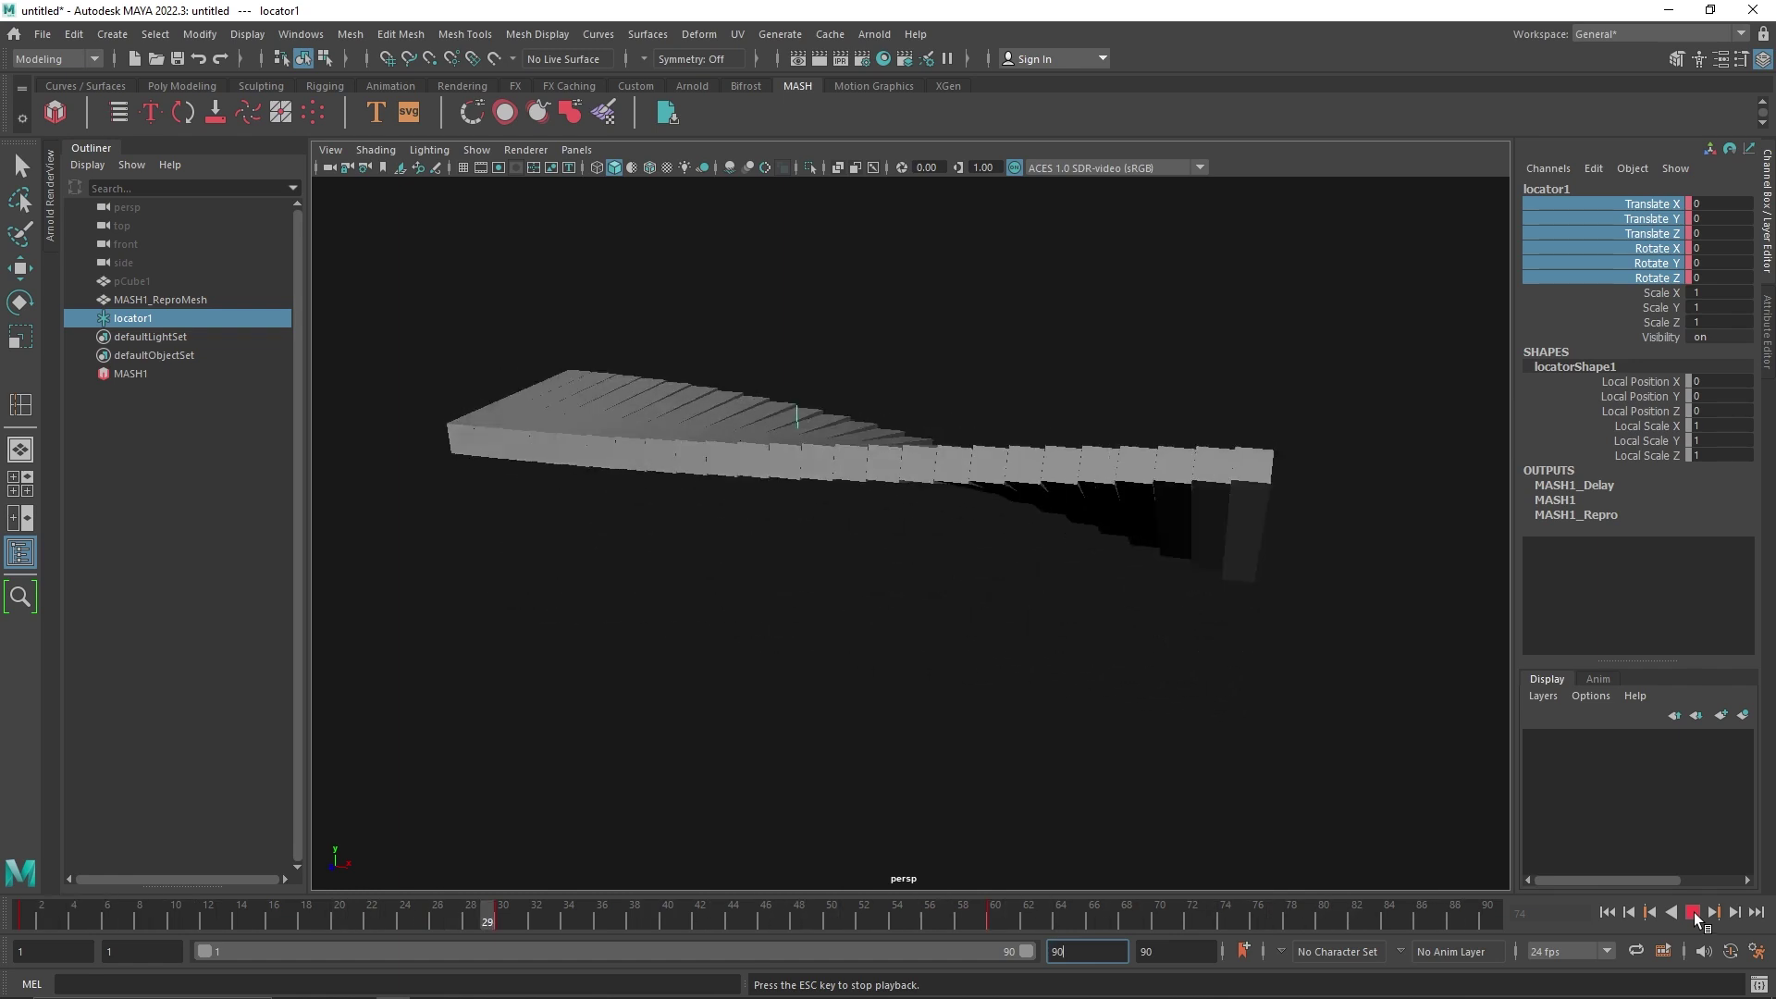
pyautogui.click(1694, 913)
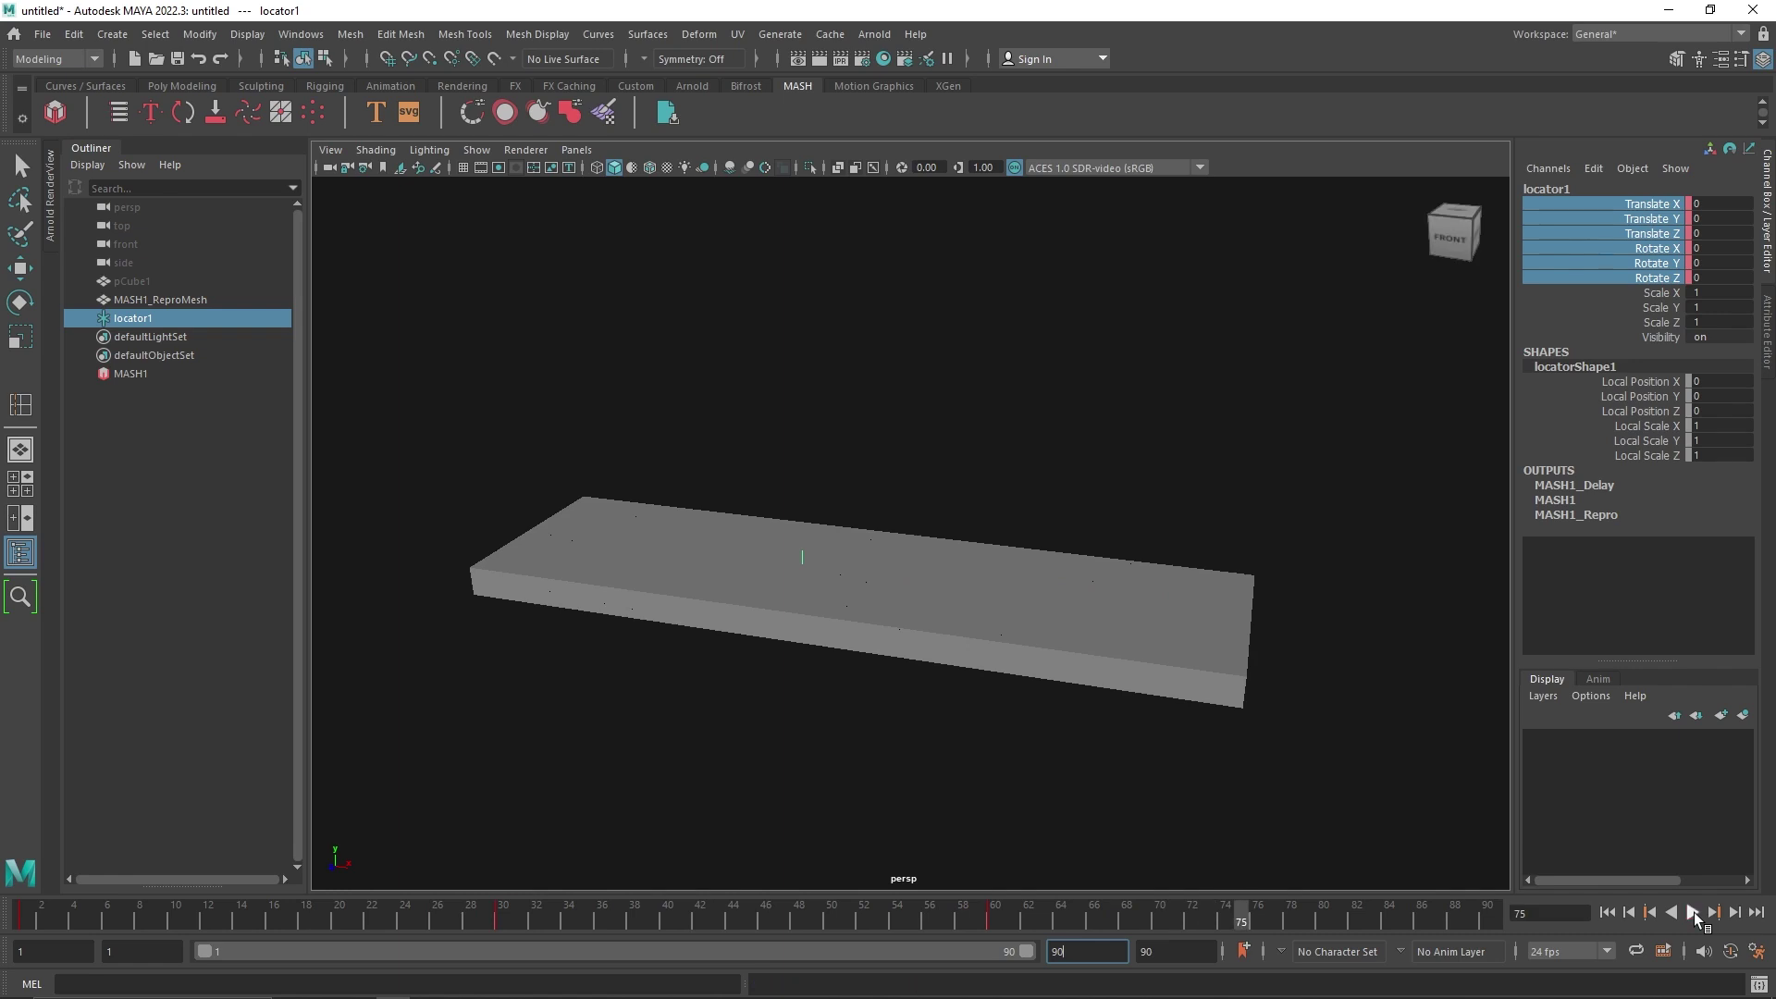
# - Add a Spring node to the MASH1 network
pyautogui.click(204, 372)
pyautogui.press('e')
pyautogui.click(1767, 274)
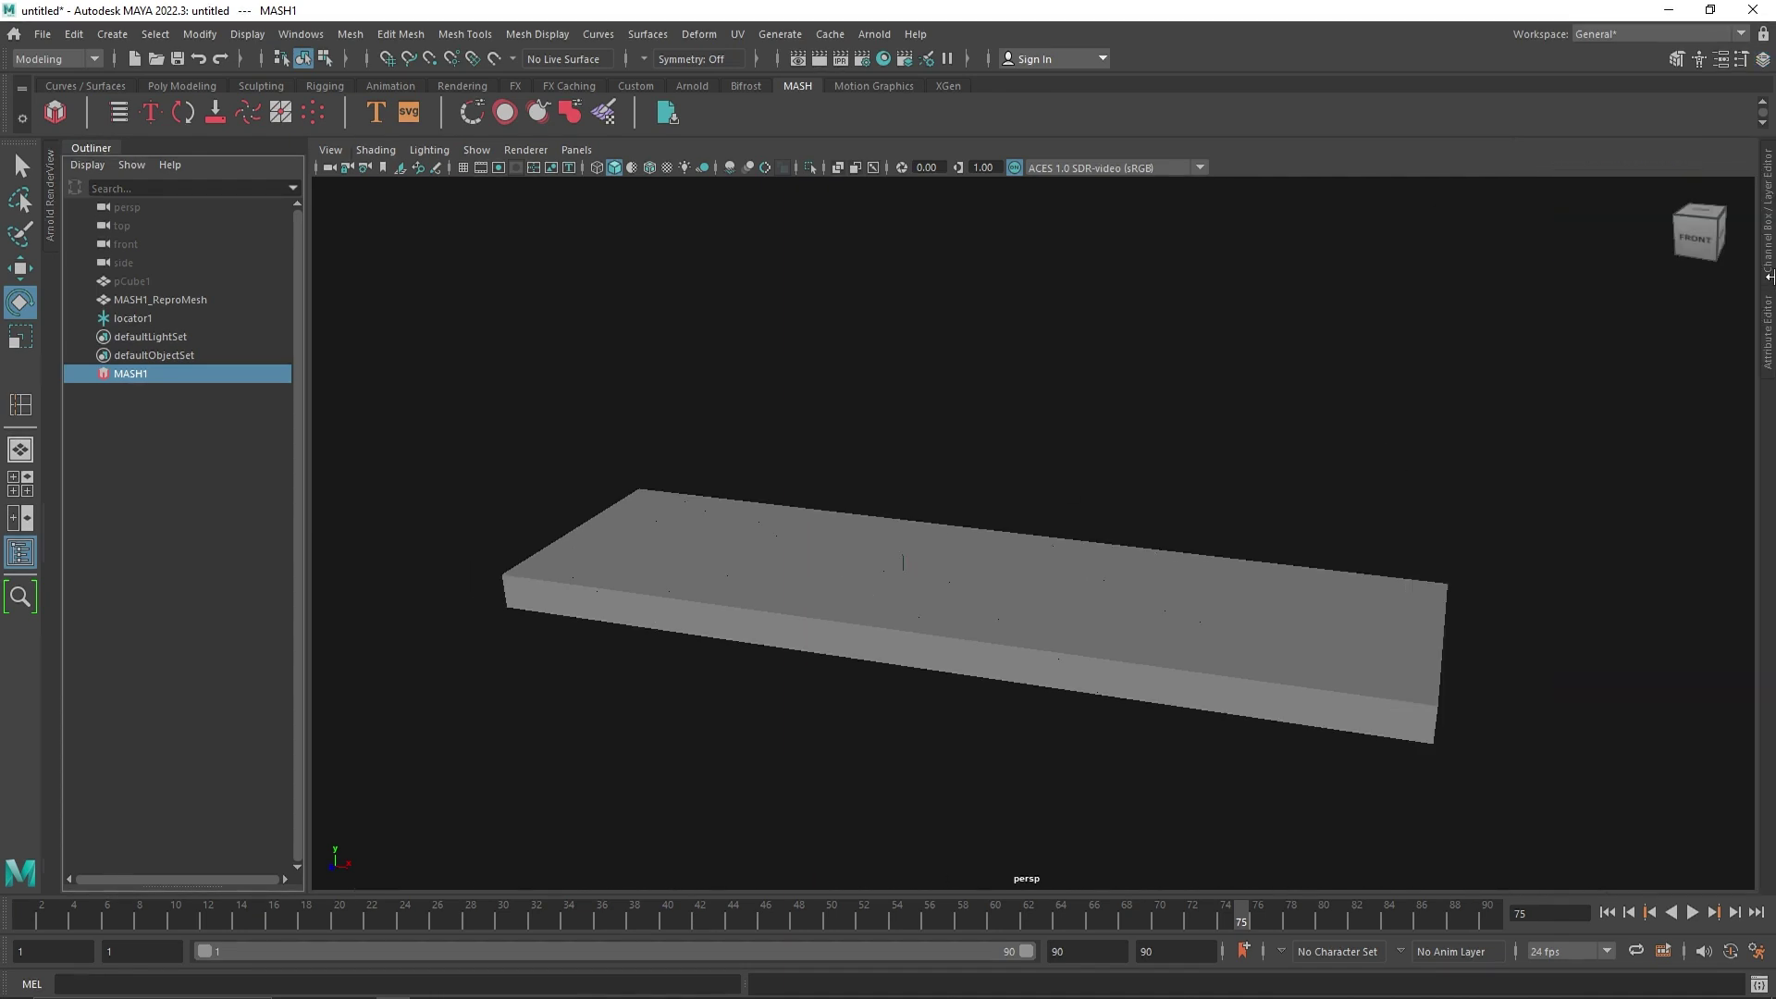
pyautogui.click(1768, 334)
pyautogui.click(1352, 182)
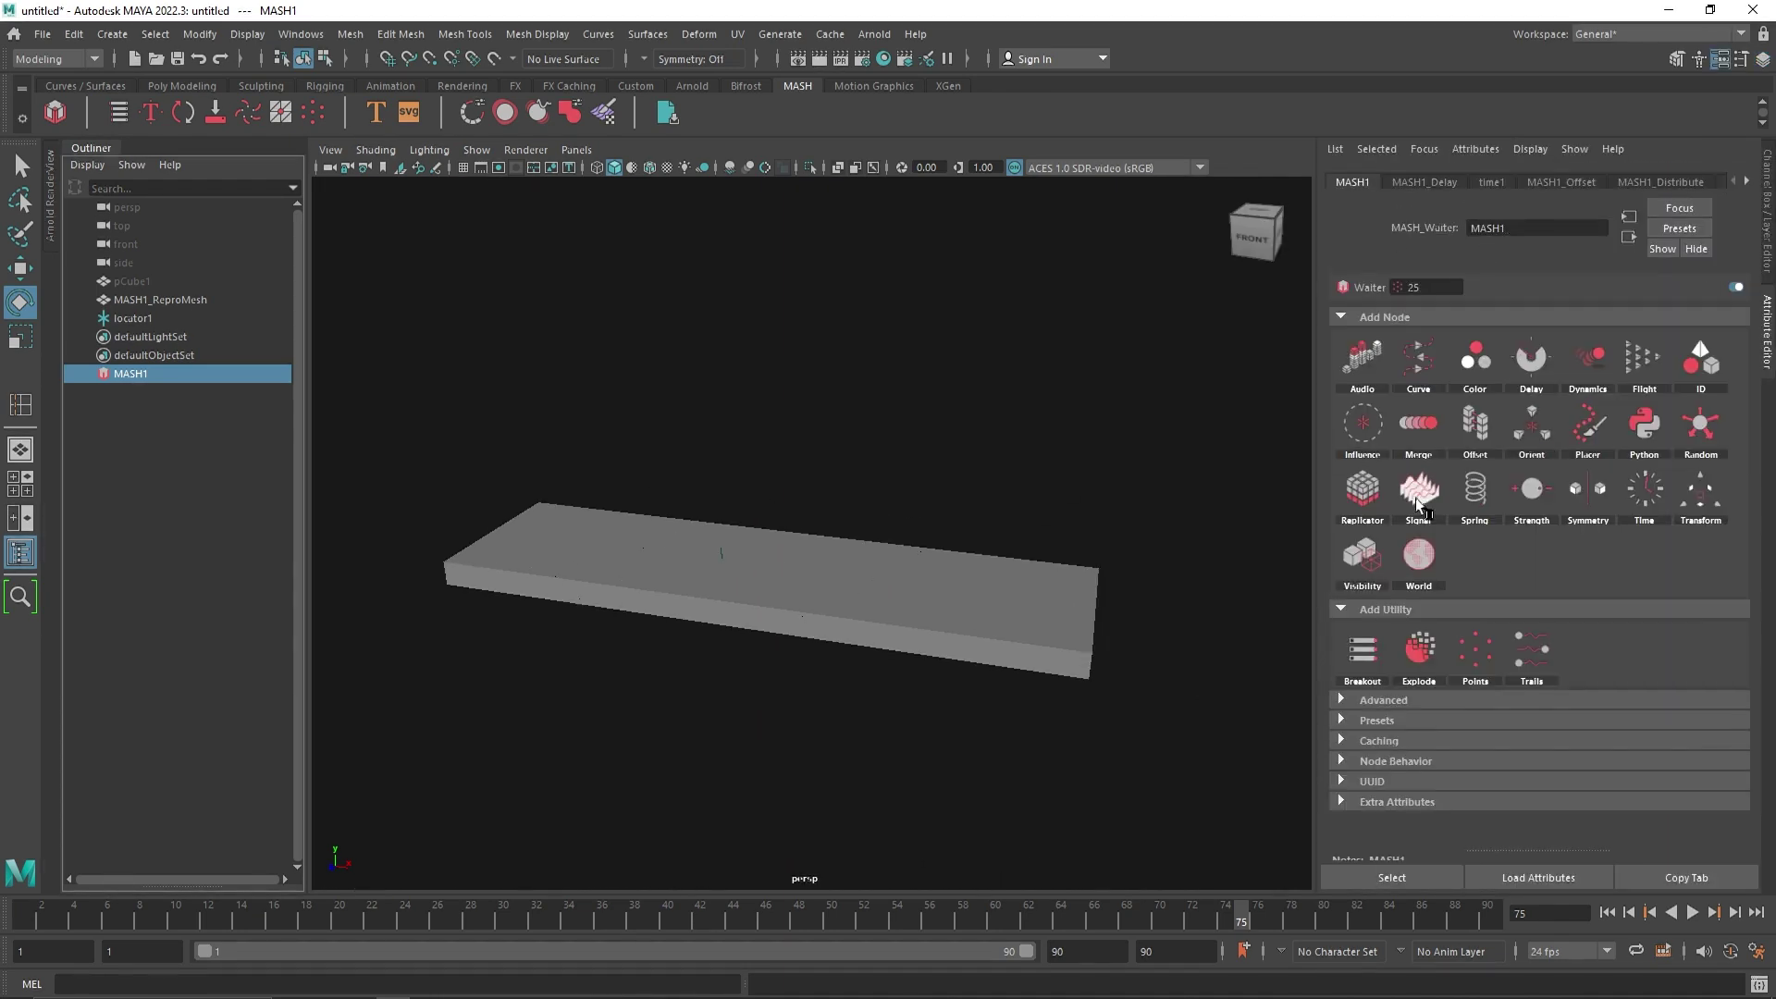
pyautogui.click(1474, 492)
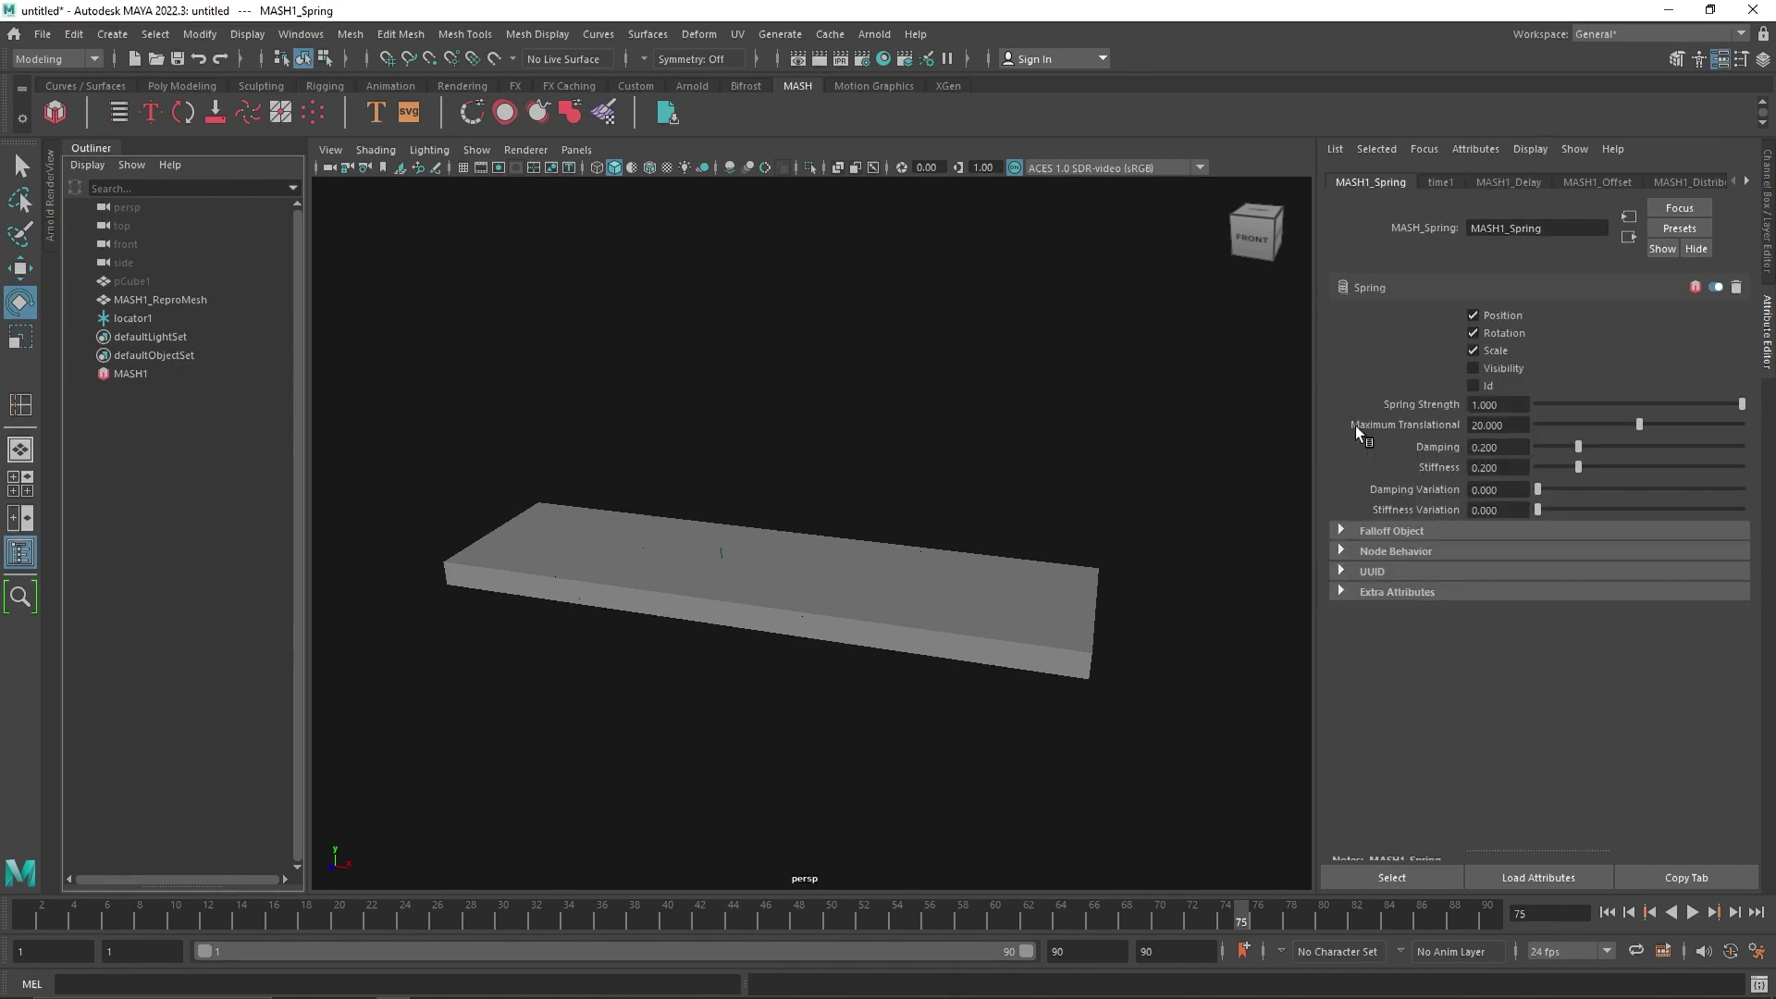
# - Disable the Spring node, set the playback and animation ranges to end at frame 80, and return to frame 1
pyautogui.moveTo(1088, 951); pyautogui.dragTo(1013, 946)
pyautogui.write('80')
pyautogui.press('Return')
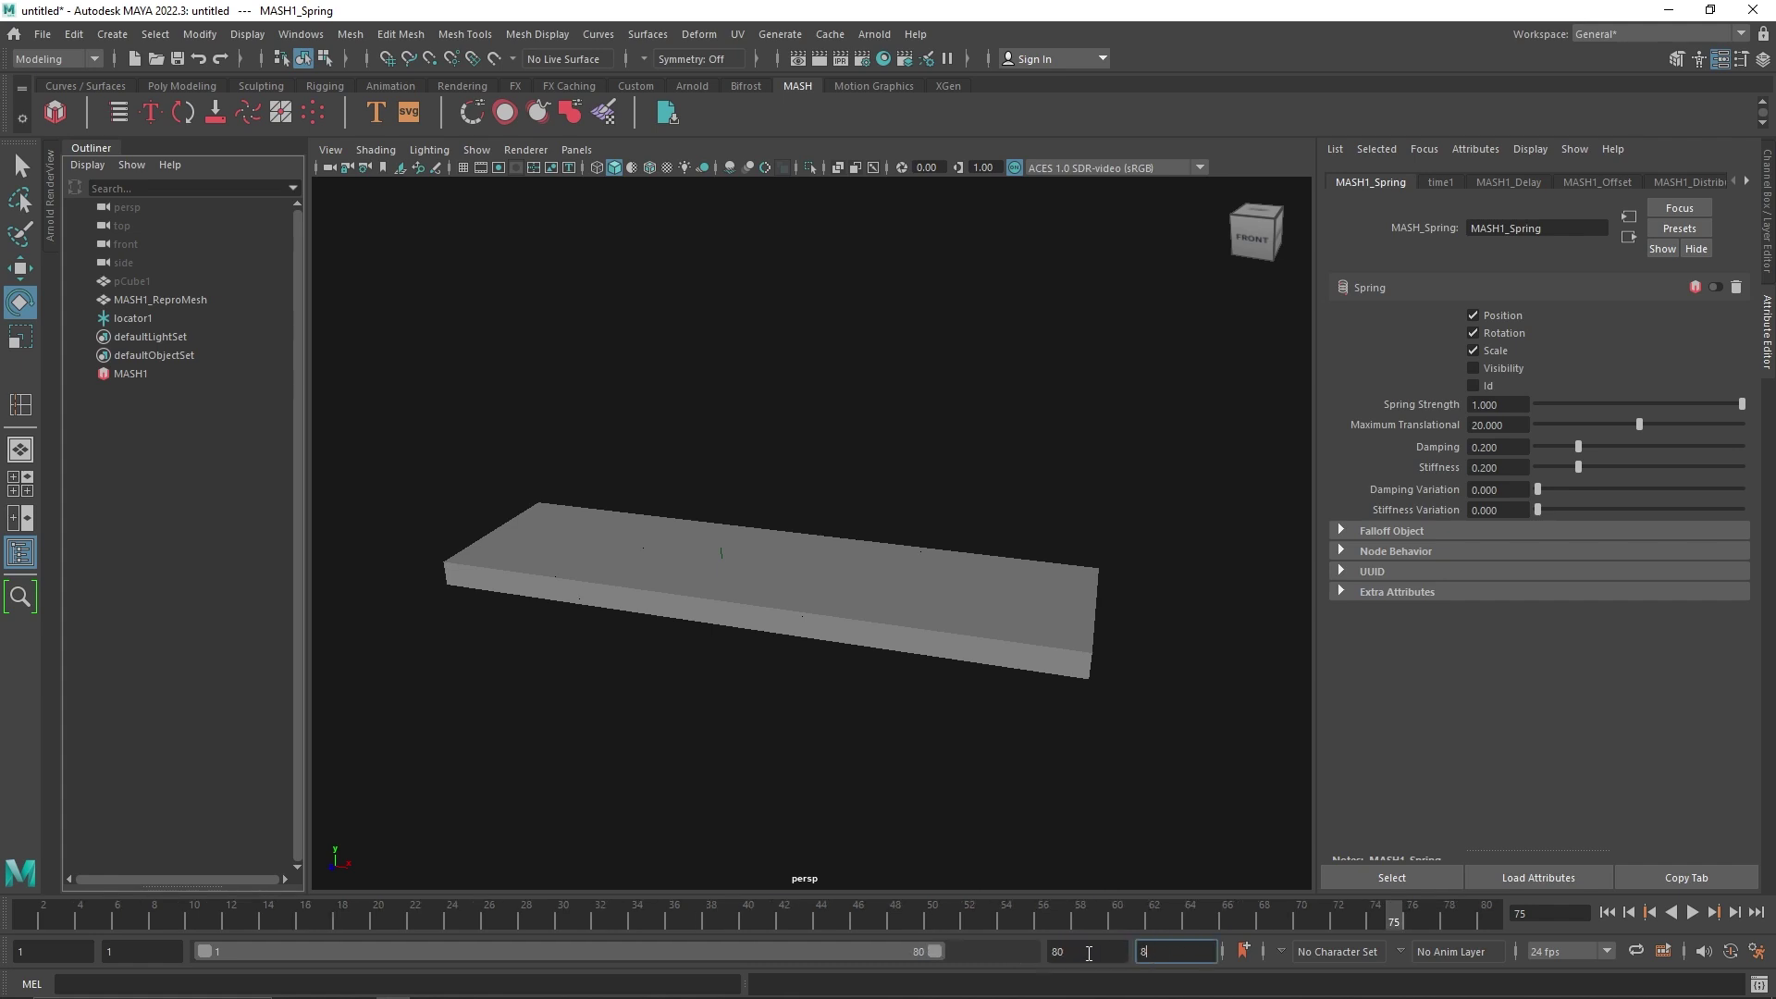
pyautogui.click(1614, 914)
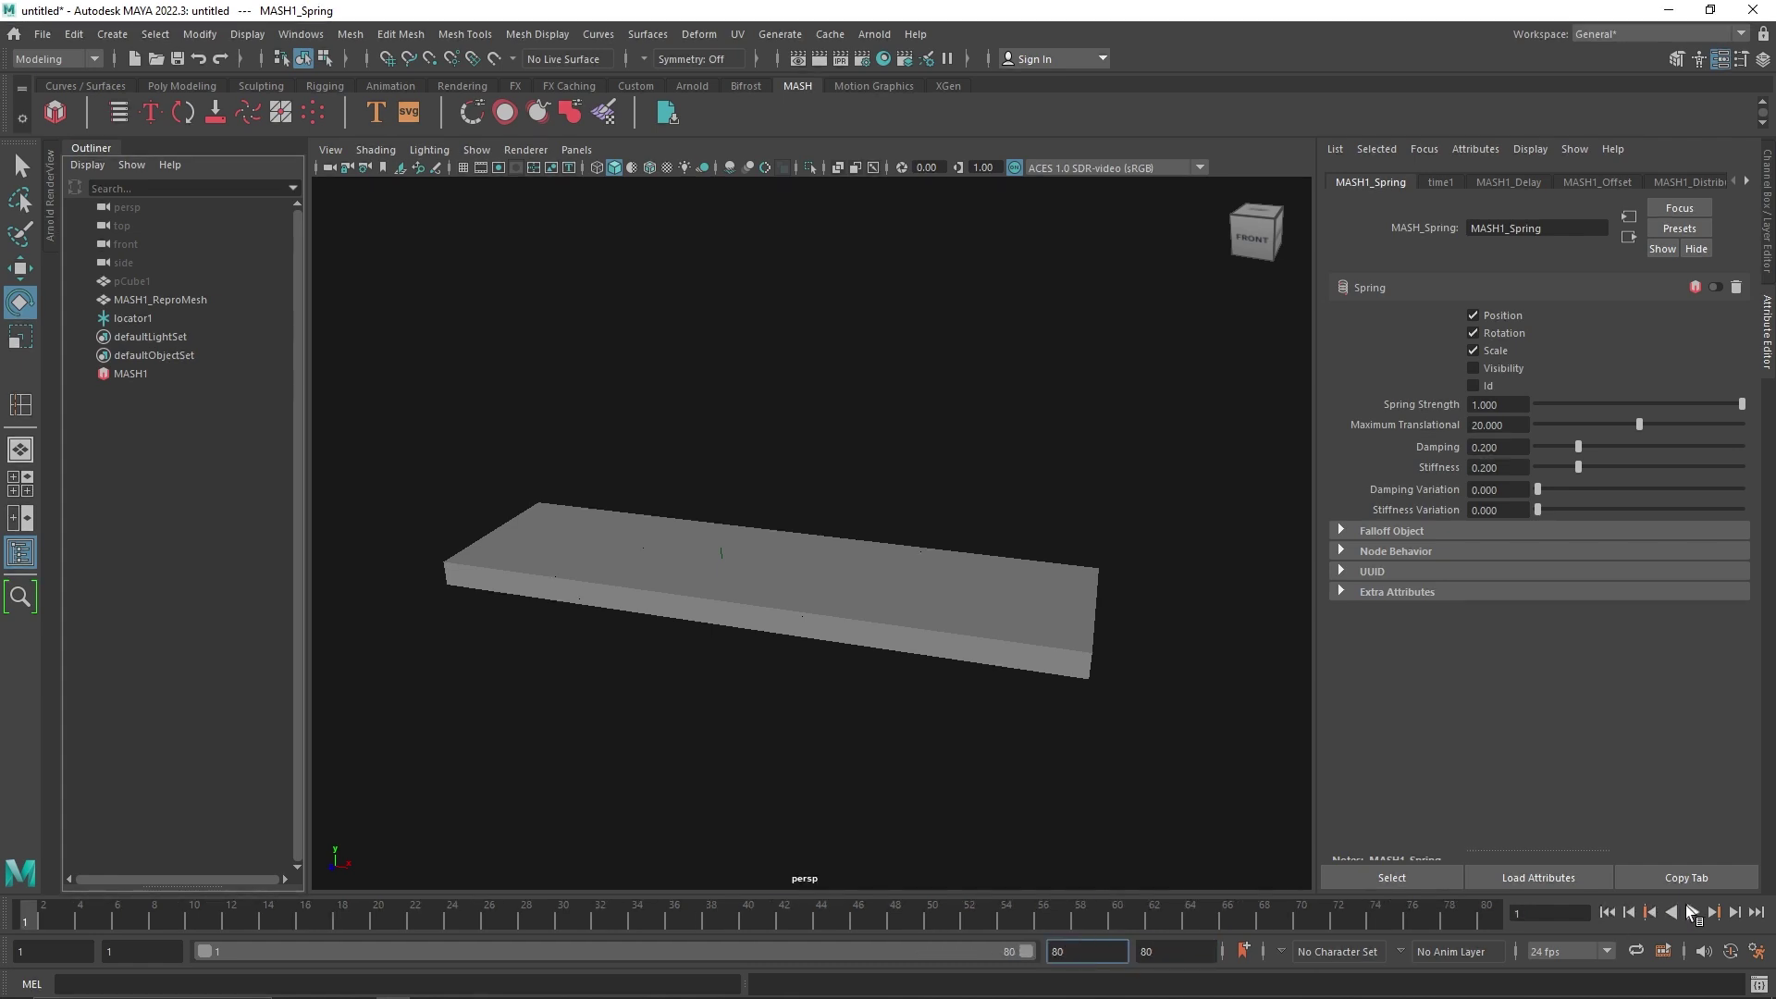
# - Play the bar animation with the Spring node disabled, viewing it from a lower front angle
pyautogui.click(1693, 913)
pyautogui.click(1692, 913)
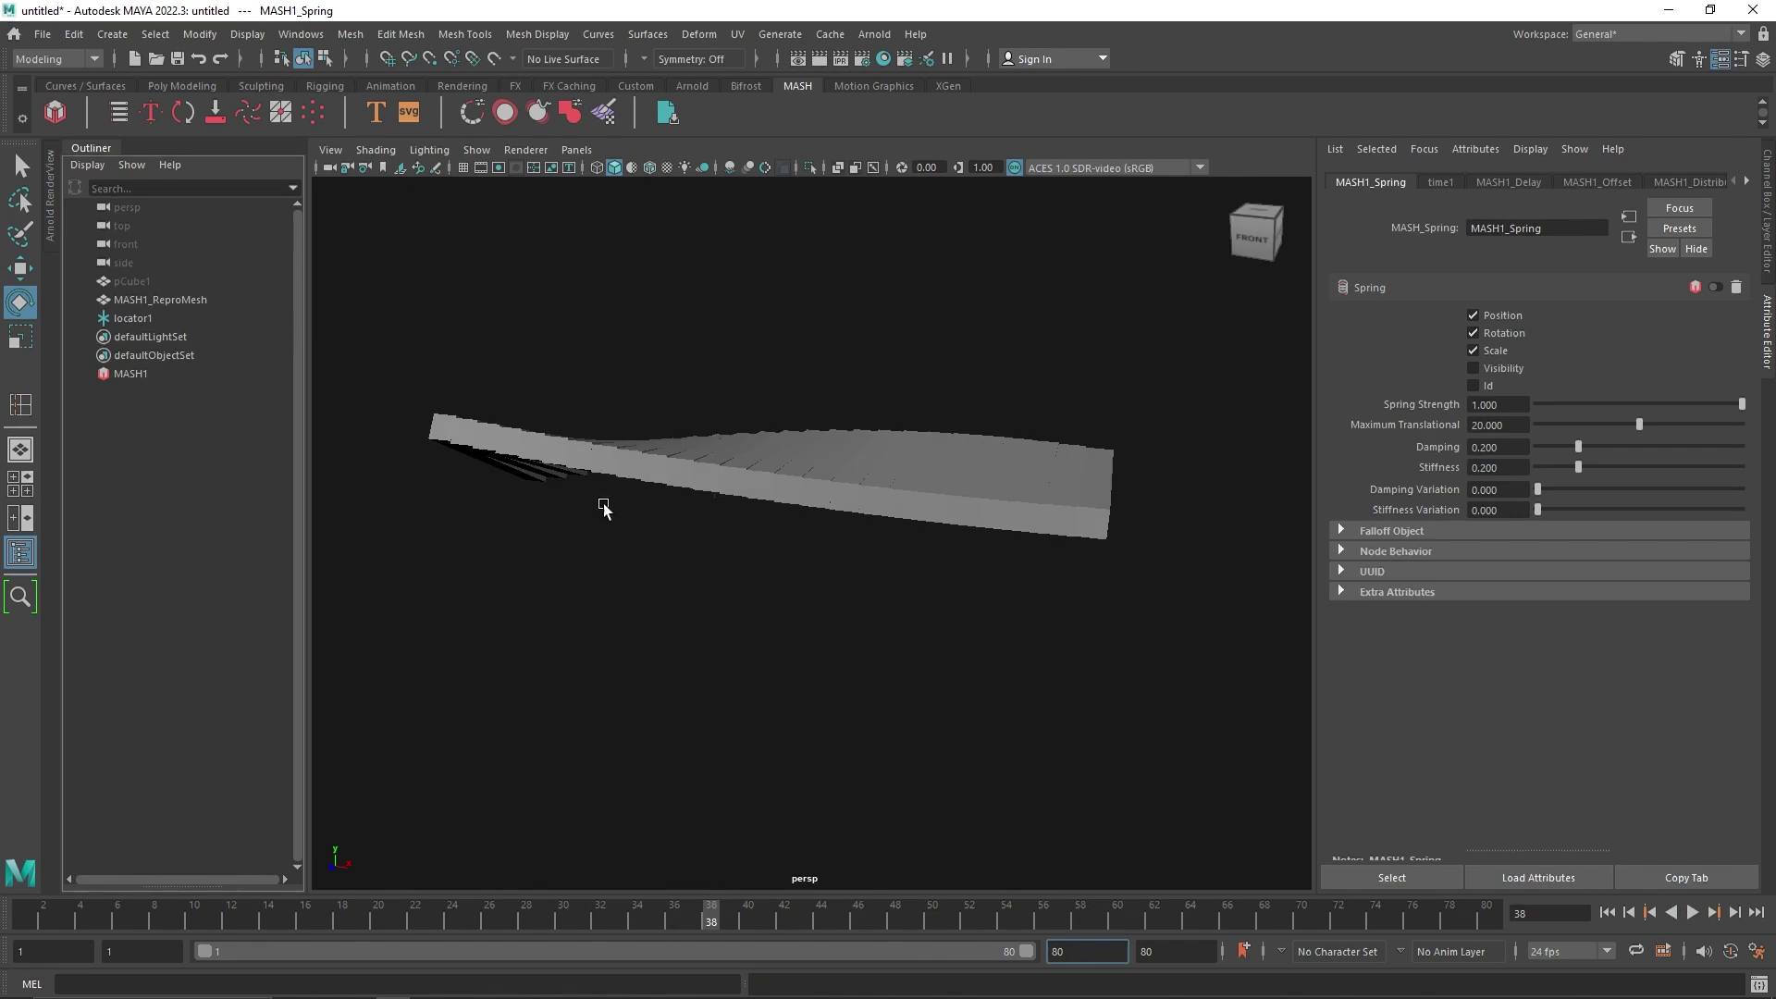
pyautogui.click(1691, 913)
pyautogui.click(1690, 913)
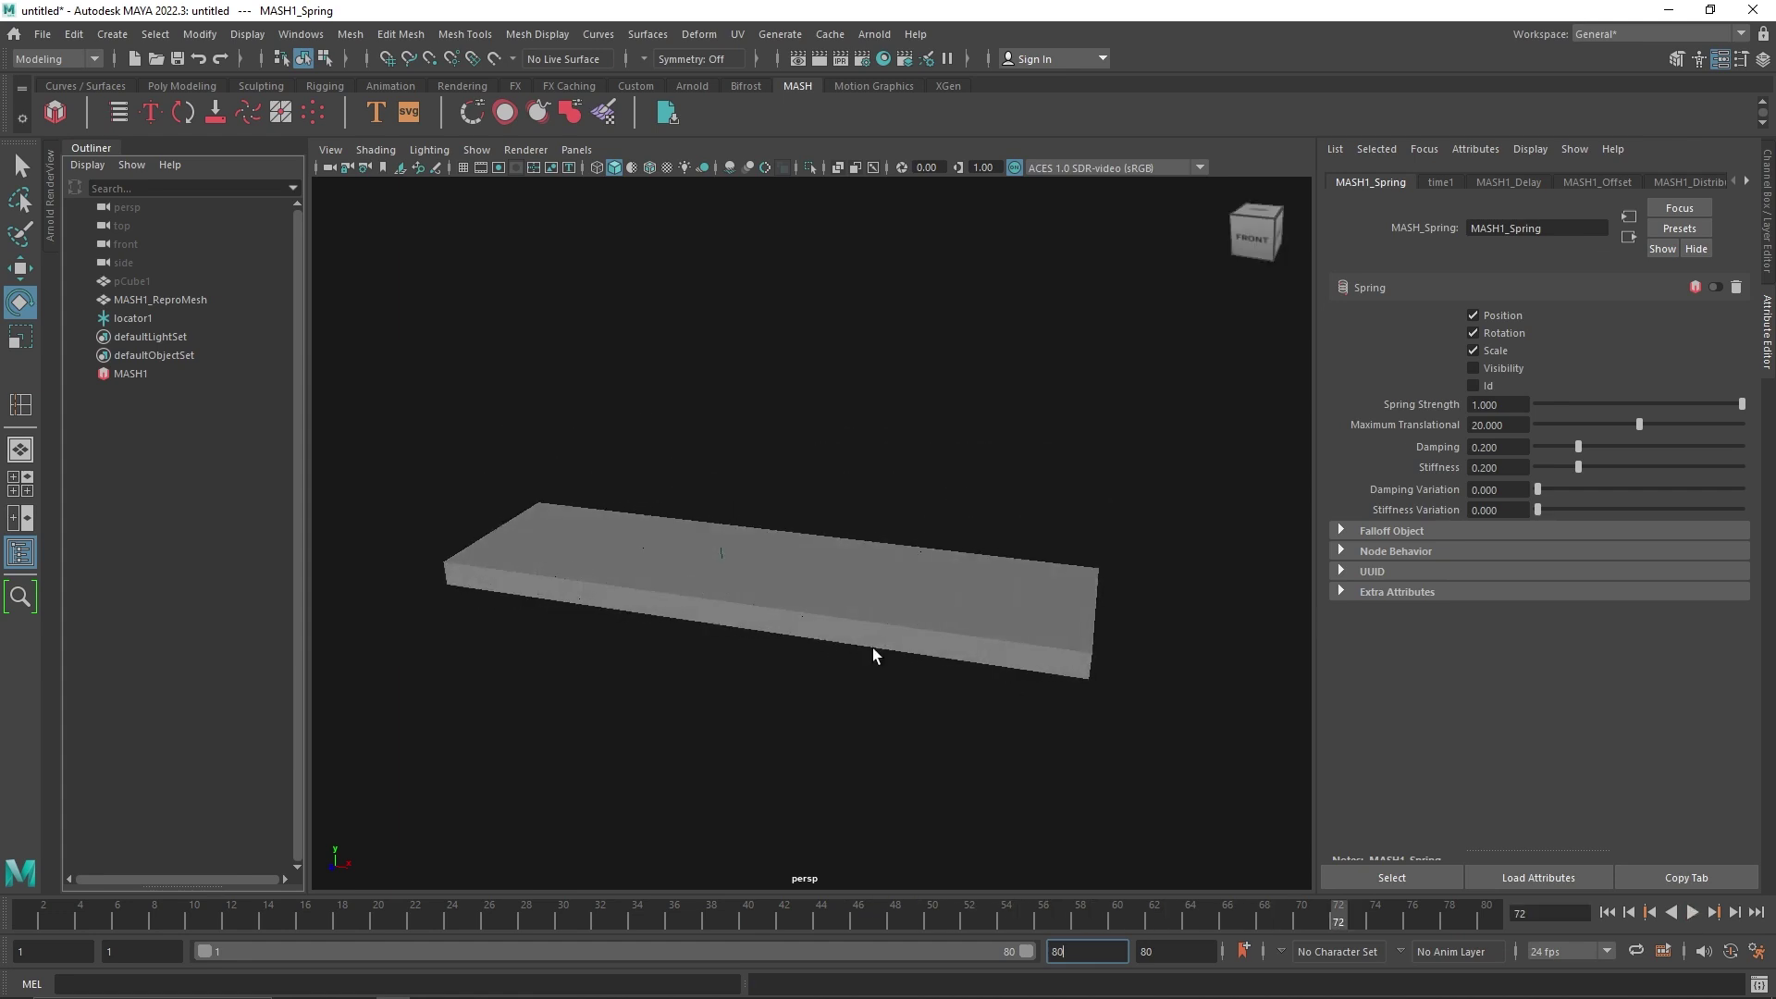
pyautogui.keyDown('alt'); pyautogui.moveTo(404, 547); pyautogui.dragTo(694, 603); pyautogui.keyUp('alt')
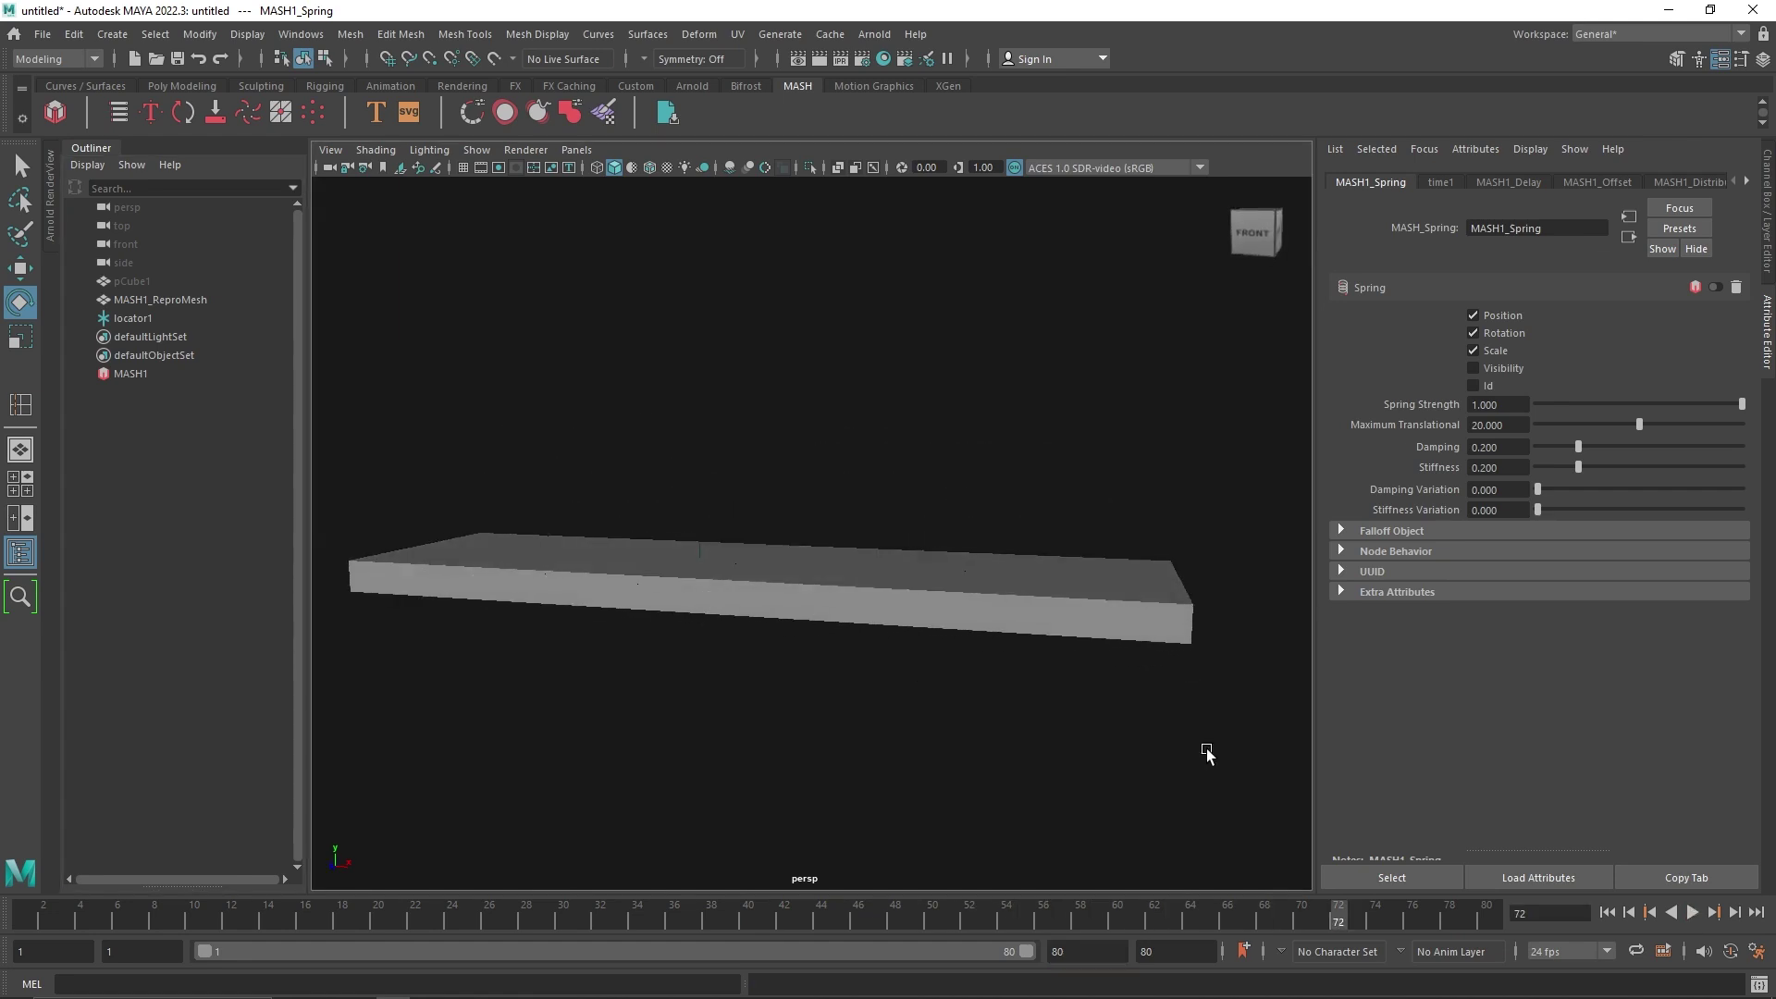
pyautogui.click(1691, 913)
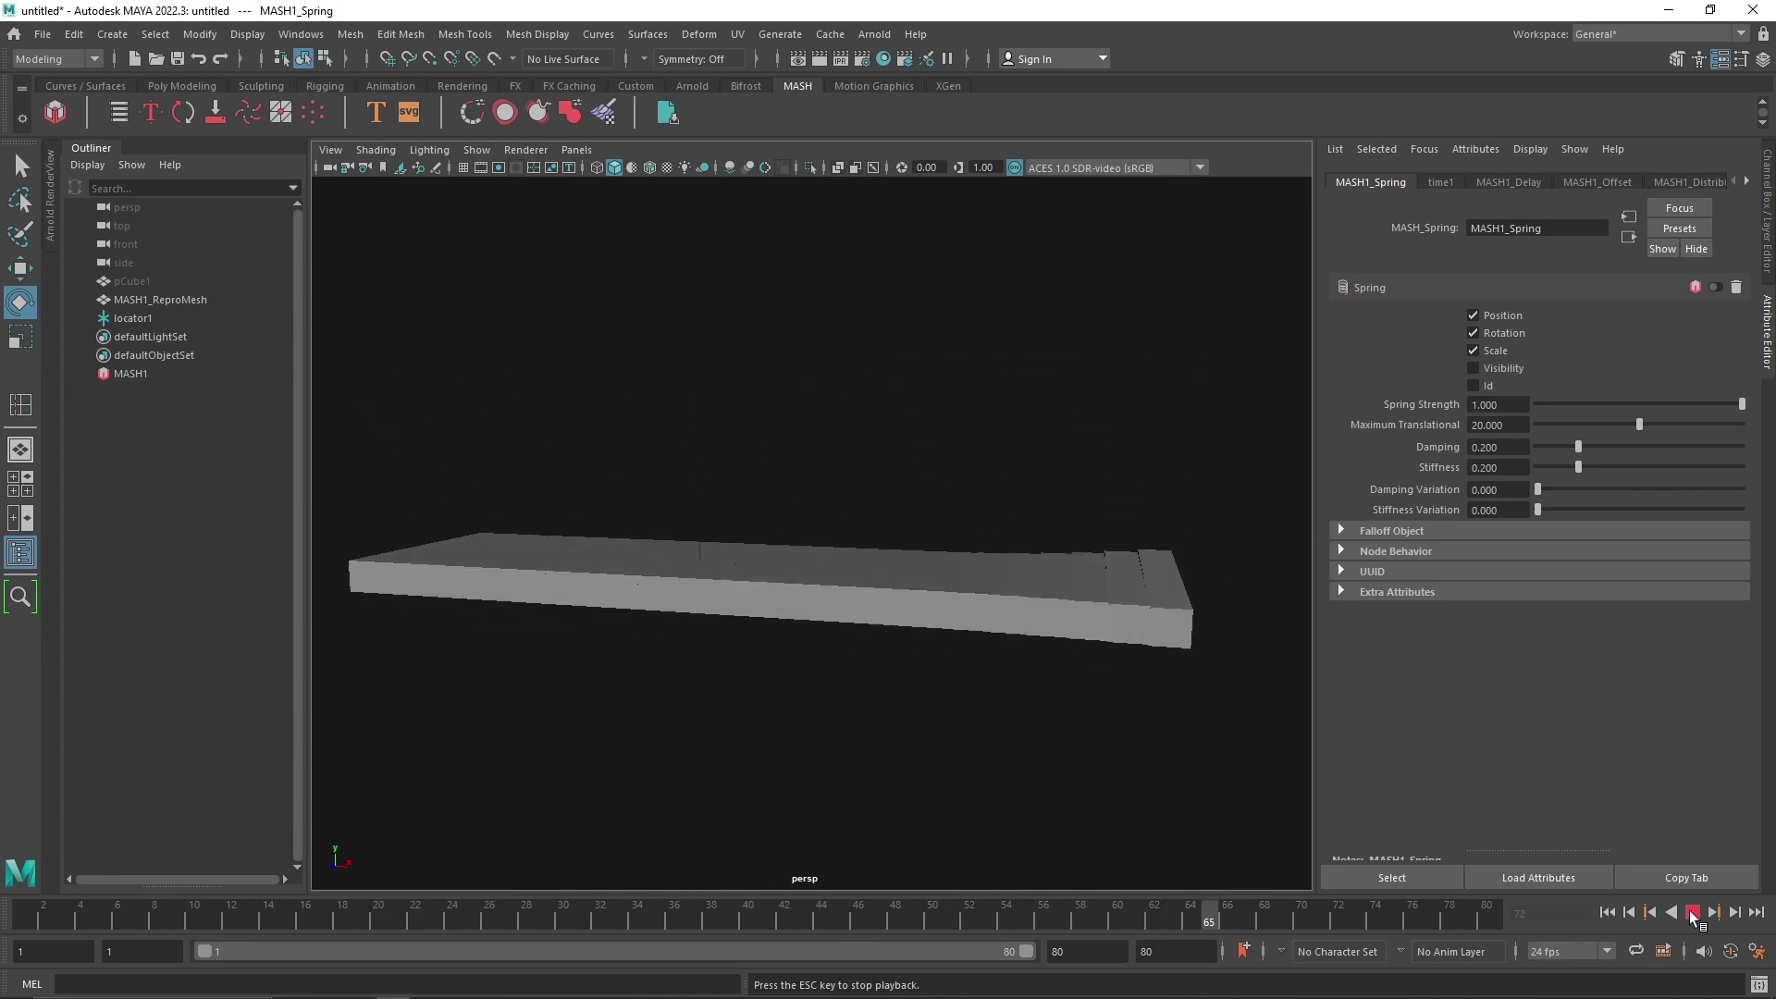
pyautogui.click(1691, 913)
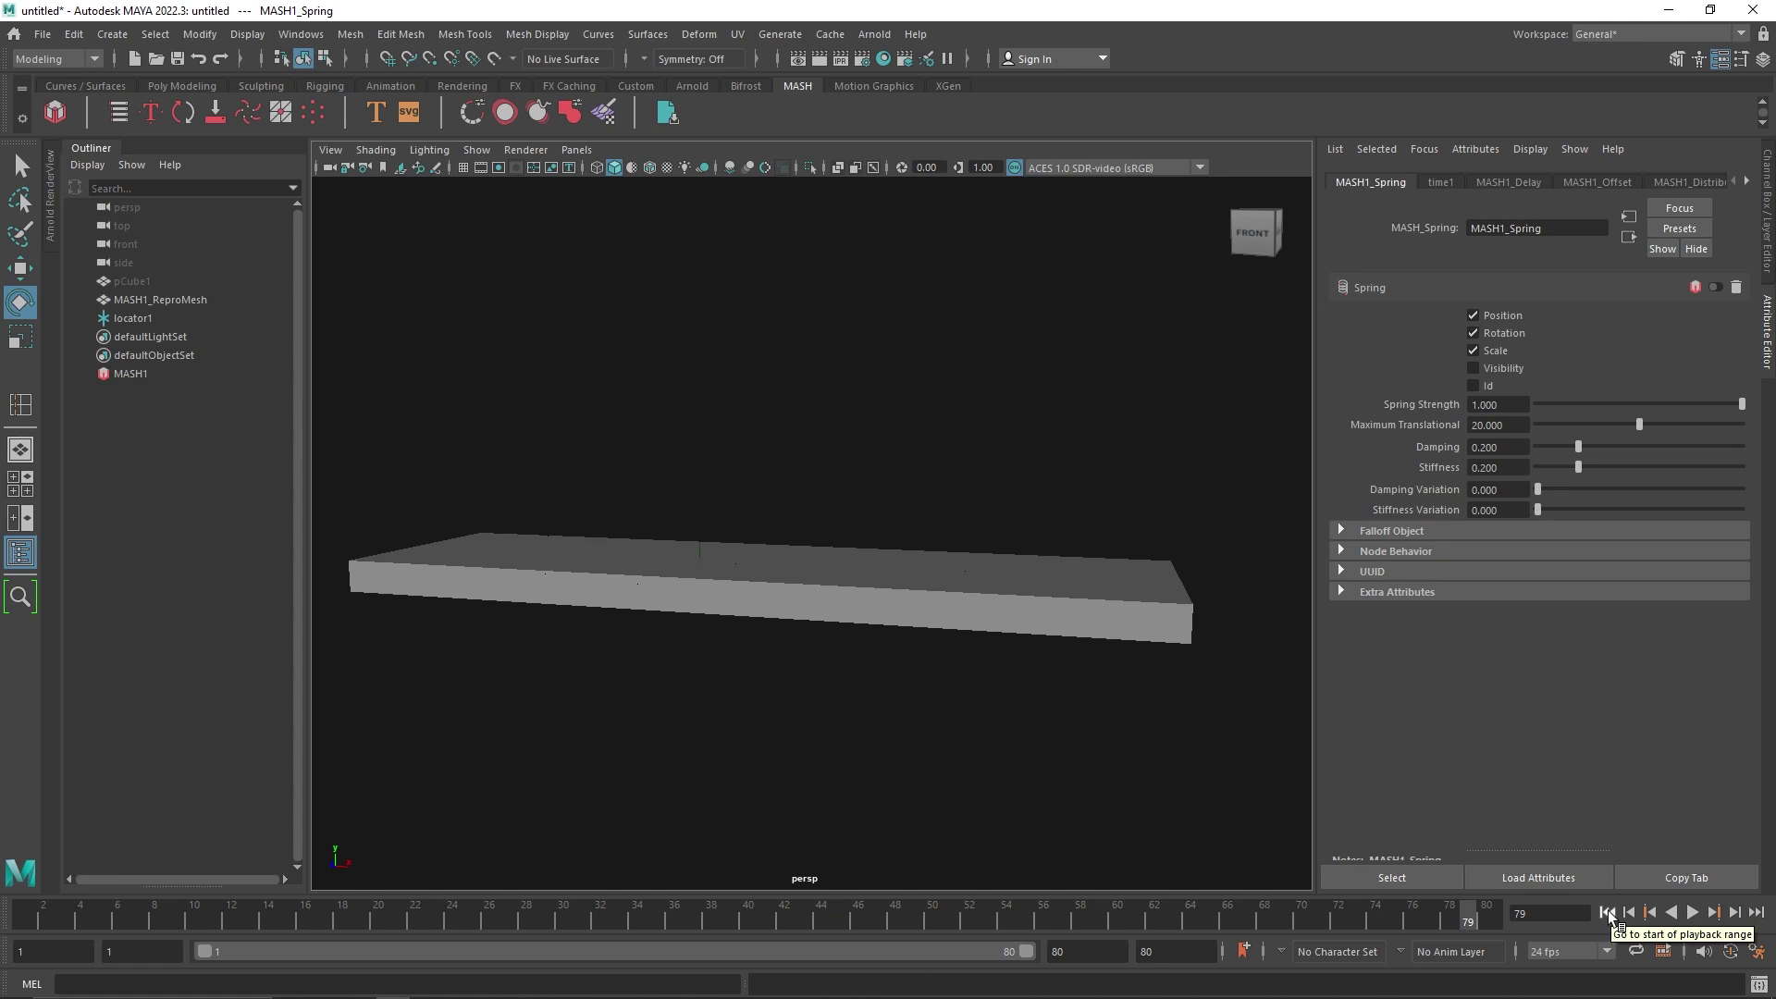
# - Enable the Spring node again and play the animation from frame 1
pyautogui.click(1609, 913)
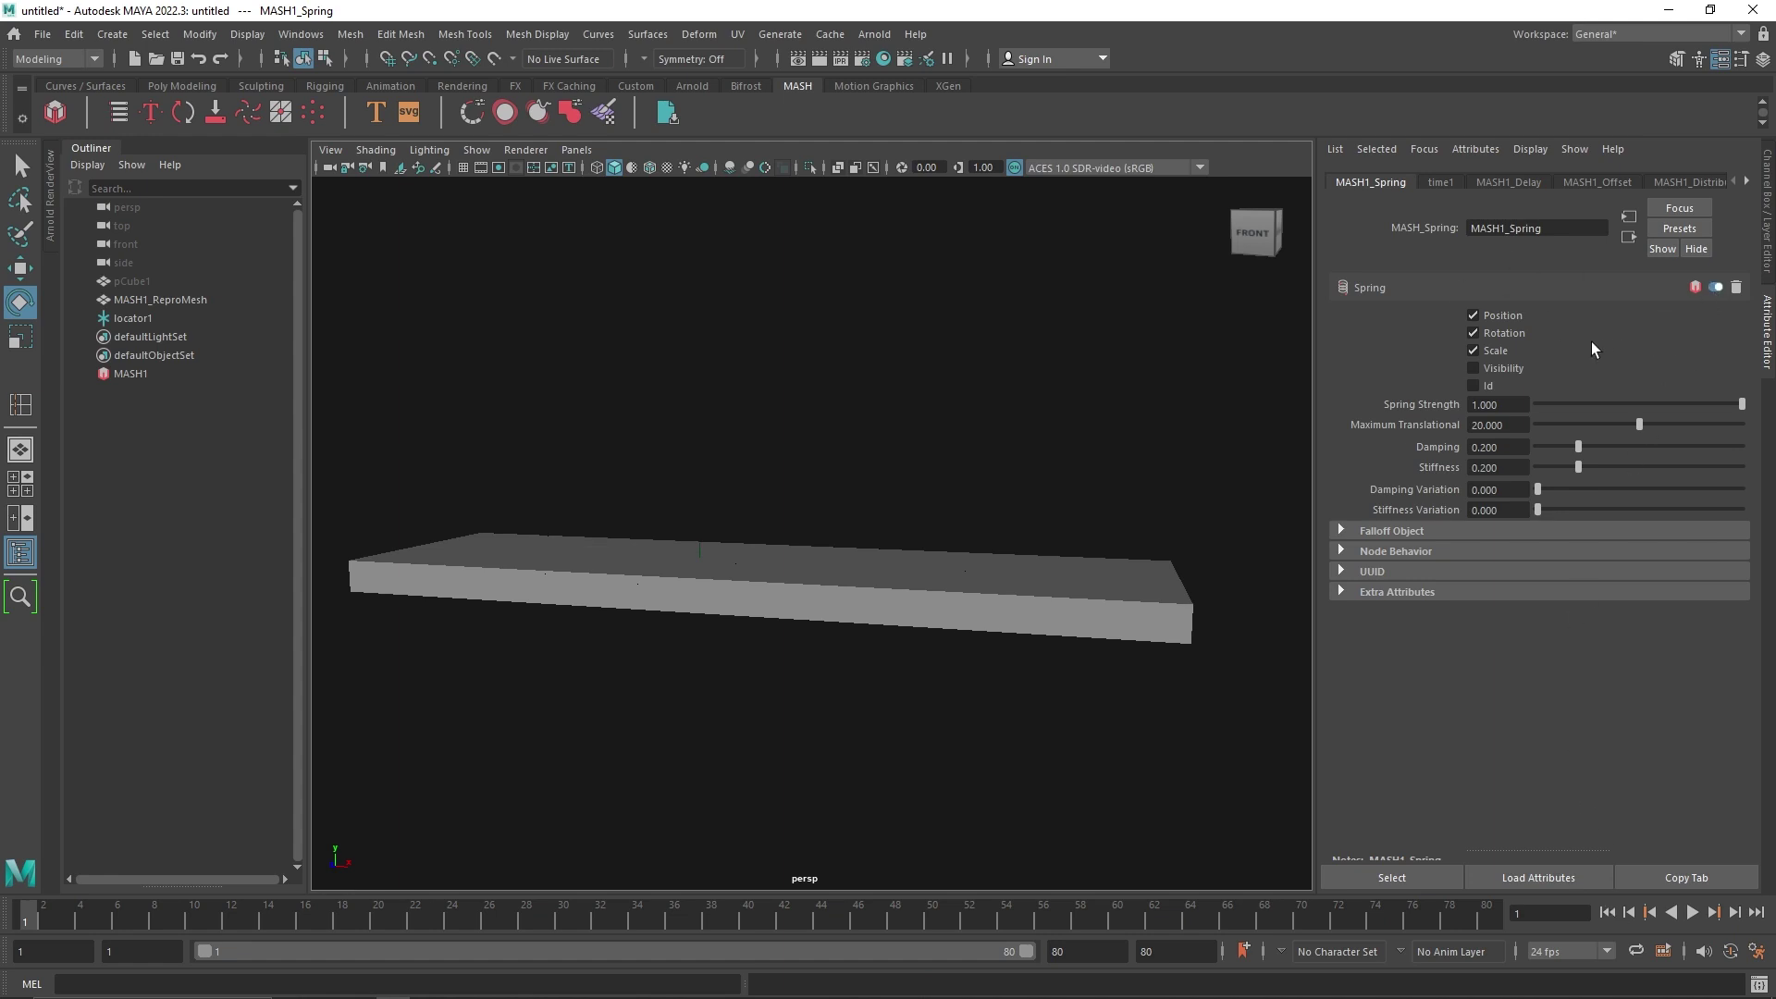
pyautogui.click(1693, 913)
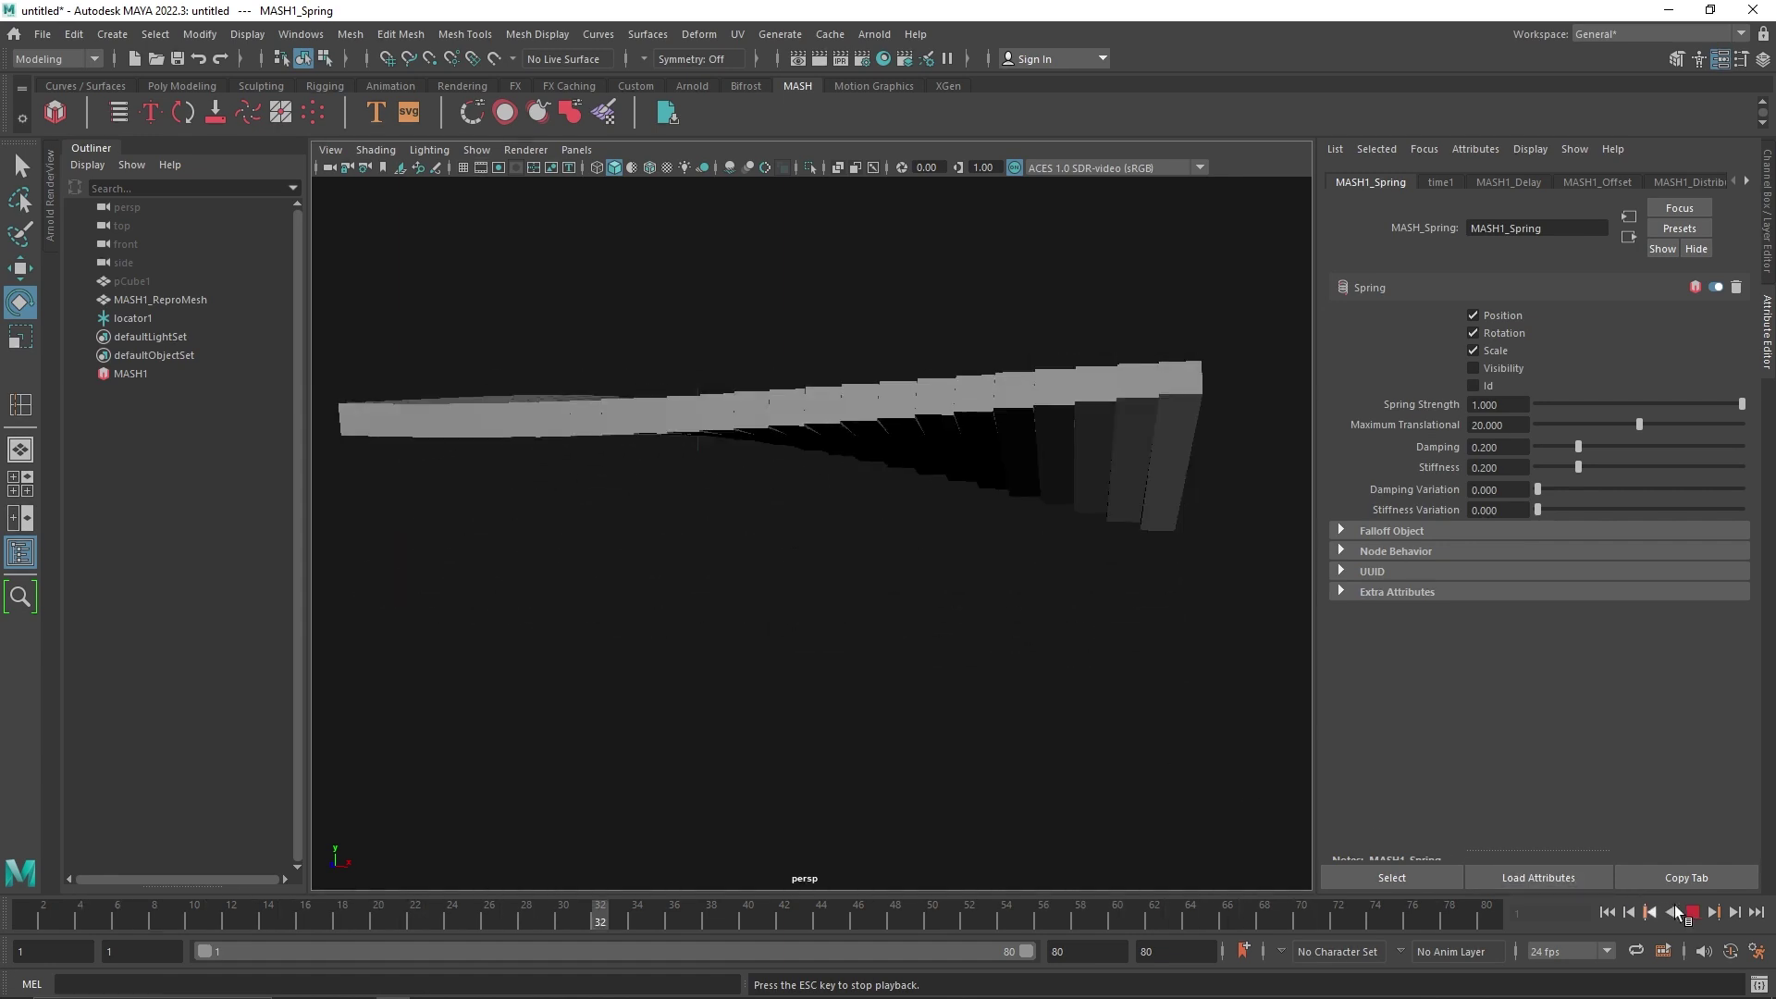
pyautogui.press('Escape')
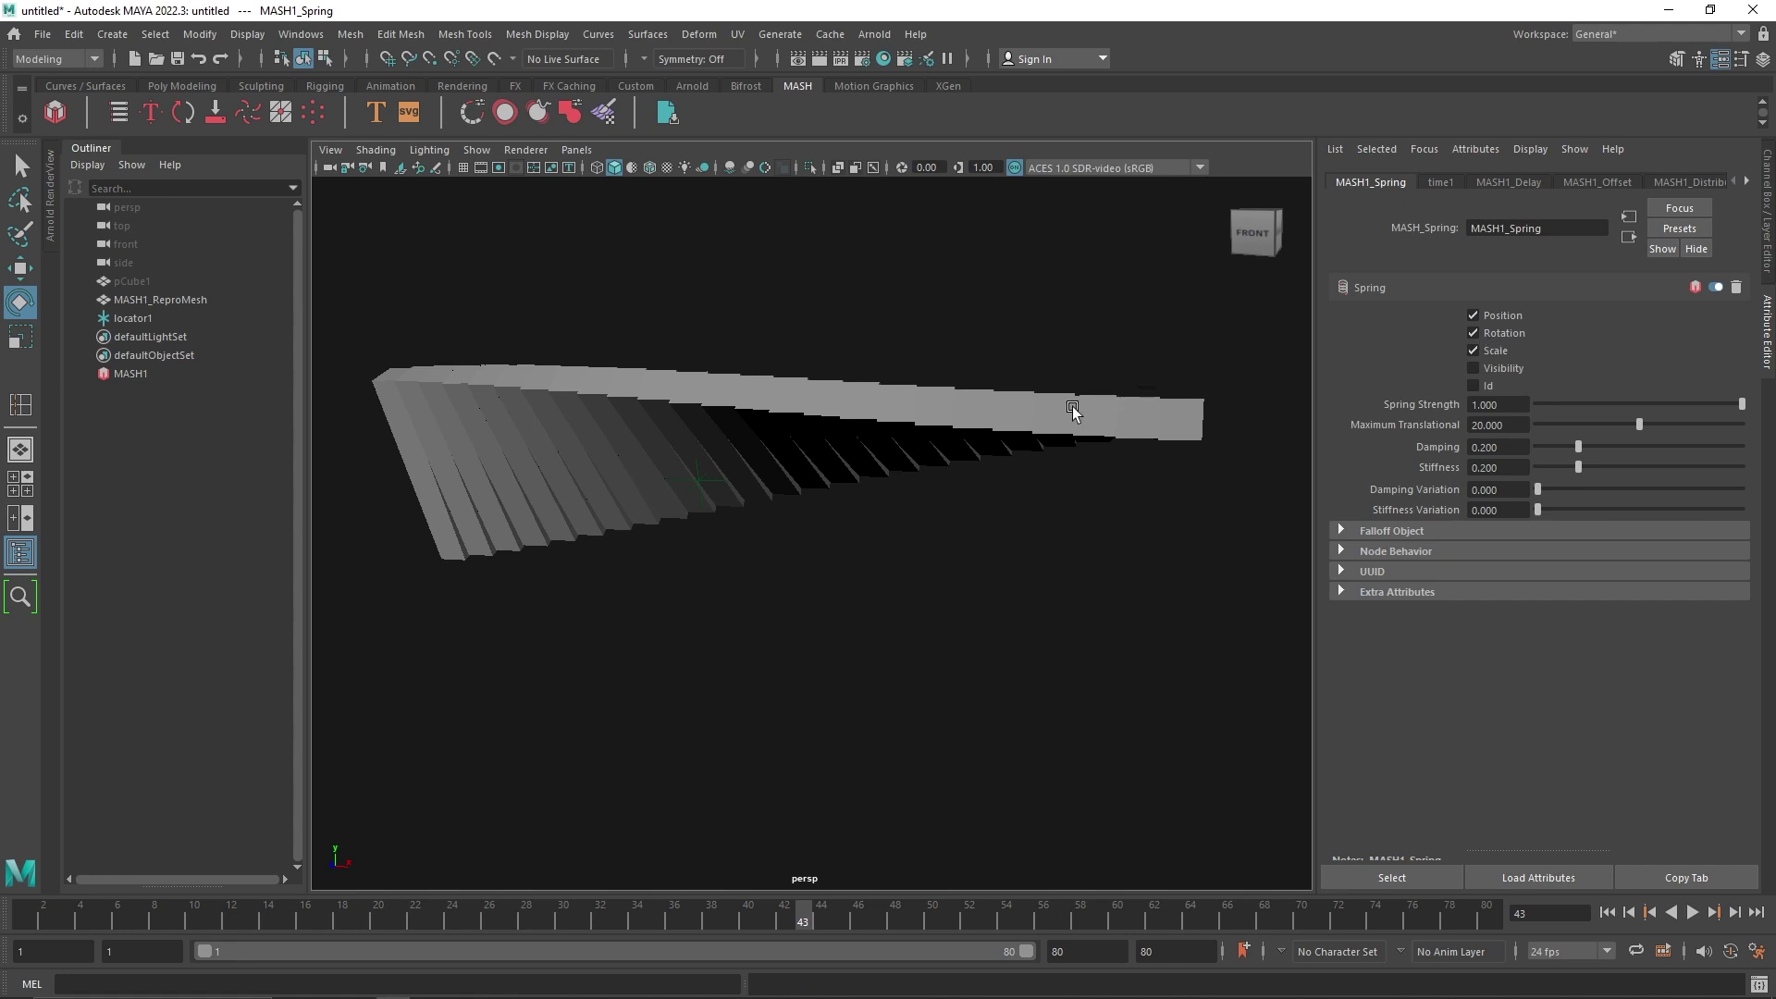
# - Try the spring on Position only by turning off Rotation and Scale, play it, and turn both back on
pyautogui.click(1507, 331)
pyautogui.click(1500, 344)
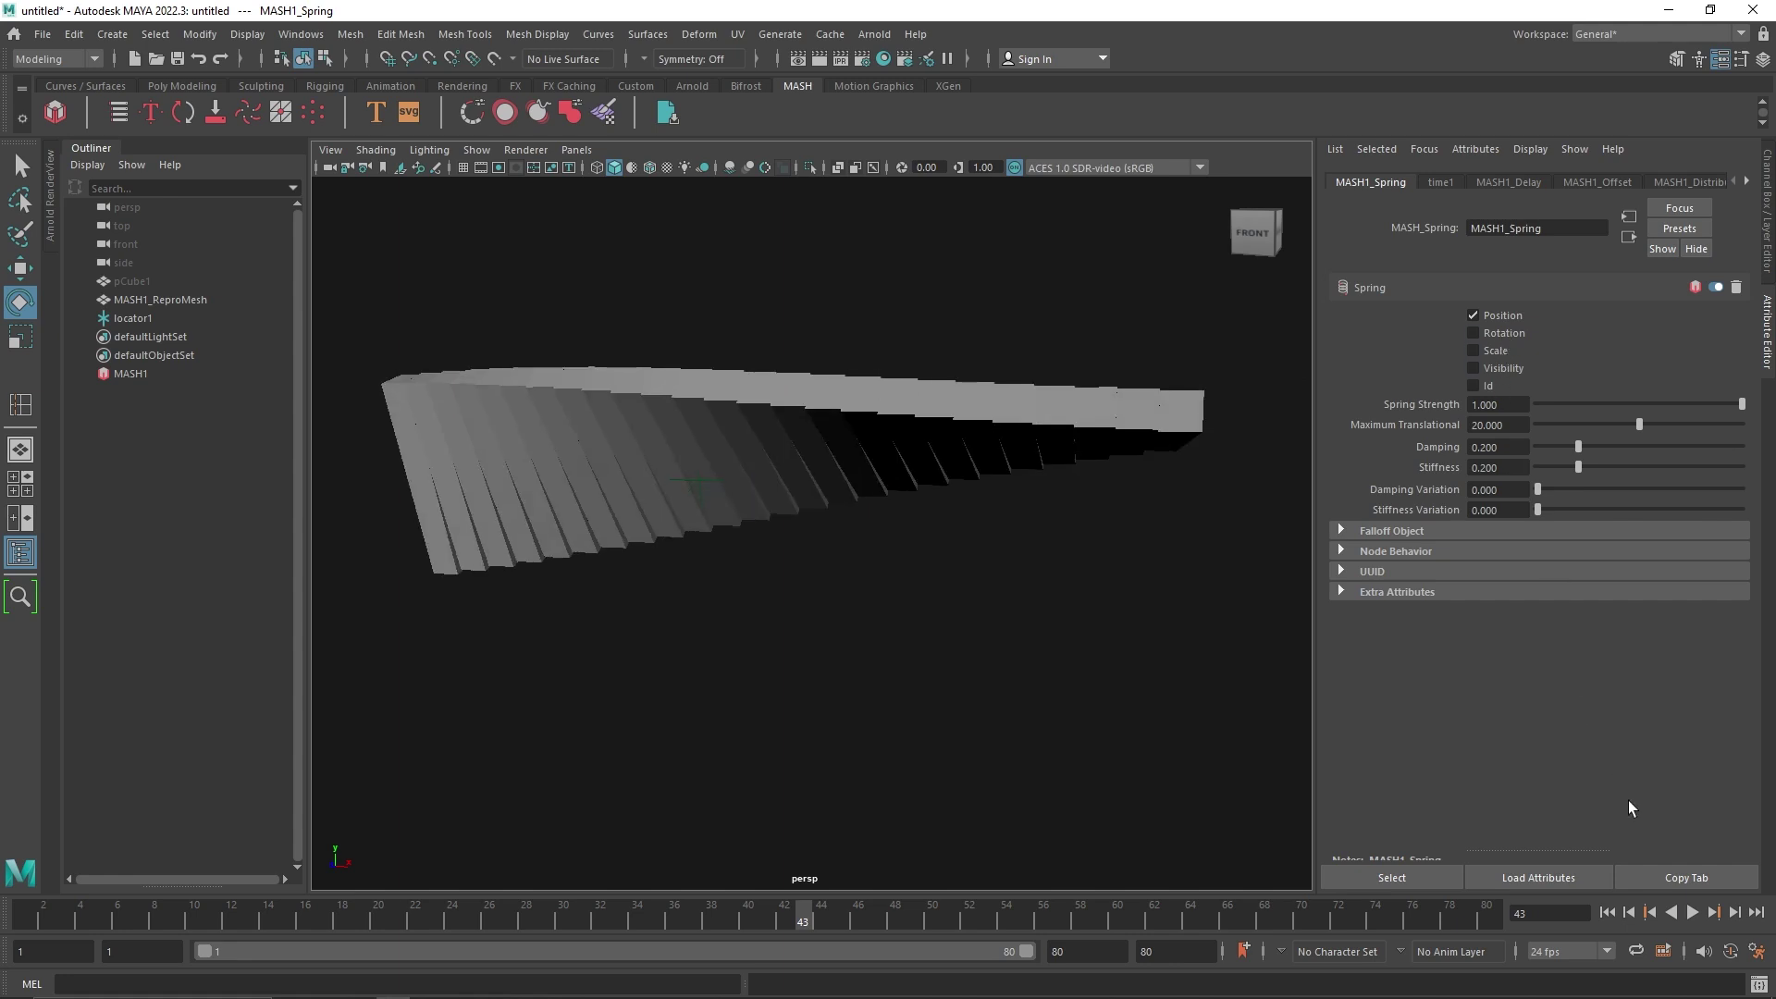
pyautogui.click(1694, 913)
pyautogui.click(1694, 913)
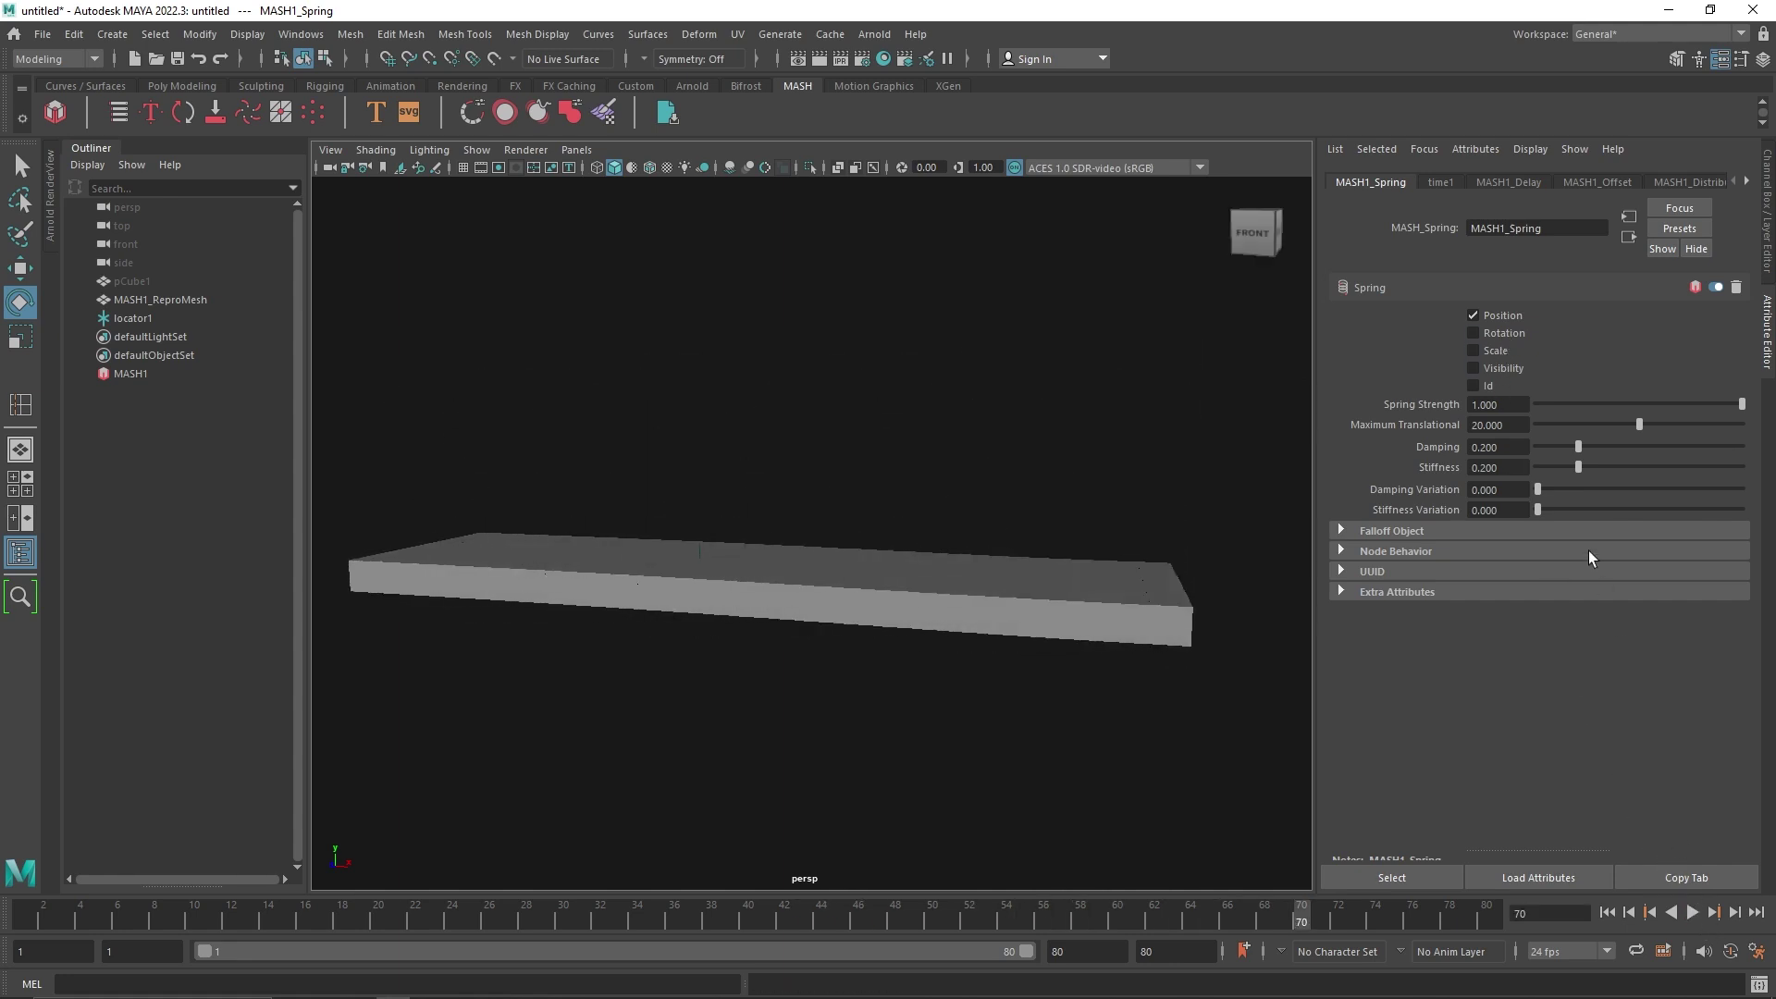
pyautogui.click(1496, 335)
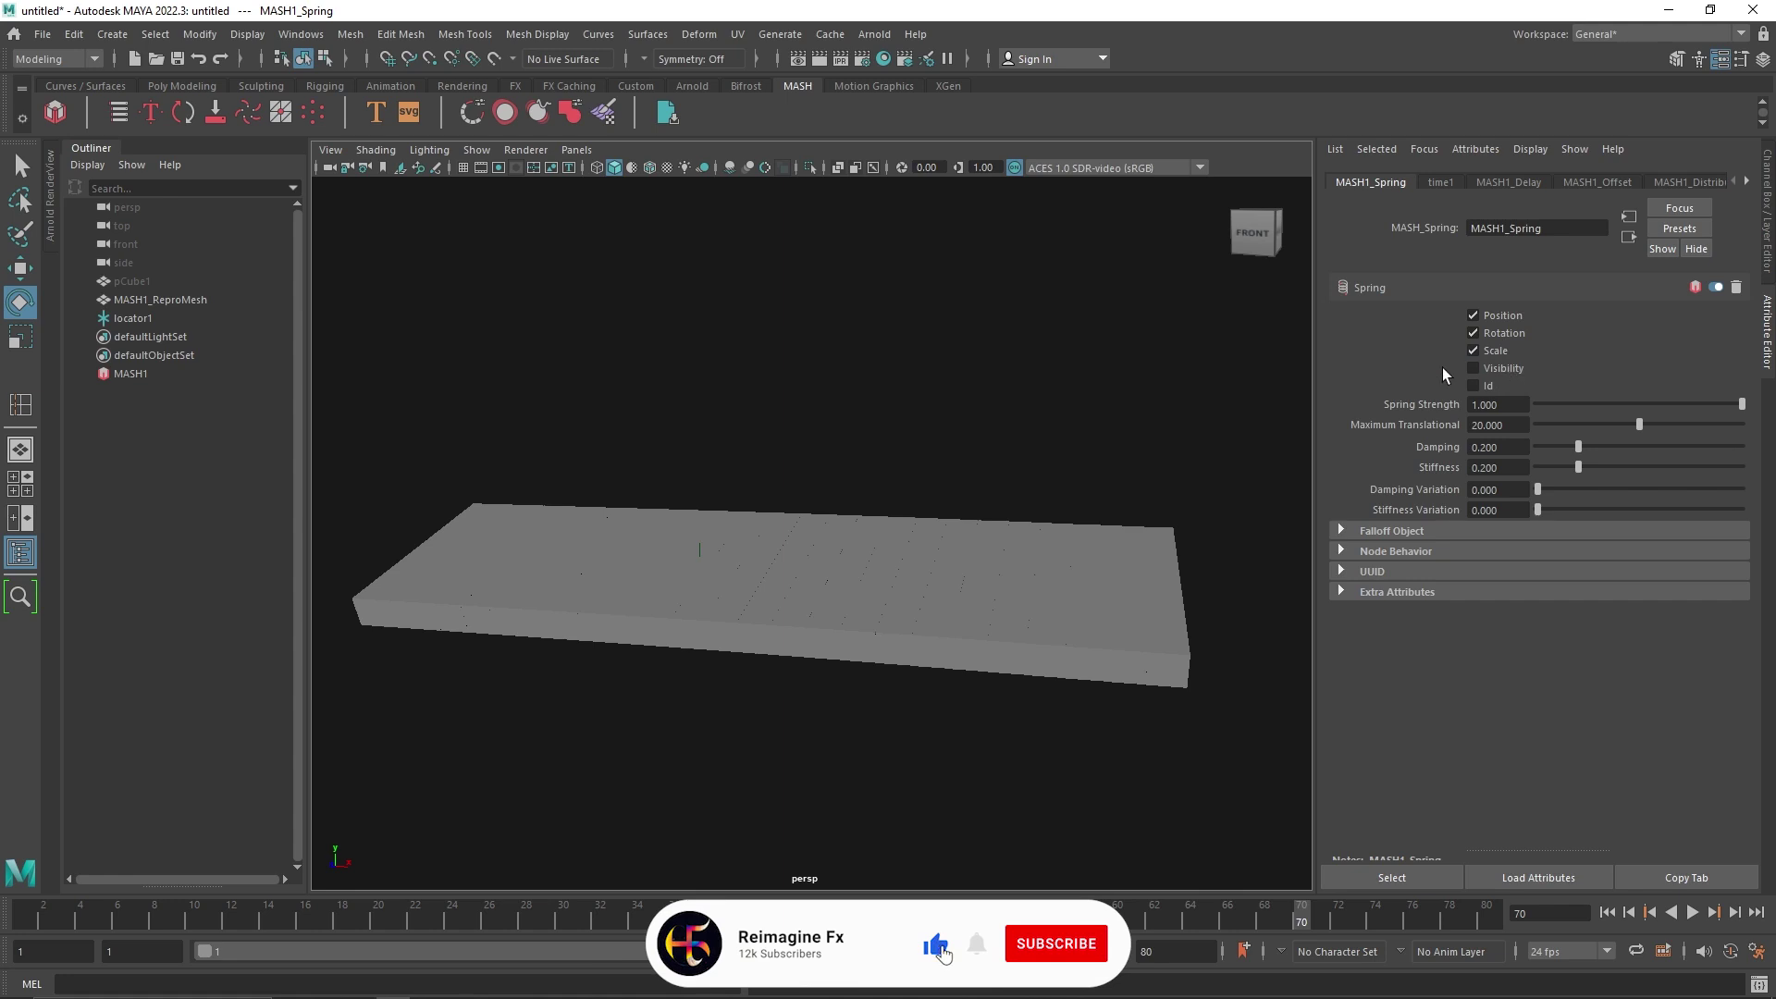
# - Try a Spring Strength of 0.329 and play the animation
pyautogui.moveTo(1715, 407); pyautogui.dragTo(1604, 404)
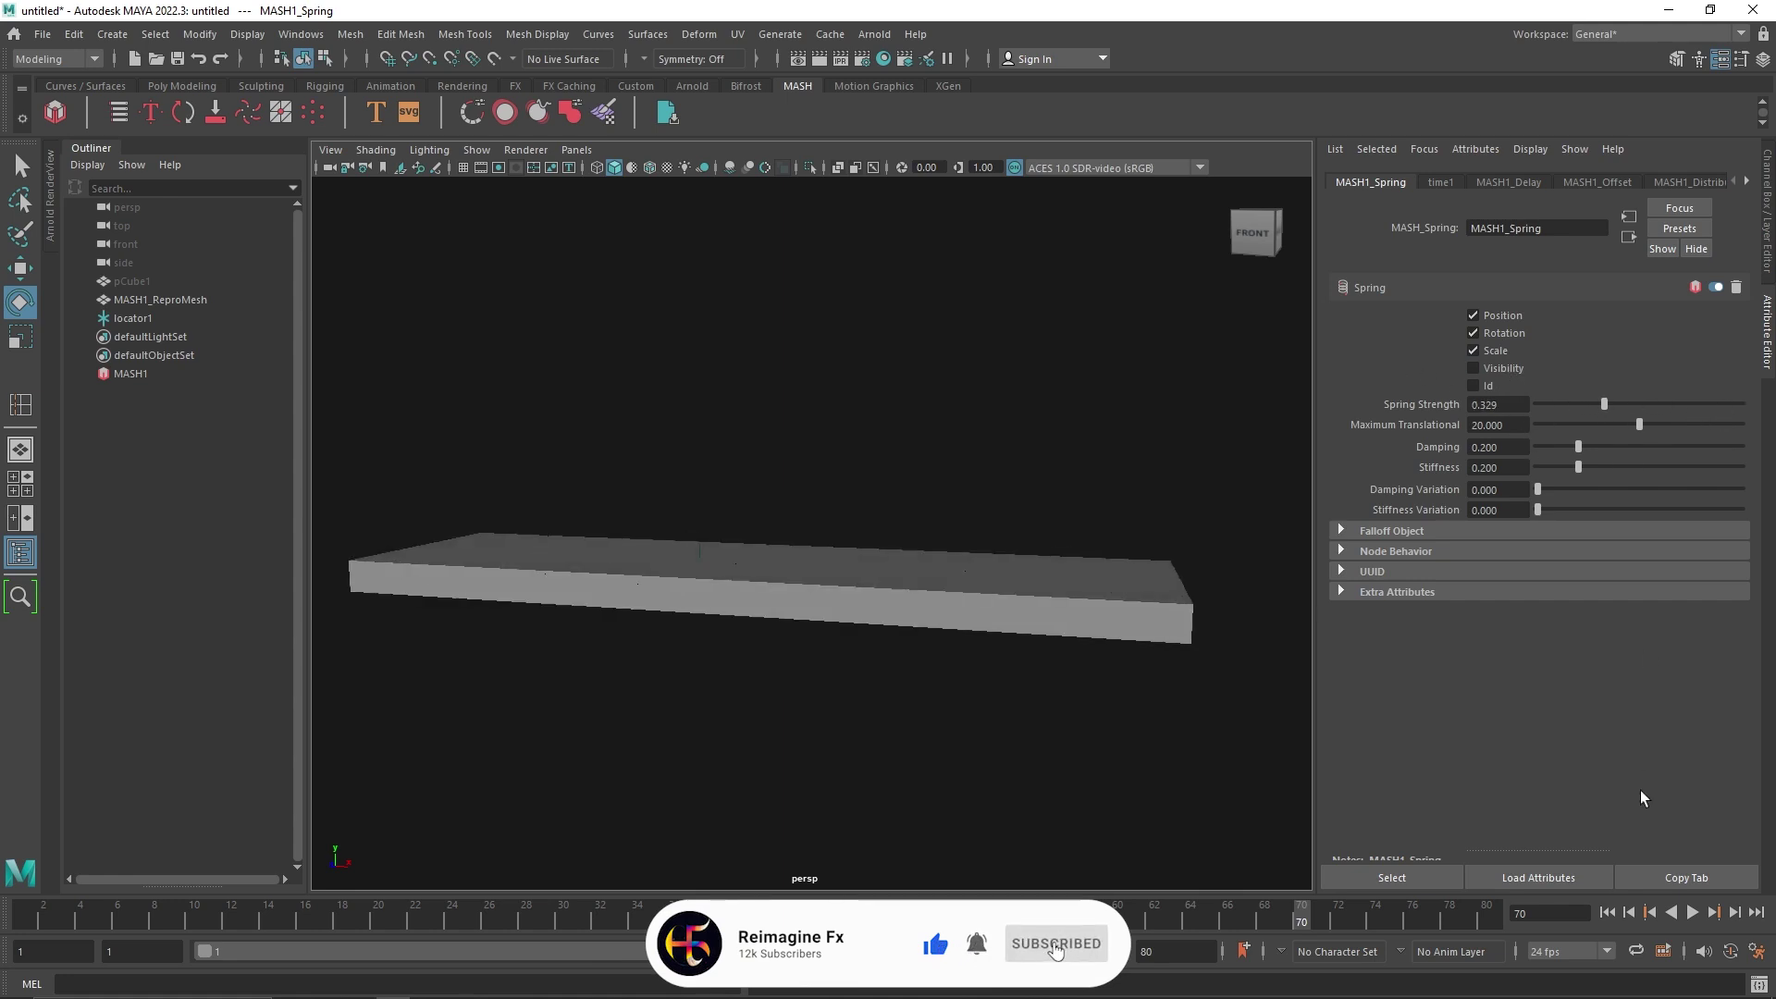
pyautogui.click(1696, 914)
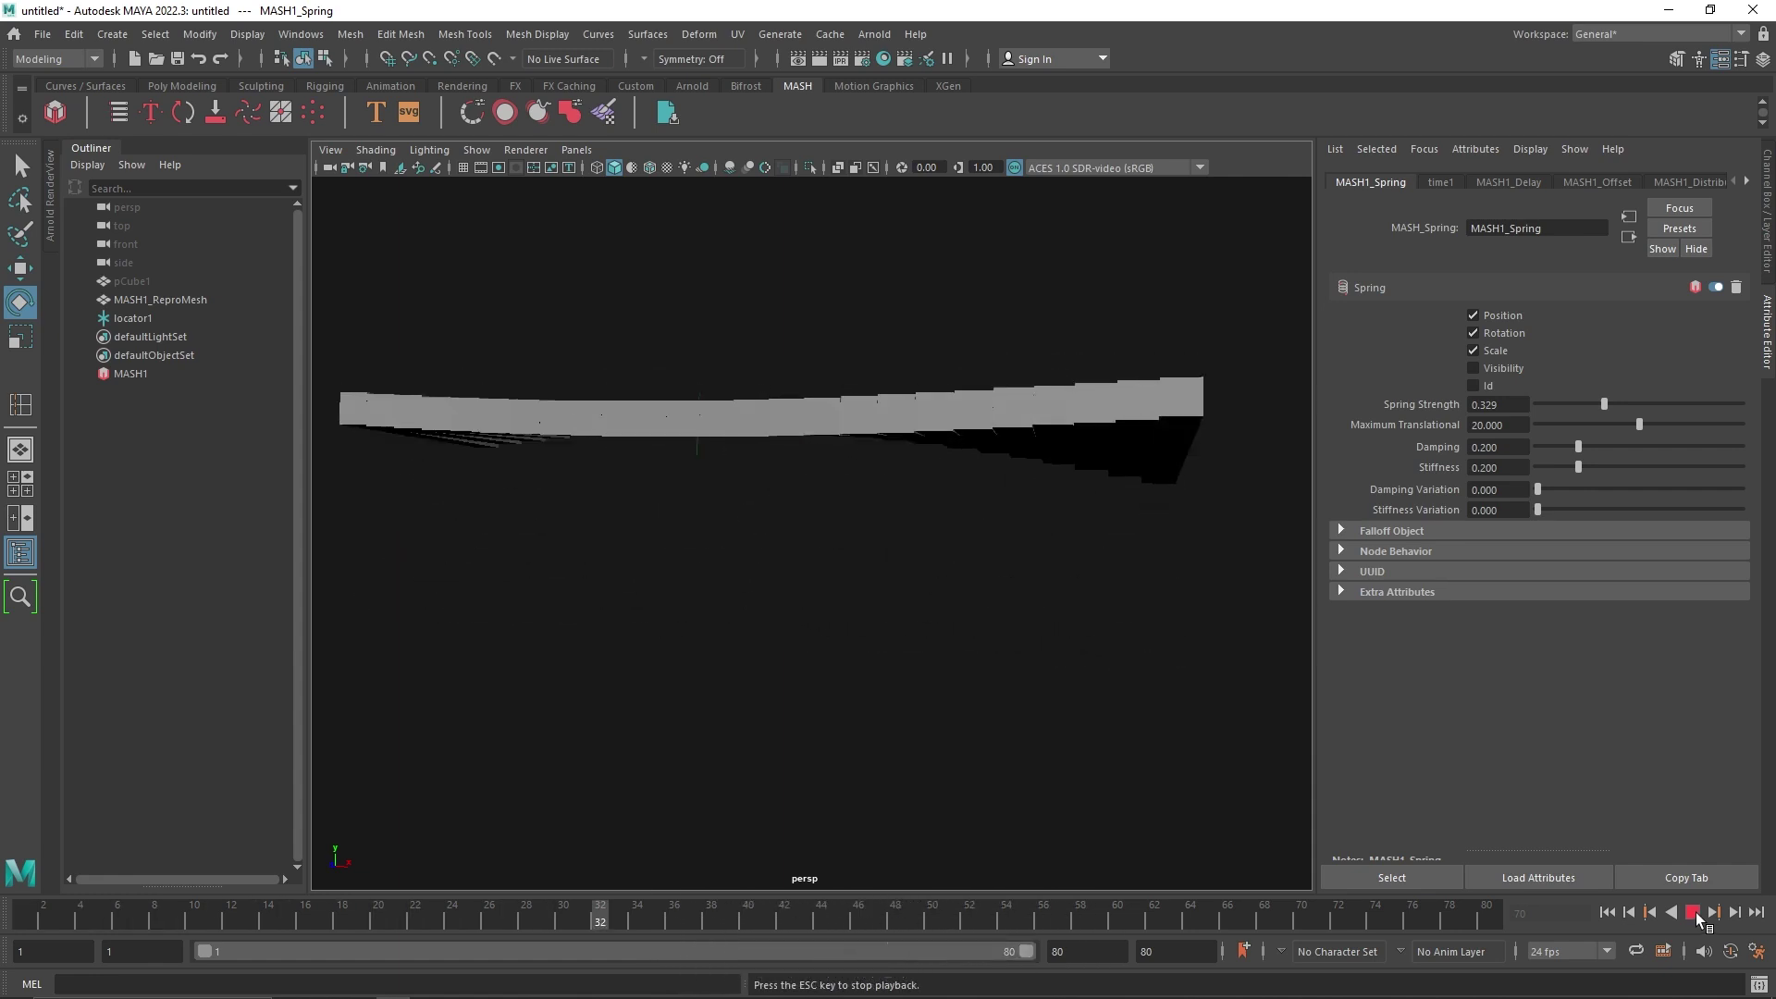
pyautogui.click(1696, 914)
# - Set the Spring Strength to 1, play the animation, and return to frame 1
pyautogui.moveTo(1604, 404); pyautogui.dragTo(1745, 406)
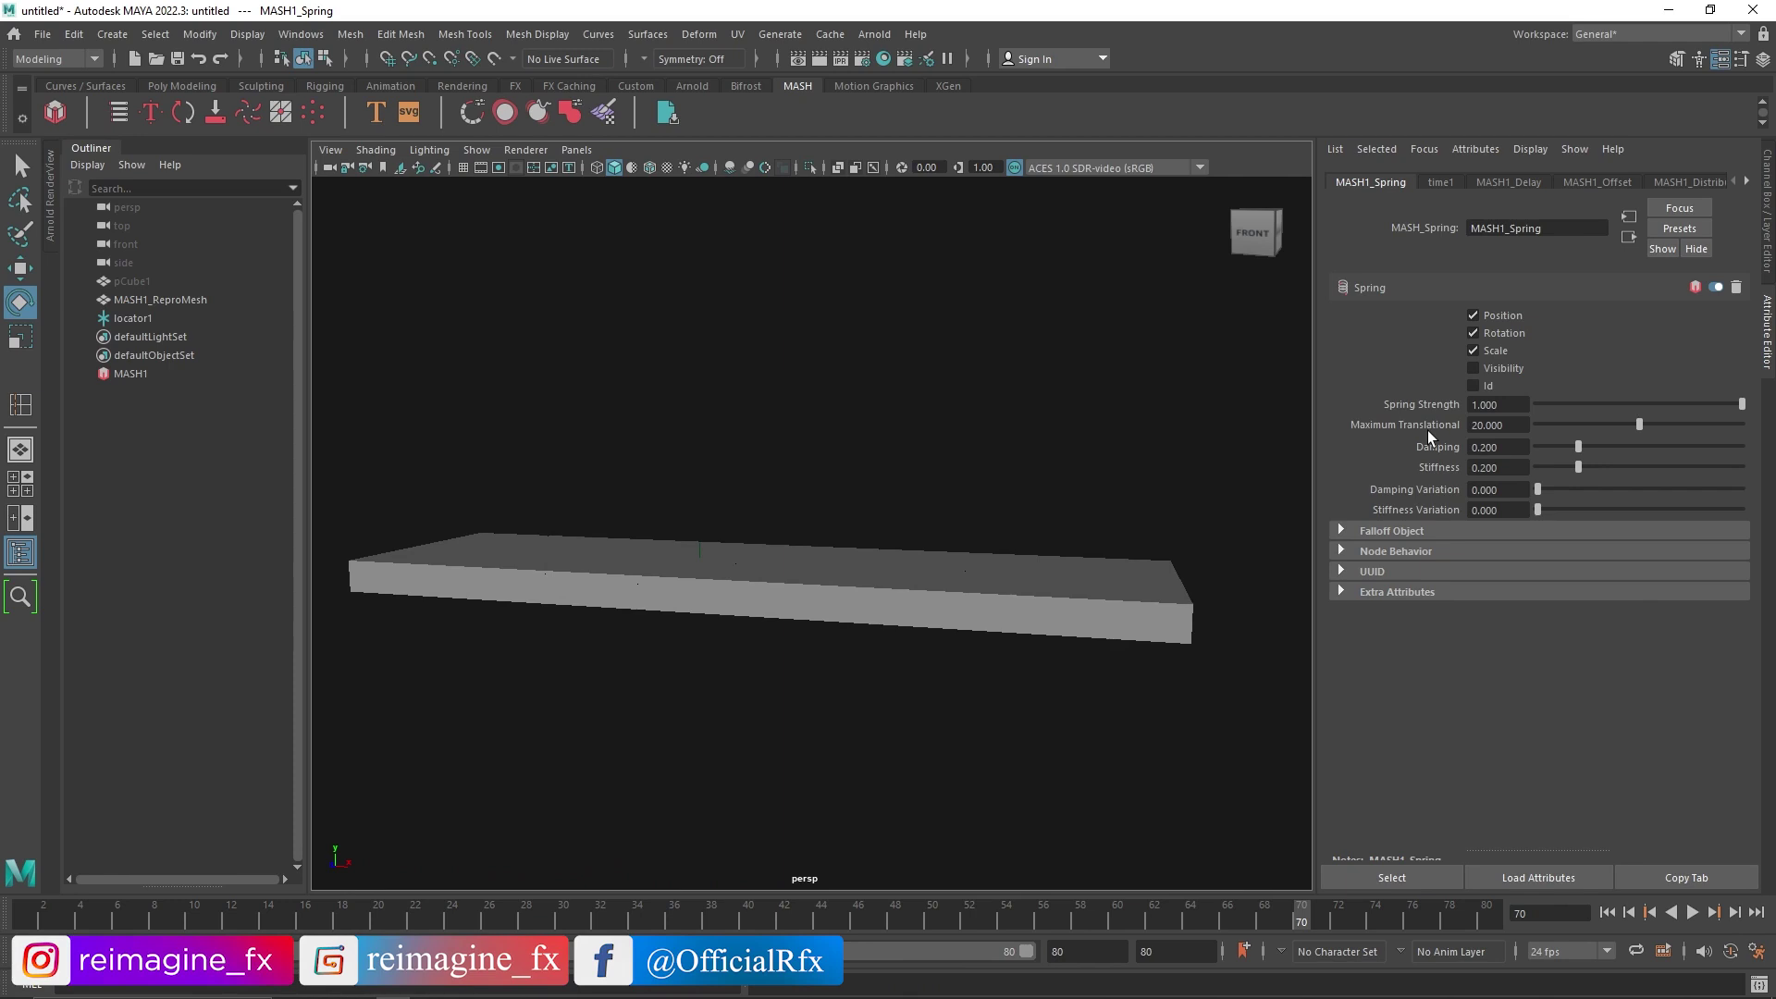
pyautogui.click(1693, 913)
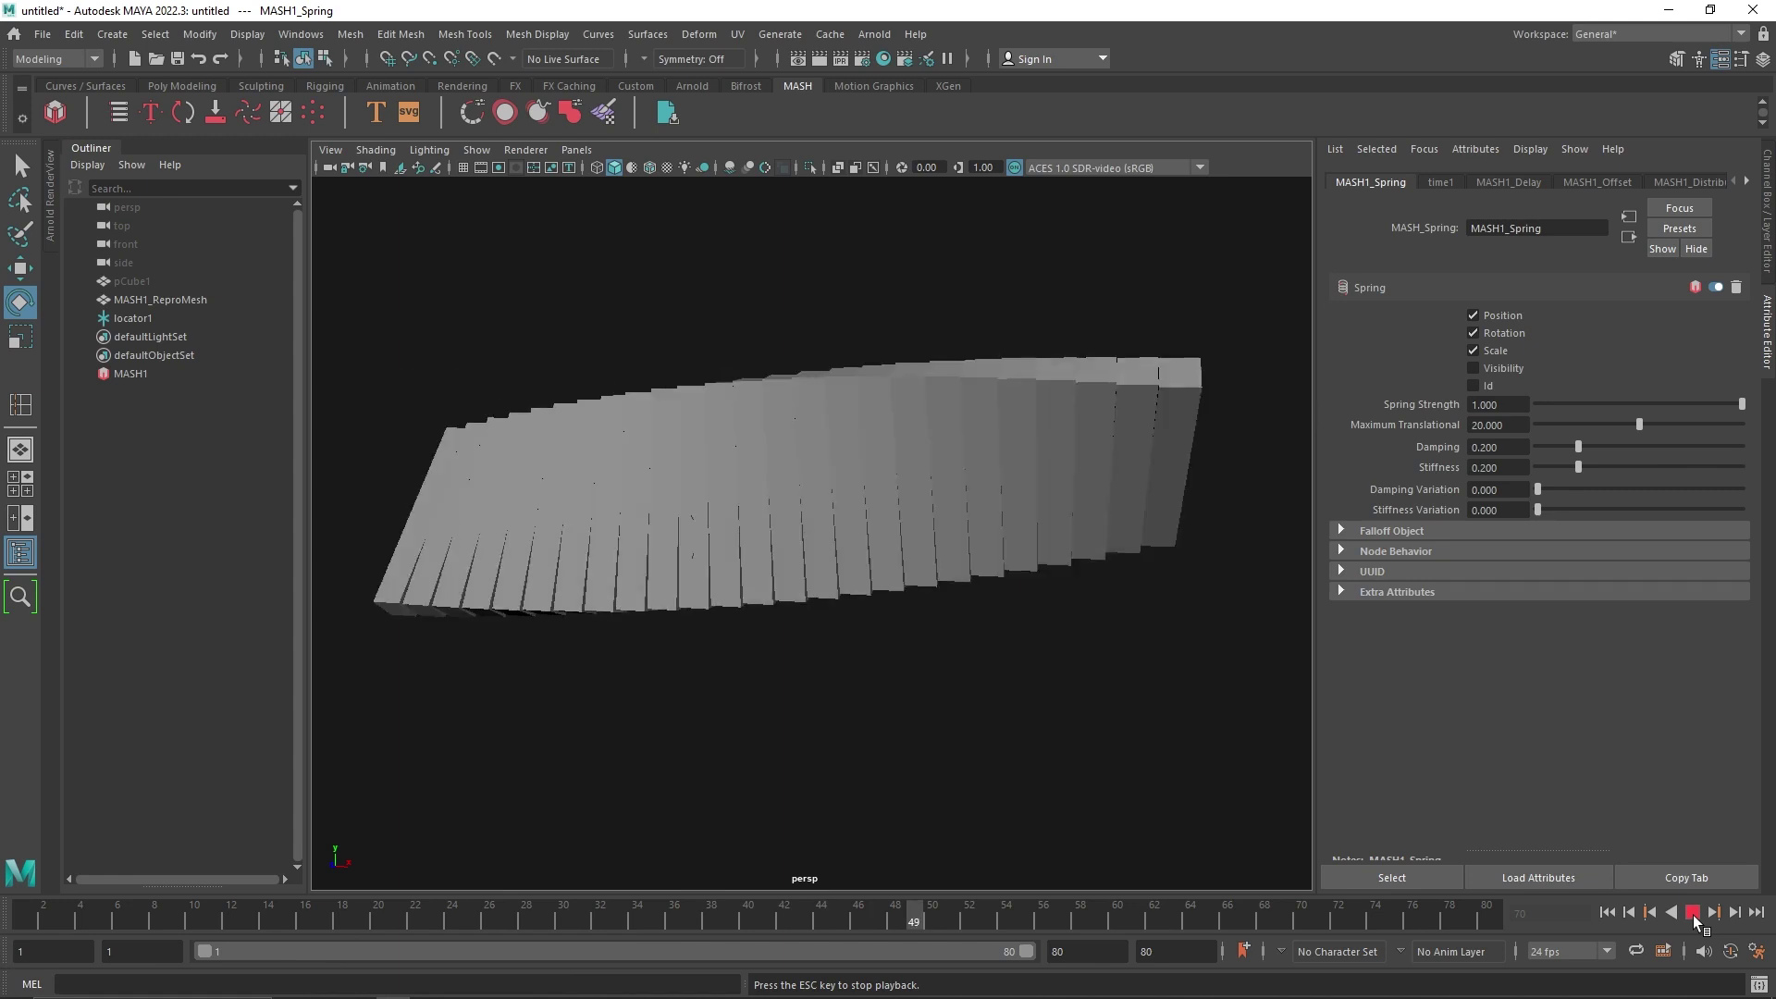
pyautogui.click(1689, 912)
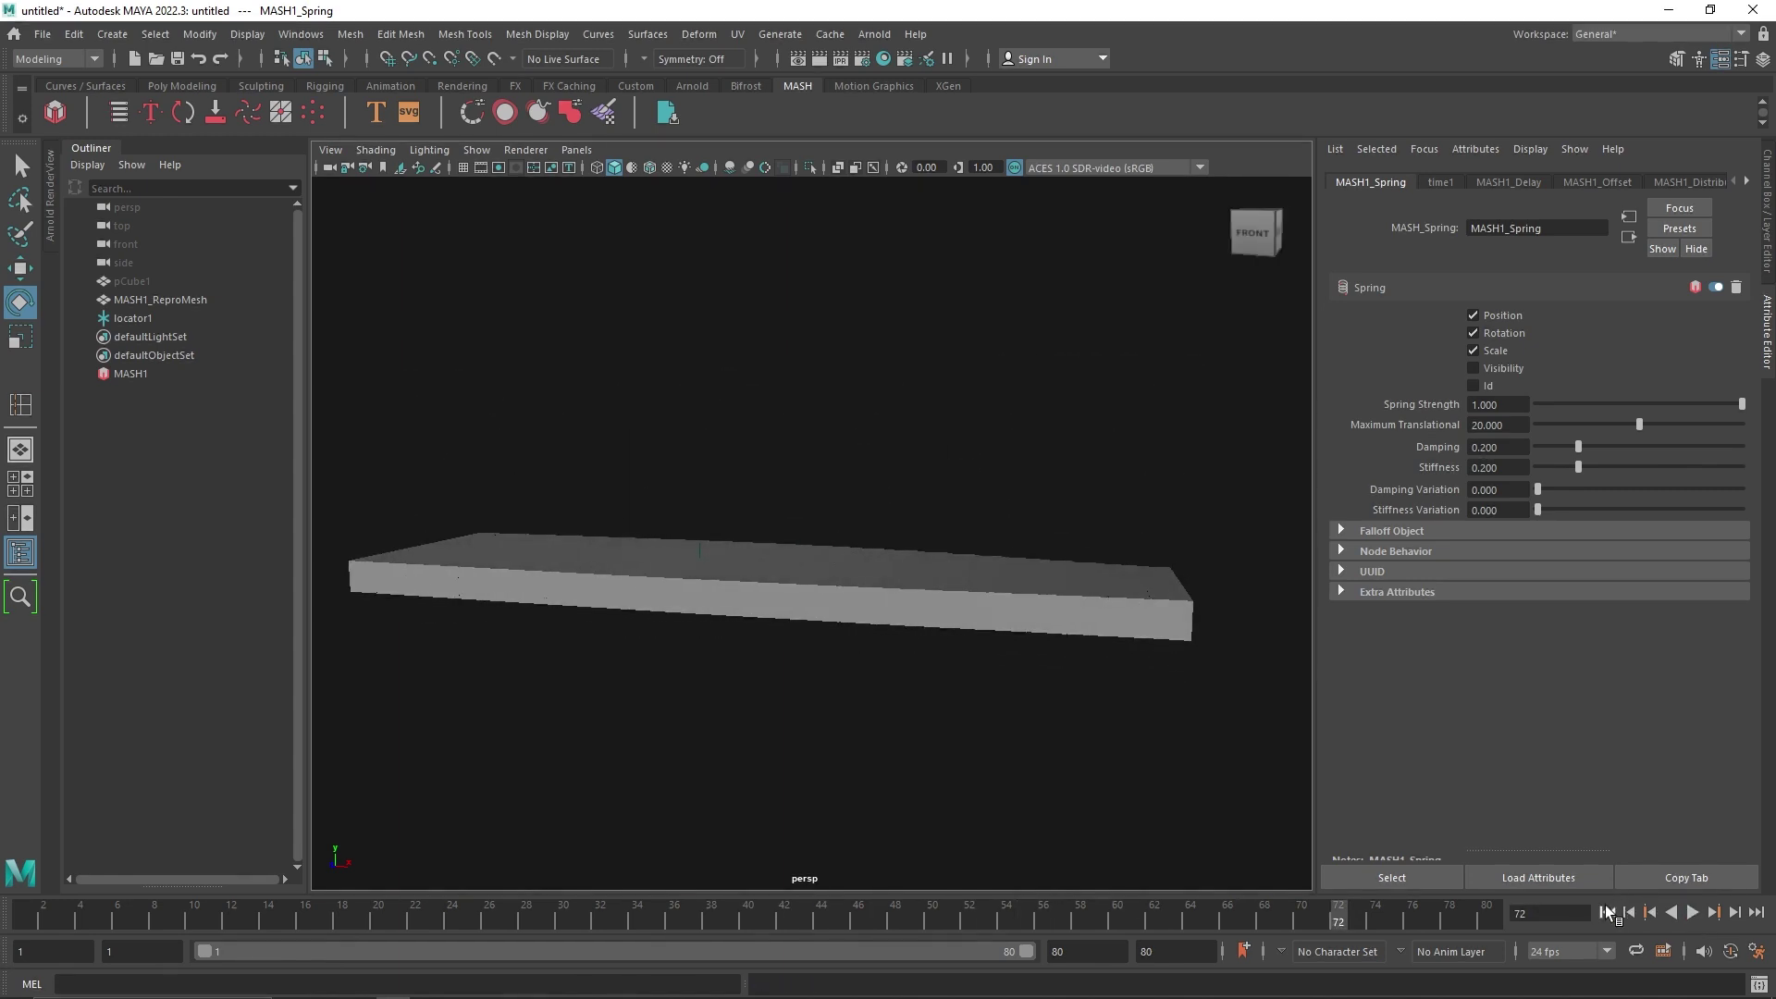
pyautogui.click(1608, 913)
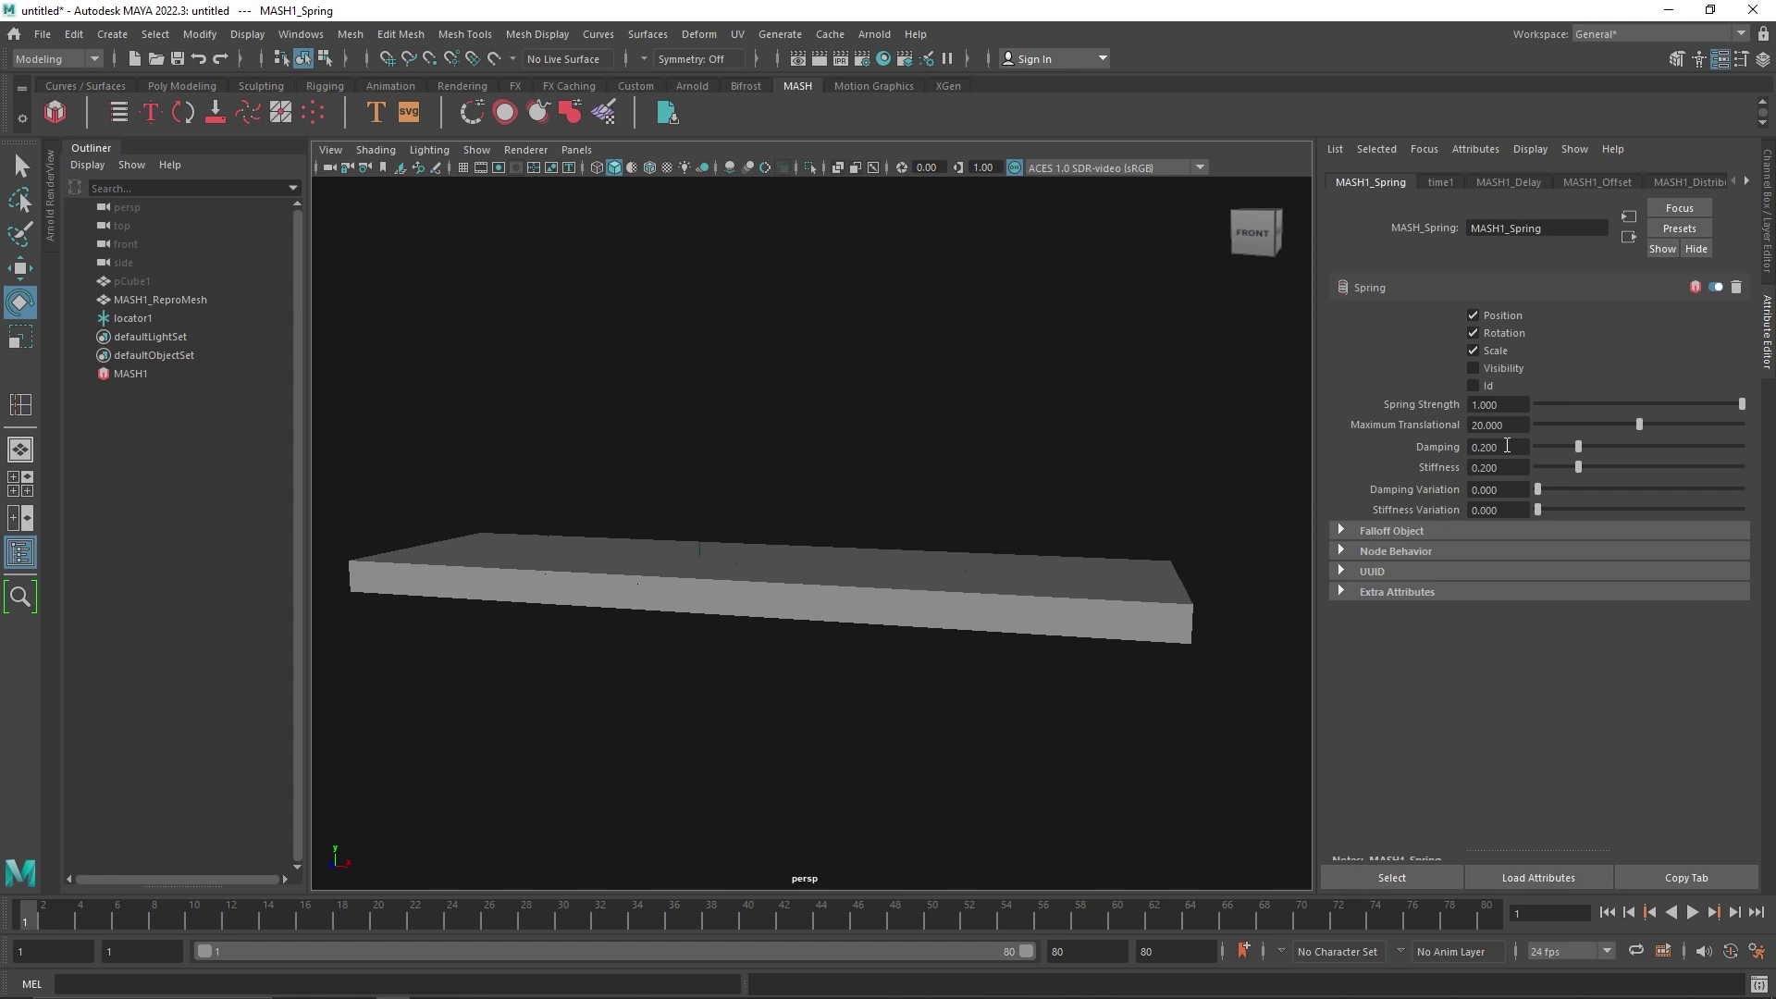
# - Test Damping values of 0.635 and 0.009 on the Spring node during playback
pyautogui.moveTo(1556, 447); pyautogui.dragTo(1666, 447)
pyautogui.click(1692, 912)
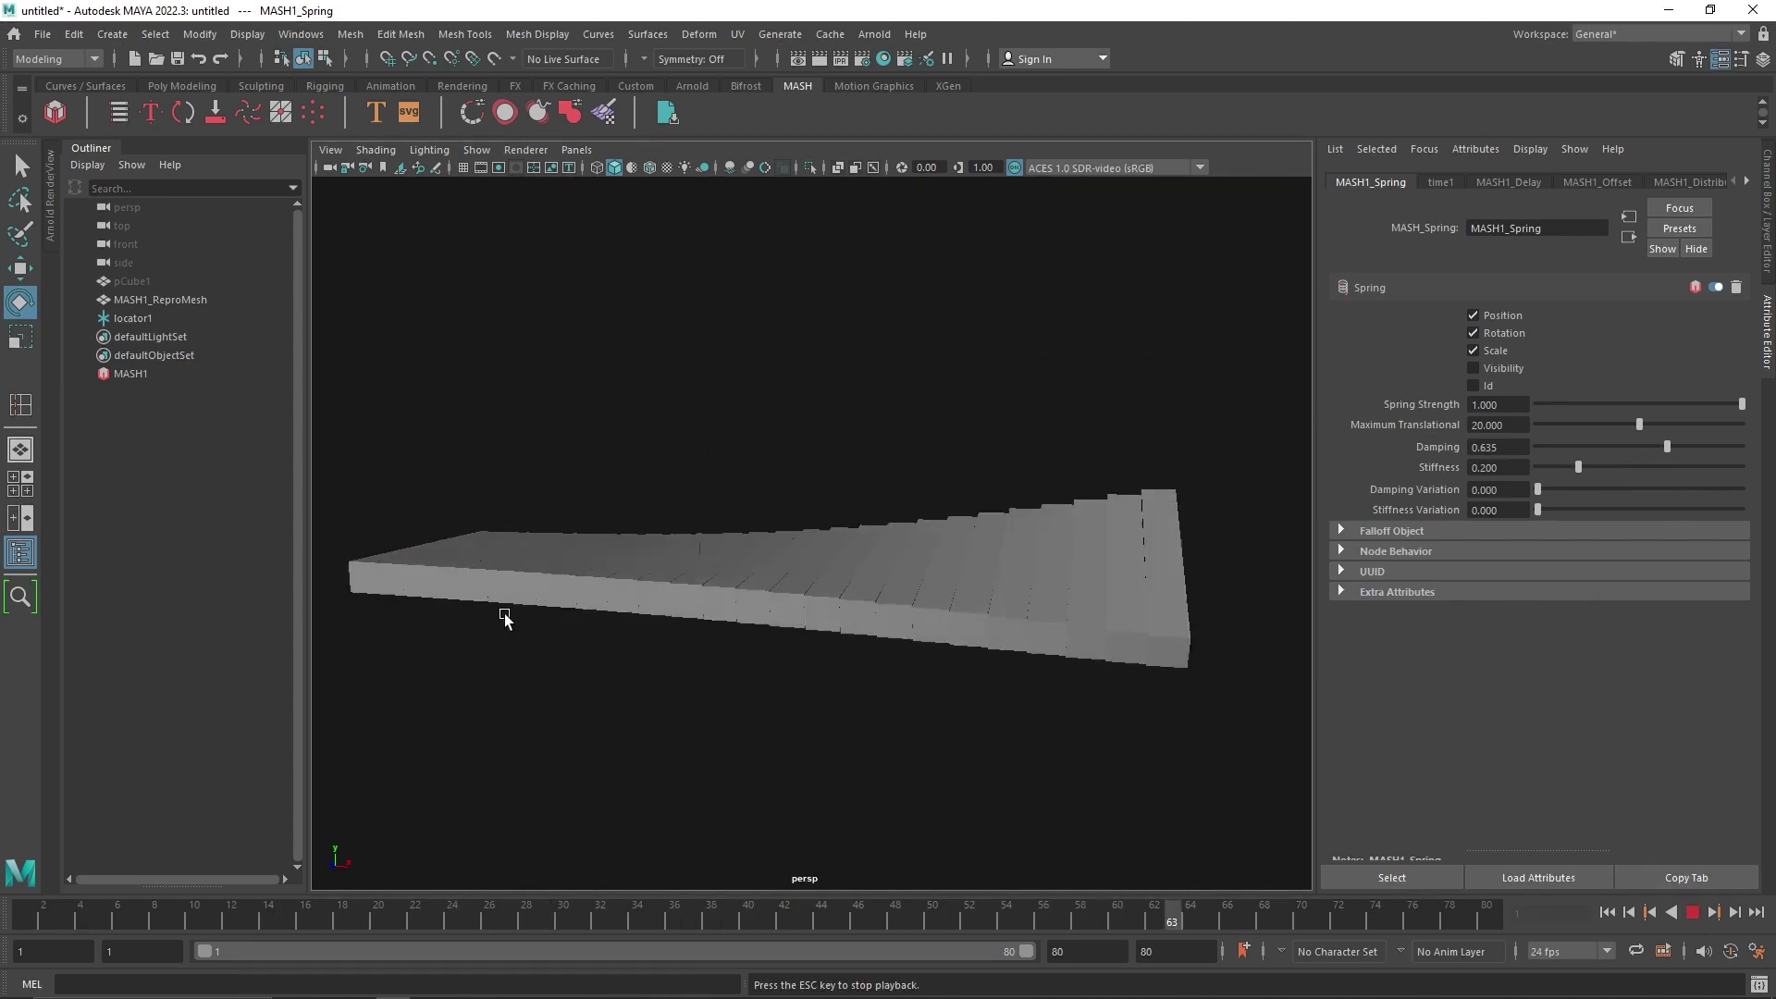
pyautogui.moveTo(1667, 446); pyautogui.dragTo(1537, 449)
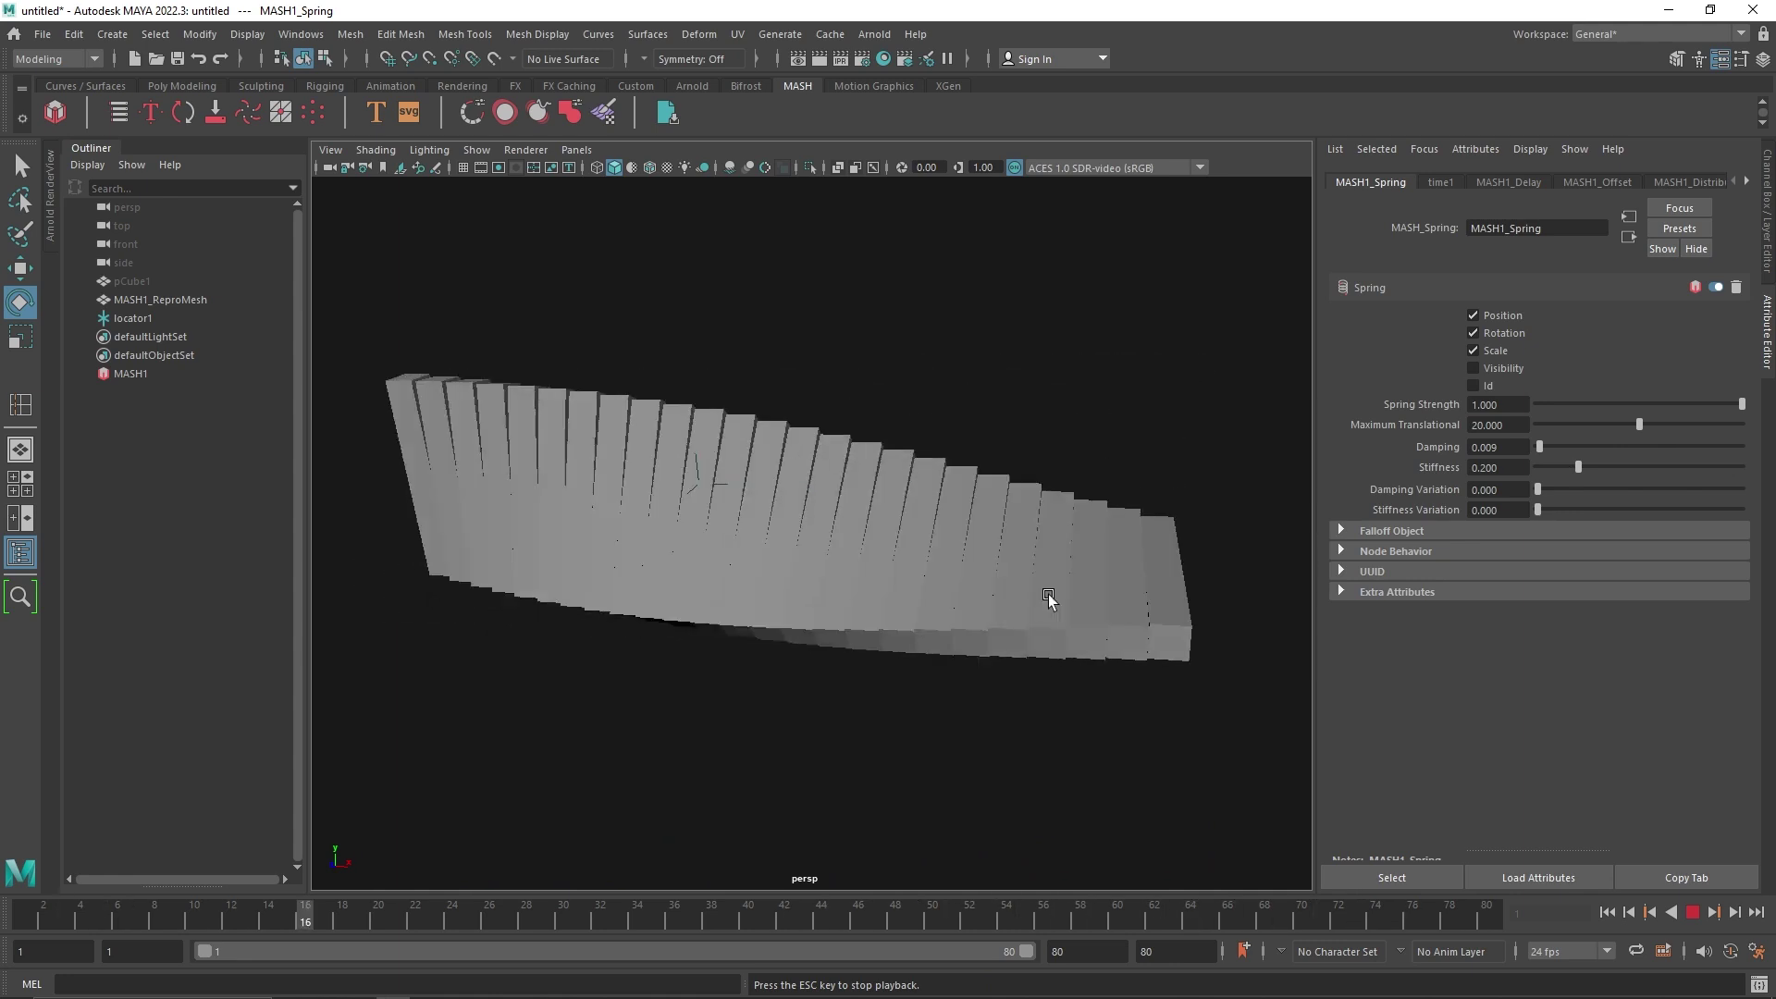
pyautogui.press('Escape')
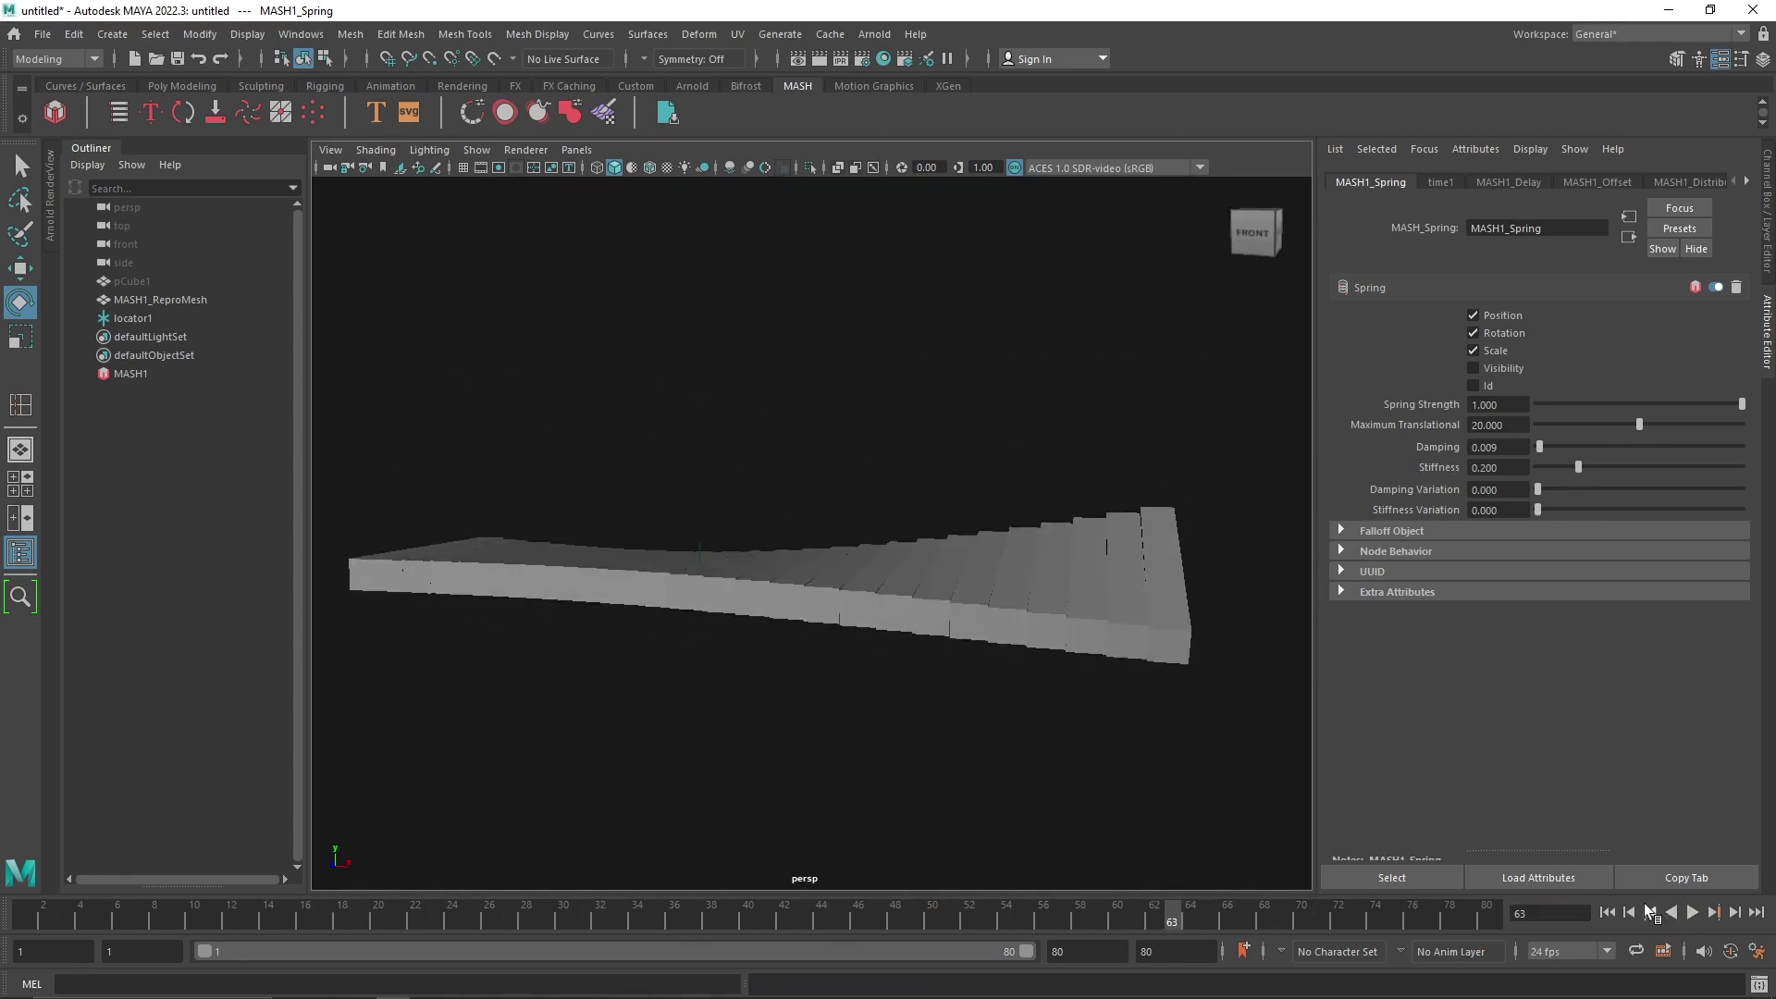
# - Set the Spring node's Damping to 0.1 and reduce it further to 0.05
pyautogui.click(1501, 448)
pyautogui.write('0.1')
pyautogui.press('Return')
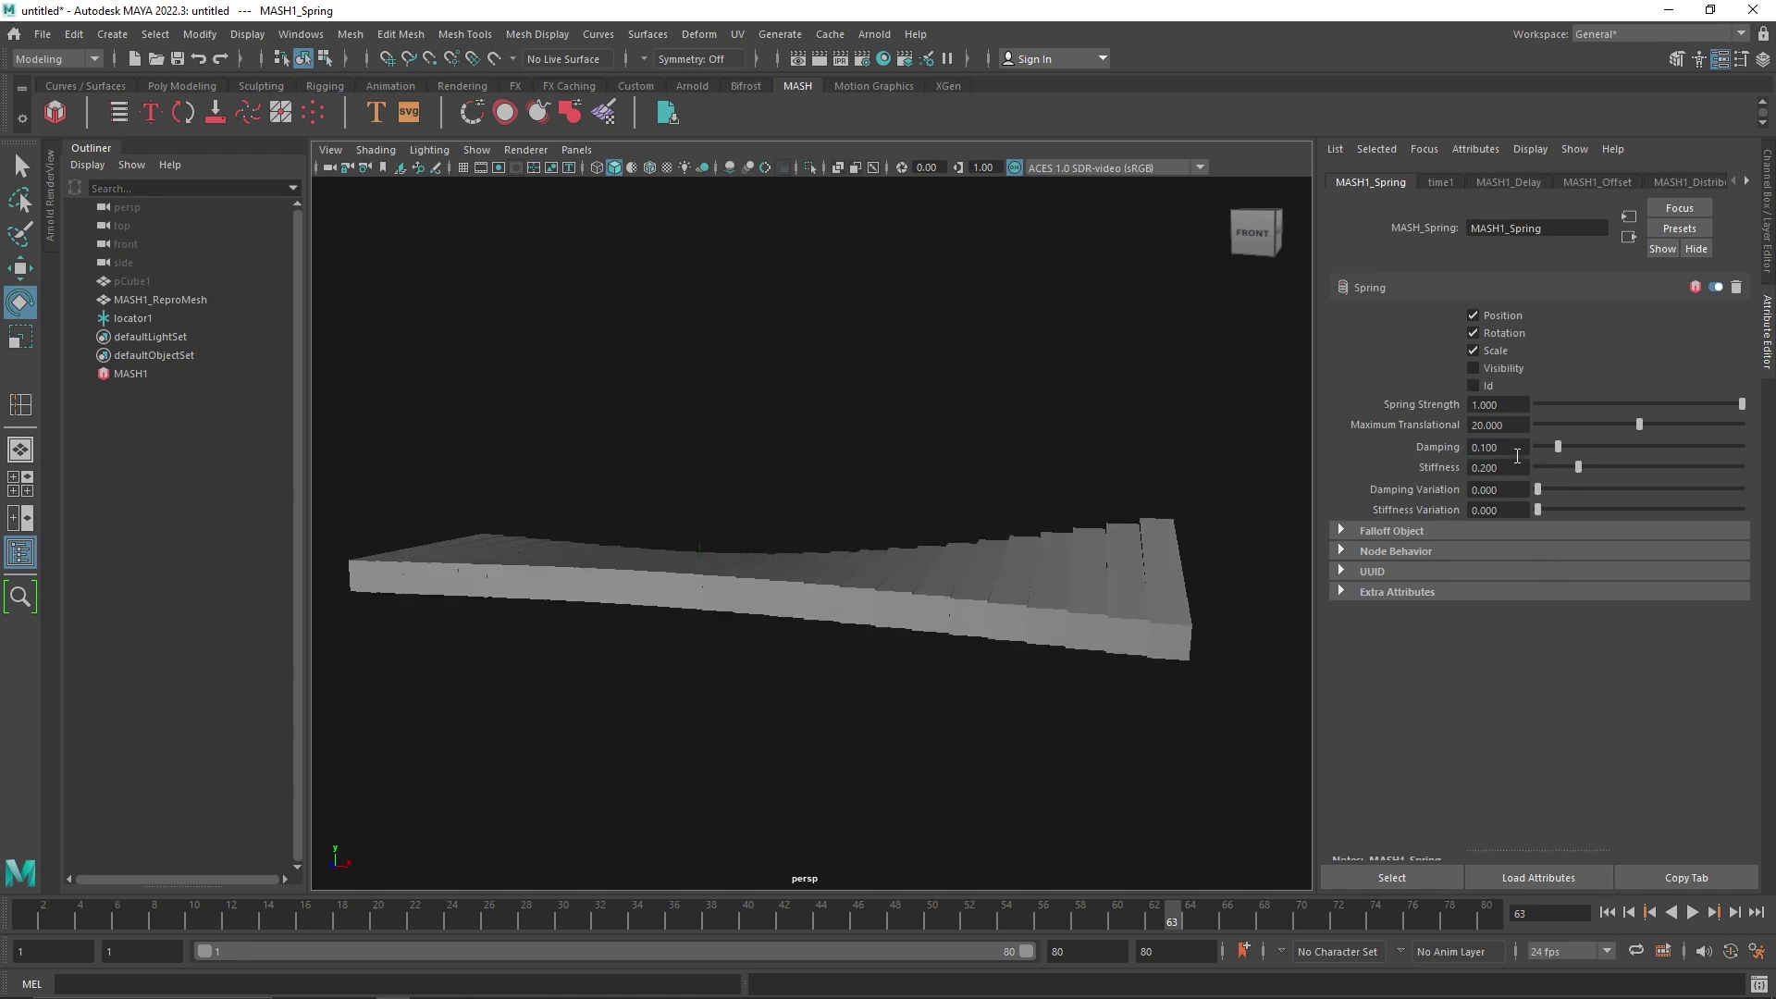
pyautogui.press('Return')
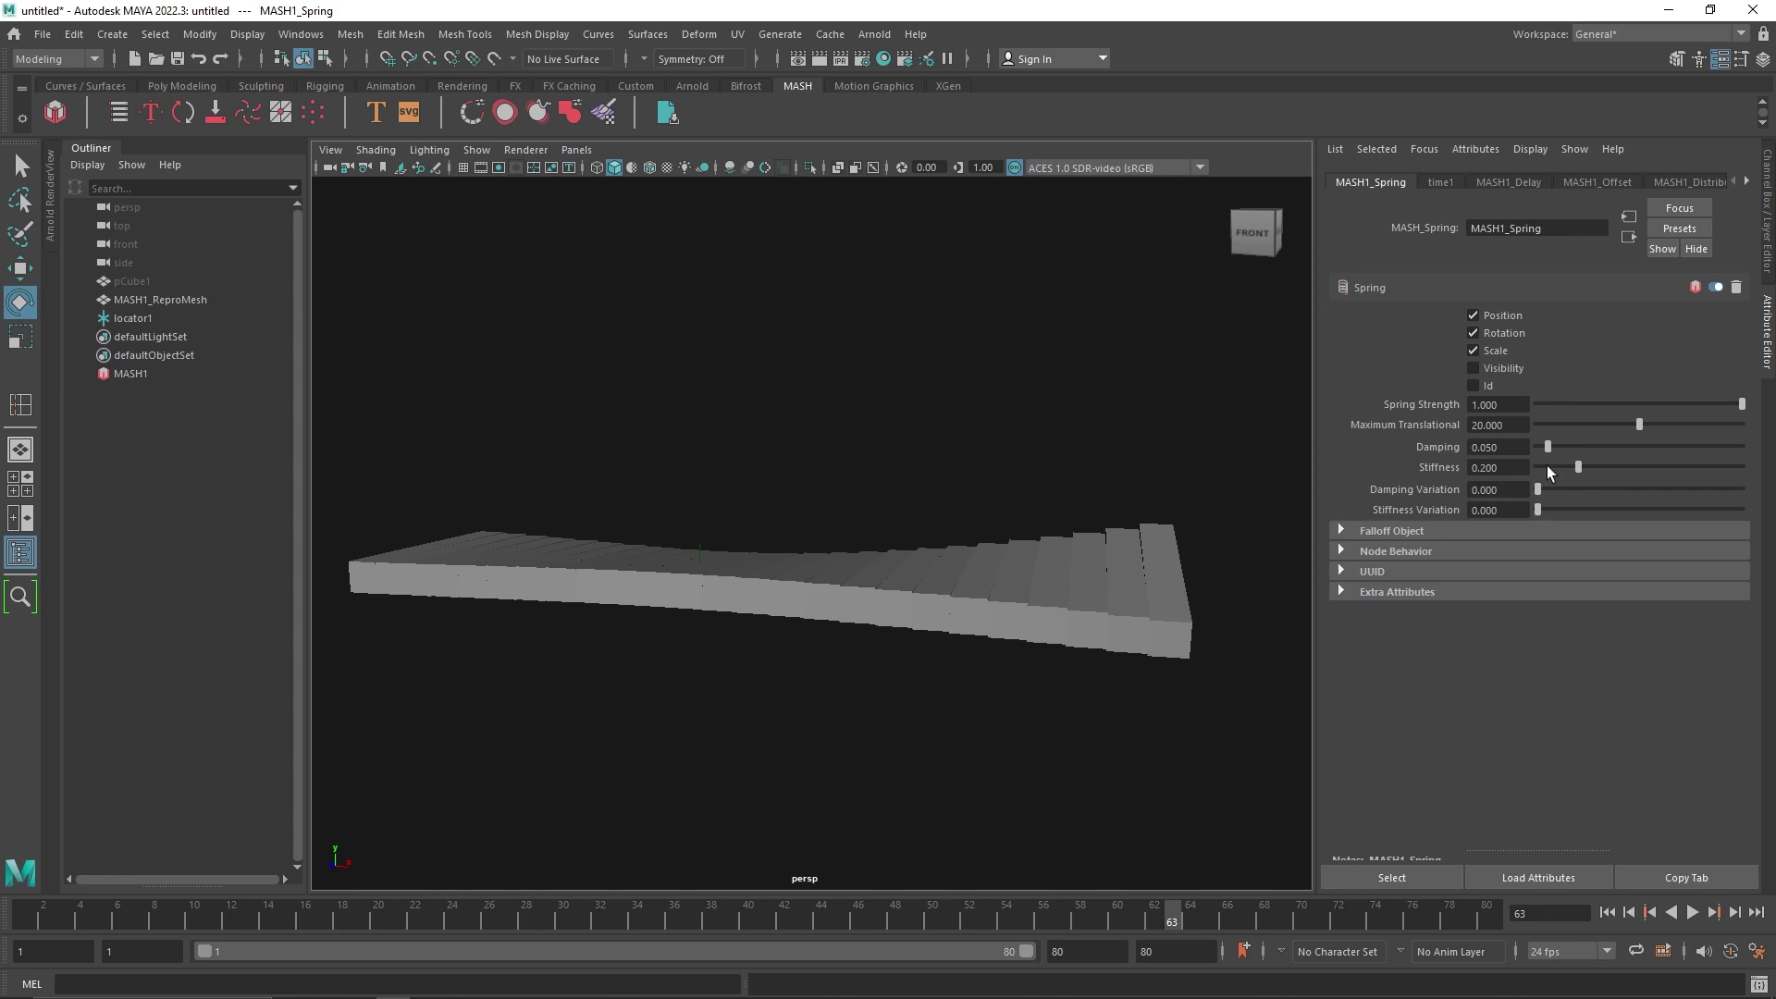
# - Test Stiffness values of 0.027 and 0.804 on the Spring node by playing the animation with each
pyautogui.moveTo(1563, 464); pyautogui.dragTo(1539, 468)
pyautogui.click(1692, 912)
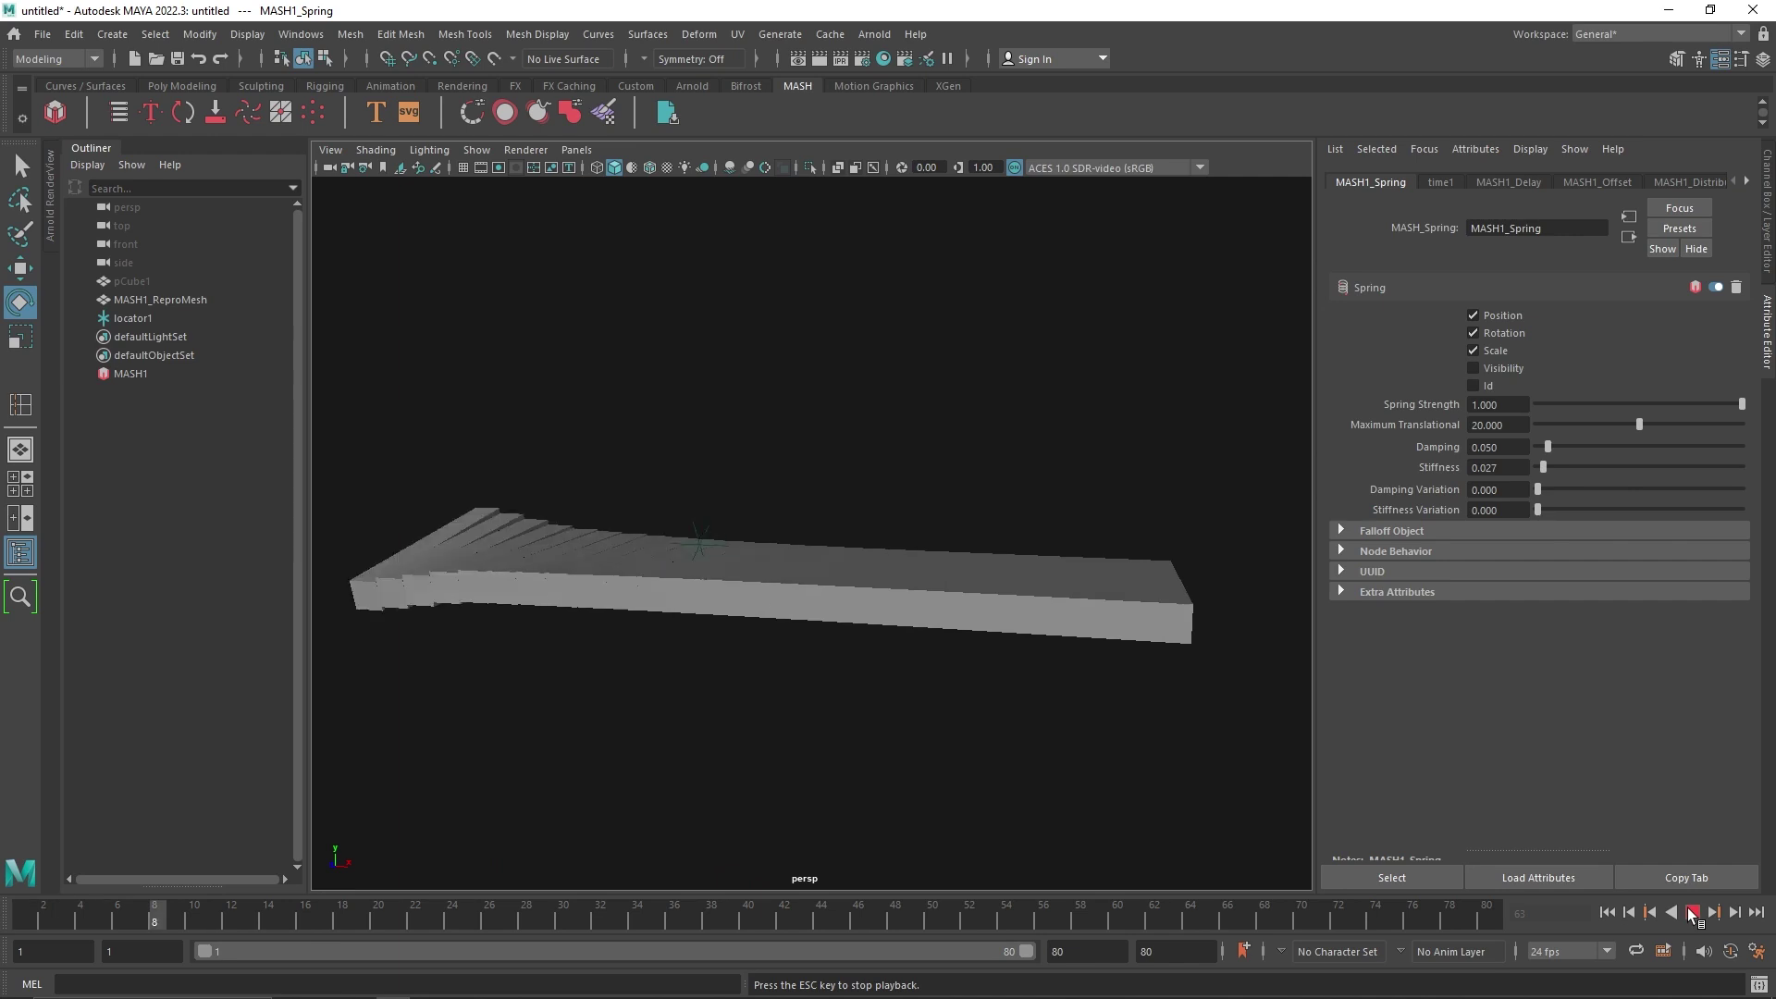
pyautogui.click(1692, 912)
pyautogui.moveTo(1543, 468); pyautogui.dragTo(1701, 468)
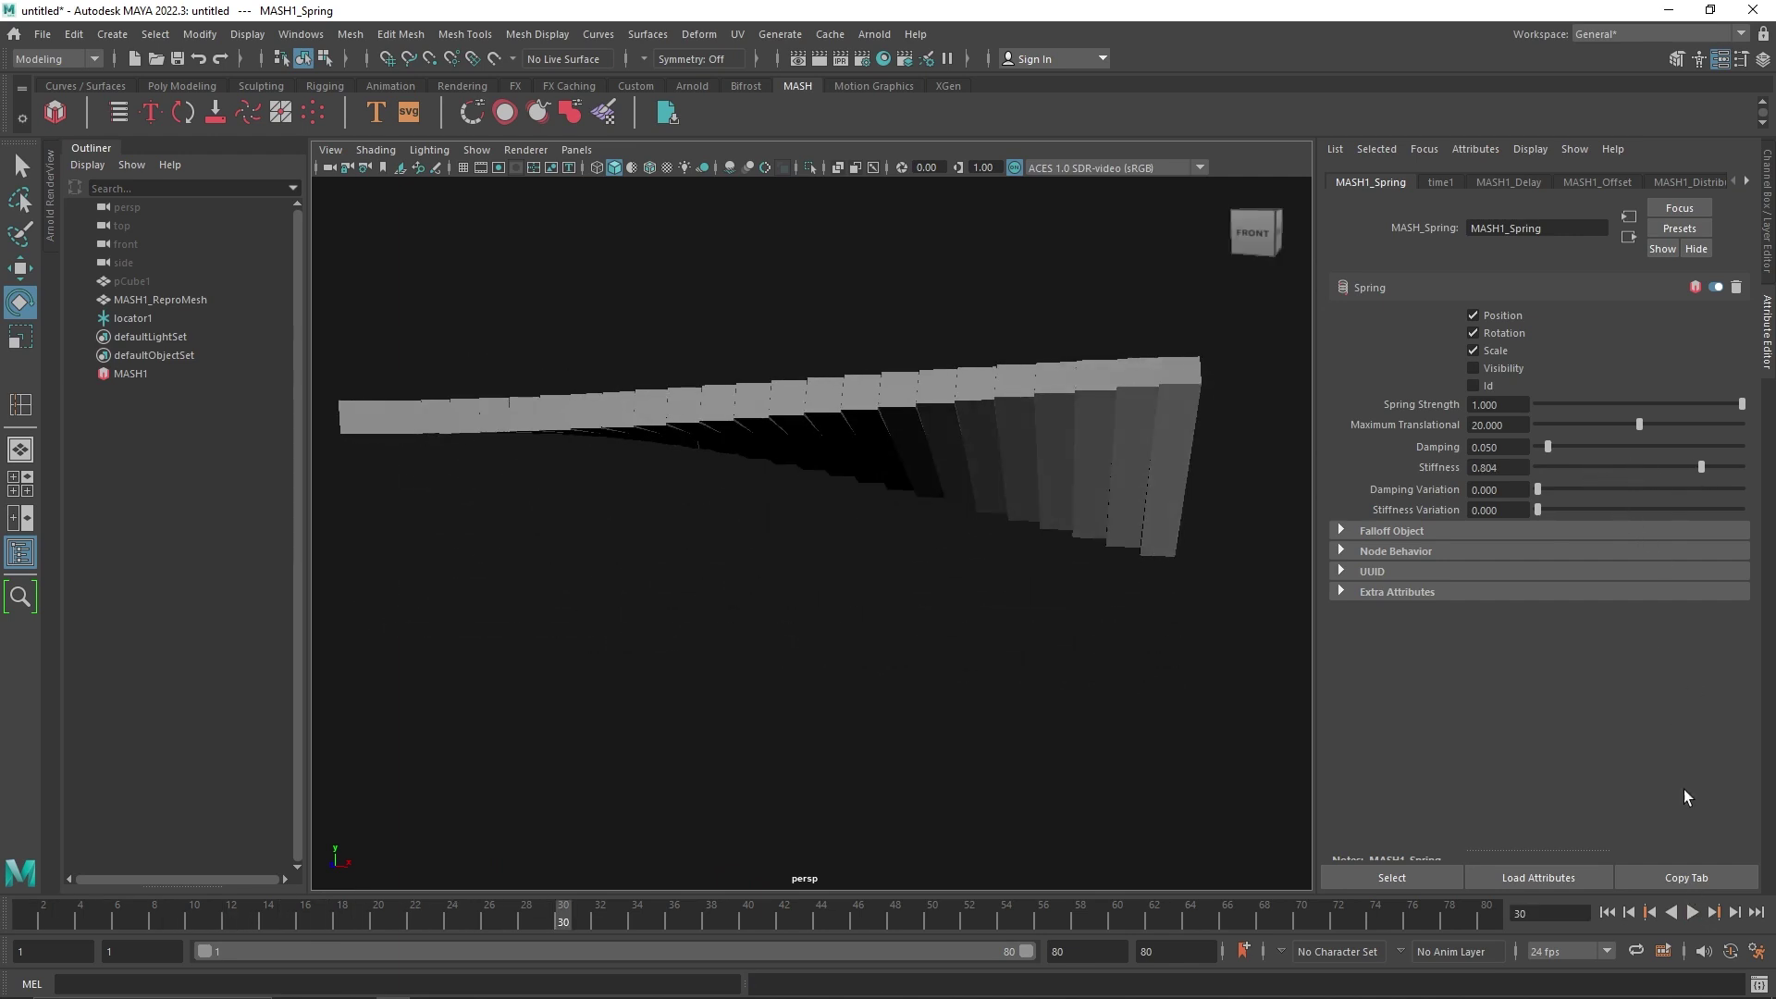
pyautogui.click(1693, 914)
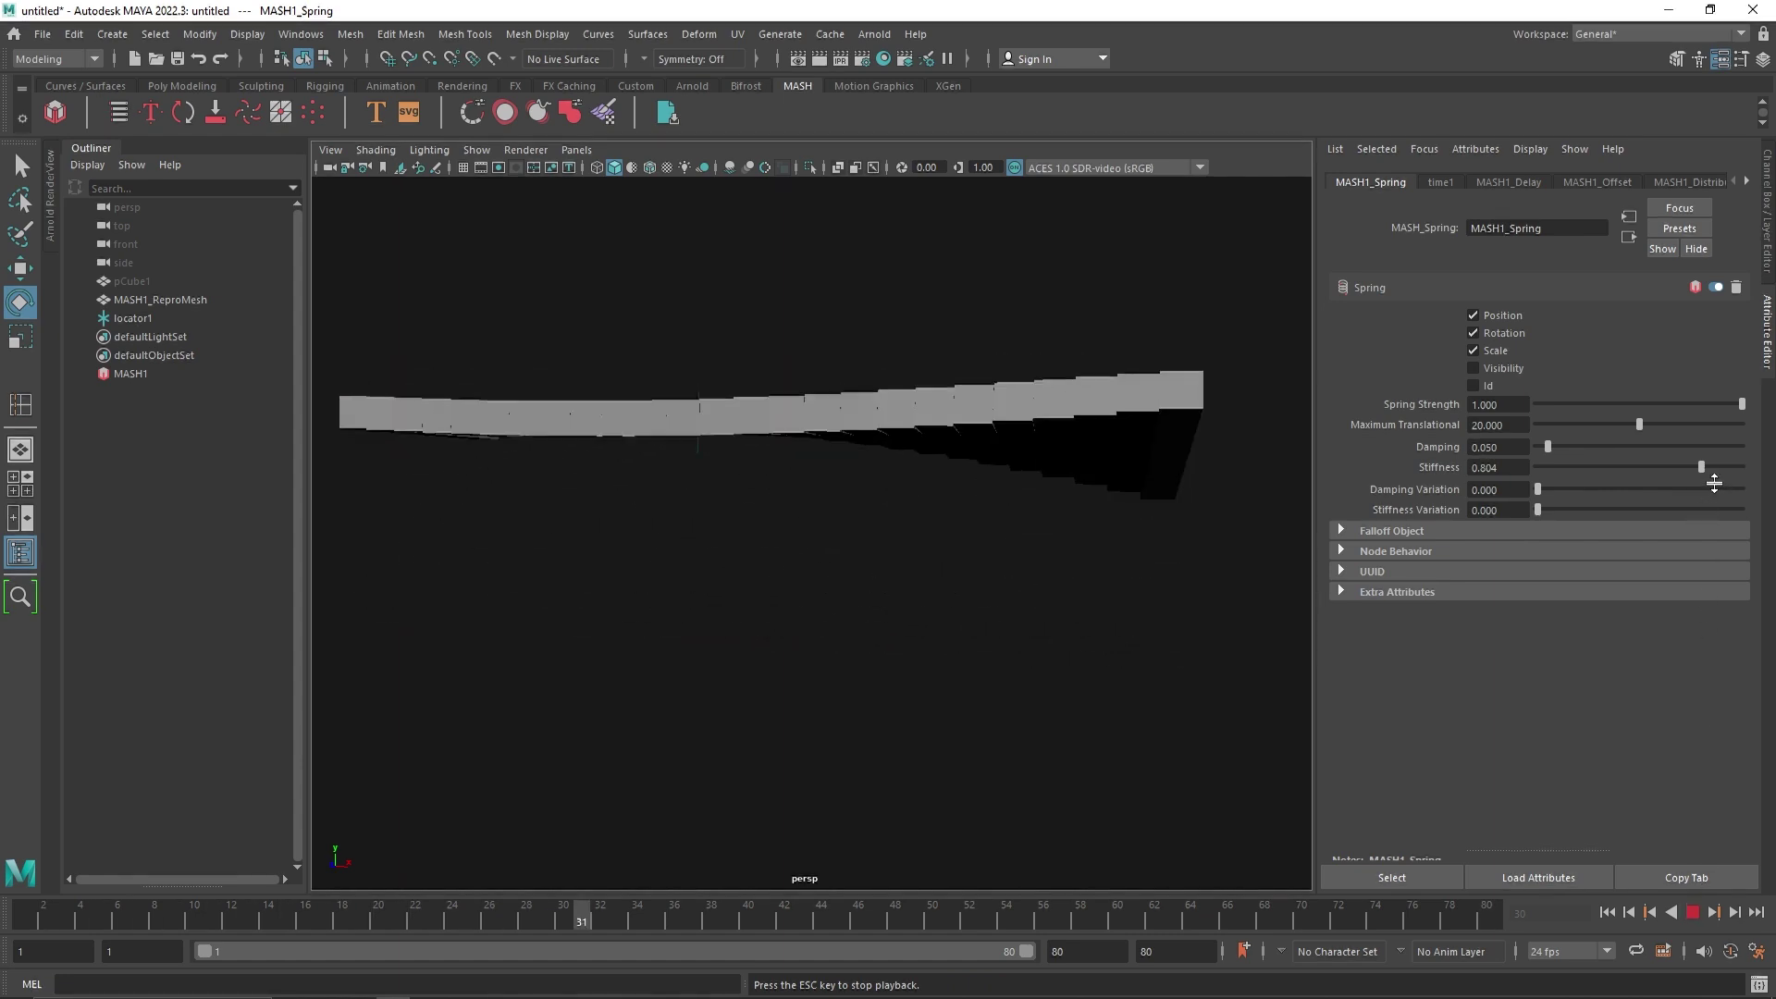
# - Try a Stiffness of 0.475 during playback, stop the animation, and return to frame 1
pyautogui.moveTo(1703, 470); pyautogui.dragTo(1633, 467)
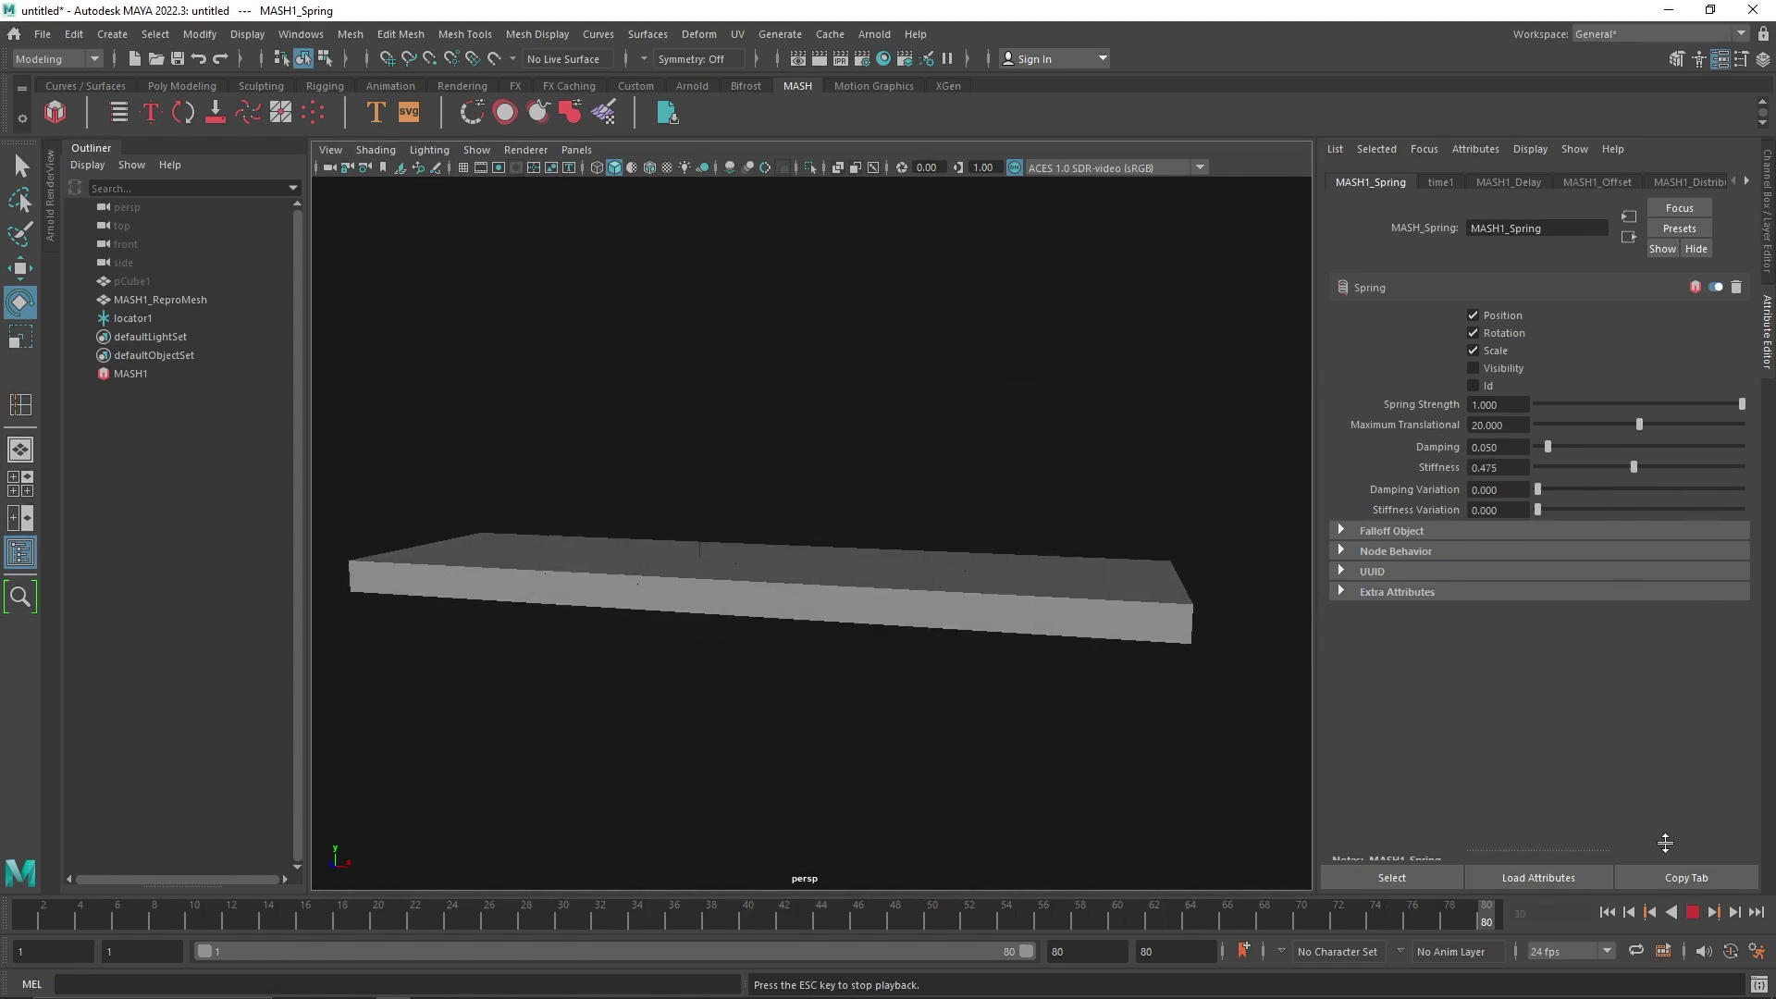
pyautogui.click(1694, 914)
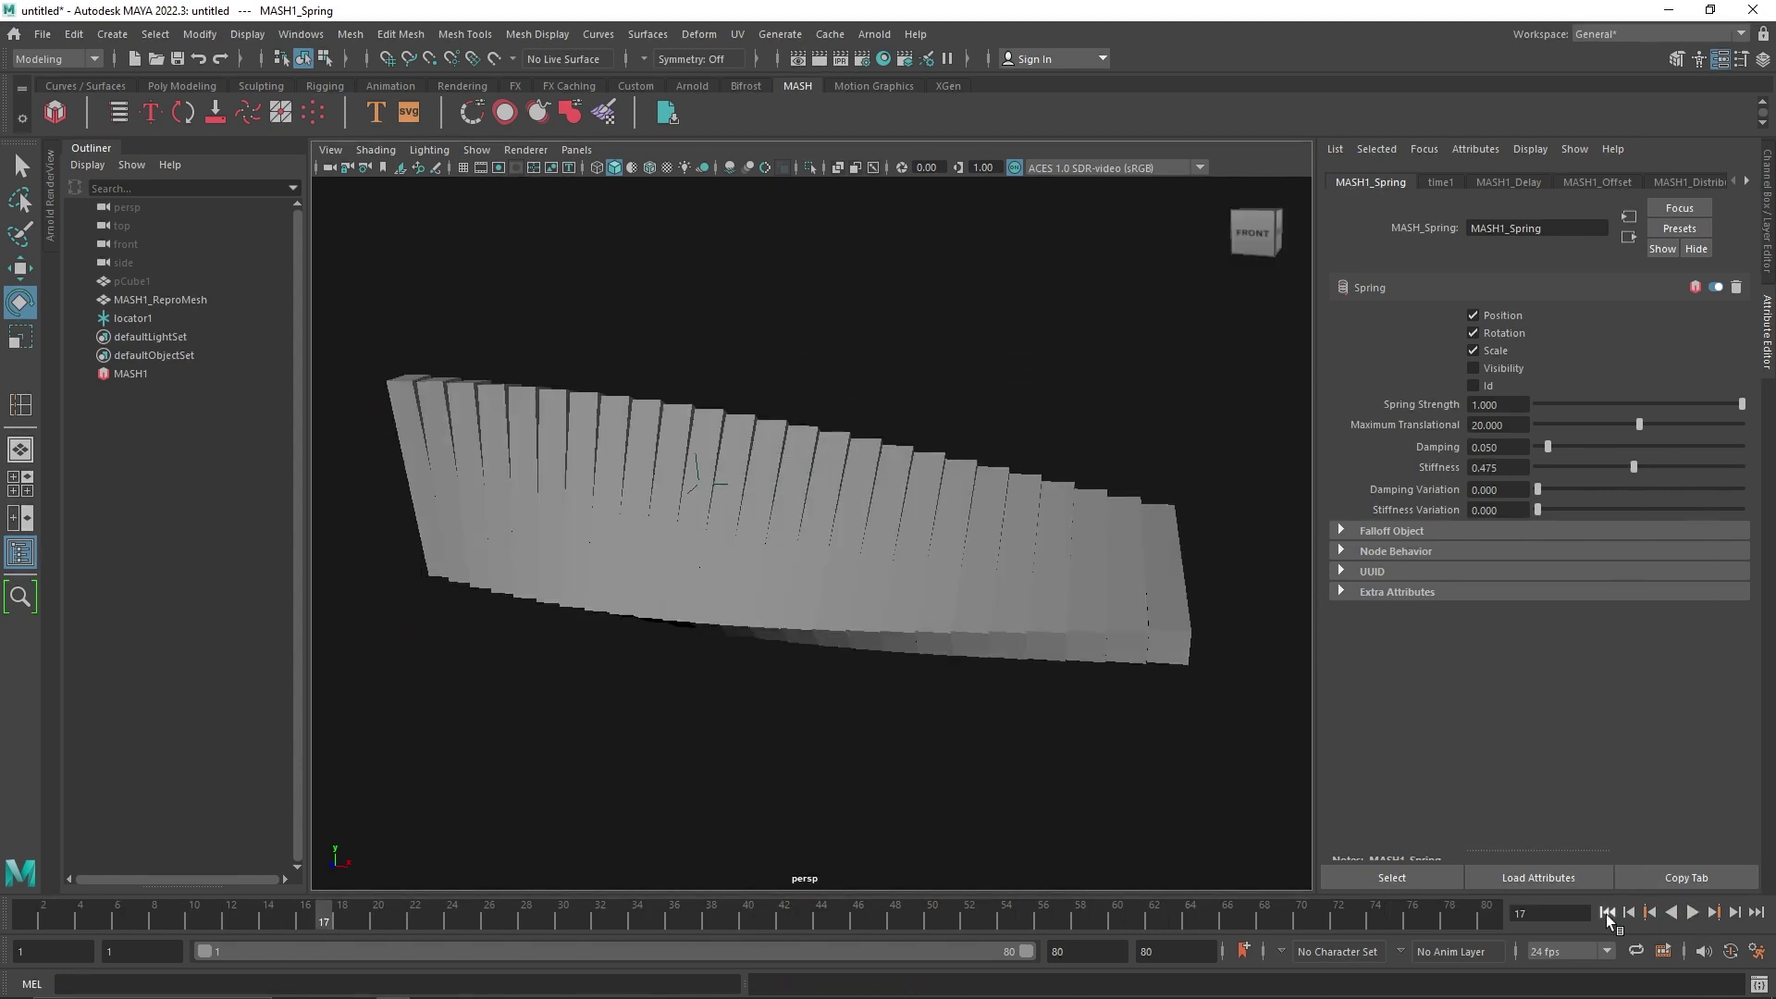
pyautogui.click(1607, 912)
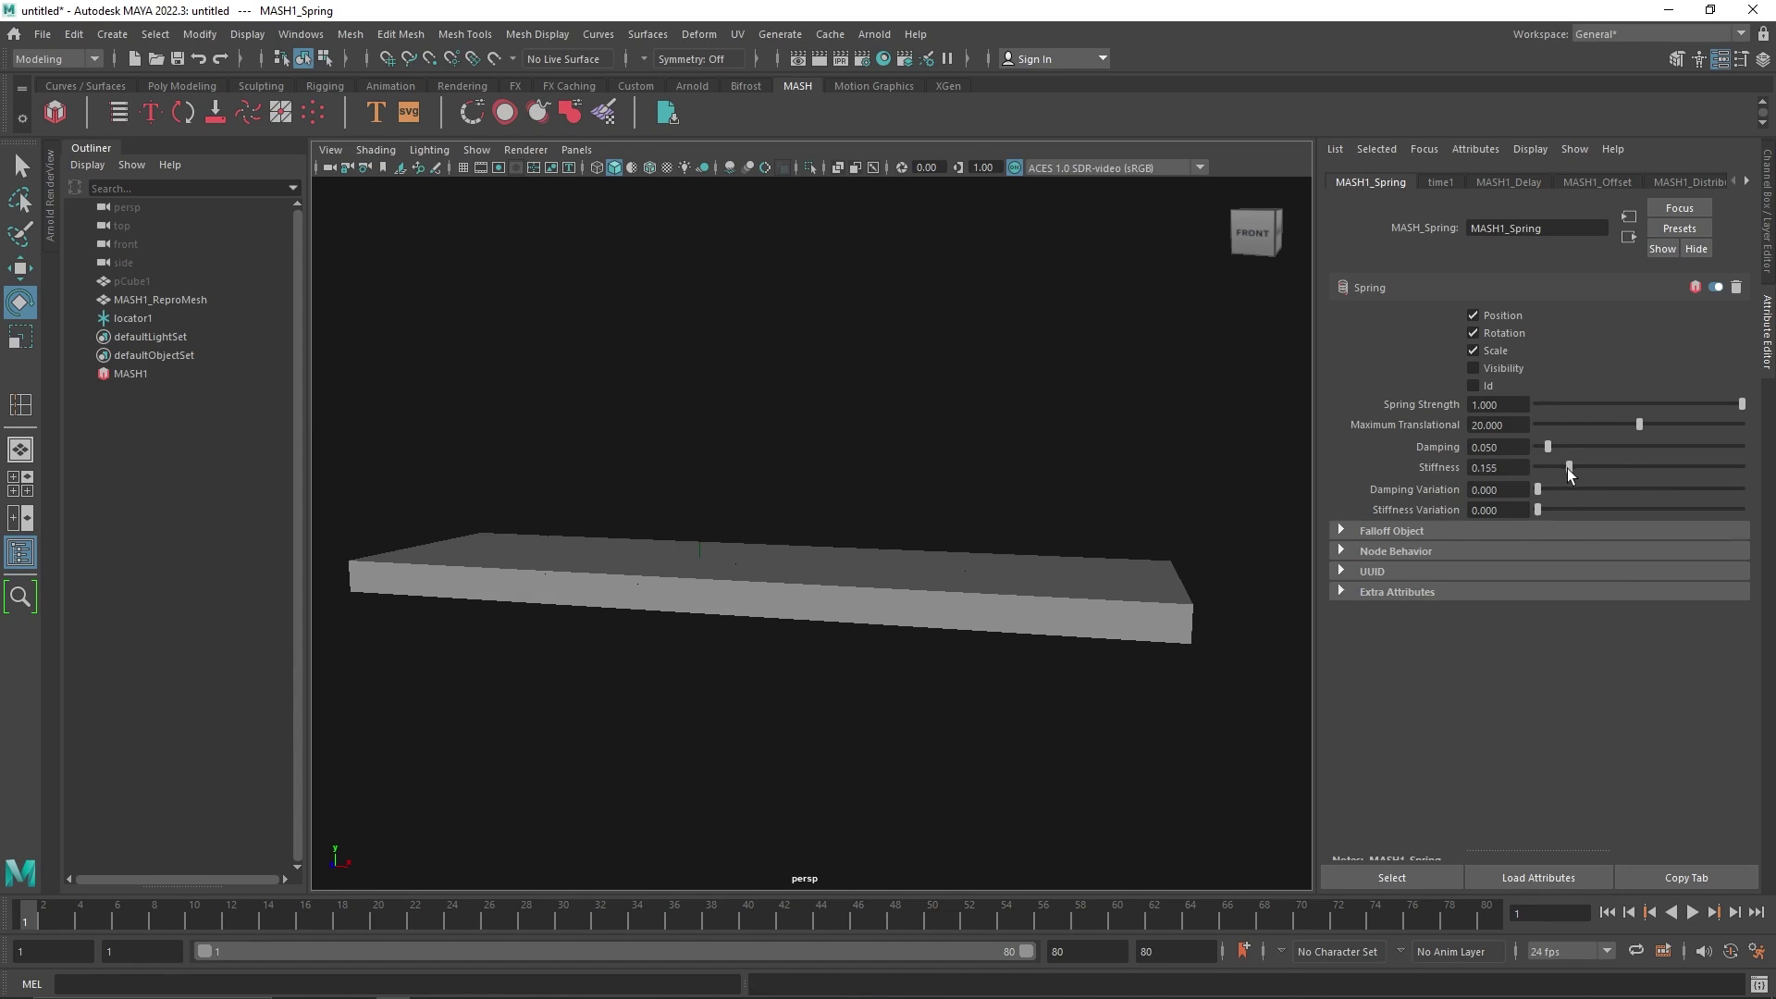
# - Set the Spring node's Stiffness to 0.2, reduce it to 0.15, and start playing the animation
pyautogui.doubleClick(1516, 471)
pyautogui.write('0.2')
pyautogui.press('Return')
pyautogui.moveTo(1480, 468); pyautogui.dragTo(1545, 469)
pyautogui.write('15')
pyautogui.press('Return')
pyautogui.hotkey('alt', 'v')
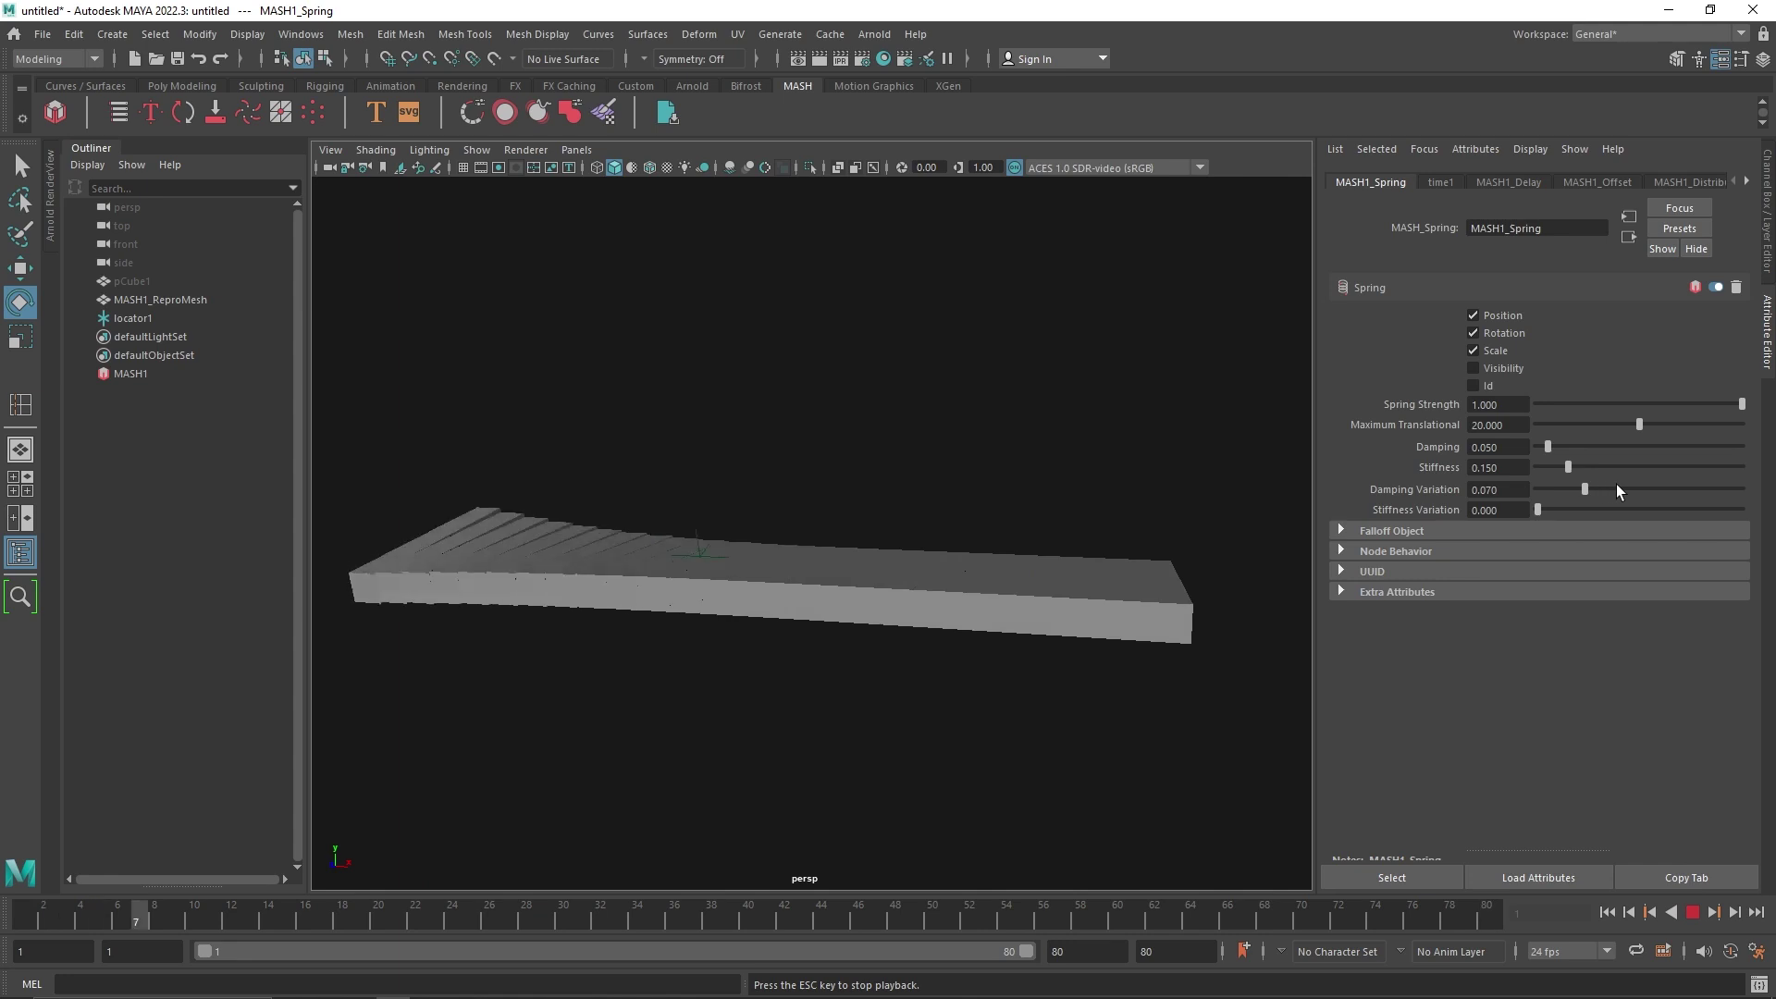
# - Raise the Spring node's Damping Variation during playback and set it to exactly 0.2
pyautogui.moveTo(1617, 484); pyautogui.dragTo(1650, 486)
pyautogui.moveTo(1501, 489); pyautogui.dragTo(1434, 485)
pyautogui.write('.')
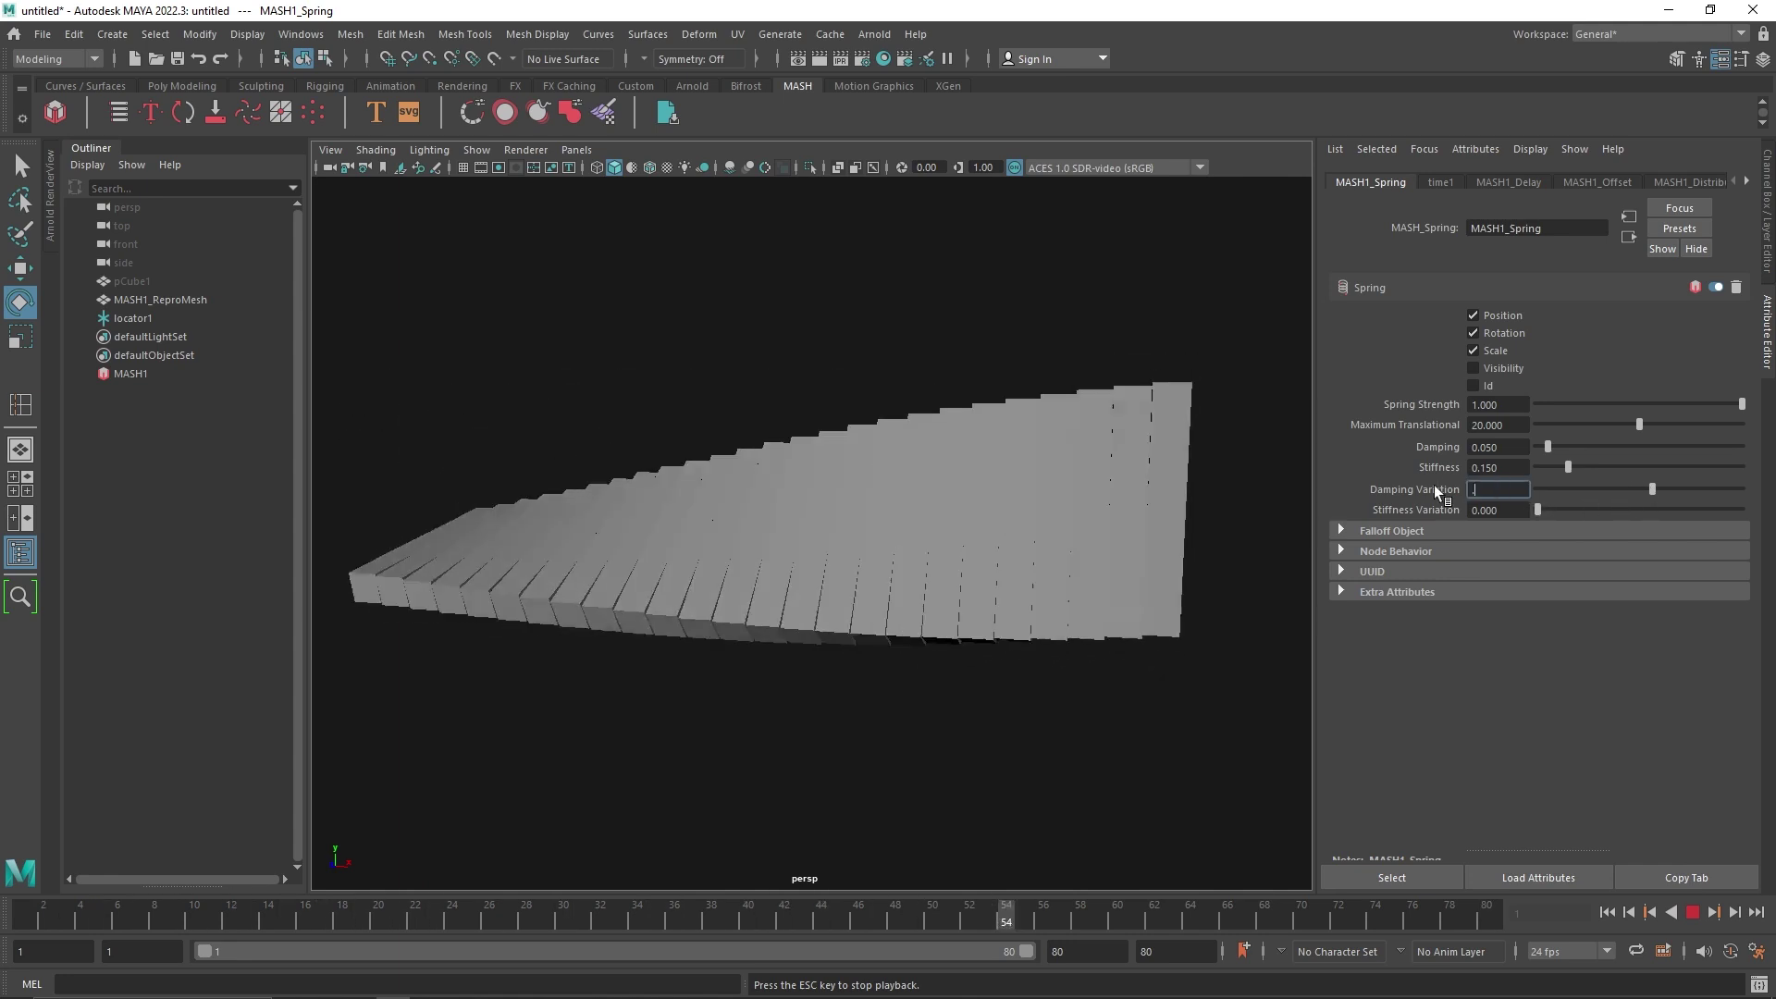
pyautogui.write('2')
pyautogui.press('Return')
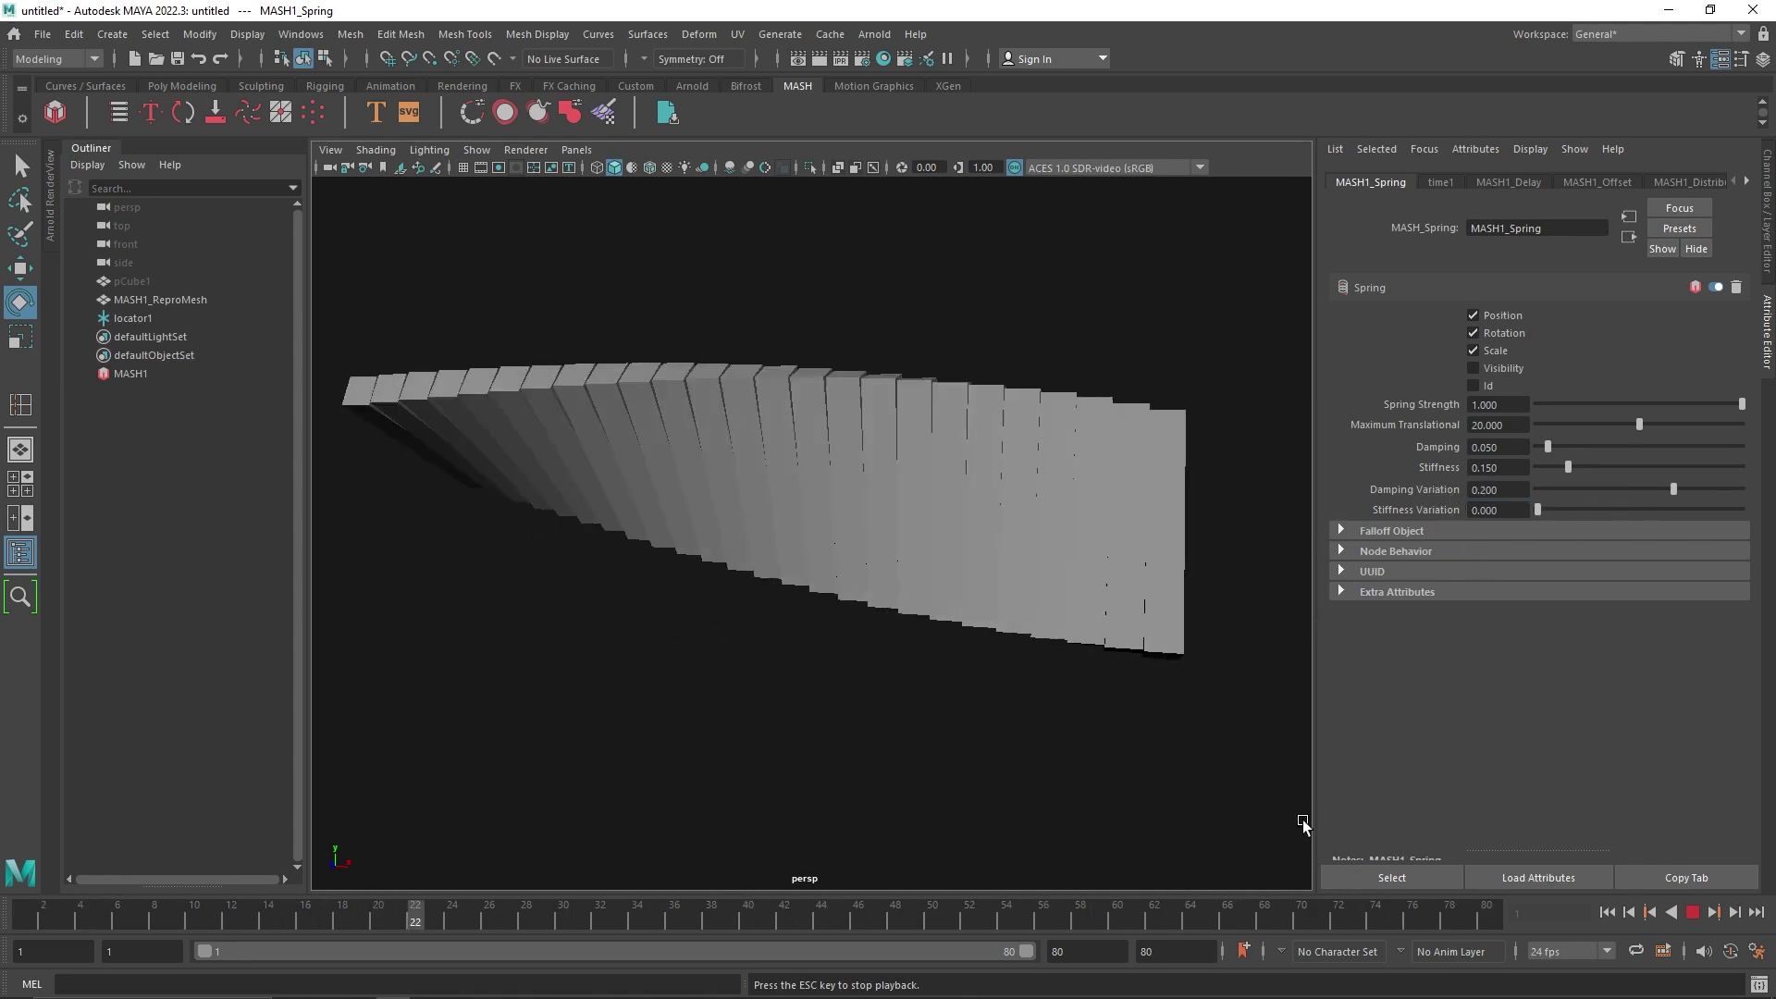
# - Stop playback, try a Stiffness Variation of 0.2 on the Spring node, and replay the animation
pyautogui.click(1480, 510)
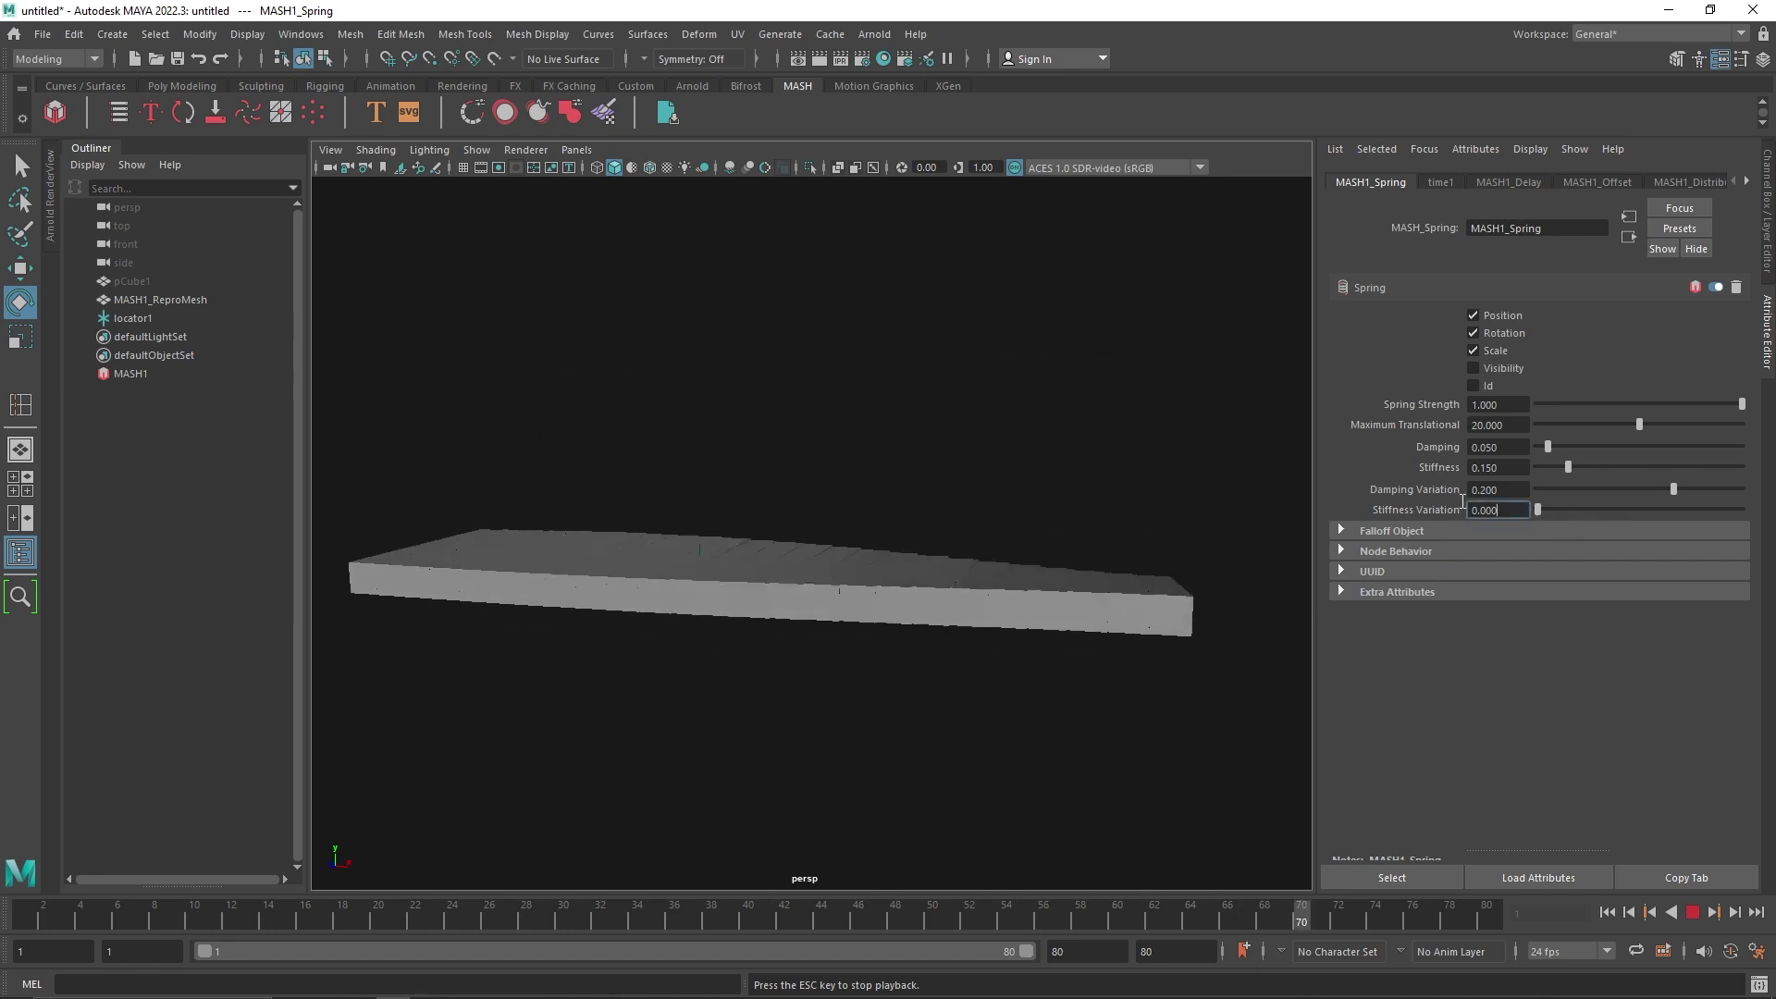
pyautogui.press('Escape')
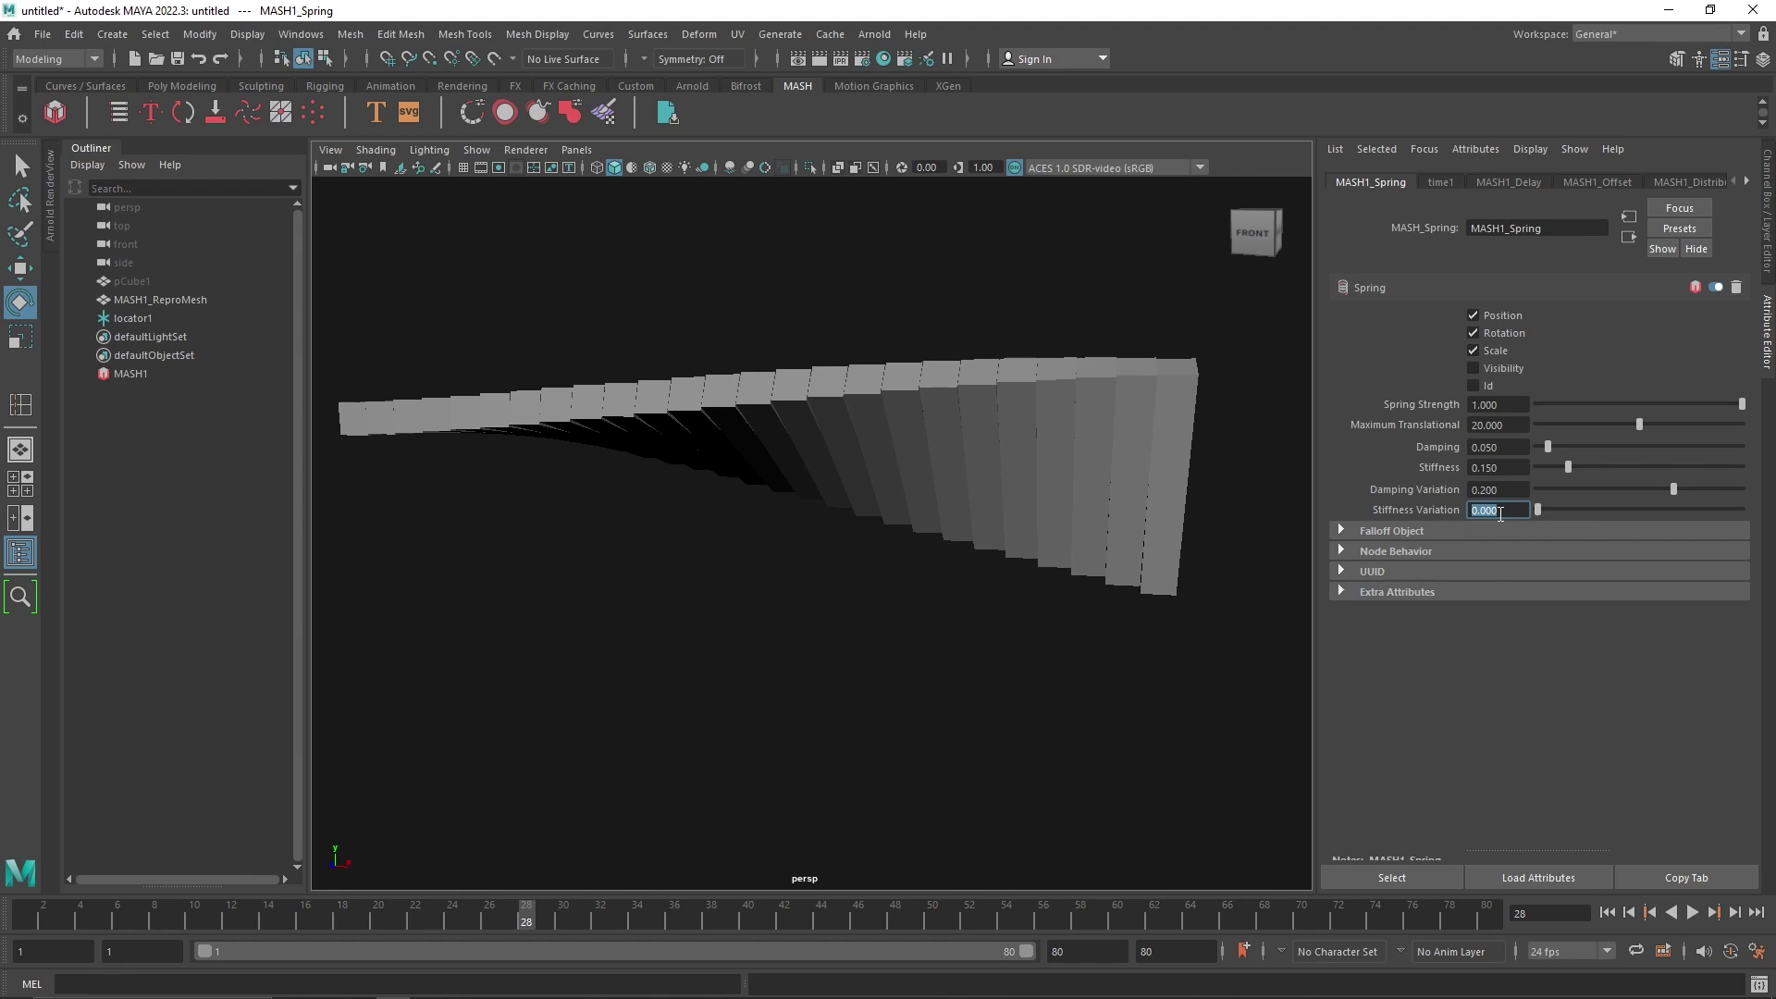
pyautogui.write('0.2')
pyautogui.press('Return')
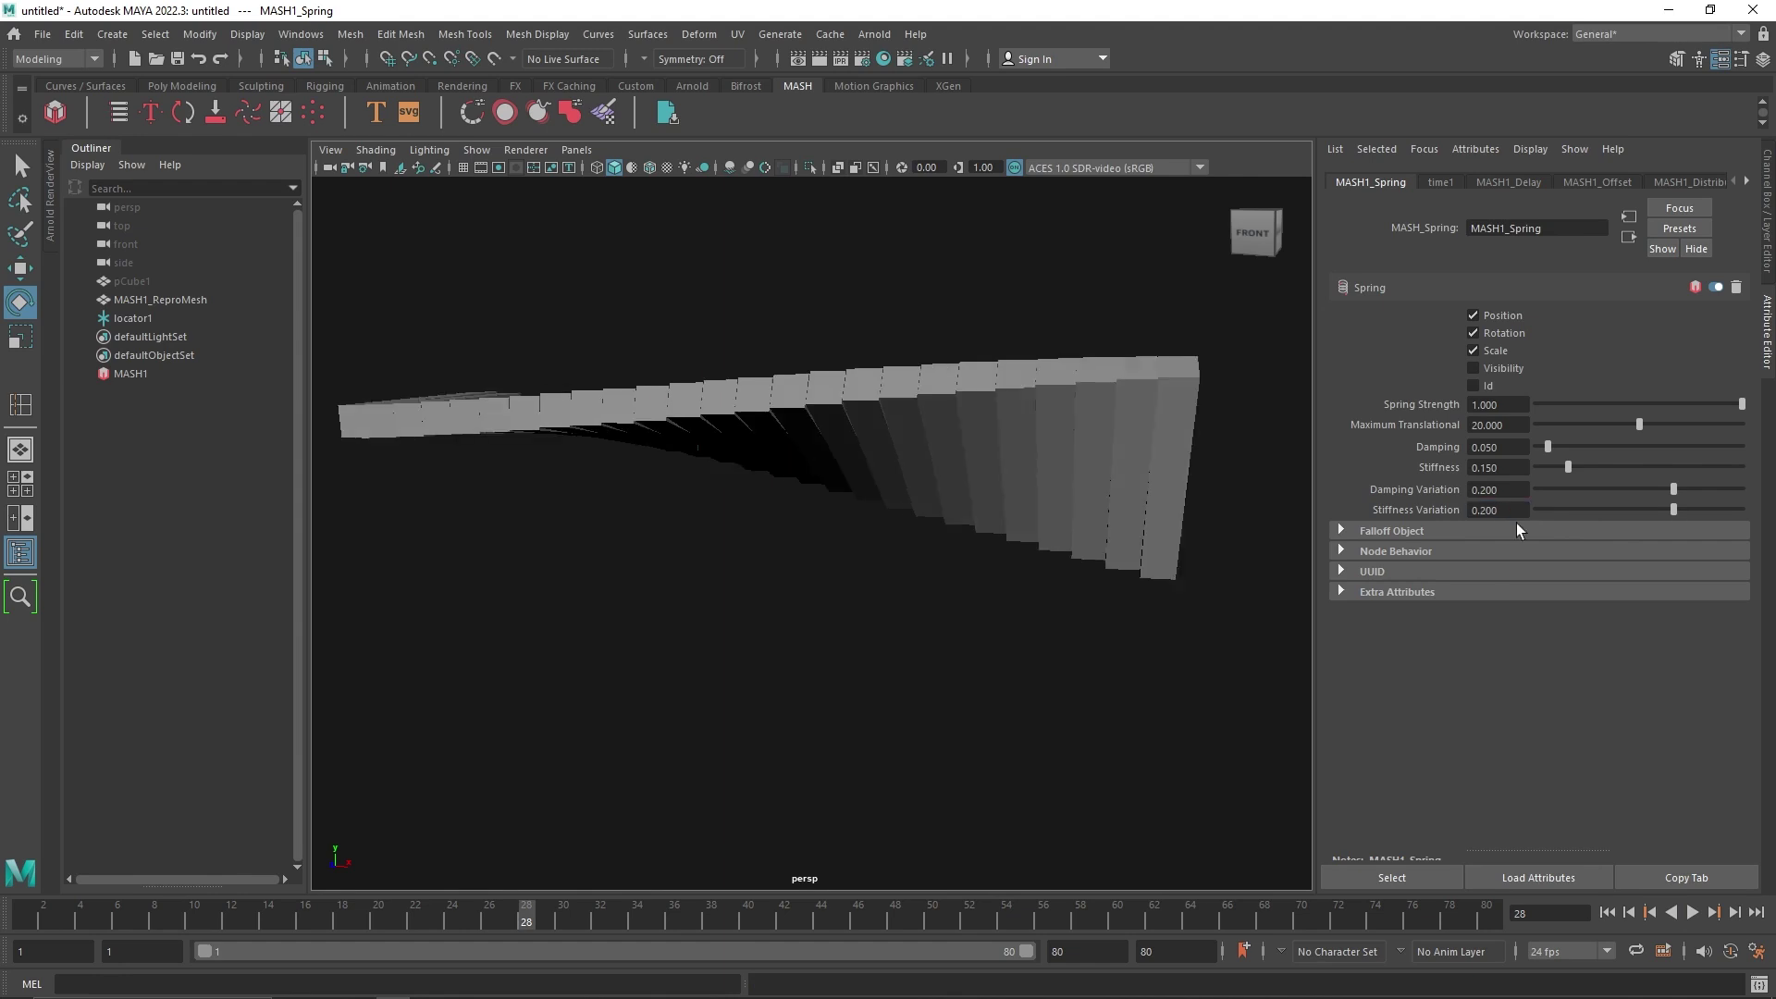
pyautogui.click(1692, 913)
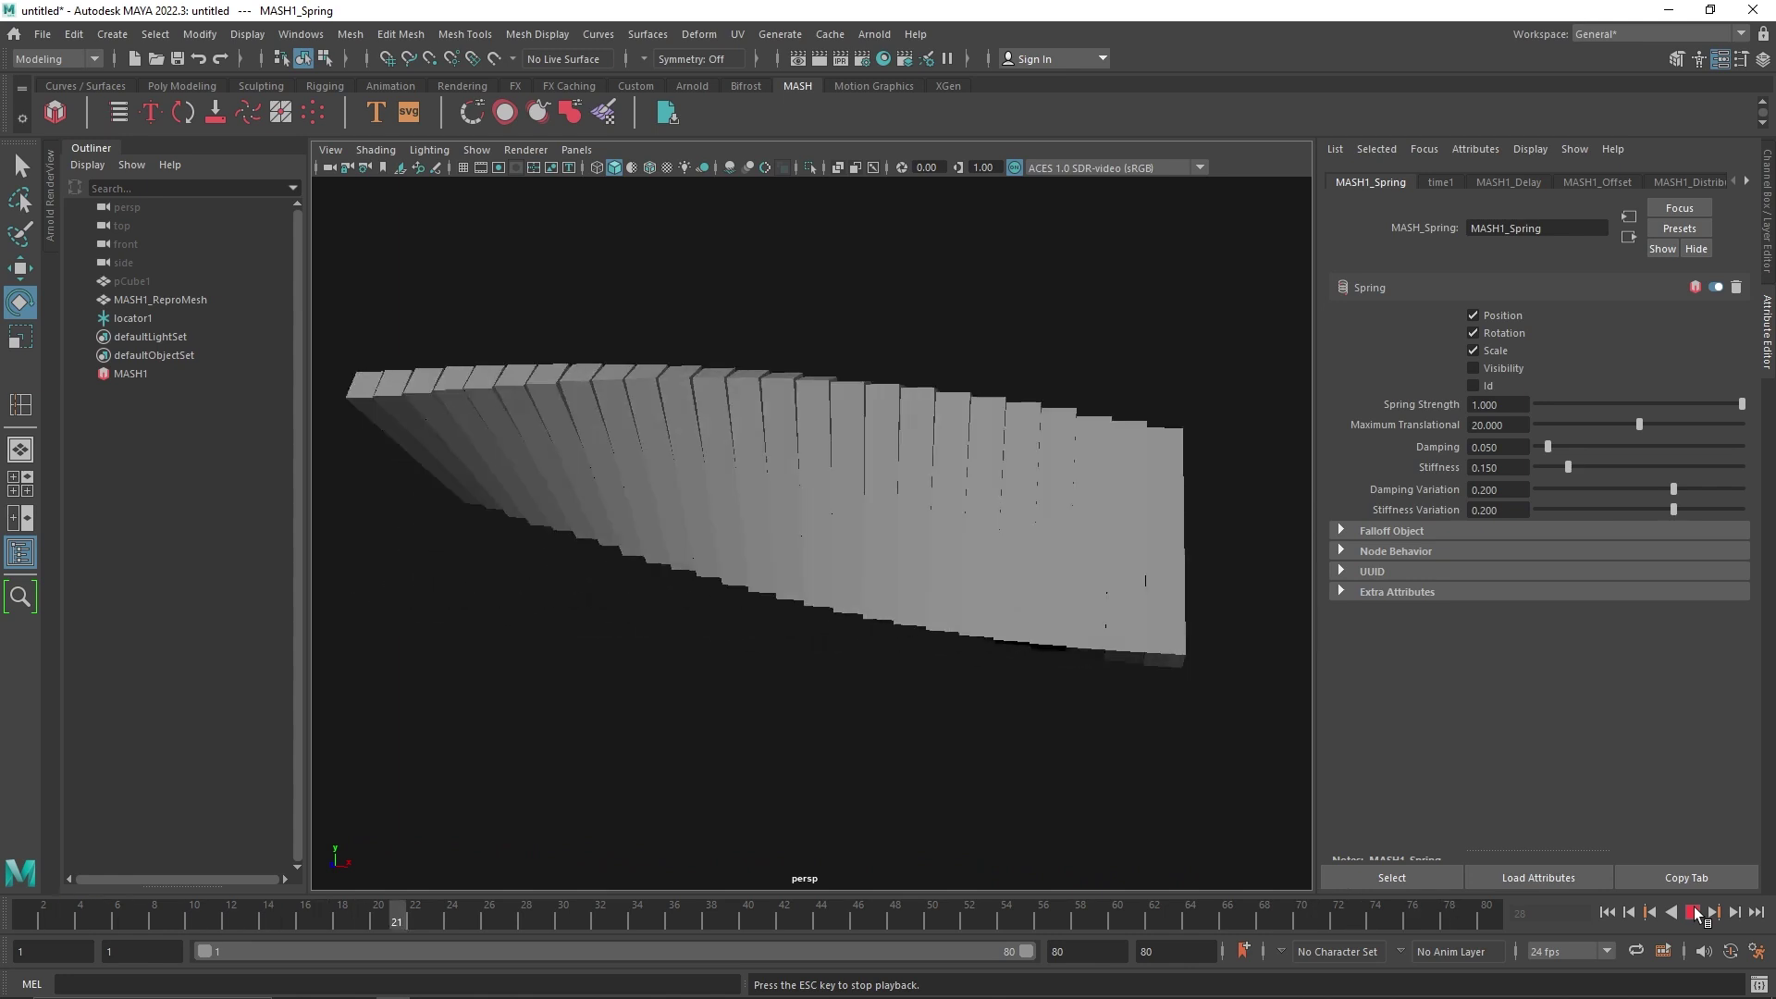
# - Raise the Spring node's Stiffness Variation to 0.6, review the uneven motion in playback, and return to frame 1
pyautogui.moveTo(1674, 510); pyautogui.dragTo(1741, 520)
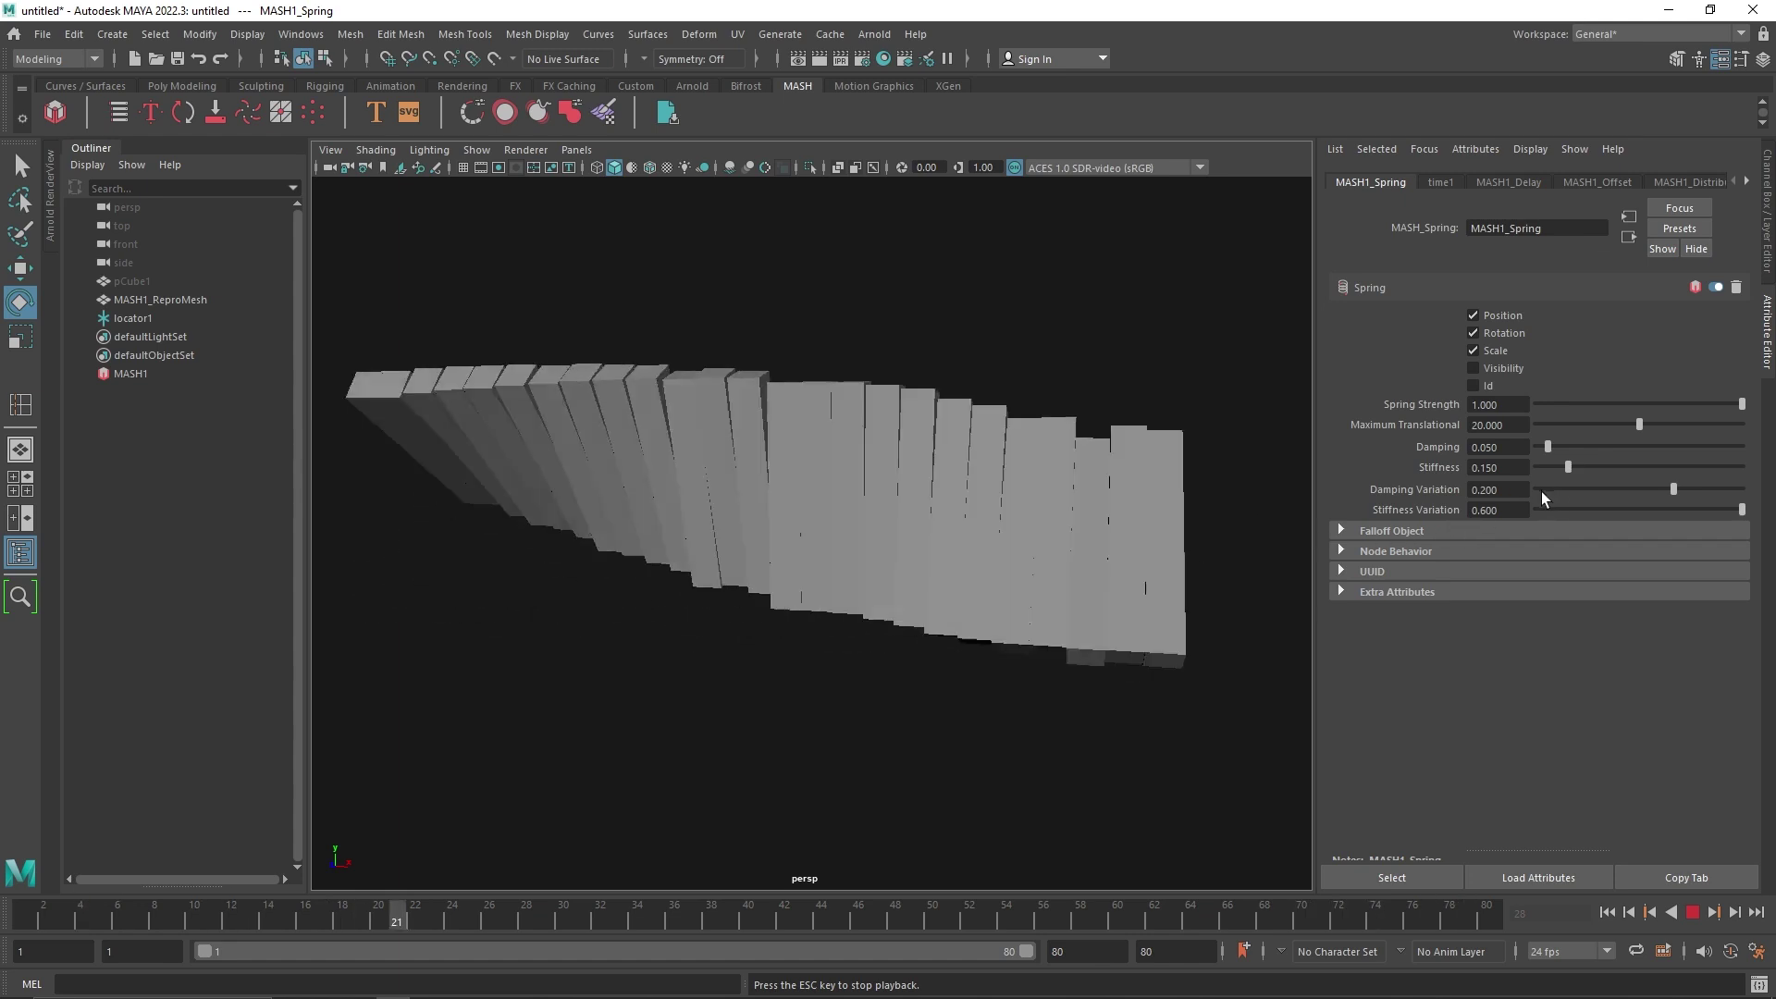
pyautogui.click(1498, 489)
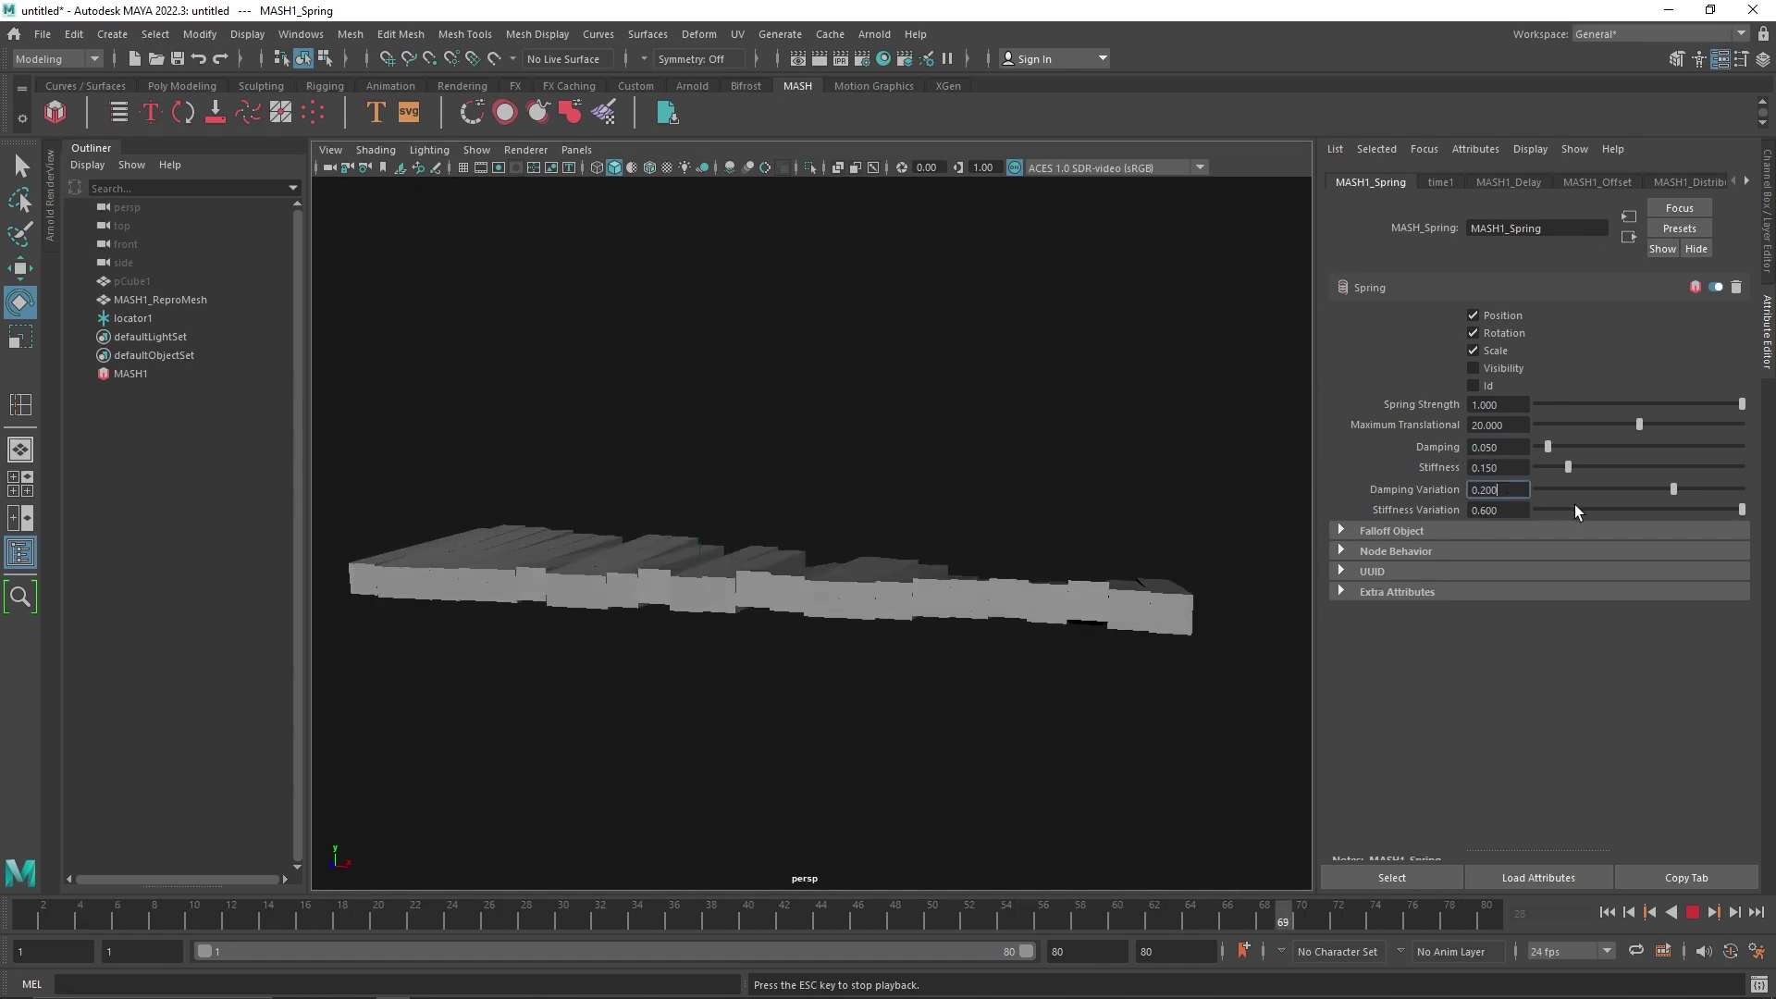
pyautogui.click(1693, 912)
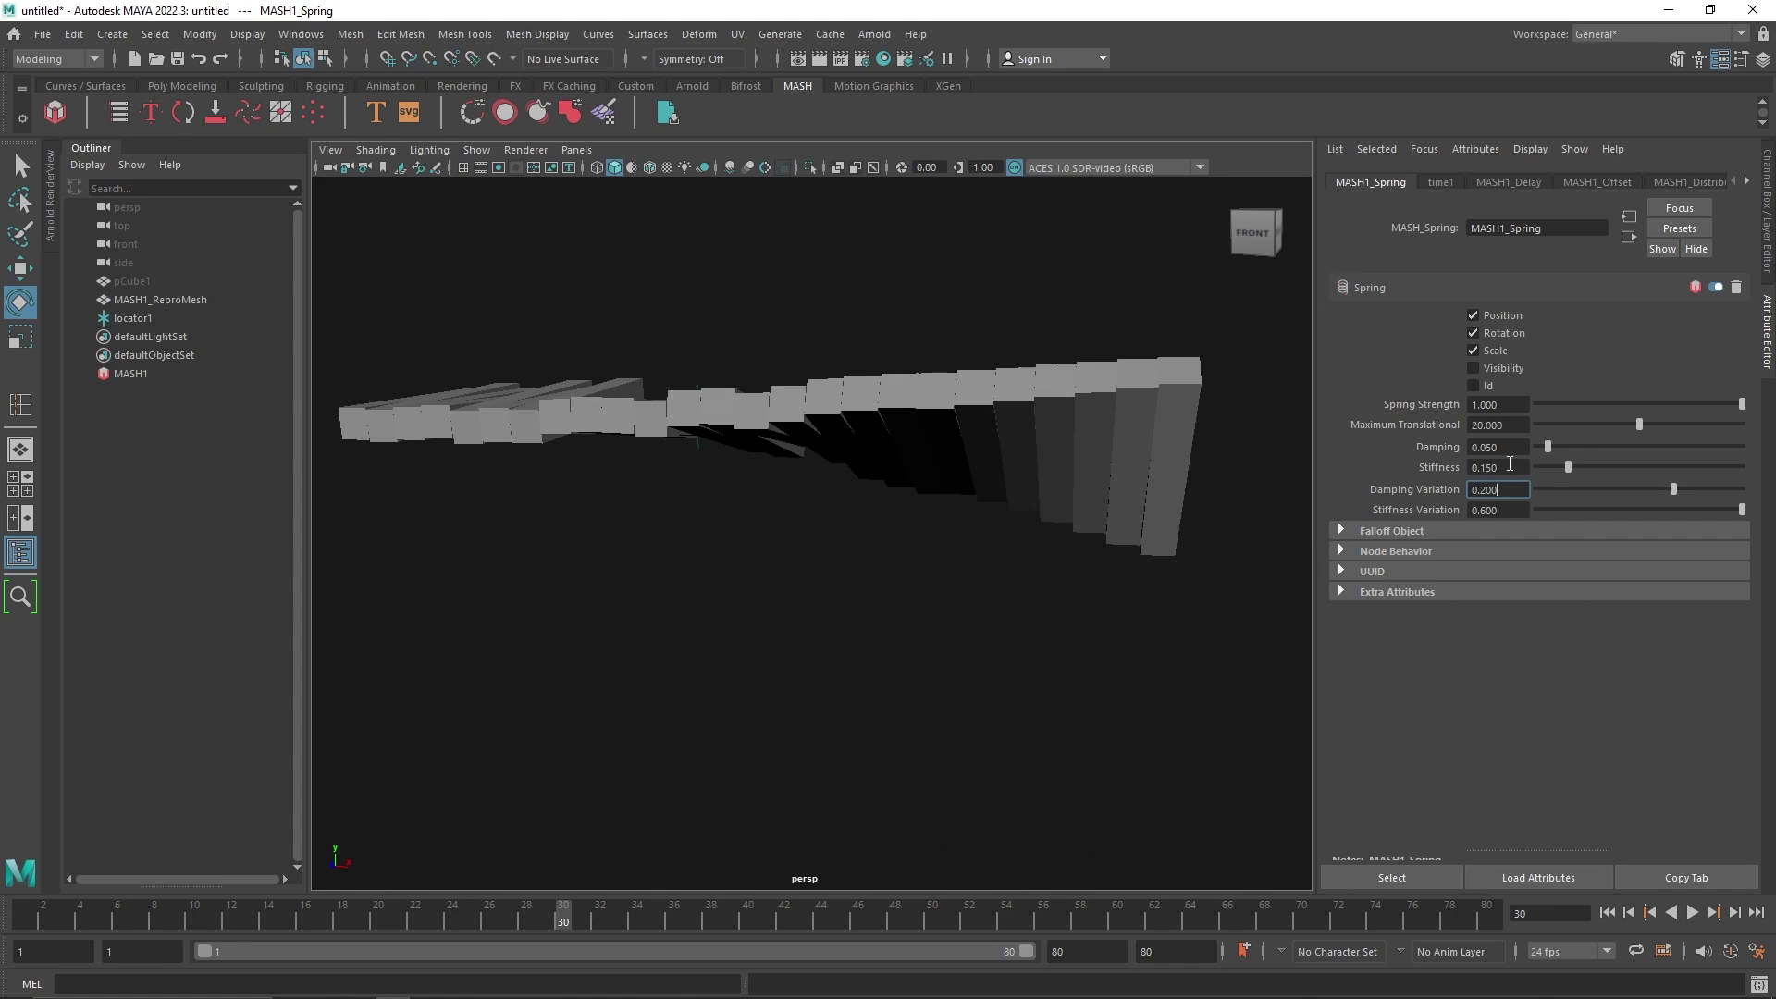
pyautogui.click(1499, 512)
pyautogui.click(1692, 912)
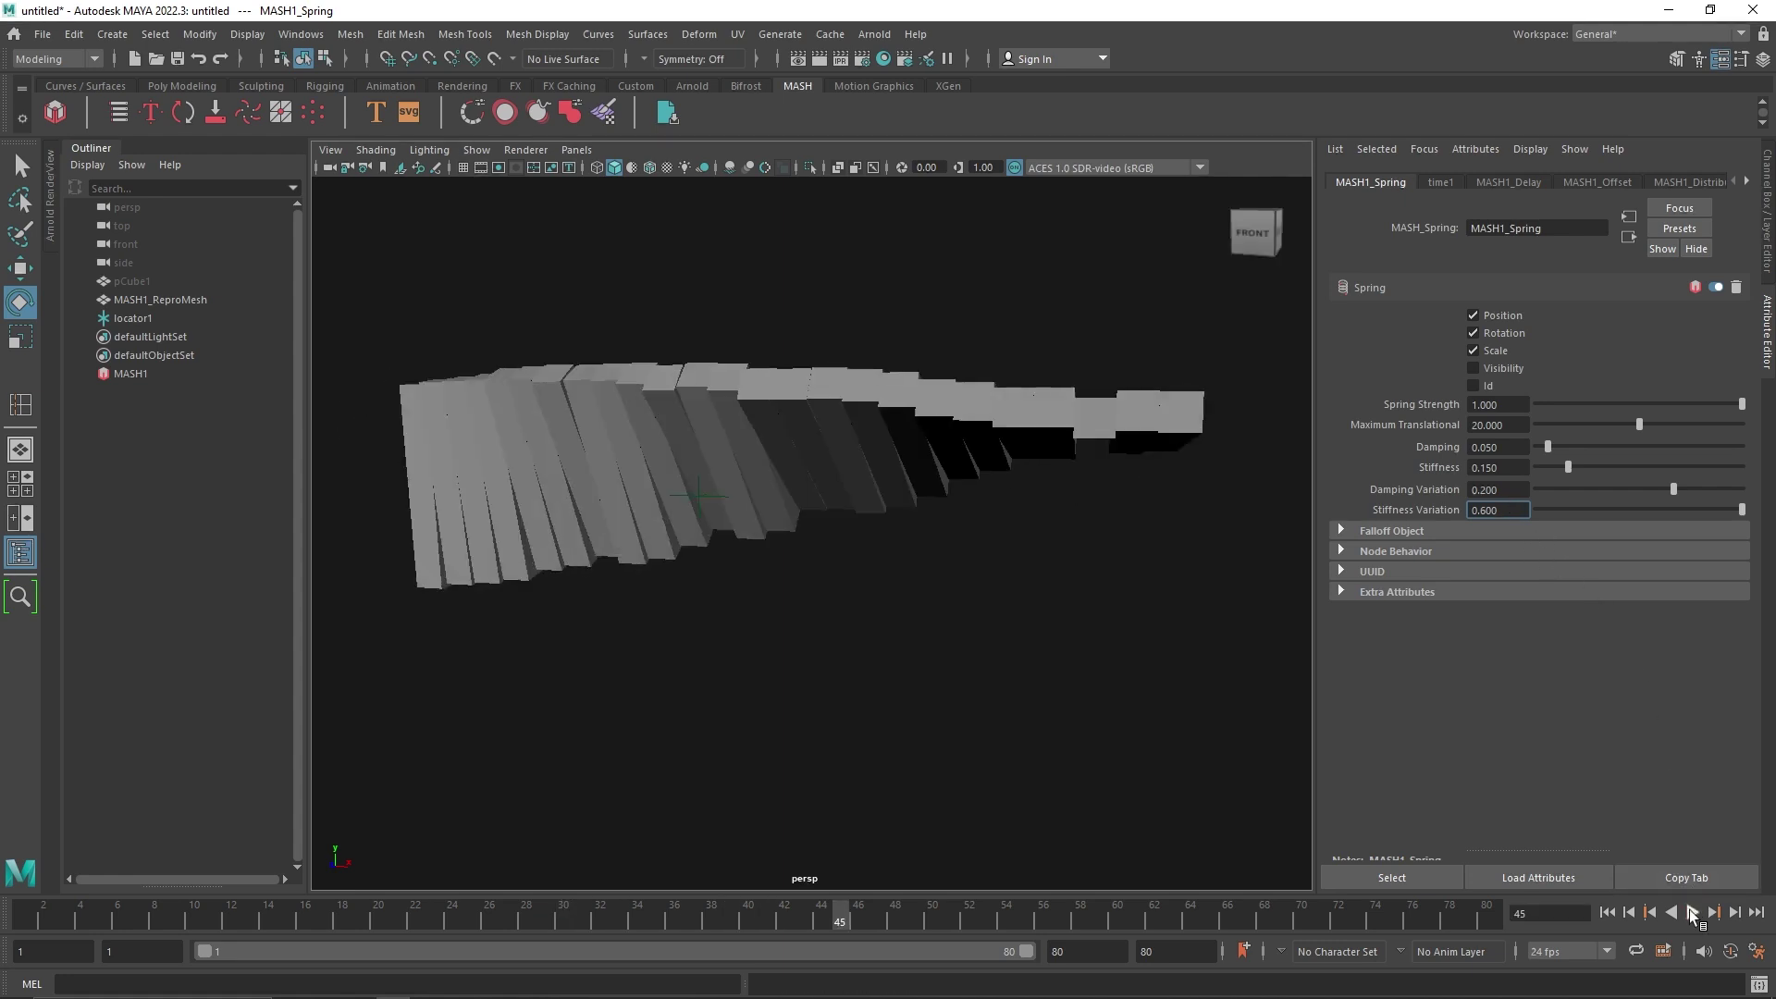
pyautogui.click(1608, 912)
# - Create a falloff object for the Spring node and activate the Move tool on it
pyautogui.keyDown('alt'); pyautogui.moveTo(1200, 563); pyautogui.dragTo(799, 575); pyautogui.keyUp('alt')
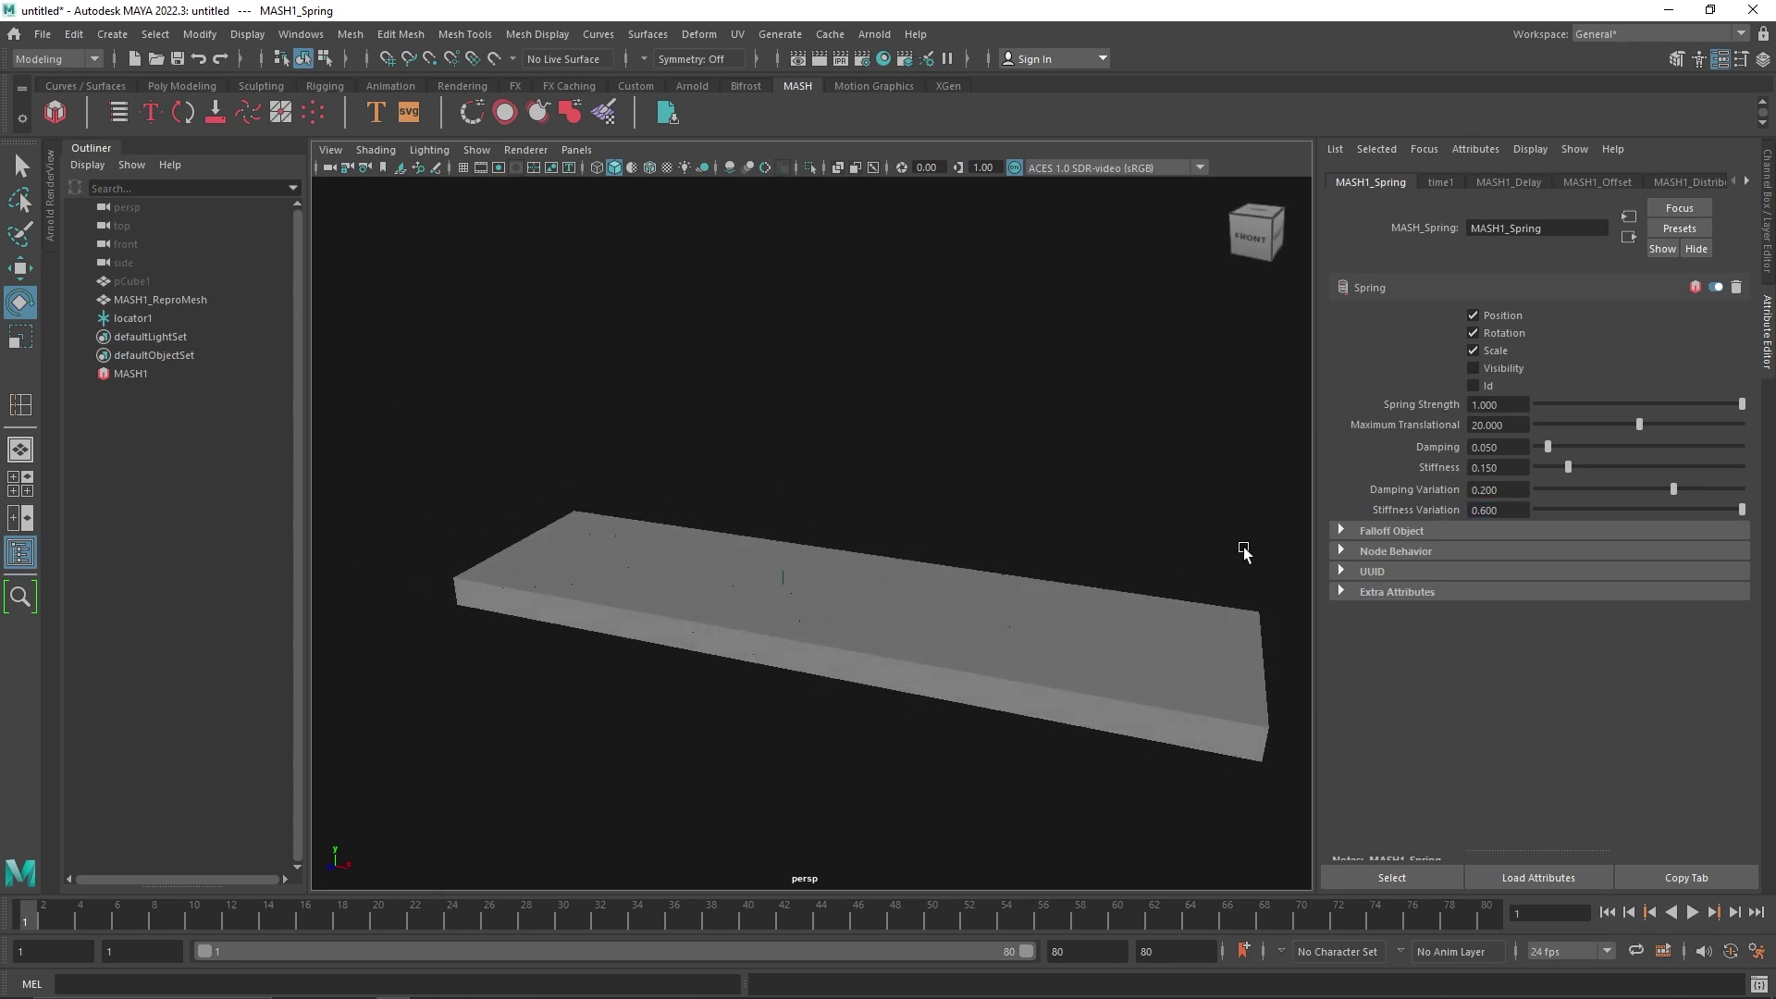
pyautogui.click(1395, 539)
pyautogui.rightClick(1500, 581)
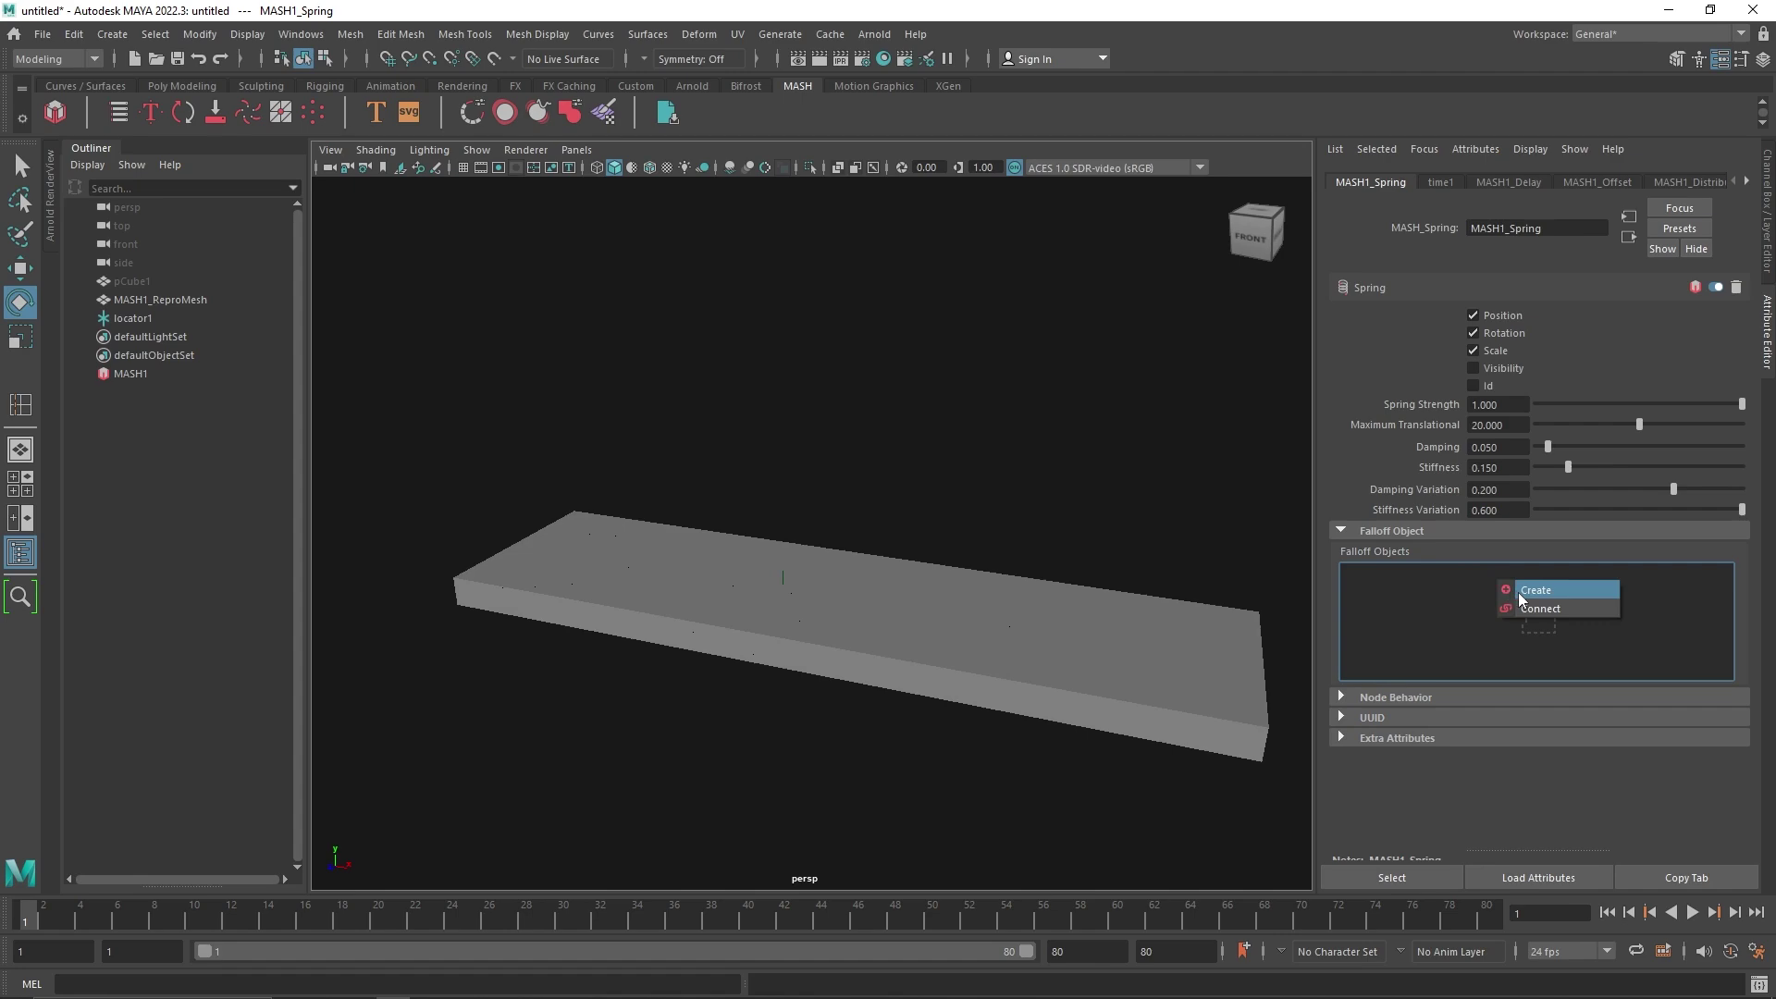
pyautogui.click(1518, 592)
pyautogui.keyDown('alt'); pyautogui.moveTo(1011, 620); pyautogui.dragTo(995, 631); pyautogui.keyUp('alt')
pyautogui.press('w')
pyautogui.moveTo(865, 610); pyautogui.dragTo(946, 640)
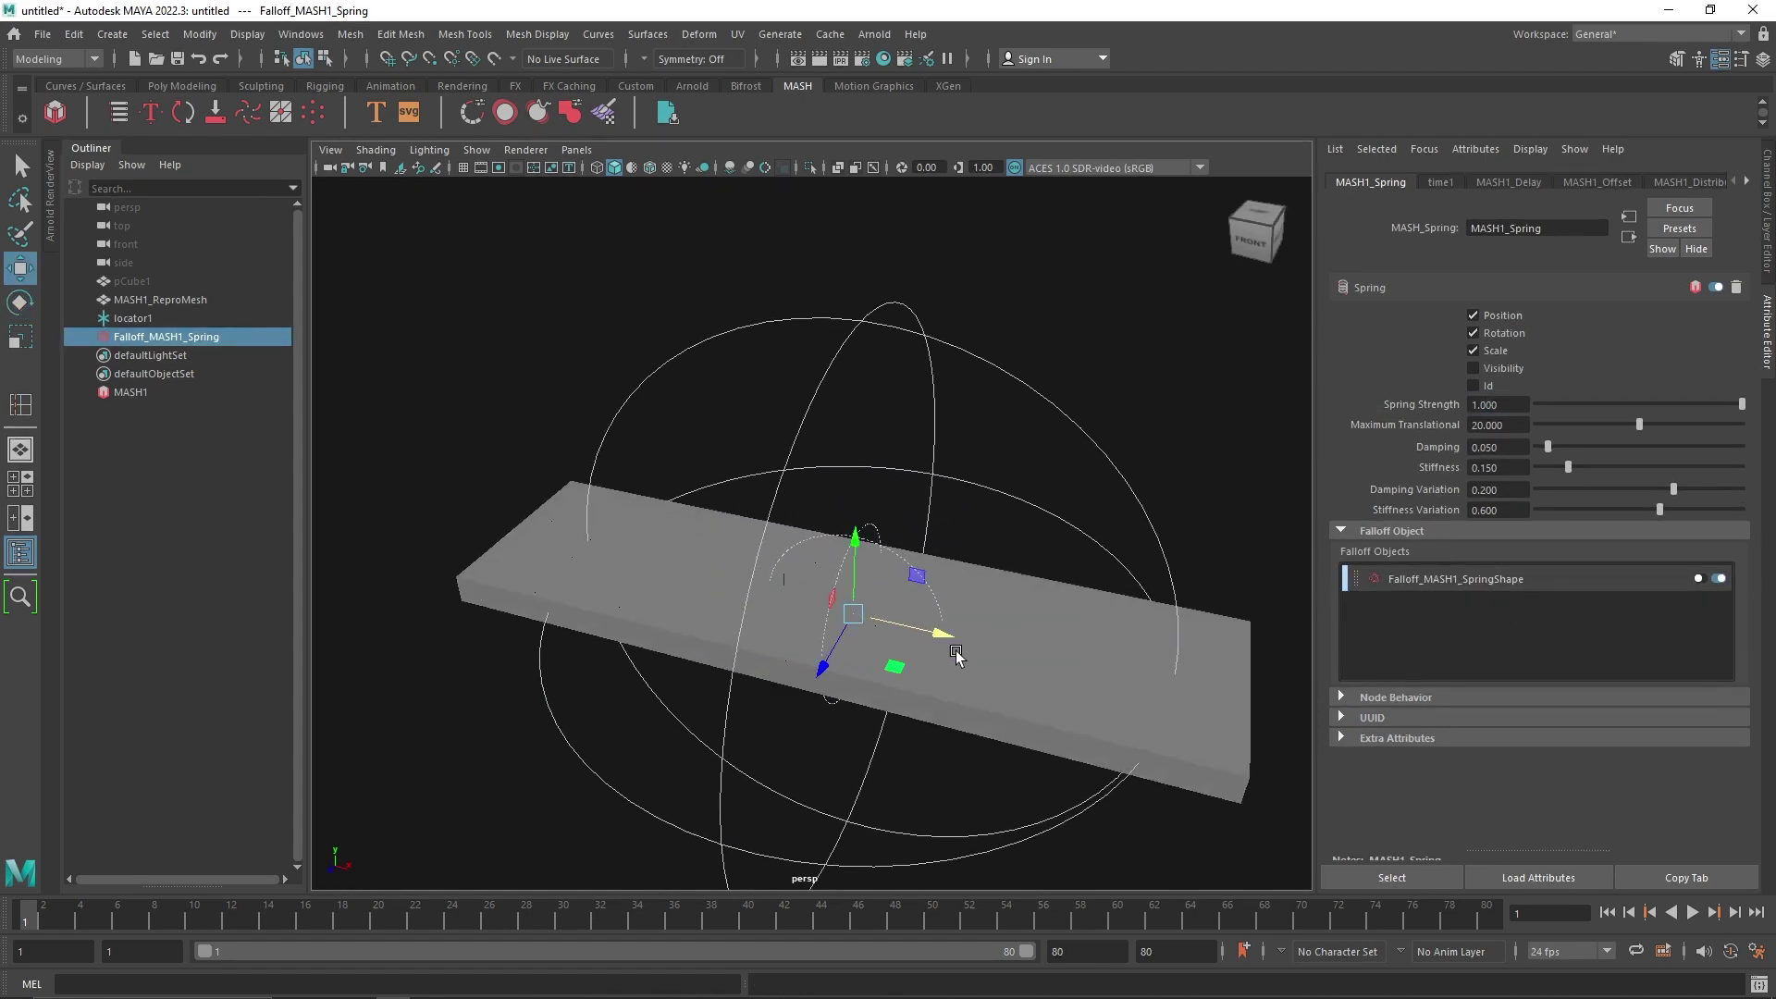
# - Play the animation from different view angles to check how the falloff limits the spring motion along the bars
pyautogui.click(1692, 912)
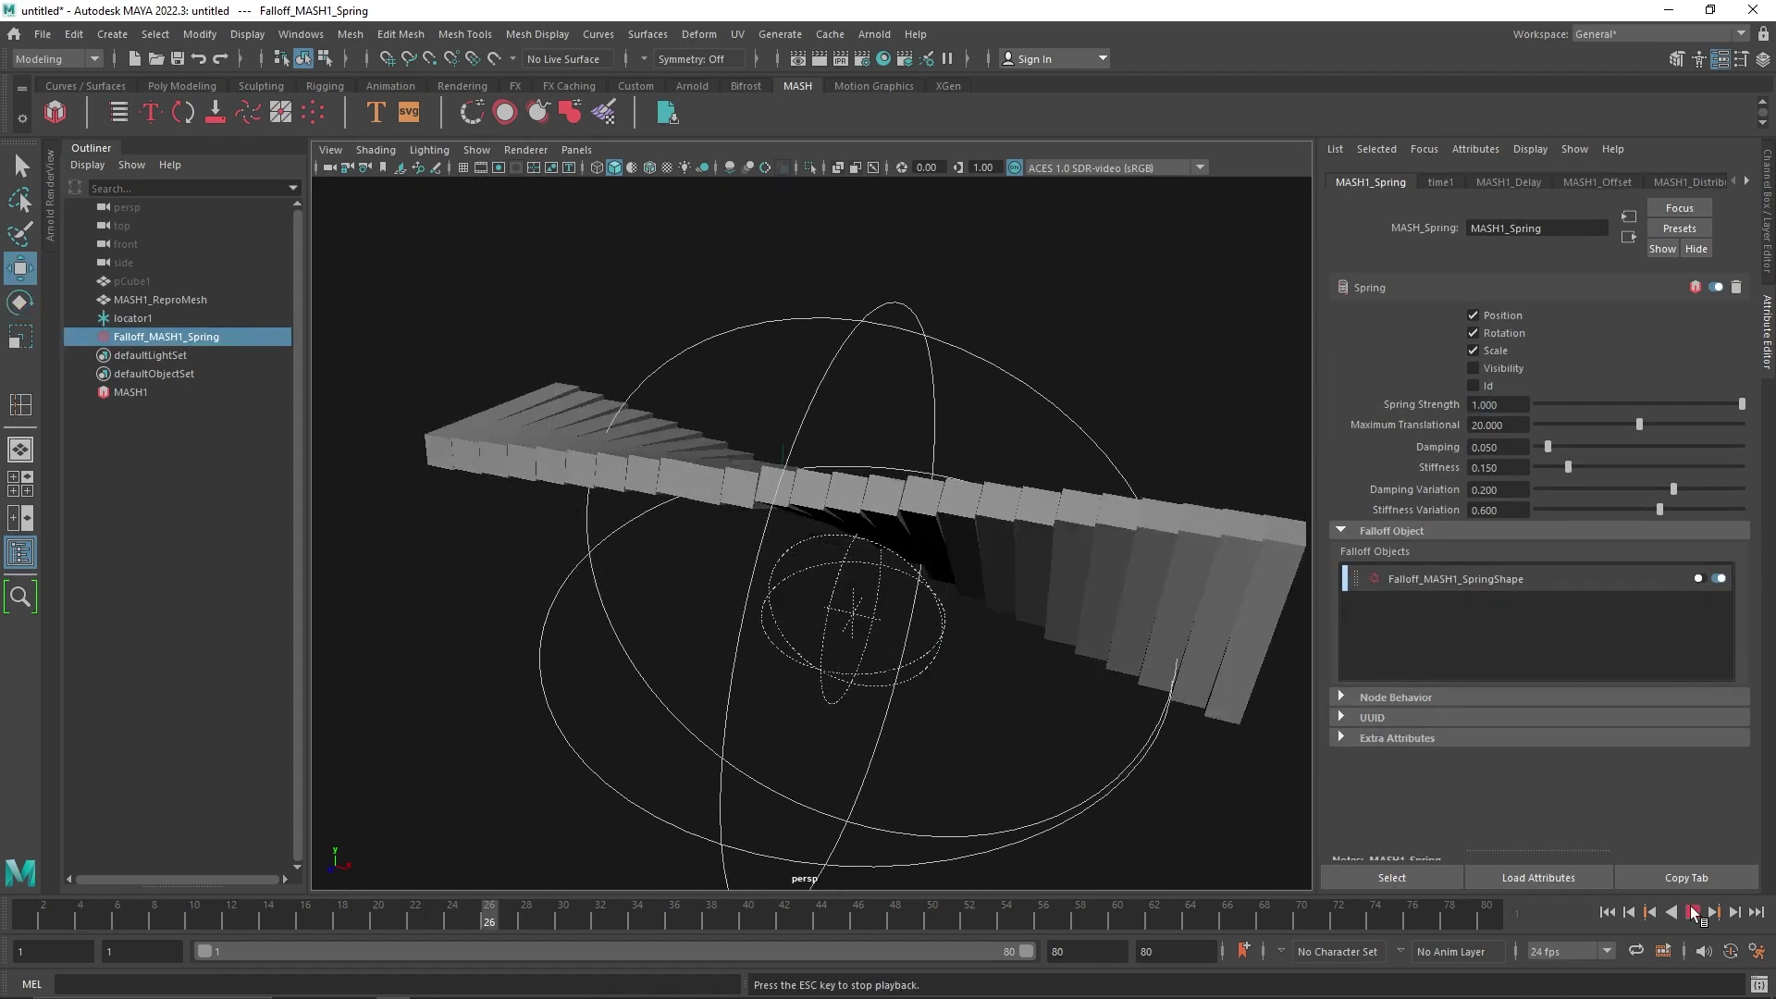
pyautogui.click(1692, 912)
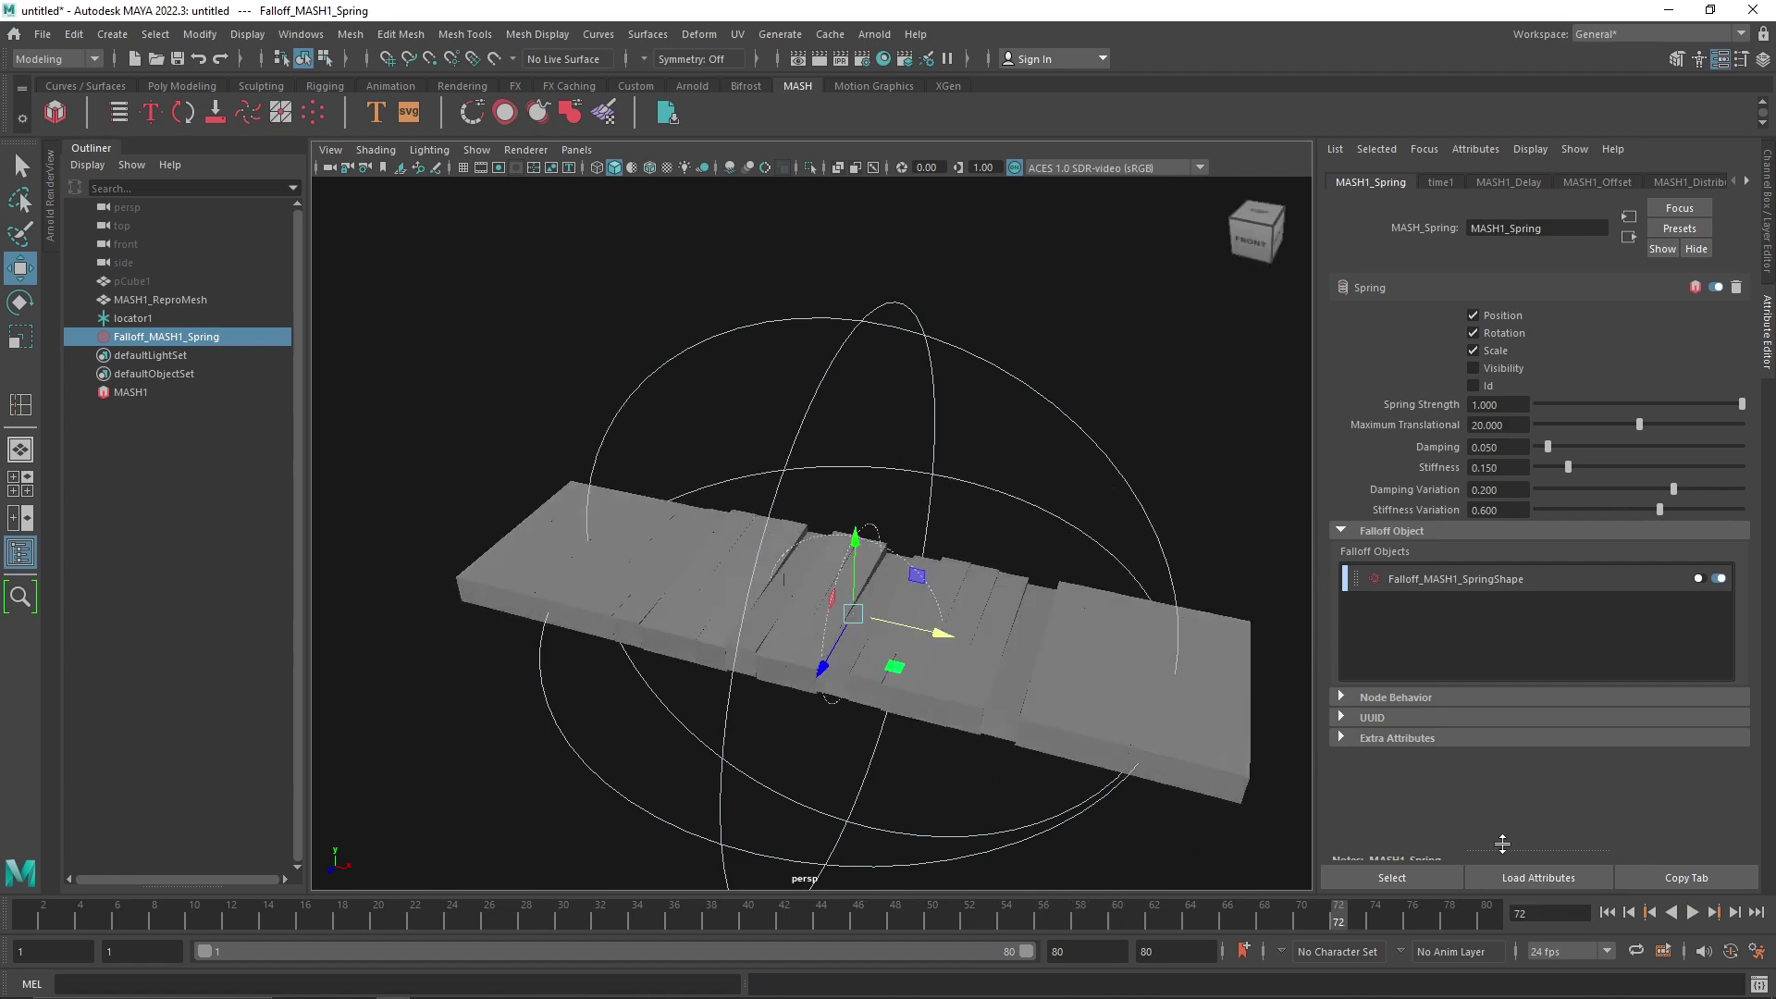
pyautogui.keyDown('alt'); pyautogui.moveTo(1034, 729); pyautogui.dragTo(1021, 648); pyautogui.keyUp('alt')
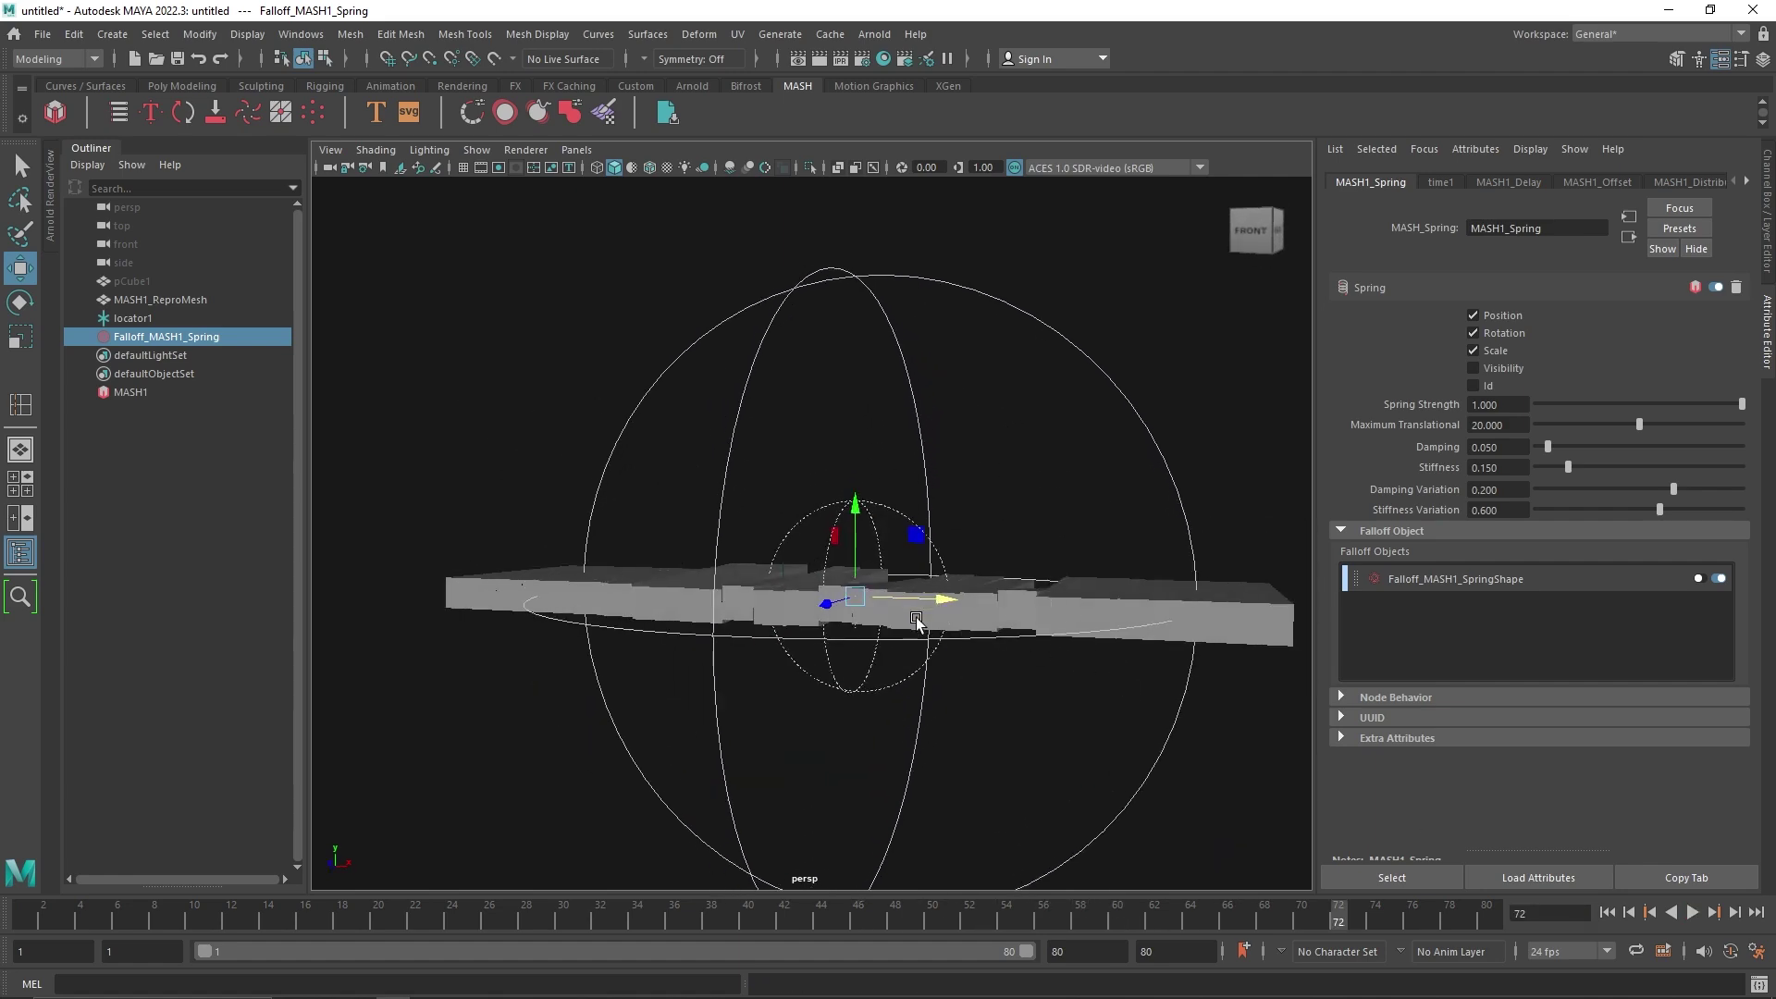
pyautogui.keyDown('alt'); pyautogui.moveTo(919, 614); pyautogui.dragTo(812, 583); pyautogui.keyUp('alt')
pyautogui.click(1693, 912)
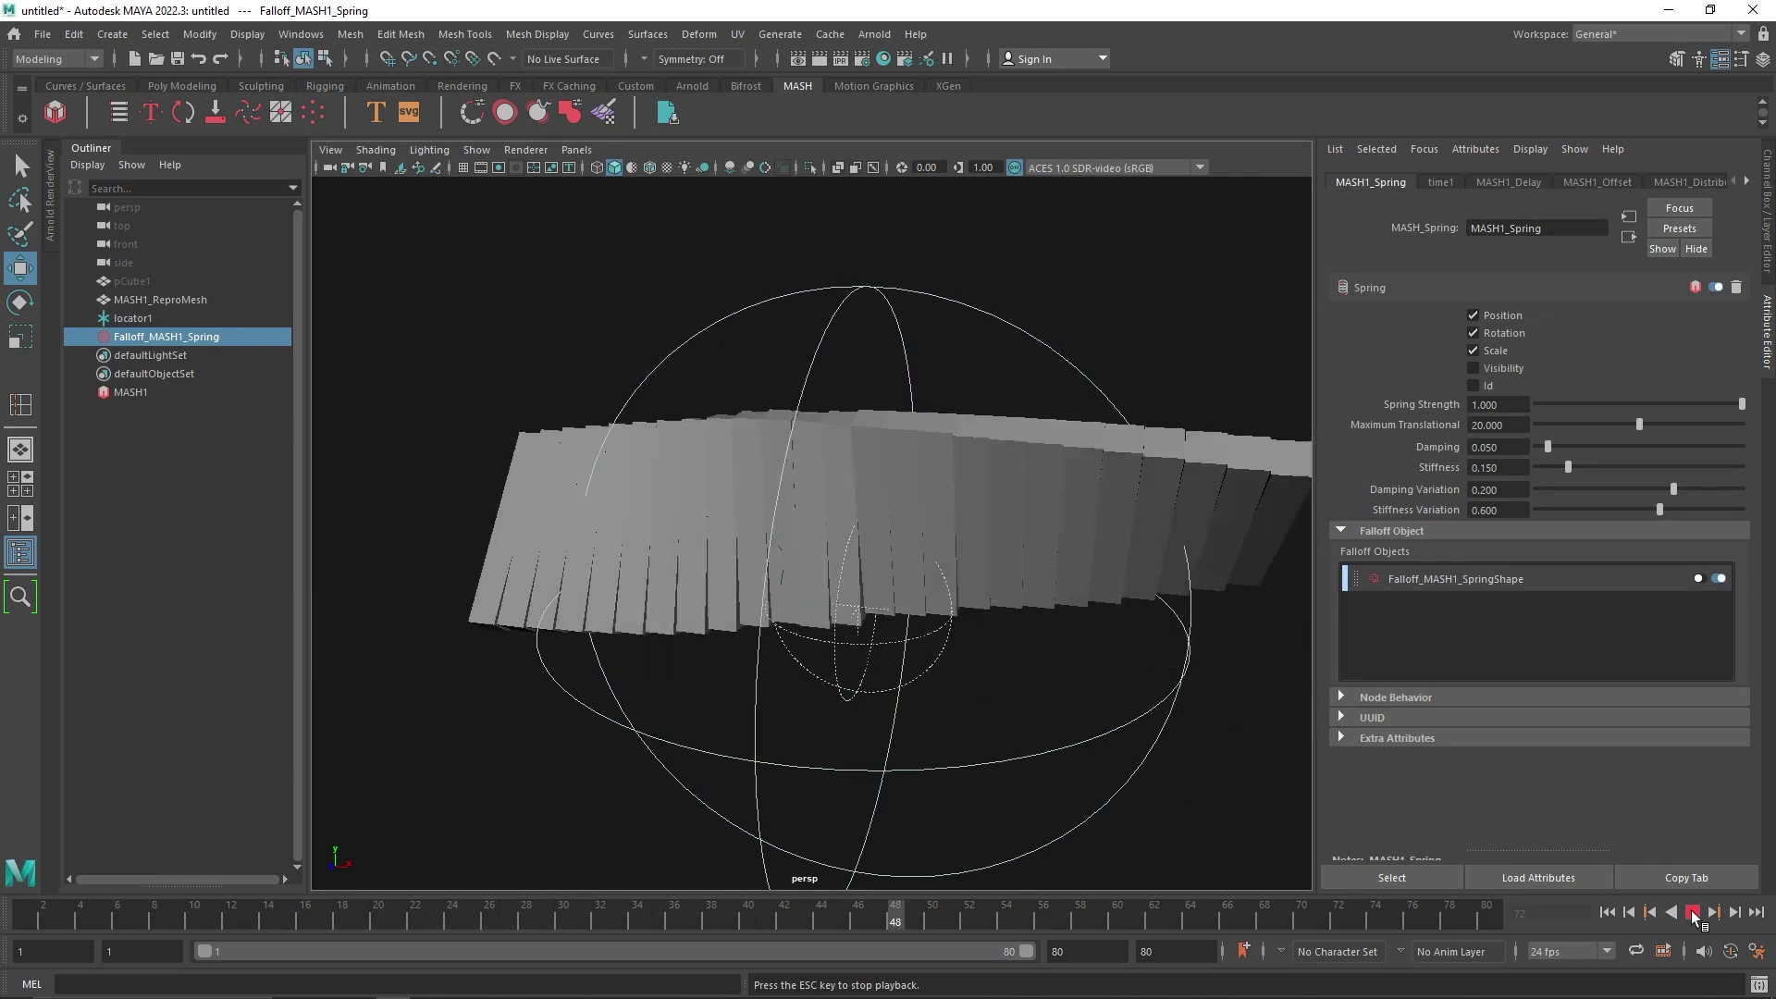
pyautogui.click(1693, 912)
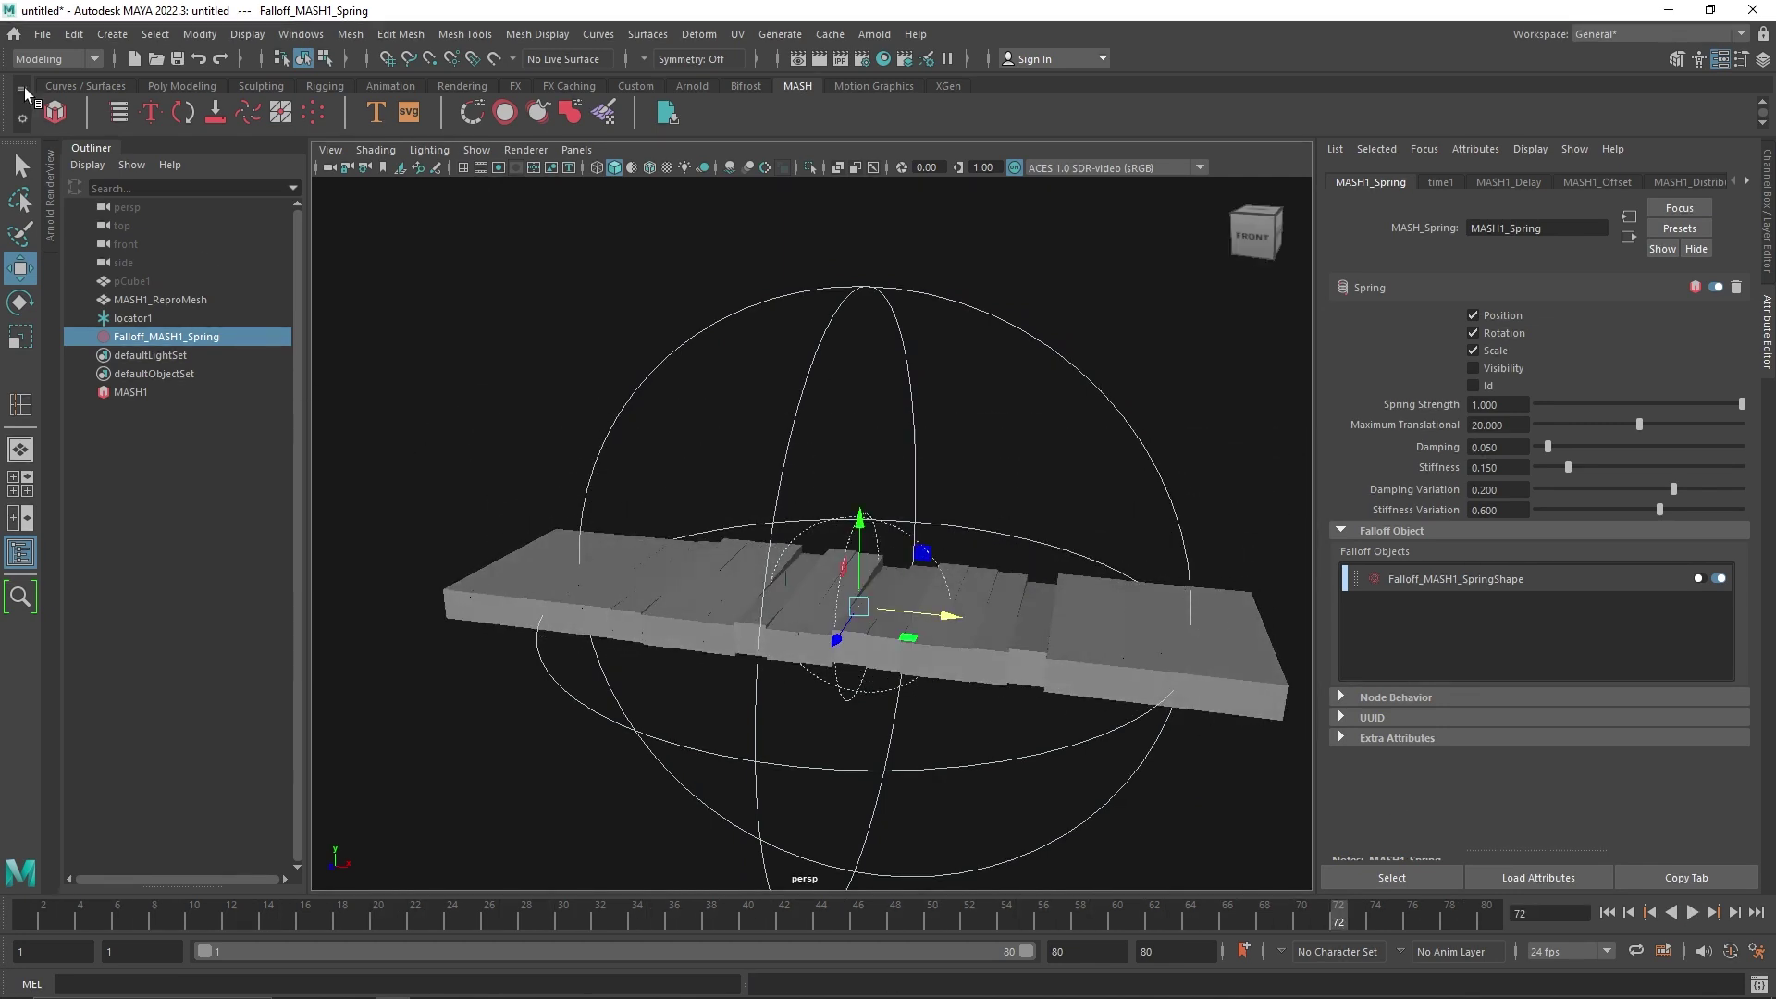
# - Select the MASH1 network to access its available nodes
pyautogui.click(162, 374)
pyautogui.click(156, 386)
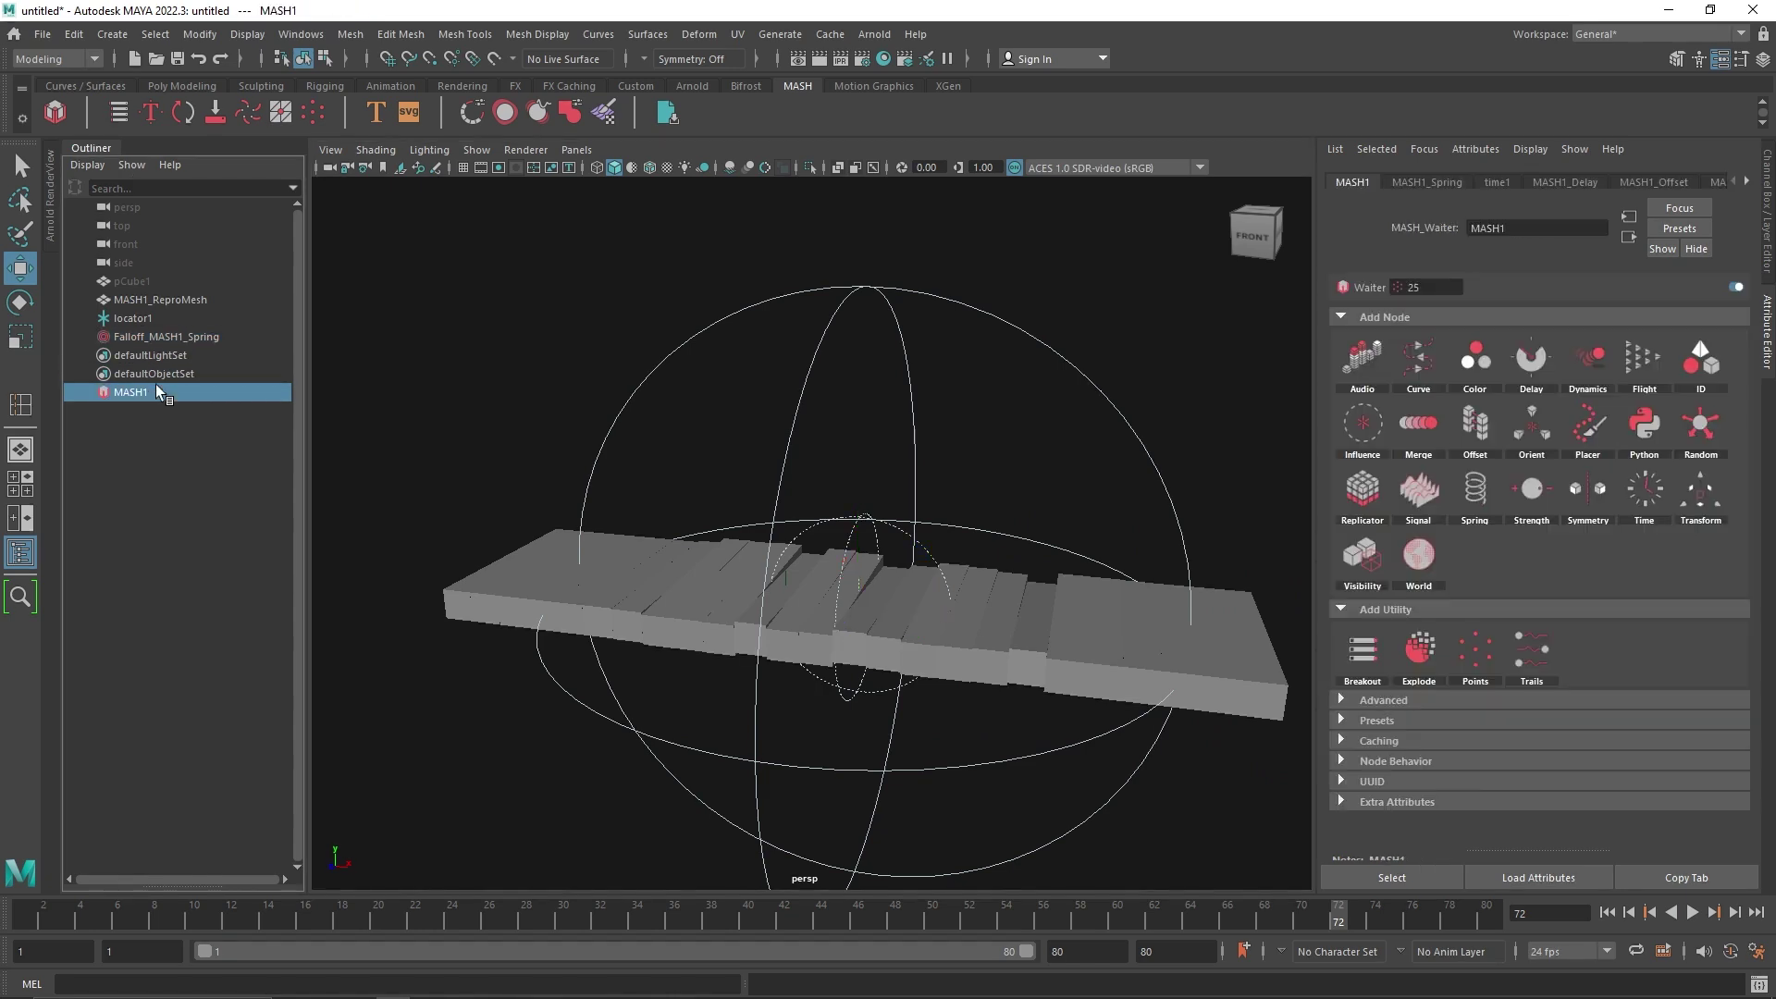
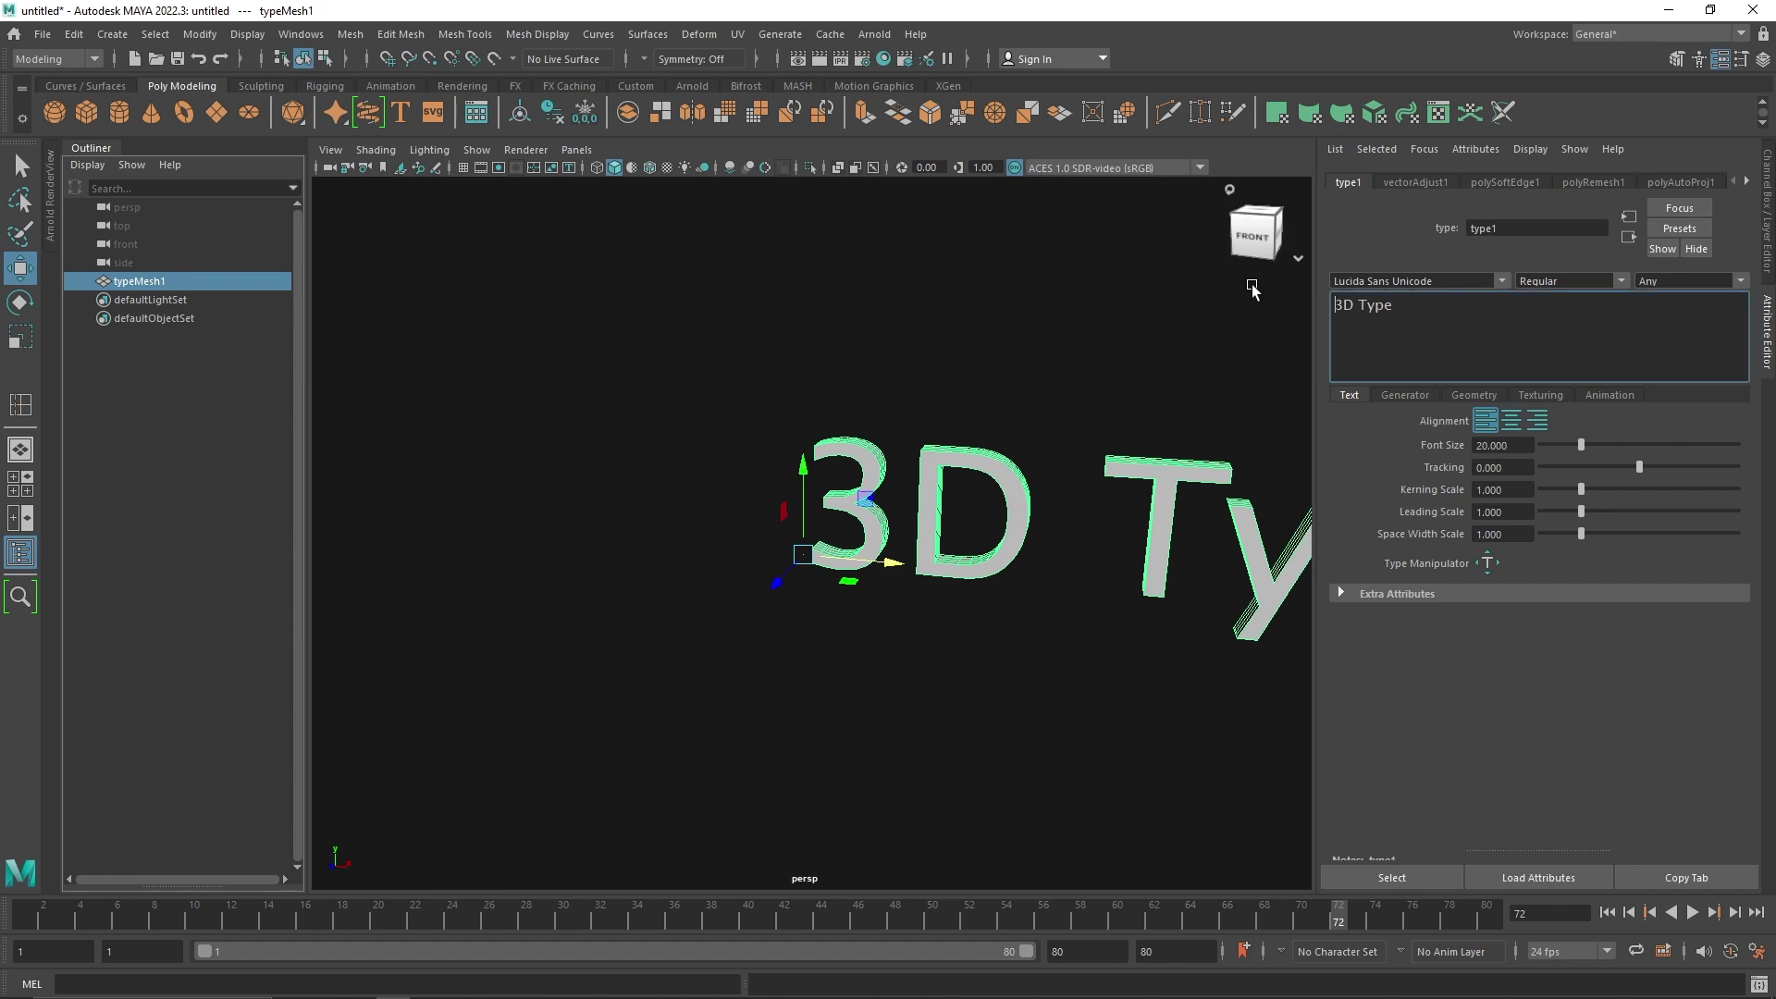
# - Replace the default 3D type text with IZANAGI and centre its alignment
pyautogui.hotkey('ctrl', 'a')
pyautogui.write('INZ')
pyautogui.press('BackSpace')
pyautogui.press('BackSpace')
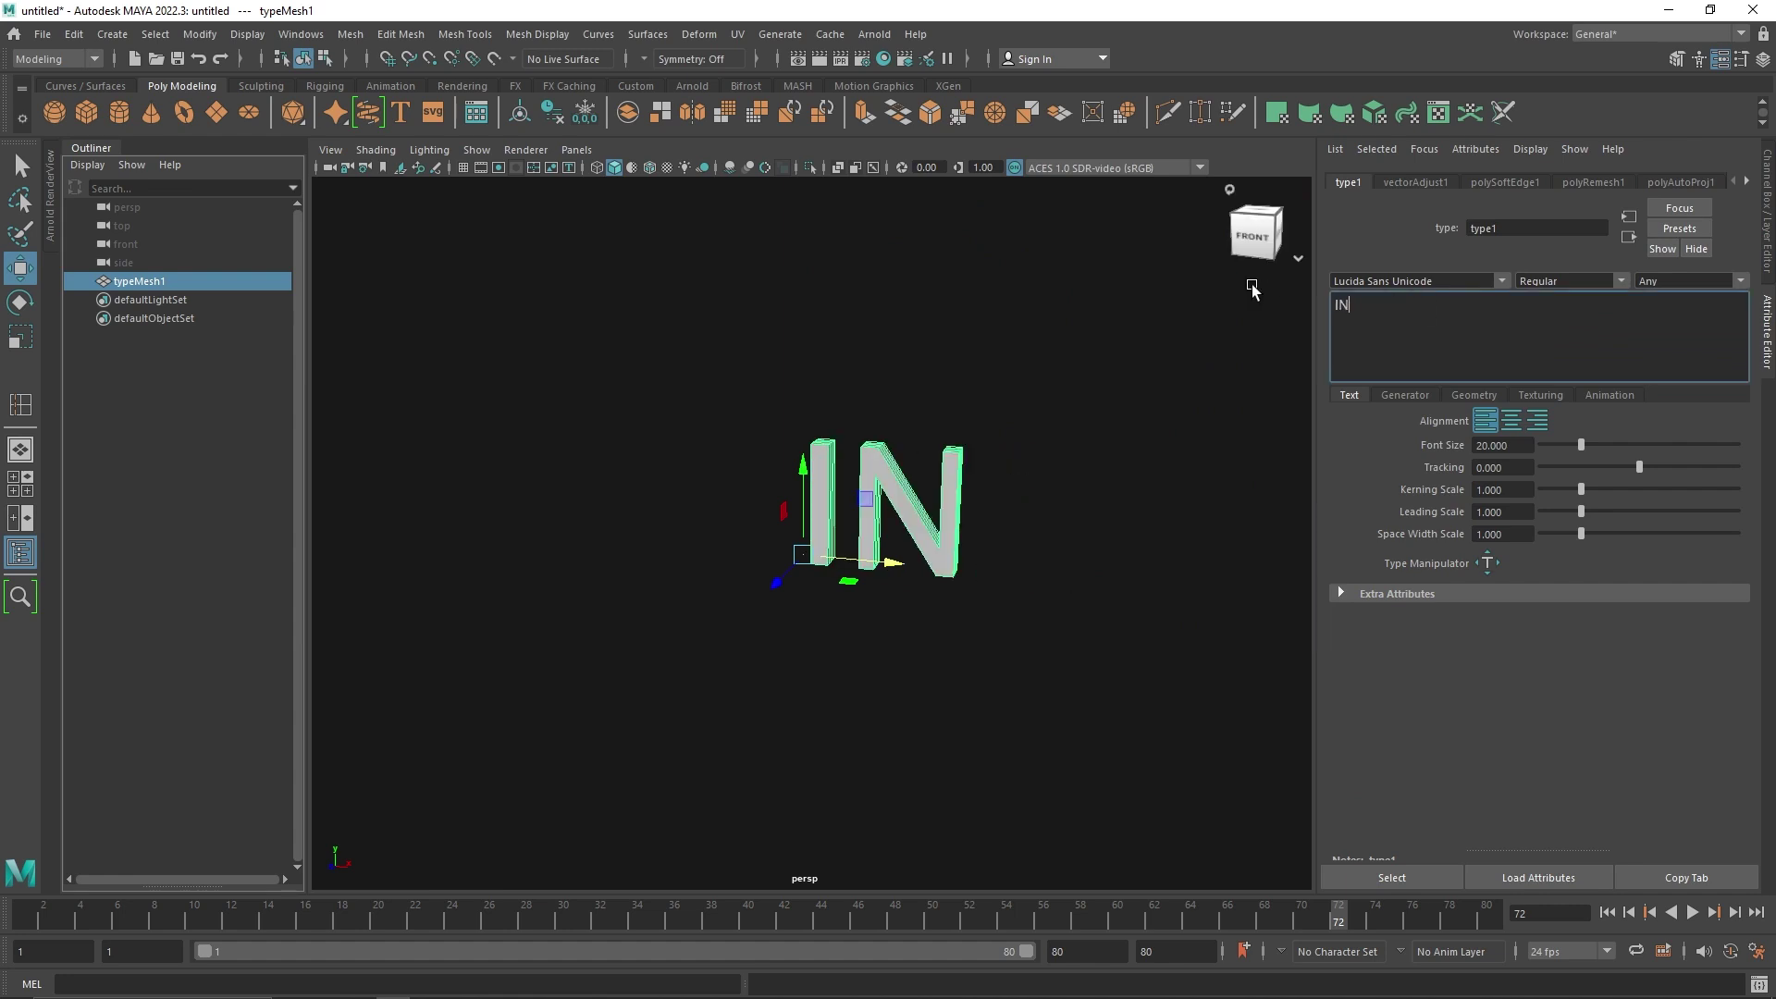
pyautogui.write('ZANAG')
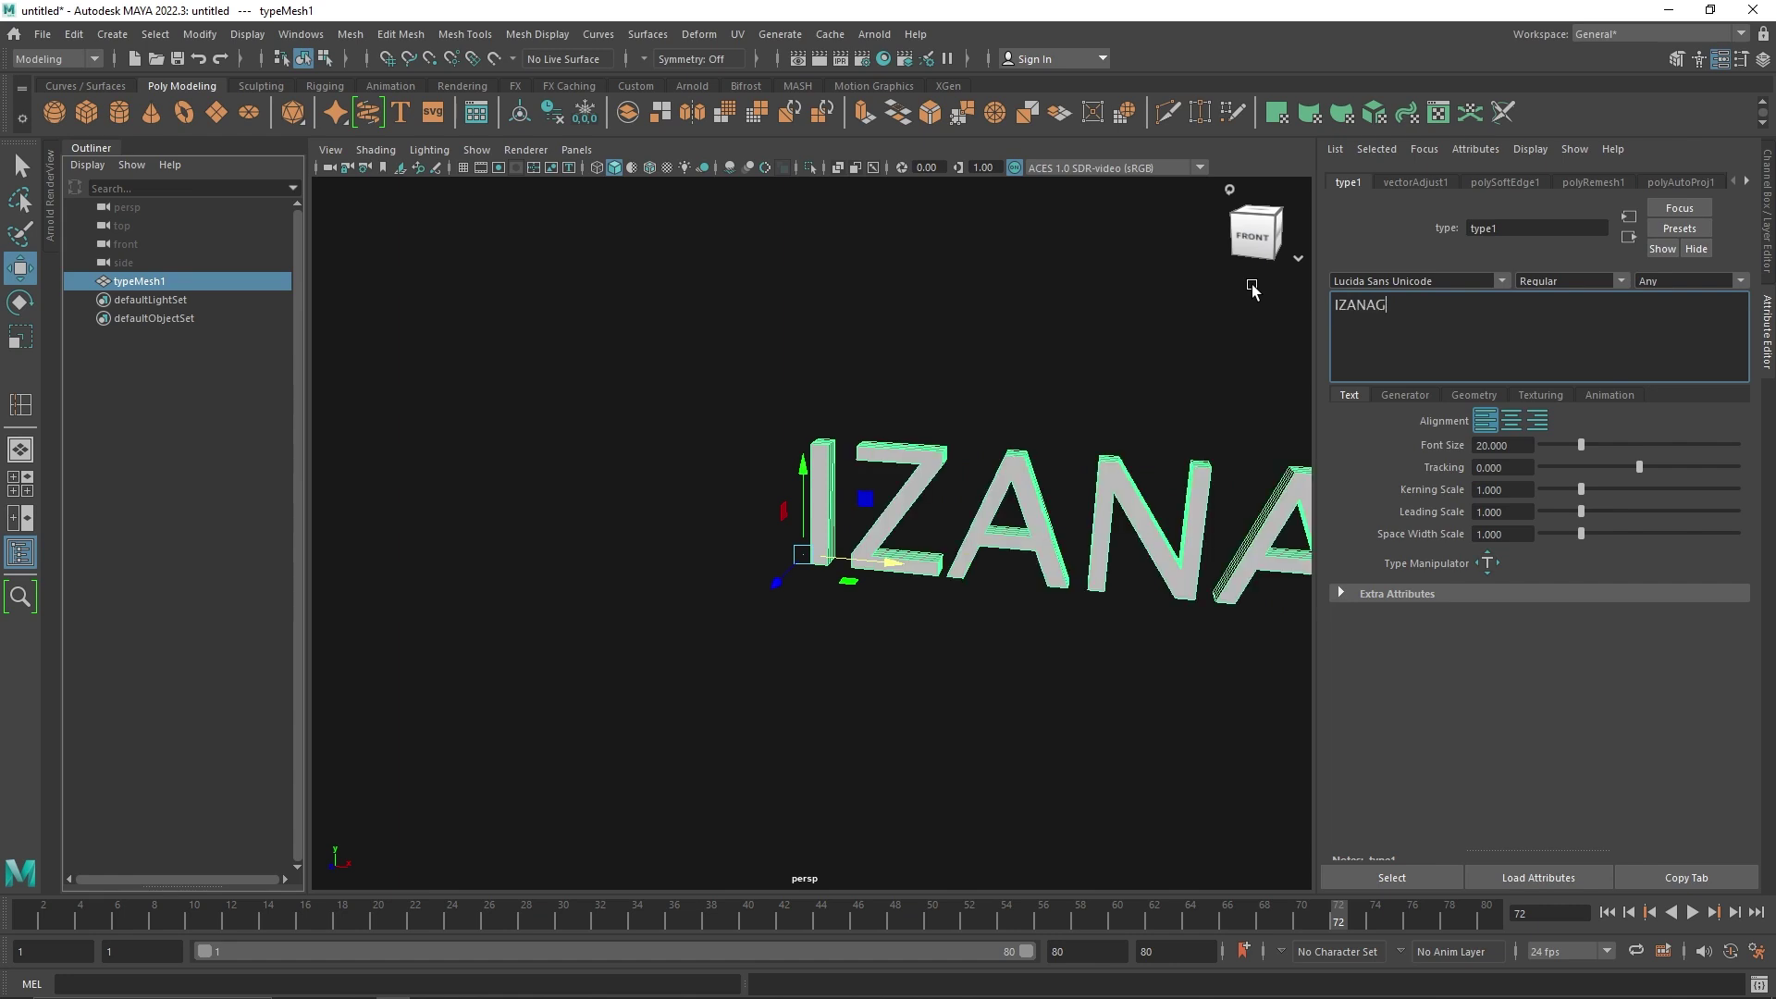
pyautogui.write('I')
pyautogui.click(1511, 421)
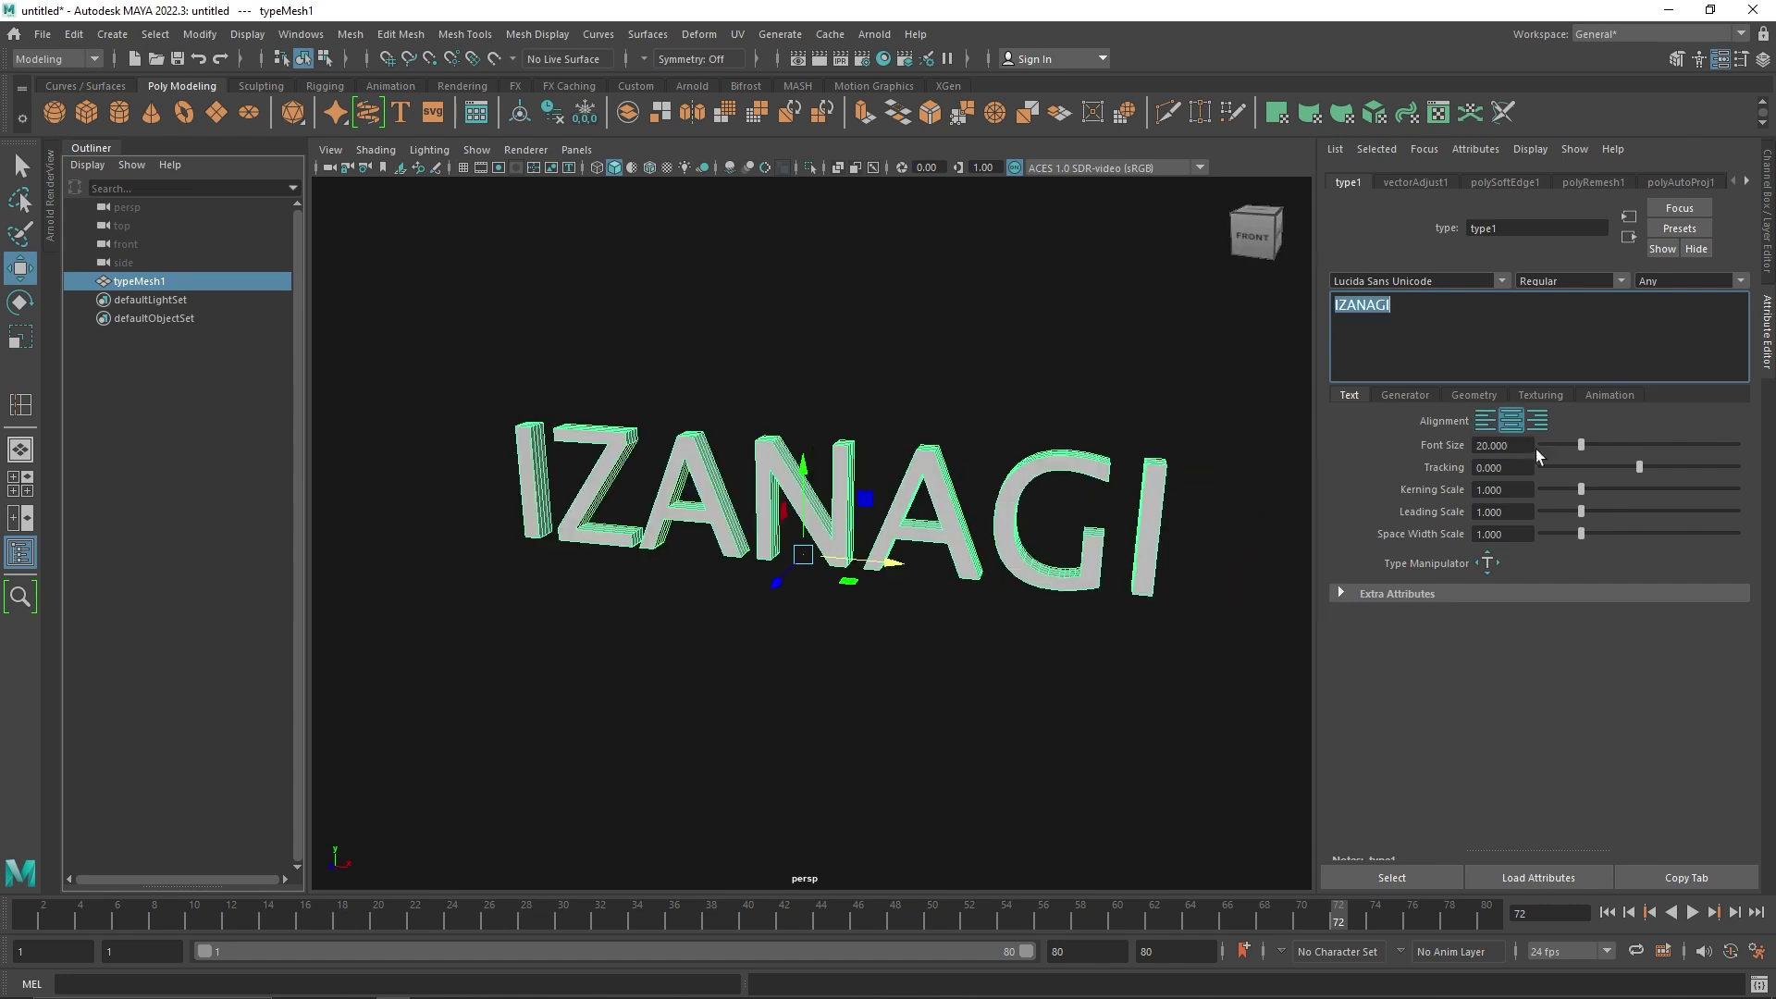
# - Set the font size of the IZANAGI text to 6
pyautogui.moveTo(1581, 445); pyautogui.dragTo(1483, 446)
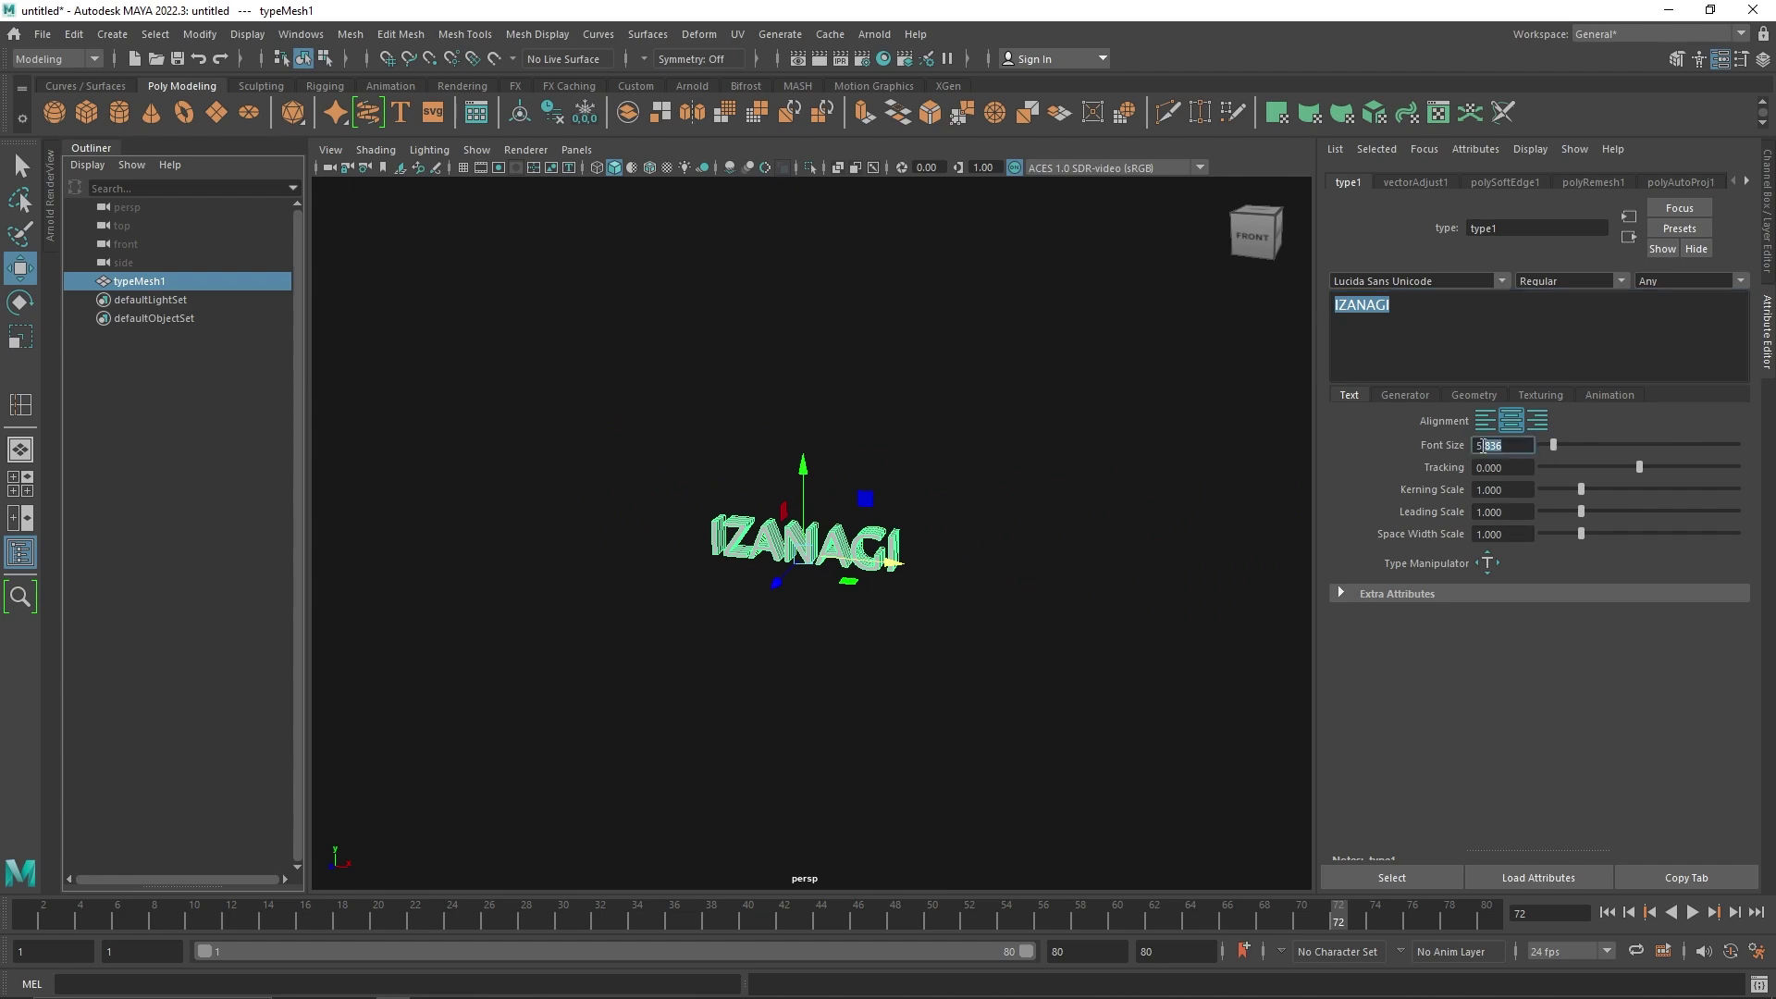
pyautogui.write('6')
pyautogui.press('Tab')
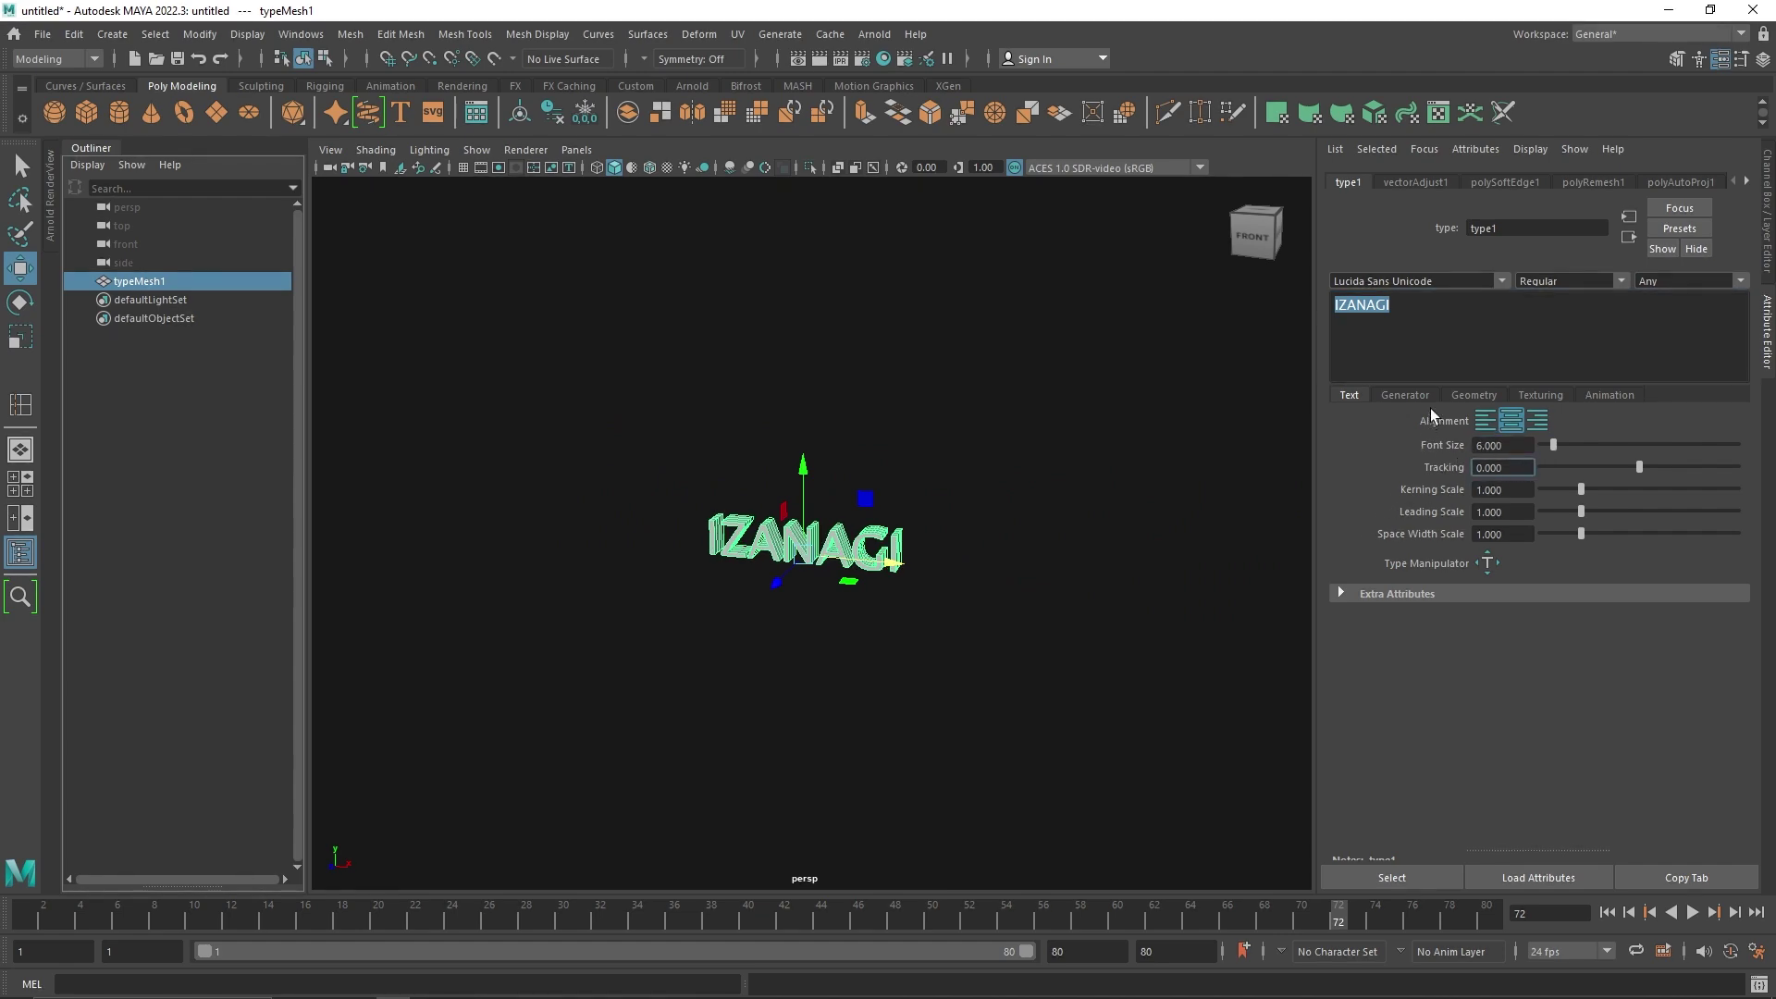
# - Adjust the text geometry to Curve Resolution 8, 2 Extrude Divisions and an Extrude Distance of 0.788
pyautogui.click(1471, 395)
pyautogui.scroll(8, 984, 527)
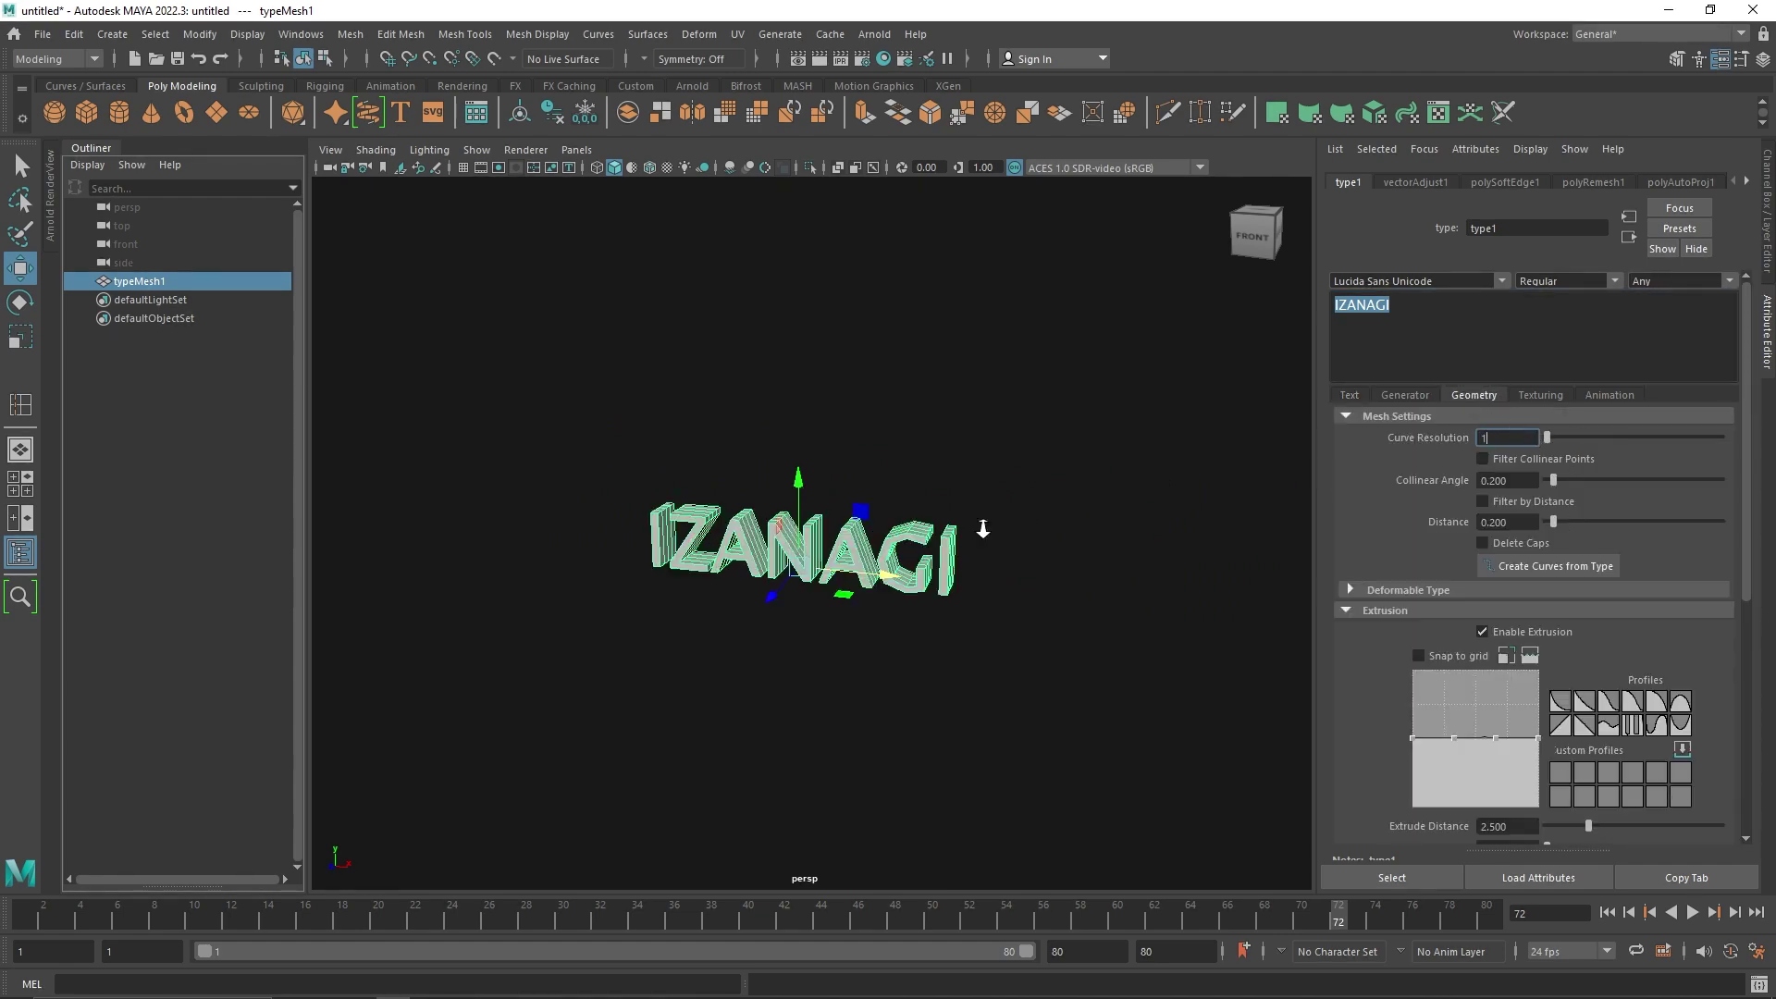
pyautogui.keyDown('alt'); pyautogui.moveTo(983, 528); pyautogui.dragTo(898, 563); pyautogui.keyUp('alt')
pyautogui.keyDown('alt'); pyautogui.moveTo(937, 555); pyautogui.dragTo(946, 536, button='middle'); pyautogui.keyUp('alt')
pyautogui.moveTo(1546, 438); pyautogui.dragTo(1689, 444)
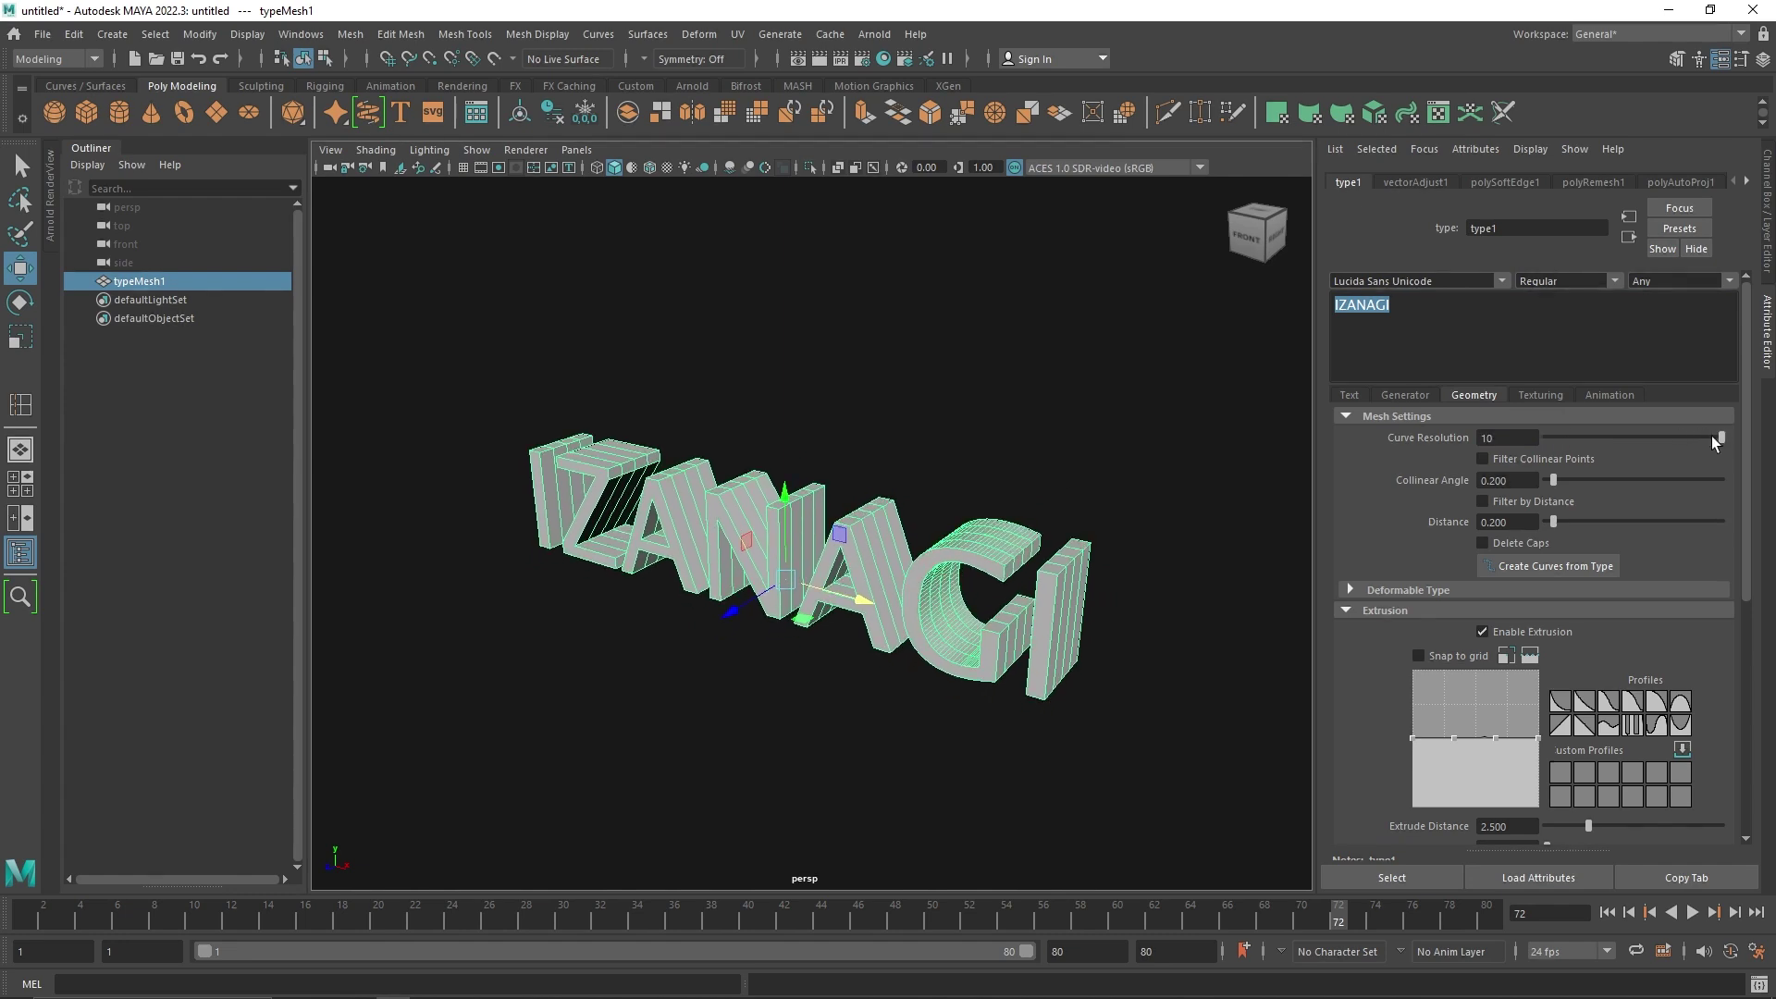
pyautogui.scroll(-3, 1564, 546)
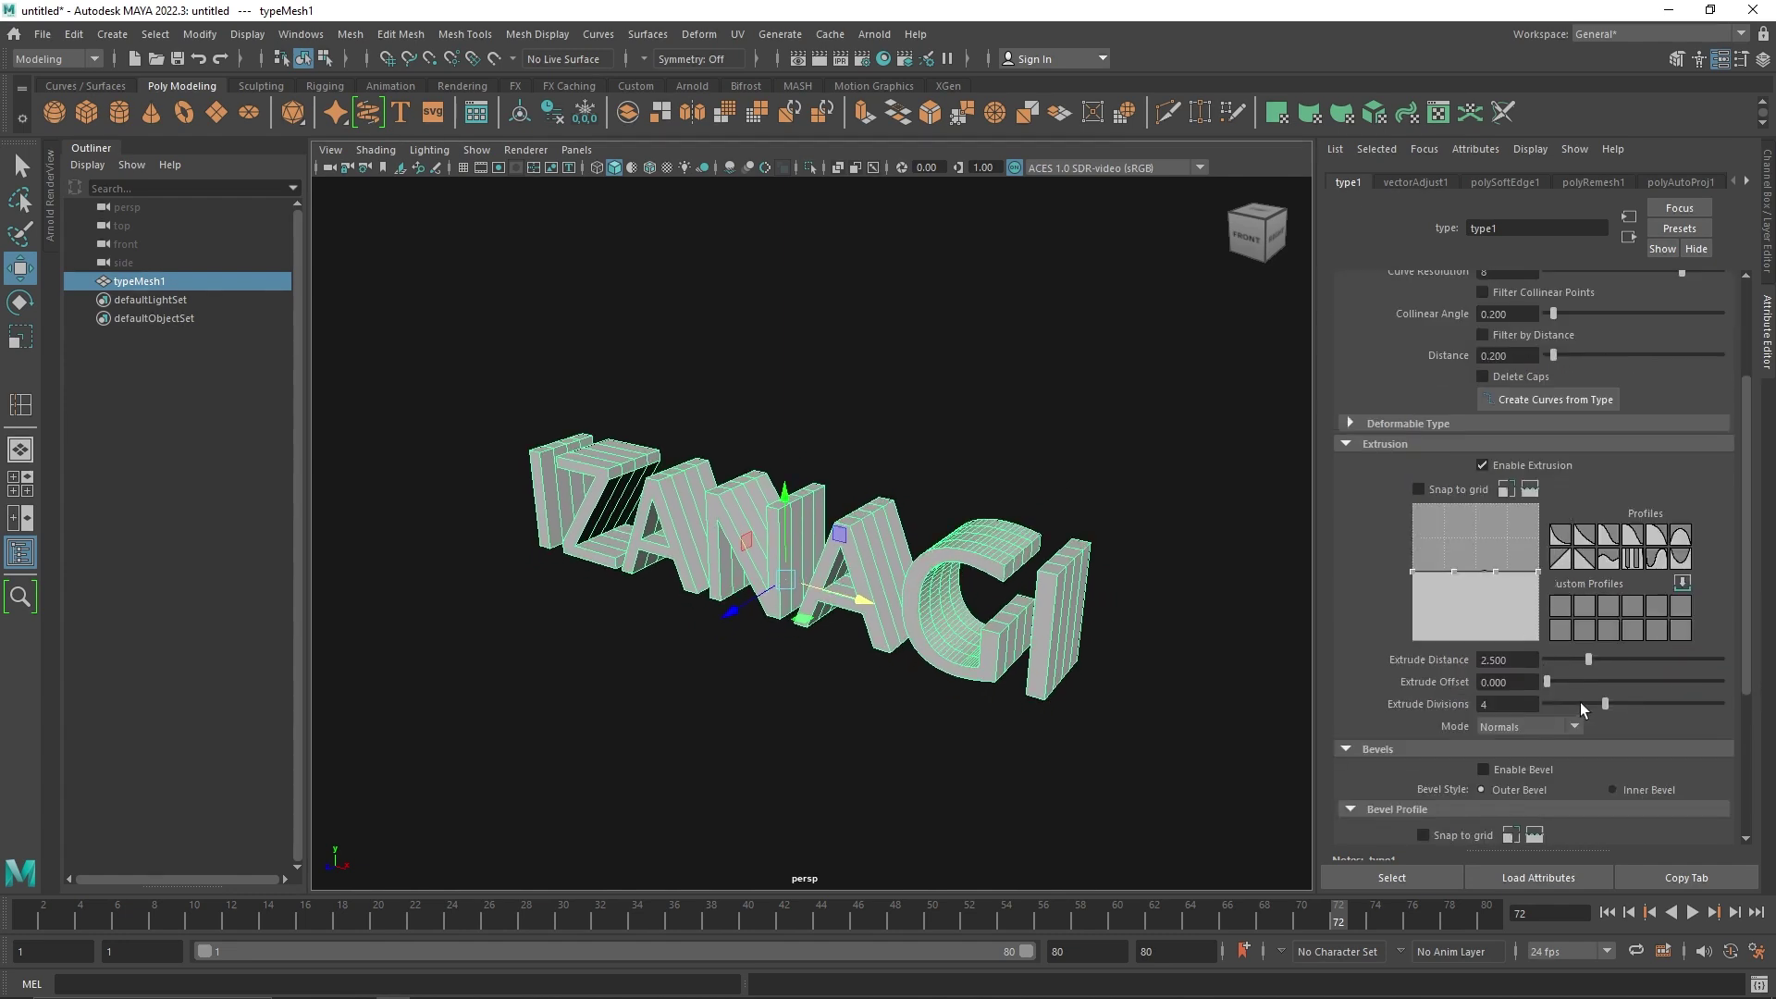
pyautogui.moveTo(1582, 708); pyautogui.dragTo(1561, 664)
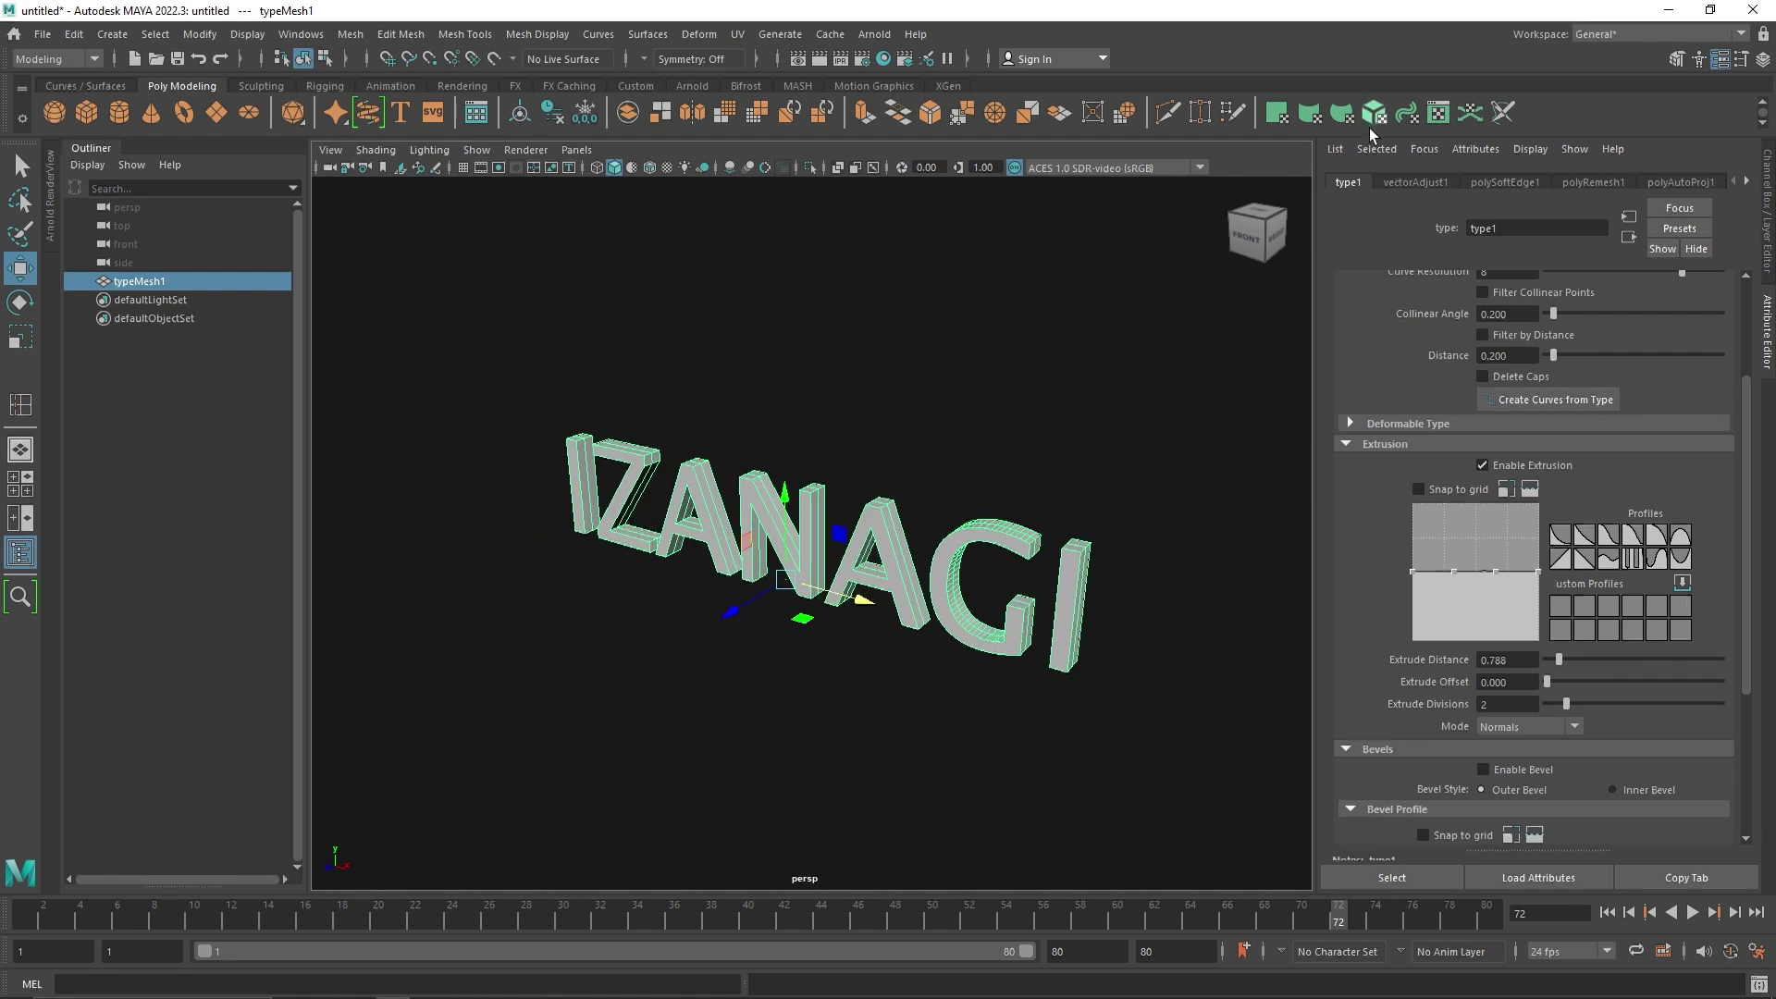
# - Set the font size of the IZANAGI text to 8
pyautogui.scroll(3, 1404, 301)
pyautogui.click(1352, 395)
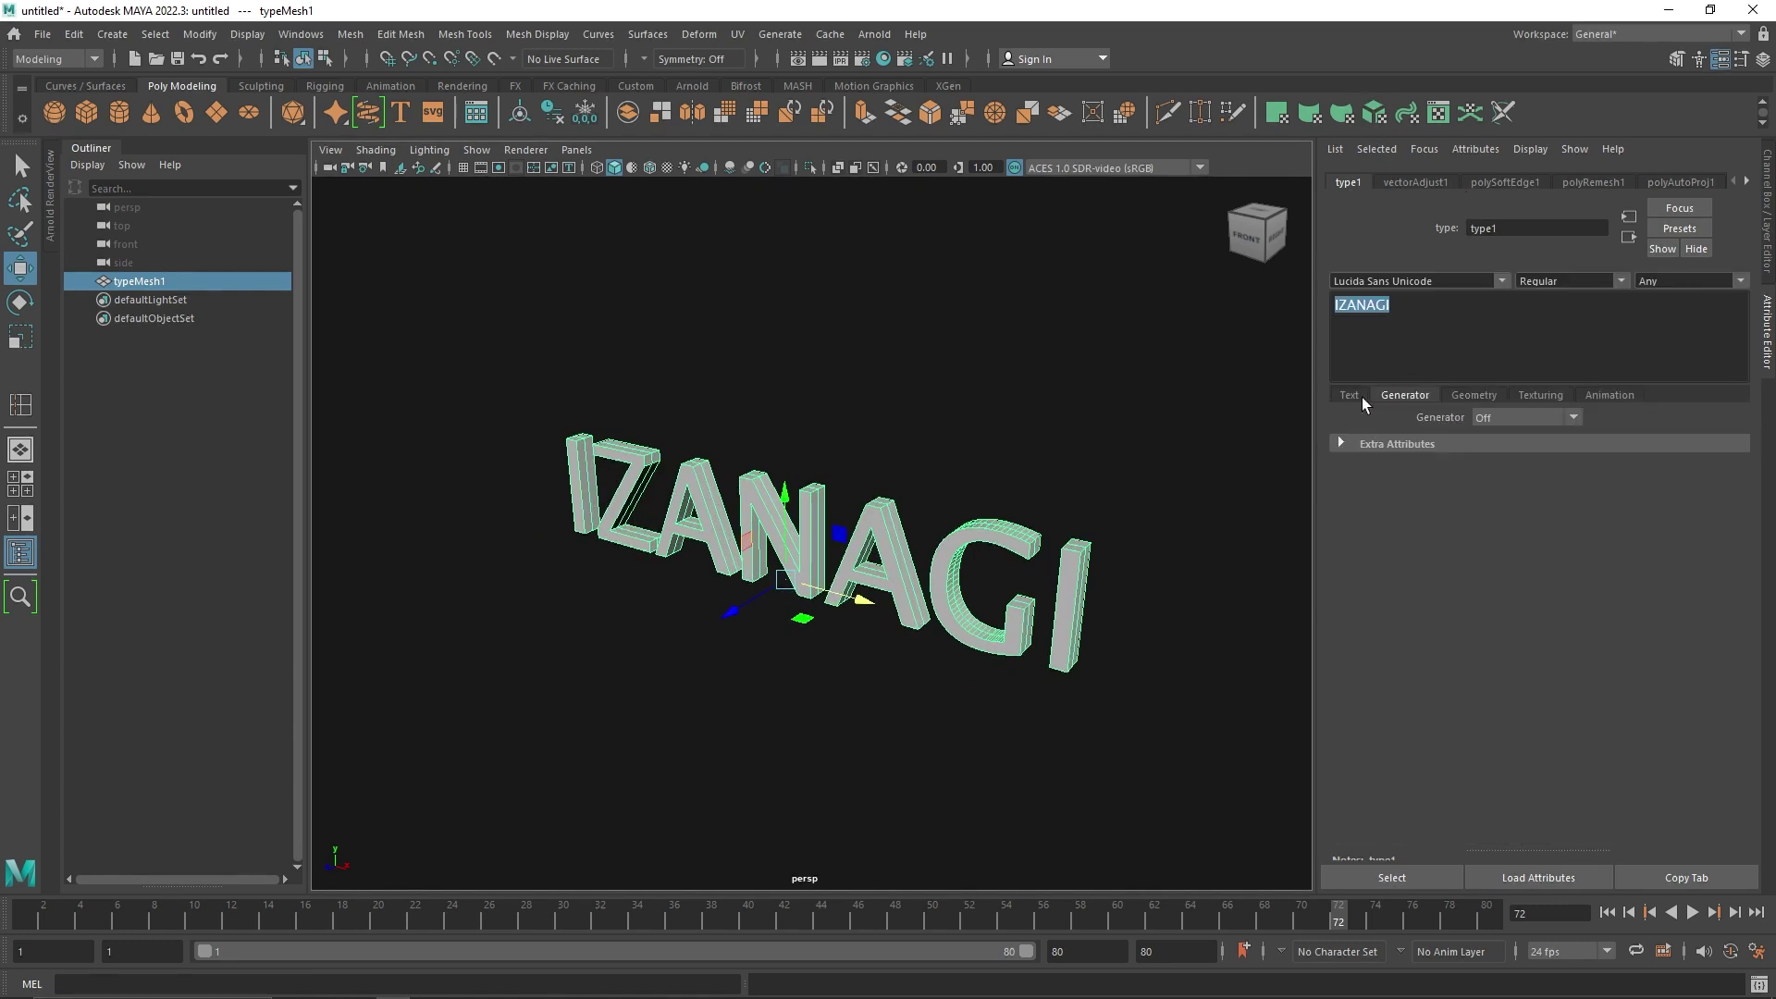
pyautogui.write('8')
pyautogui.press('Return')
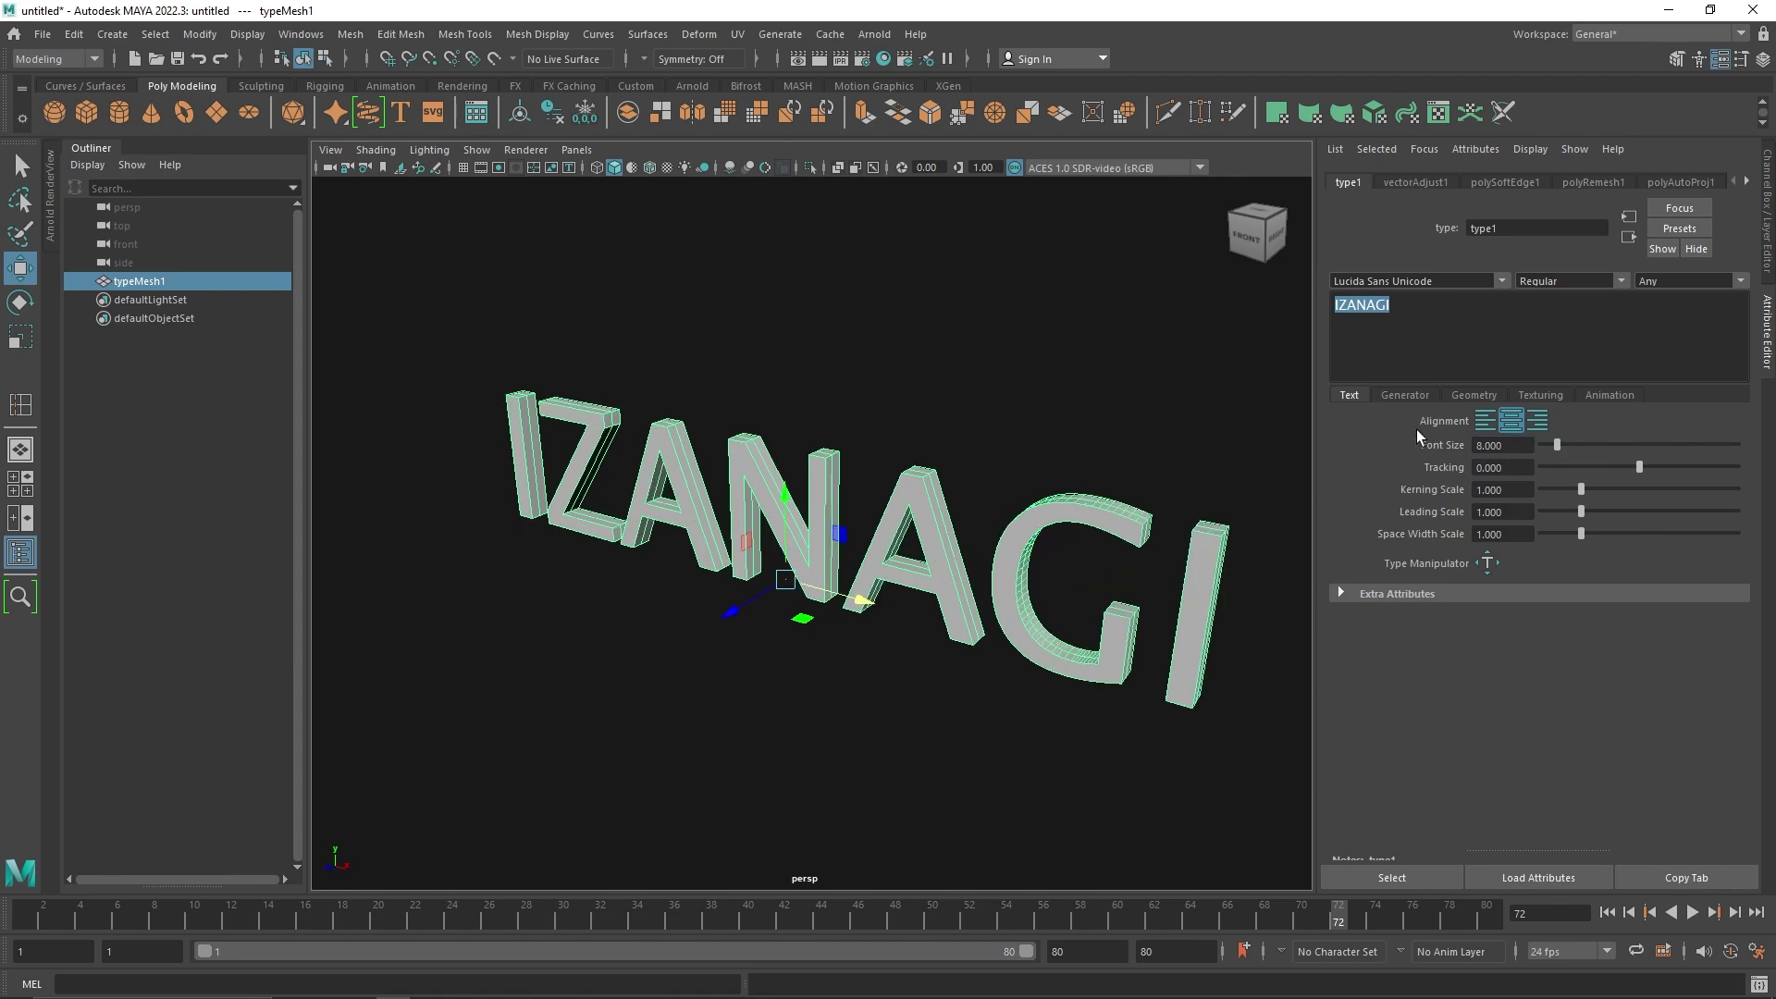
pyautogui.keyDown('alt'); pyautogui.moveTo(759, 515); pyautogui.dragTo(796, 500); pyautogui.keyUp('alt')
pyautogui.scroll(-3, 795, 500)
pyautogui.keyDown('alt'); pyautogui.moveTo(1064, 439); pyautogui.dragTo(997, 467); pyautogui.keyUp('alt')
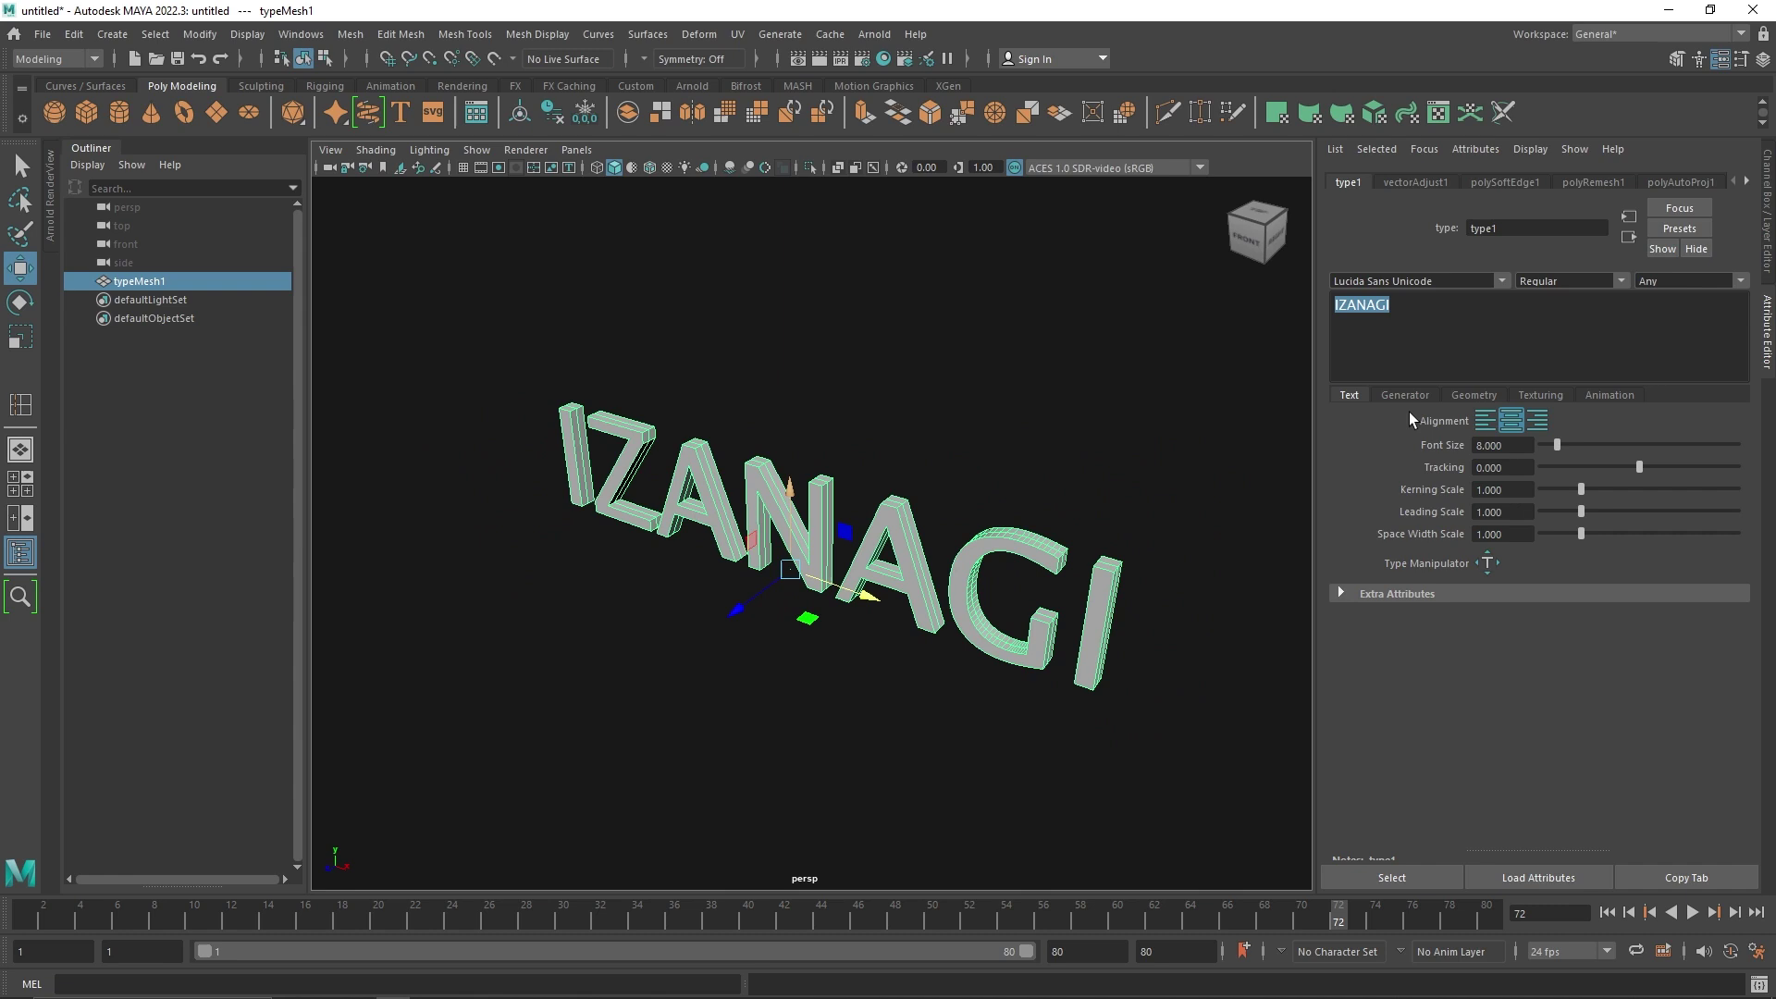
# - Try Montserrat and Montserrat ExtraBold as the font of the IZANAGI text
pyautogui.click(1501, 280)
pyautogui.scroll(-10, 1425, 407)
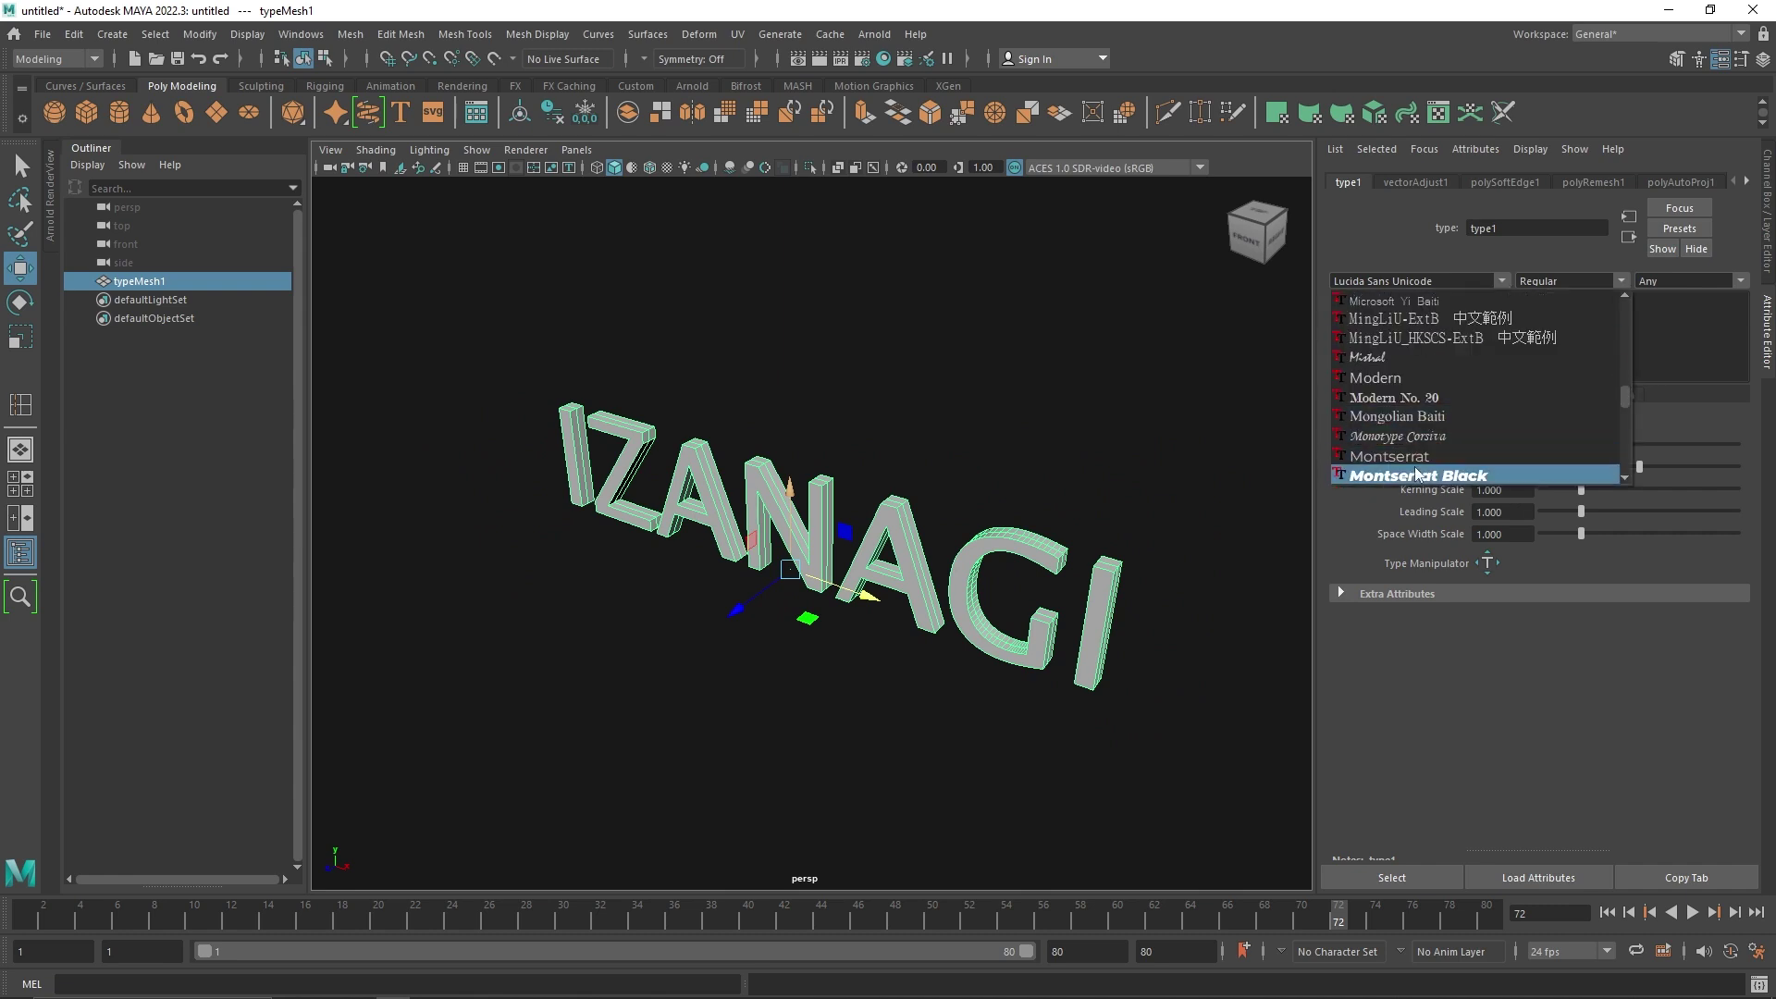
pyautogui.click(1412, 455)
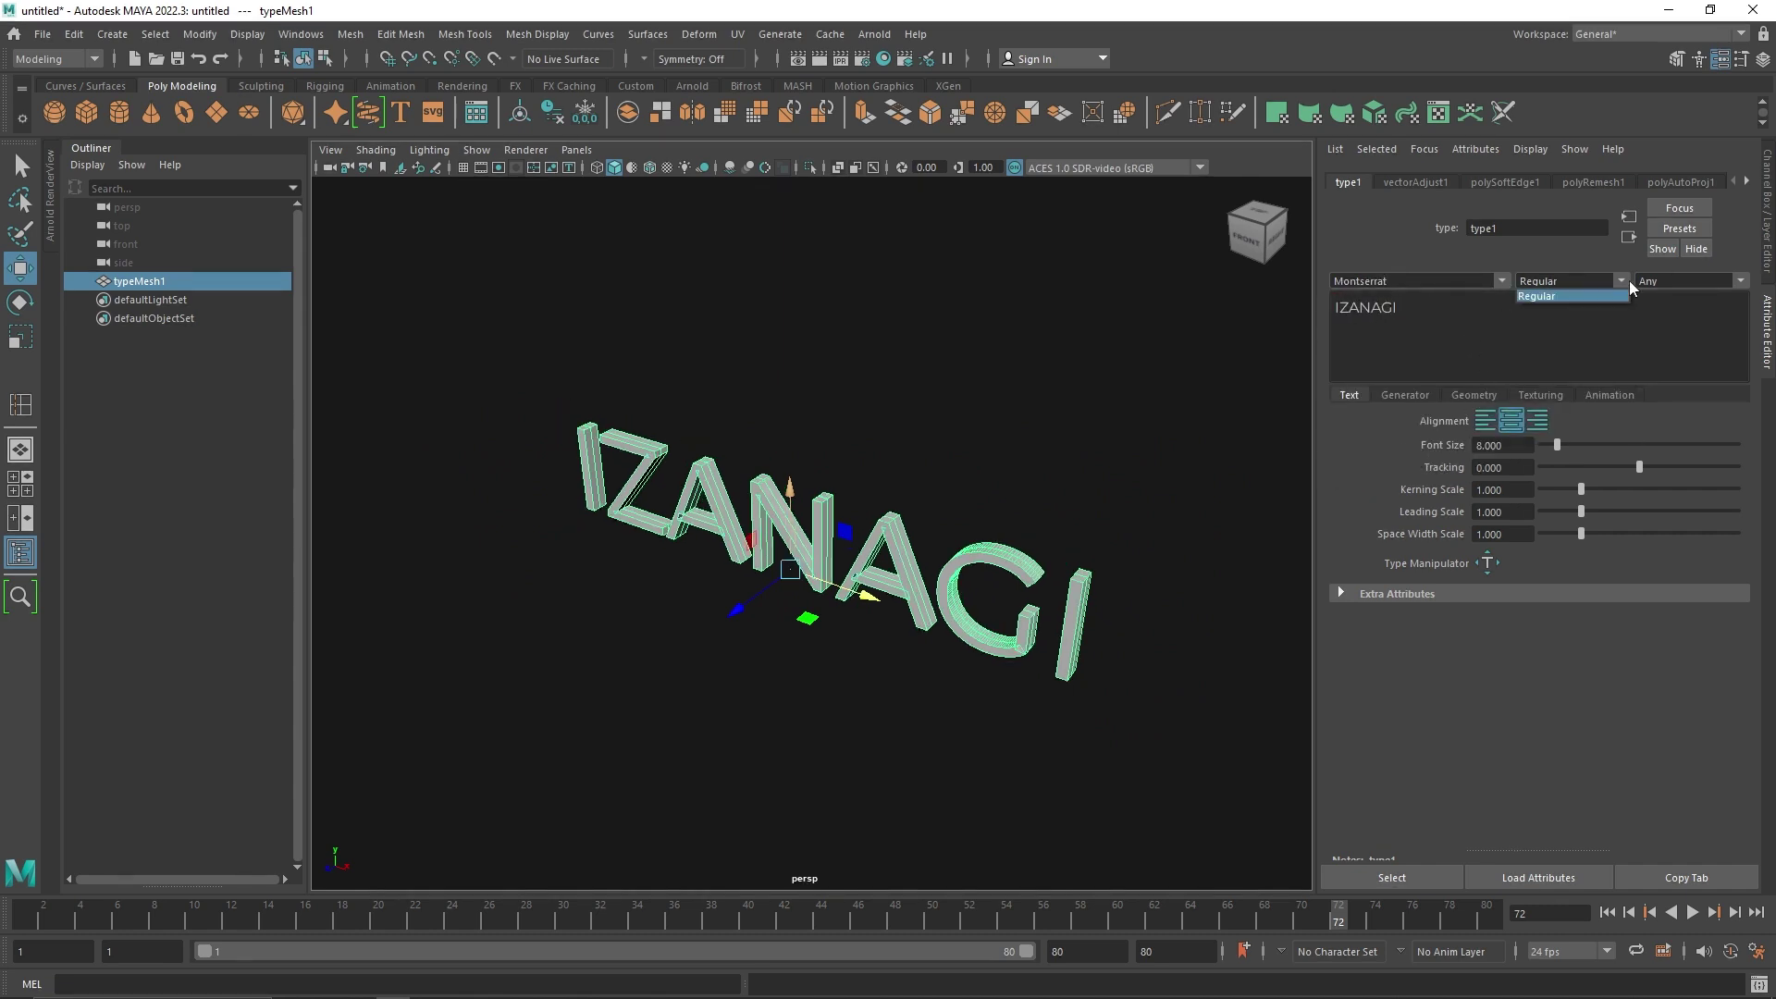
pyautogui.click(1480, 280)
pyautogui.scroll(-4, 1432, 347)
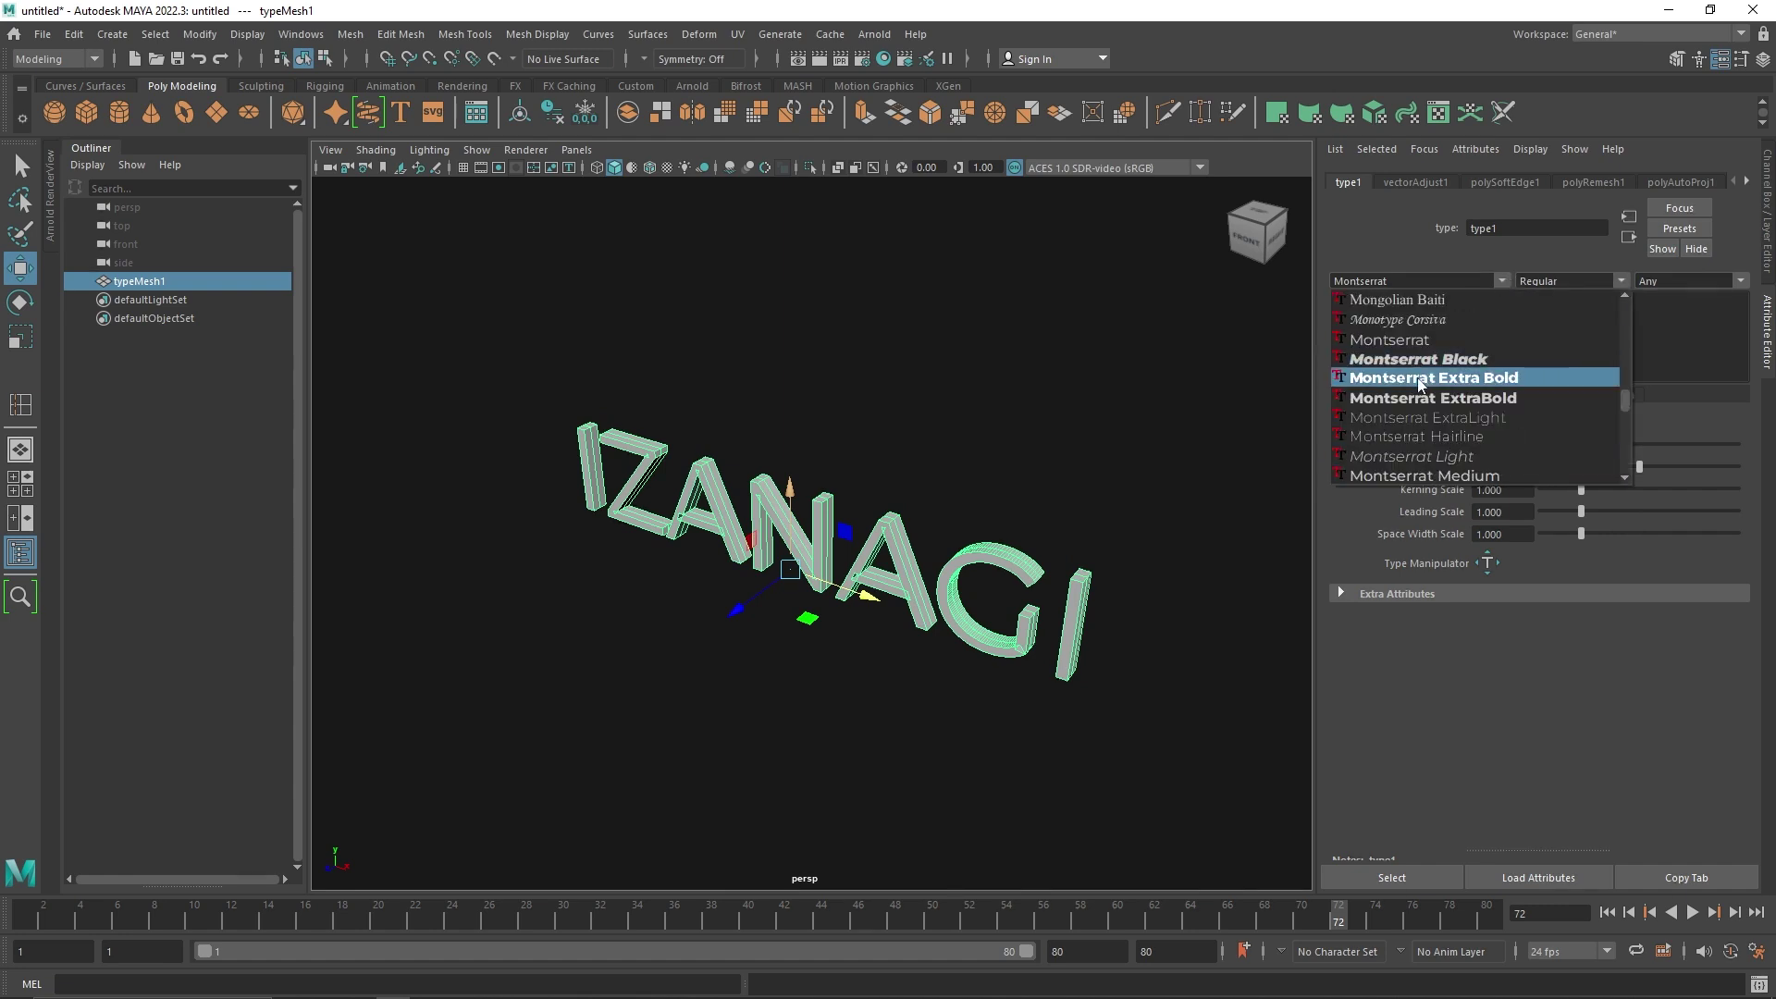
pyautogui.click(1432, 358)
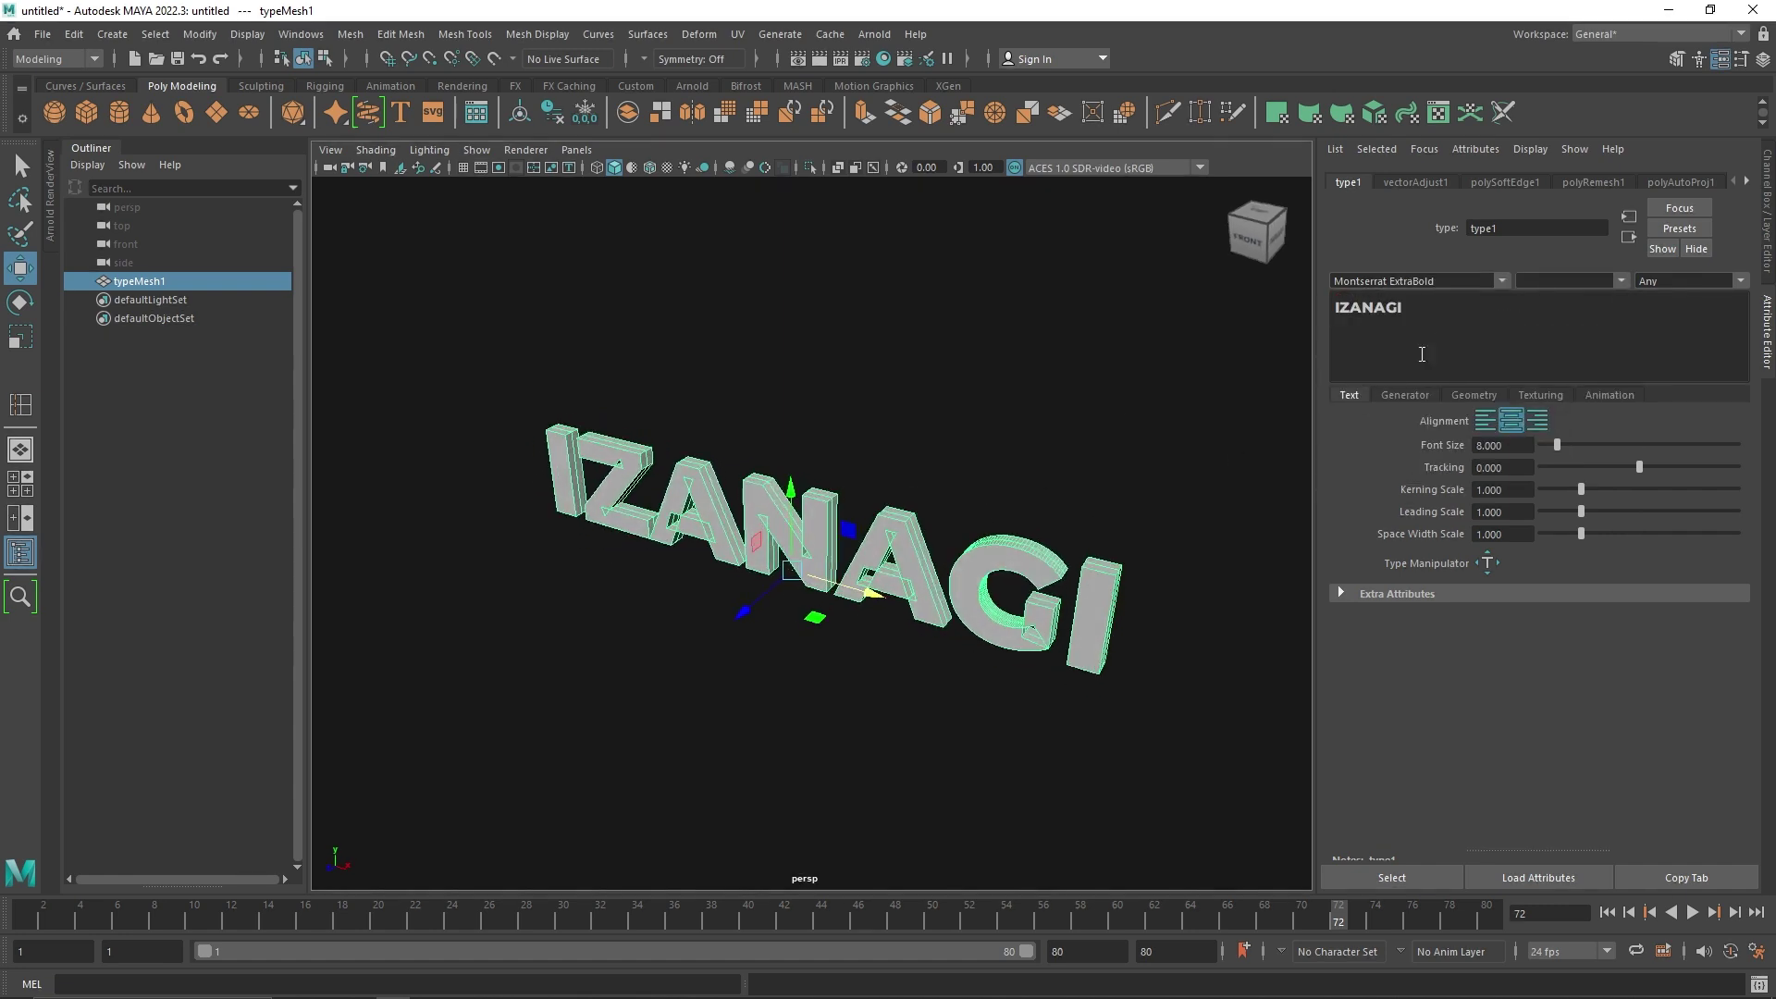
# - Change the font of the IZANAGI text to Montserrat Semi Bold
pyautogui.click(1499, 282)
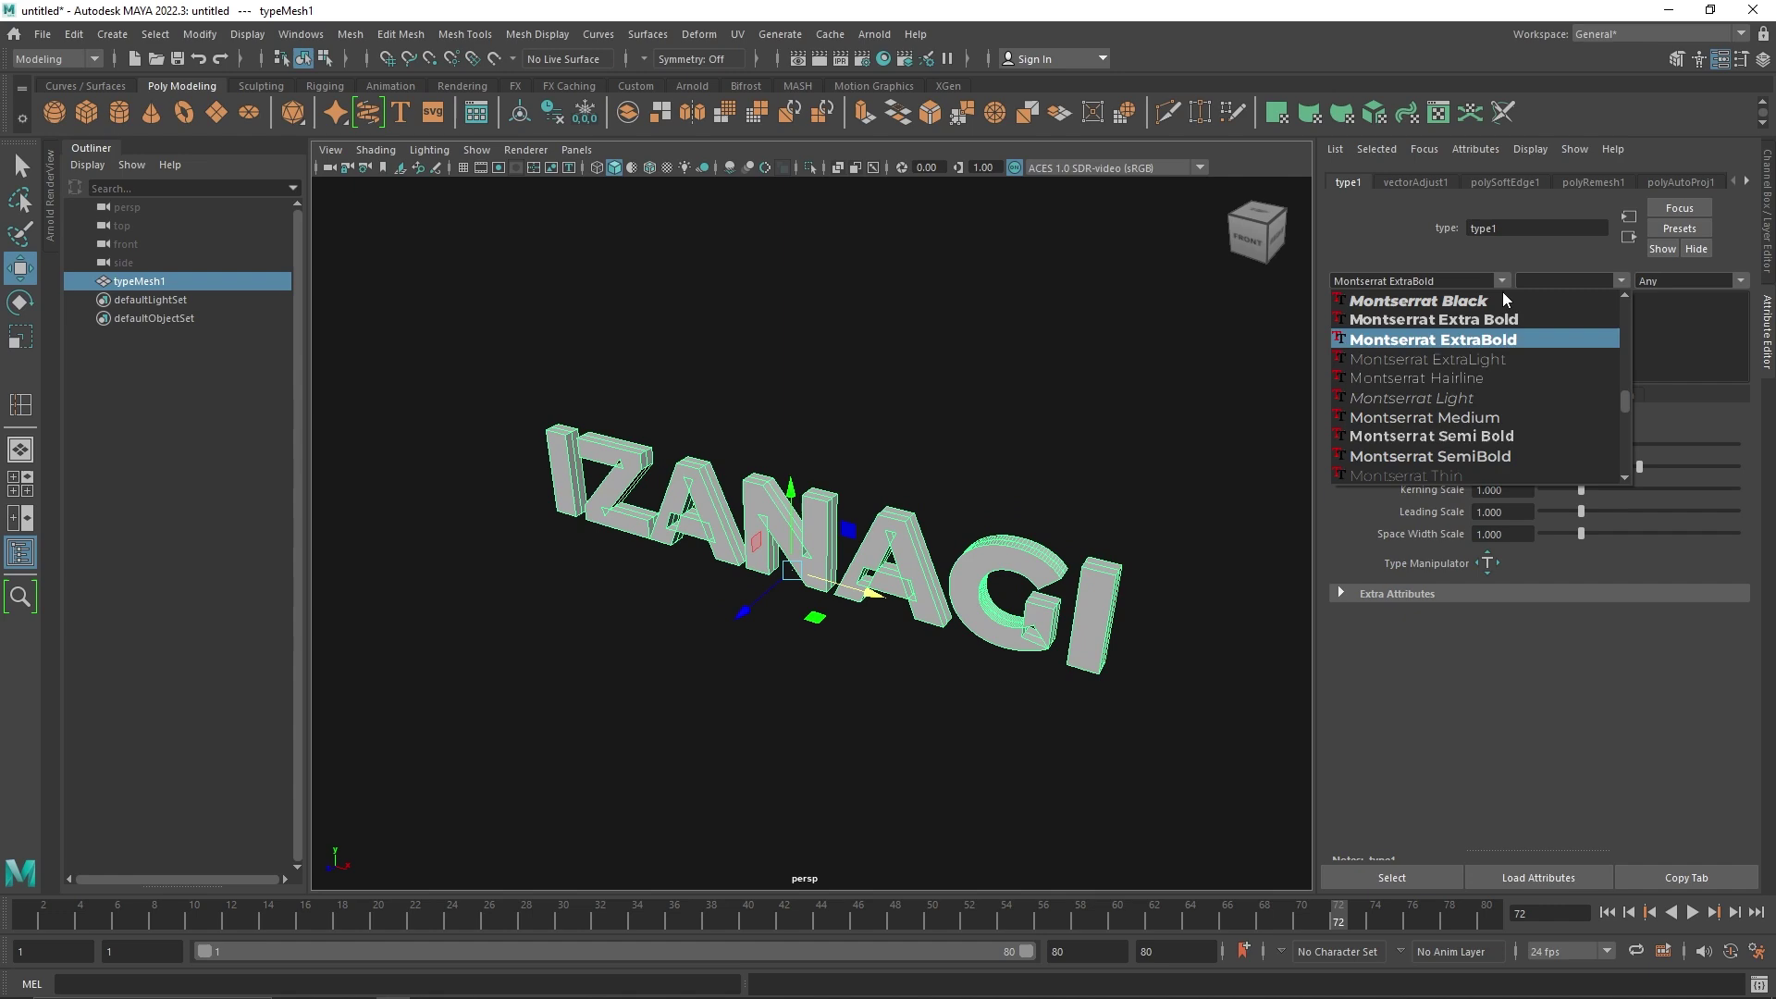
pyautogui.click(1452, 432)
pyautogui.moveTo(1063, 468)
pyautogui.keyDown('alt'); pyautogui.mouseDown()
pyautogui.moveTo(1098, 463)
pyautogui.moveTo(1036, 472)
pyautogui.mouseUp(); pyautogui.keyUp('alt')
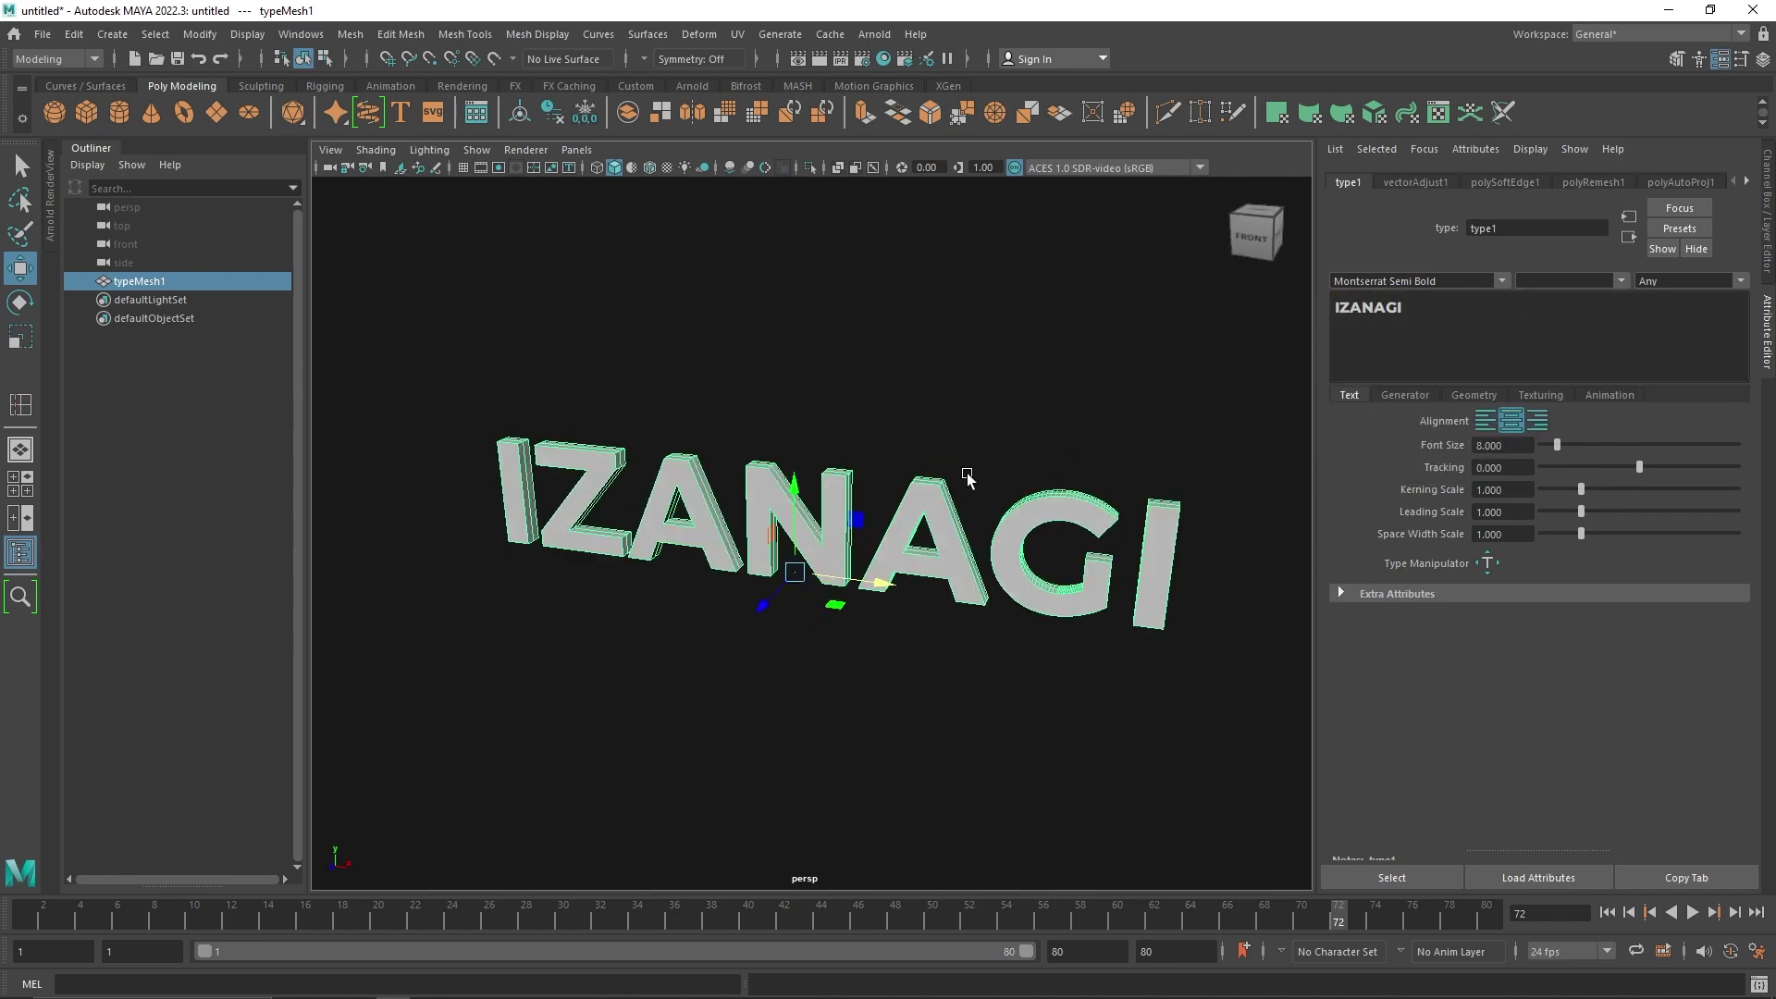
pyautogui.keyDown('alt'); pyautogui.moveTo(888, 377); pyautogui.dragTo(912, 360); pyautogui.keyUp('alt')
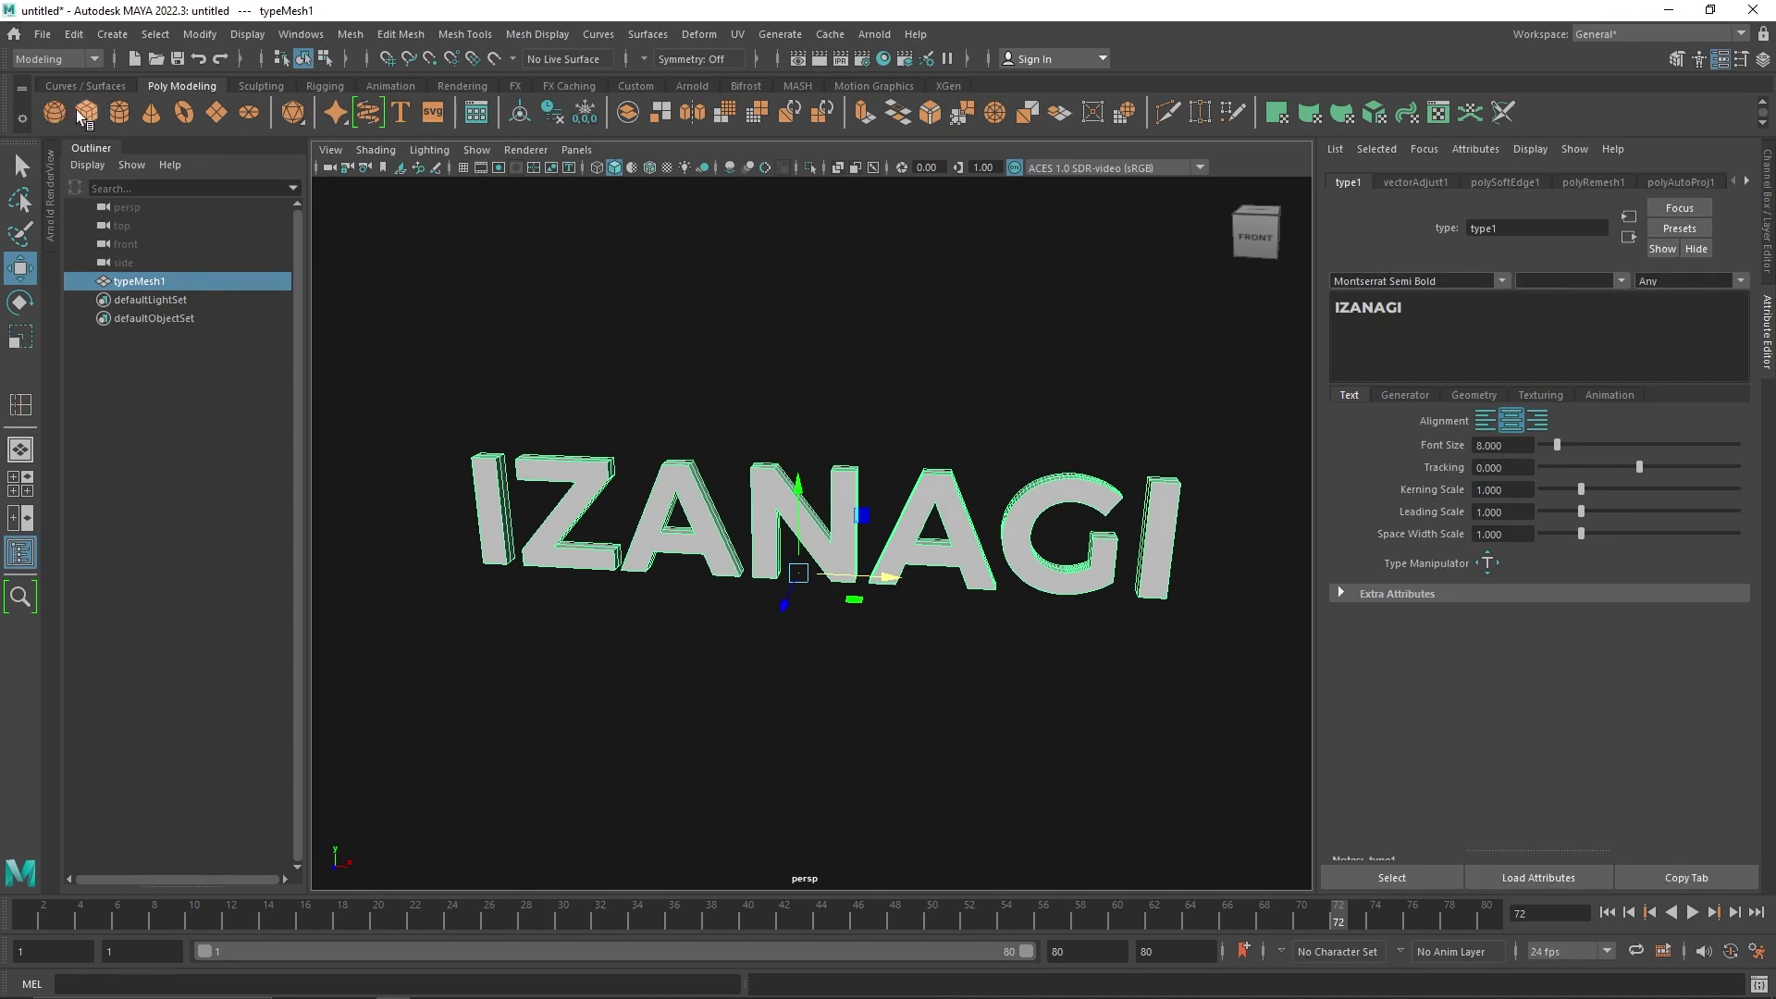
# - Create a polygon cube at the origin and scale it down slightly
pyautogui.click(86, 112)
pyautogui.press('r')
pyautogui.moveTo(800, 572); pyautogui.dragTo(796, 574)
pyautogui.press('w')
# - Create a MASH network from the cube and set its Distribute node to 21 points
pyautogui.click(797, 85)
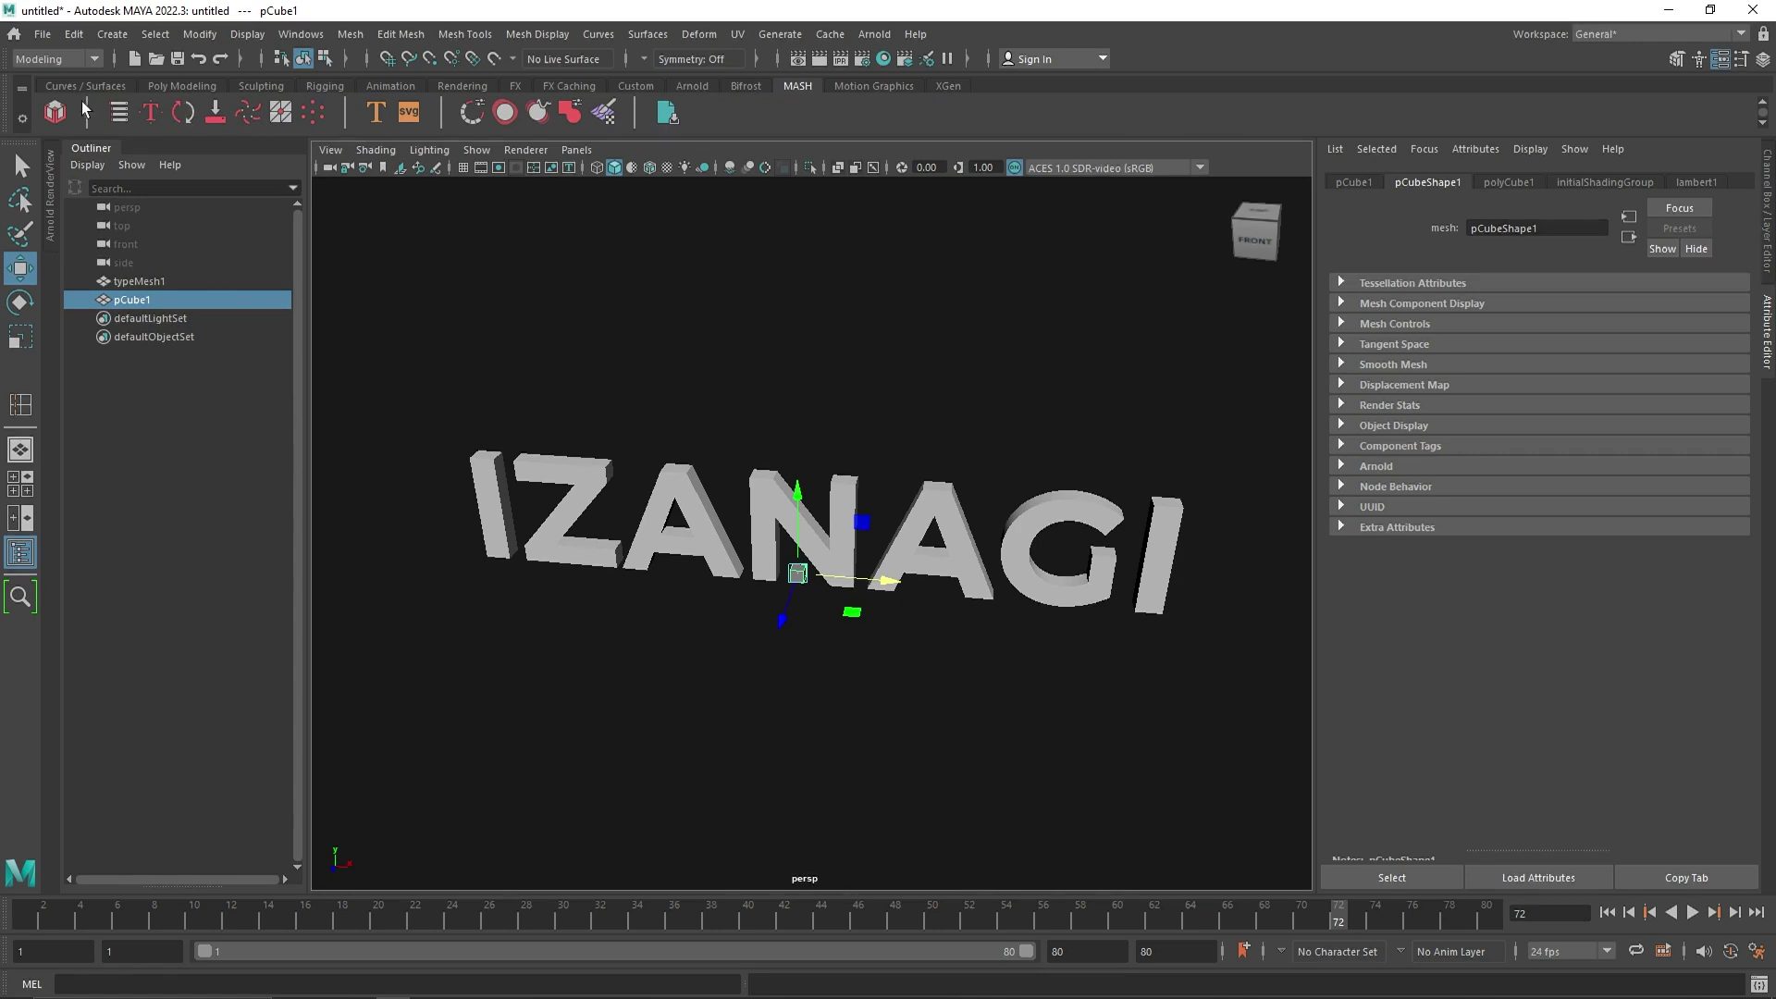
pyautogui.click(55, 113)
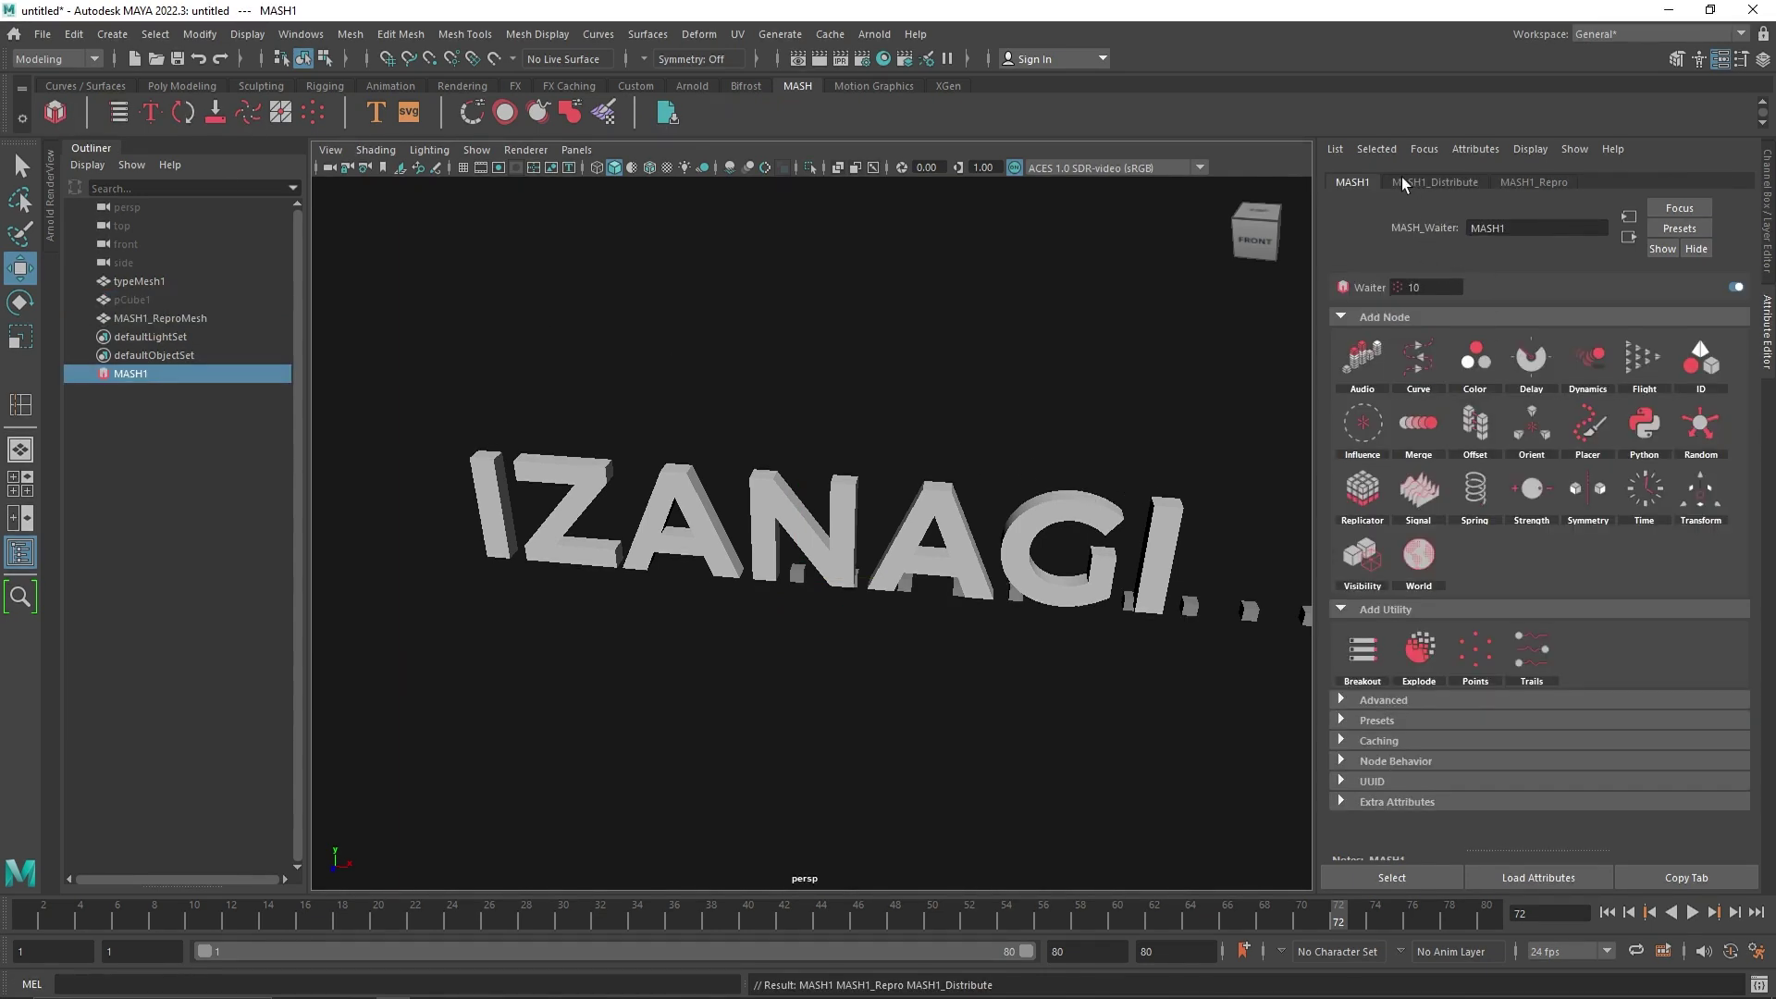
pyautogui.click(1434, 182)
pyautogui.moveTo(1555, 318); pyautogui.dragTo(1580, 318)
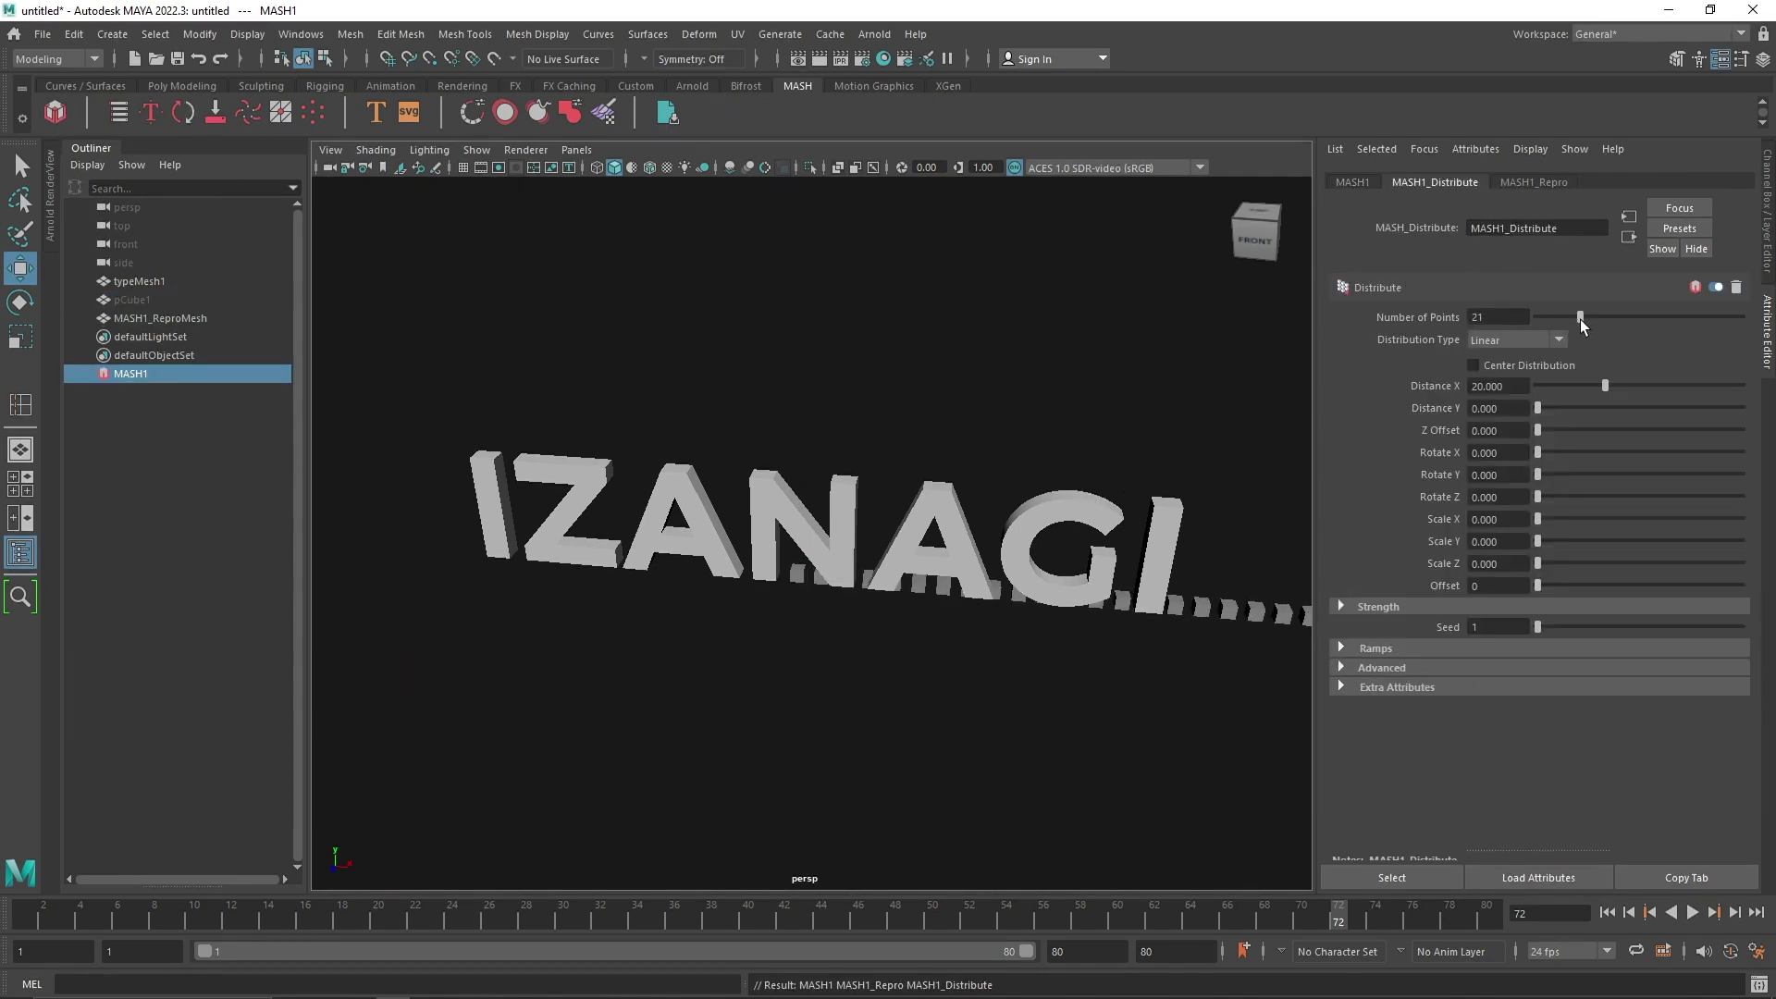
# - Set the MASH Distribution Type to Mesh and connect typeMesh1 as the Input Mesh
pyautogui.click(1495, 338)
pyautogui.click(1519, 419)
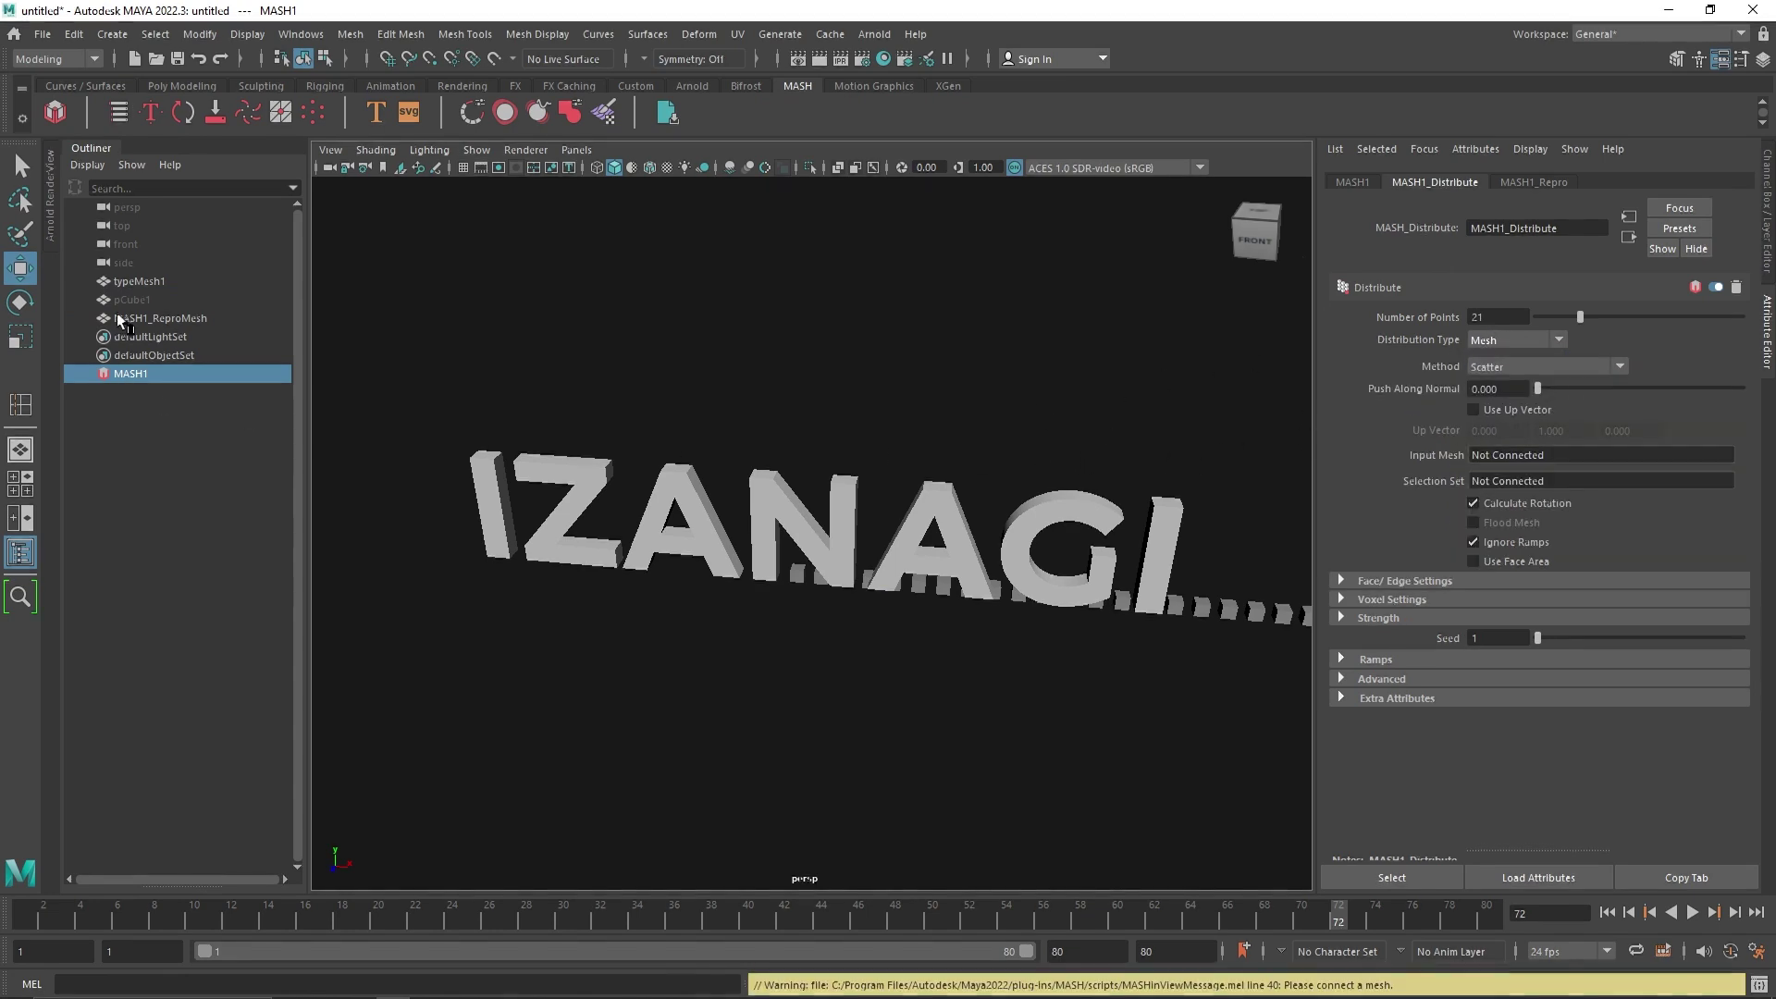
pyautogui.moveTo(139, 281); pyautogui.dragTo(1522, 457, button='middle')
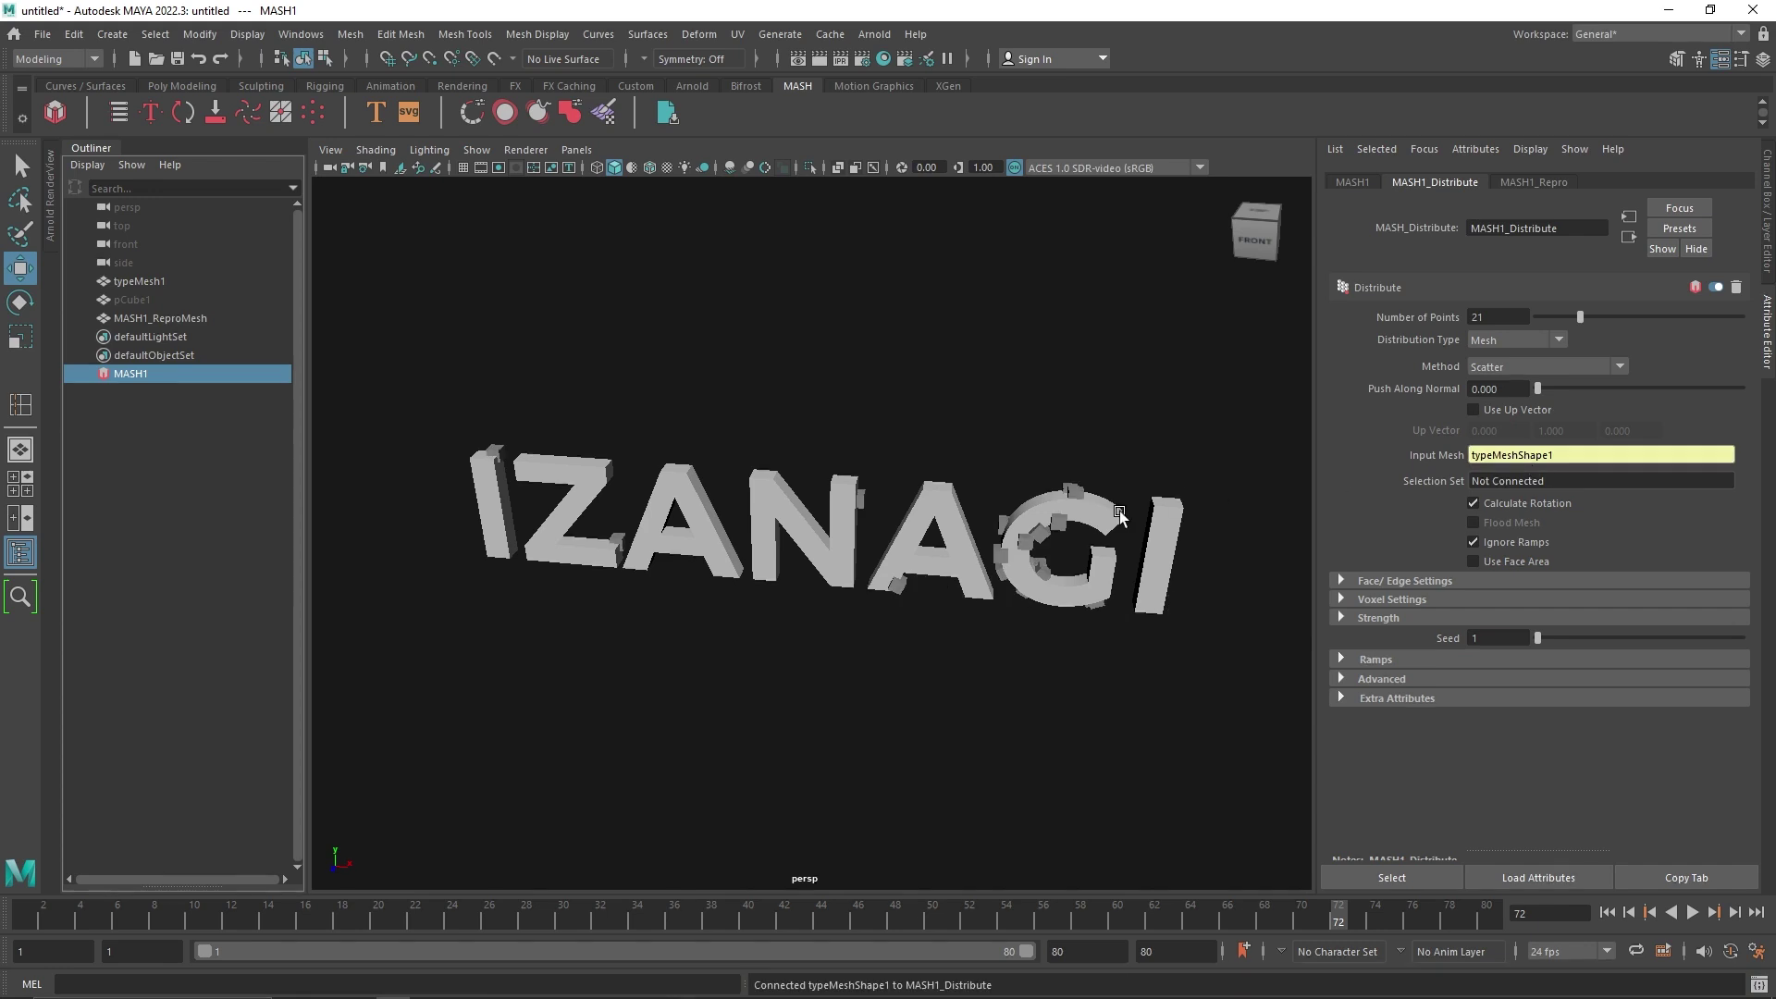
pyautogui.keyDown('alt'); pyautogui.moveTo(1041, 520); pyautogui.dragTo(1001, 520); pyautogui.keyUp('alt')
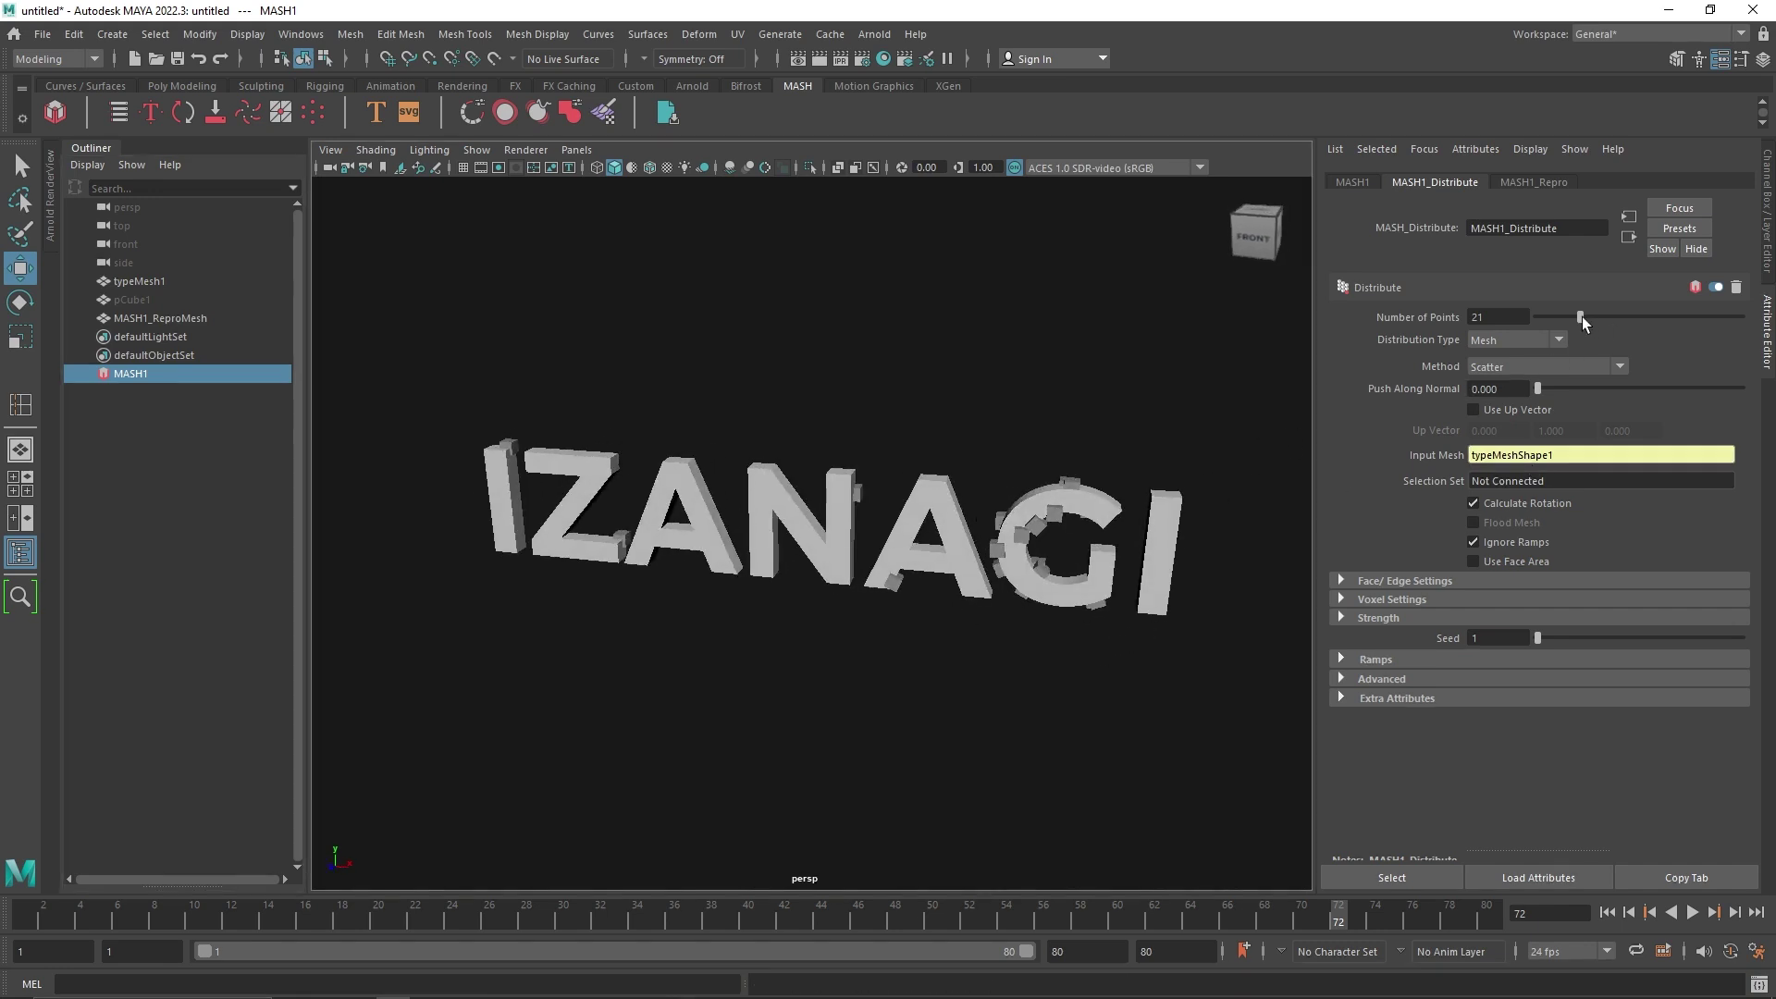
# - Raise the Distribute node's Number of Points to 500 to scatter more cubes over the letters
pyautogui.moveTo(1581, 317); pyautogui.dragTo(1769, 326)
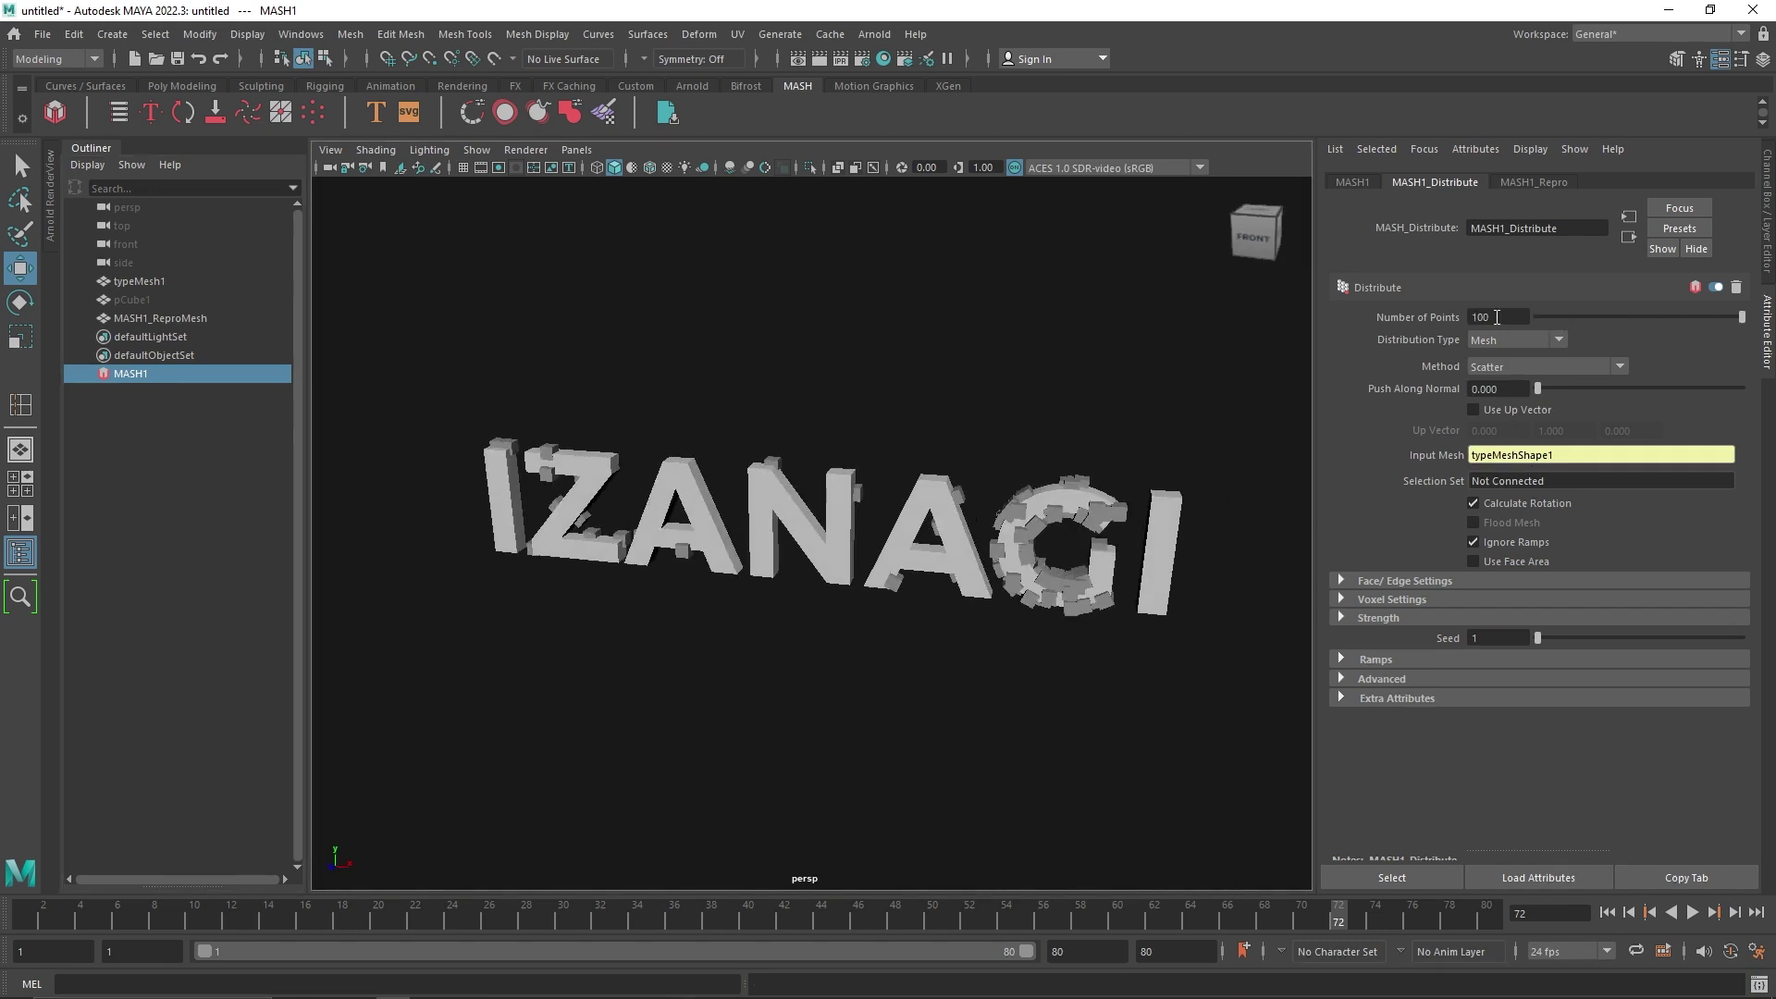
pyautogui.doubleClick(1497, 317)
pyautogui.write('500')
pyautogui.press('Return')
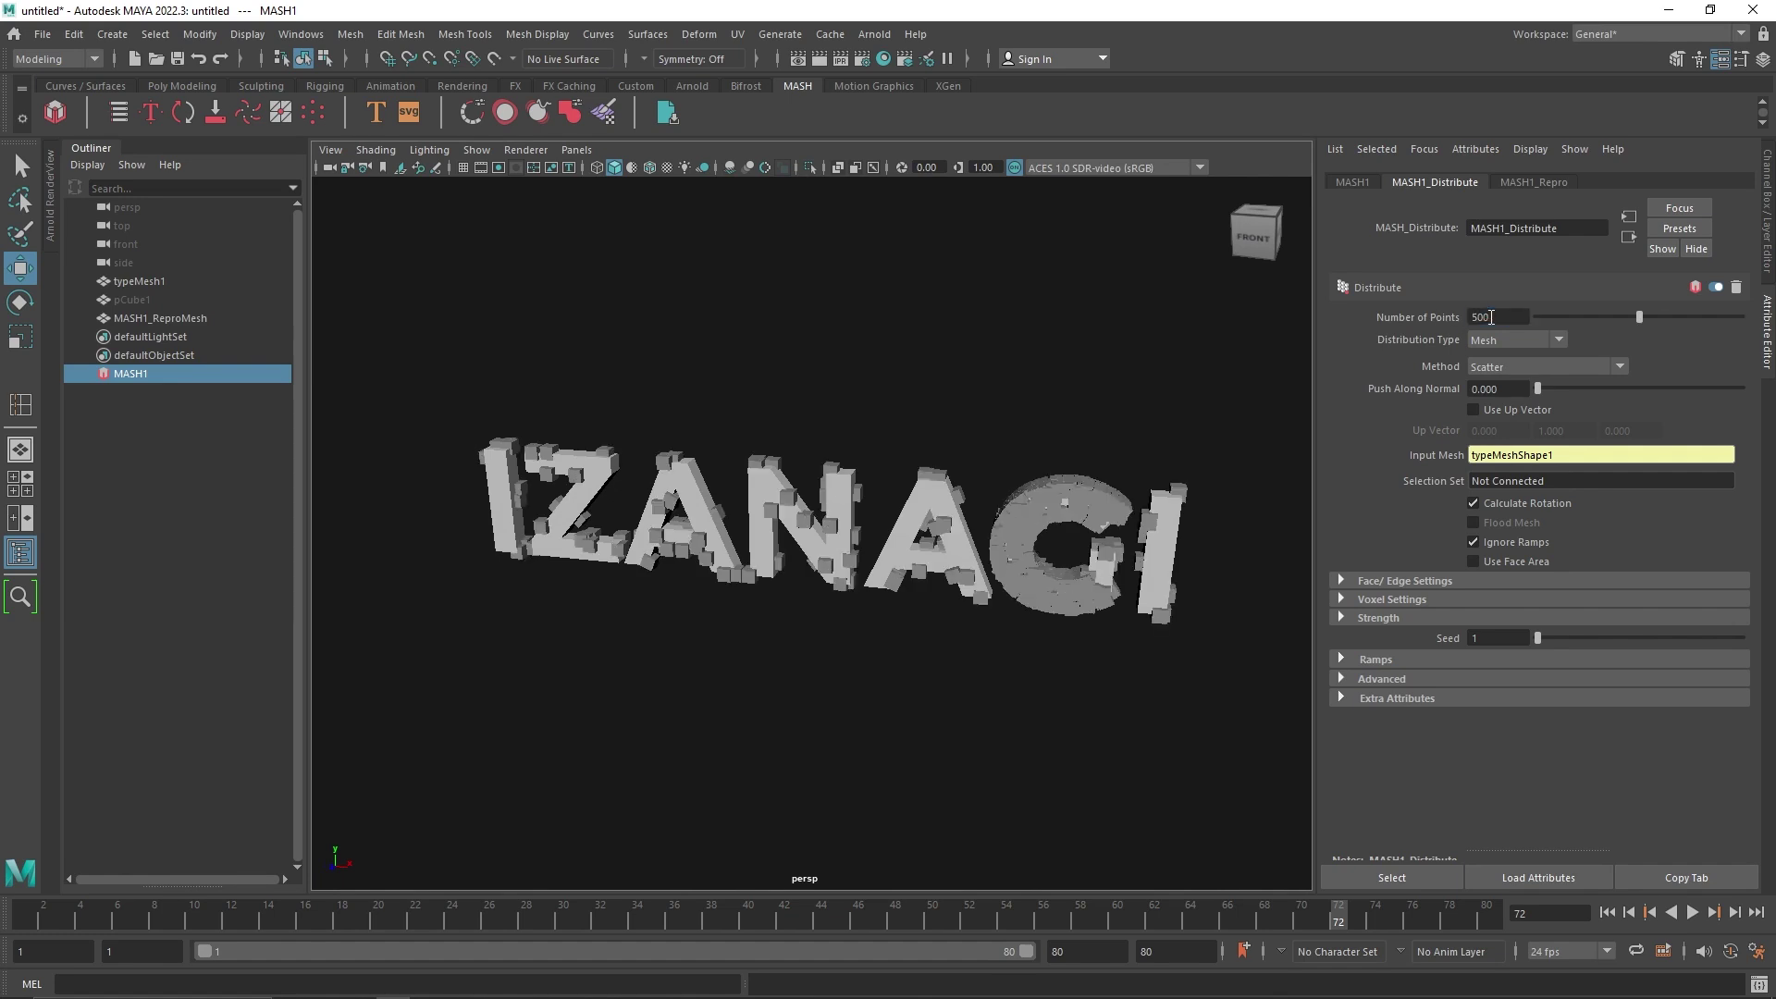
pyautogui.keyDown('alt'); pyautogui.moveTo(1099, 502); pyautogui.dragTo(1071, 518); pyautogui.keyUp('alt')
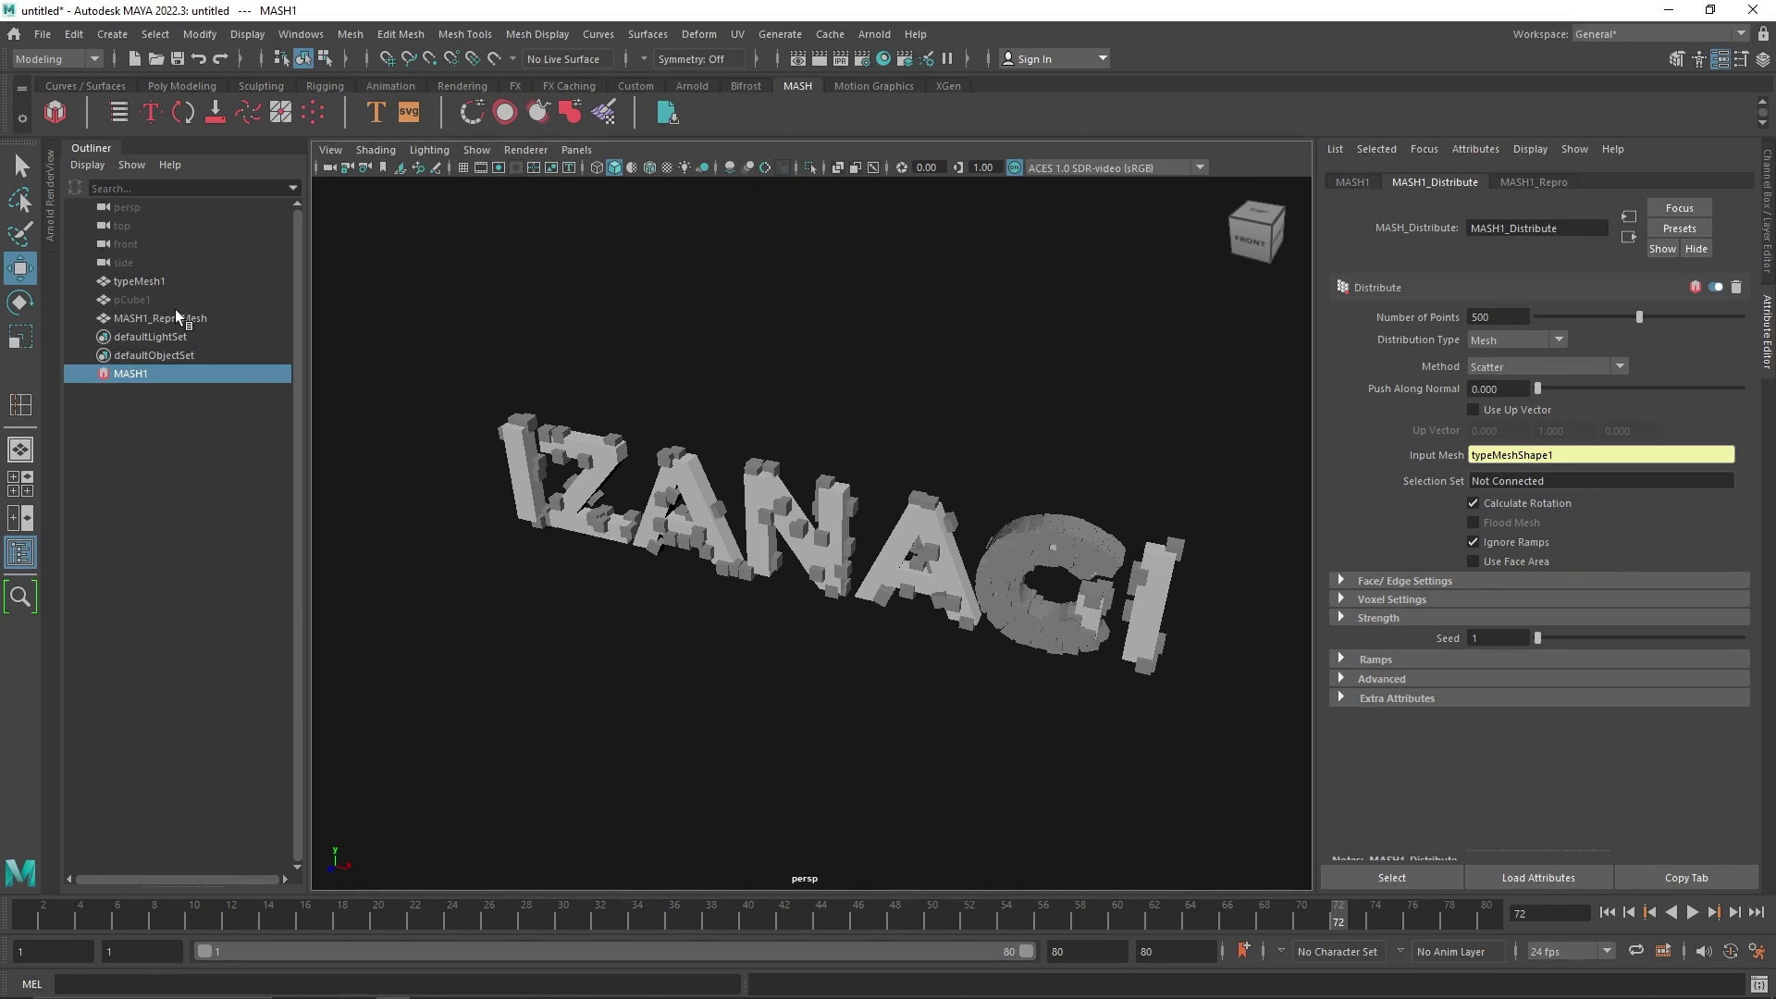
# - Lower the text's Curve Resolution to 1 for more even cube scattering and hide the text mesh
pyautogui.click(175, 283)
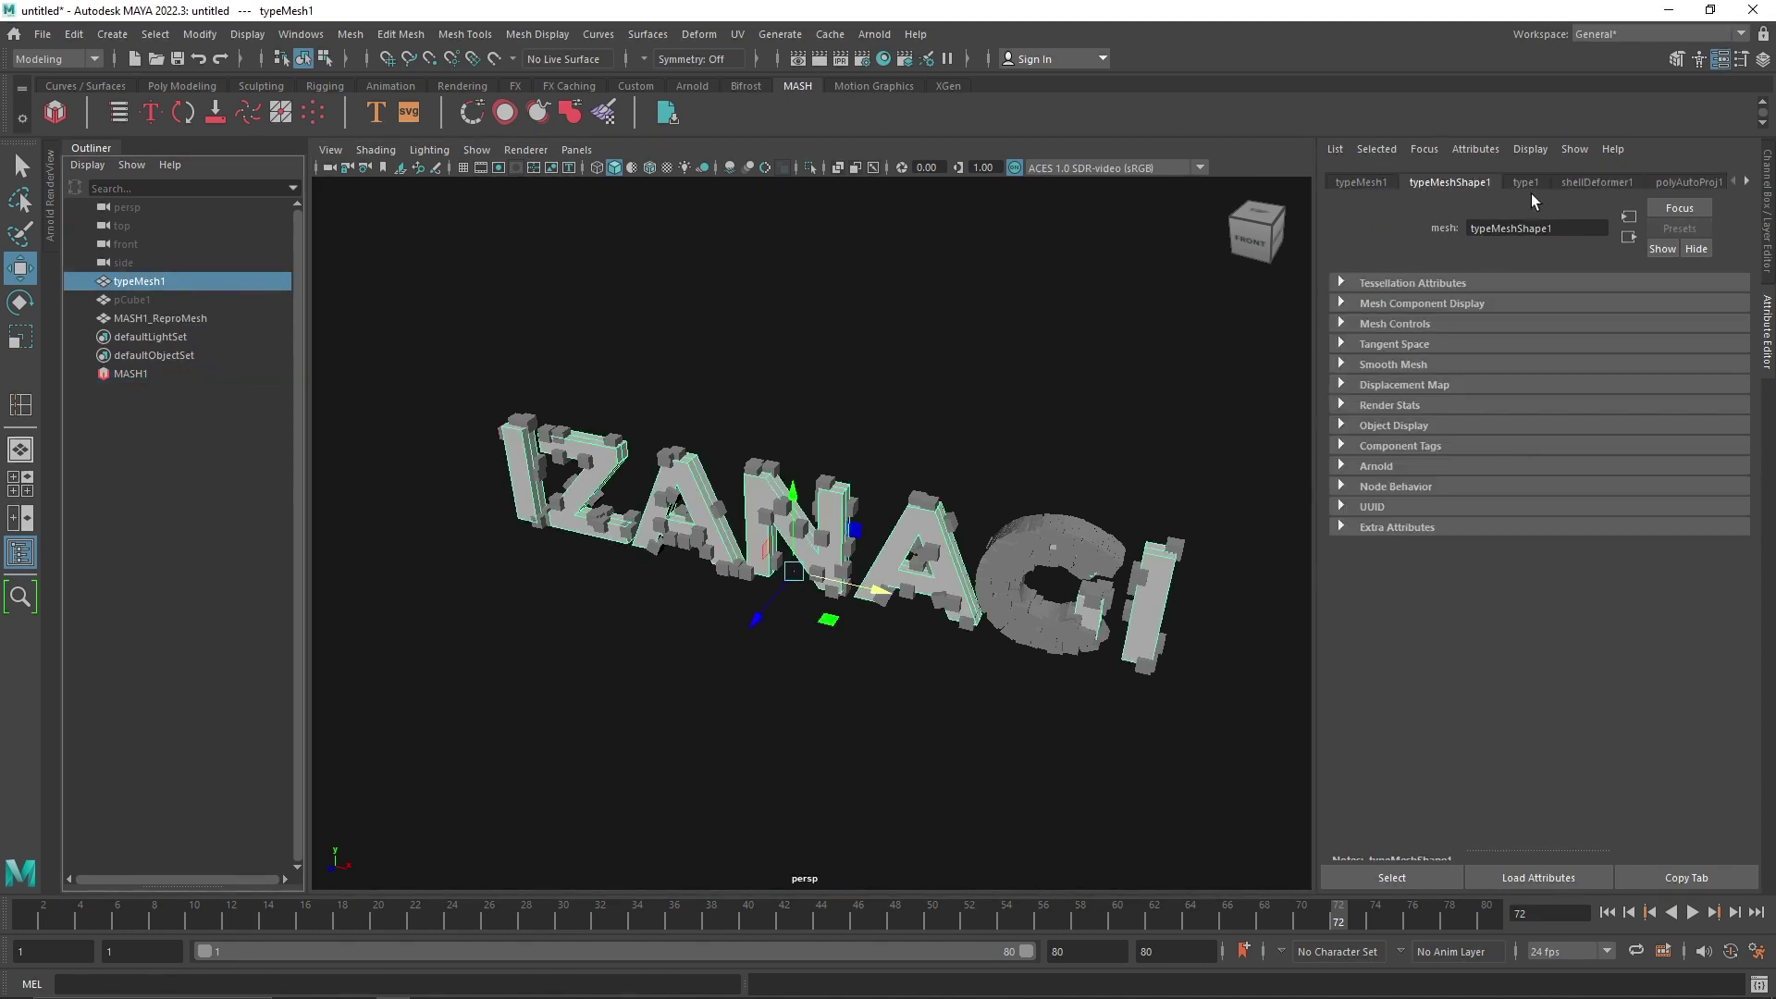
pyautogui.click(1527, 182)
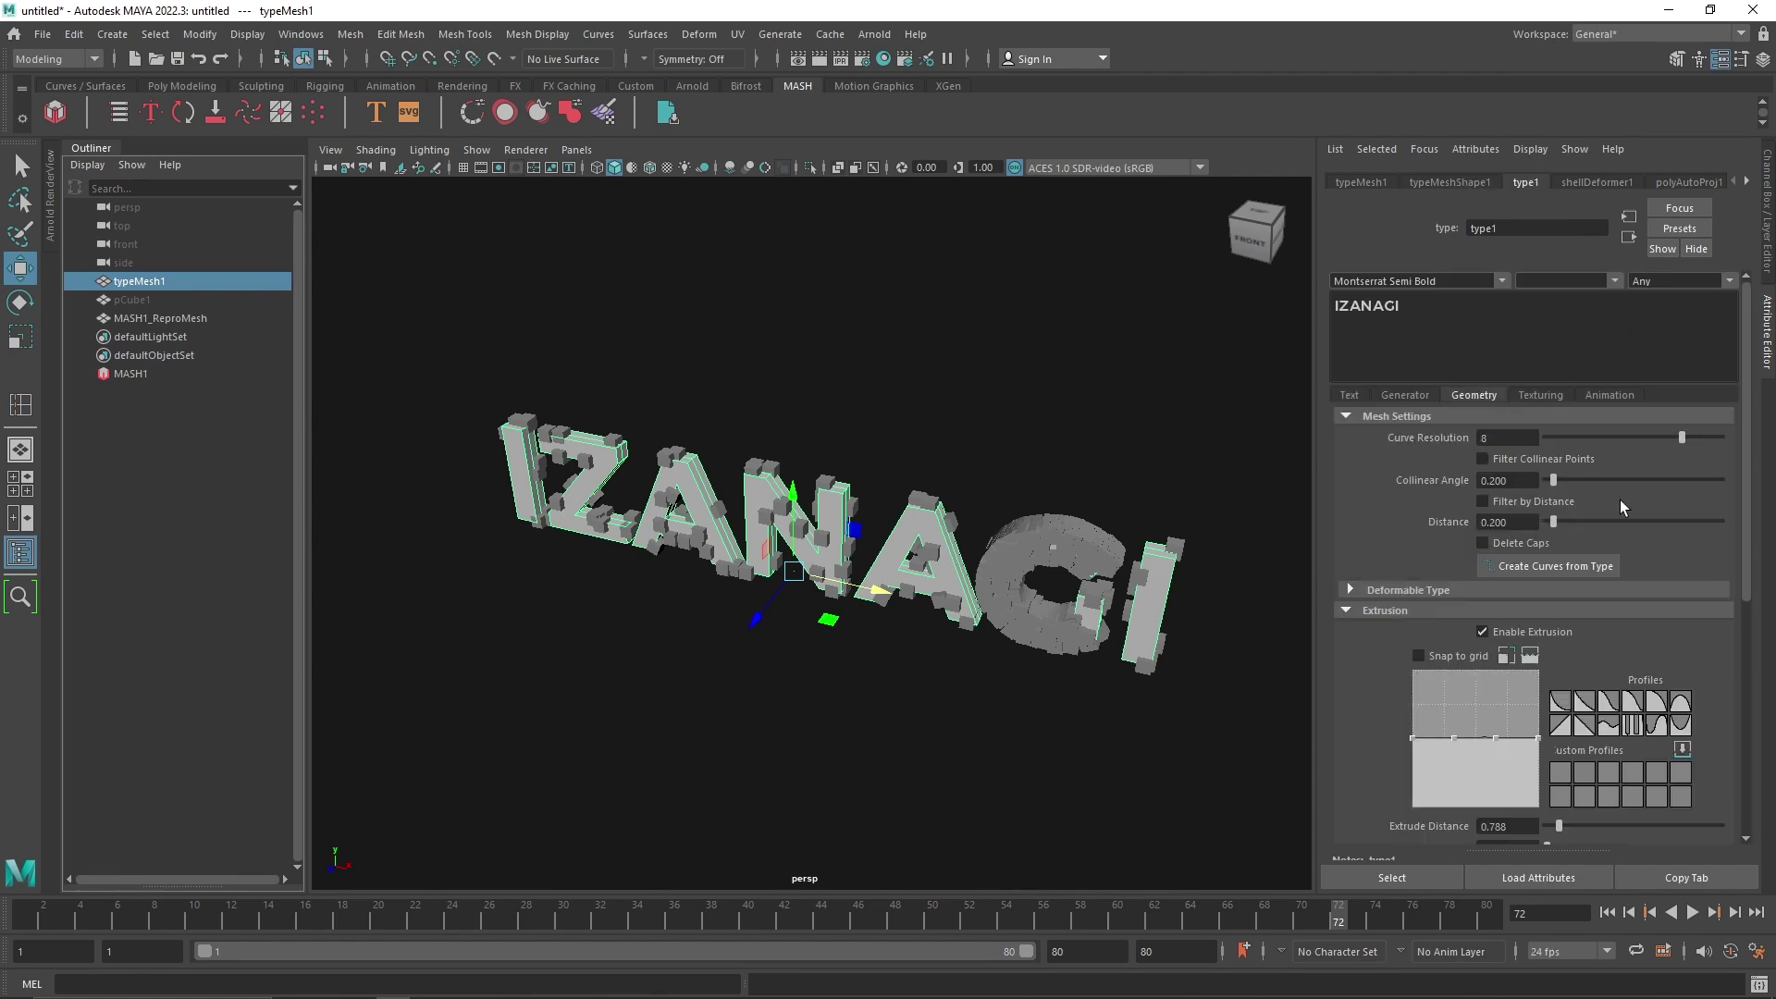
pyautogui.moveTo(1681, 437); pyautogui.dragTo(1517, 435)
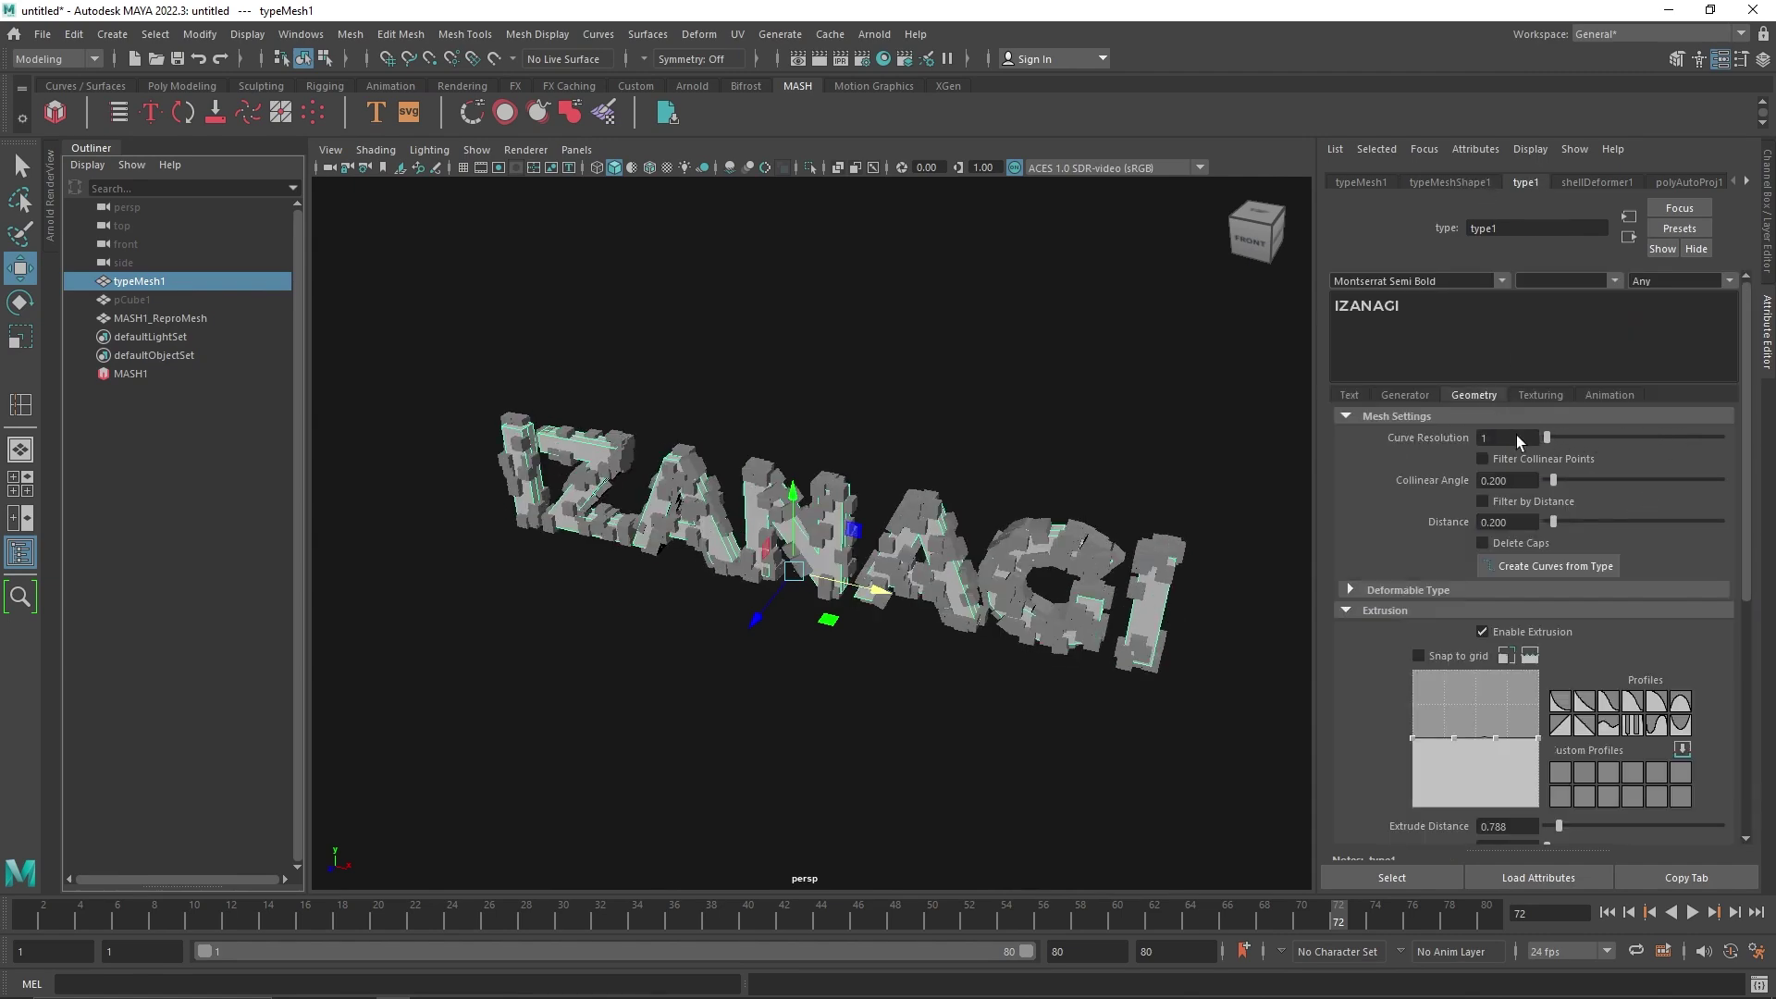
pyautogui.moveTo(980, 546)
pyautogui.keyDown('alt'); pyautogui.mouseDown()
pyautogui.moveTo(1101, 519)
pyautogui.moveTo(1006, 535)
pyautogui.mouseUp(); pyautogui.keyUp('alt')
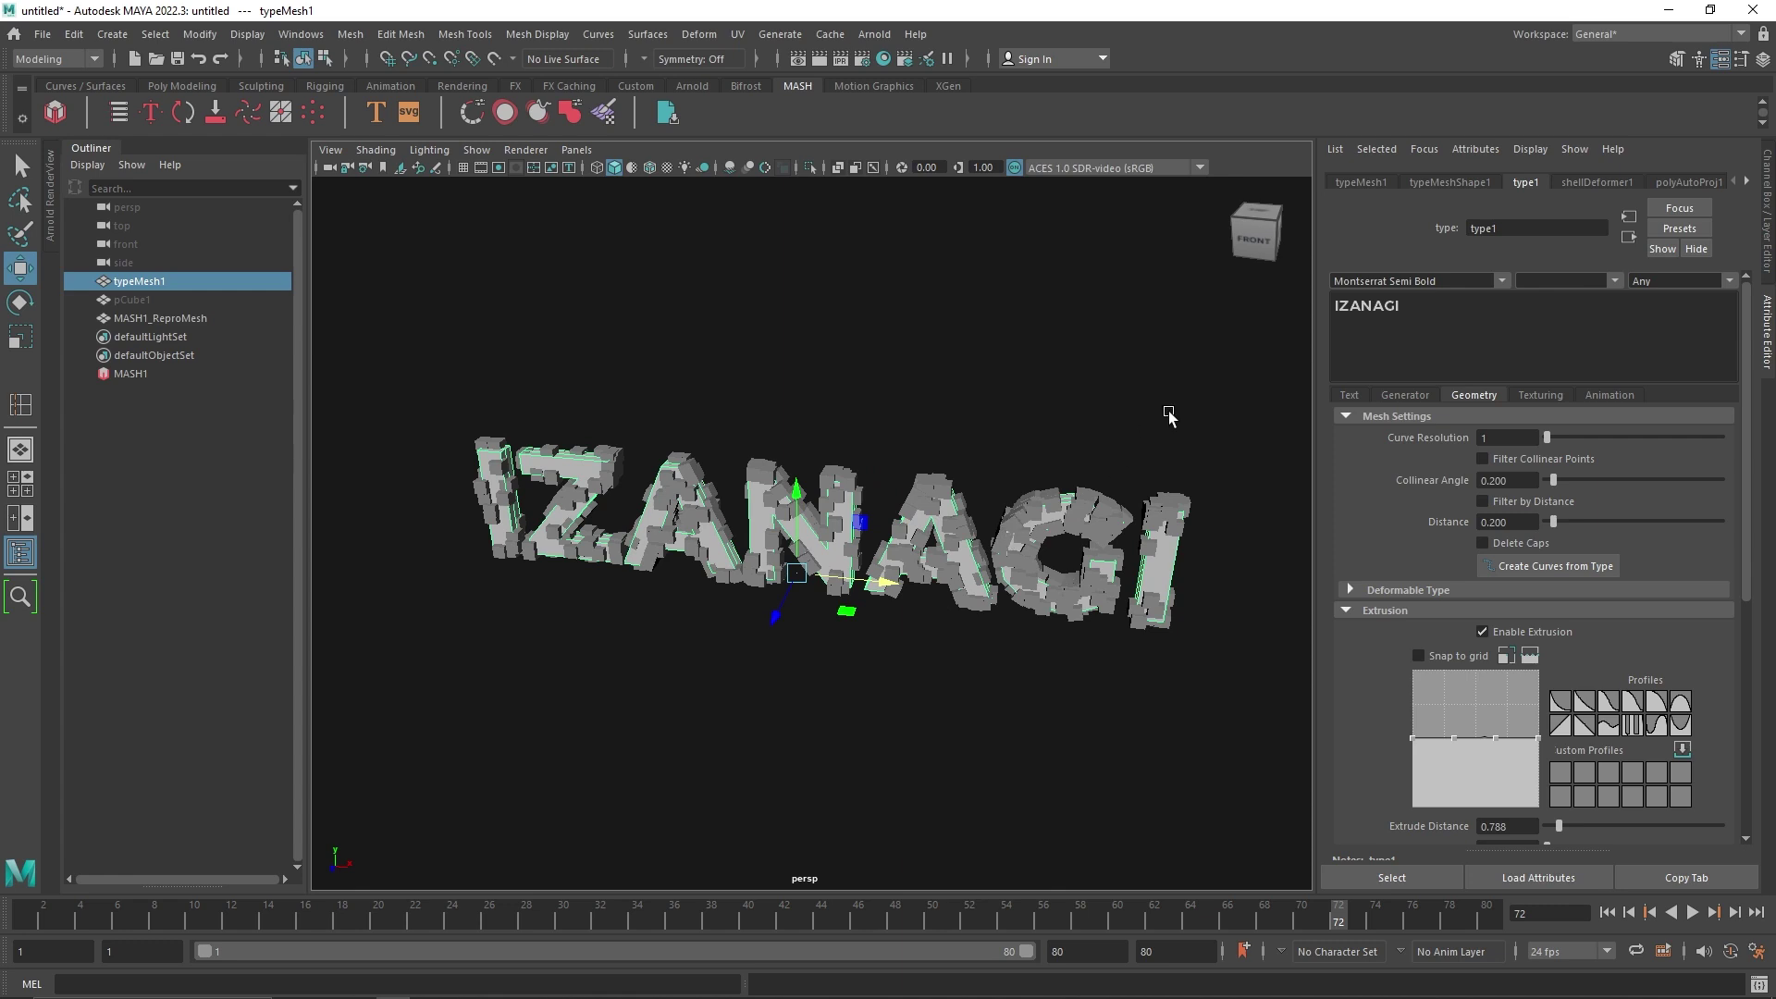
pyautogui.press('h')
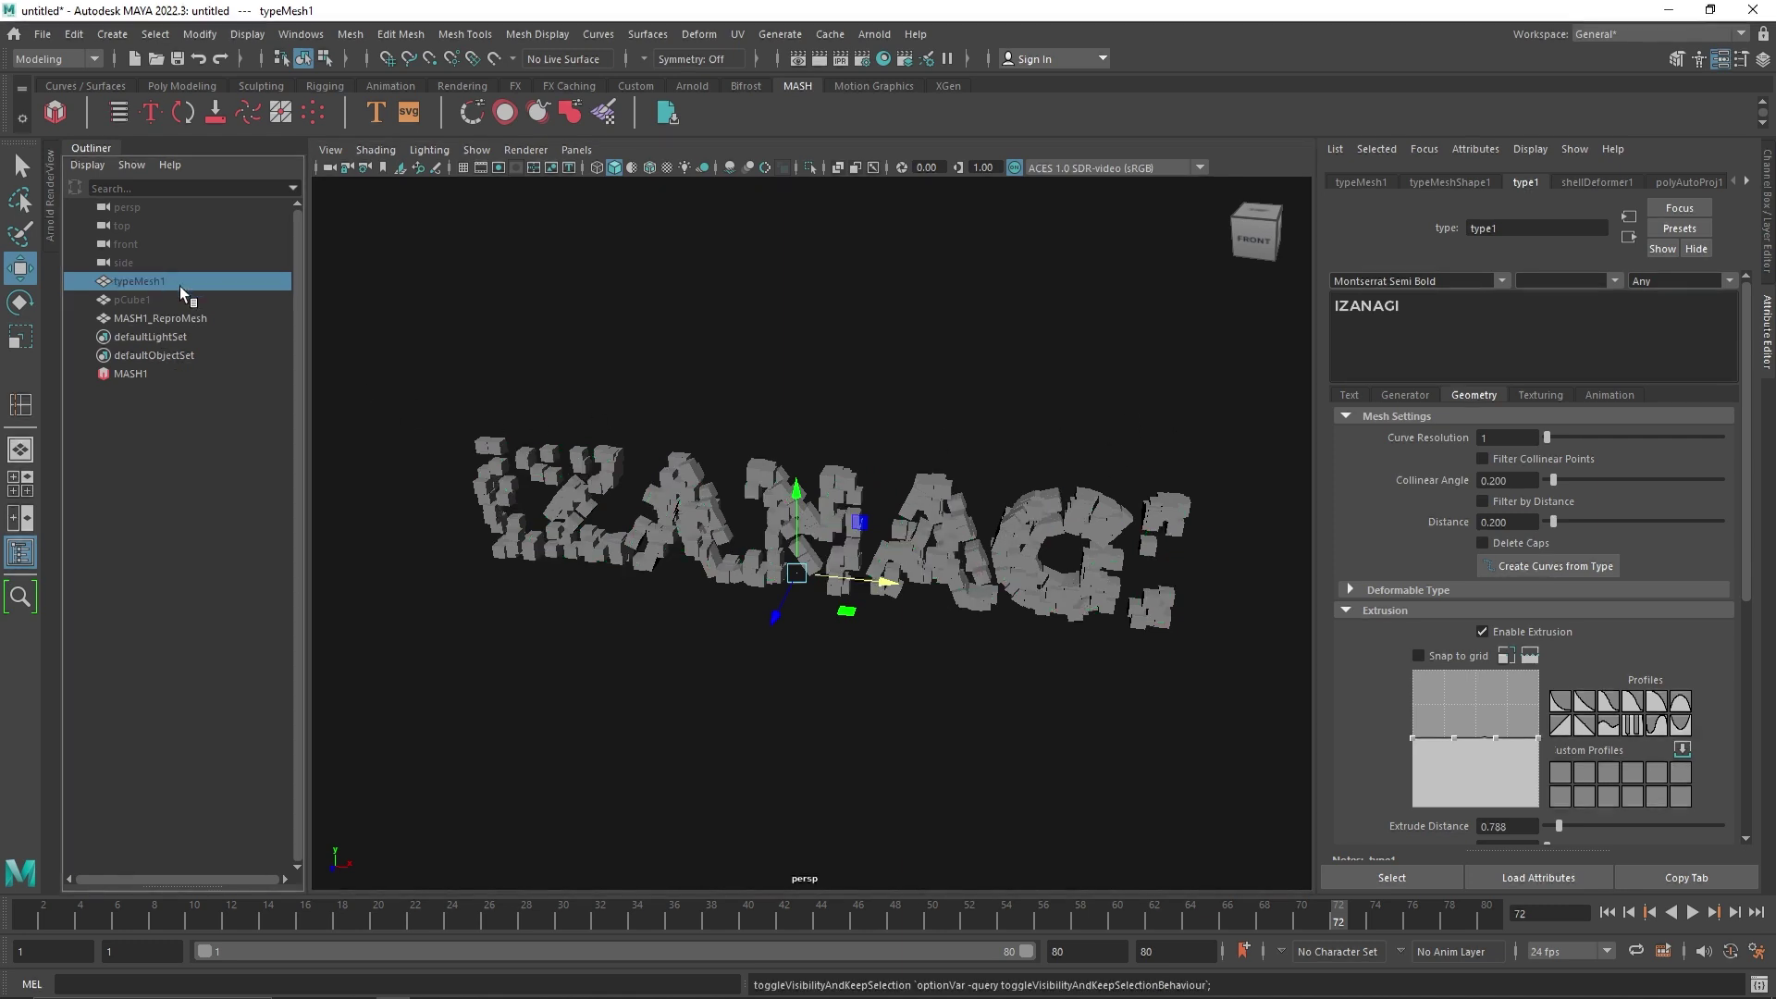
pyautogui.keyDown('alt'); pyautogui.moveTo(664, 481); pyautogui.dragTo(592, 439); pyautogui.keyUp('alt')
# - Raise the MASH Distribute node's Number of Points to 1000 and slightly scale the source cube pCube1
pyautogui.click(184, 374)
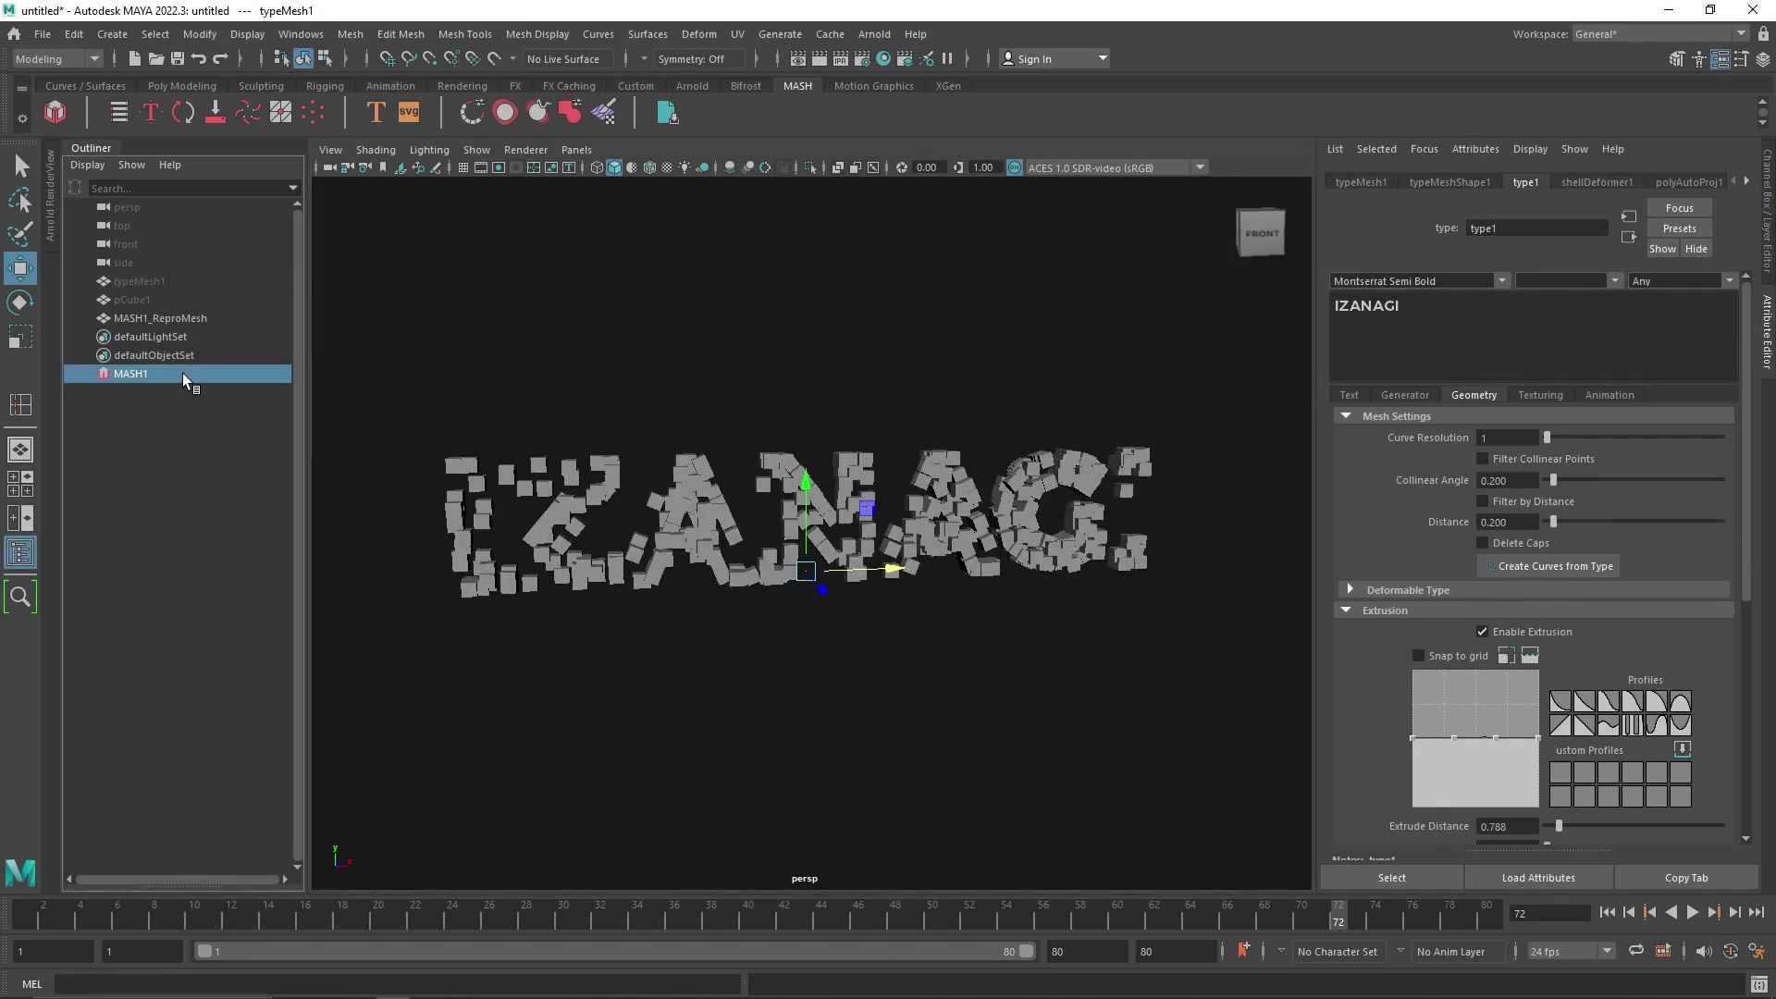
pyautogui.moveTo(1643, 316); pyautogui.dragTo(1770, 321)
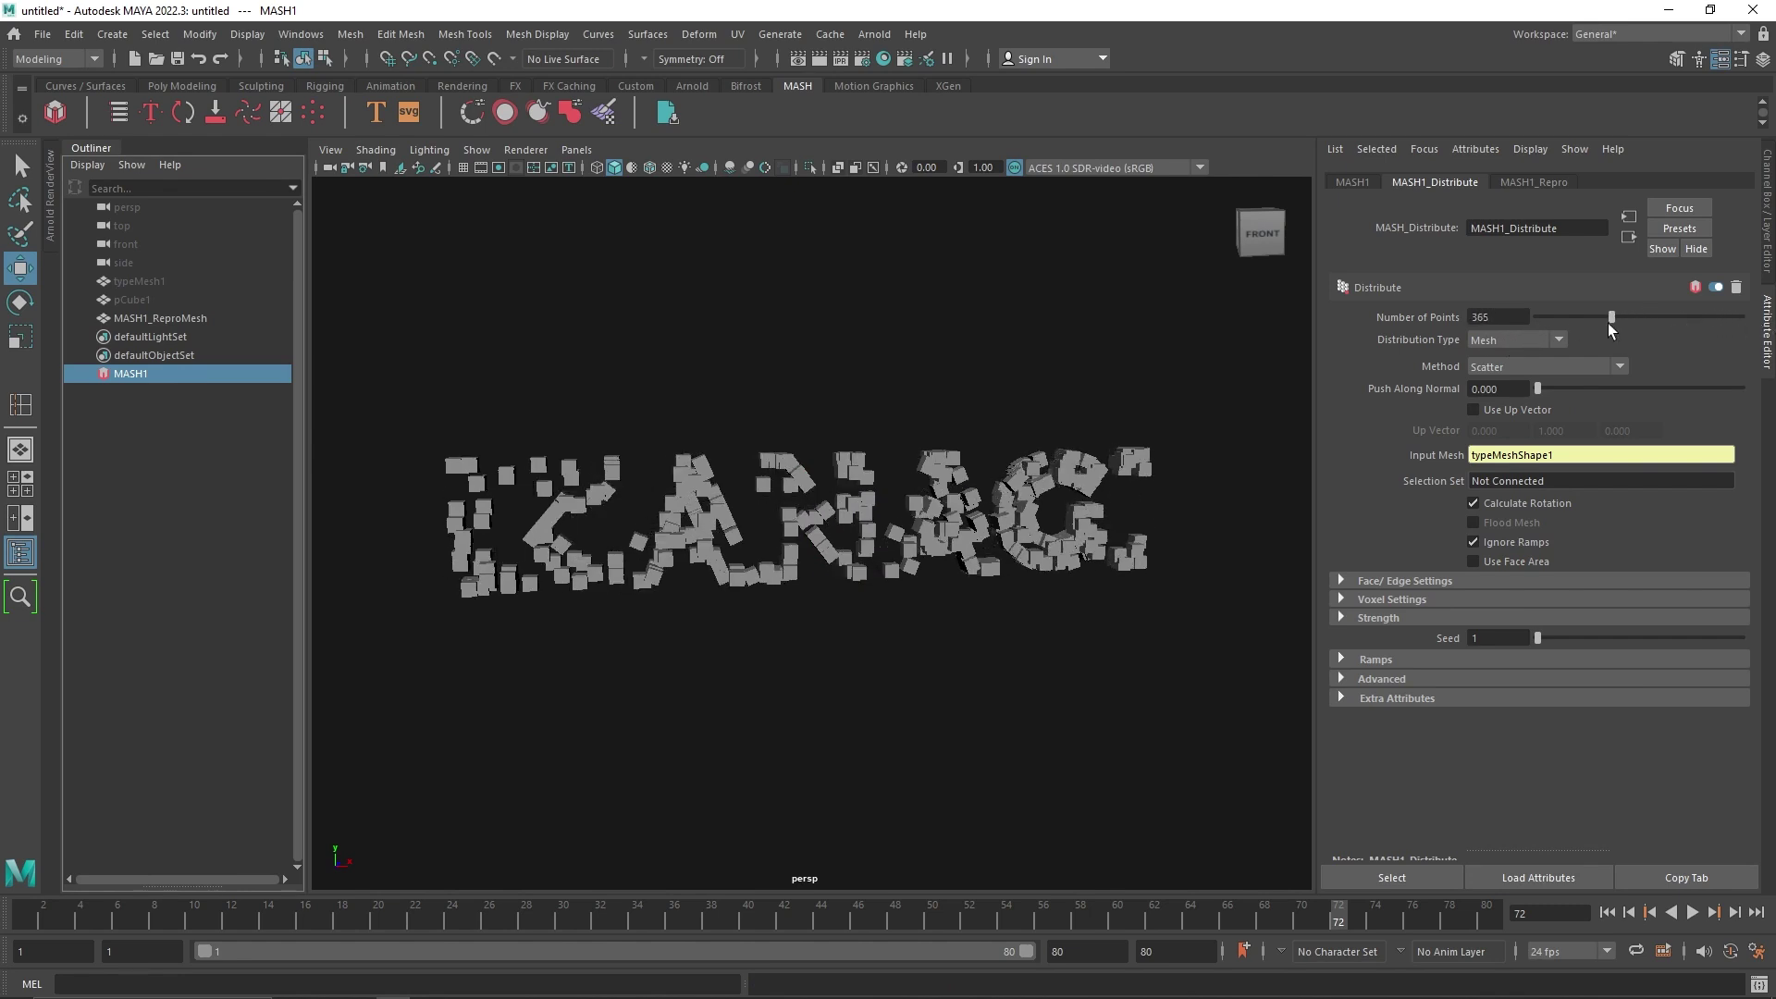
pyautogui.click(131, 299)
pyautogui.press('r')
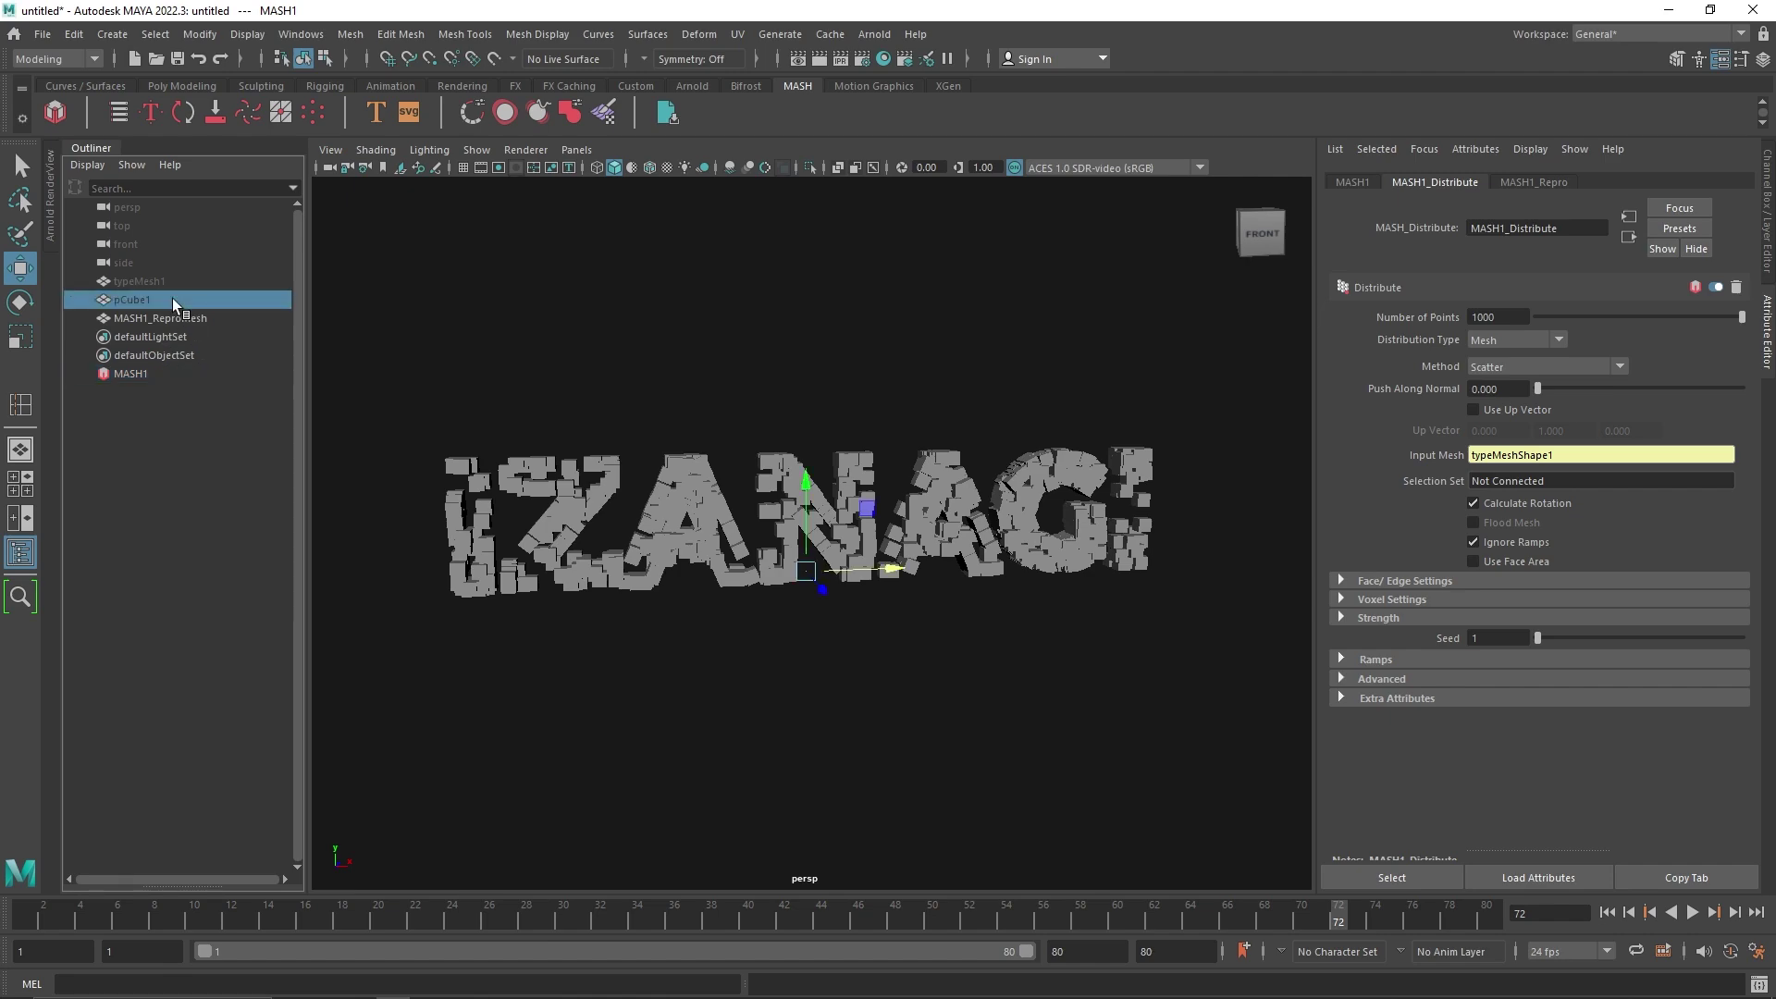
pyautogui.moveTo(805, 570)
pyautogui.mouseDown()
pyautogui.moveTo(813, 603)
pyautogui.moveTo(777, 658)
pyautogui.moveTo(836, 568)
pyautogui.moveTo(819, 574)
pyautogui.mouseUp()
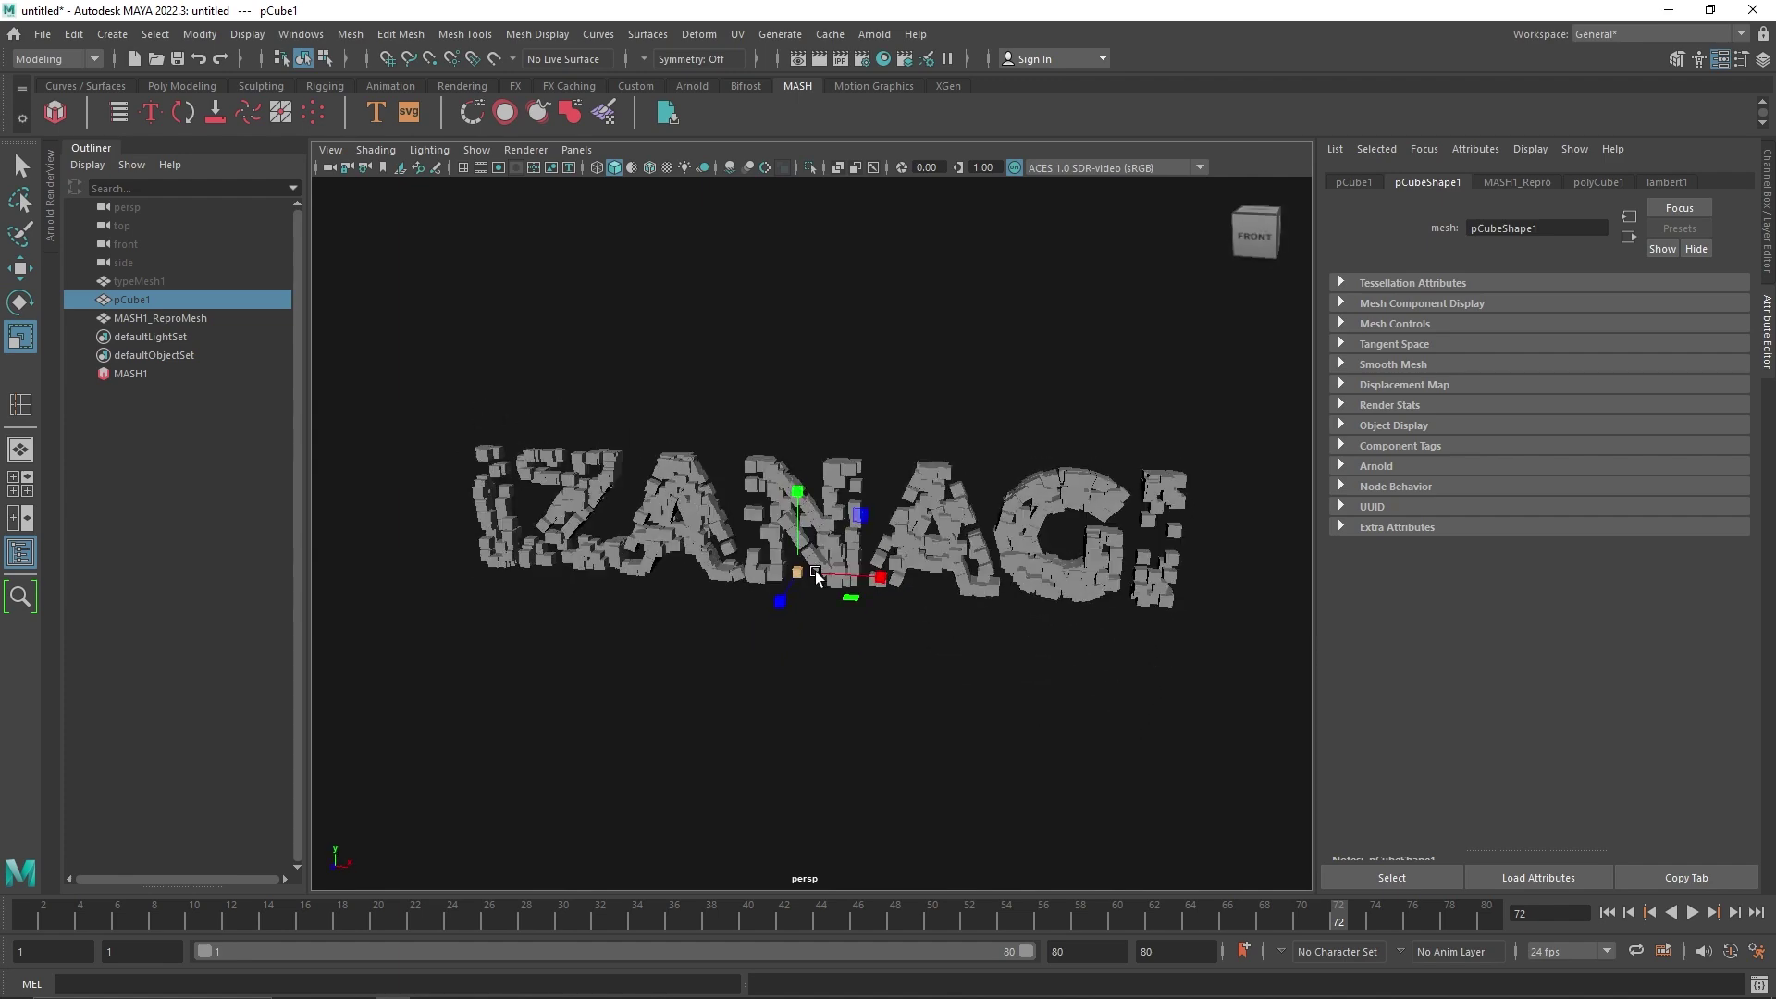
# - Add a Delay node to the MASH1 network
pyautogui.click(1375, 182)
pyautogui.click(130, 374)
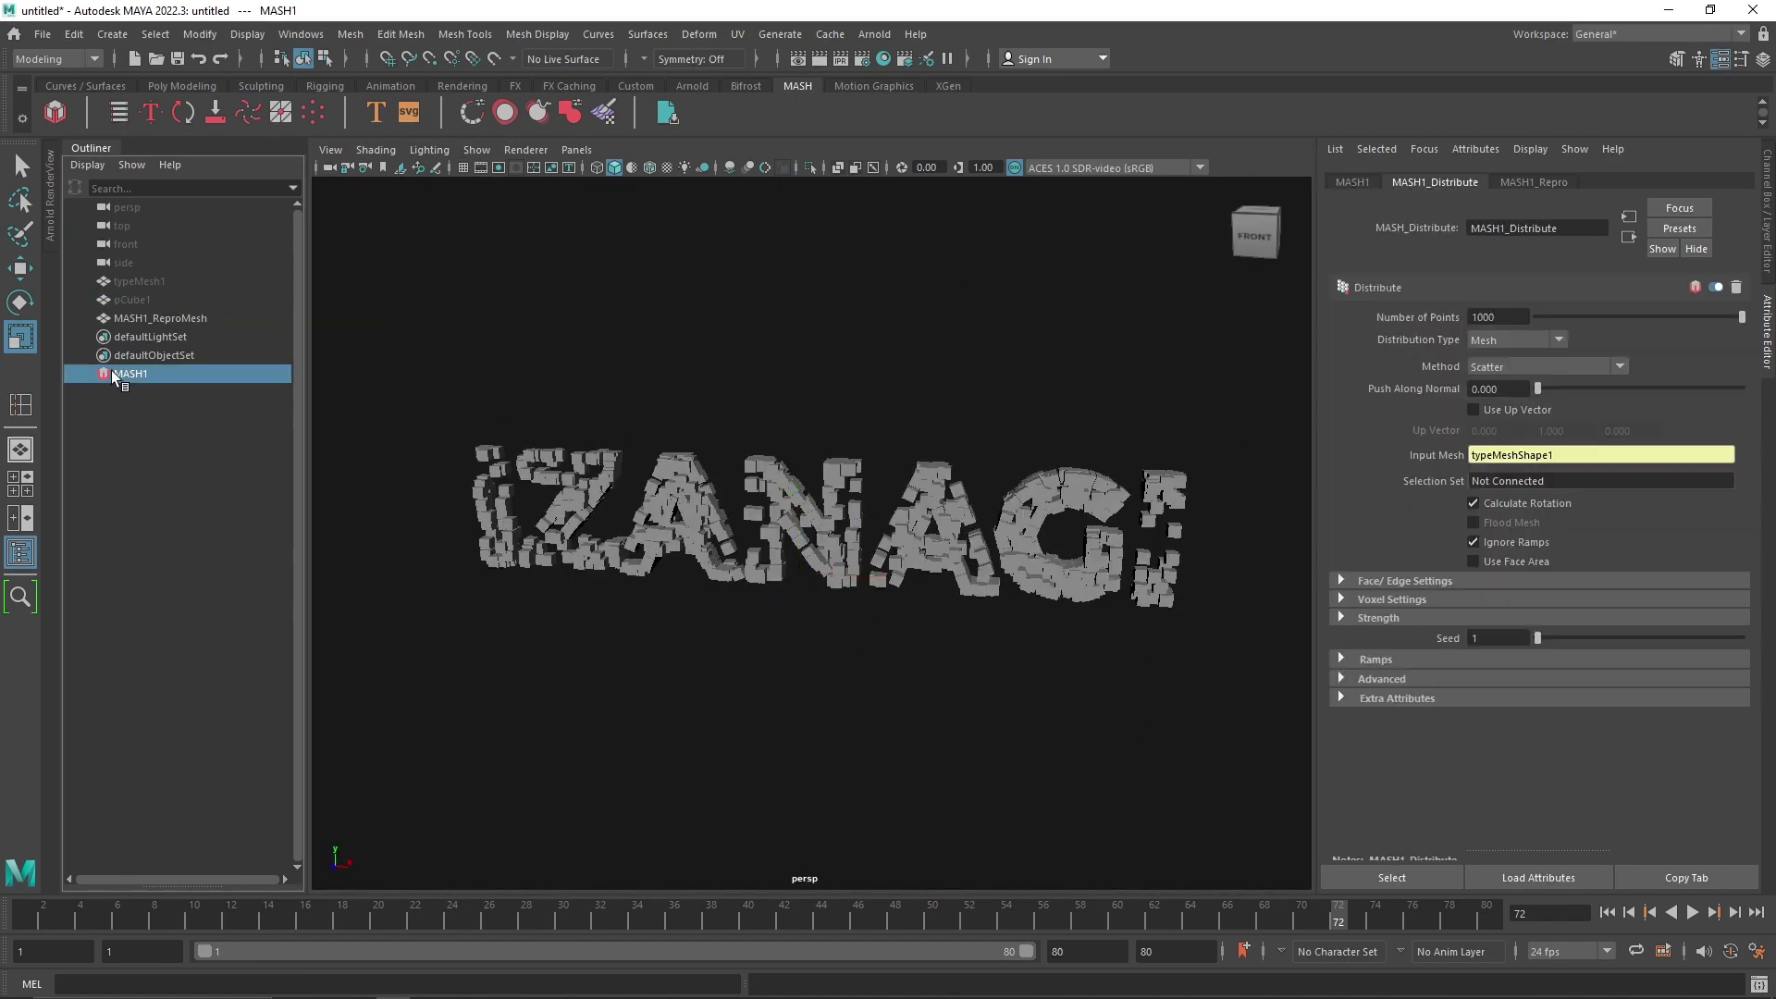
pyautogui.click(1356, 183)
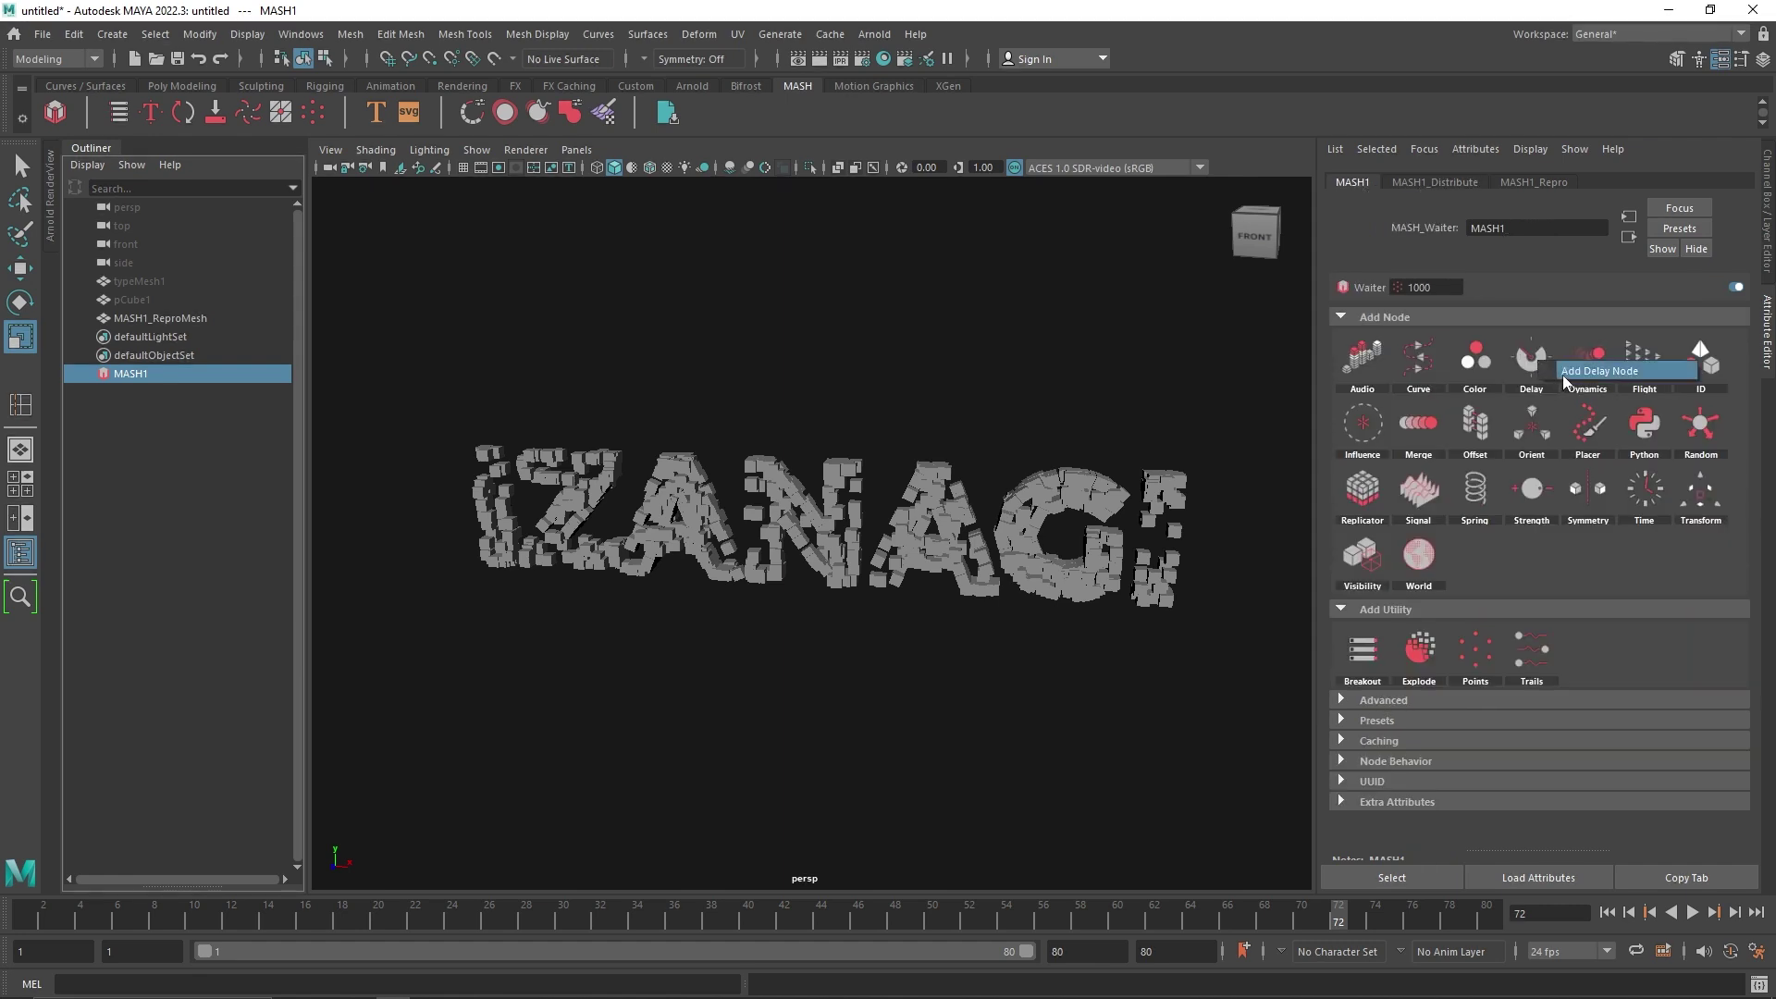
pyautogui.click(1562, 376)
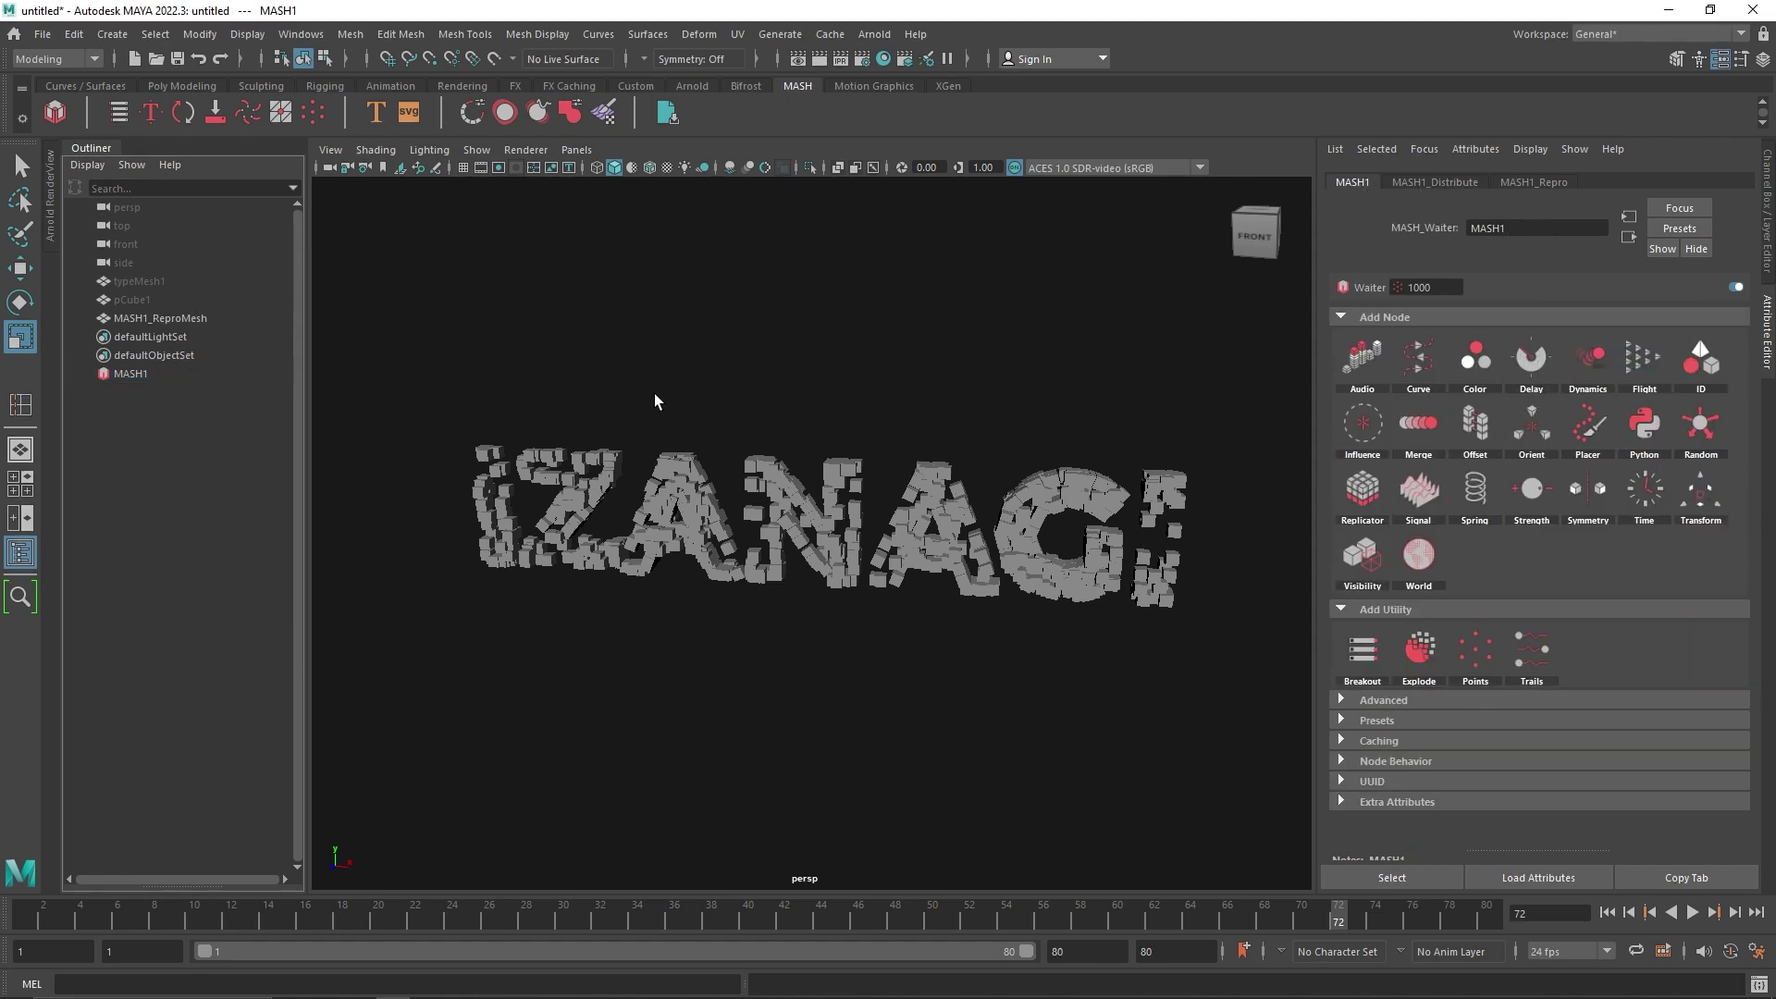
pyautogui.click(1533, 361)
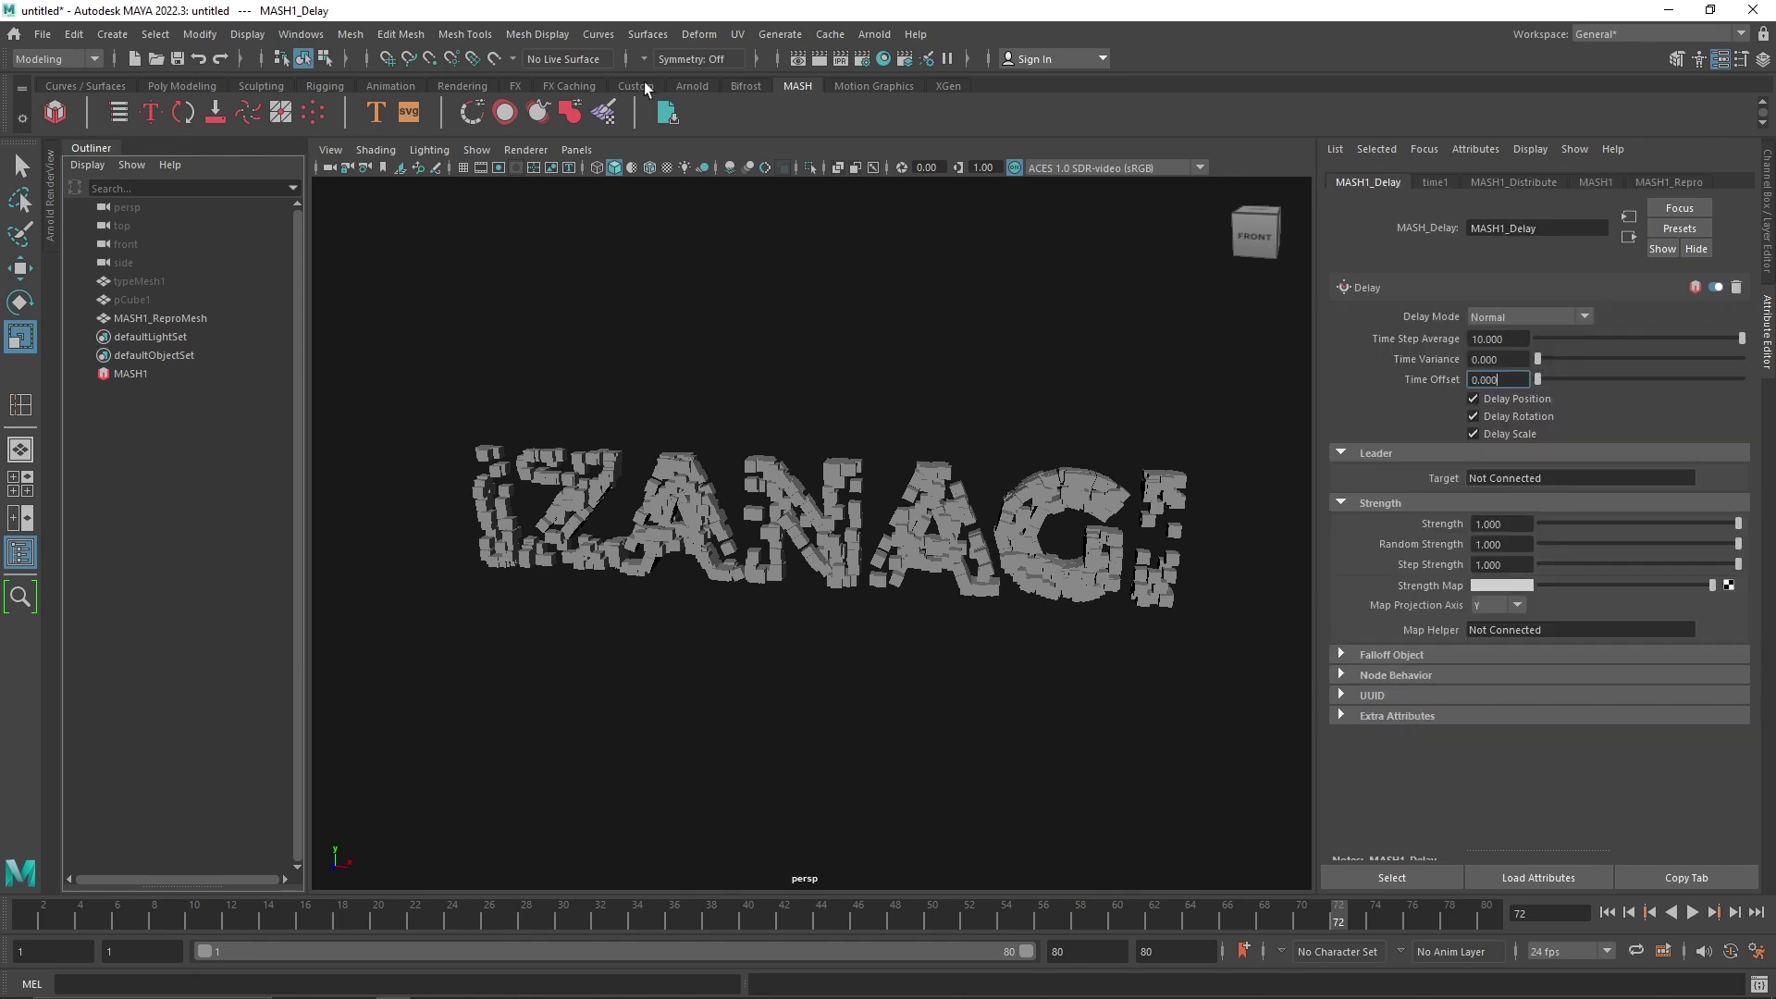
# - Create a locator and lower the MASH1 Distribute node's Number of Points to 447
pyautogui.click(148, 394)
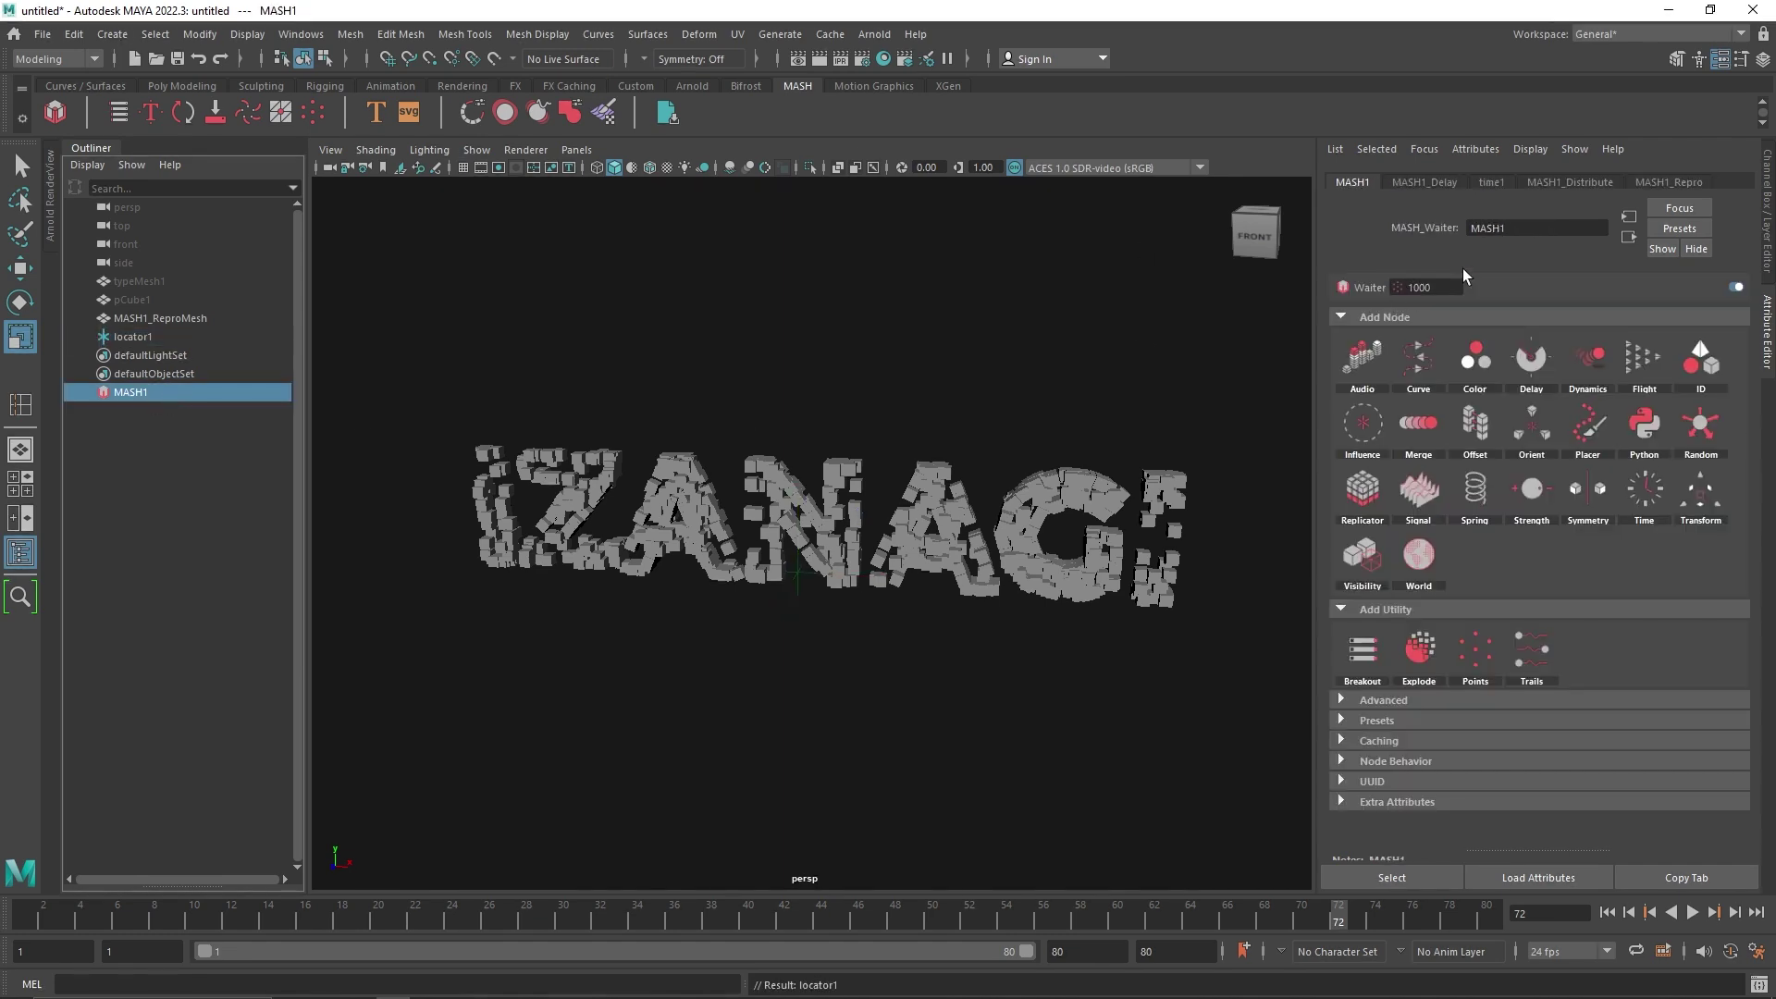
pyautogui.click(1449, 186)
pyautogui.click(1573, 191)
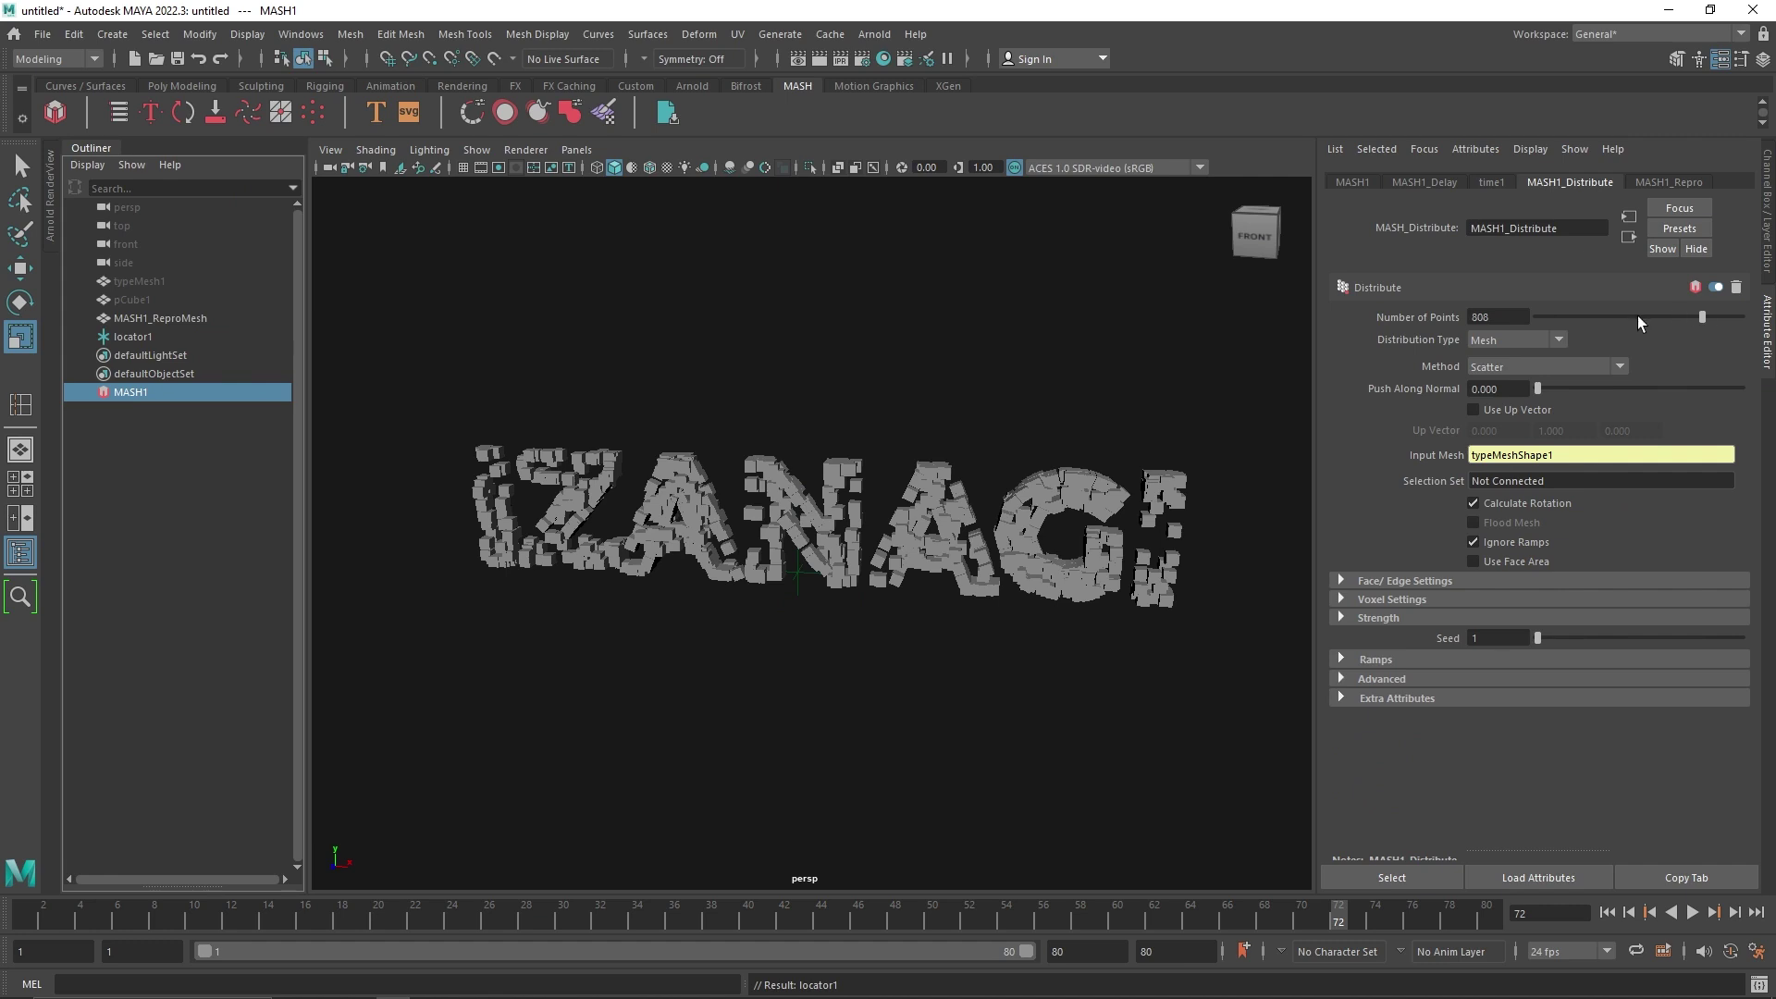
pyautogui.moveTo(1637, 316); pyautogui.dragTo(1628, 318)
pyautogui.click(1353, 182)
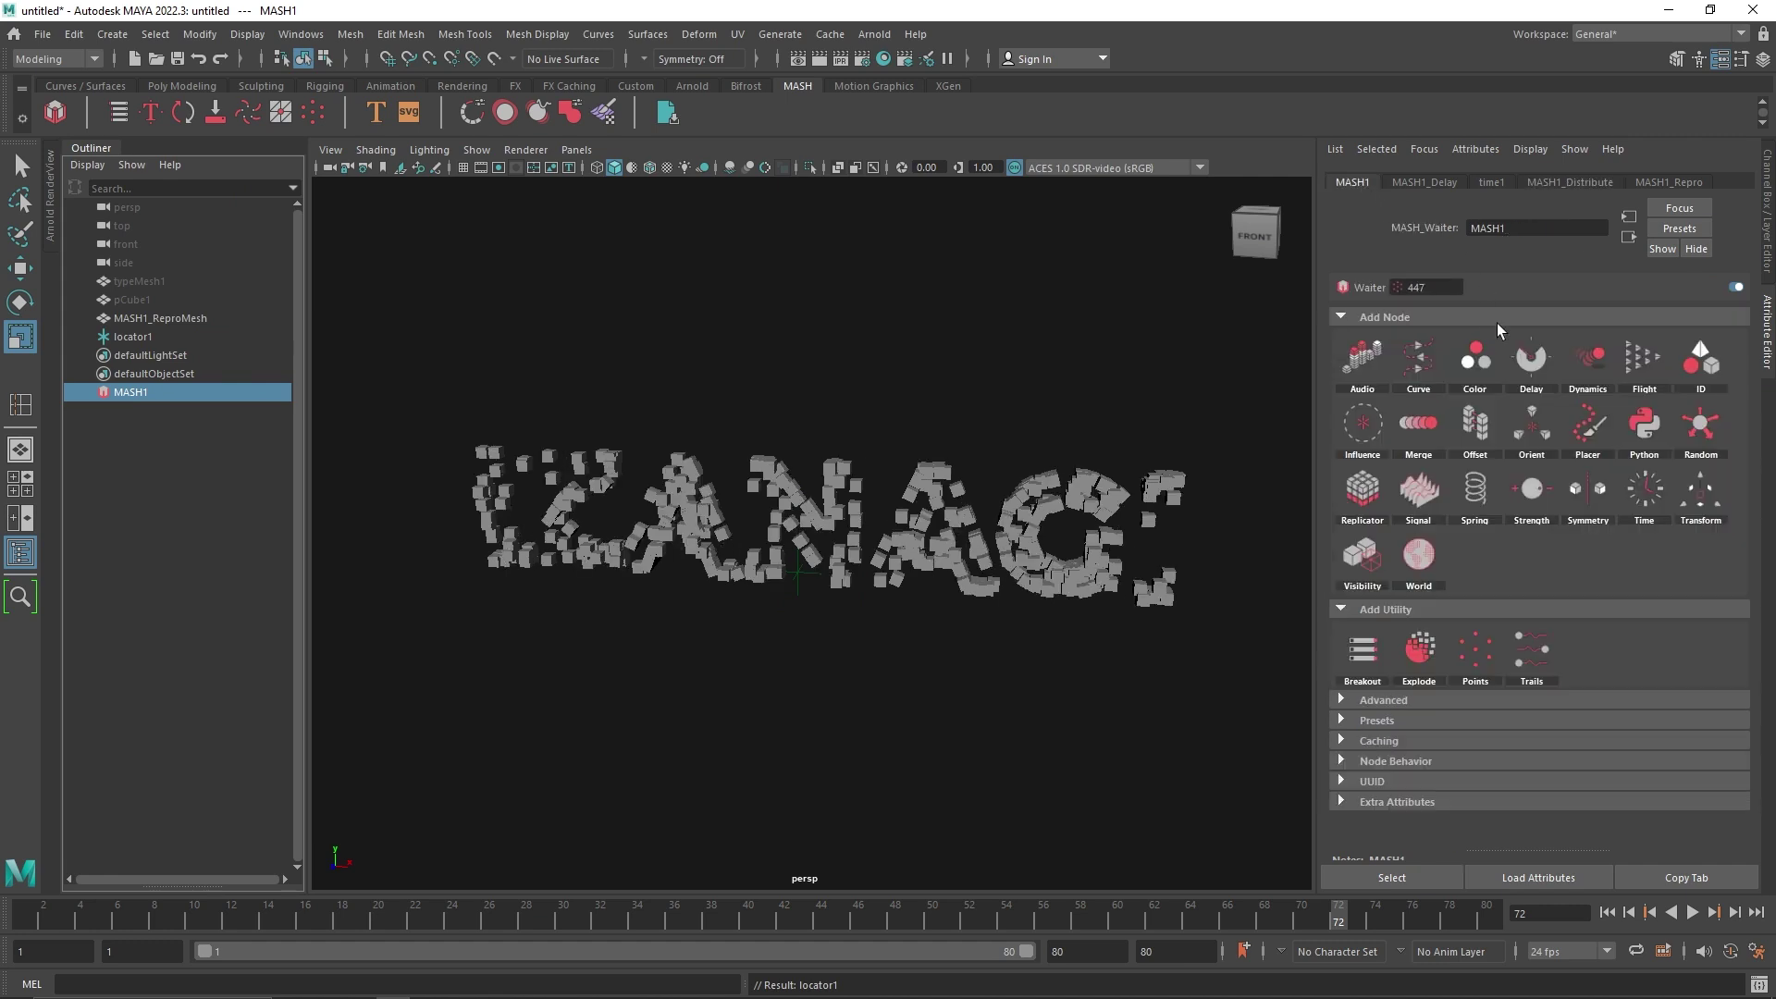
# - Connect locator1 as the Leader Target of the MASH1_Delay node
pyautogui.click(1424, 184)
pyautogui.click(1668, 182)
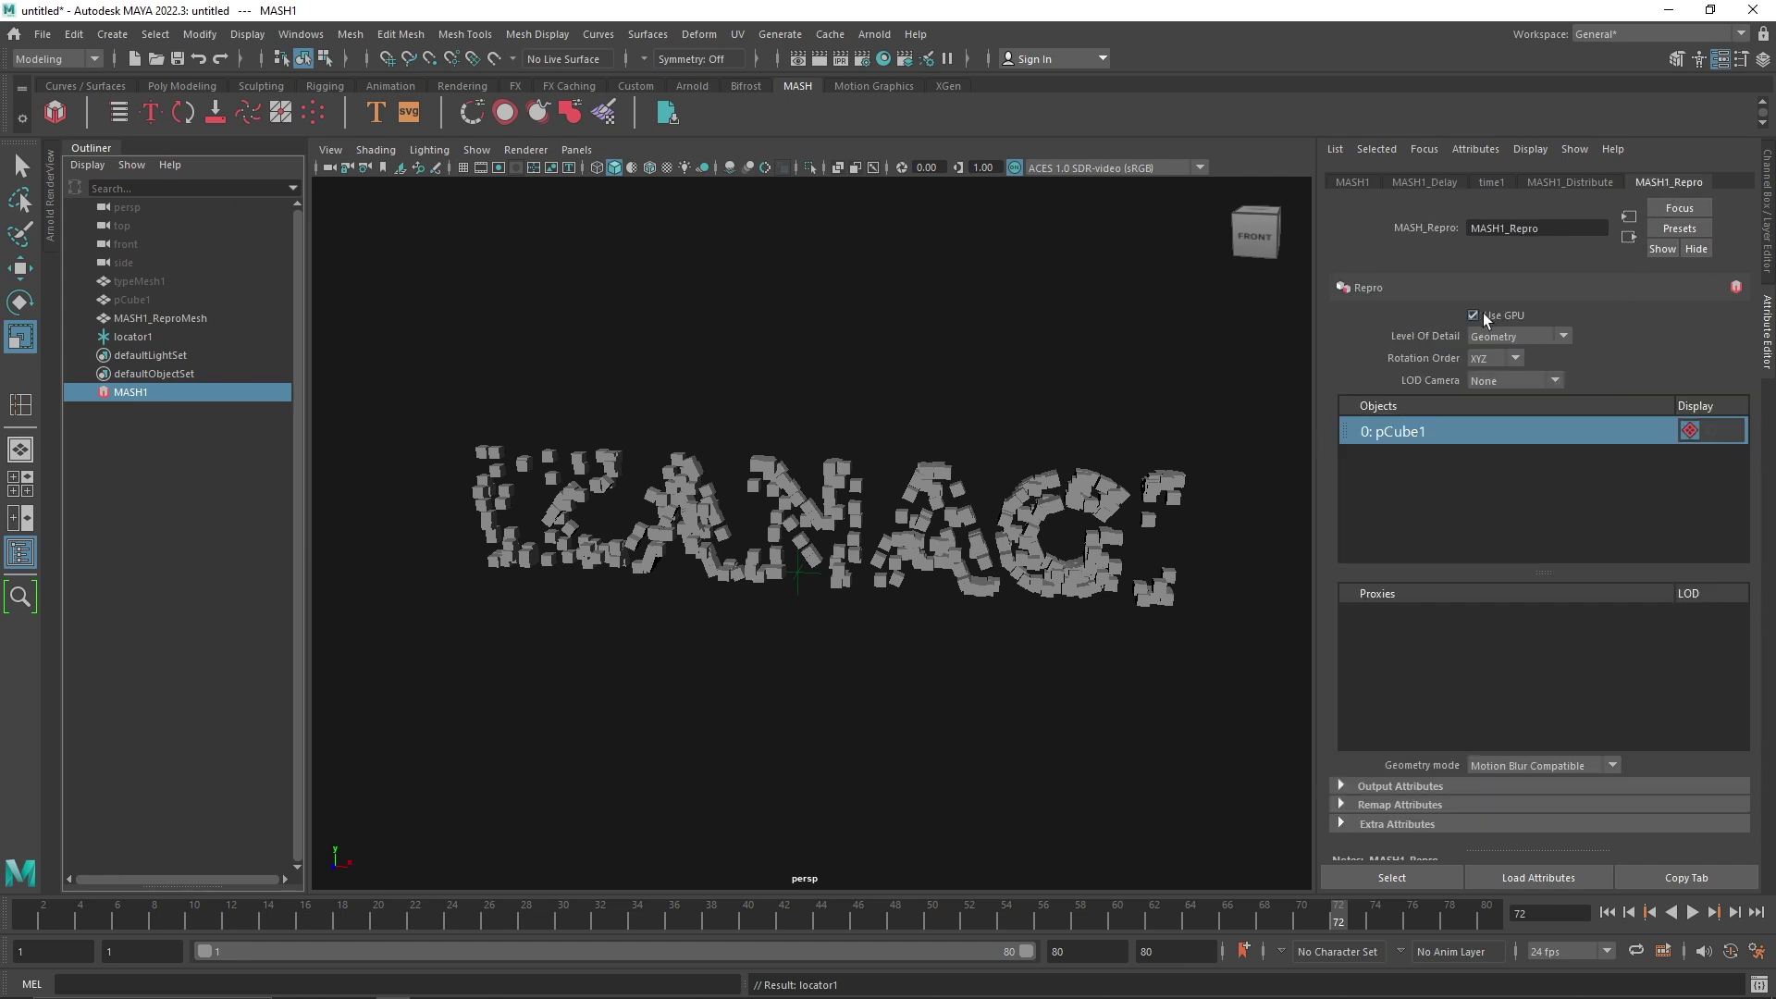
pyautogui.click(1269, 282)
pyautogui.click(138, 336)
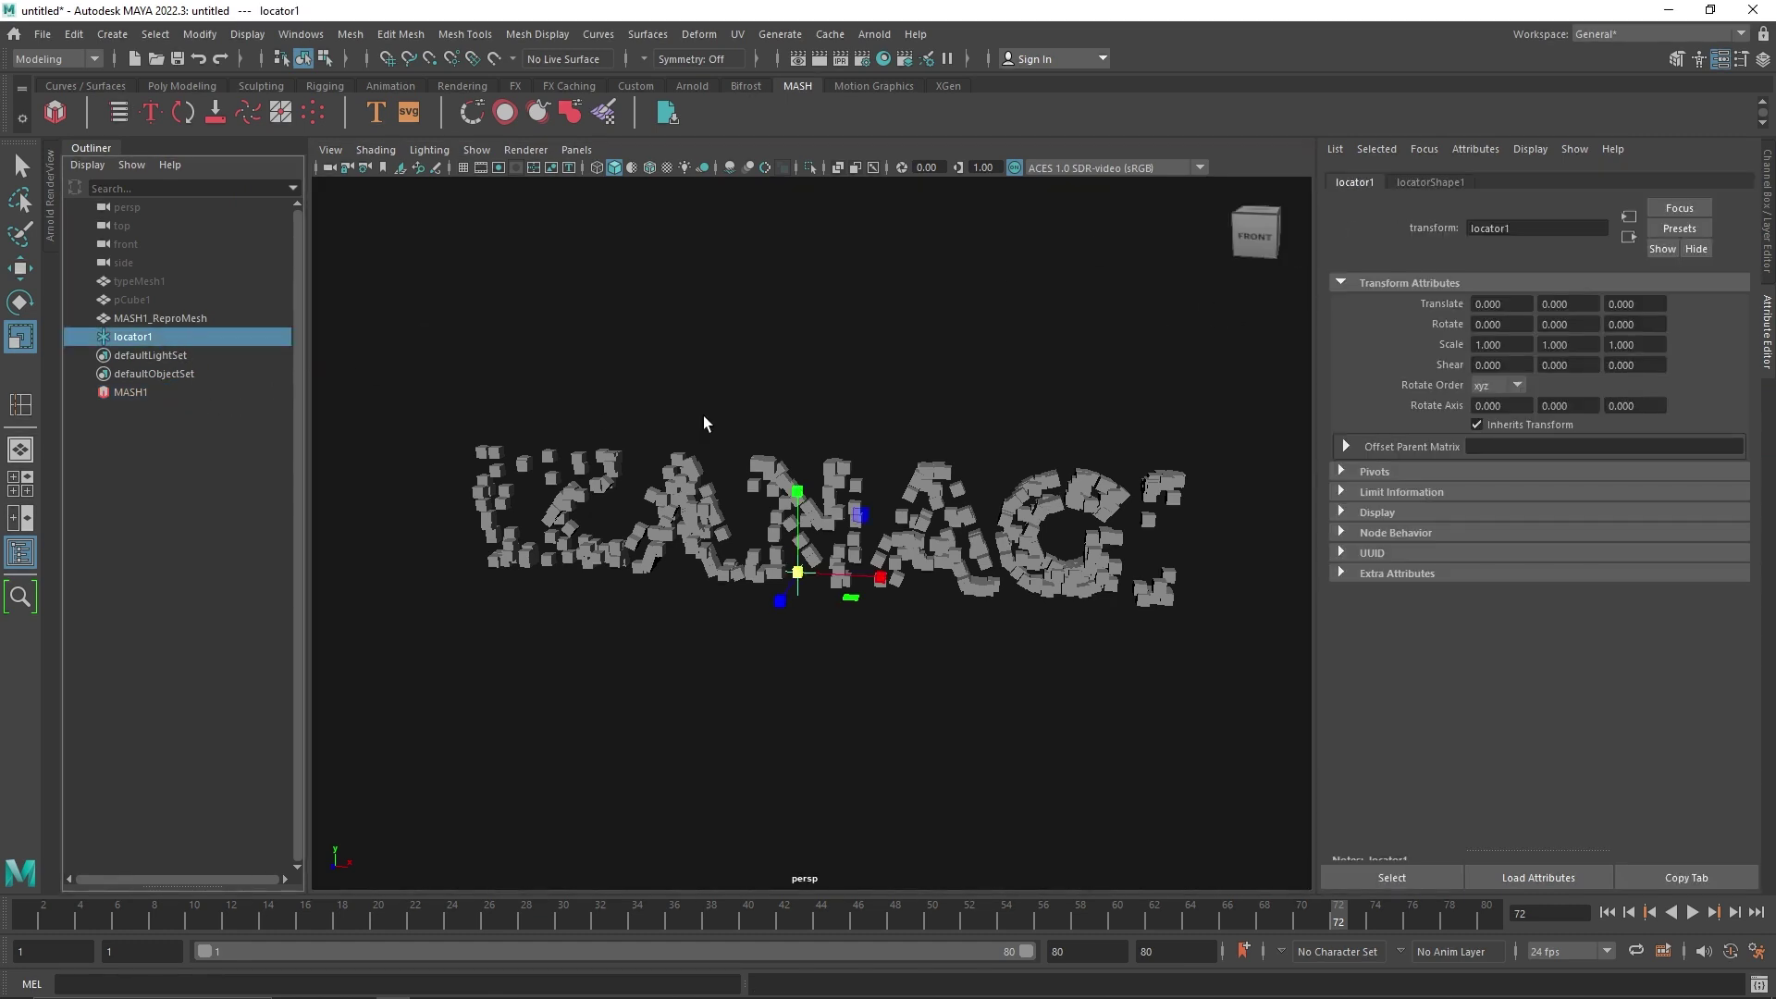
pyautogui.click(112, 392)
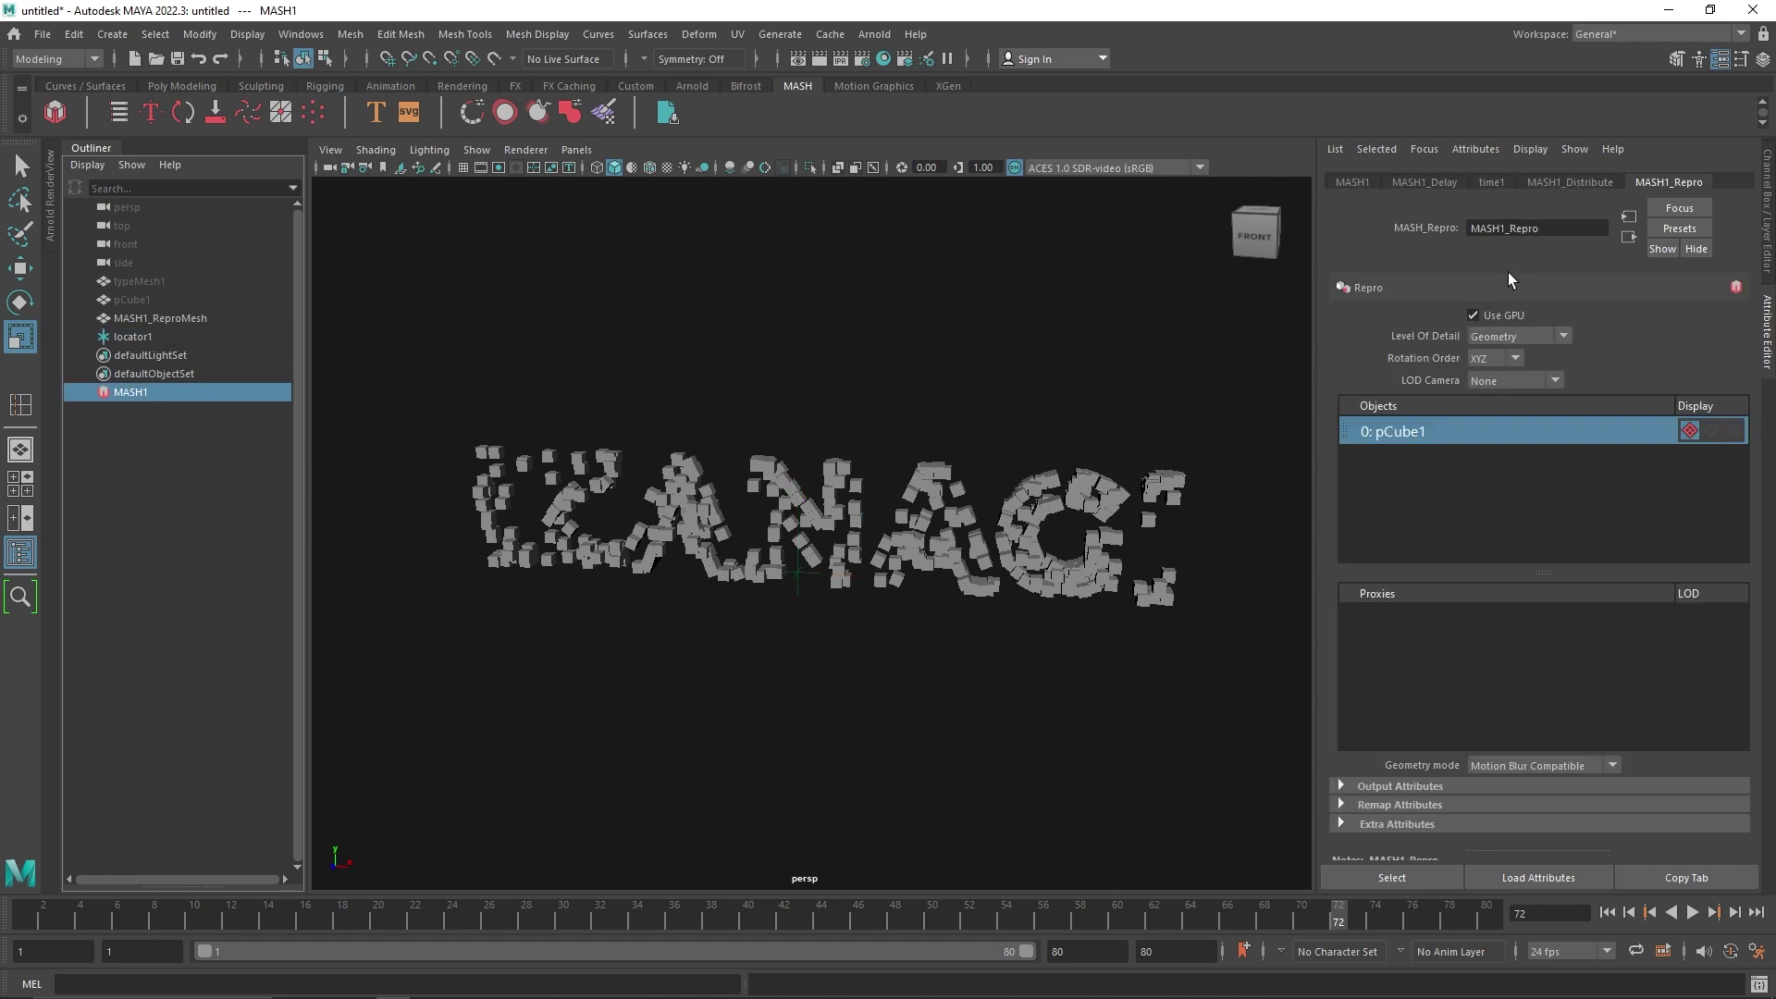
pyautogui.click(1447, 181)
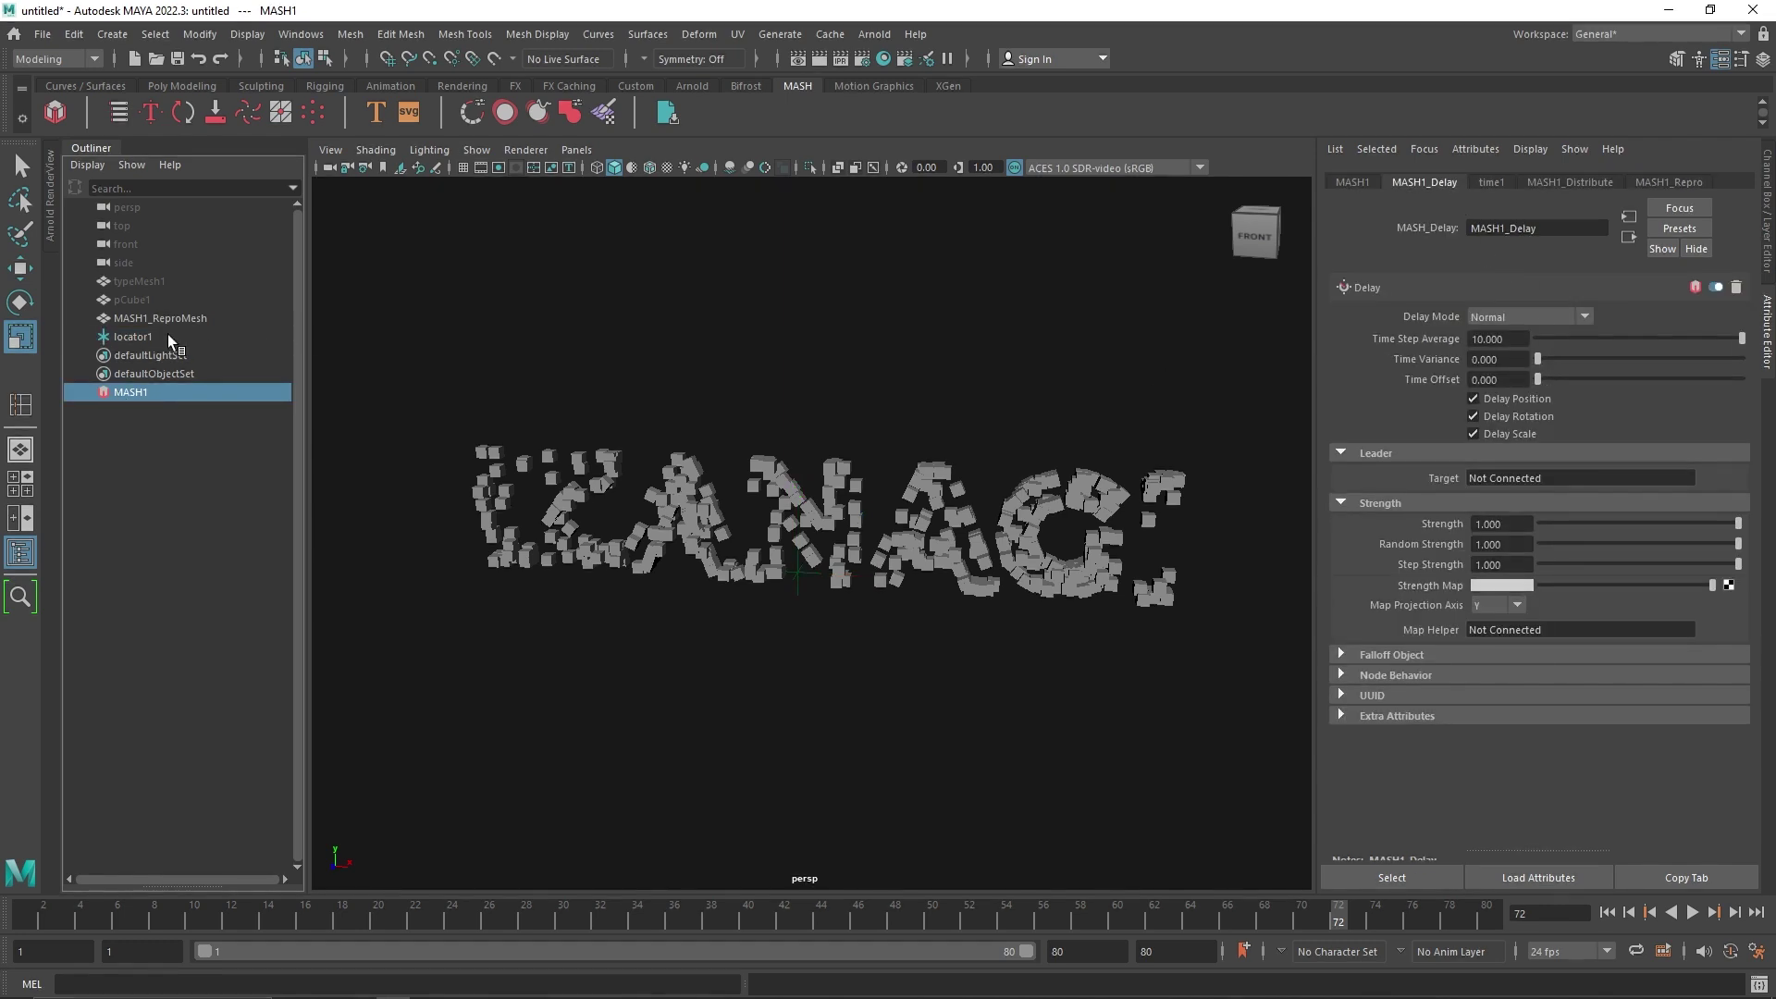
pyautogui.moveTo(168, 335); pyautogui.dragTo(1490, 477, button='middle')
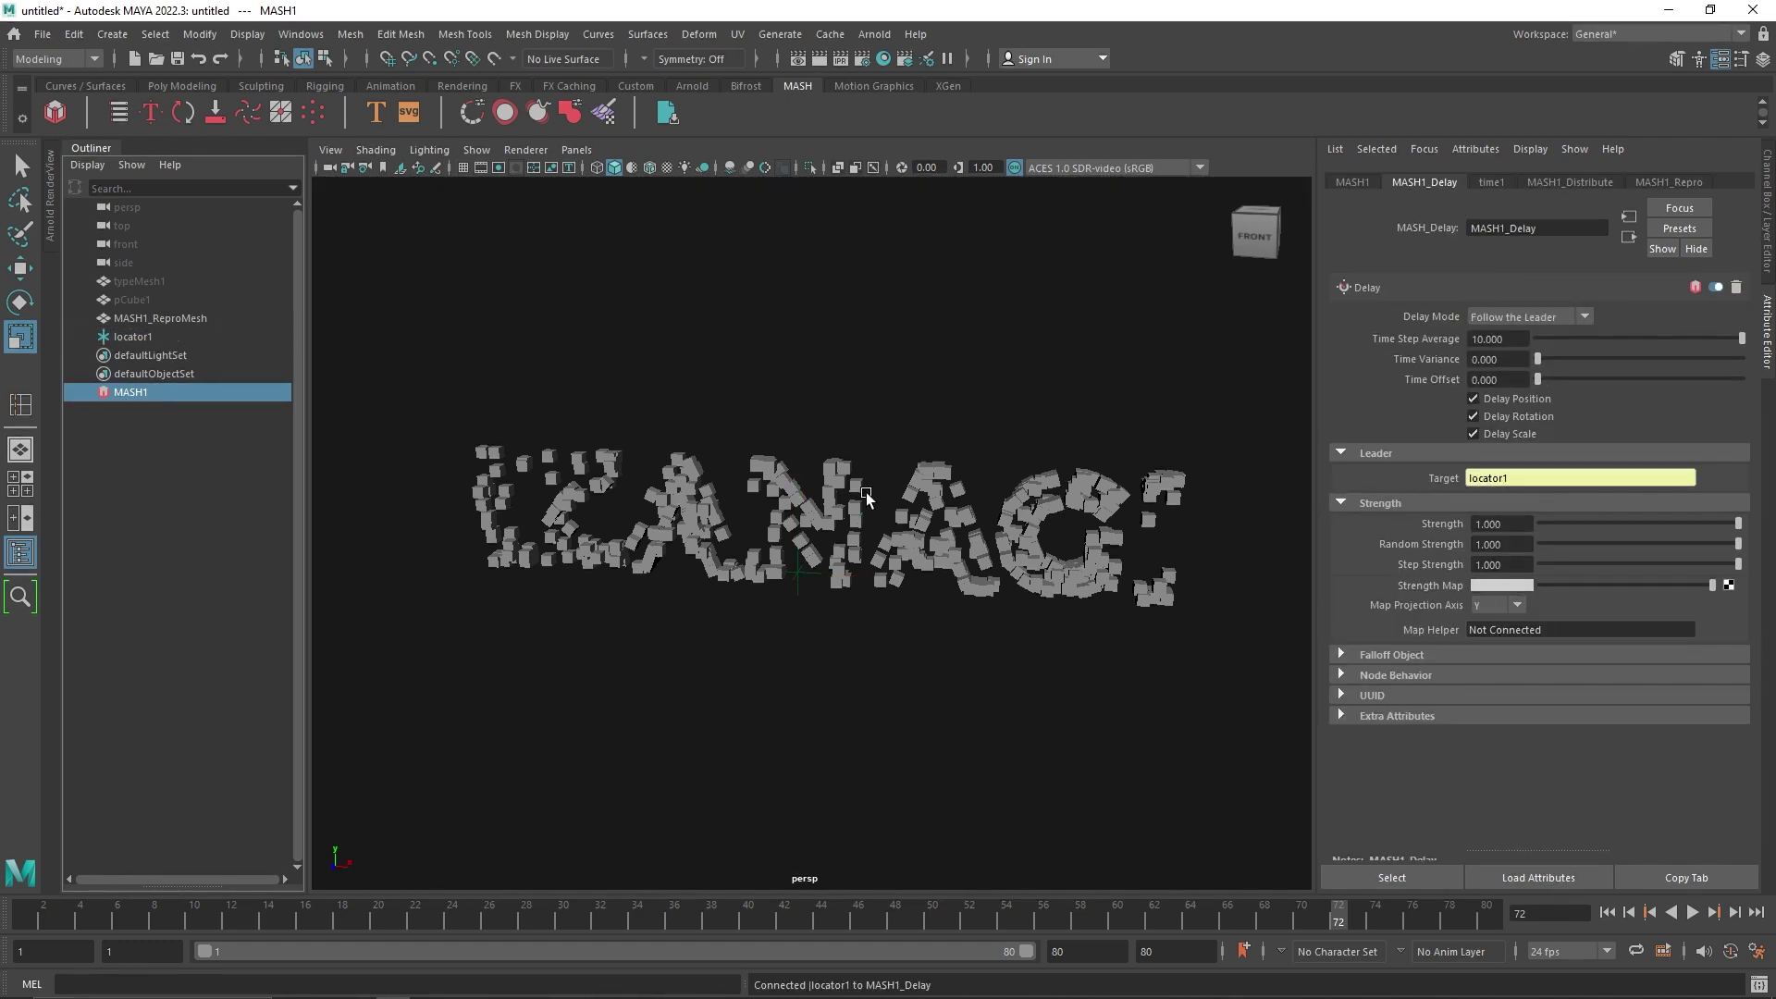
# - Key all translate and rotate channels of locator1 at frame 1
pyautogui.click(799, 569)
pyautogui.press('w')
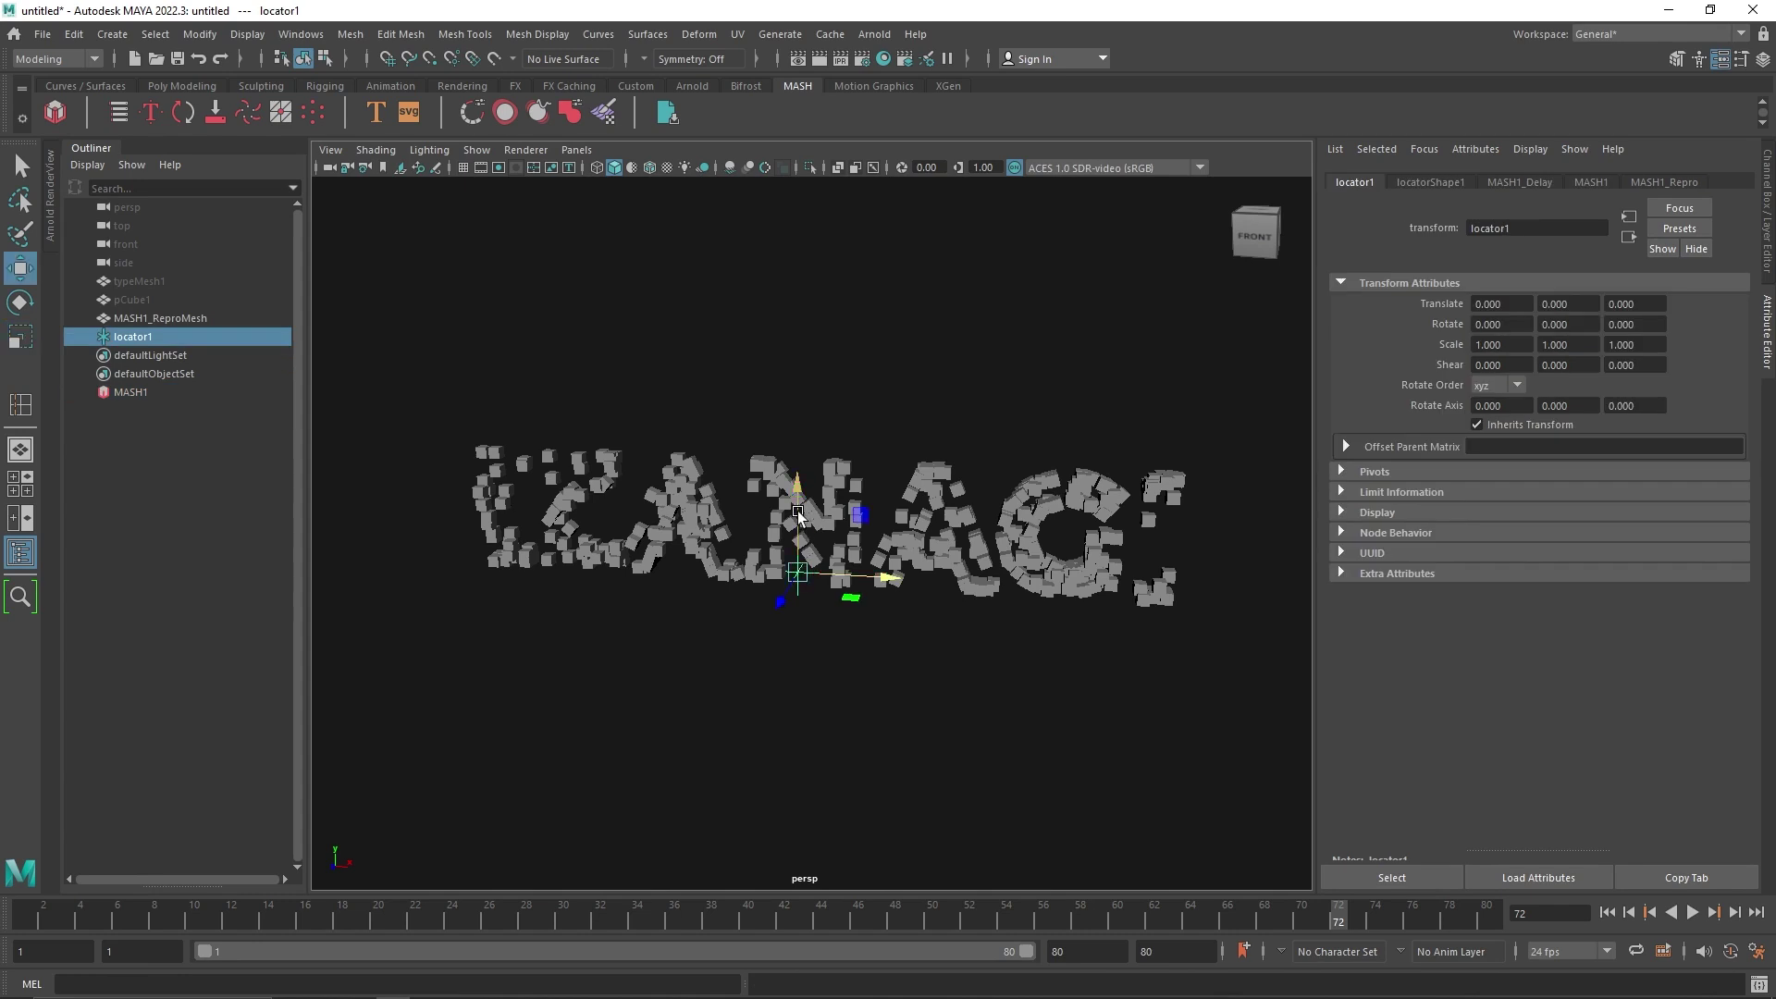
pyautogui.click(1607, 913)
pyautogui.hotkey('ctrl', 'a')
pyautogui.moveTo(1656, 204); pyautogui.dragTo(1661, 278)
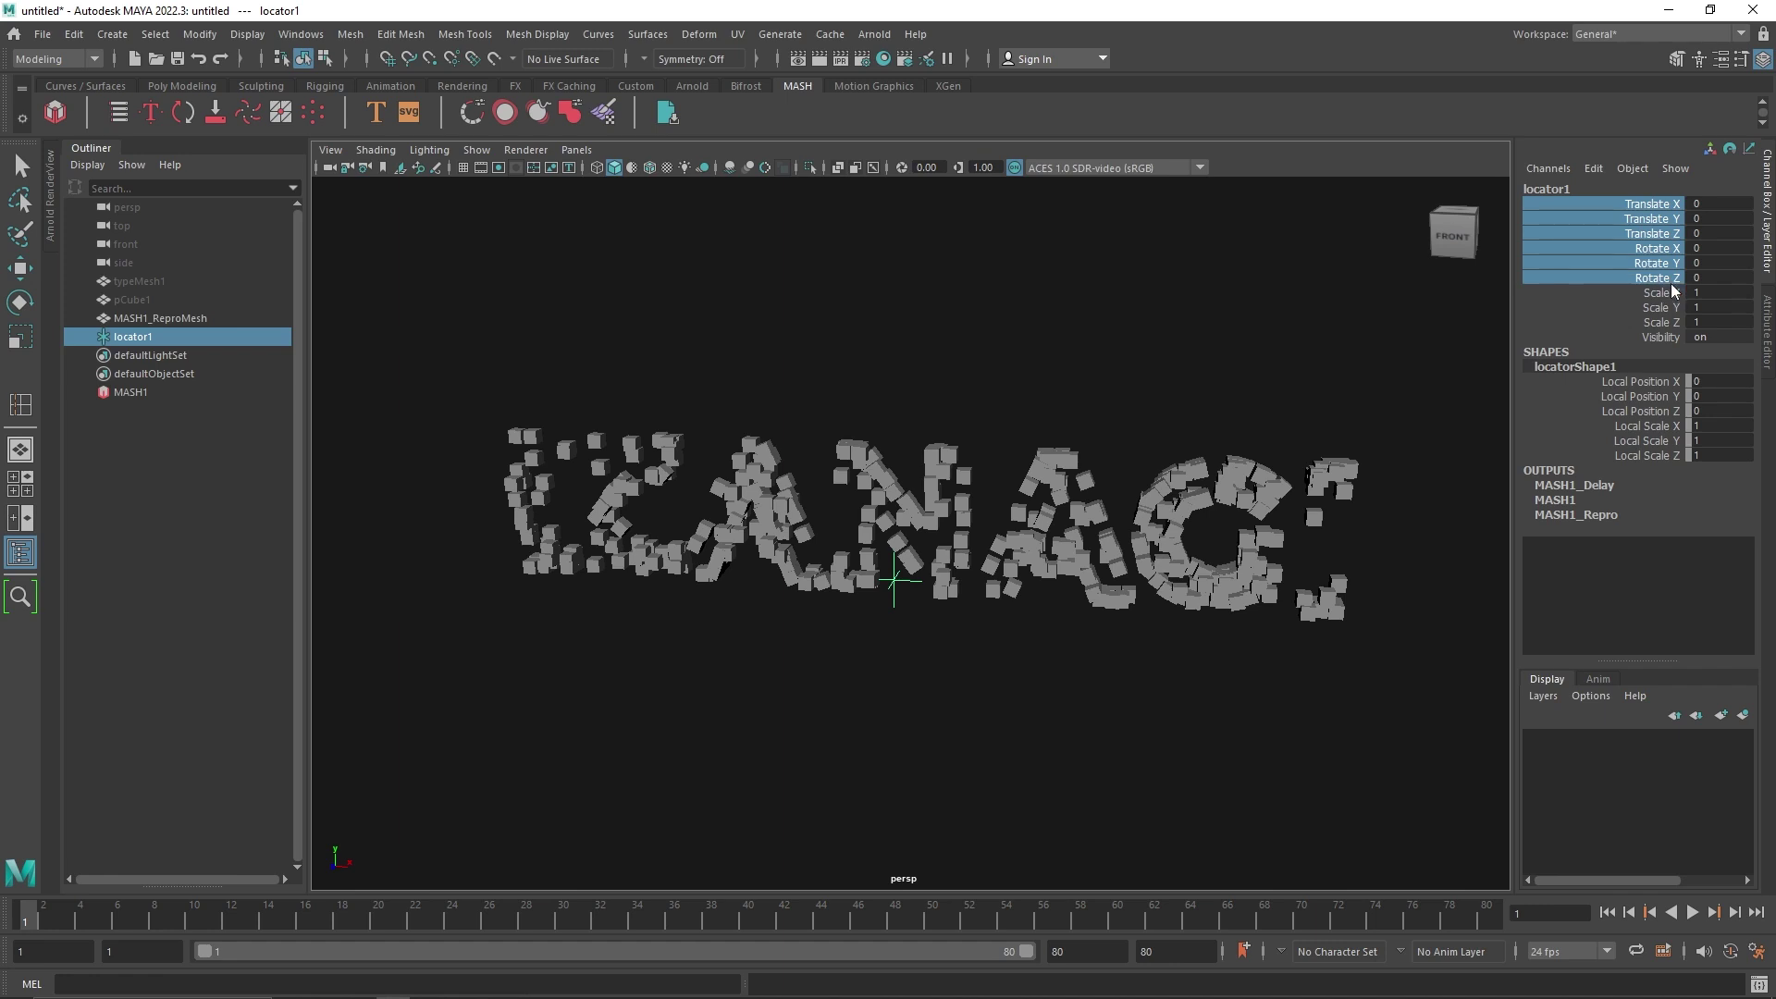
pyautogui.rightClick(1655, 248)
pyautogui.click(1599, 280)
# - Extend the end of the playback range to frame 90
pyautogui.hotkey('alt', 'v')
pyautogui.doubleClick(1054, 951)
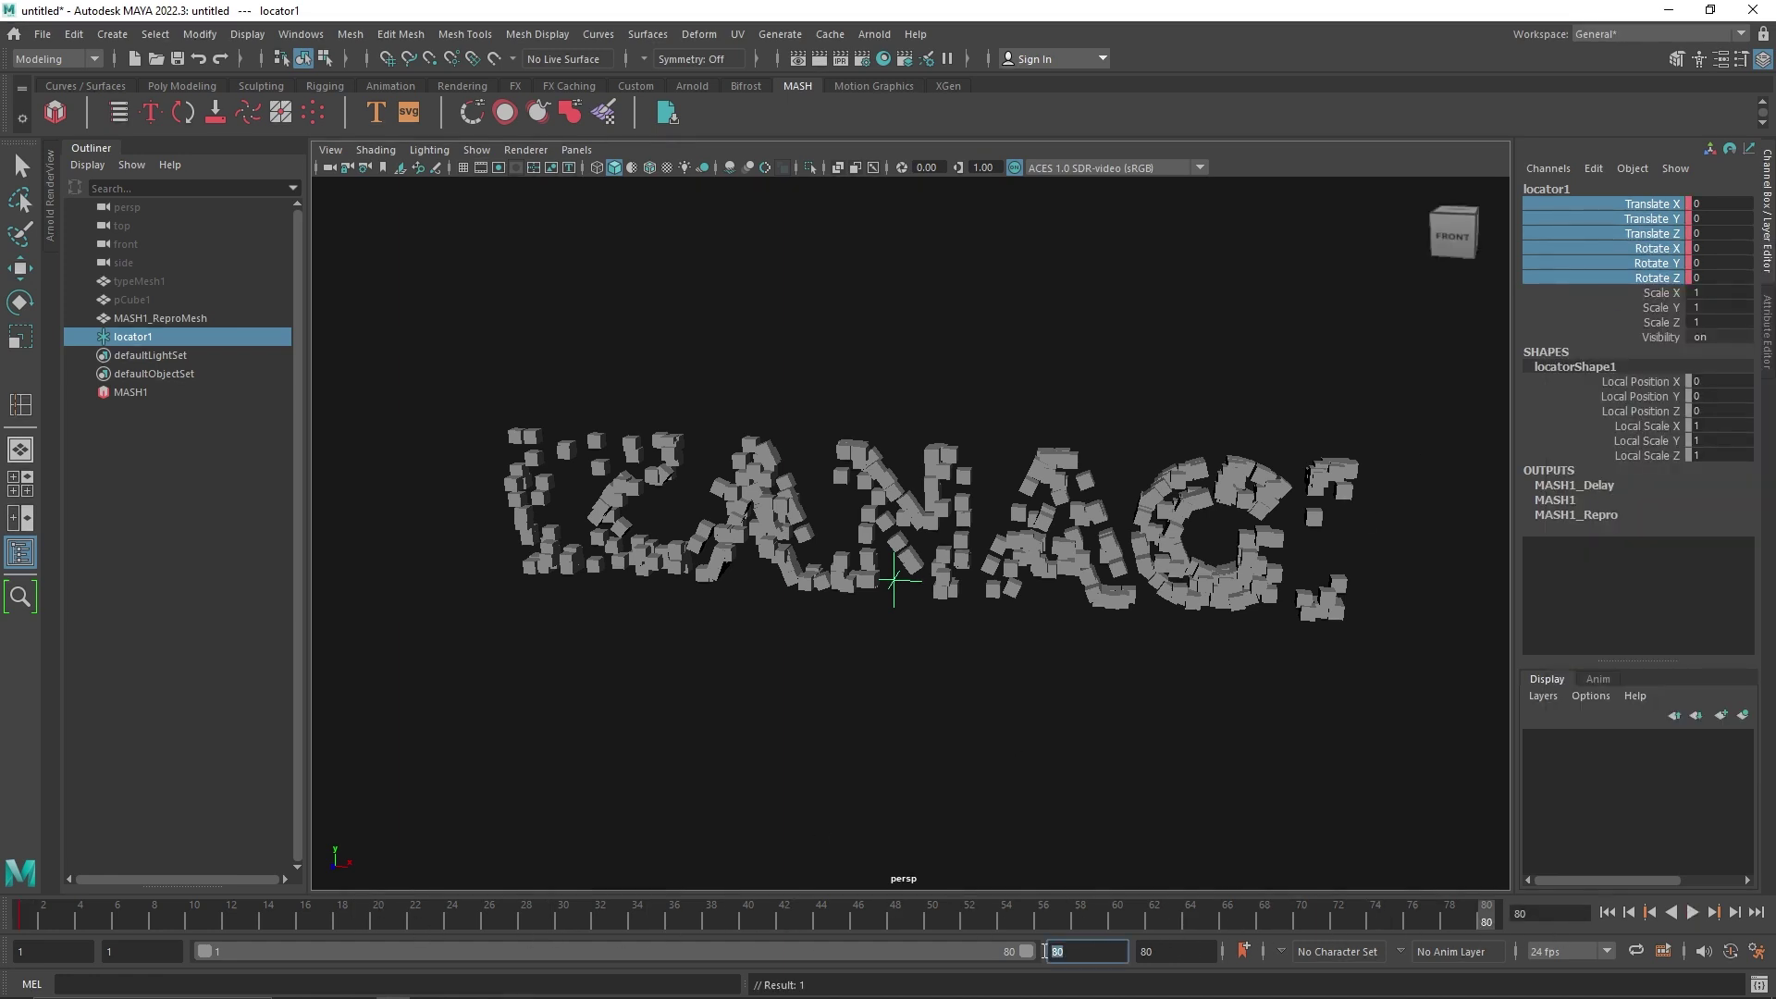
pyautogui.write('90')
pyautogui.press('Return')
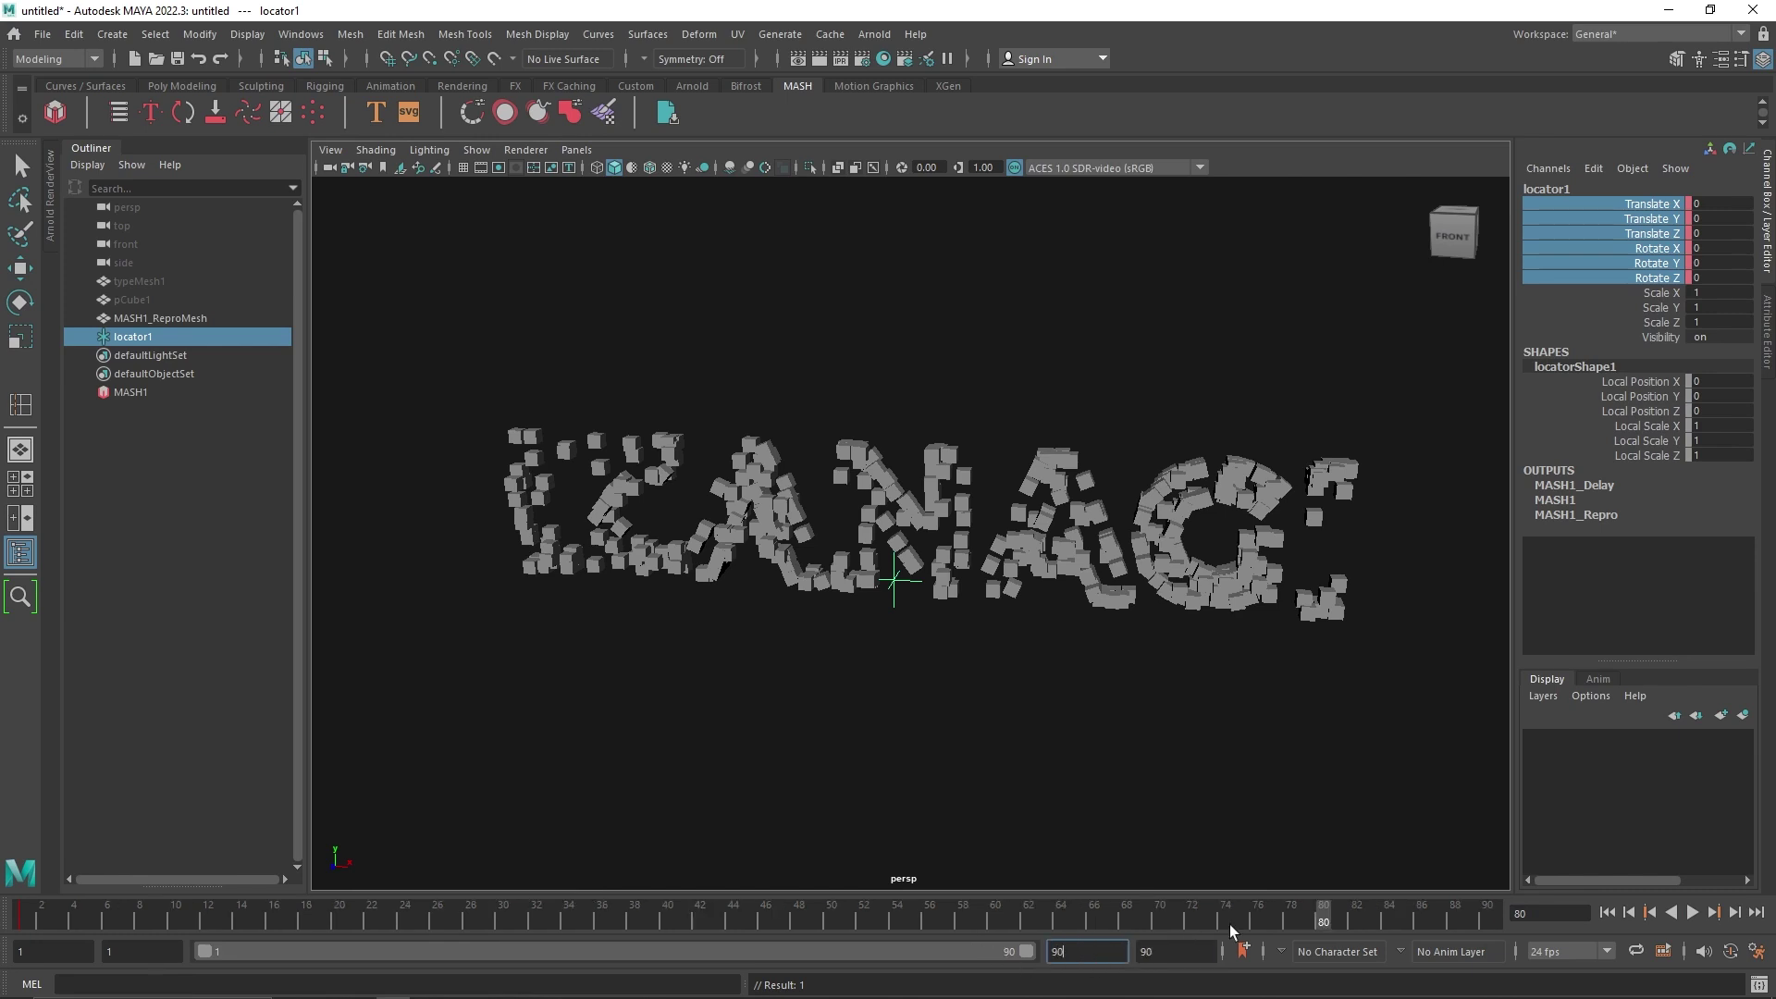
# - Key all translate and rotate channels of locator1 at frame 90
pyautogui.moveTo(1473, 917); pyautogui.dragTo(1503, 919)
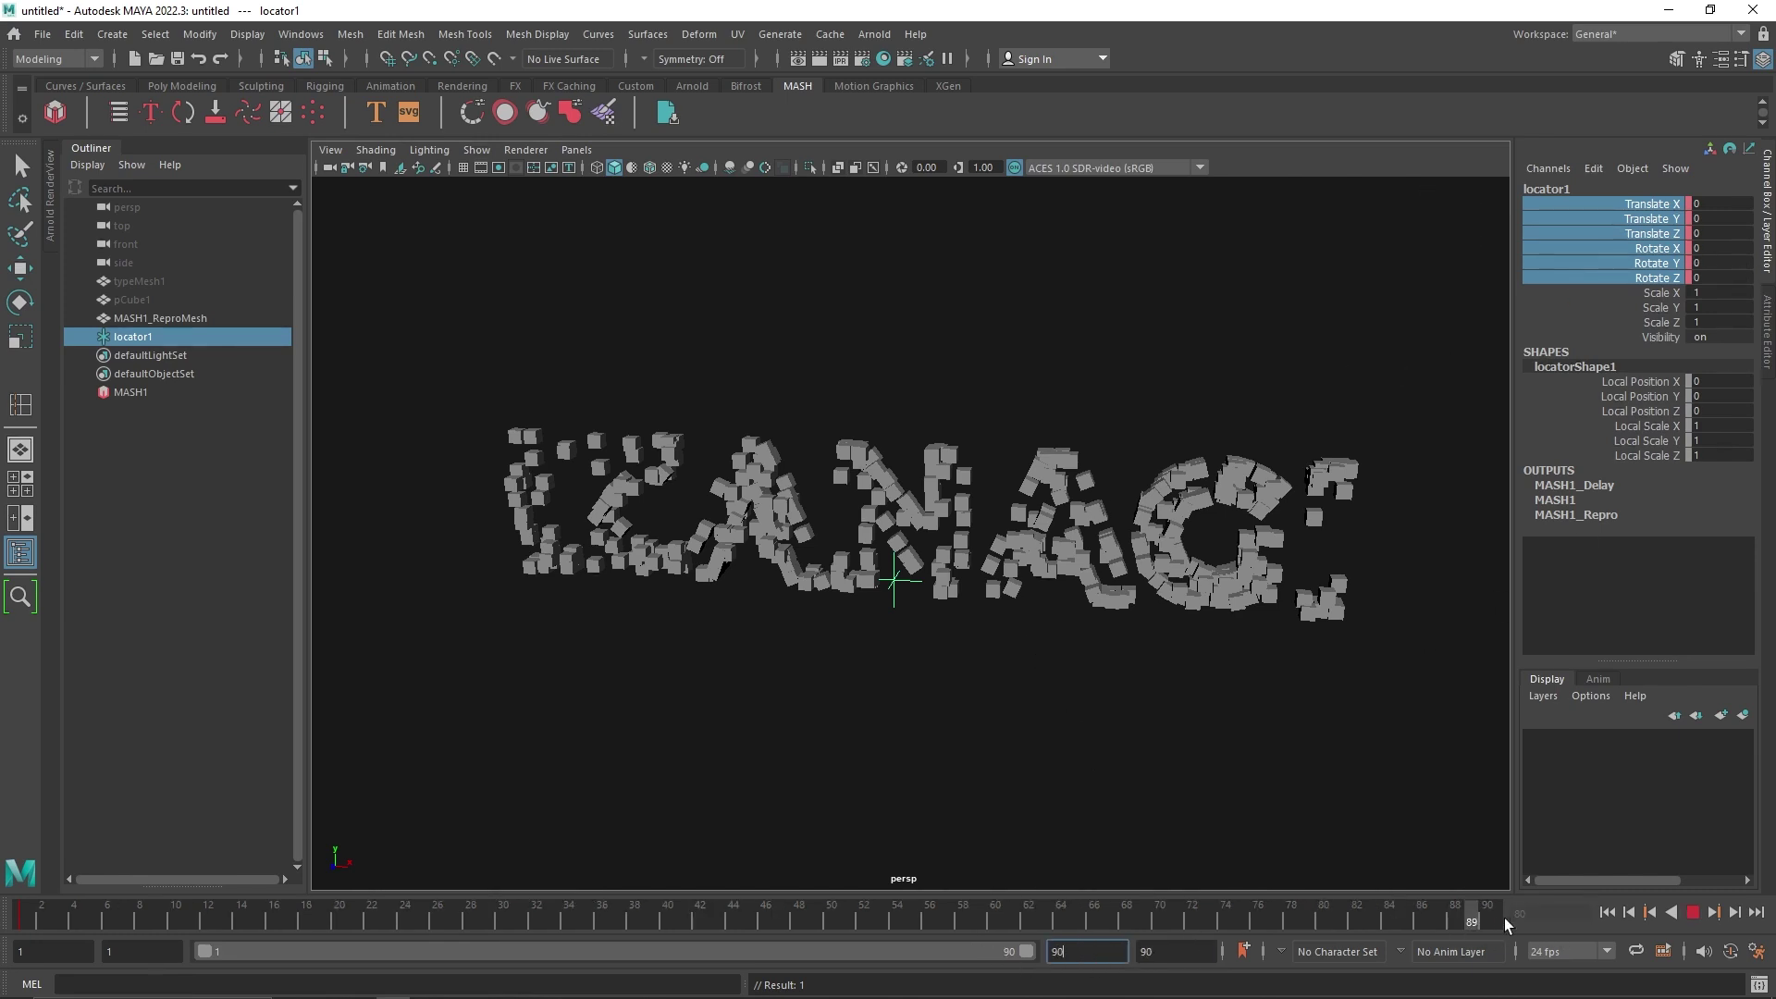
pyautogui.press('w')
pyautogui.click(907, 587)
pyautogui.click(902, 585)
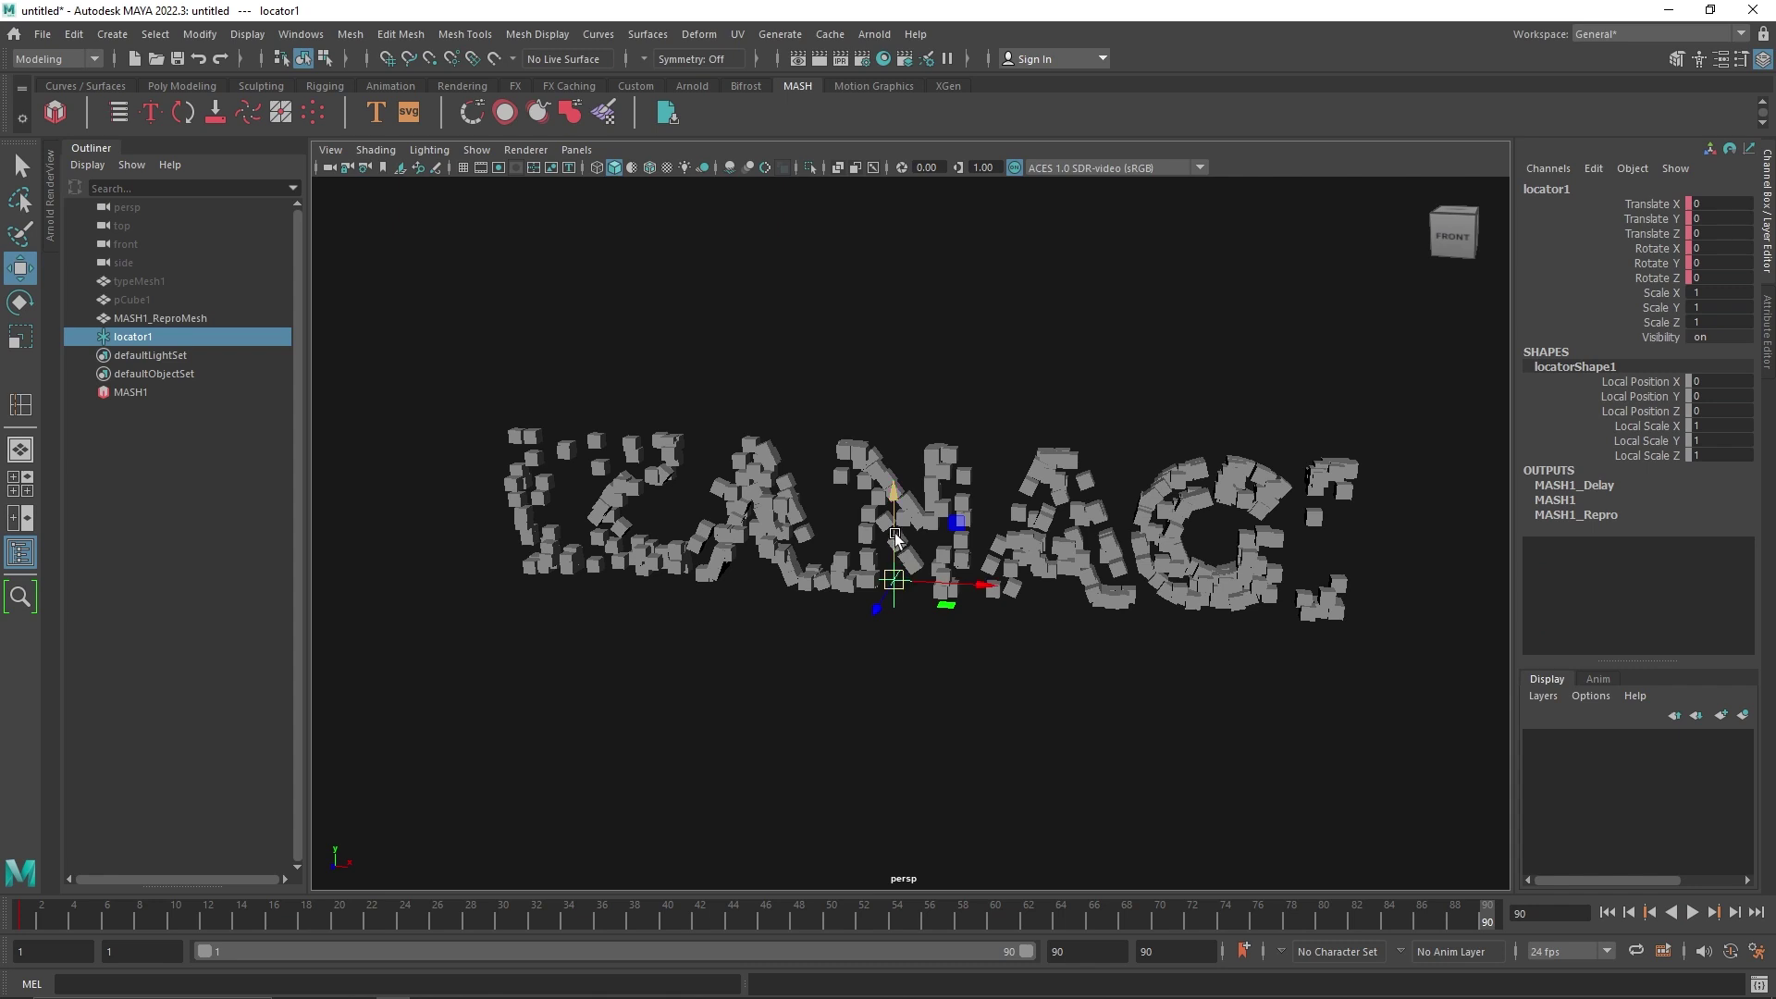
pyautogui.click(1664, 204)
pyautogui.keyDown('shift'); pyautogui.click(1663, 277); pyautogui.keyUp('shift')
pyautogui.rightClick(1657, 247)
pyautogui.click(1650, 281)
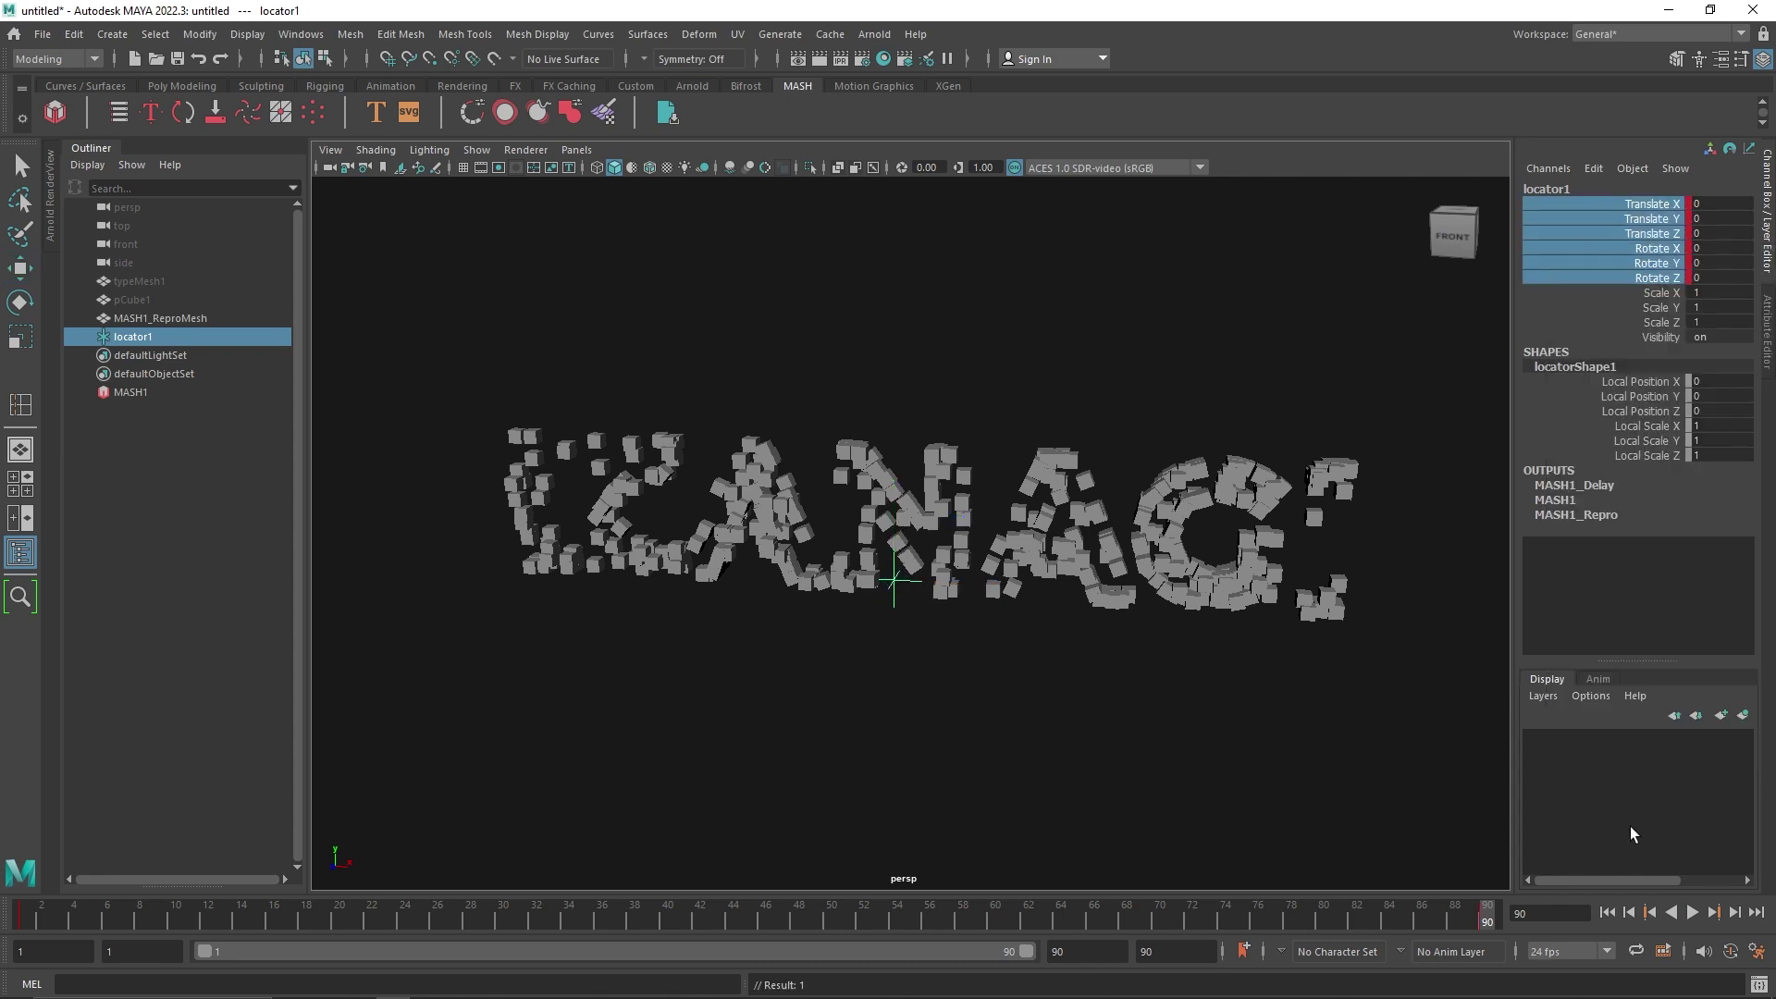
# - Raise locator1 to Translate Y 14 at frame 1 and key its translate and rotate channels
pyautogui.click(1607, 913)
pyautogui.press('w')
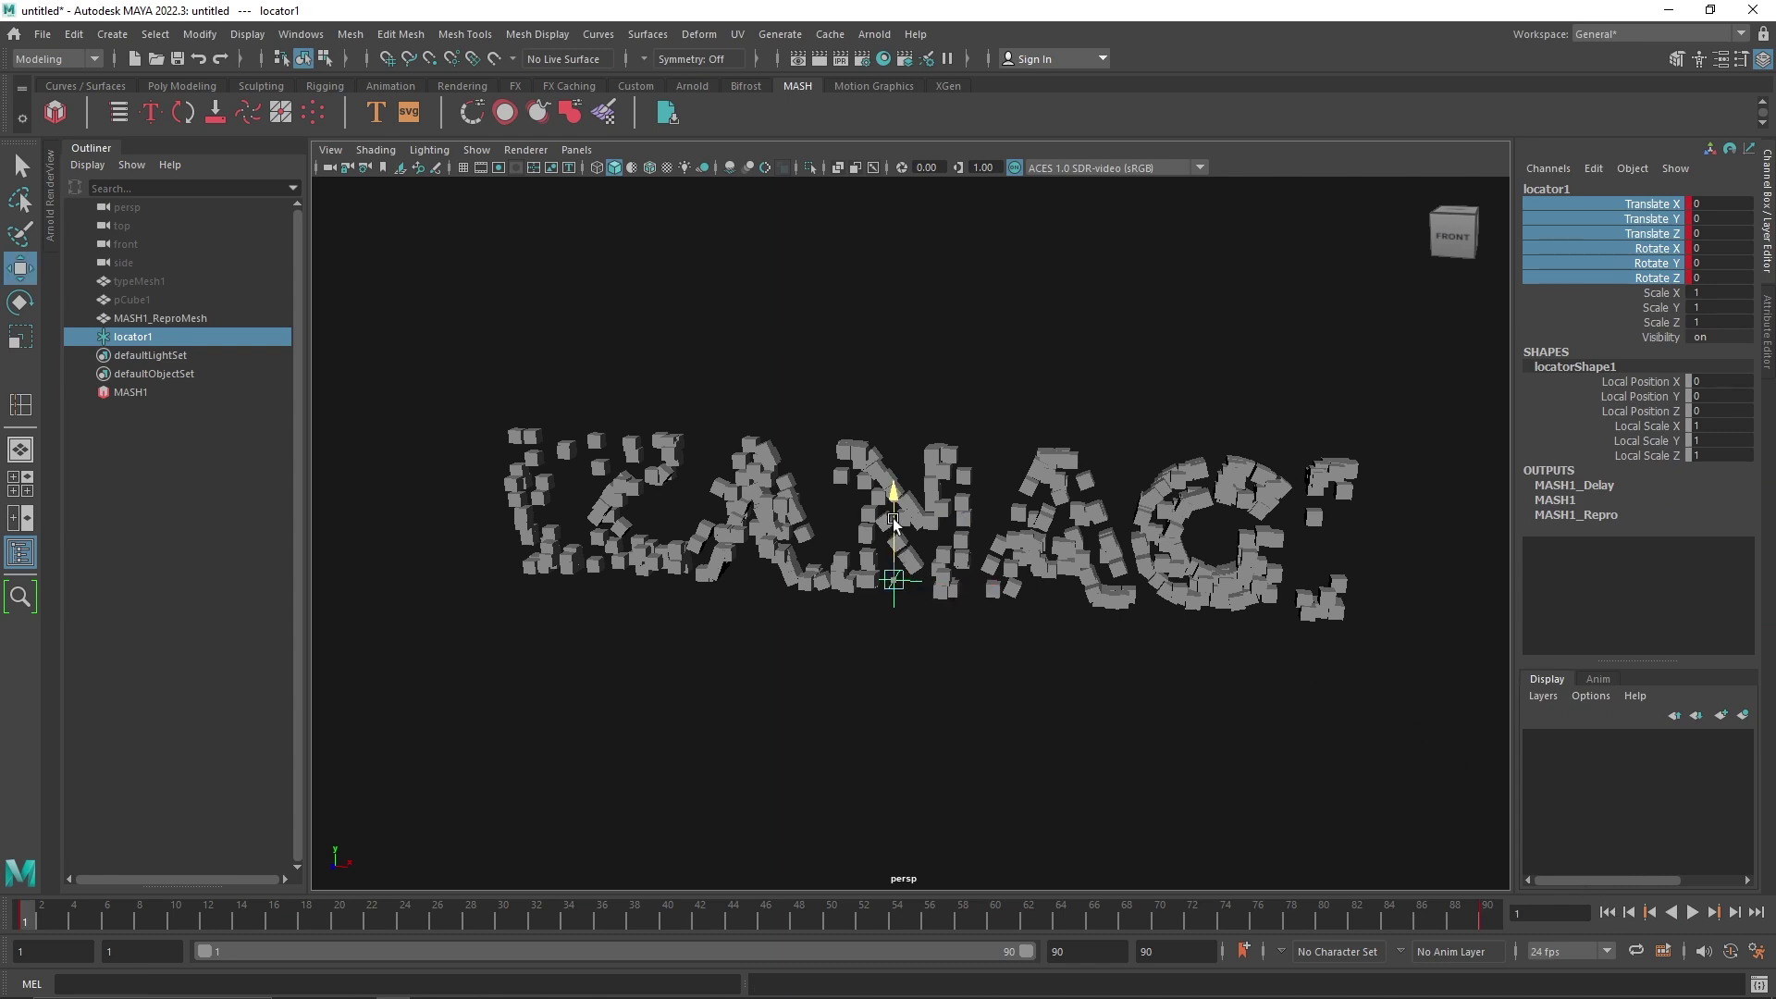
pyautogui.moveTo(893, 523); pyautogui.dragTo(905, 229)
pyautogui.doubleClick(1726, 219)
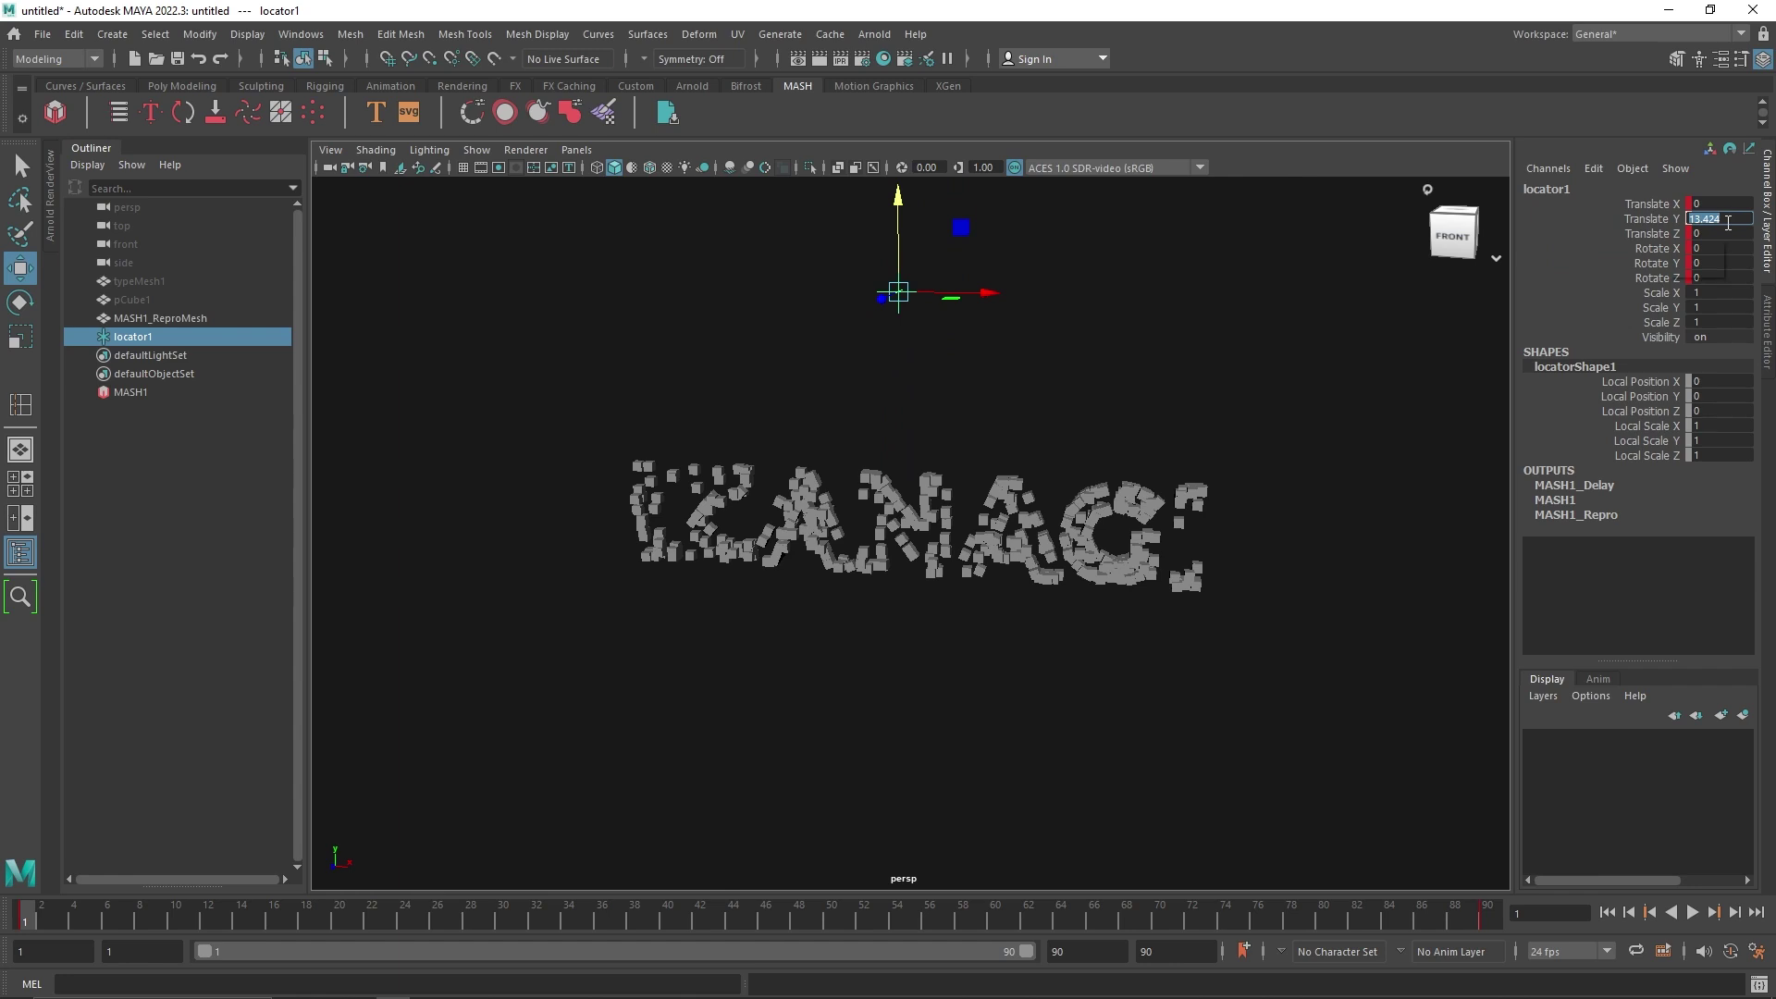
pyautogui.write('14')
pyautogui.press('Return')
pyautogui.moveTo(1658, 204); pyautogui.dragTo(1664, 274)
pyautogui.rightClick(1656, 247)
pyautogui.click(1672, 281)
pyautogui.click(1656, 263)
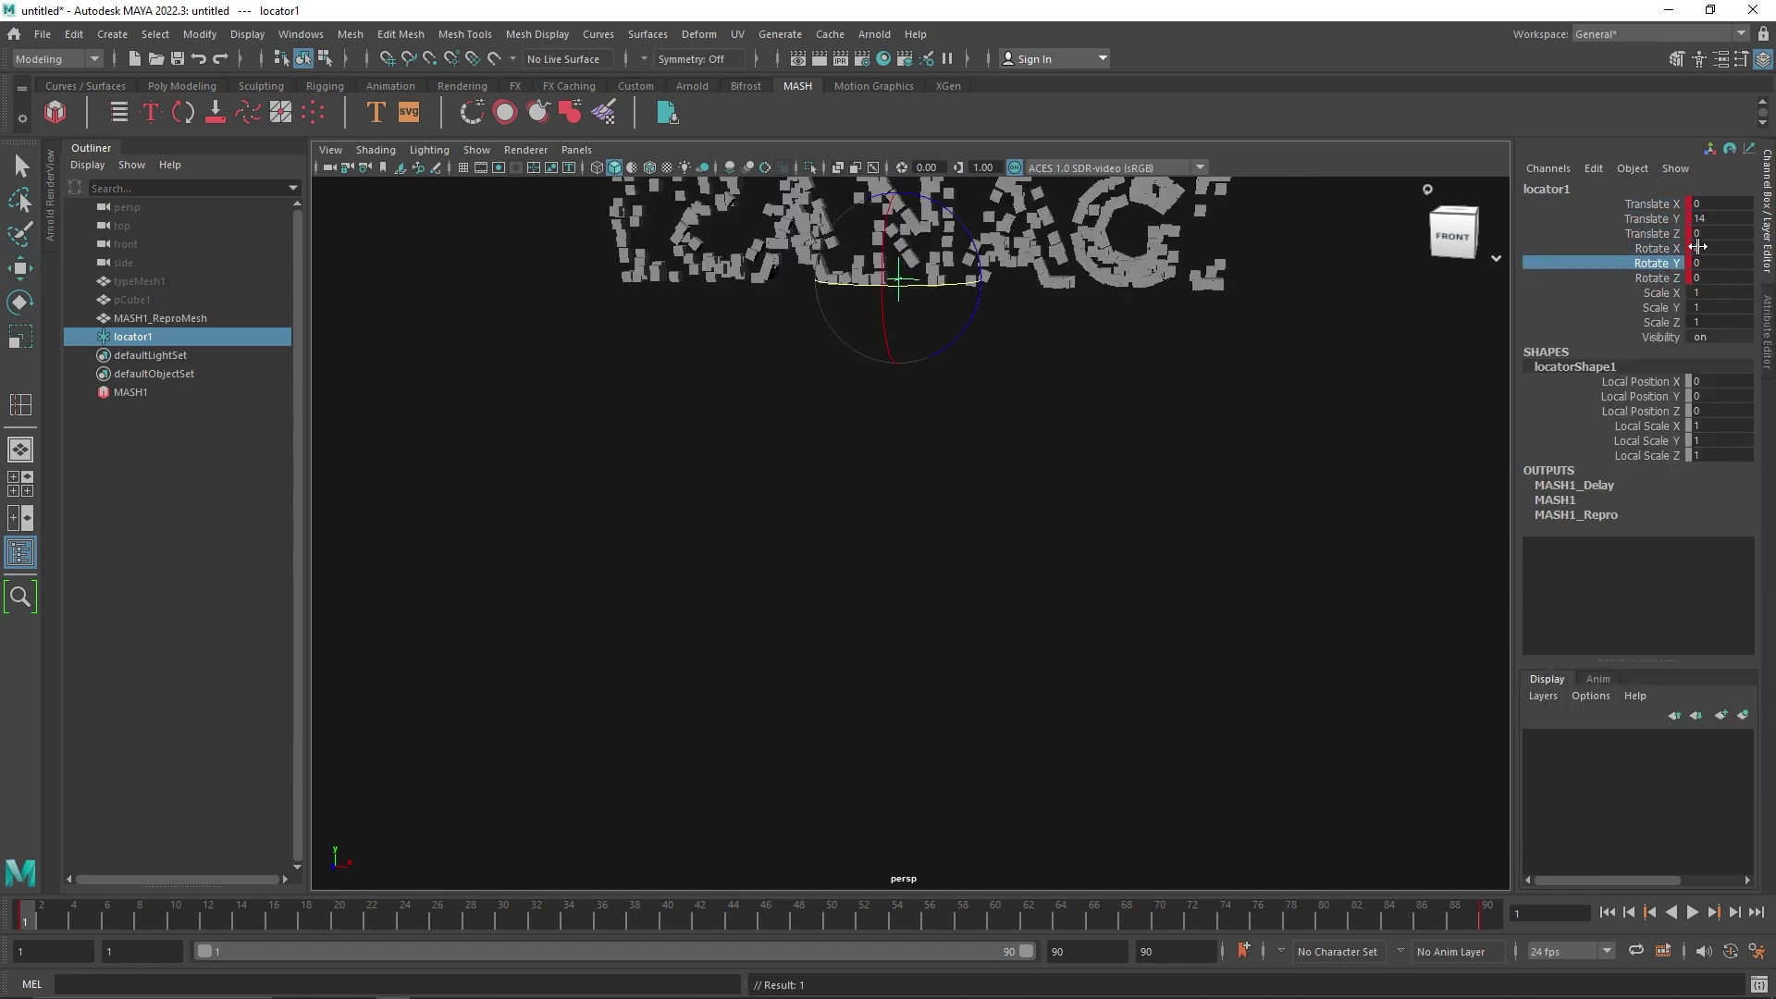
pyautogui.press('e')
pyautogui.moveTo(888, 254); pyautogui.dragTo(900, 375)
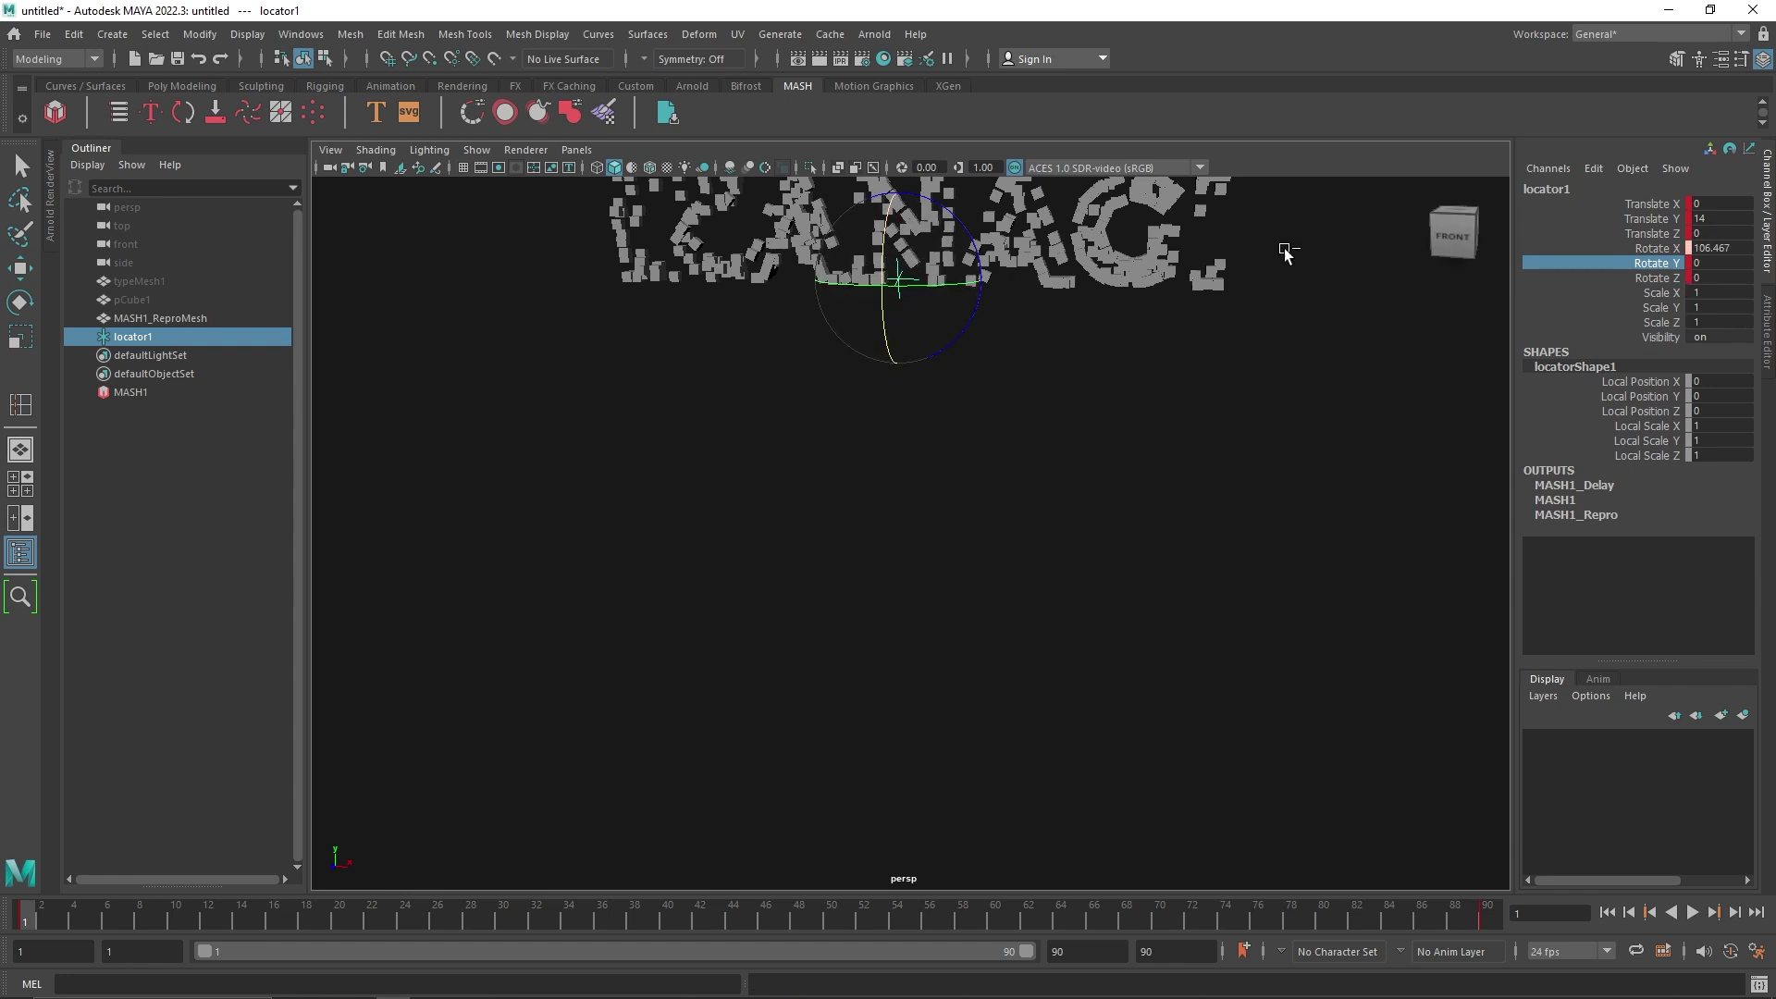
pyautogui.hotkey('ctrl', 'z')
# - Set locator1's Rotate X to 180 at frame 1 and key that channel
pyautogui.moveTo(883, 259); pyautogui.dragTo(885, 273)
pyautogui.doubleClick(1718, 246)
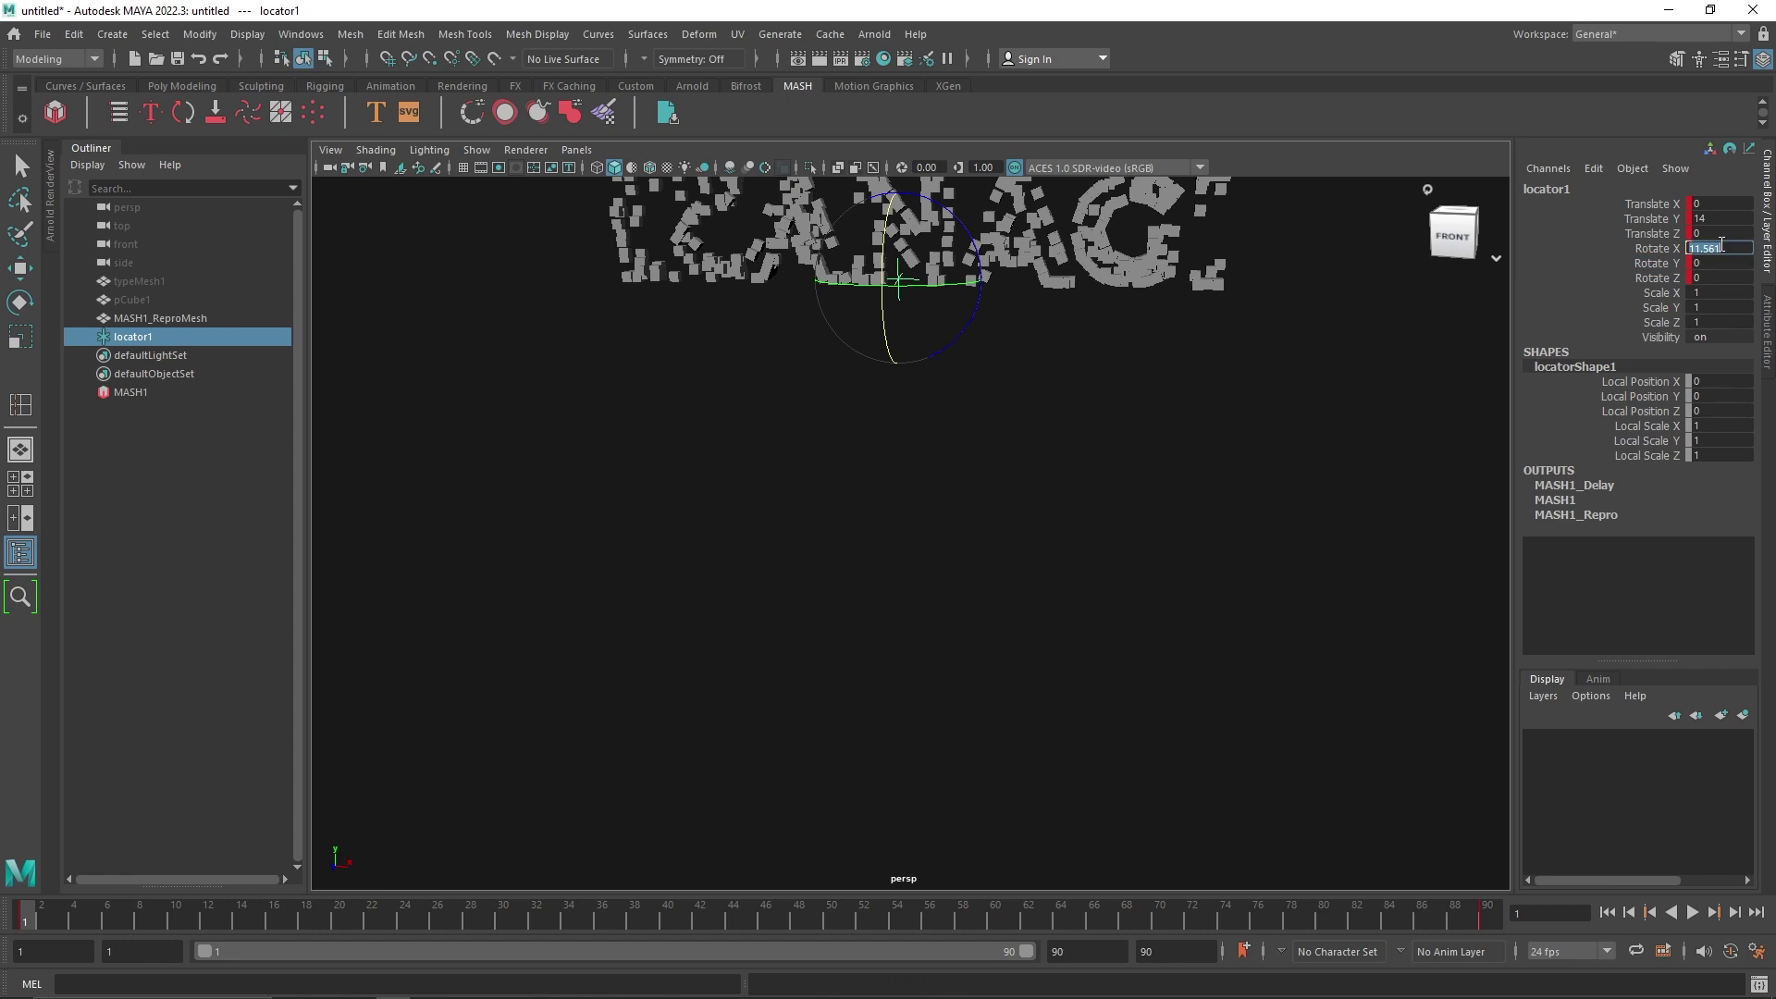
pyautogui.write('180')
pyautogui.press('Return')
pyautogui.rightClick(1719, 243)
pyautogui.click(1668, 293)
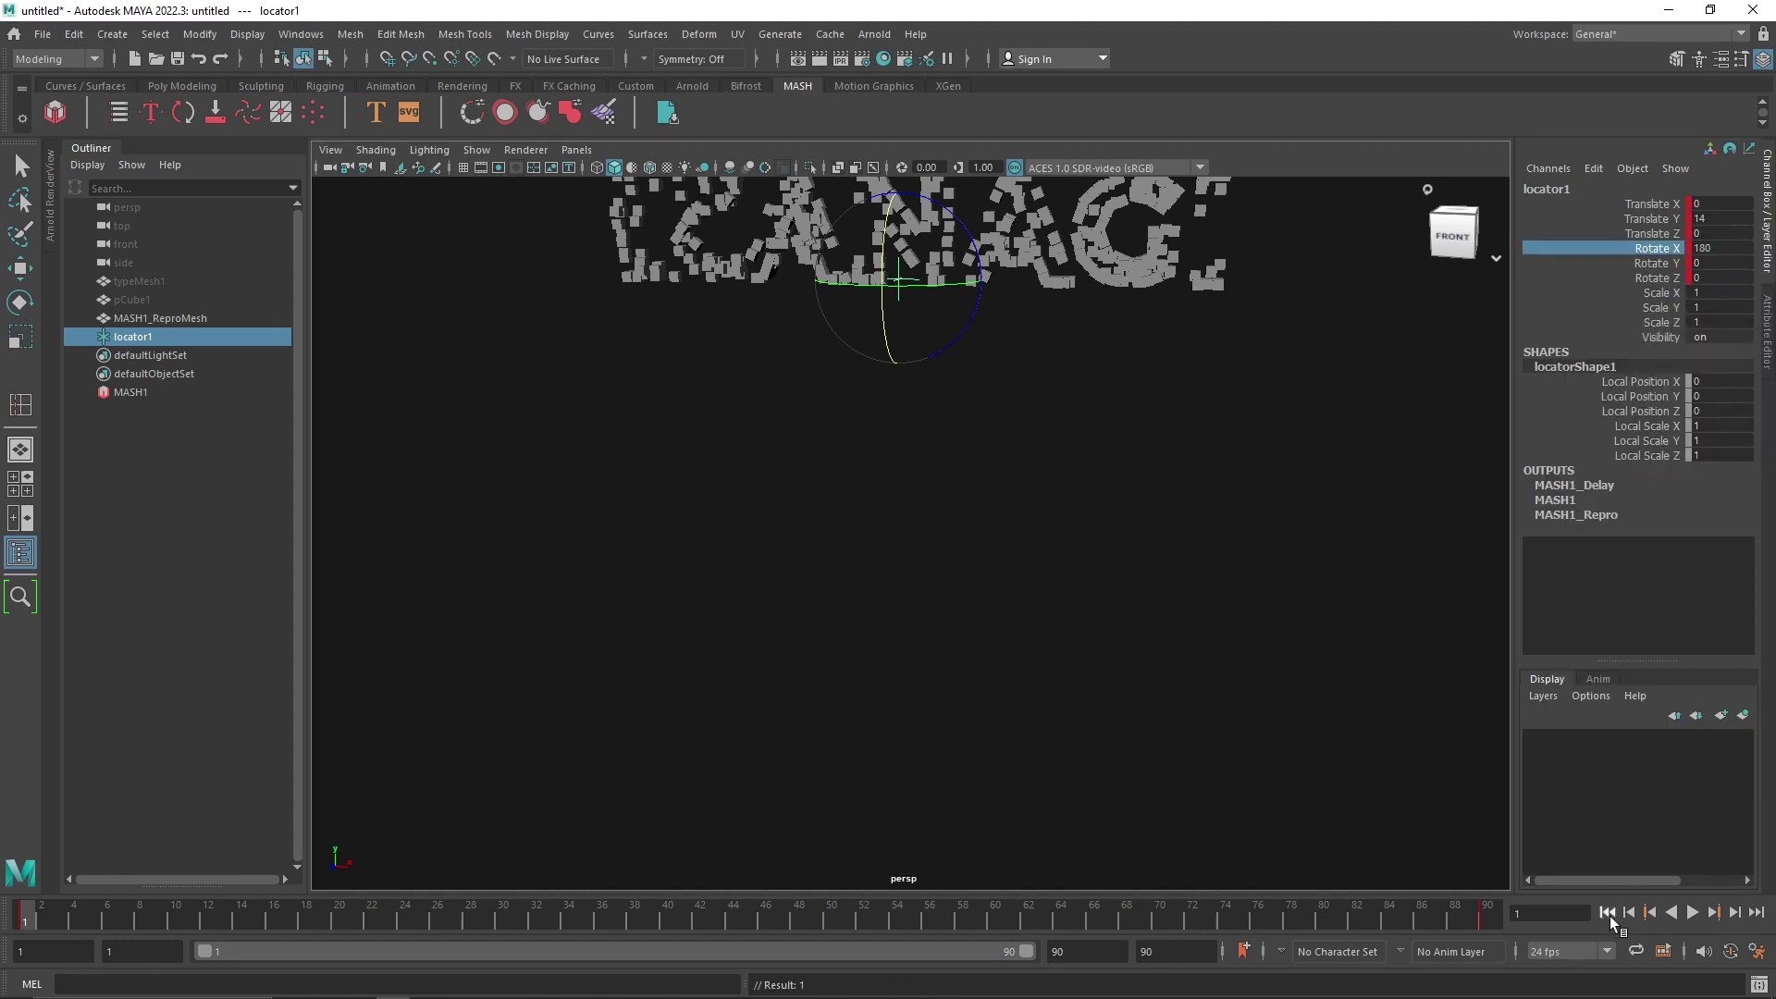
# - Play back the animation to check the falling, rotating cubes and return to frame 1
pyautogui.click(1692, 912)
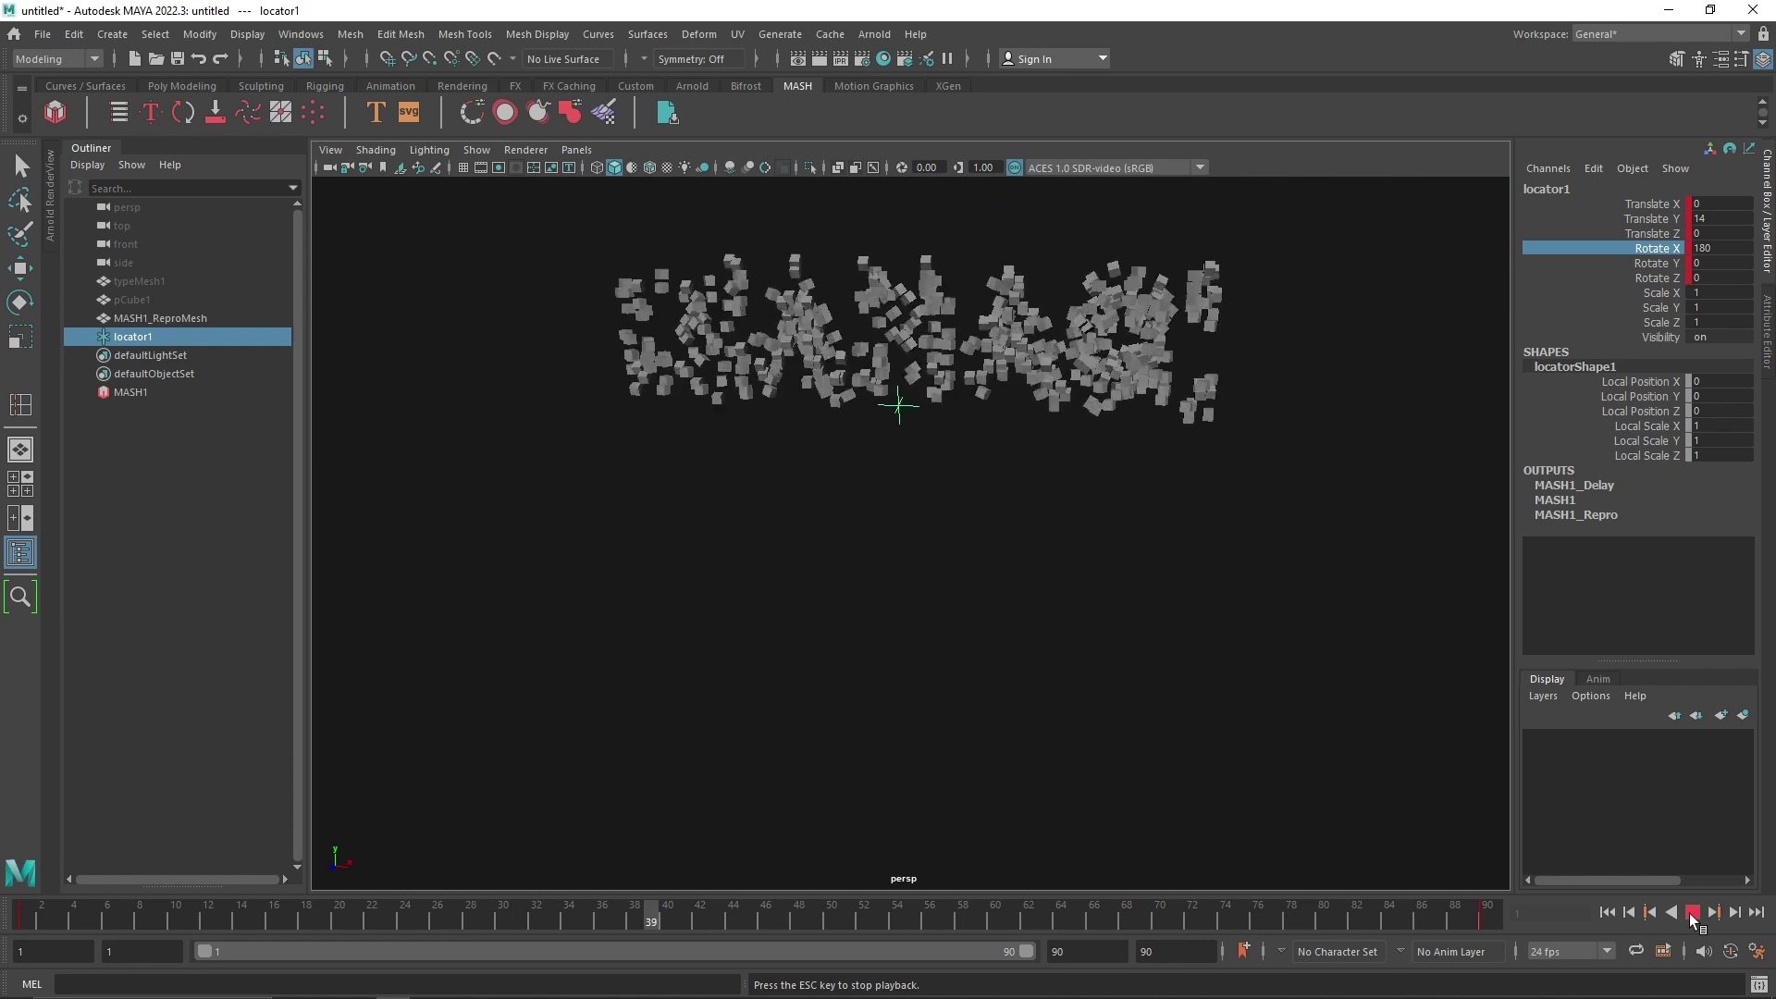
pyautogui.click(1692, 913)
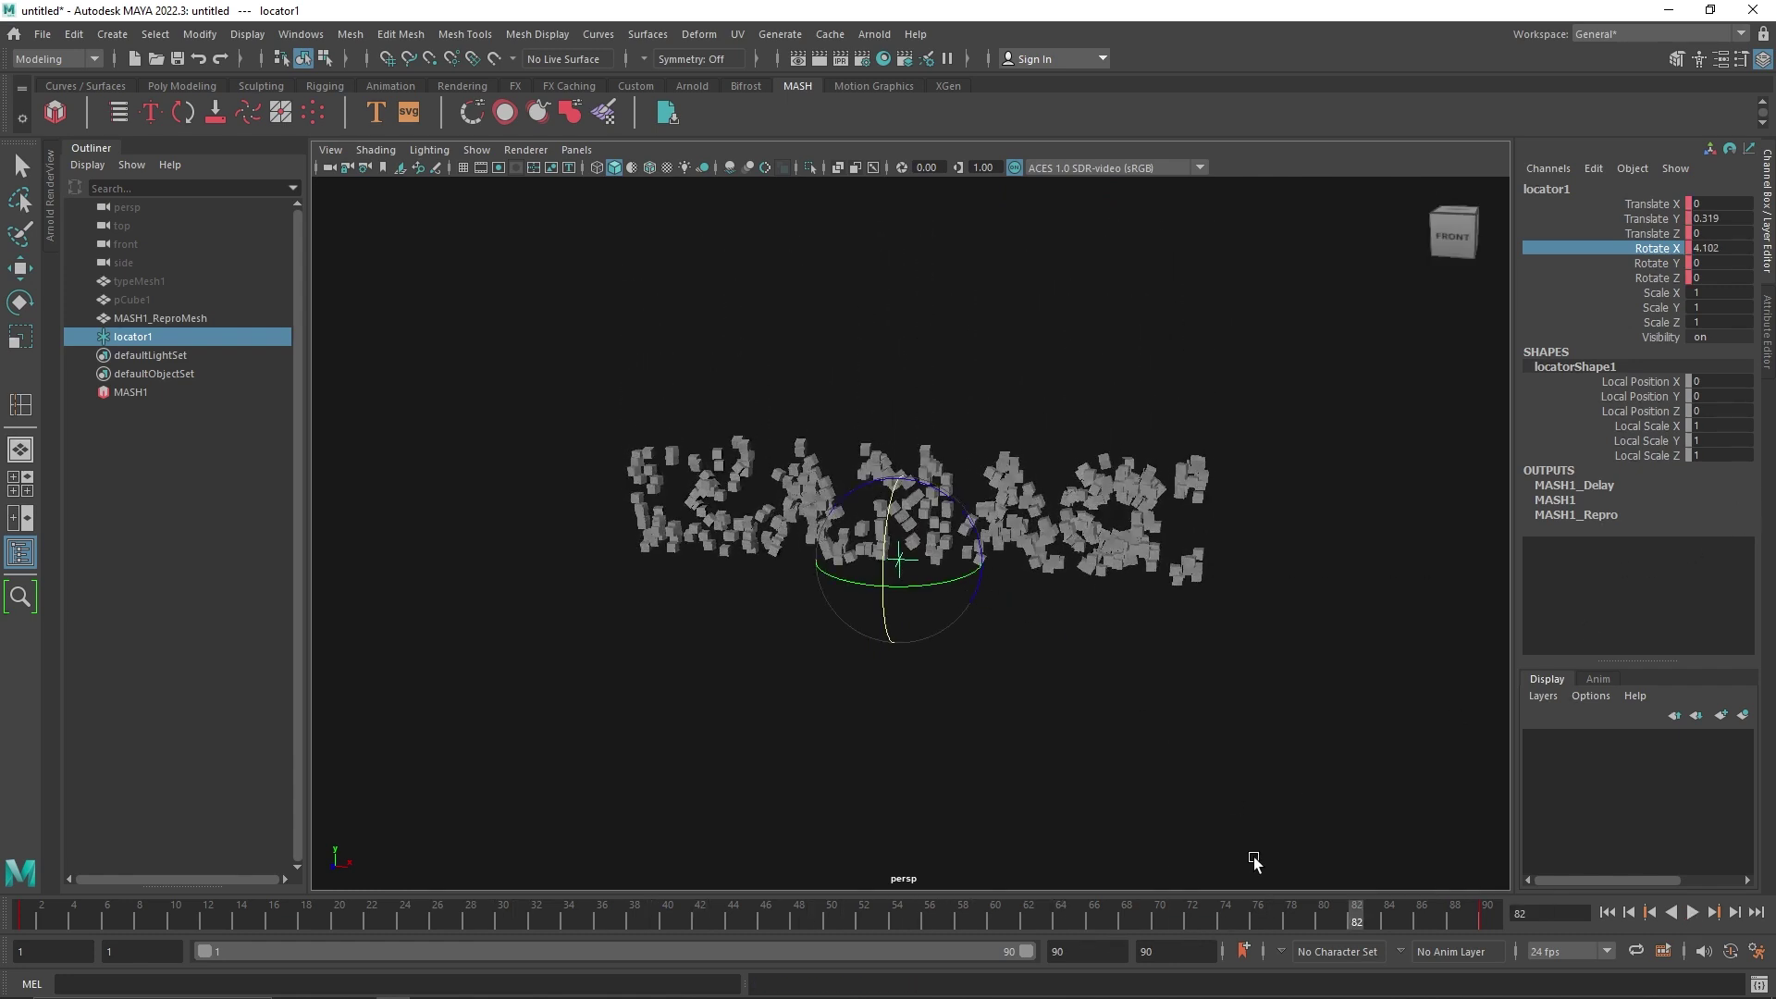
pyautogui.click(1606, 913)
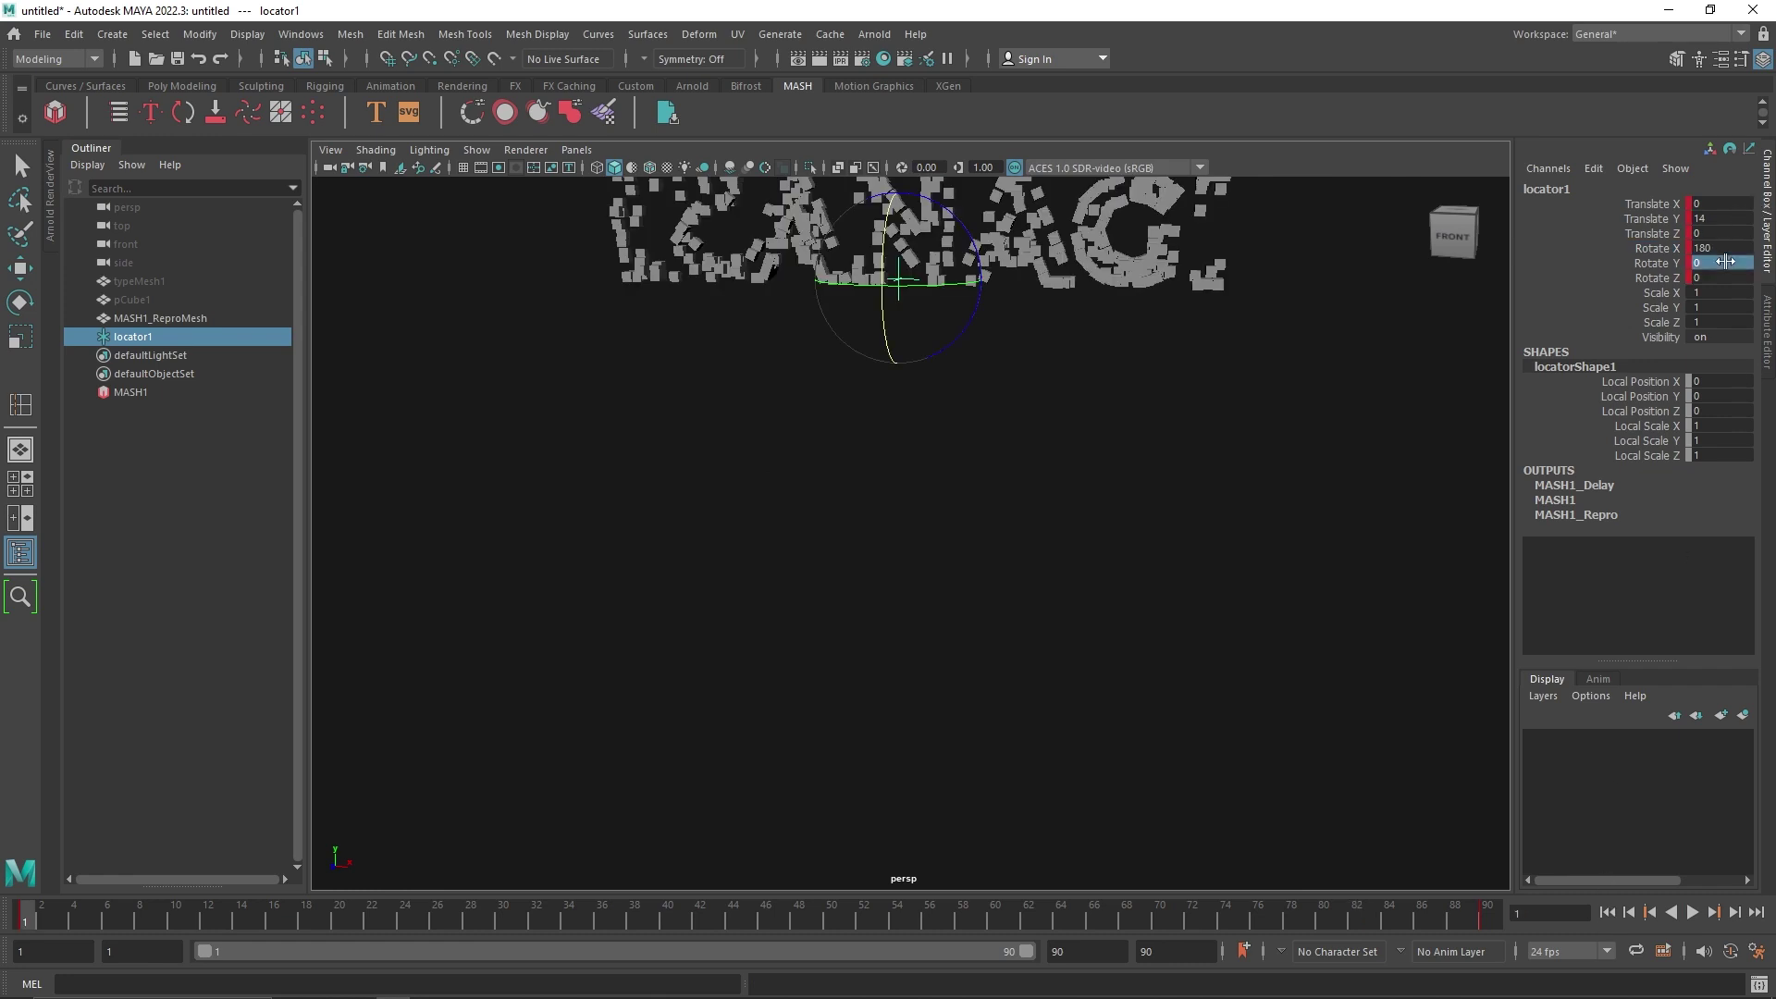
# - Set locator1's Rotate Y to 90 at frame 1 and key that channel
pyautogui.click(1727, 263)
pyautogui.write('90\\')
pyautogui.press('Return')
pyautogui.rightClick(1635, 263)
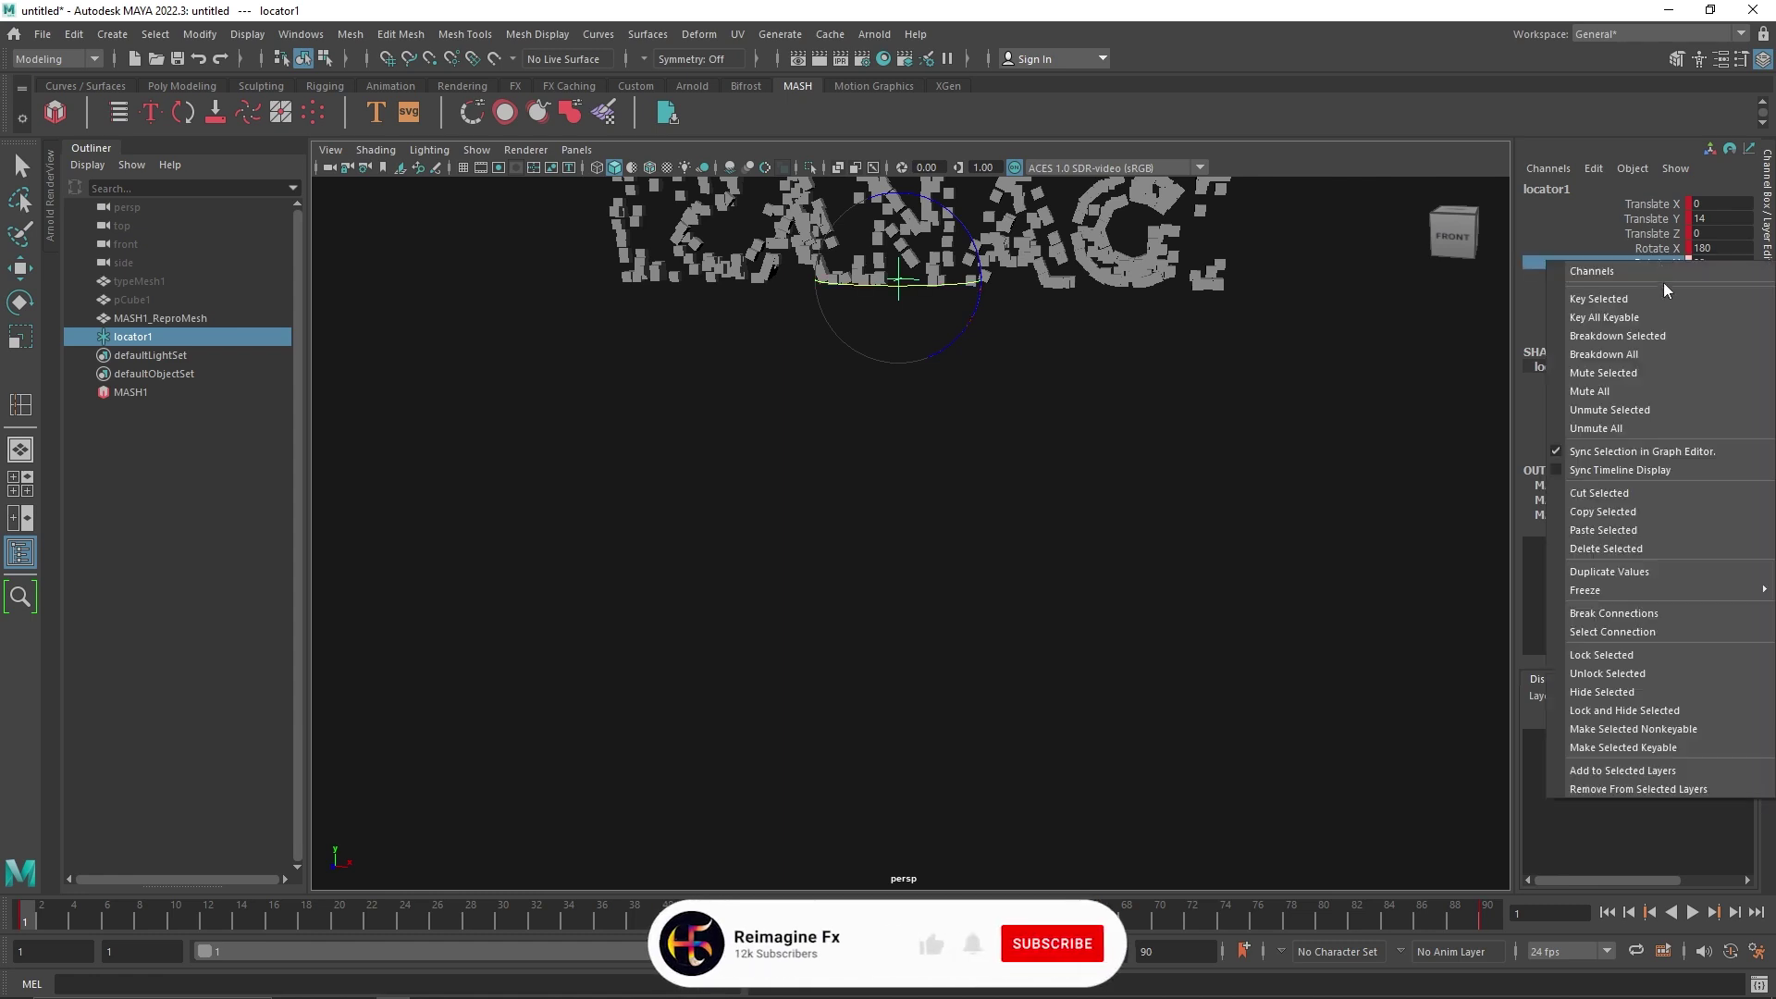
pyautogui.click(1663, 298)
# - Set locator1's Rotate Z to -180 at frame 1 and key that channel
pyautogui.click(1706, 277)
pyautogui.write('-18')
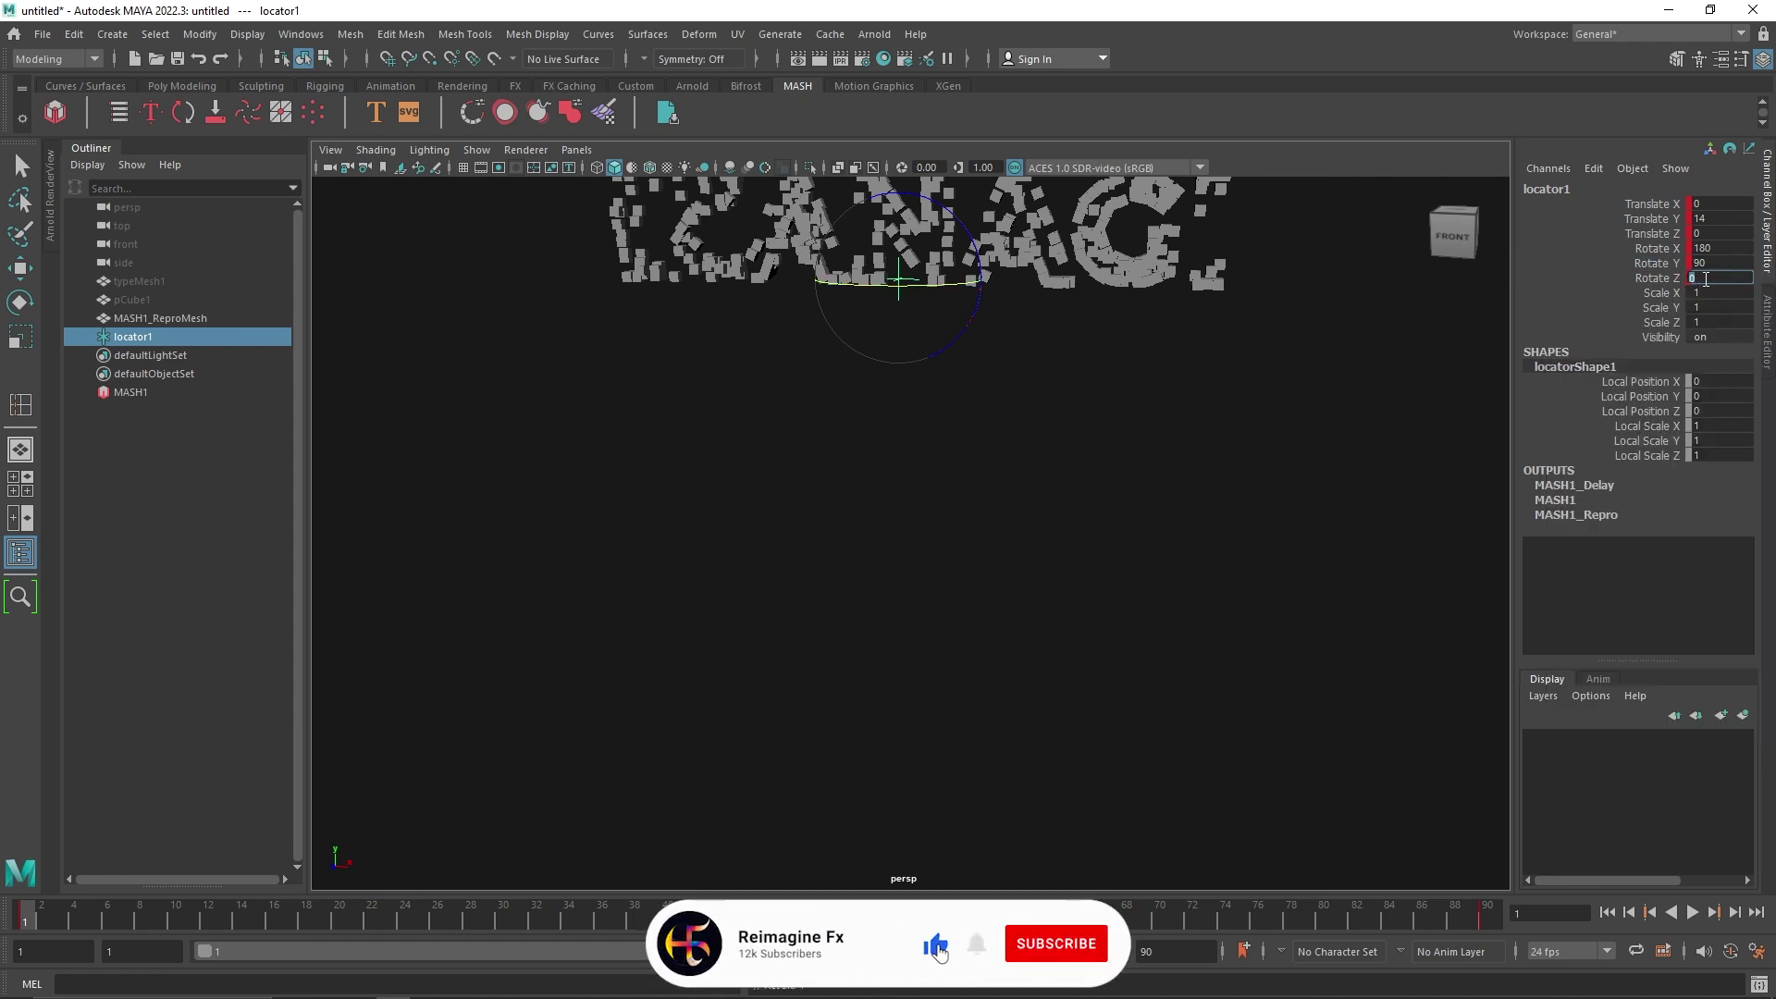
pyautogui.write('0')
pyautogui.press('Return')
pyautogui.rightClick(1672, 280)
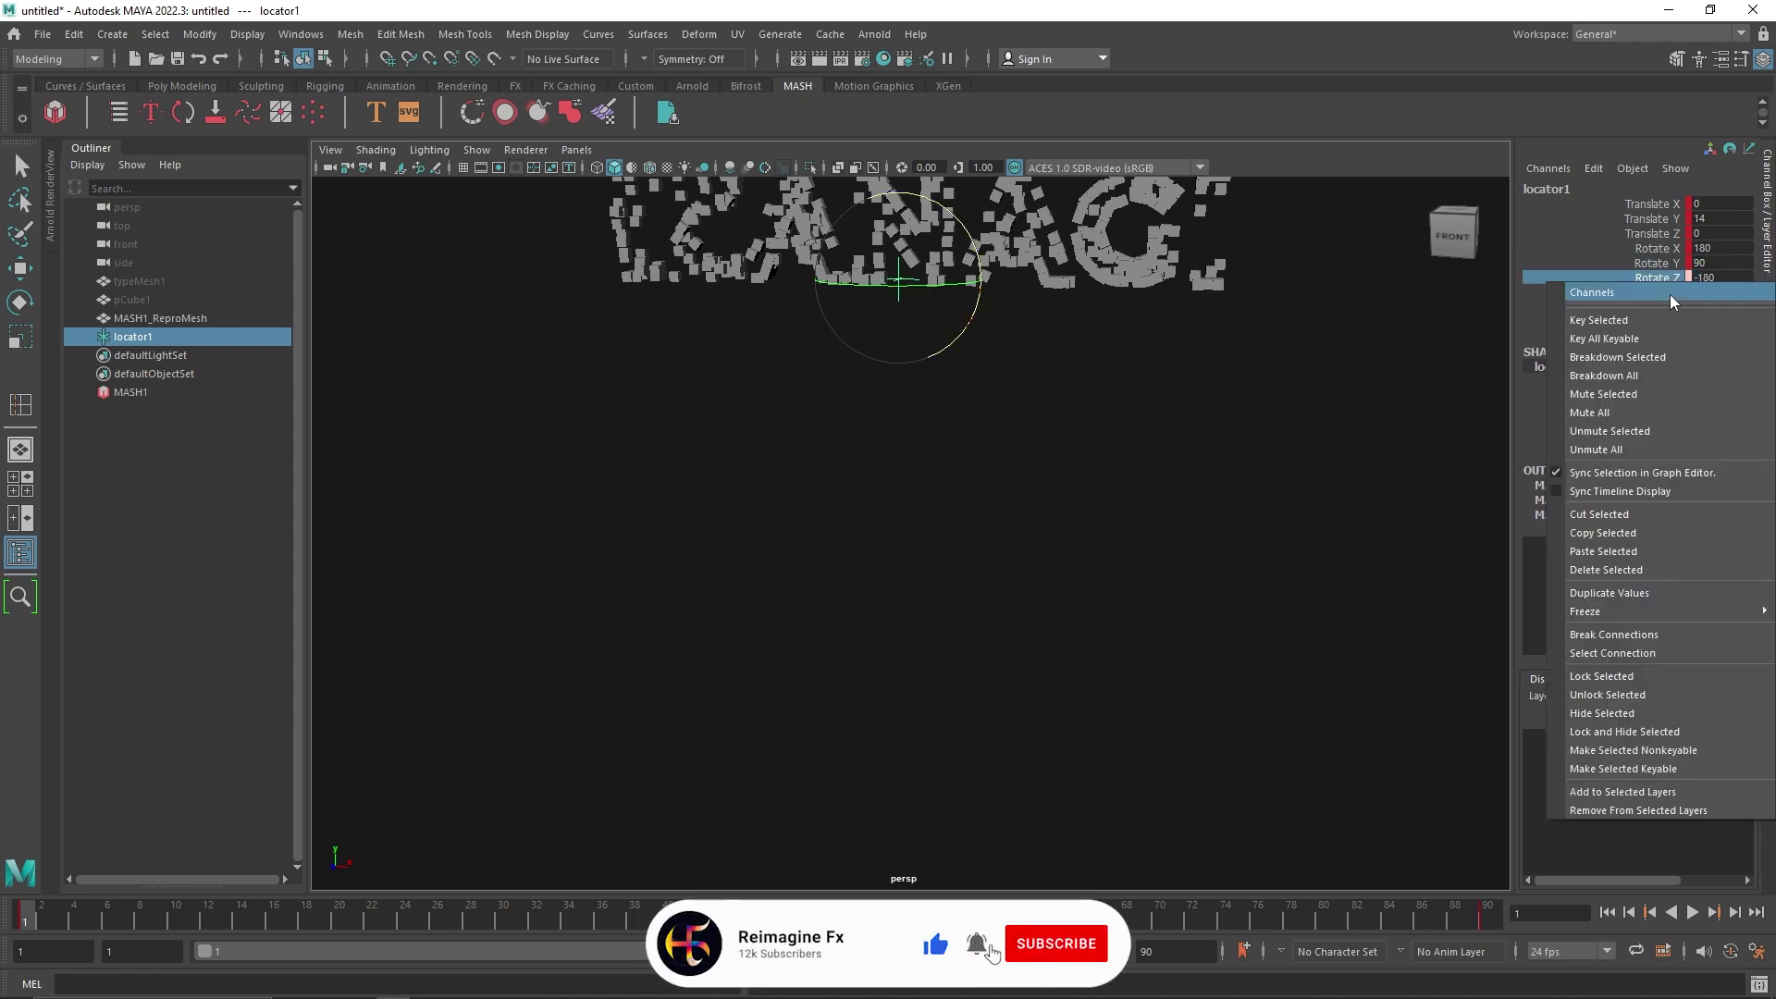
pyautogui.click(1673, 317)
# - Play back the animation to check the cubes rotating on all three axes and return to frame 1
pyautogui.click(1700, 916)
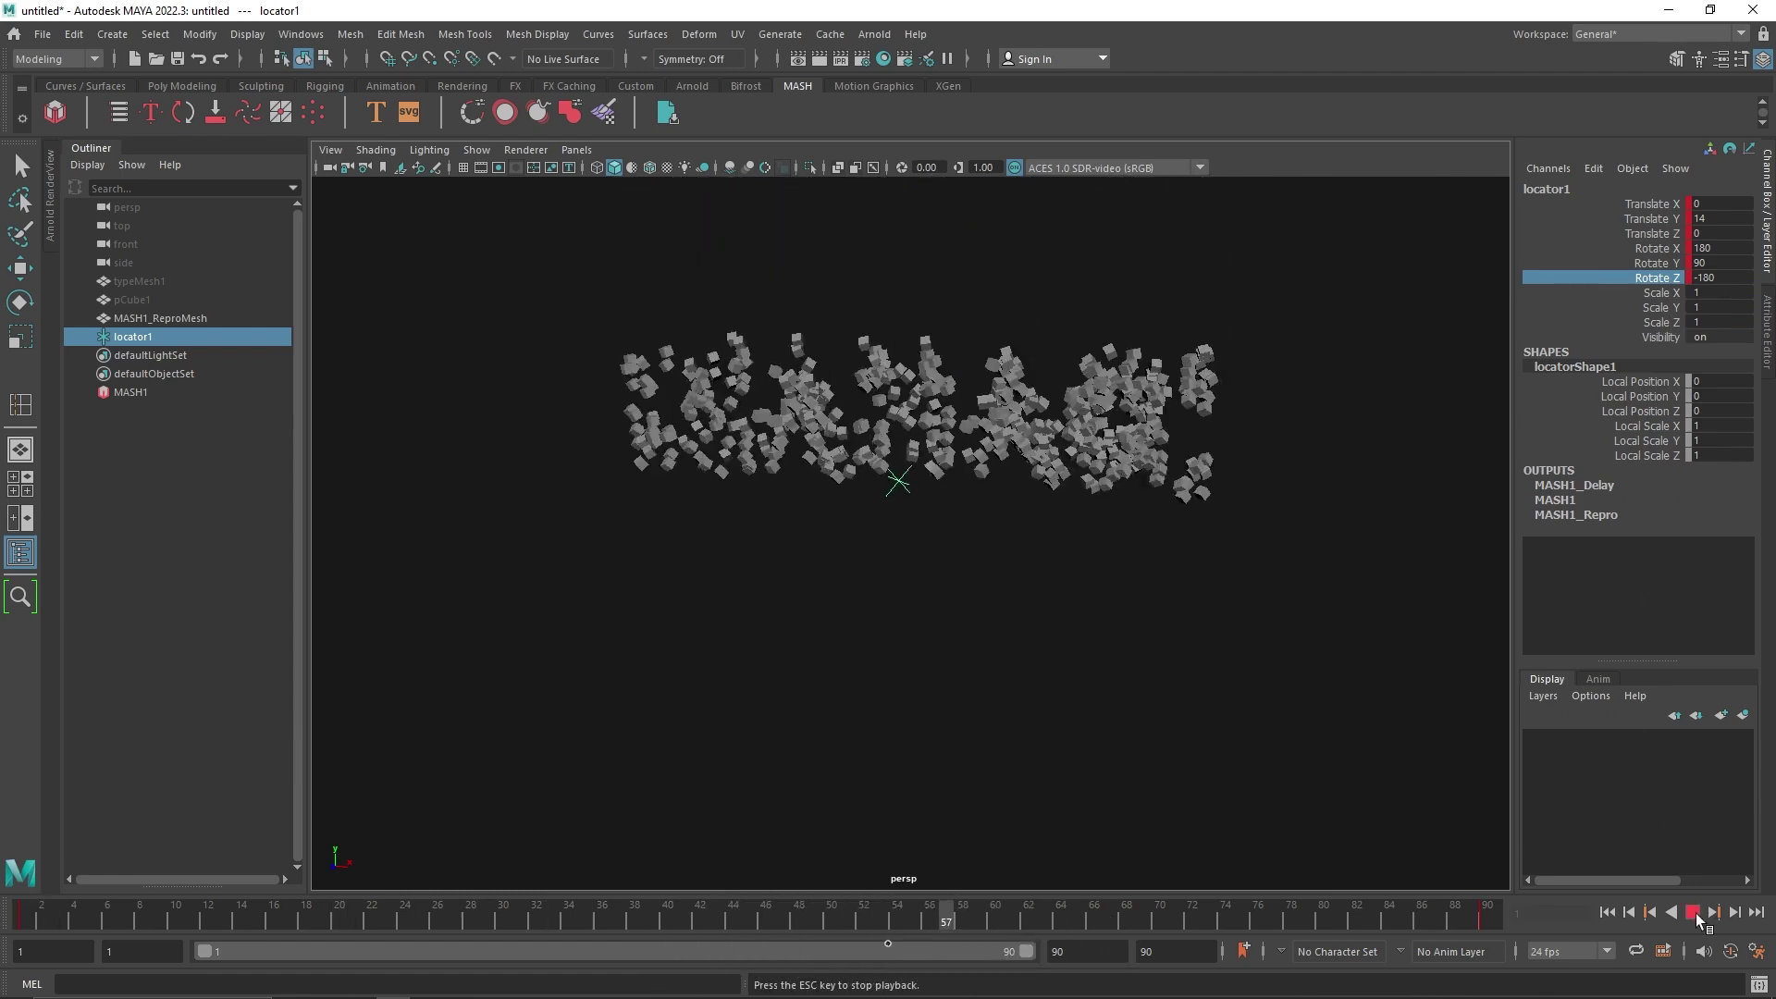
pyautogui.click(1694, 913)
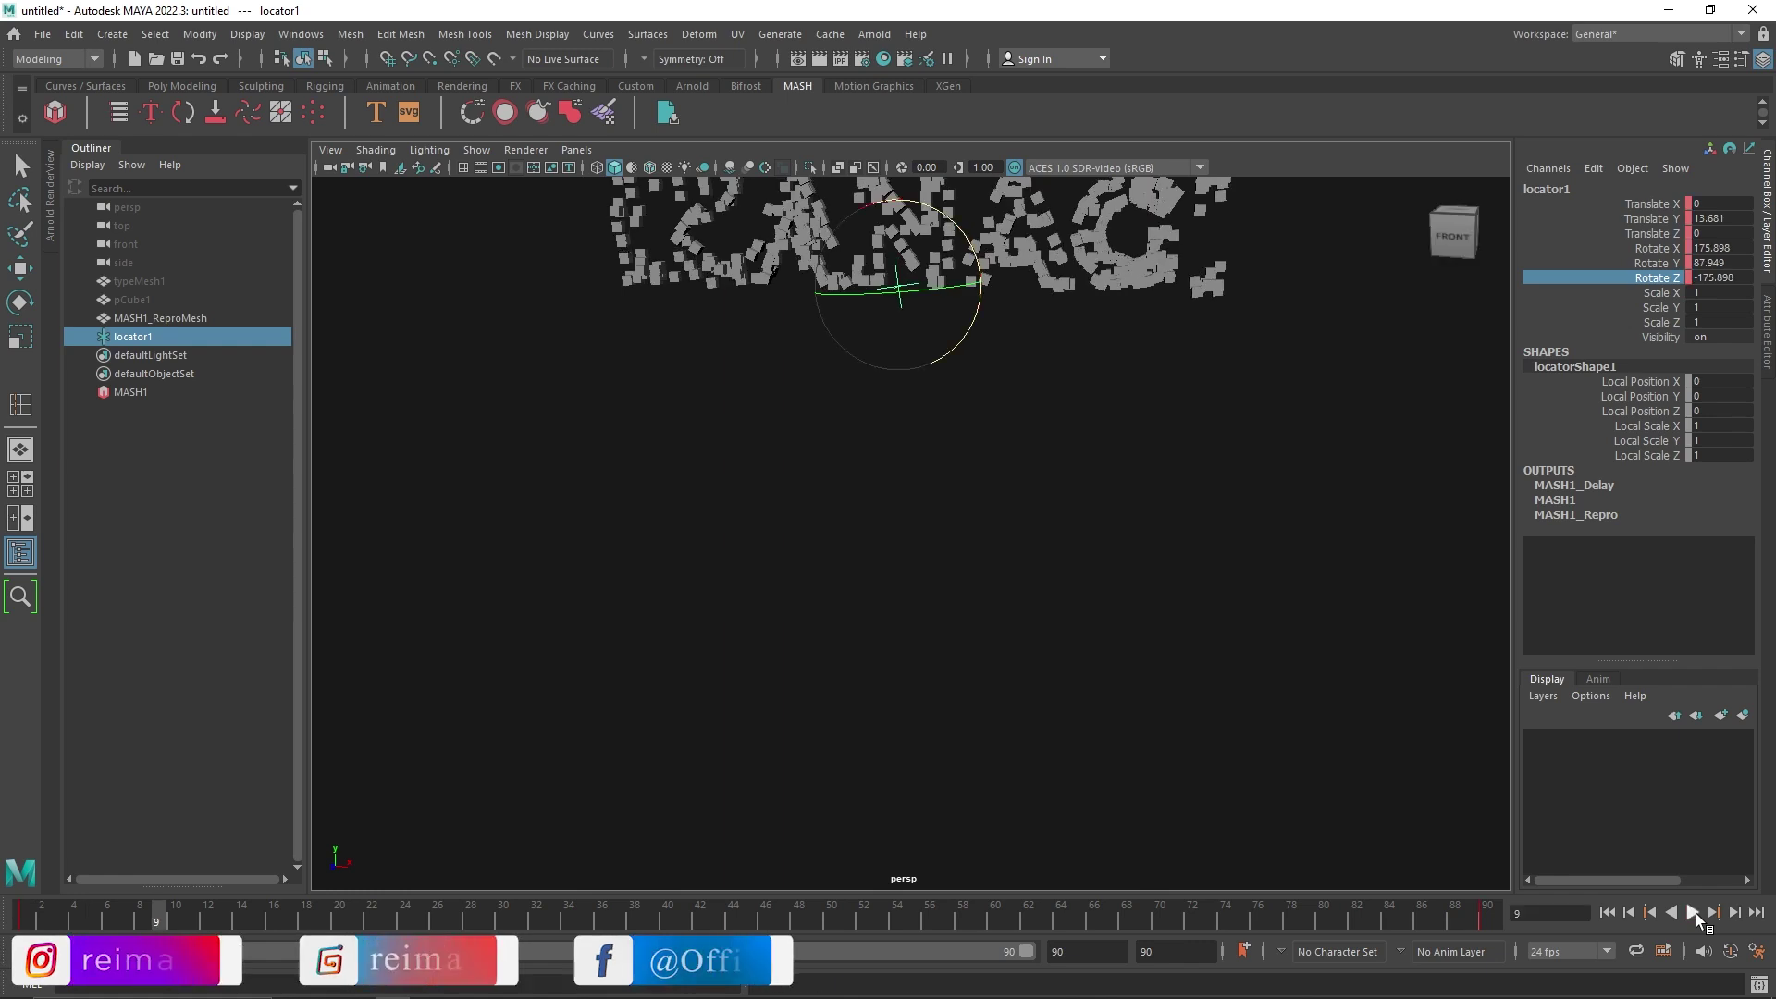
pyautogui.click(1610, 912)
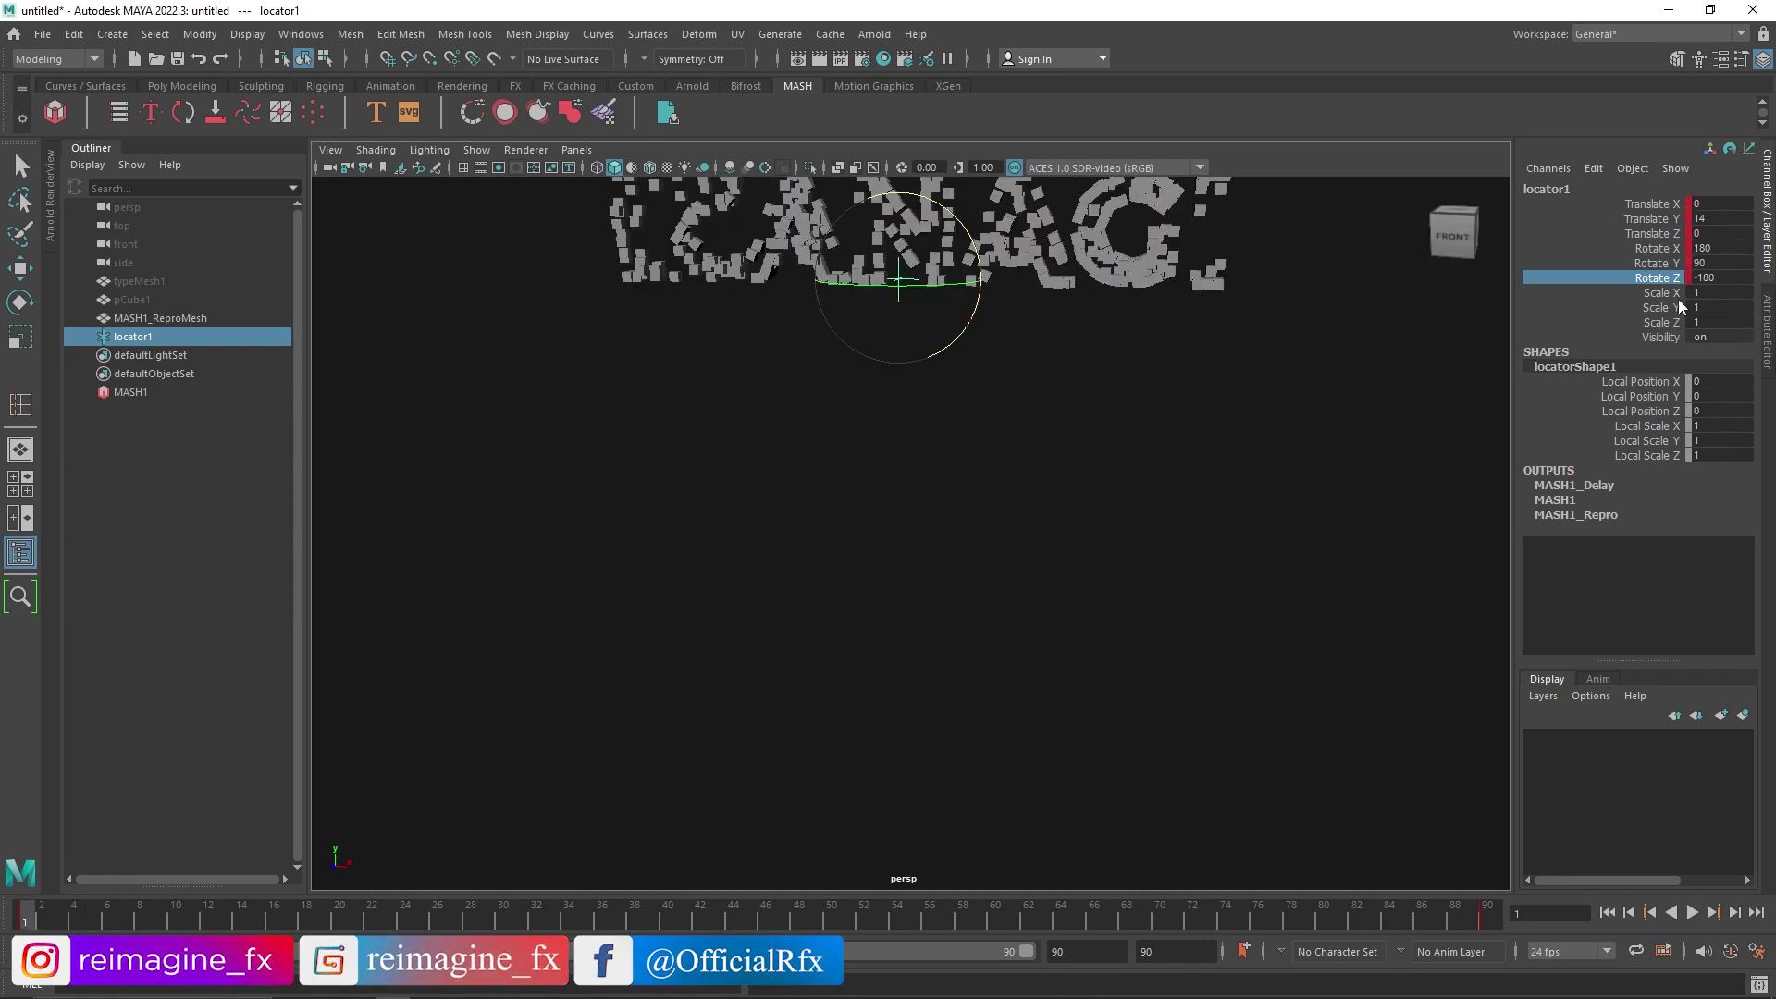
# - Key locator1's Scale X, Y and Z channels at frame 1 and again at frame 90, keeping a value of 1
pyautogui.moveTo(1676, 294); pyautogui.dragTo(1675, 323)
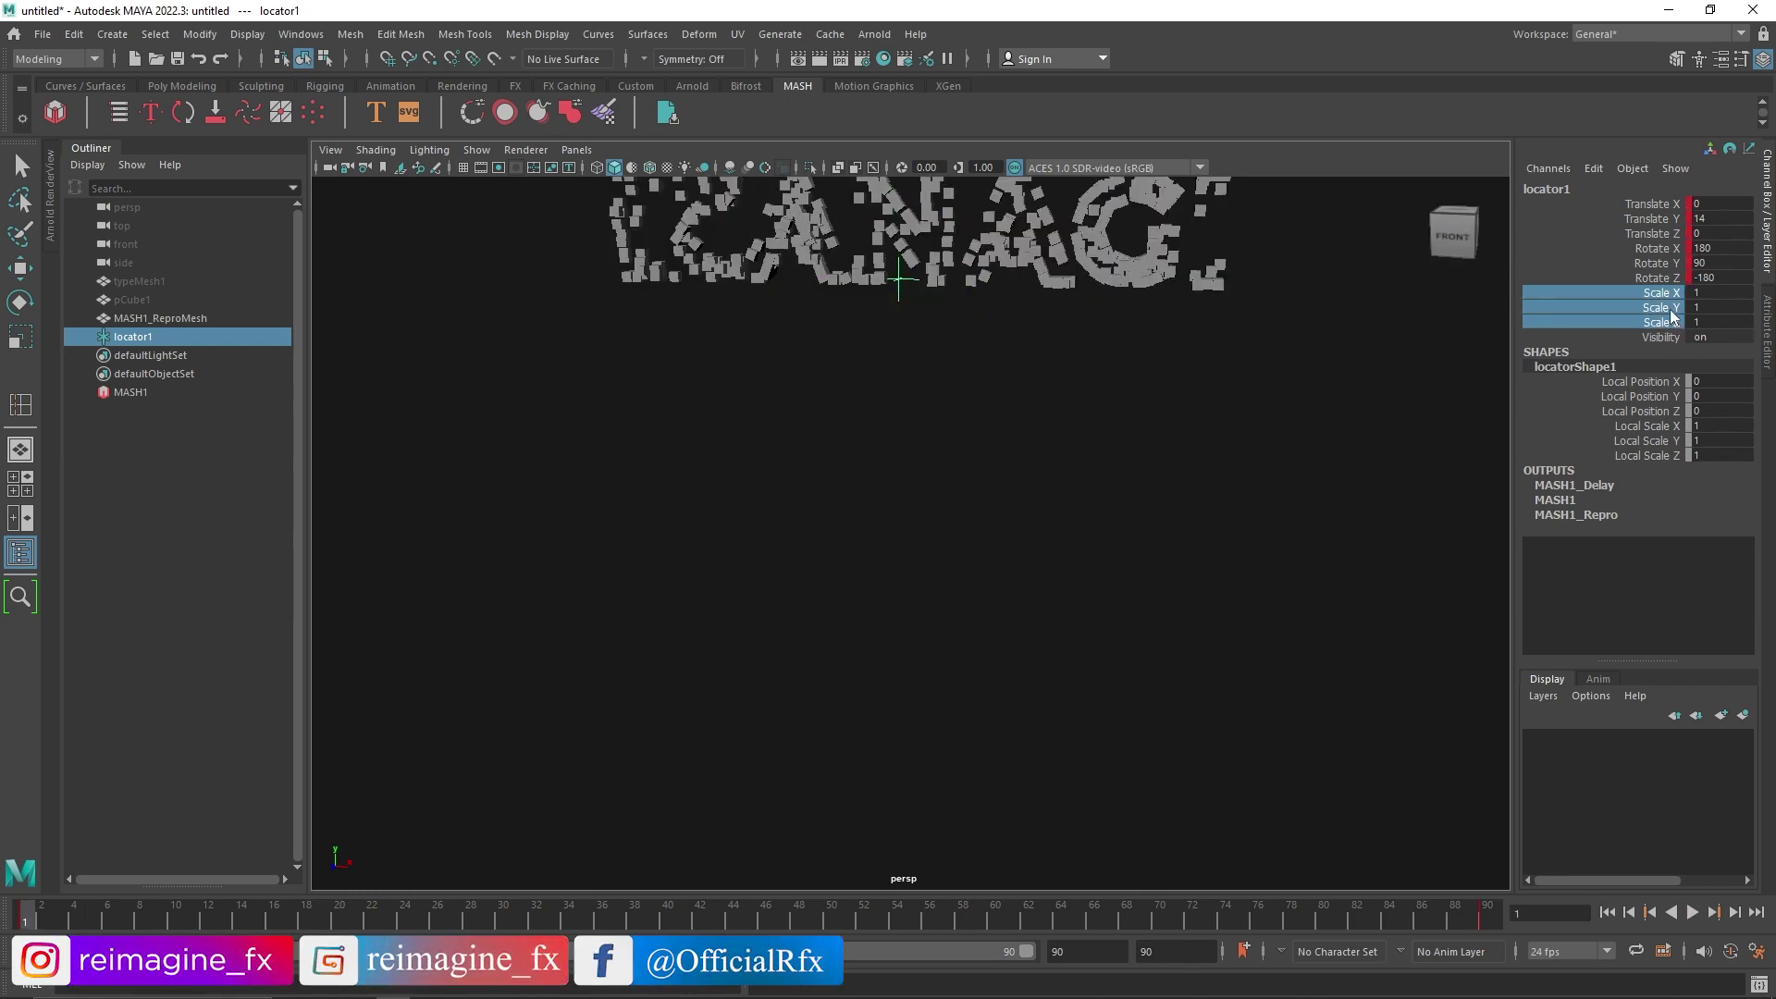
pyautogui.rightClick(1670, 317)
pyautogui.click(1660, 335)
pyautogui.click(1487, 918)
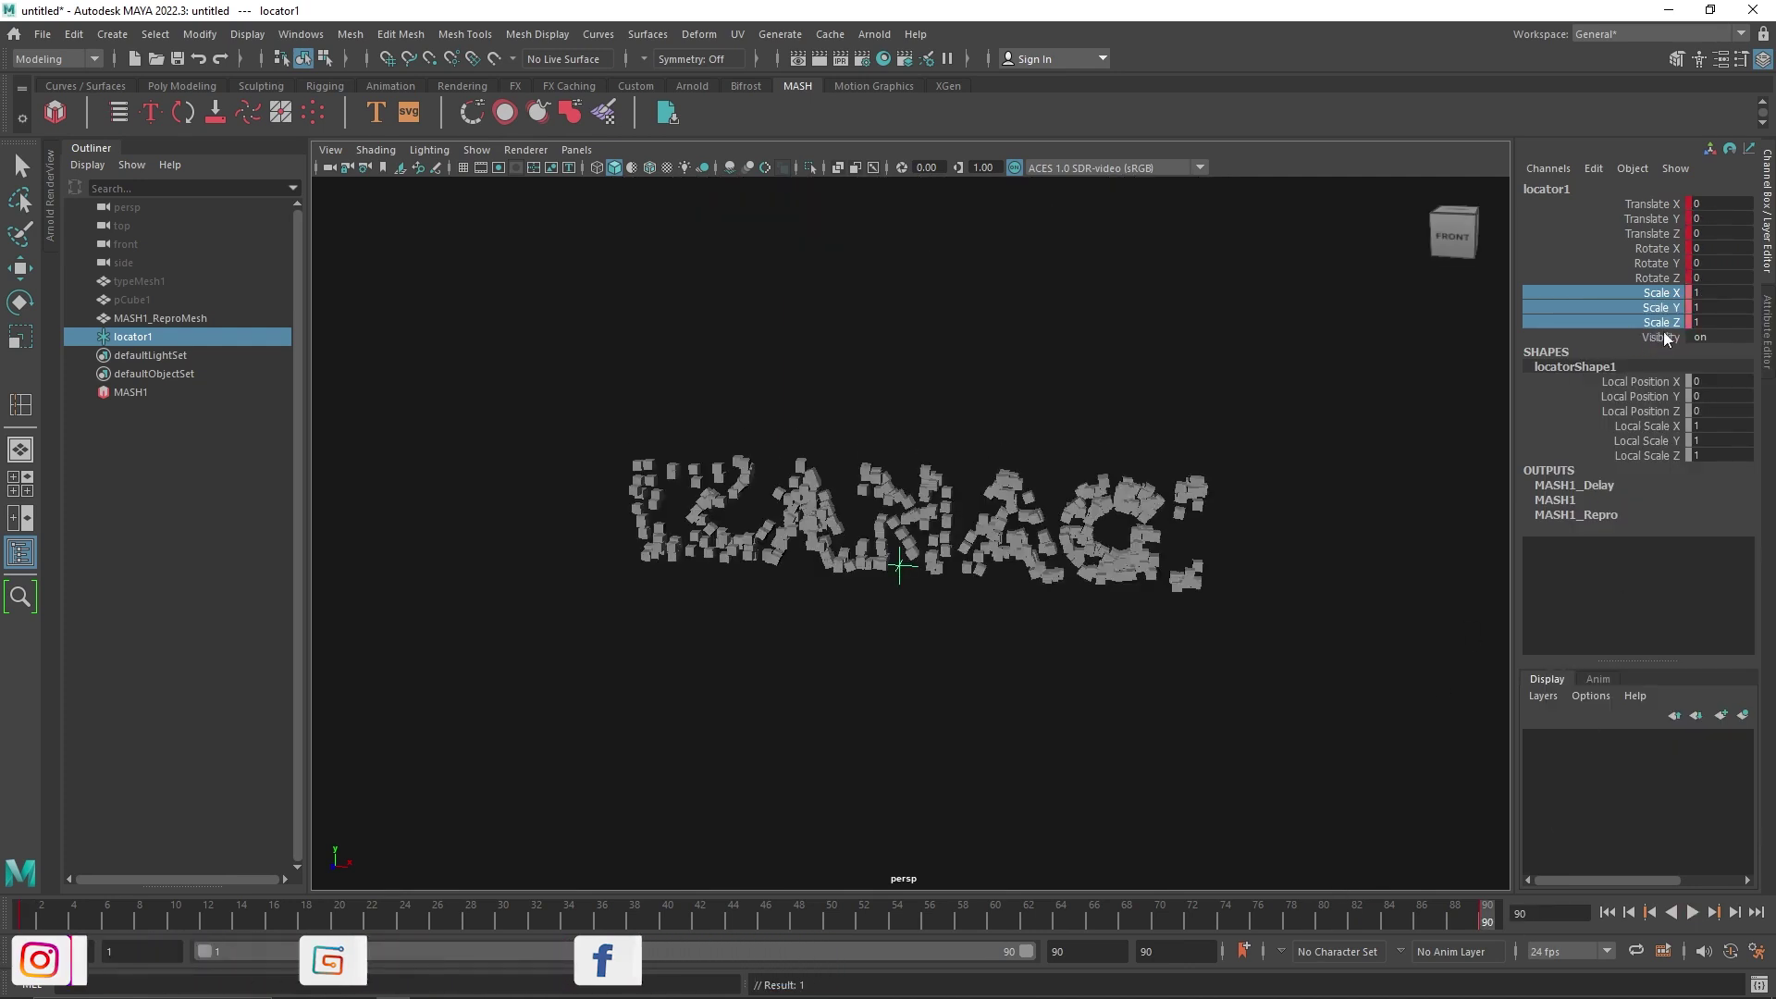
pyautogui.rightClick(1664, 309)
pyautogui.click(1660, 338)
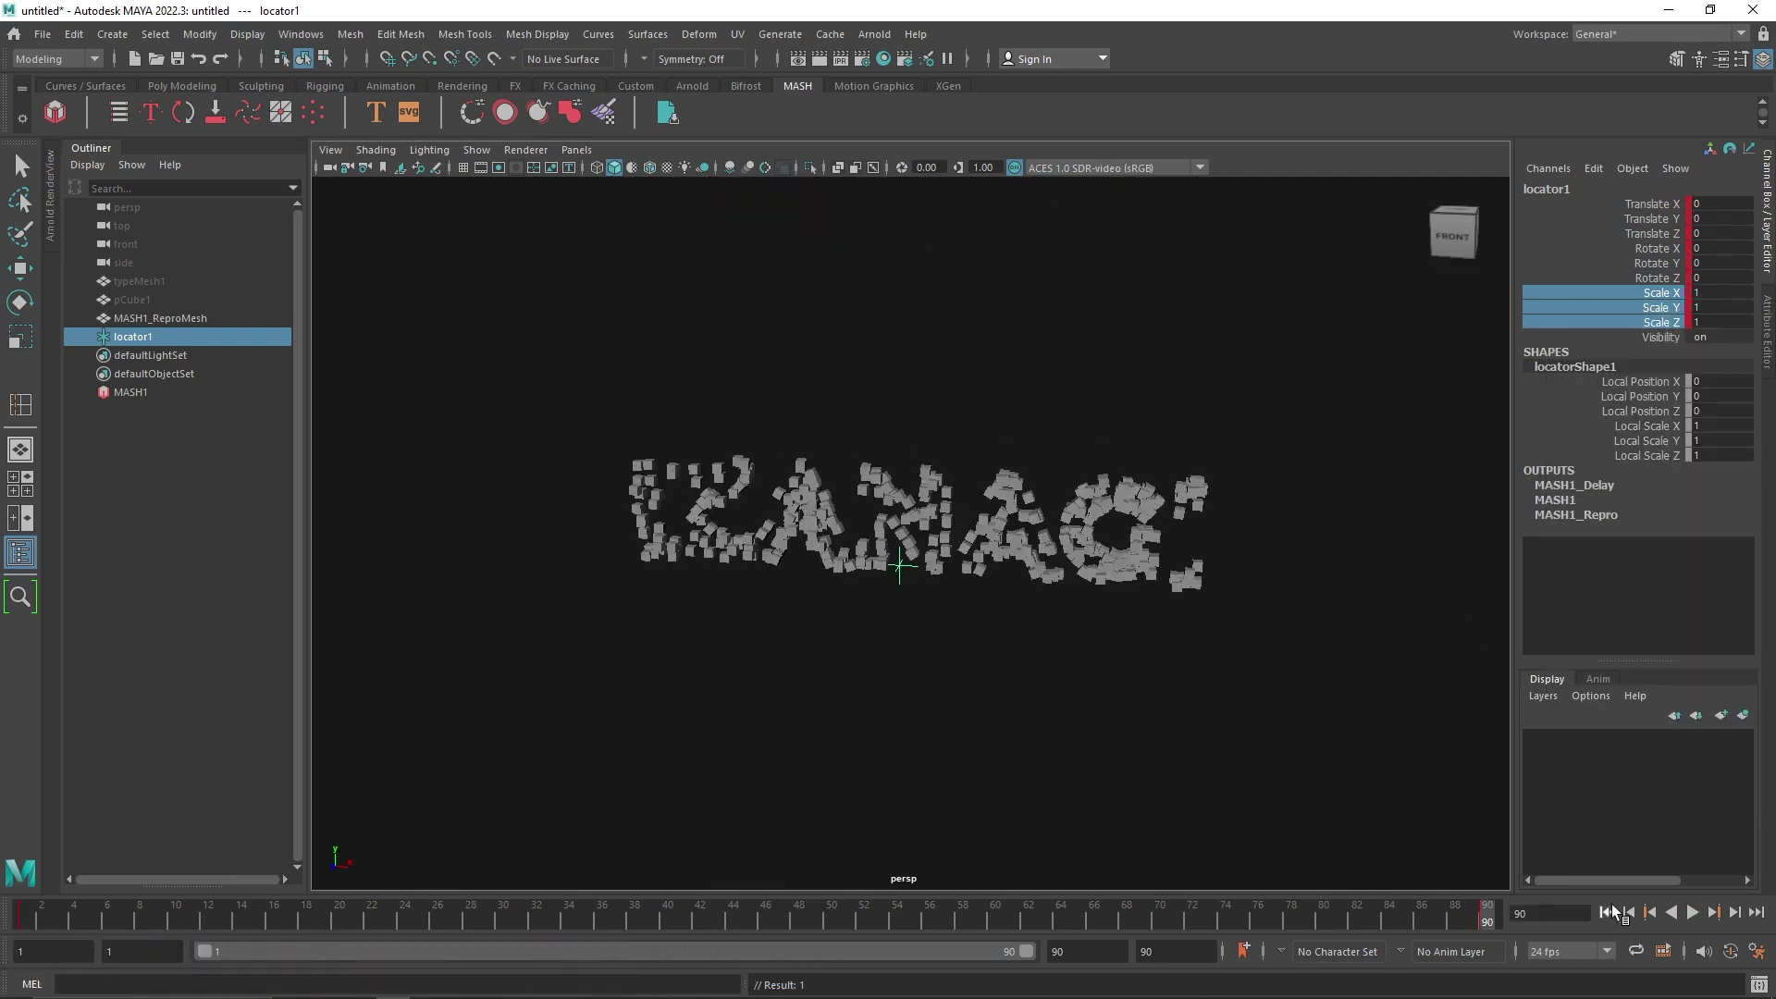
# - Return to frame 1, set locator1's Scale X, Y and Z to 1.5 and key the three scale channels
pyautogui.click(1611, 912)
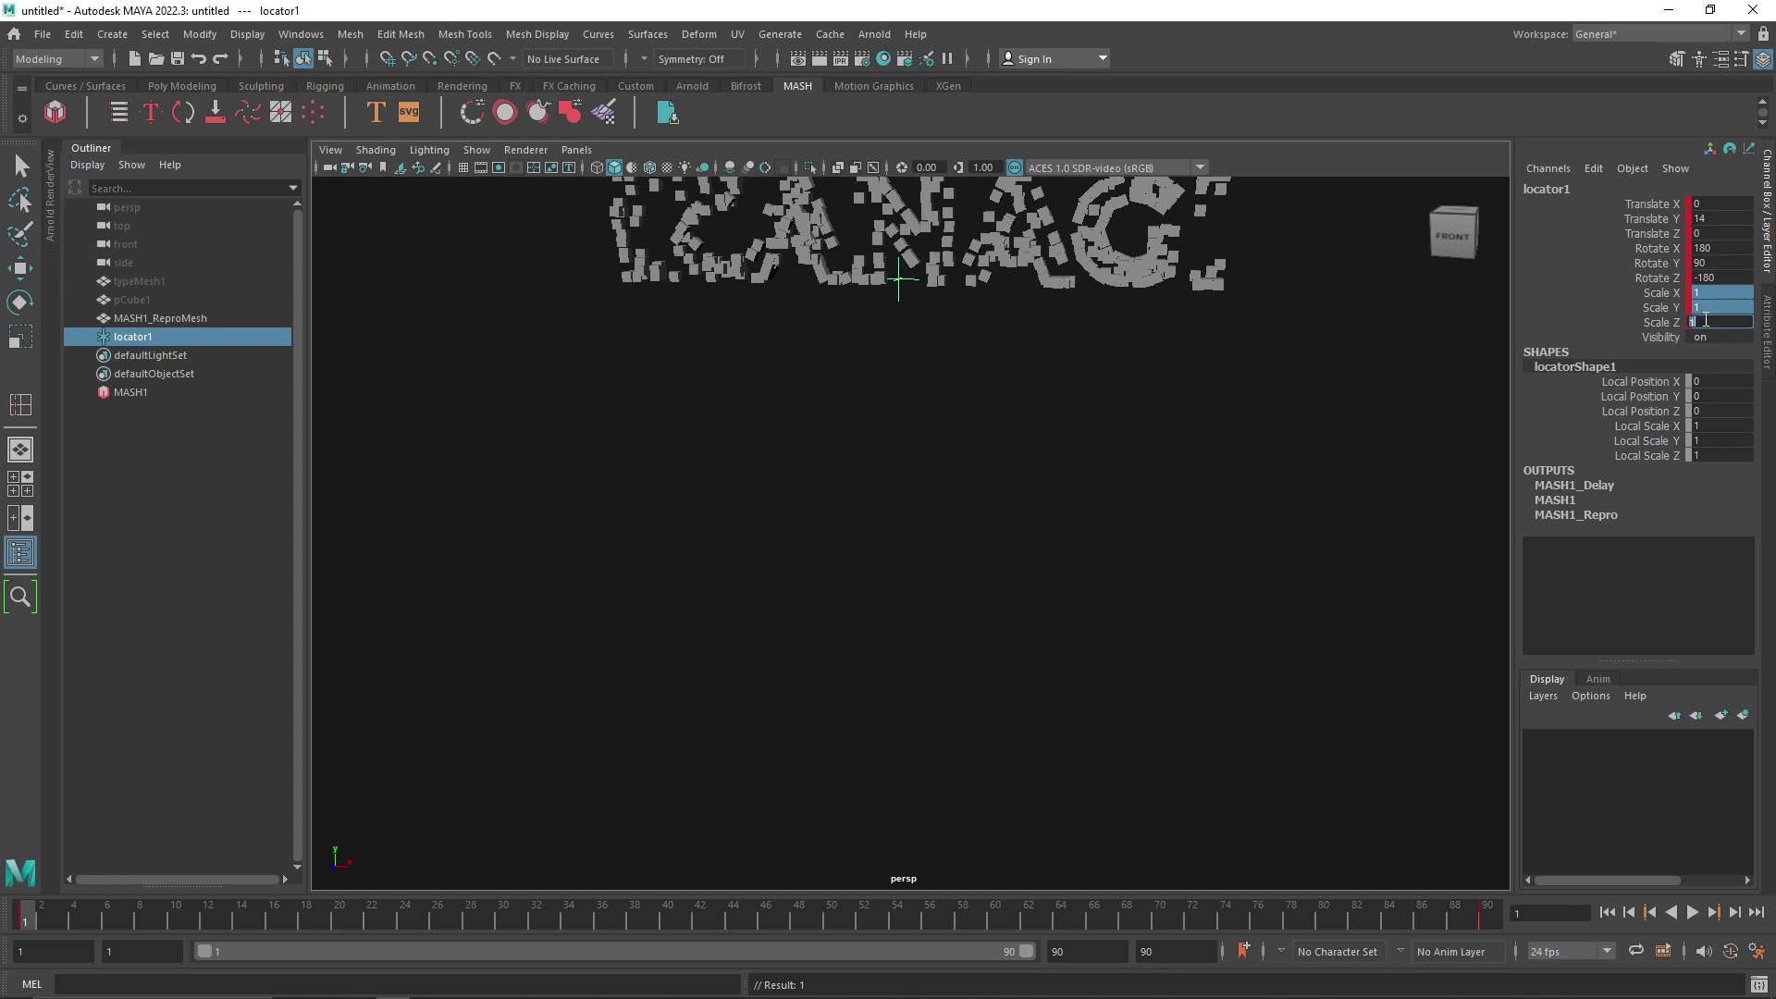
pyautogui.rightClick(1670, 311)
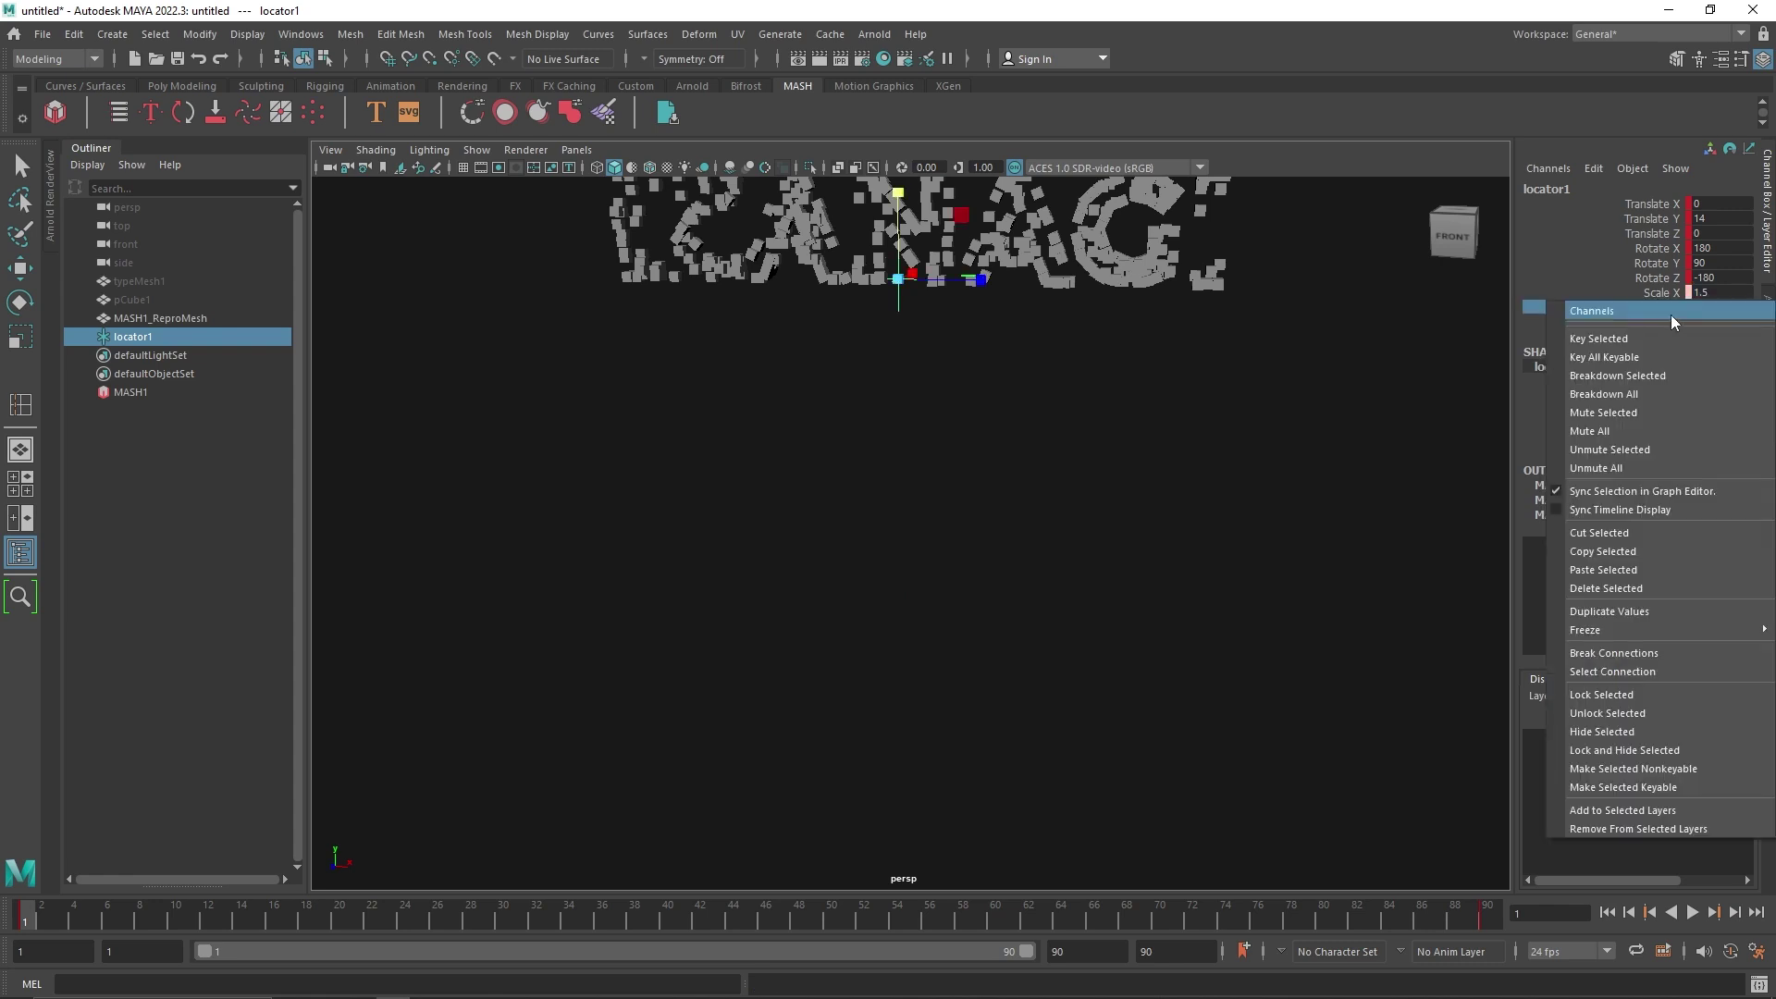
pyautogui.click(1666, 264)
pyautogui.moveTo(1666, 292); pyautogui.dragTo(1664, 320)
pyautogui.rightClick(1664, 320)
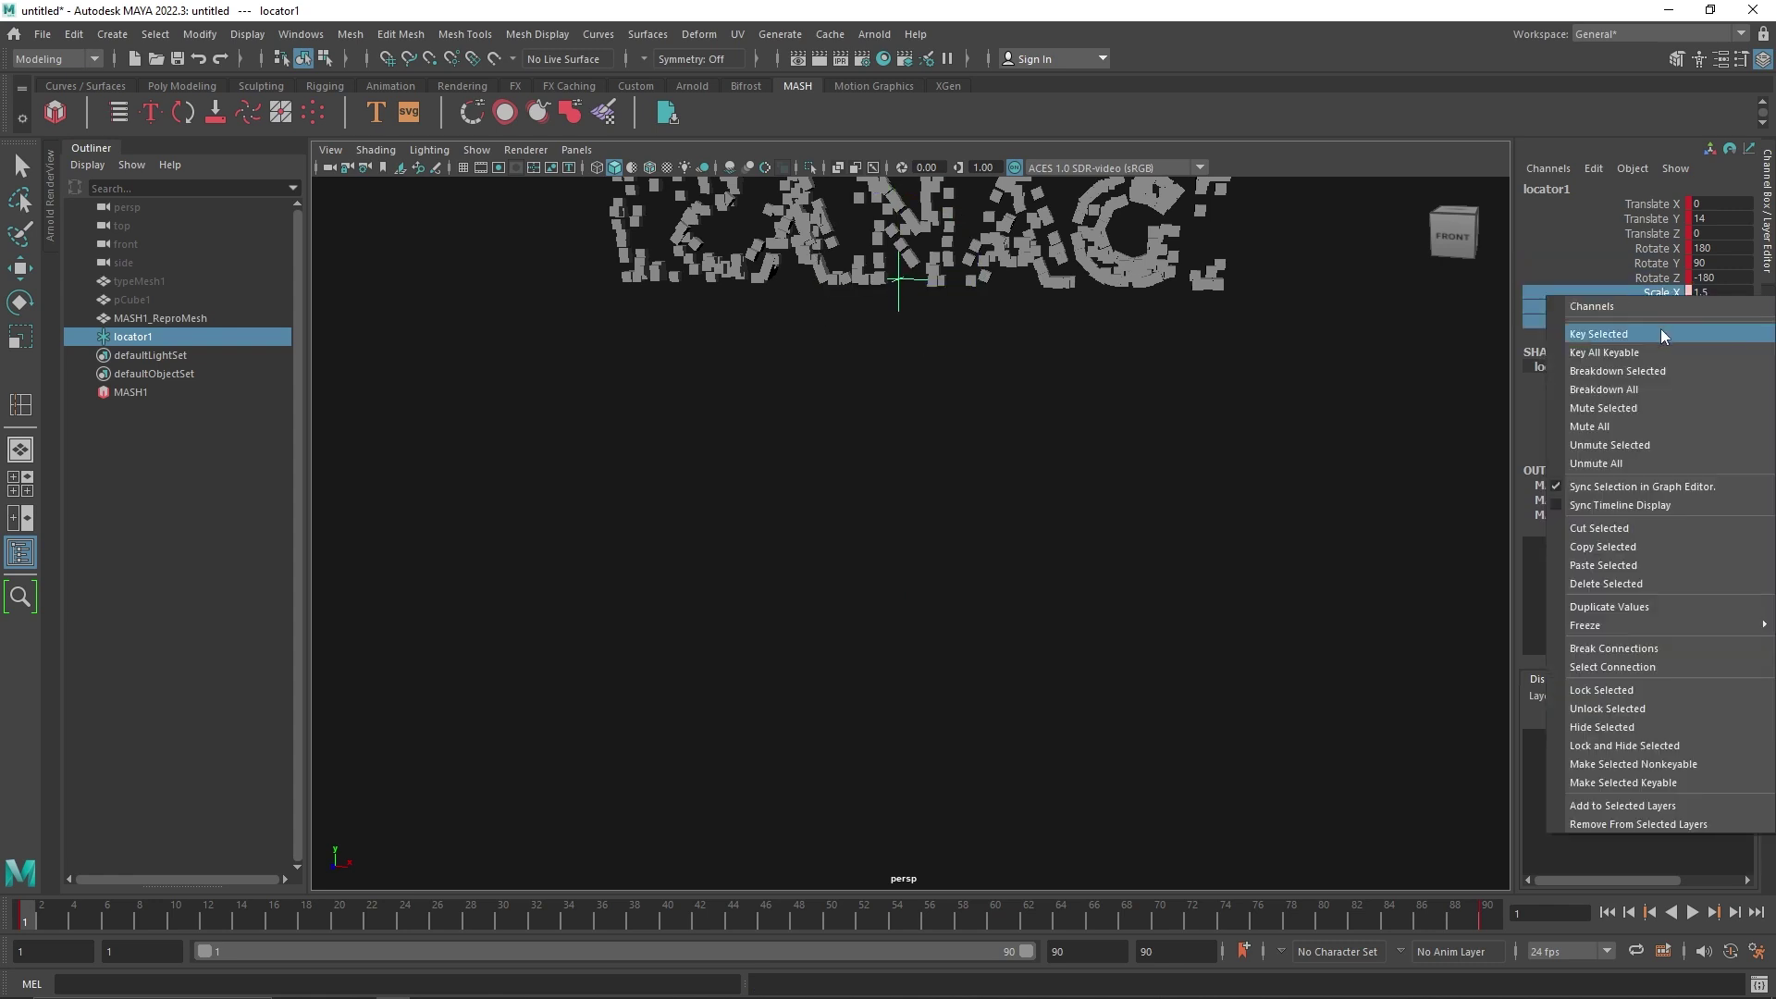
pyautogui.click(1662, 332)
# - Play back the animation to check the cubes scaling as they fall, and go to the last frame
pyautogui.click(1692, 913)
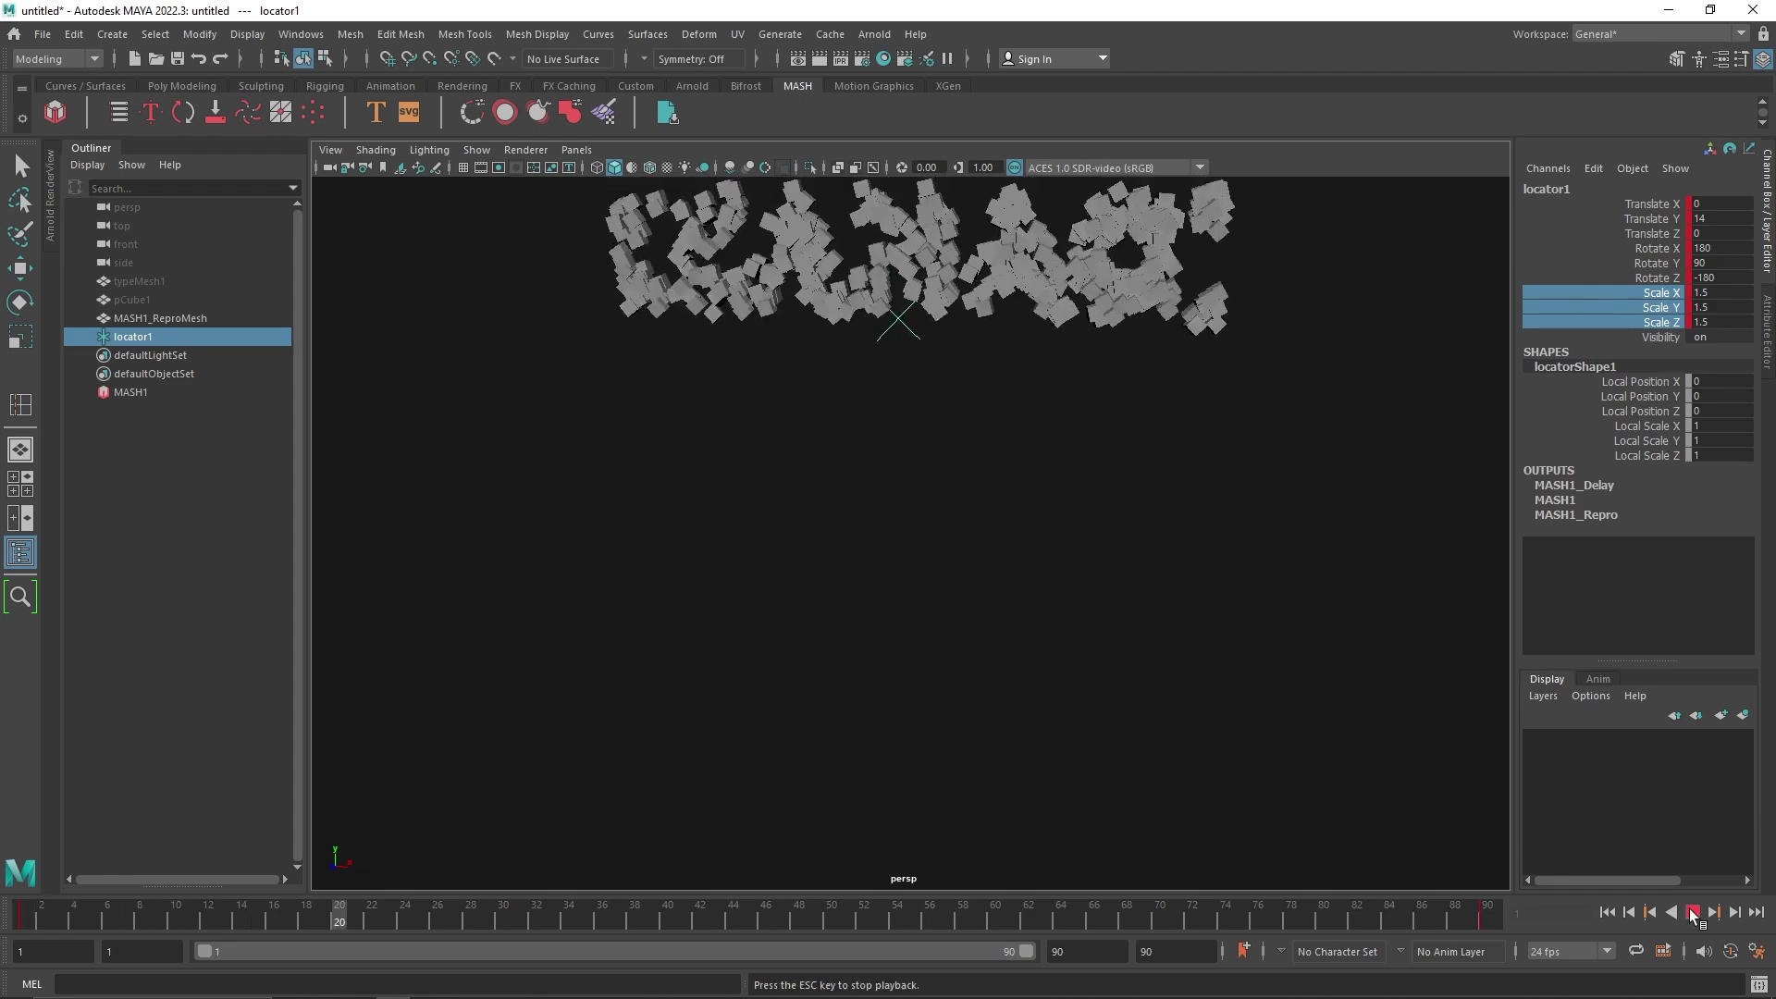
pyautogui.click(1692, 913)
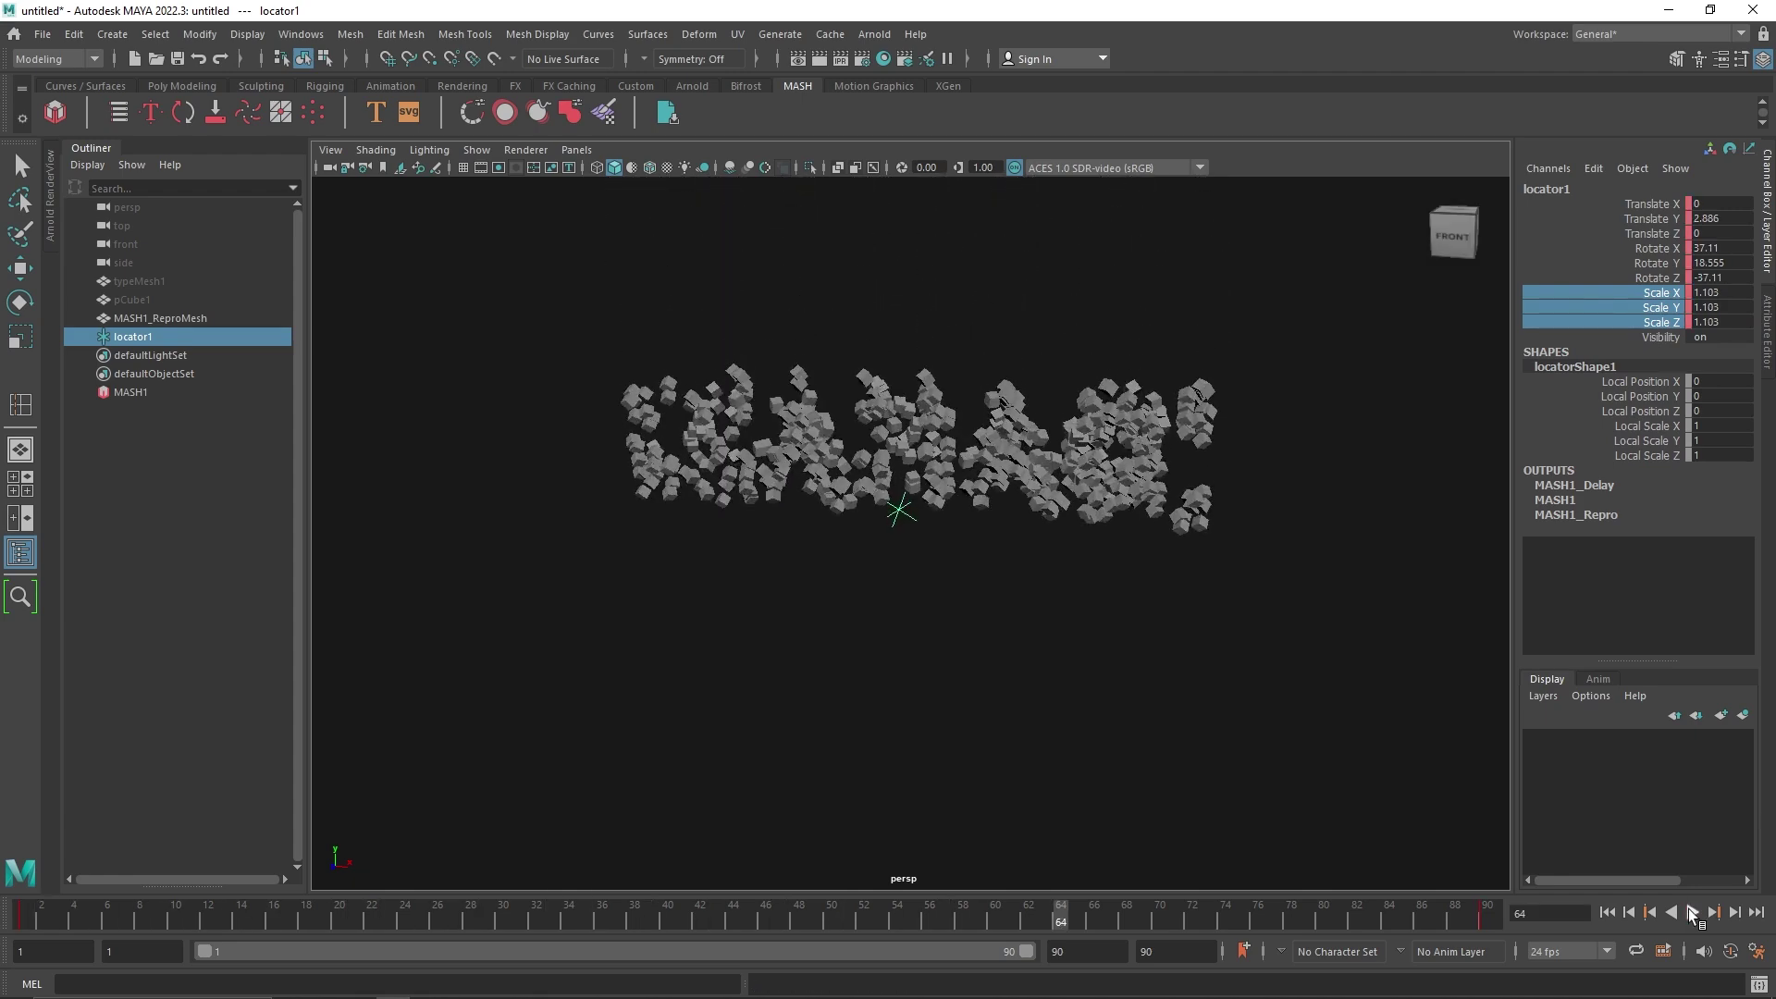
pyautogui.click(1753, 913)
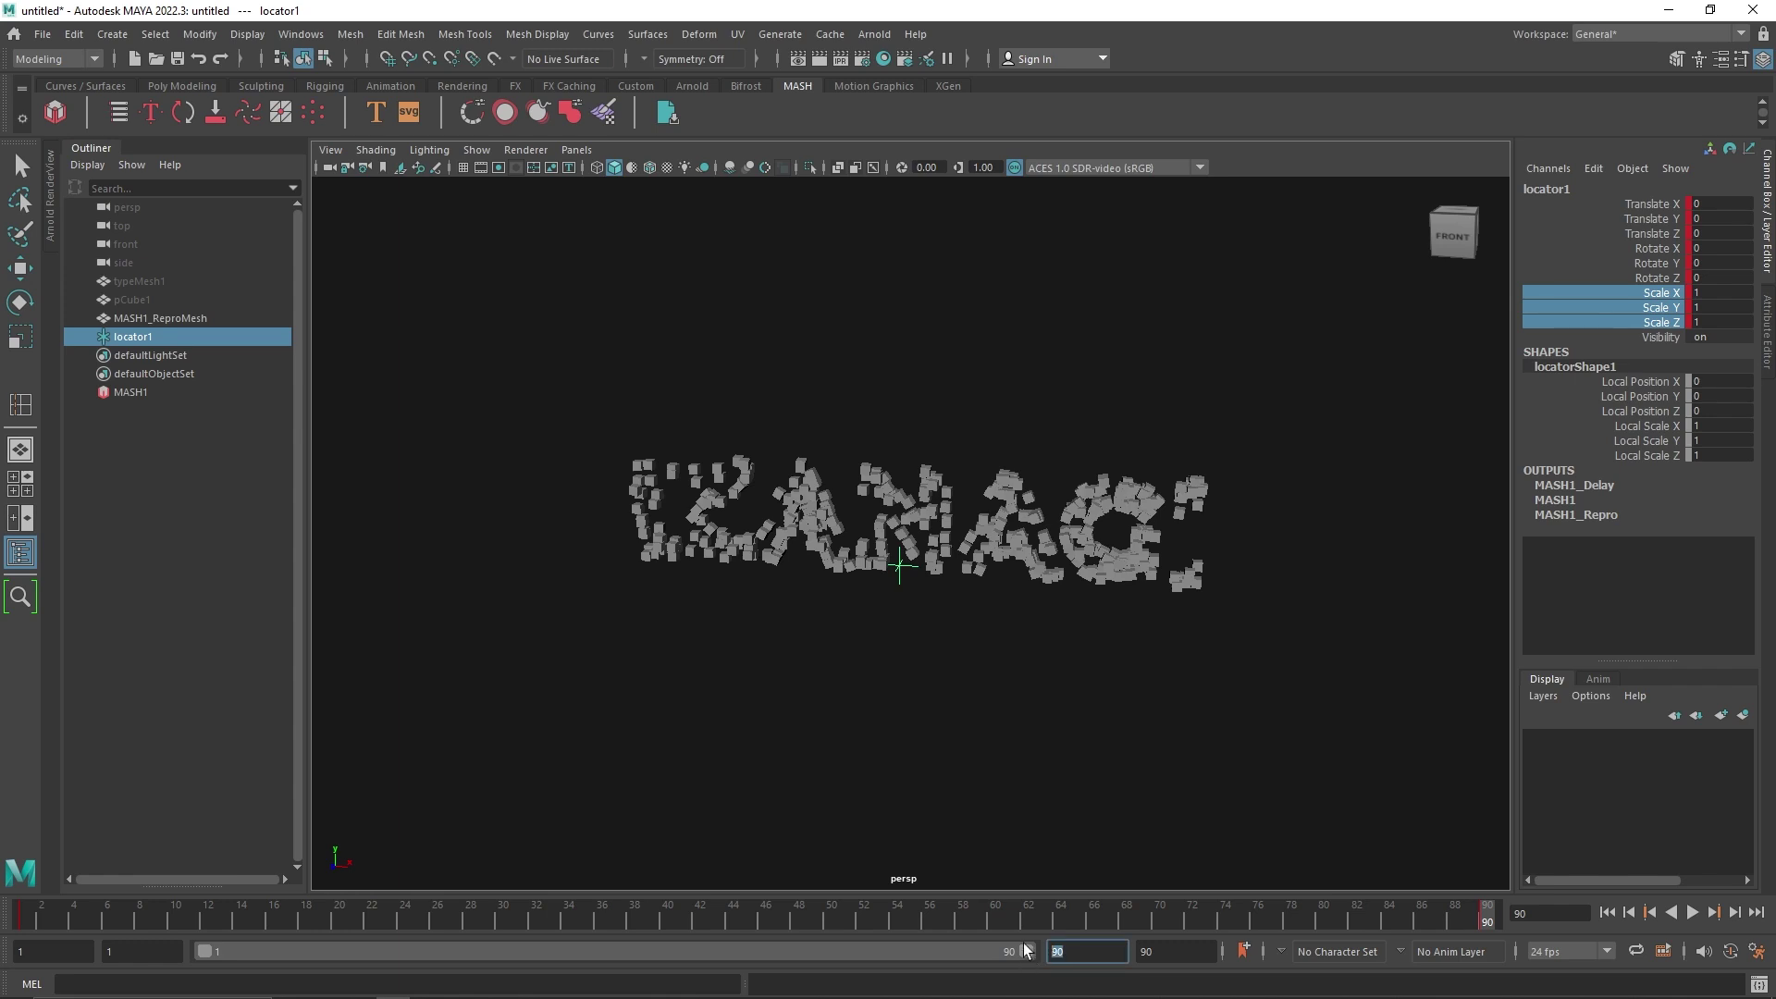
# - Extend the playback range to end at frame 100 and play back the longer animation
pyautogui.write('100')
pyautogui.press('Return')
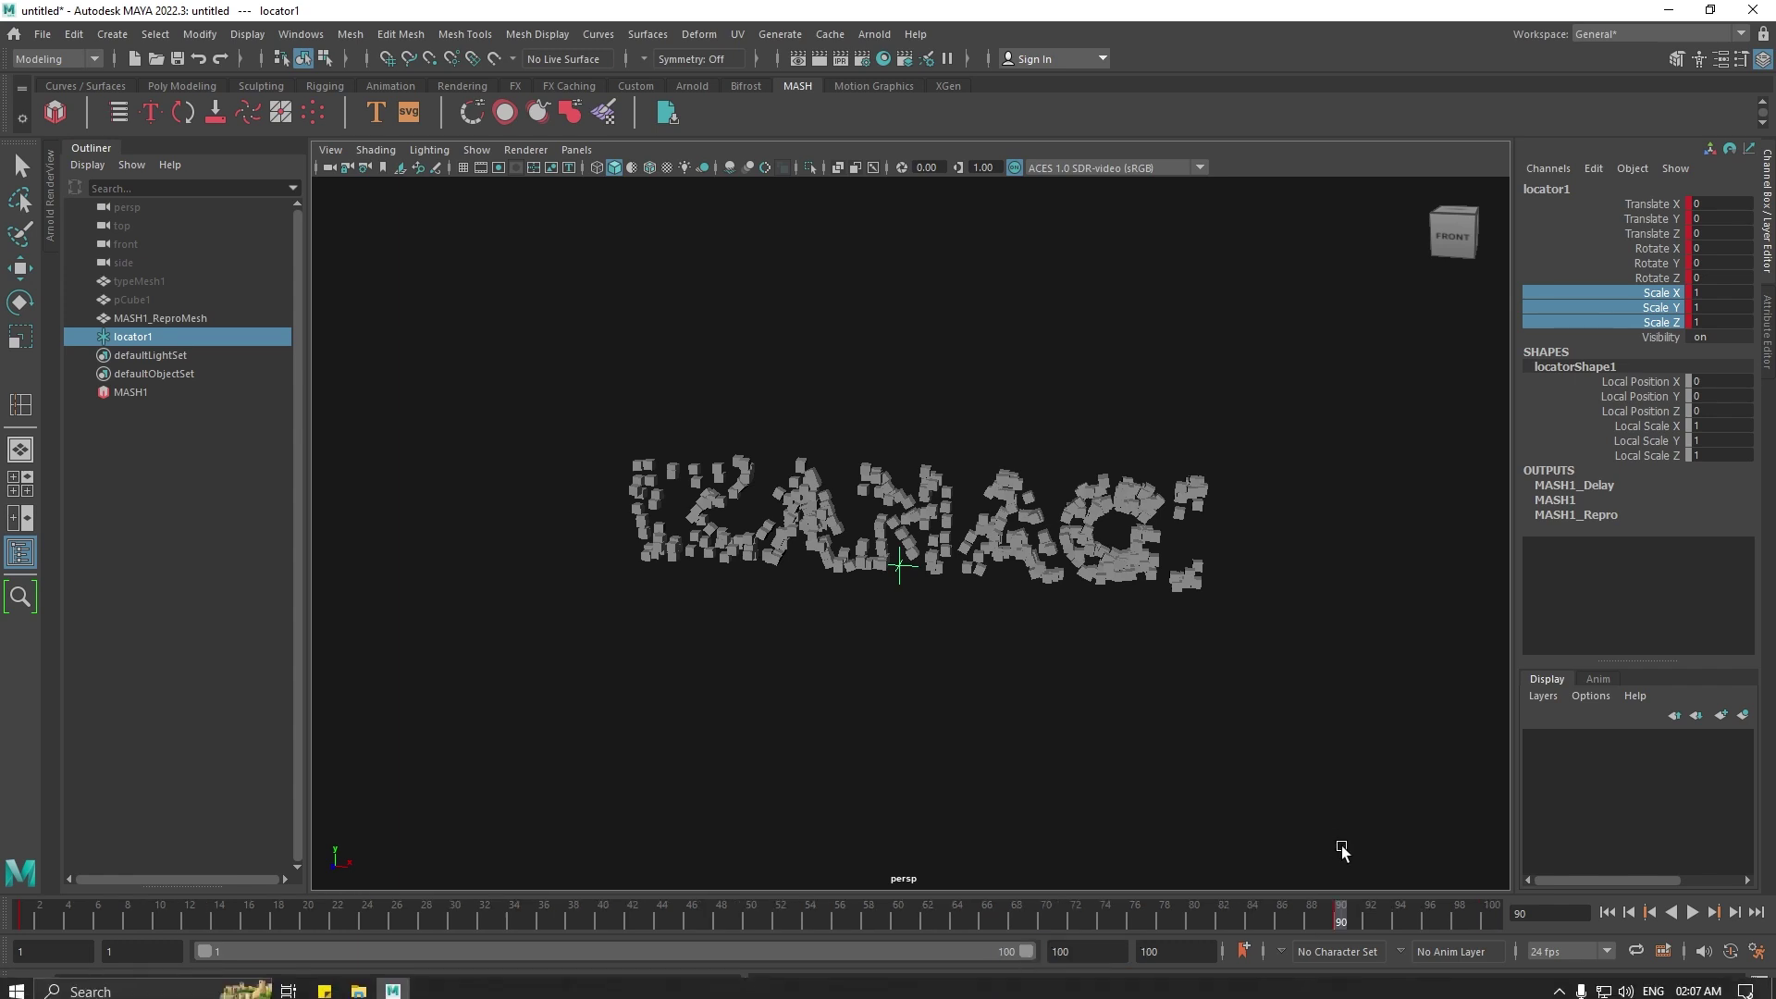
pyautogui.hotkey('alt', 'v')
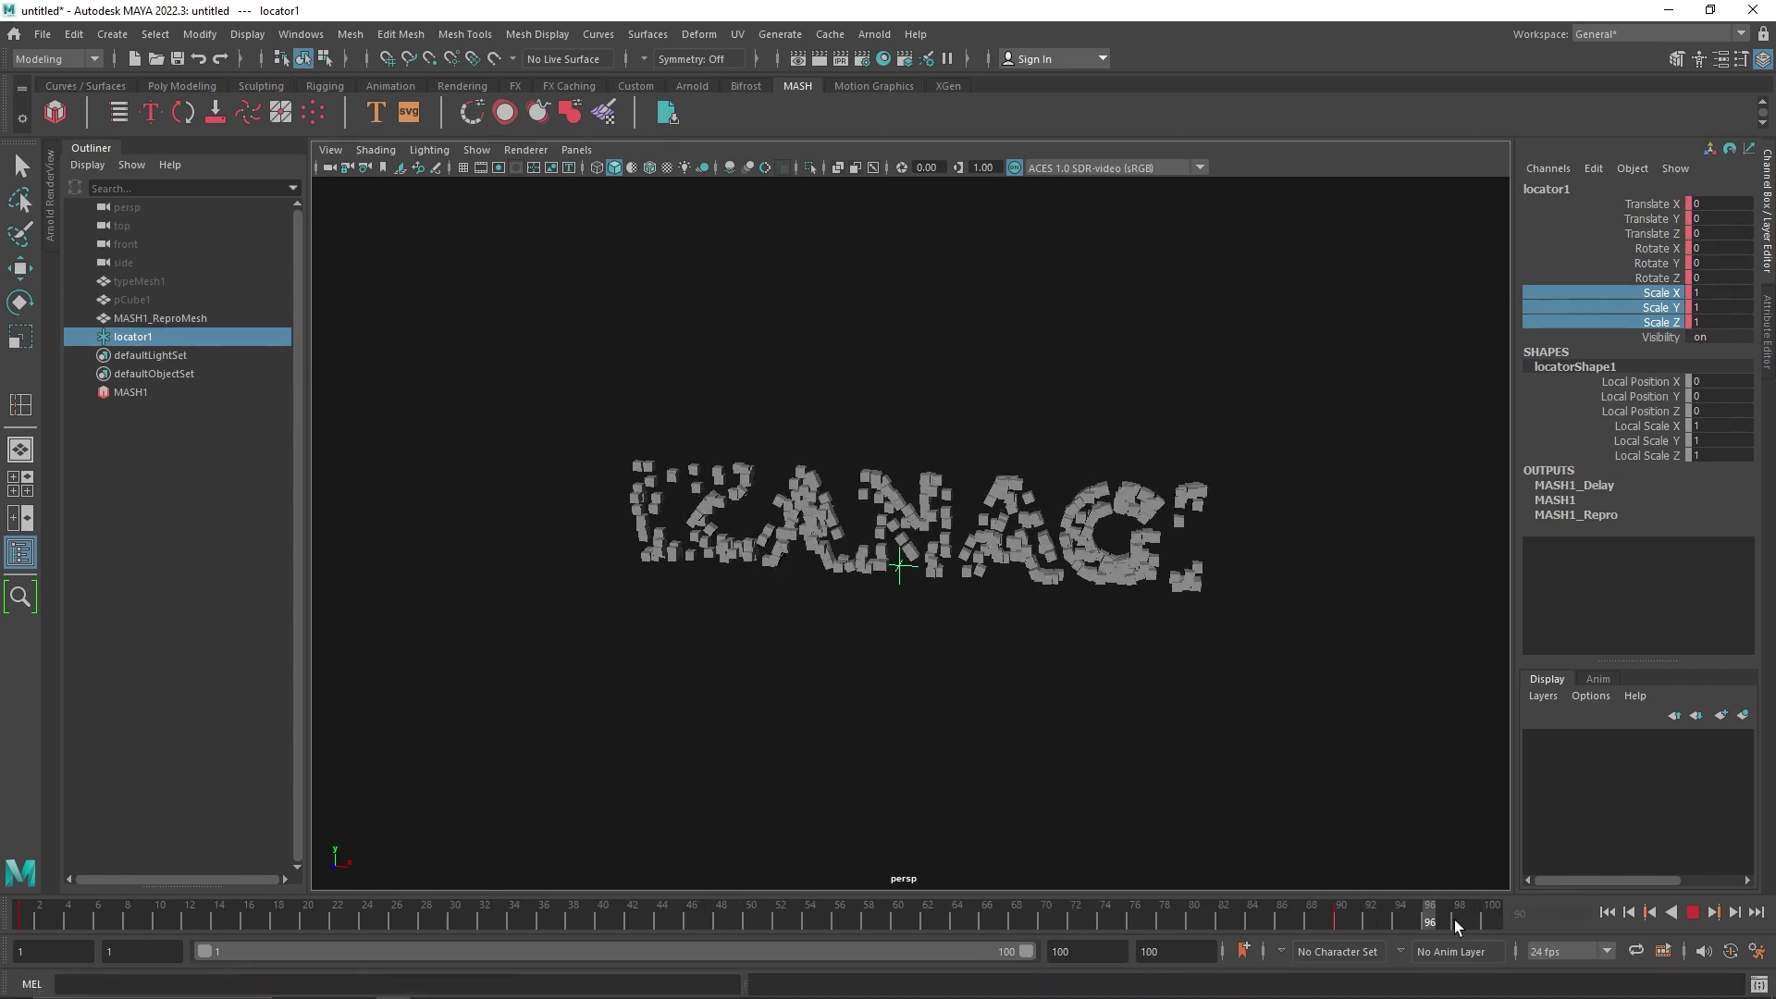
pyautogui.click(1690, 914)
pyautogui.click(1694, 914)
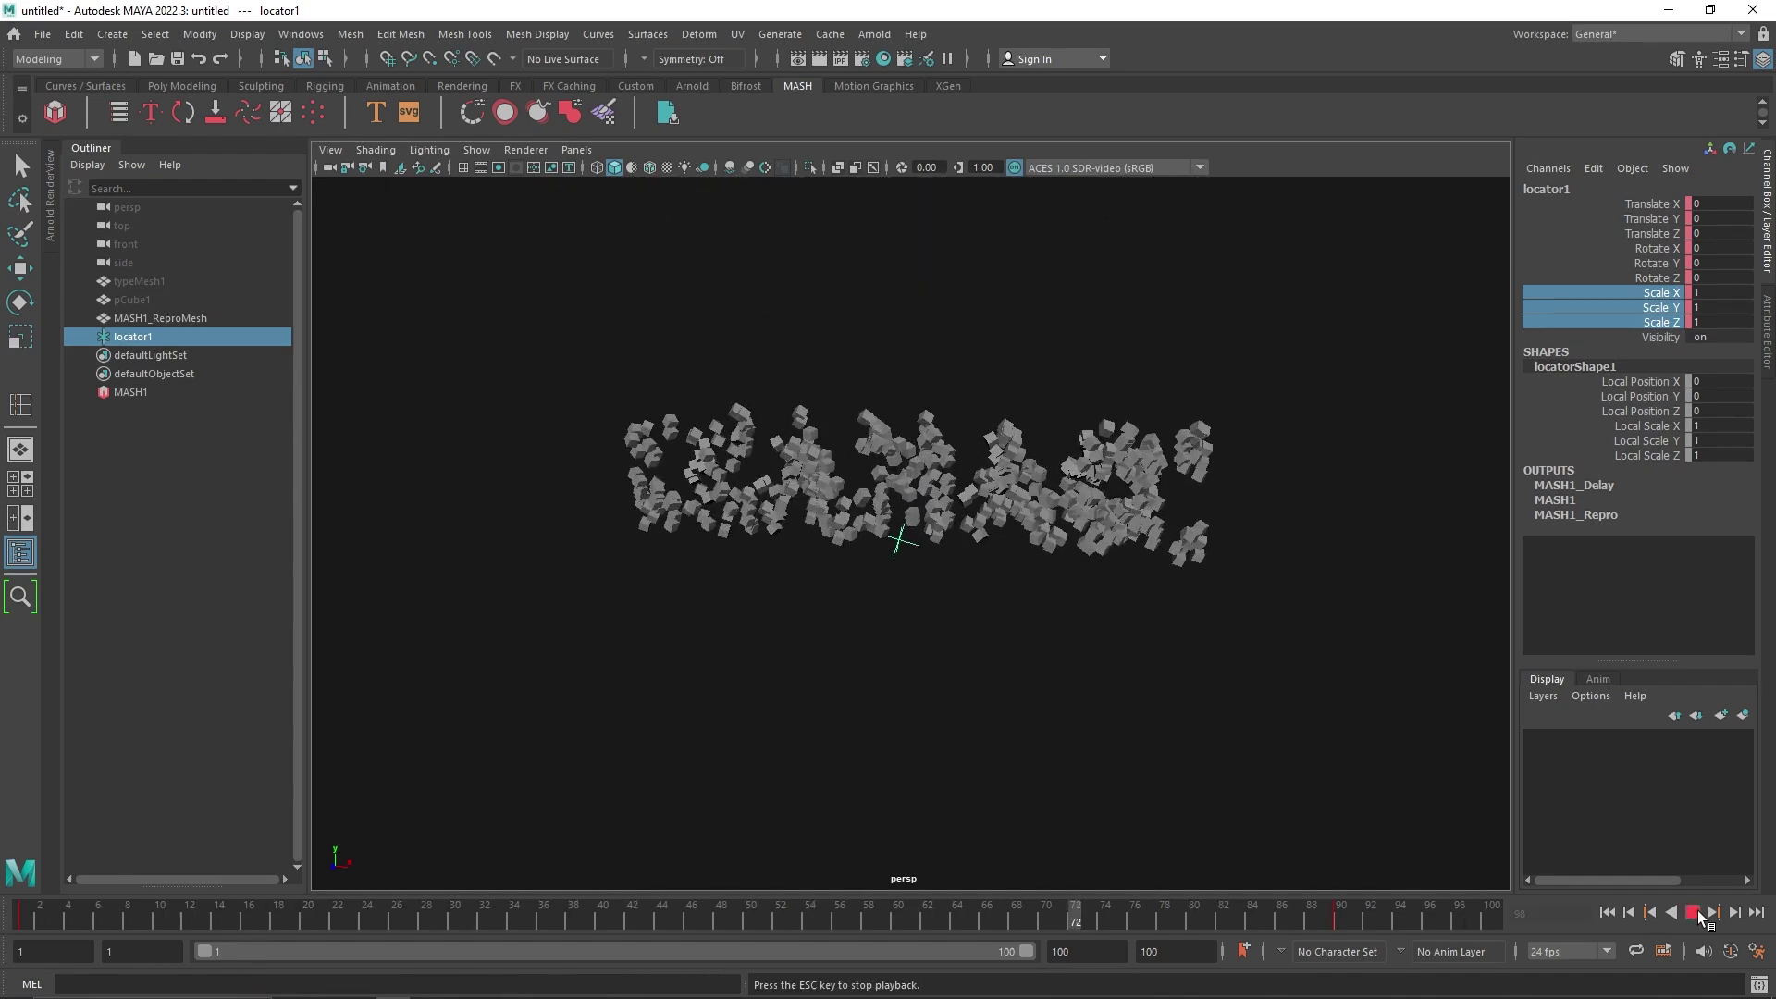
pyautogui.click(1693, 914)
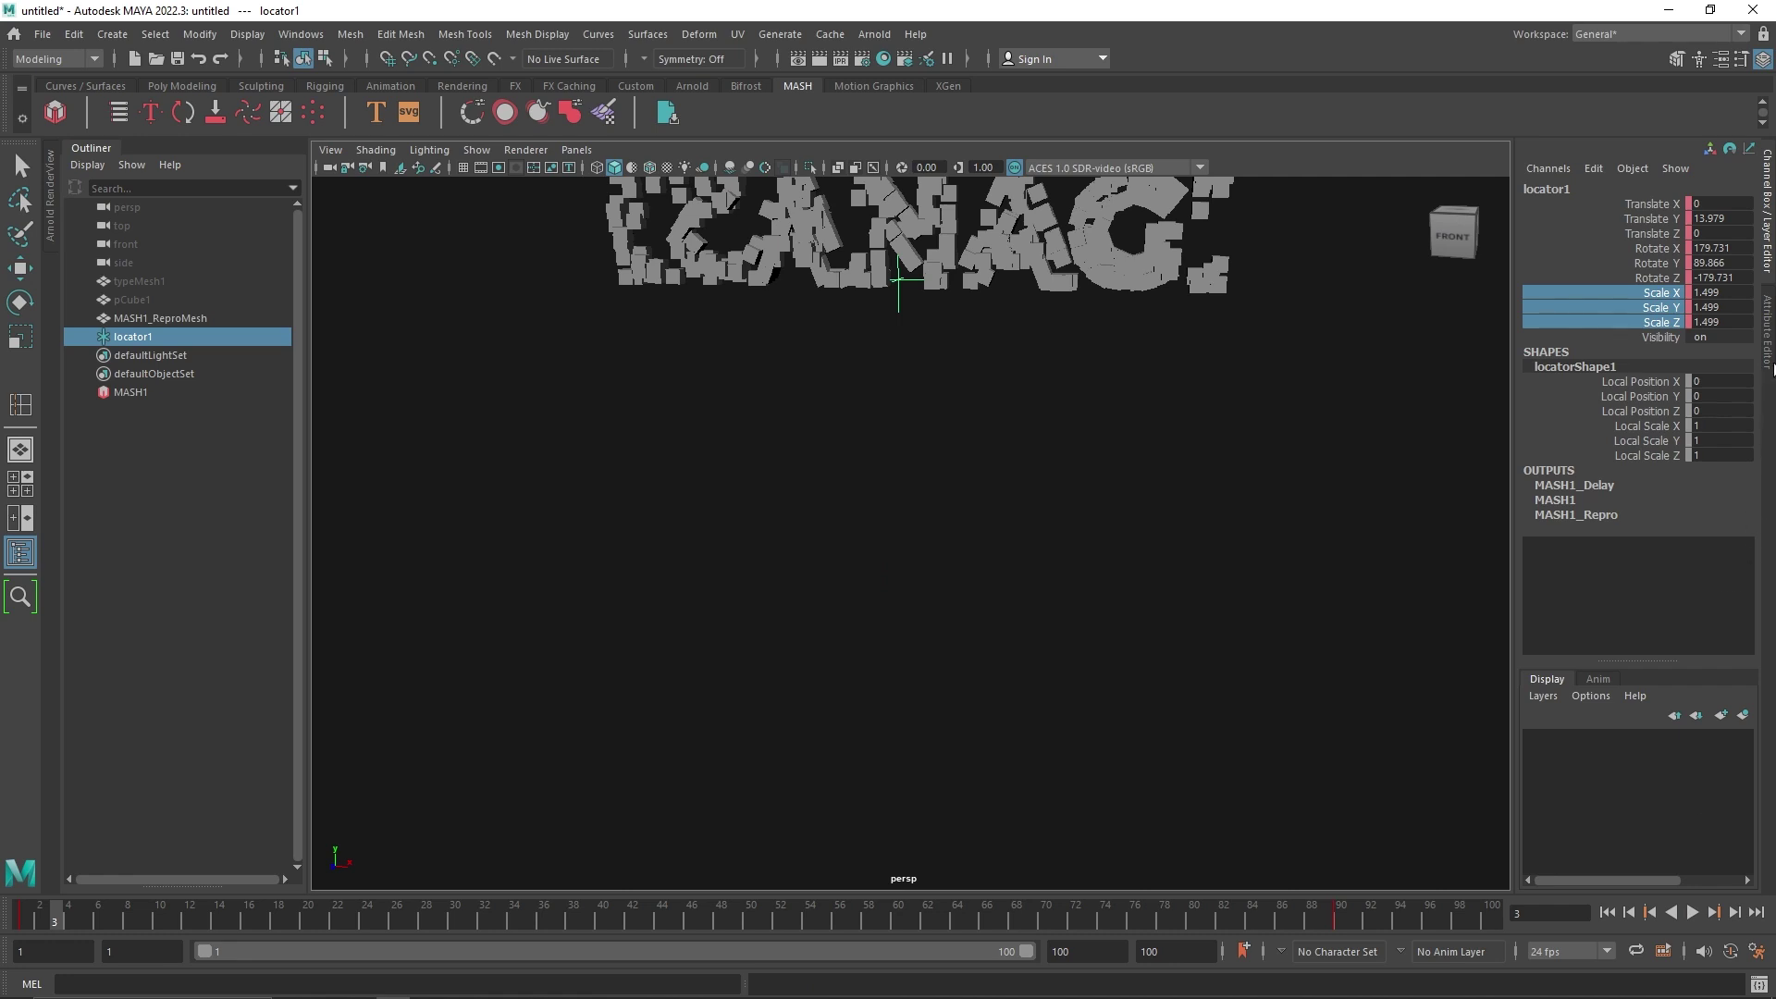
# - Open the MASH1 network's attributes and add an Offset node to it
pyautogui.click(1769, 333)
pyautogui.press('w')
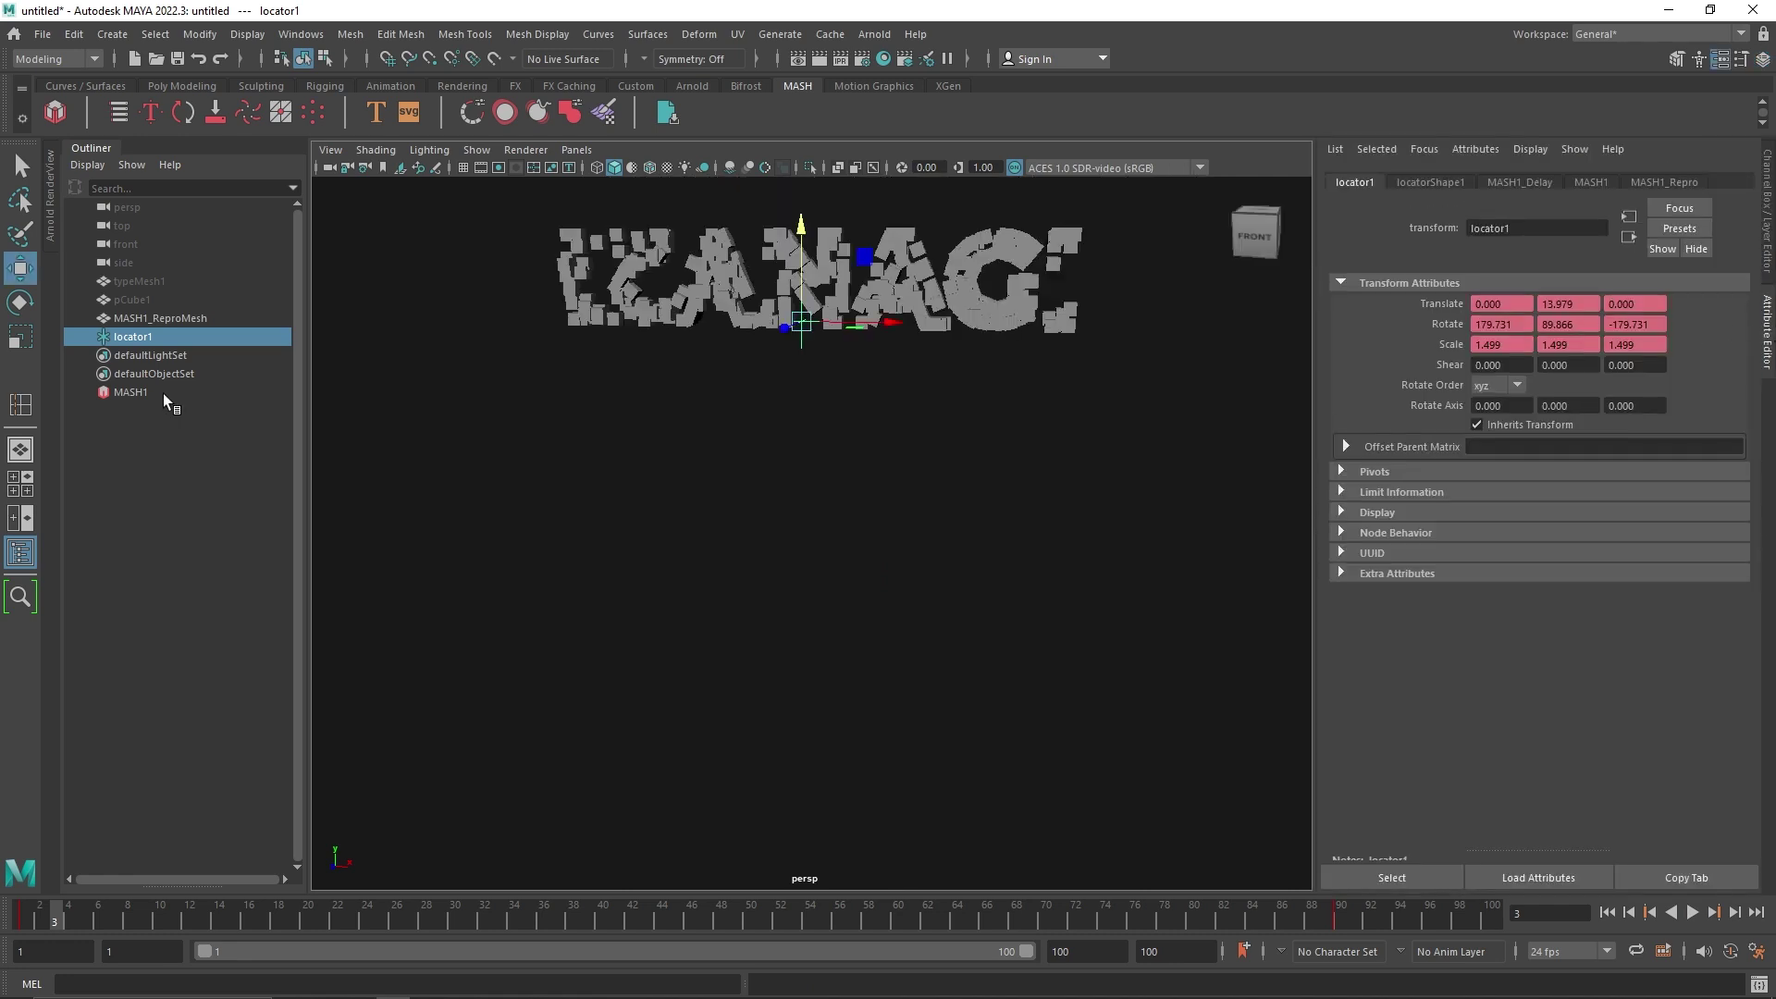
pyautogui.click(135, 392)
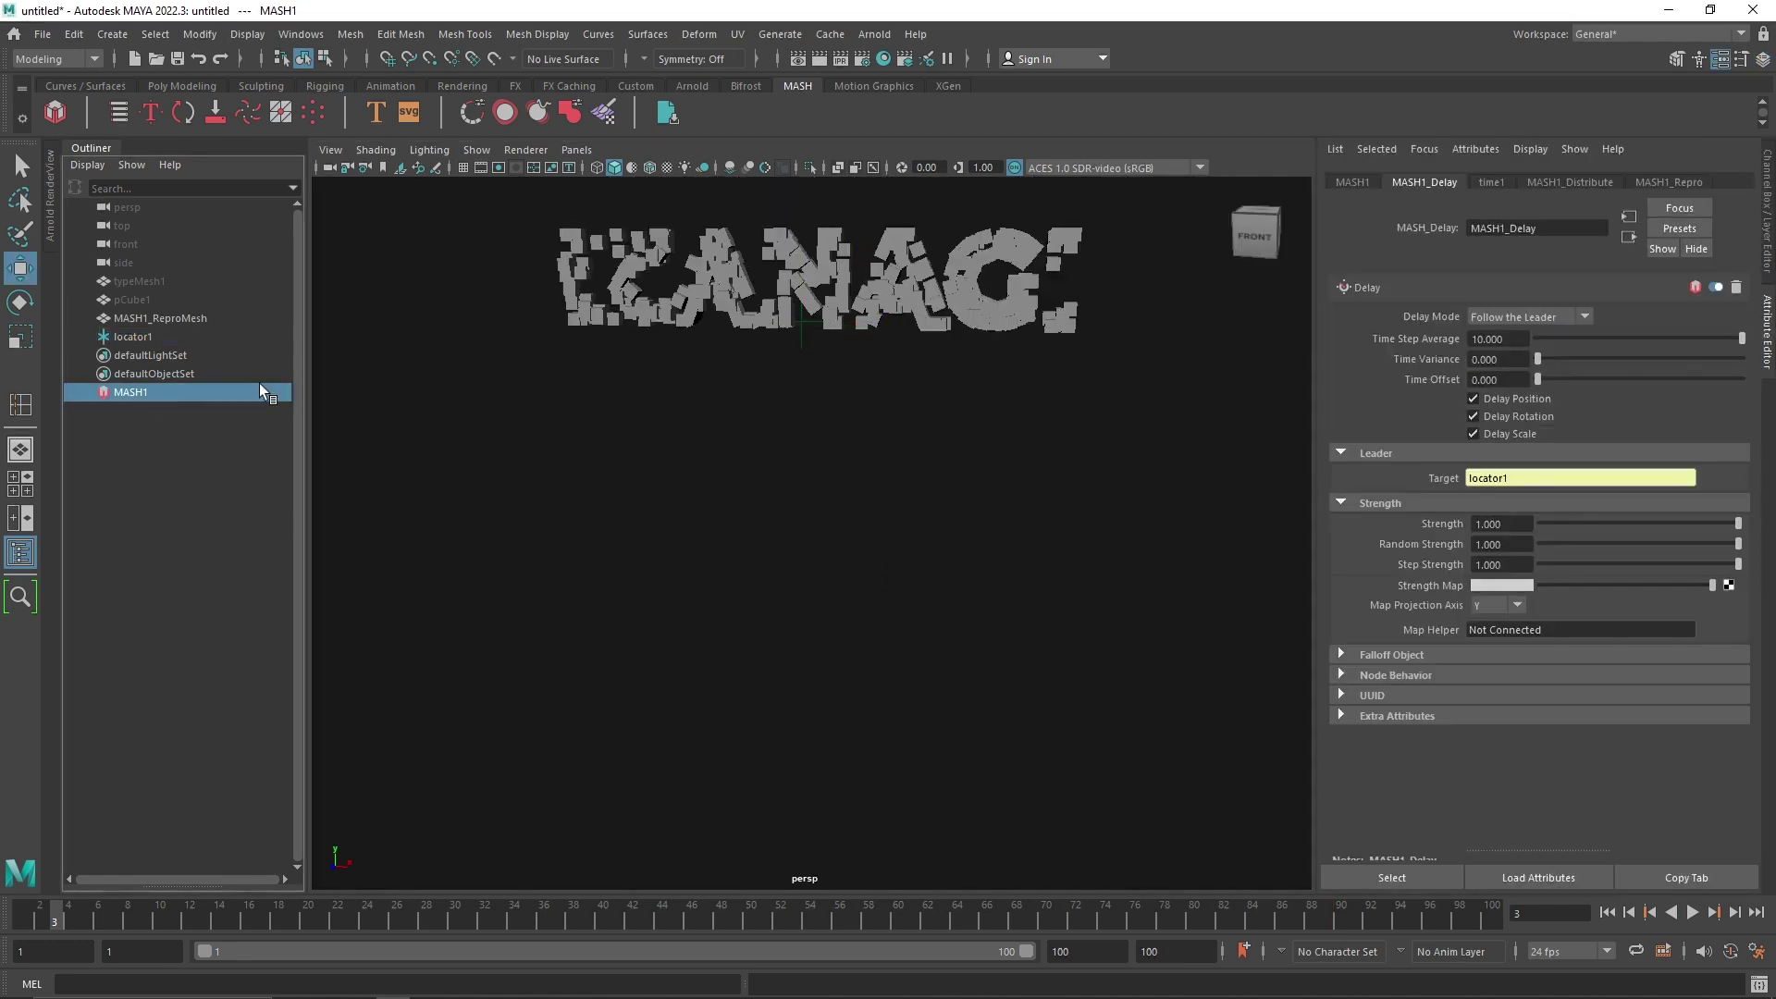
pyautogui.click(1358, 182)
pyautogui.click(1500, 429)
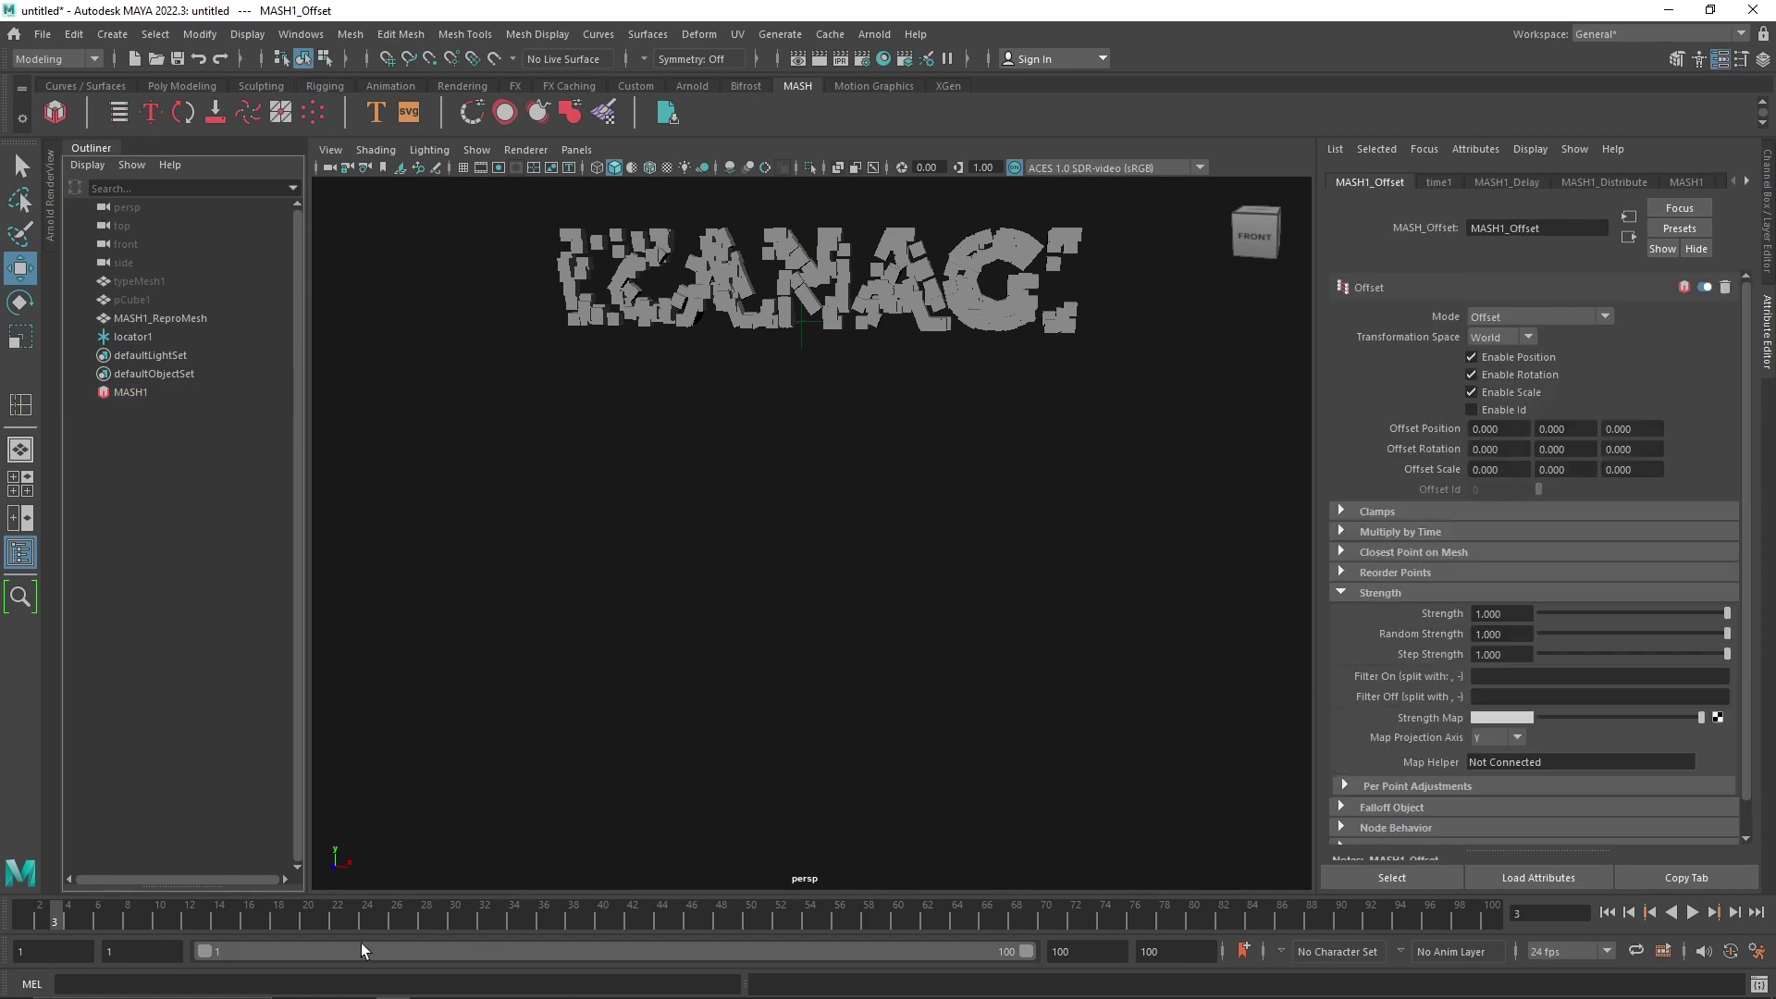
# - Set the Offset node's Offset Scale to -1 on X, Y and Z, with its Offset Position and Rotation left at zero
pyautogui.moveTo(134, 937); pyautogui.dragTo(39, 925)
pyautogui.write('-')
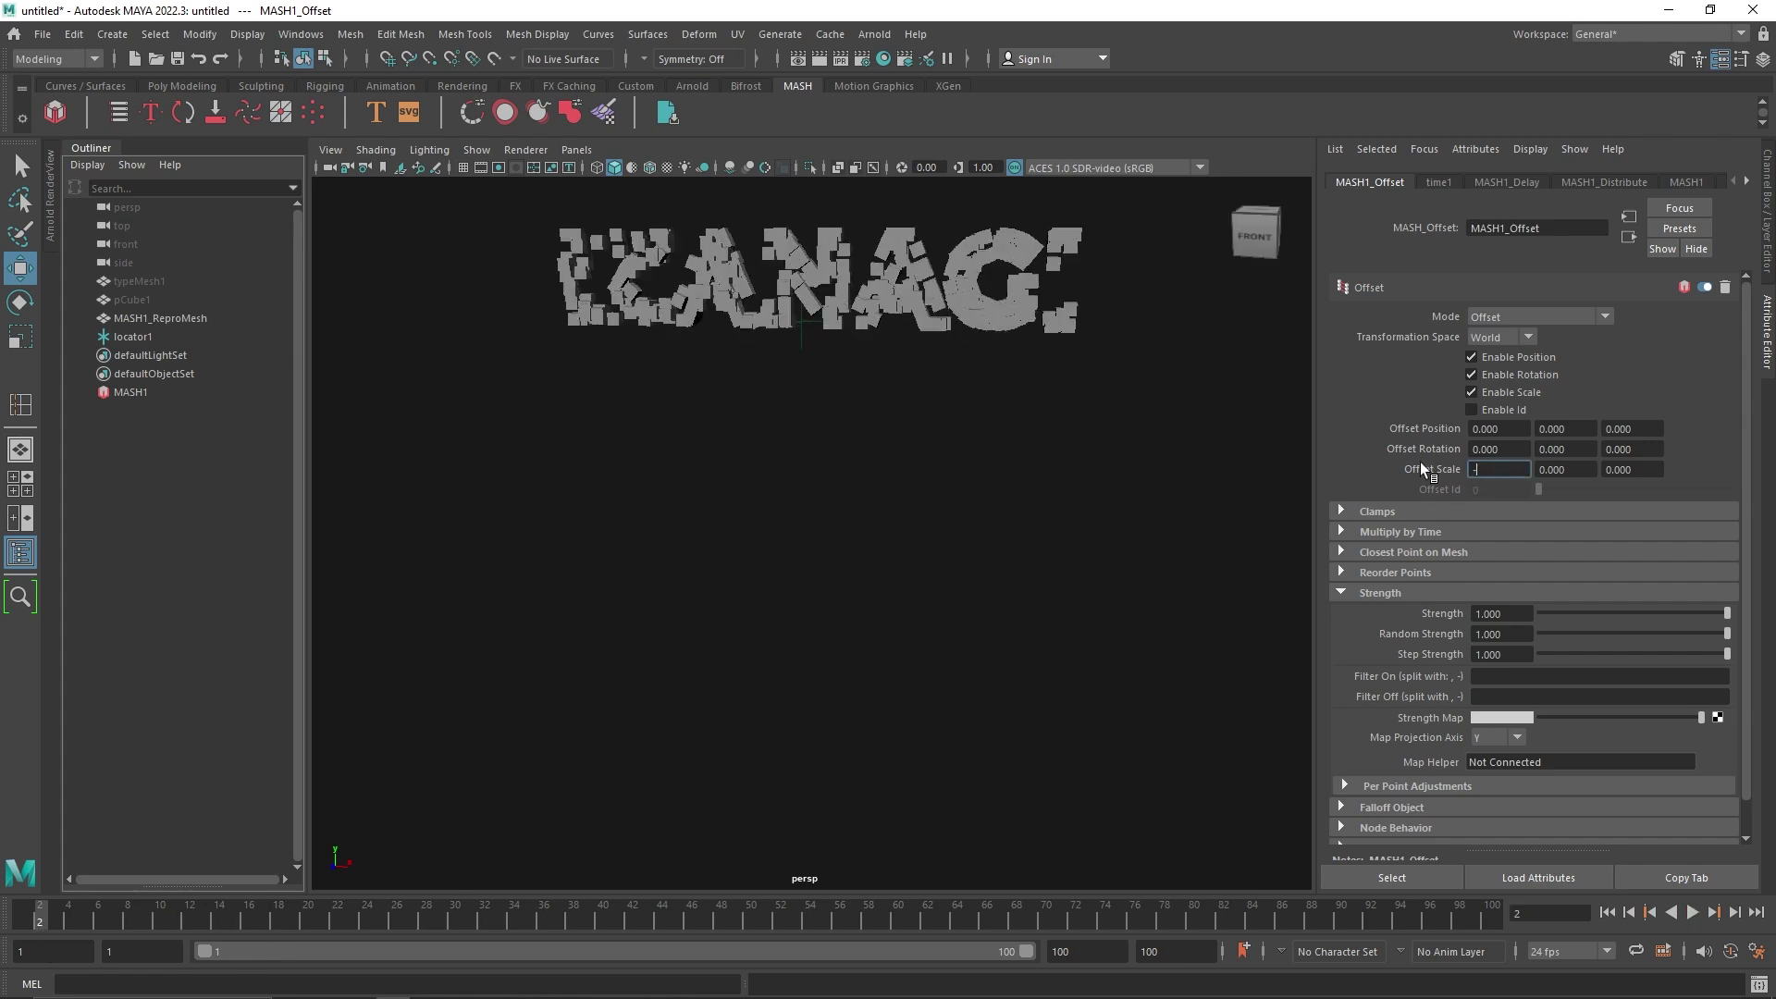
pyautogui.write('1')
pyautogui.press('Return')
pyautogui.hotkey('ctrl', 'c')
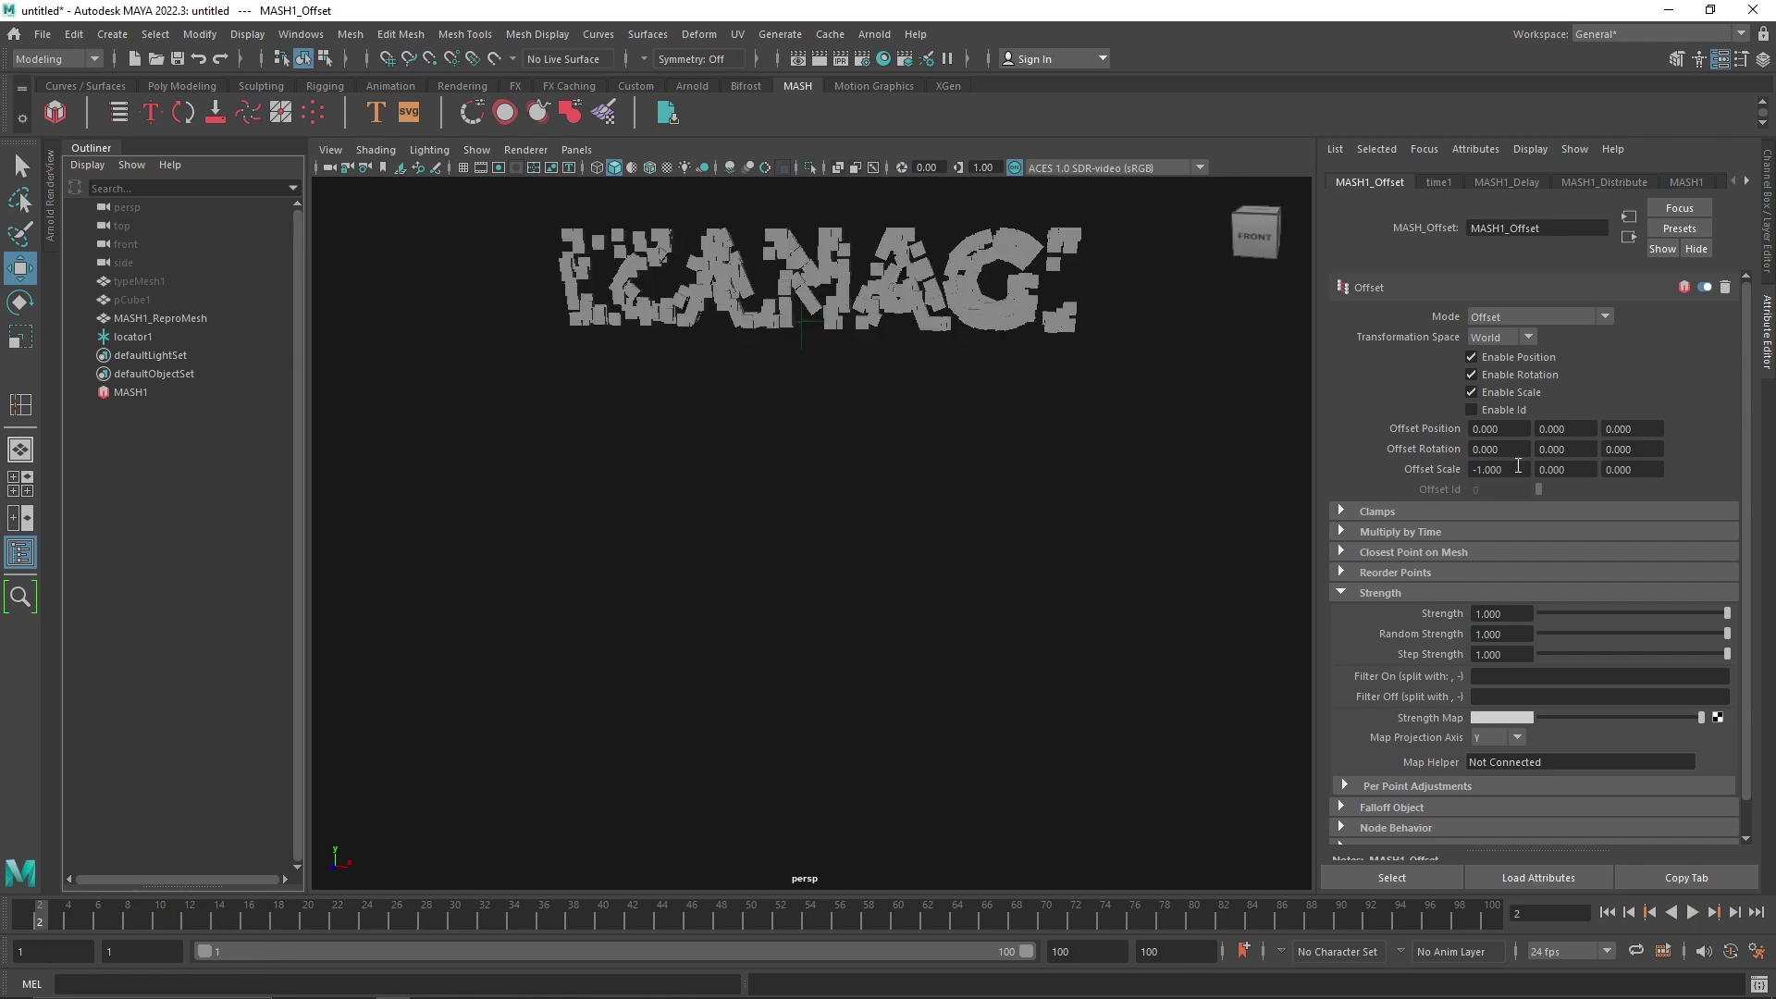
pyautogui.moveTo(1575, 470); pyautogui.dragTo(1540, 471)
pyautogui.hotkey('ctrl', 'v')
pyautogui.press('Tab')
pyautogui.hotkey('ctrl', 'v')
pyautogui.click(1557, 470)
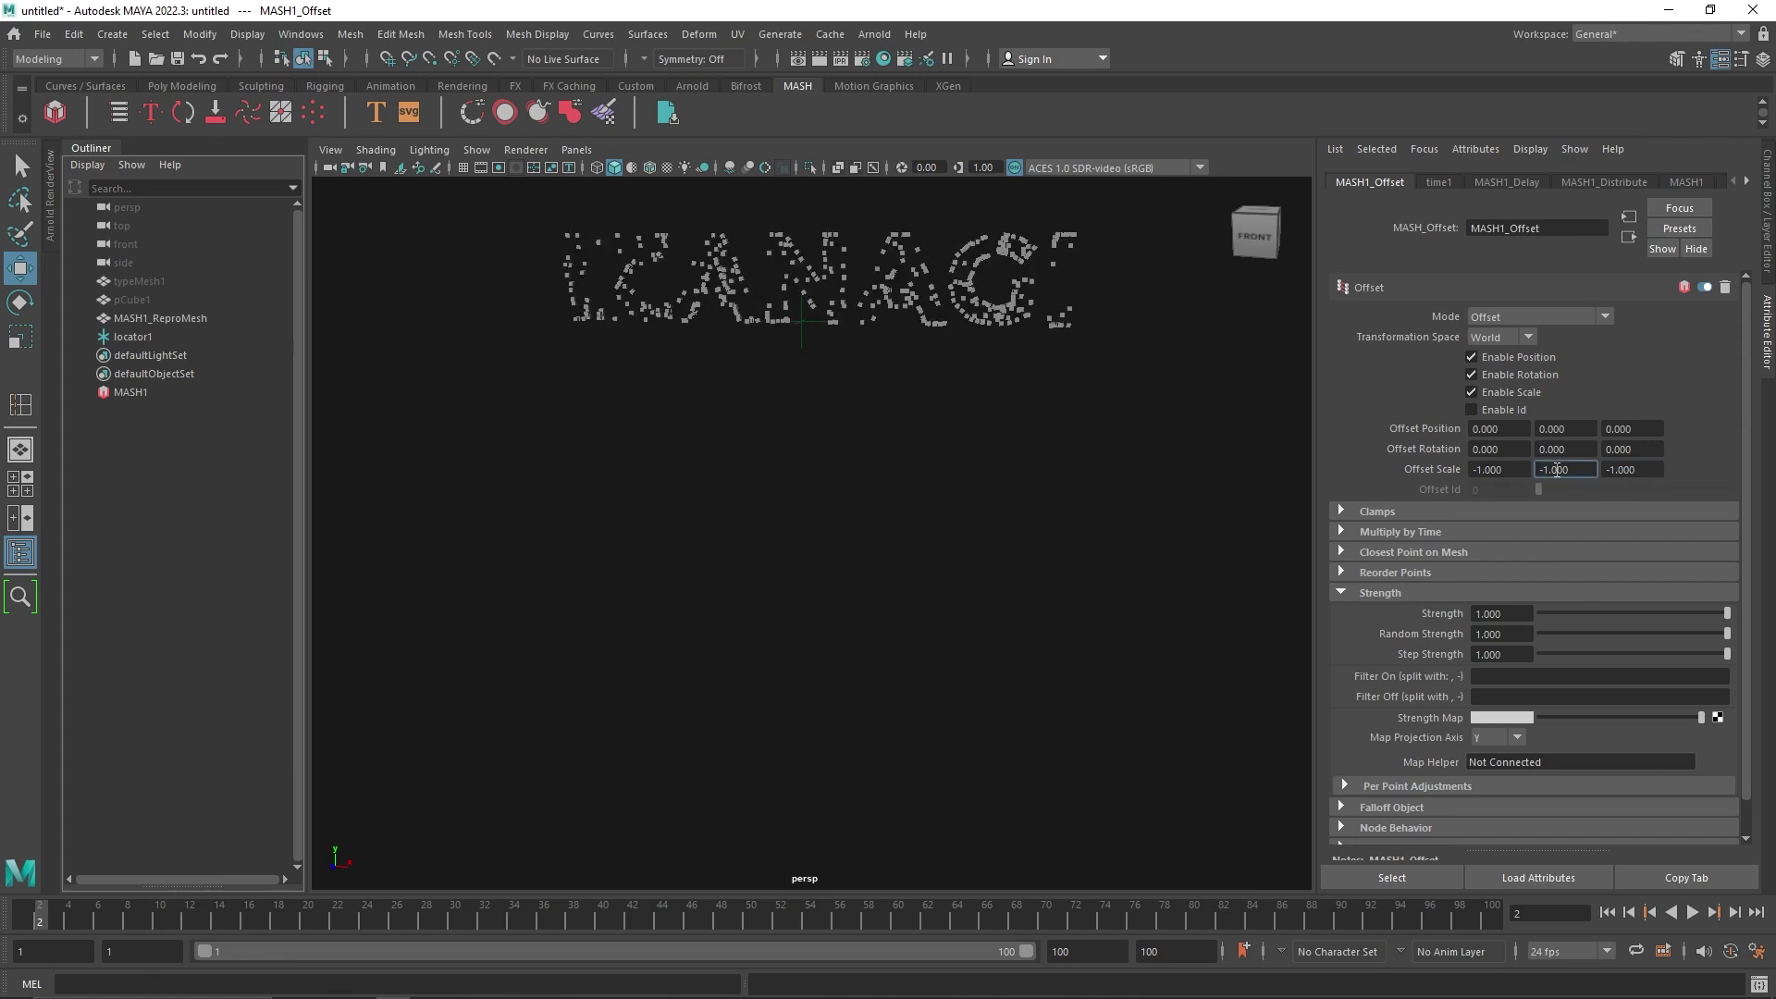
# - Play back the animation from an angled view to check the offset cube scale, and return to frame 1
pyautogui.keyDown('alt'); pyautogui.moveTo(801, 342); pyautogui.dragTo(806, 294); pyautogui.keyUp('alt')
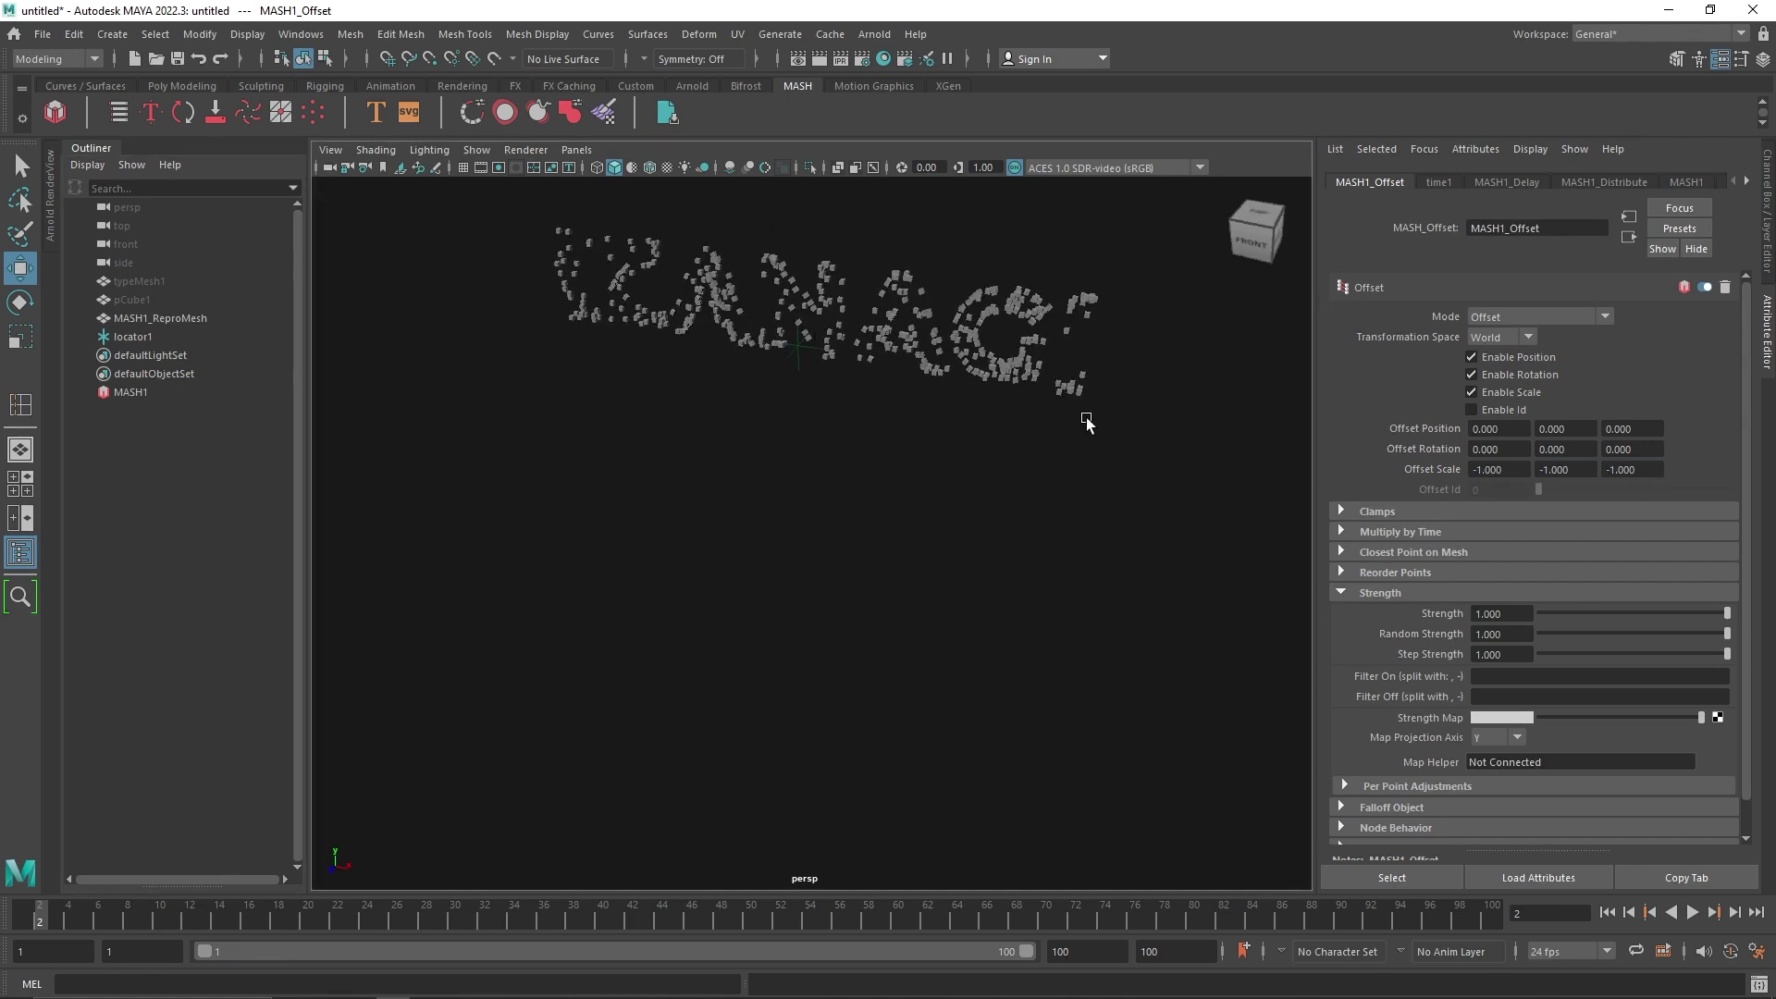
pyautogui.click(1692, 913)
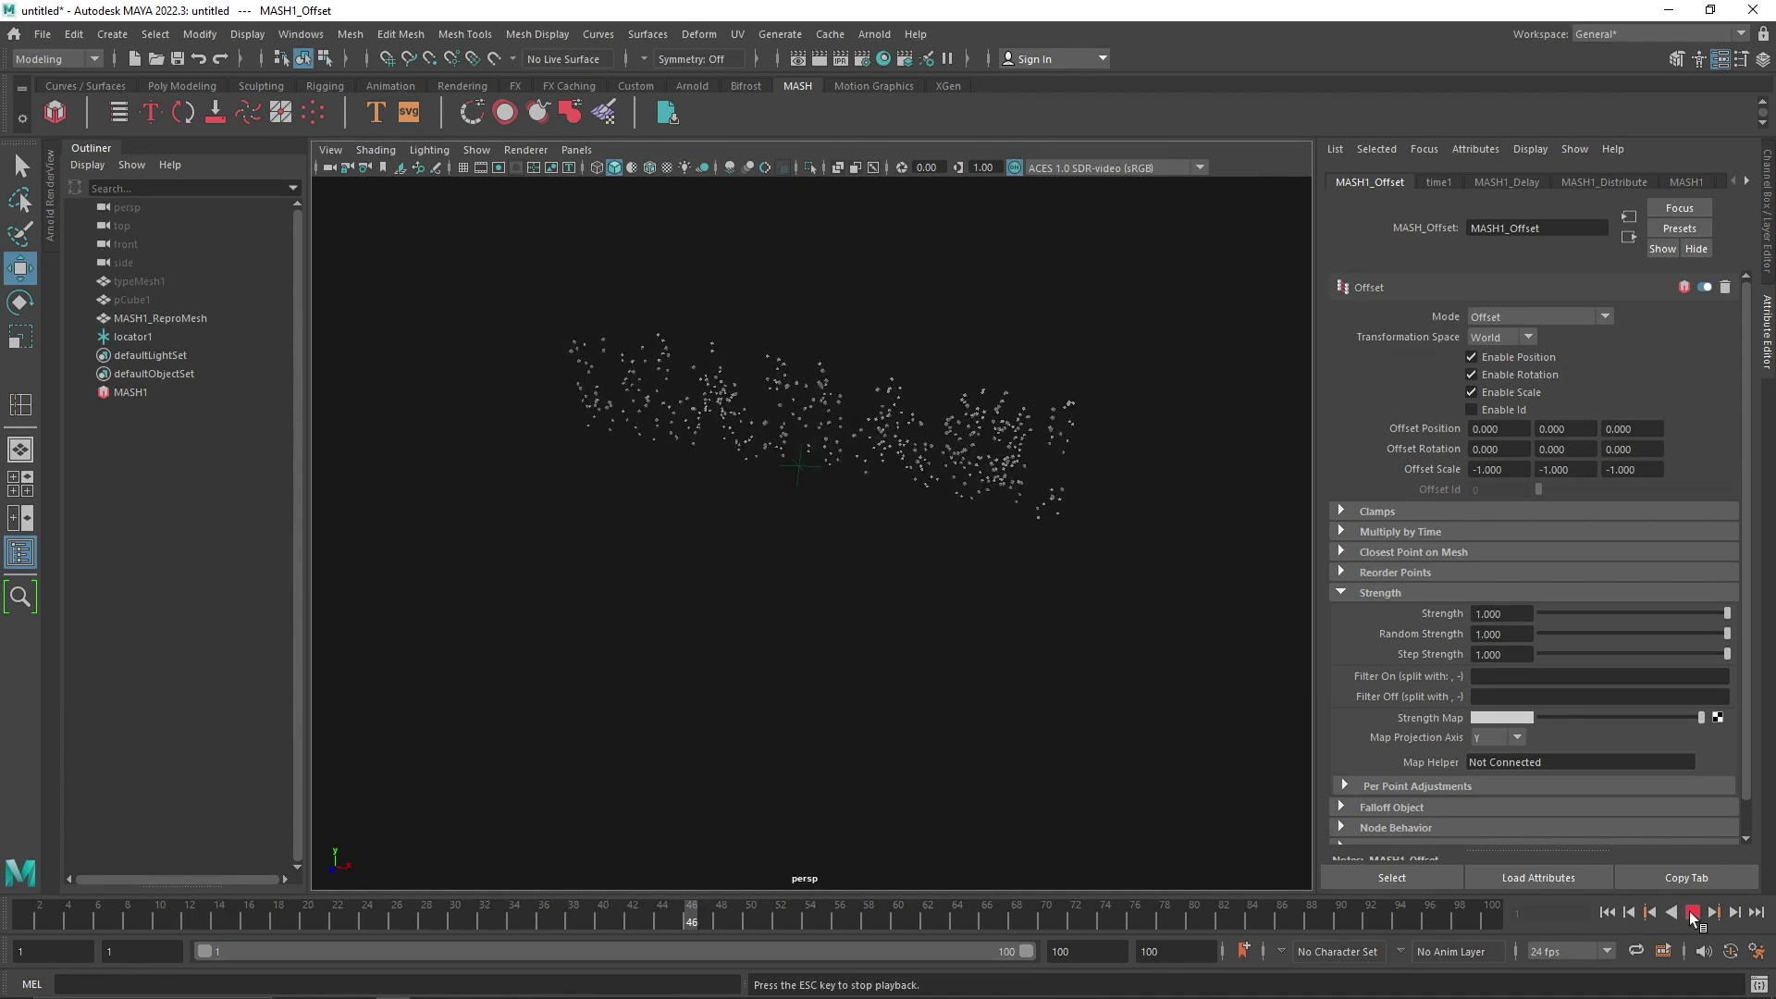
pyautogui.click(1692, 913)
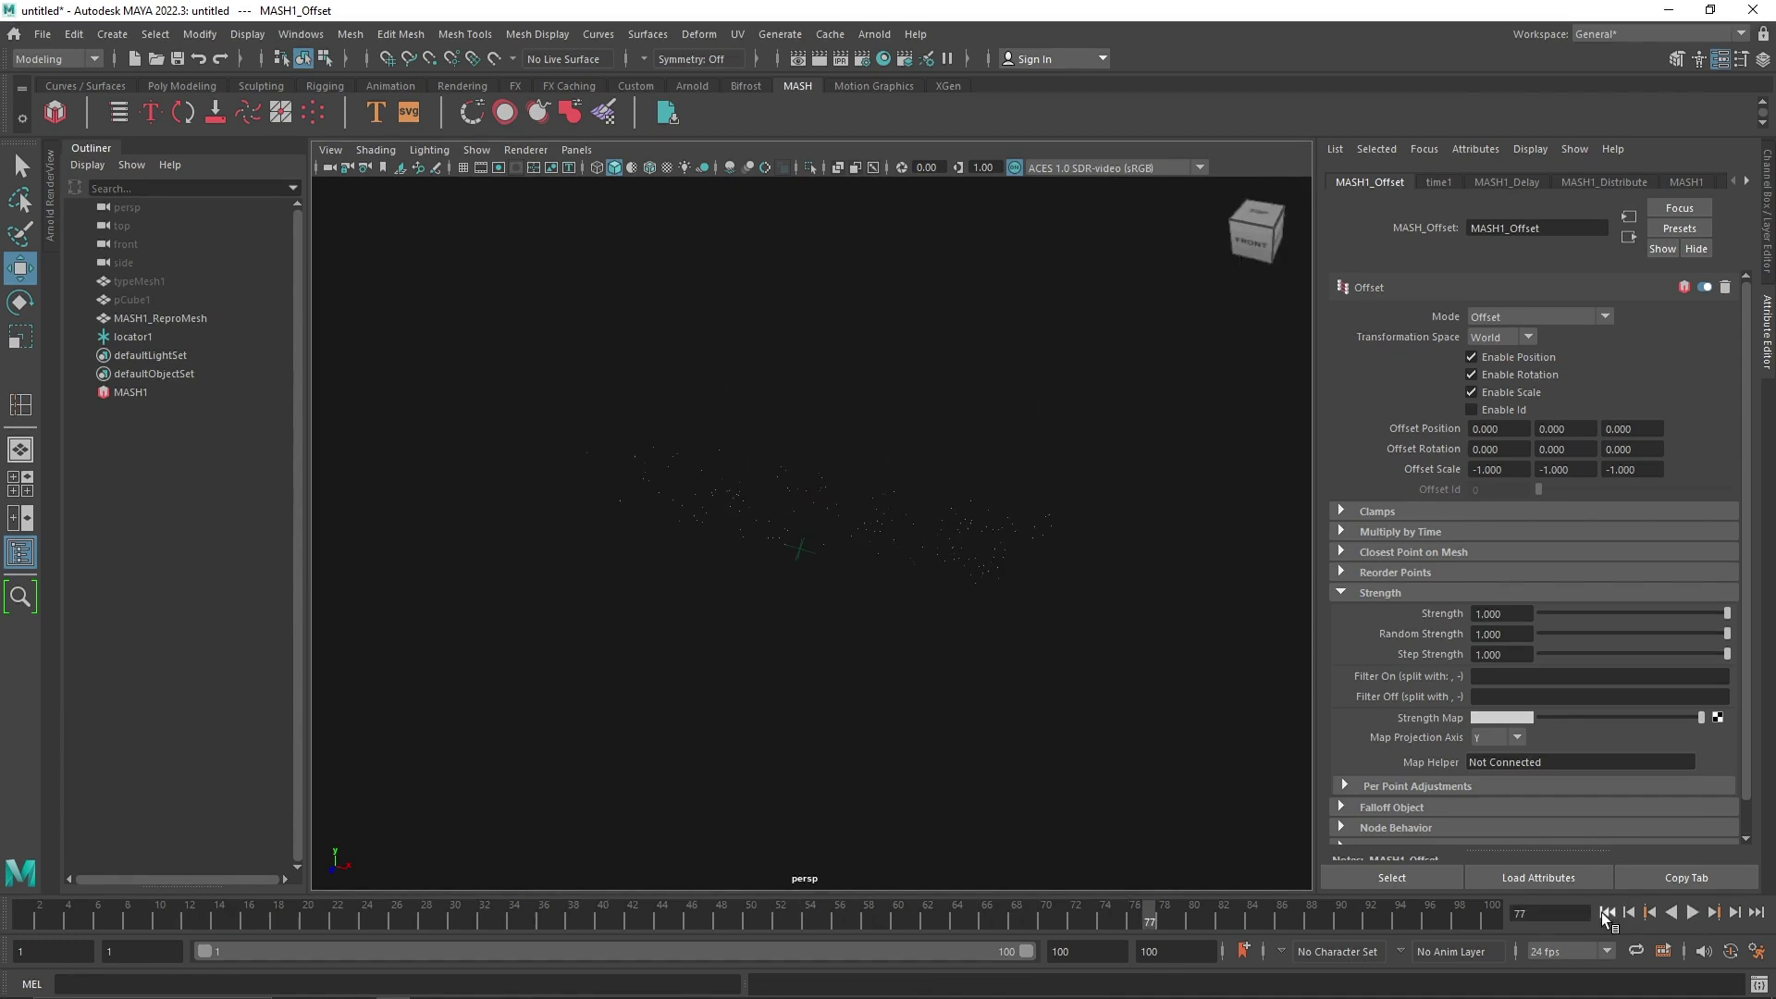
pyautogui.click(1606, 913)
# - Create a falloff object for the MASH1_Offset node
pyautogui.scroll(-1, 1490, 684)
pyautogui.click(1414, 774)
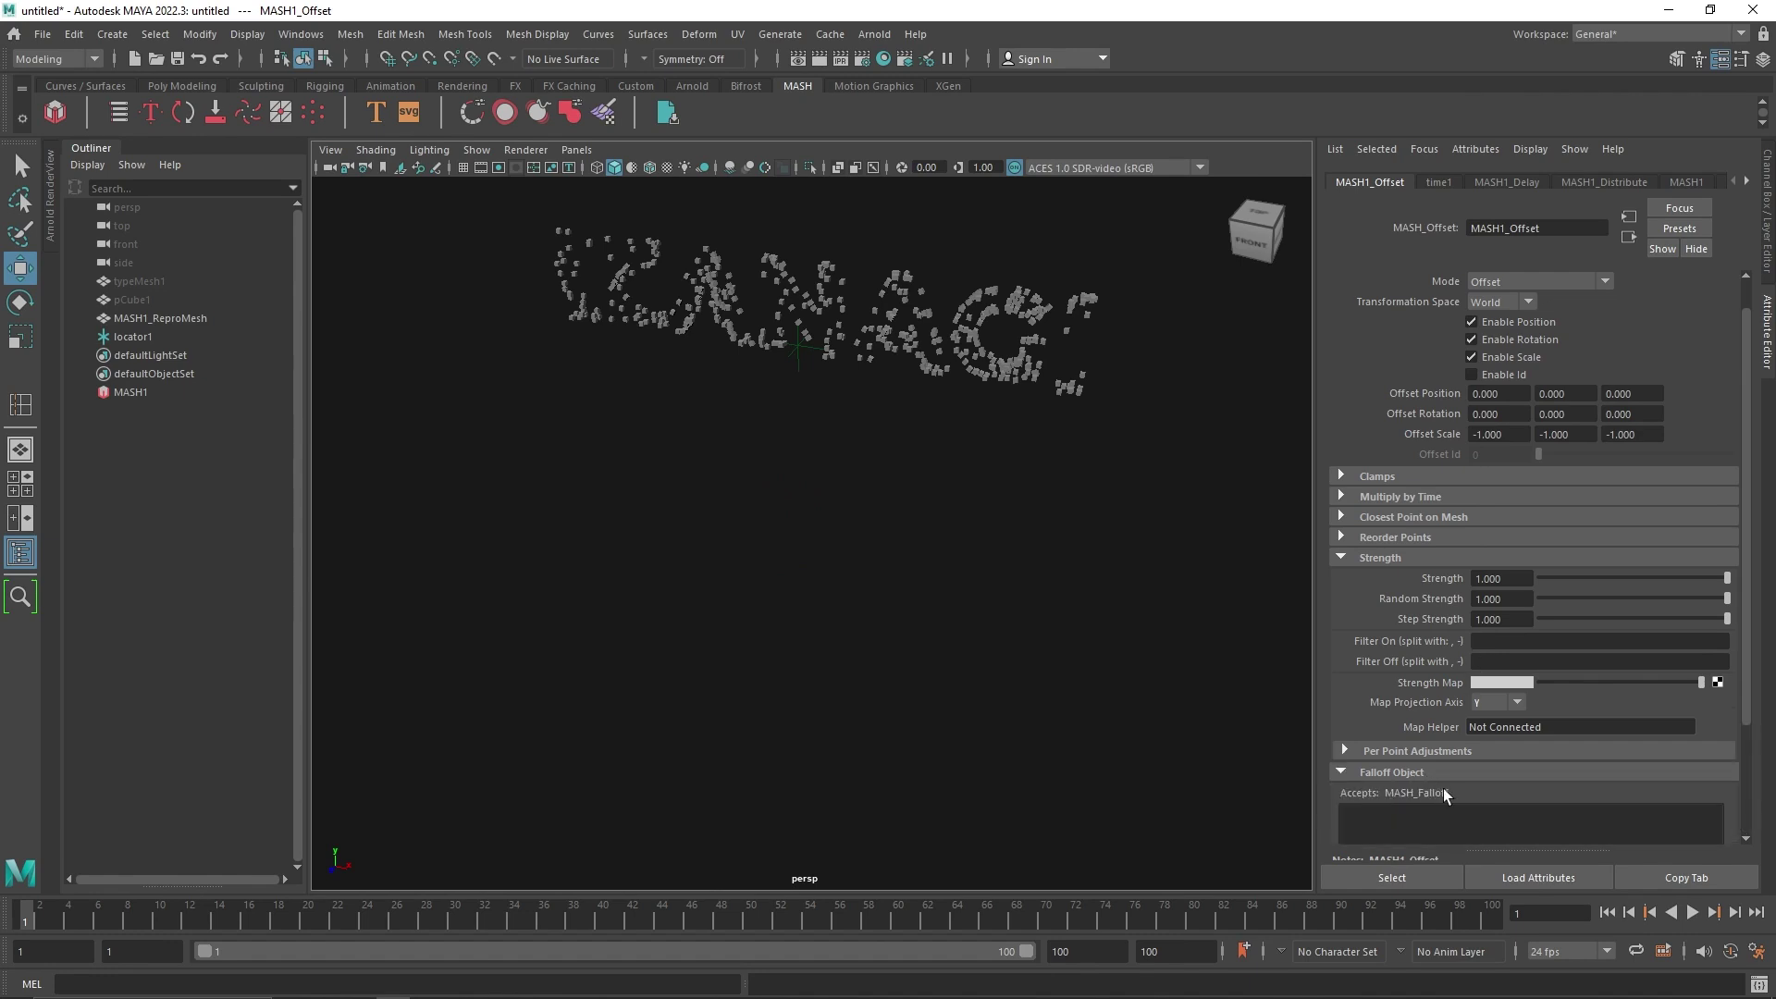
pyautogui.scroll(-3, 1443, 787)
pyautogui.rightClick(1428, 720)
pyautogui.click(1434, 730)
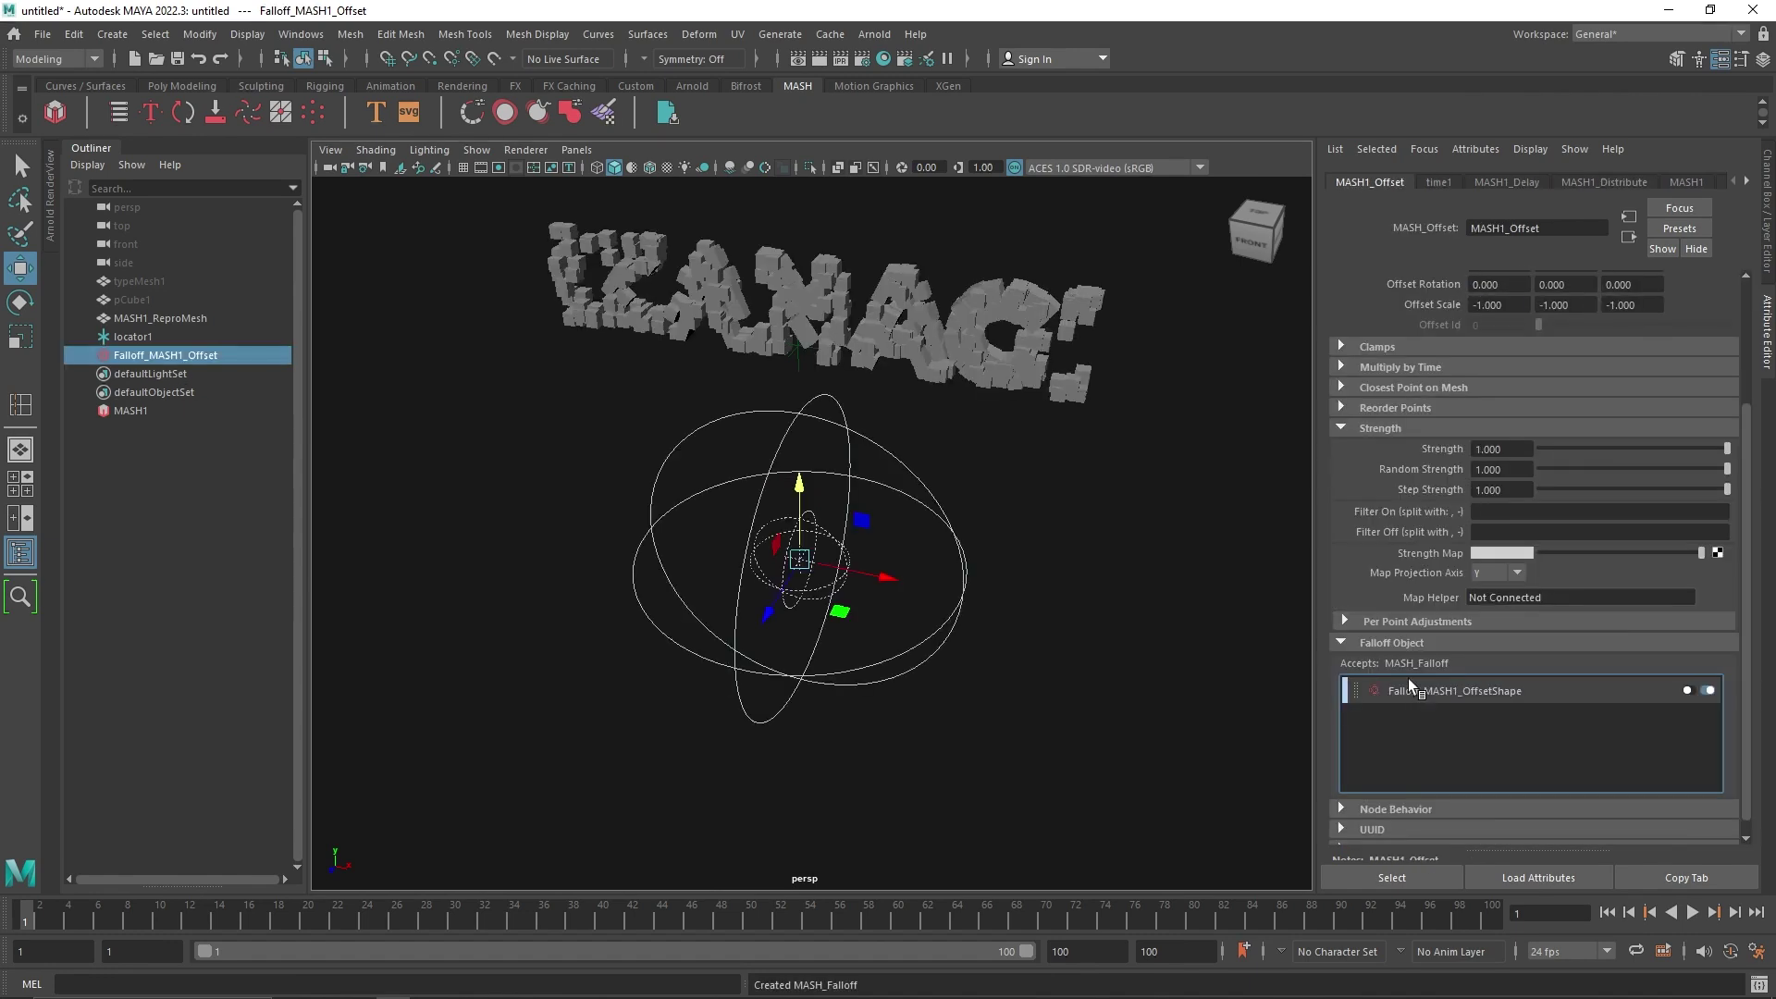
# - Set the offset falloff's Shape to Cube and its Inner Zone to 0.5
pyautogui.doubleClick(1430, 690)
pyautogui.click(1498, 361)
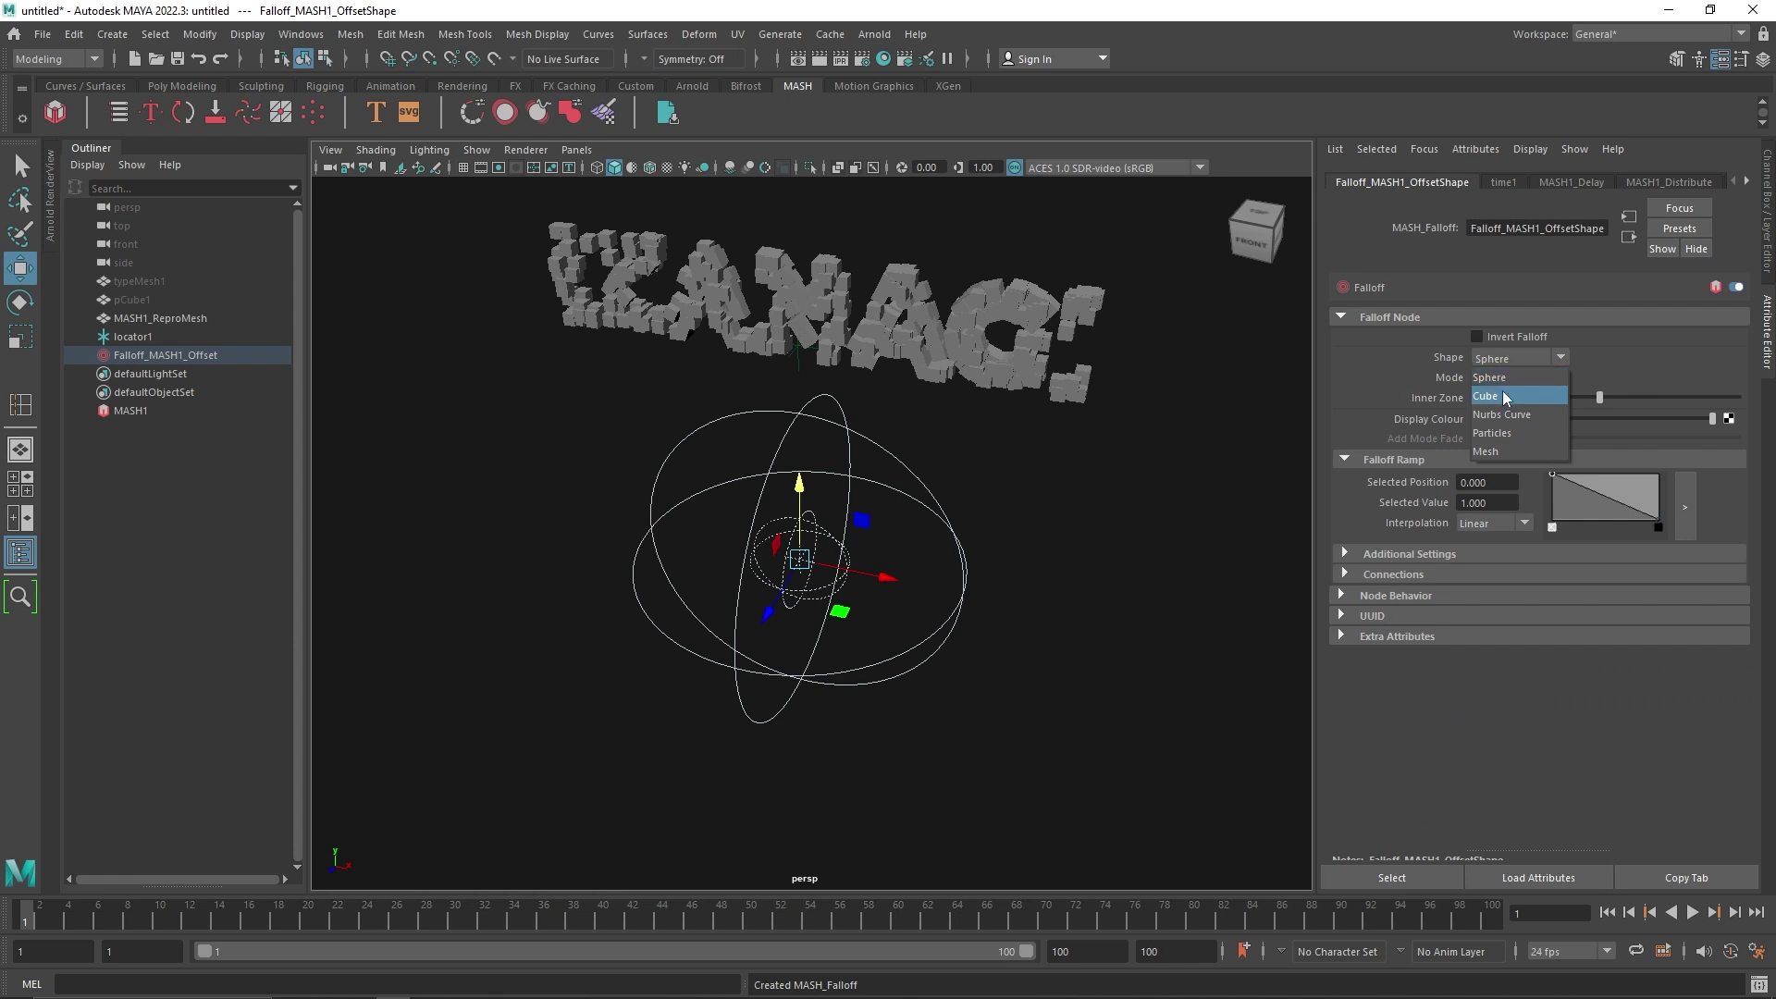
pyautogui.click(1500, 394)
pyautogui.keyDown('alt'); pyautogui.moveTo(929, 553); pyautogui.dragTo(938, 519); pyautogui.keyUp('alt')
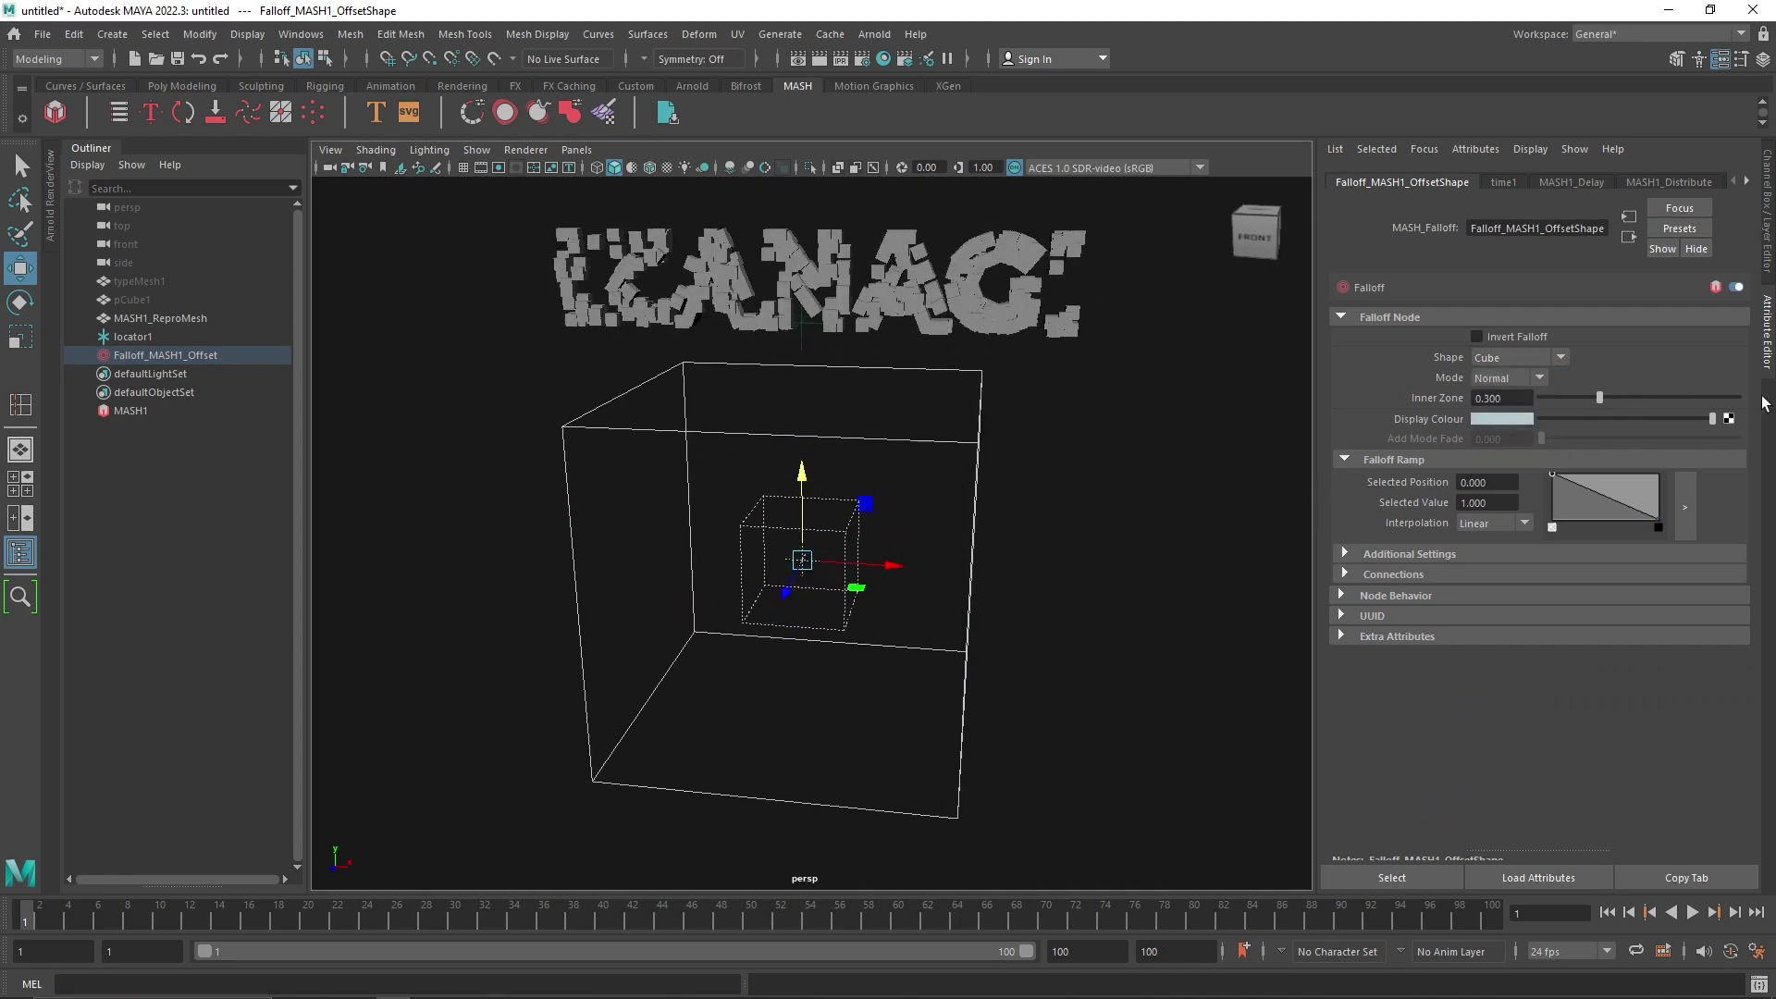
pyautogui.moveTo(1691, 398)
pyautogui.mouseDown()
pyautogui.moveTo(1713, 398)
pyautogui.moveTo(1663, 400)
pyautogui.mouseUp()
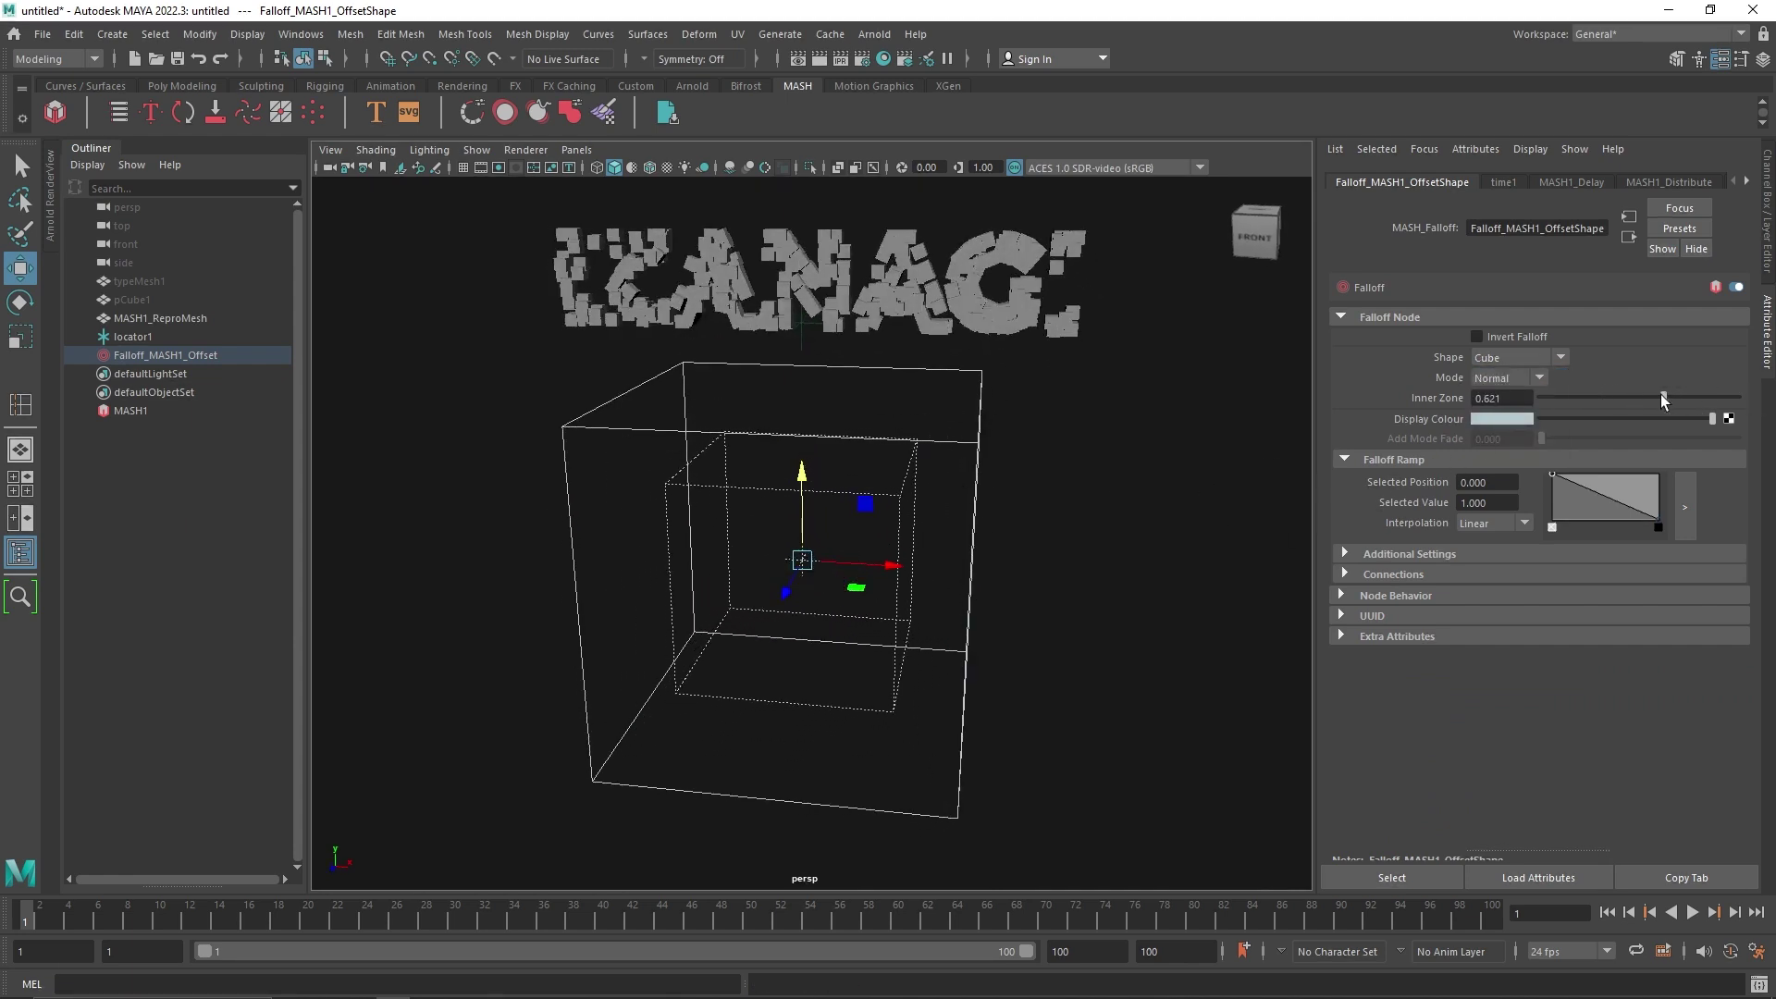
pyautogui.write('0.5')
pyautogui.press('Return')
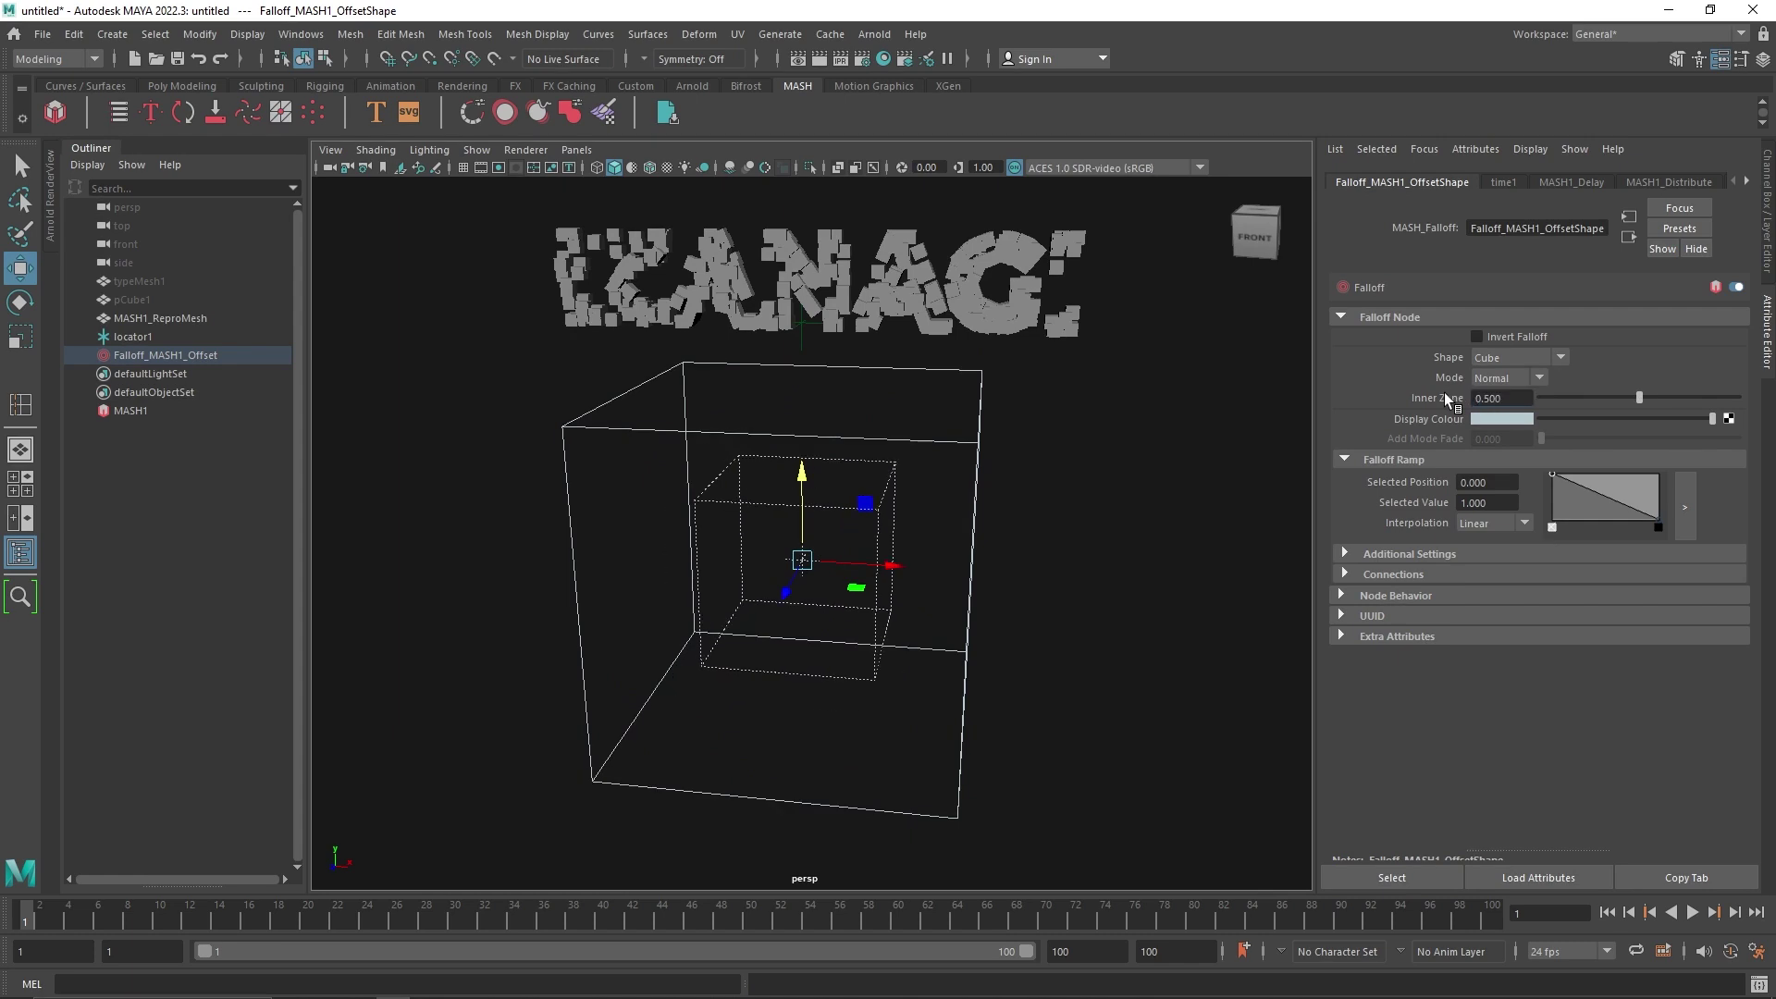
# - Stretch the cube falloff along X to span the text's width, and enable Invert Falloff while checking playback
pyautogui.press('r')
pyautogui.moveTo(895, 567); pyautogui.dragTo(1069, 572)
pyautogui.click(1691, 913)
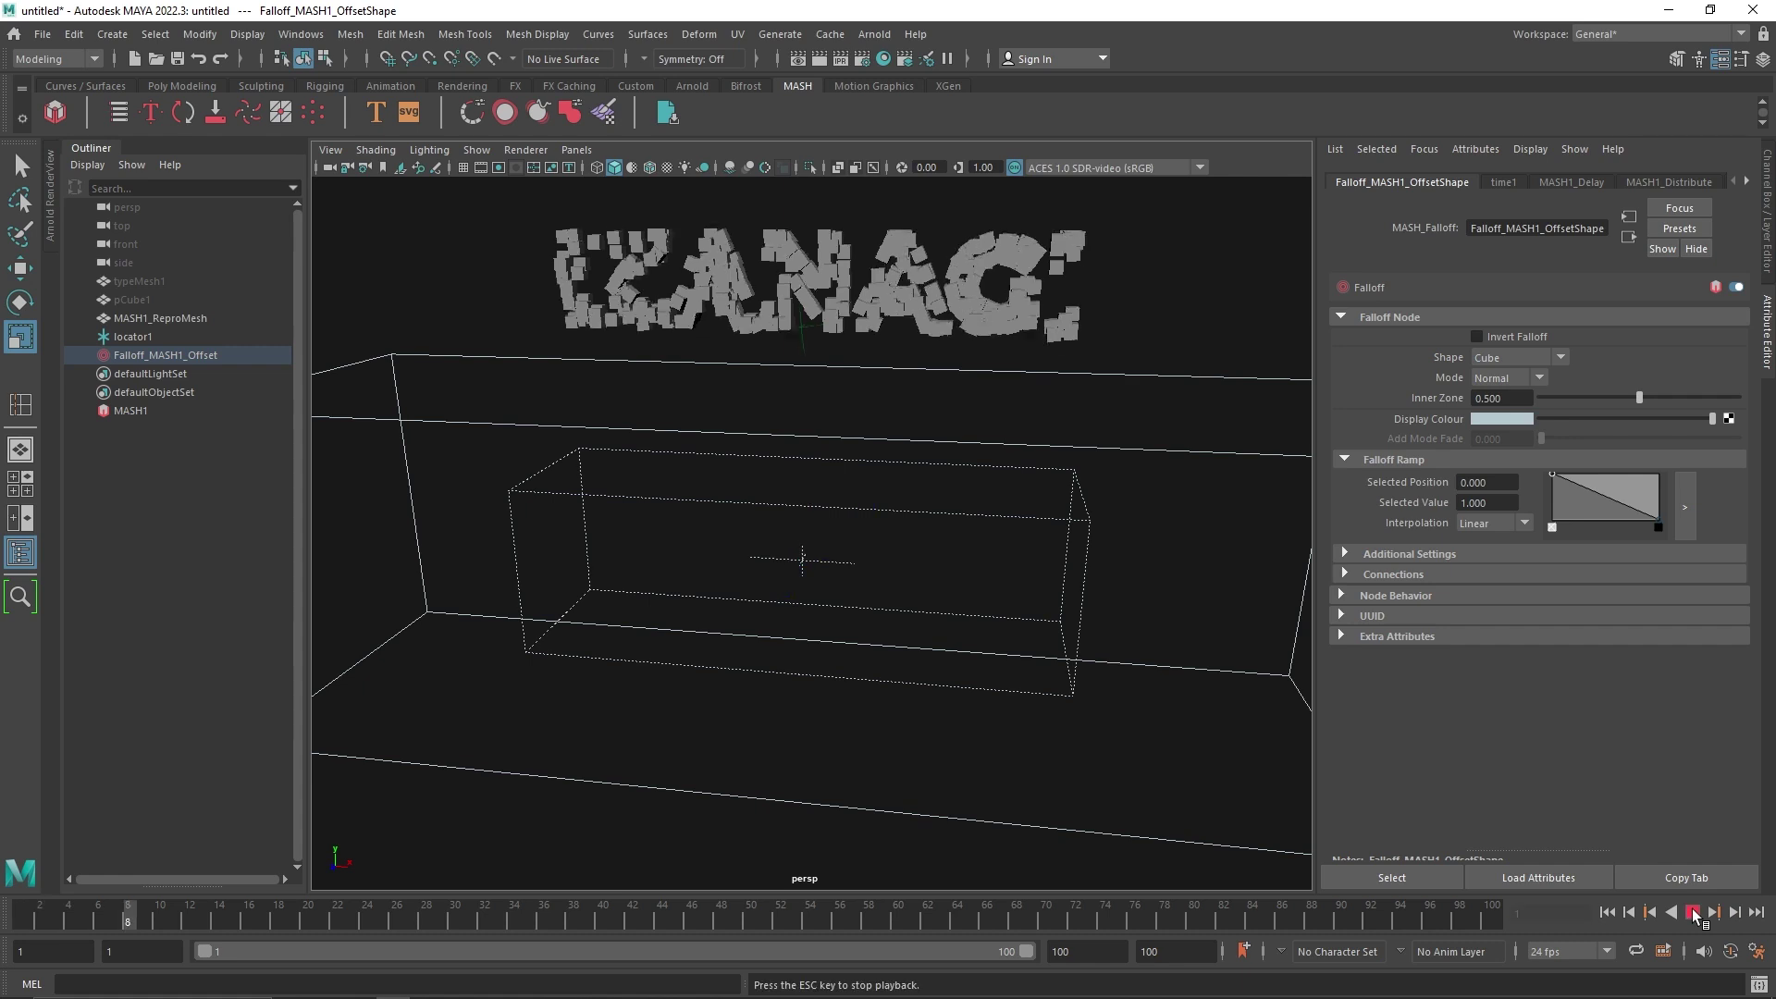
pyautogui.click(1536, 338)
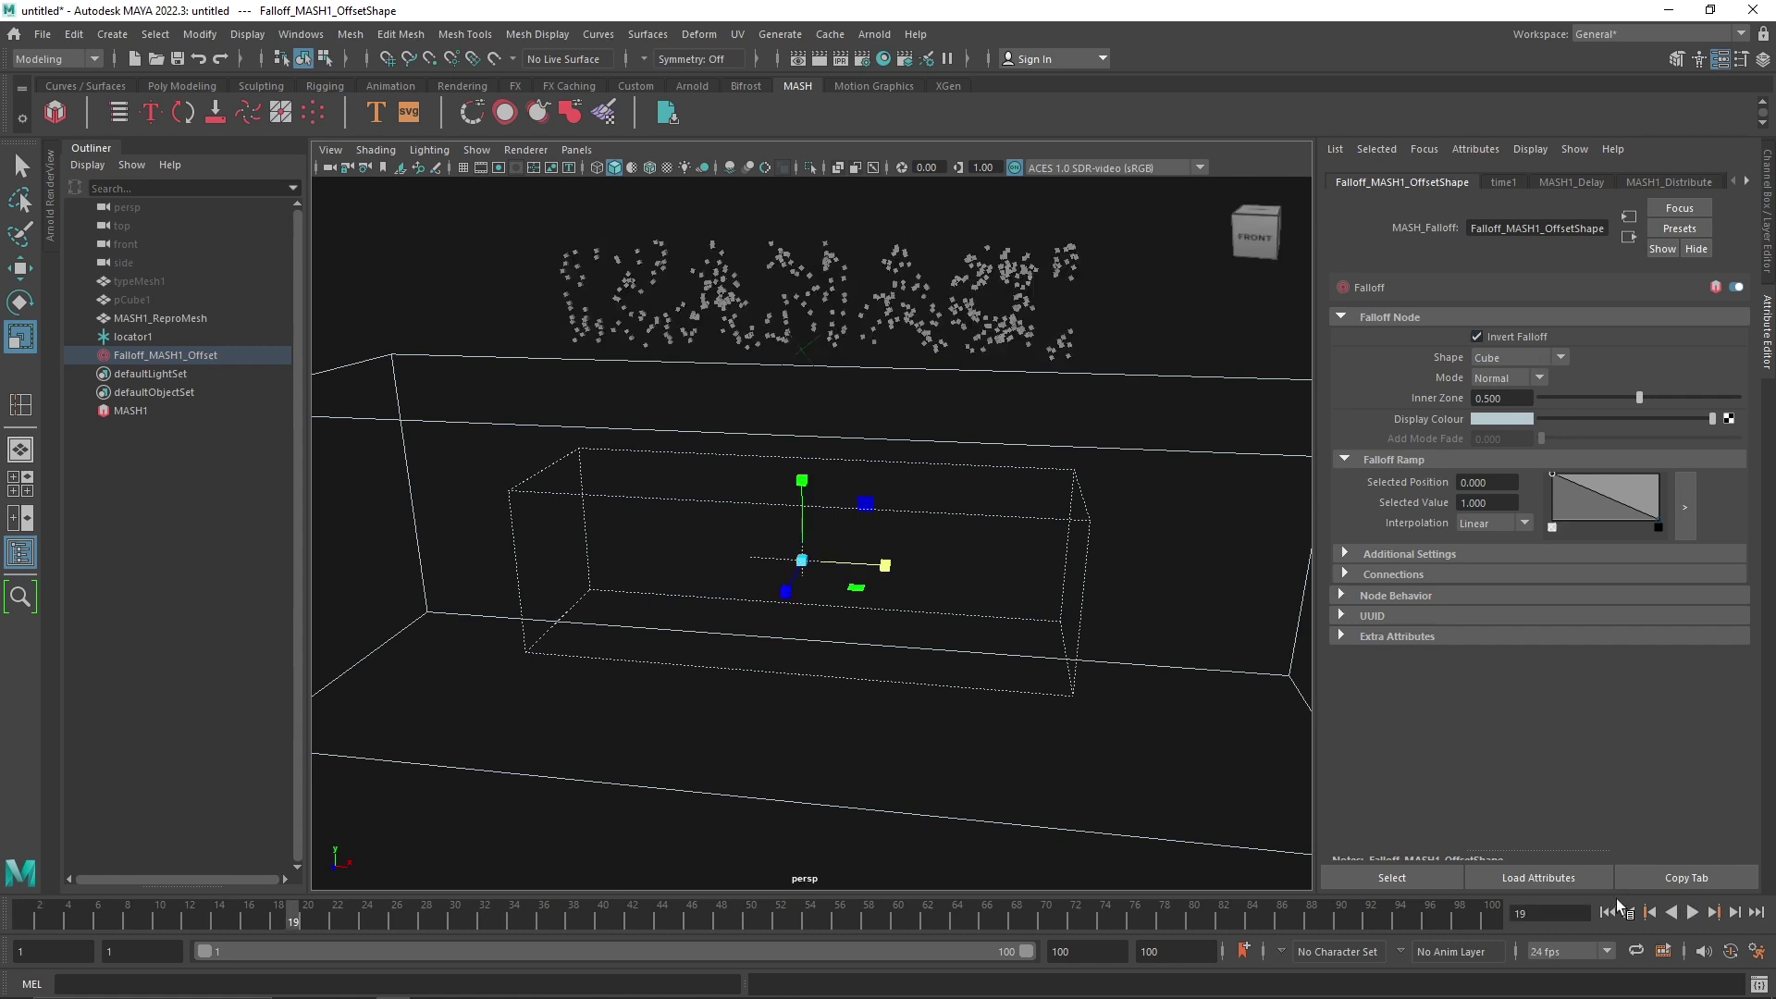
# - Play back the animation to check the inverted falloff's effect on the cubes, and open the MASH1_Offset node's settings
pyautogui.click(1692, 913)
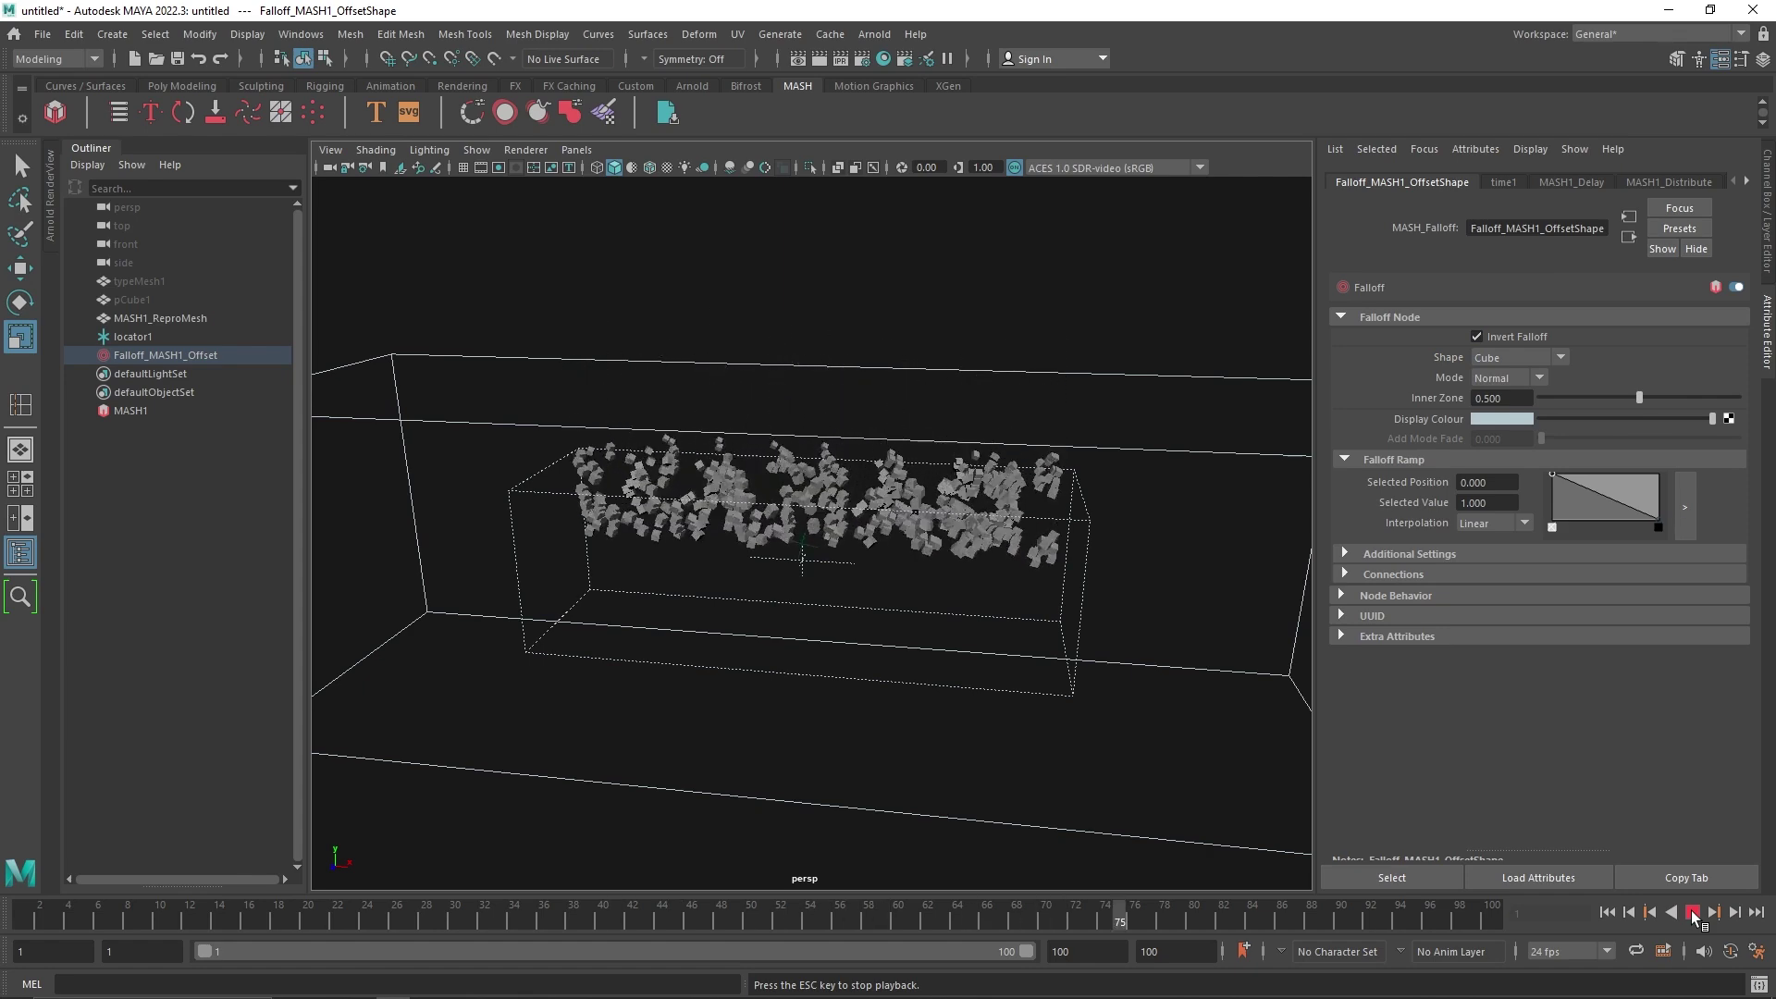
pyautogui.click(1692, 913)
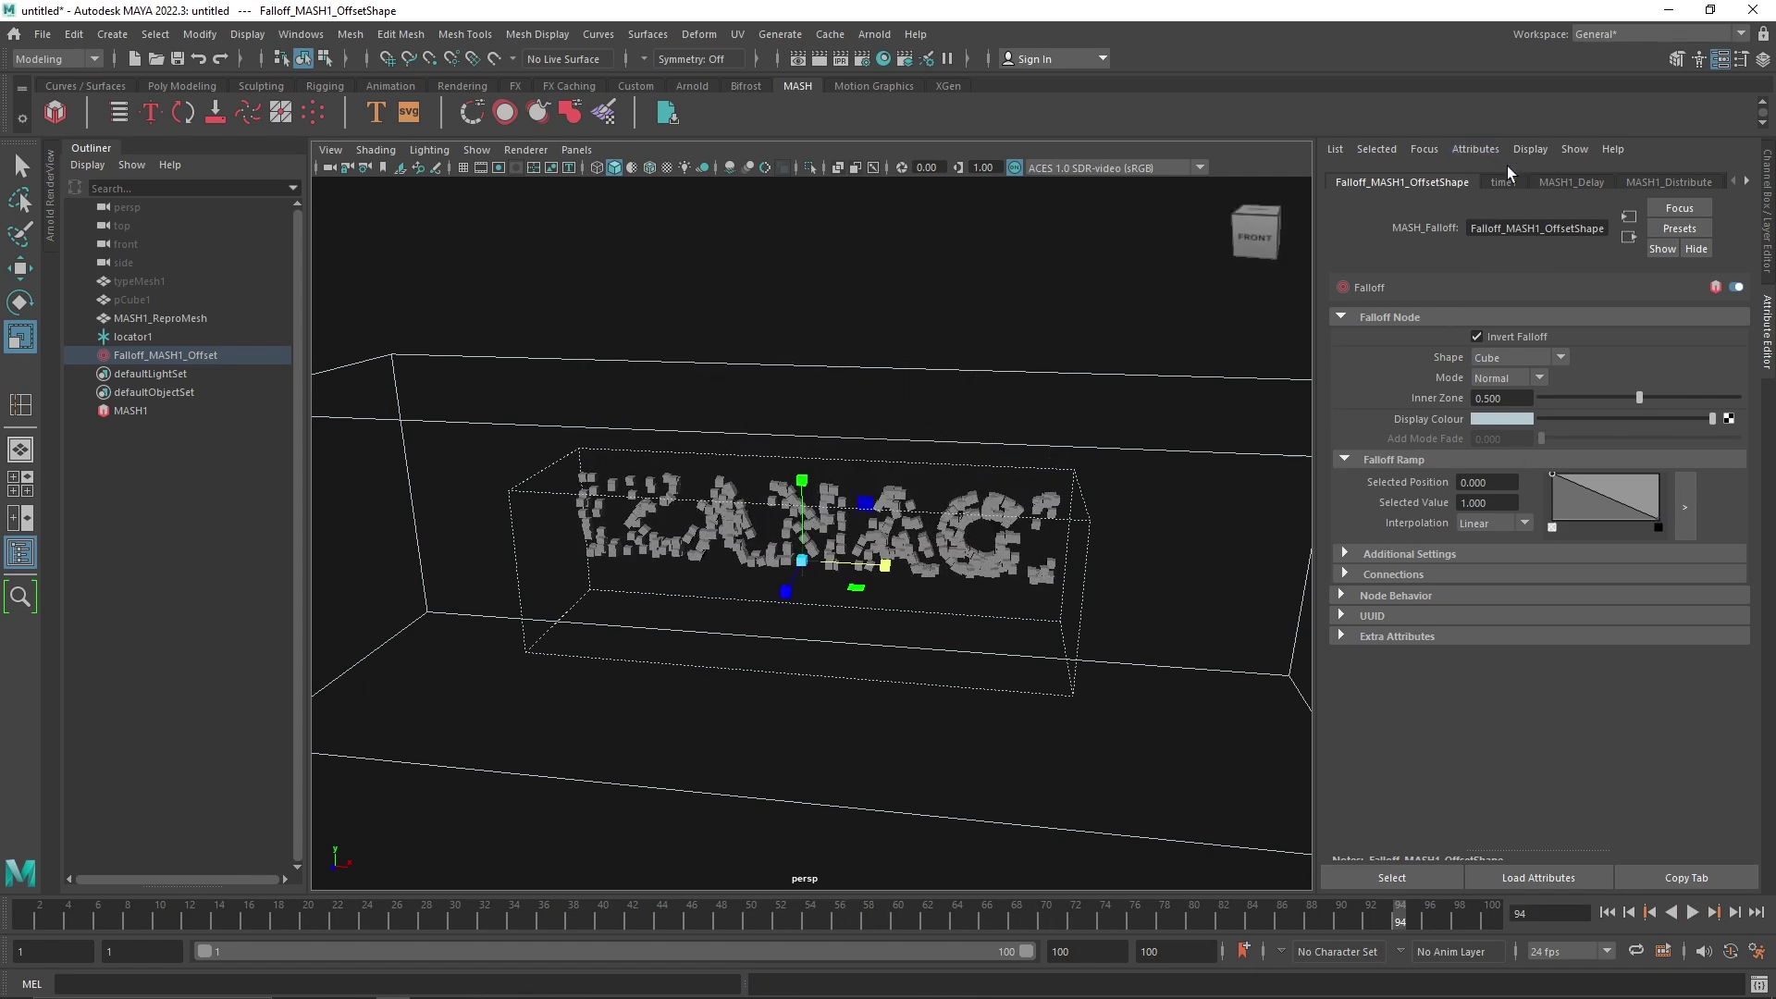
pyautogui.scroll(-6, 1551, 180)
pyautogui.click(1563, 183)
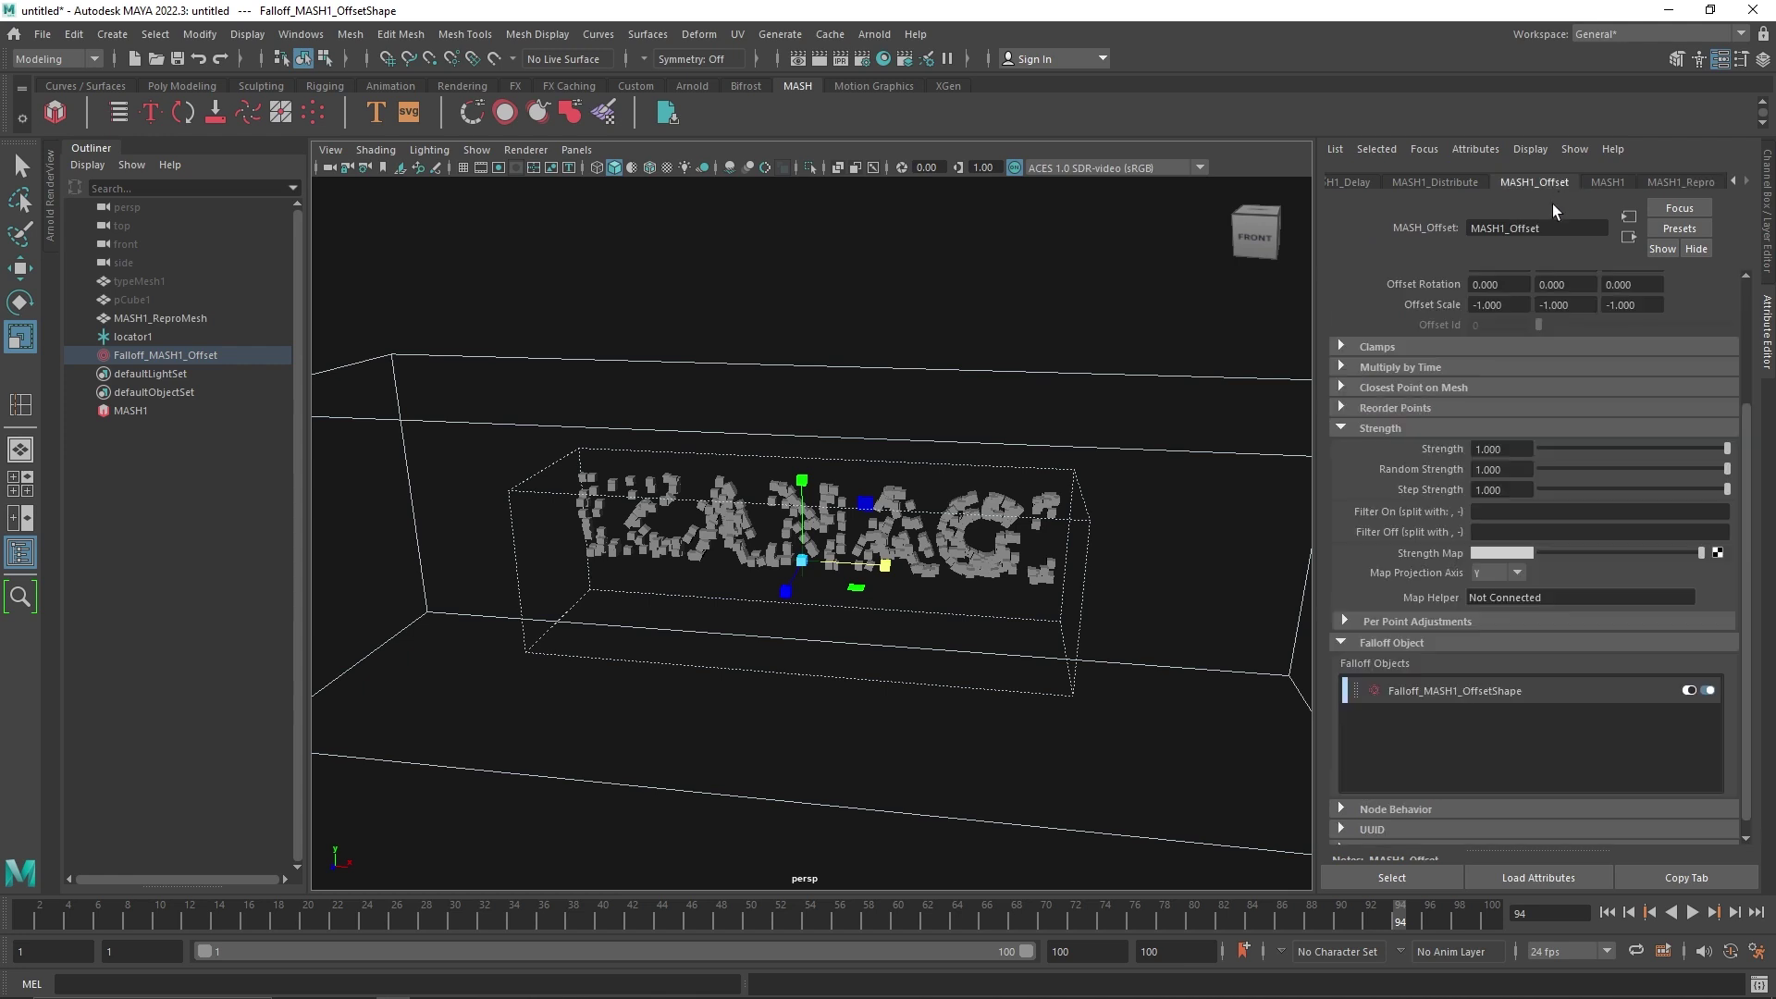
pyautogui.scroll(3, 1484, 407)
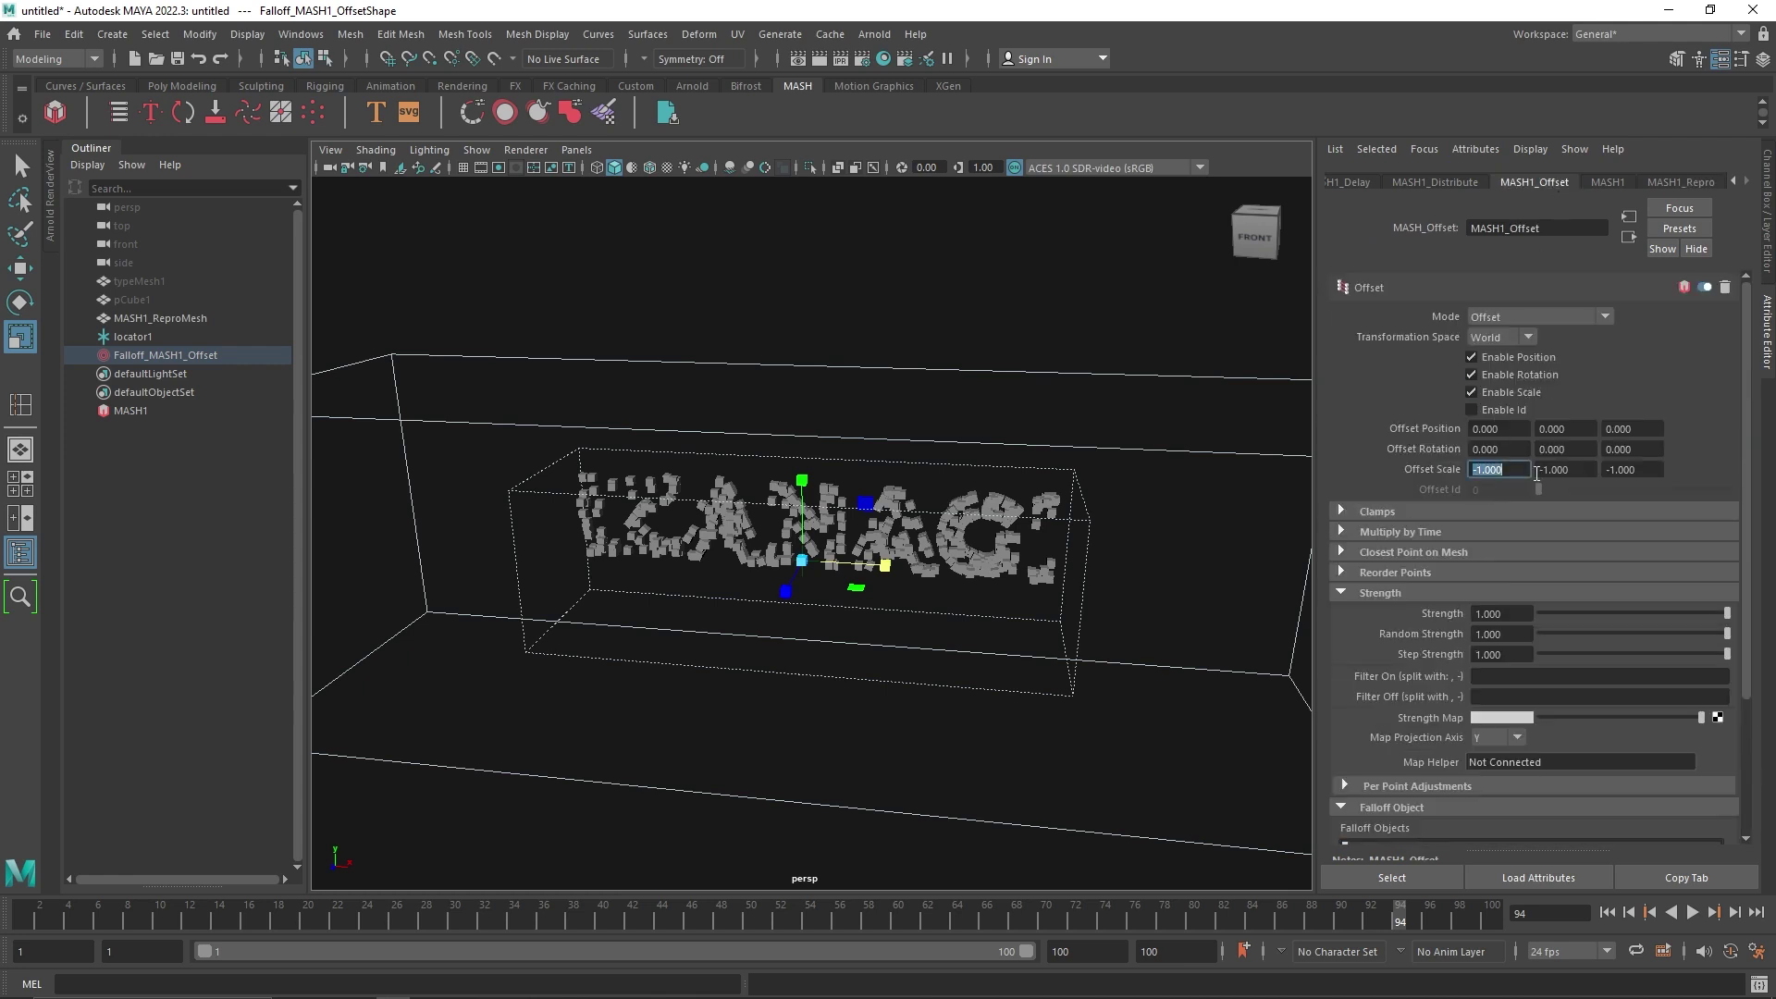
# - Try Offset Scale X values of 1.5 and -1.5 on the MASH1_Offset node
pyautogui.click(1499, 470)
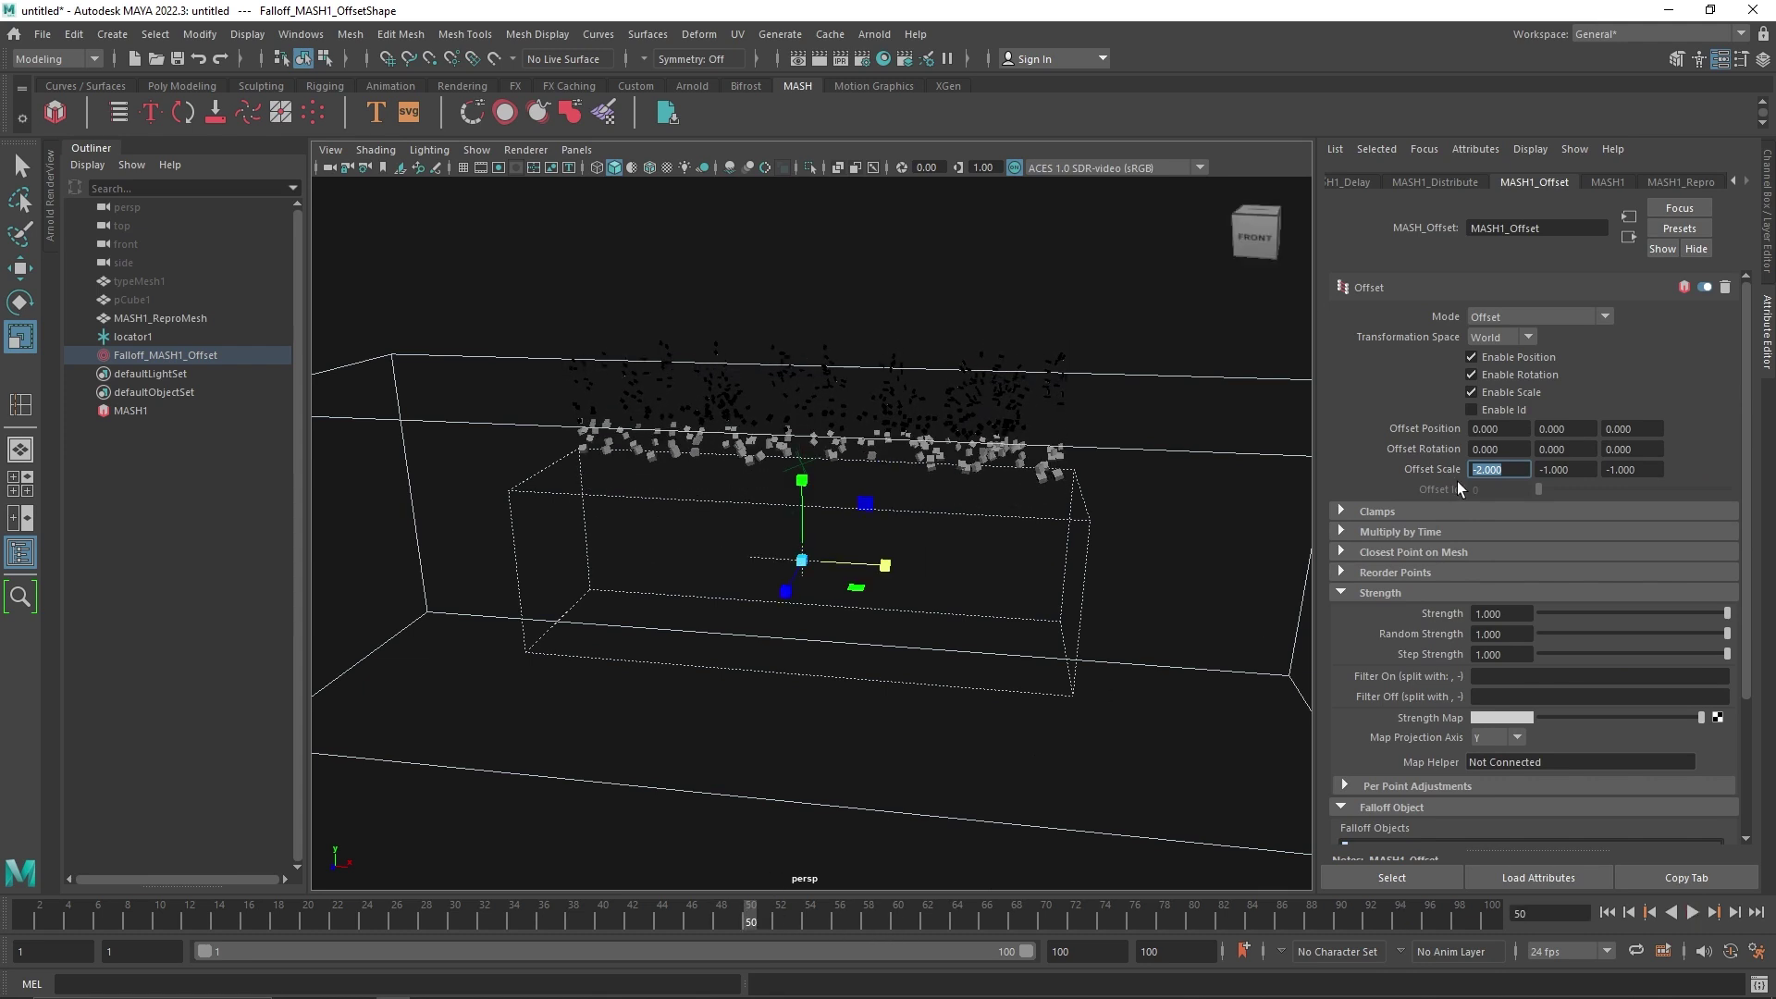
pyautogui.write('1.5')
pyautogui.press('Return')
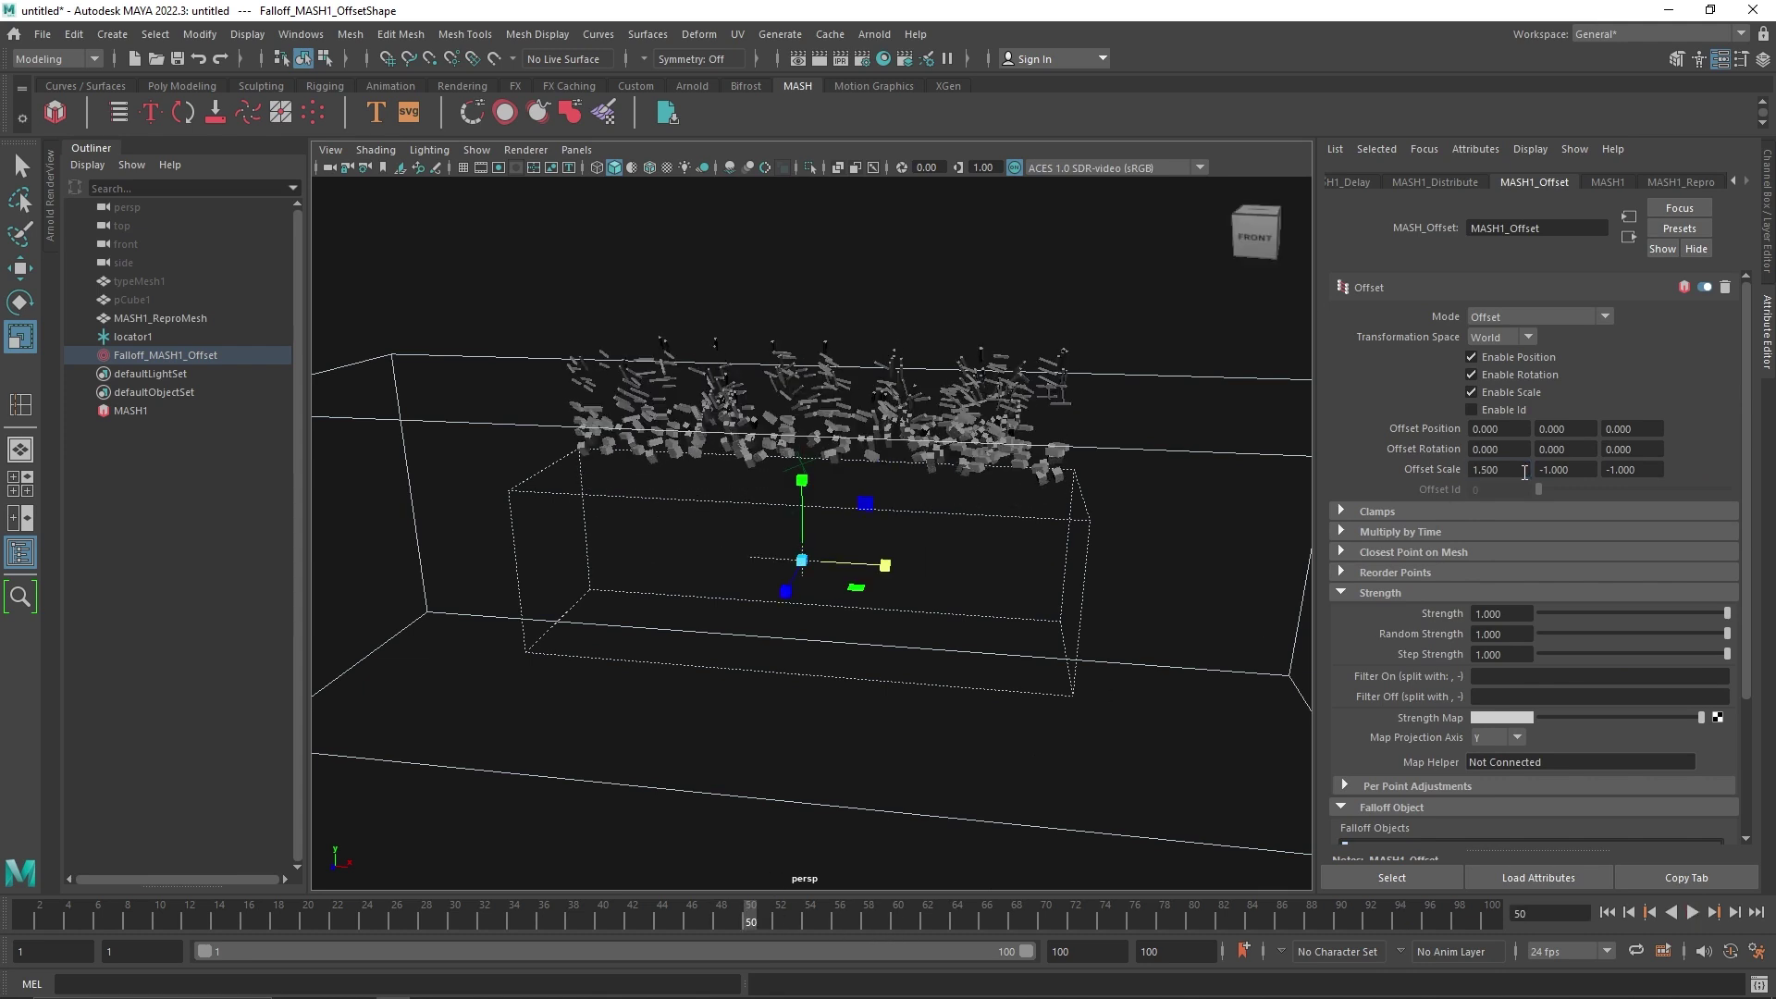
pyautogui.write('-1.5')
pyautogui.press('Return')
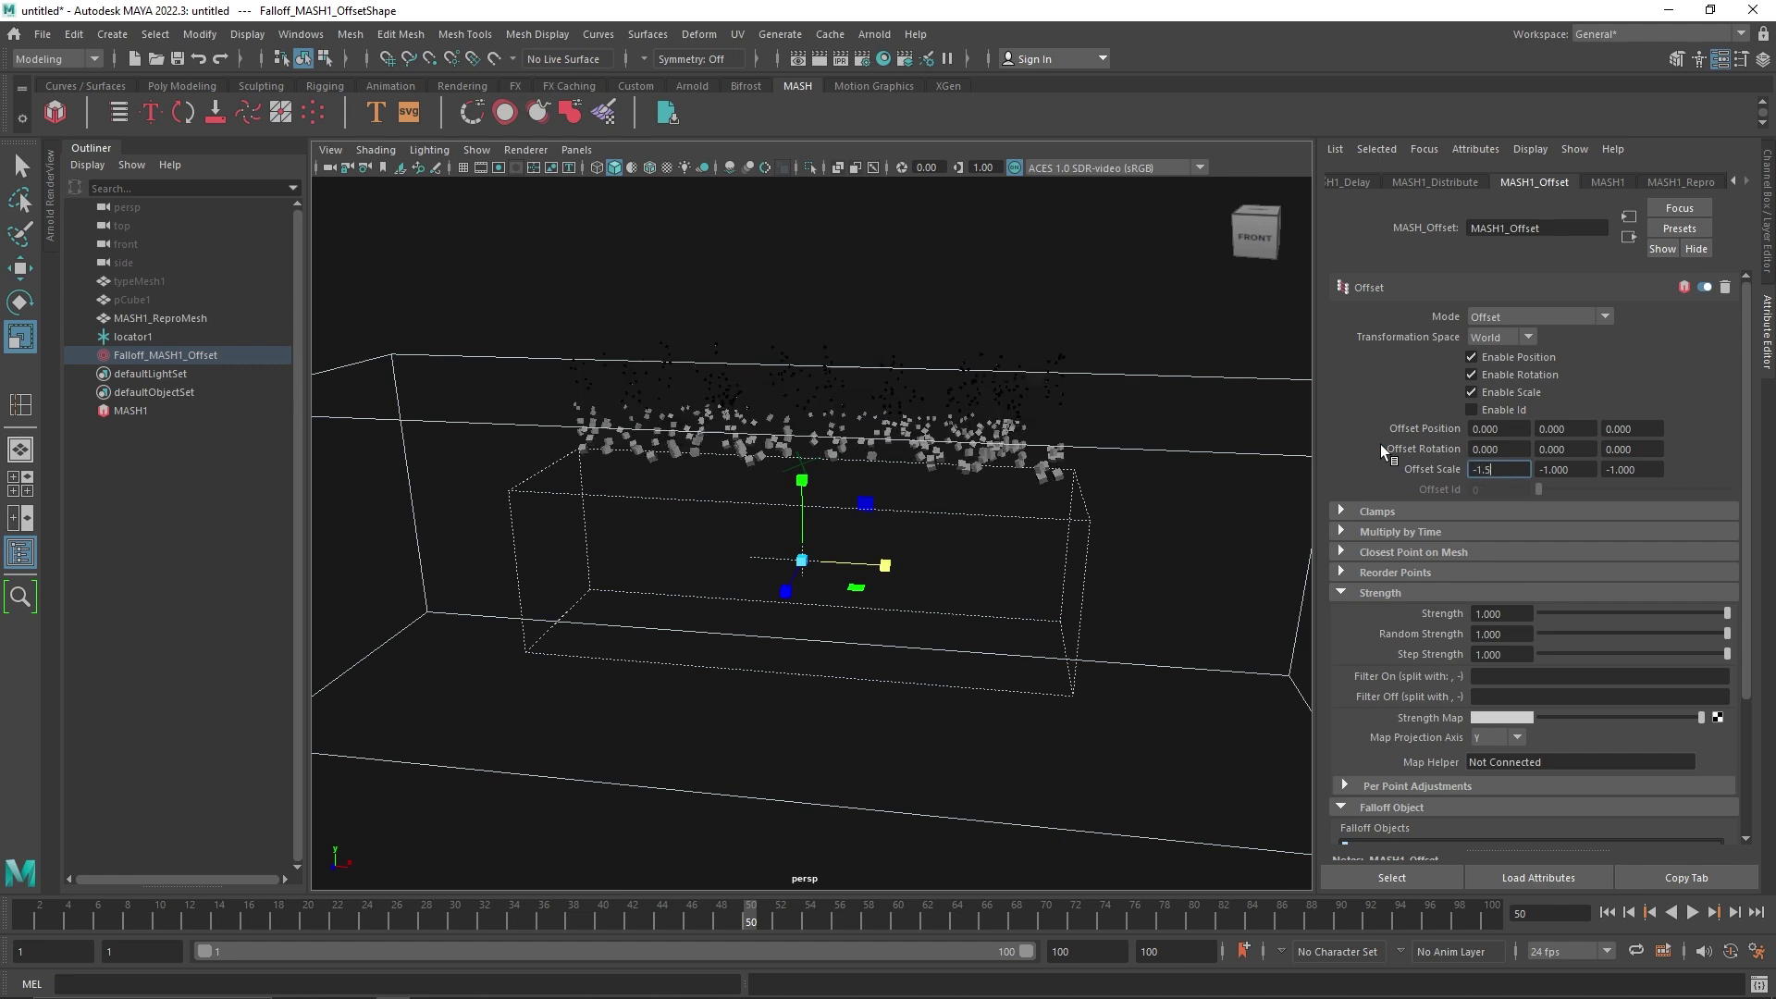
# - Try an Offset Scale of -1.1 on X and Y
pyautogui.write('-1.1')
pyautogui.click(1493, 451)
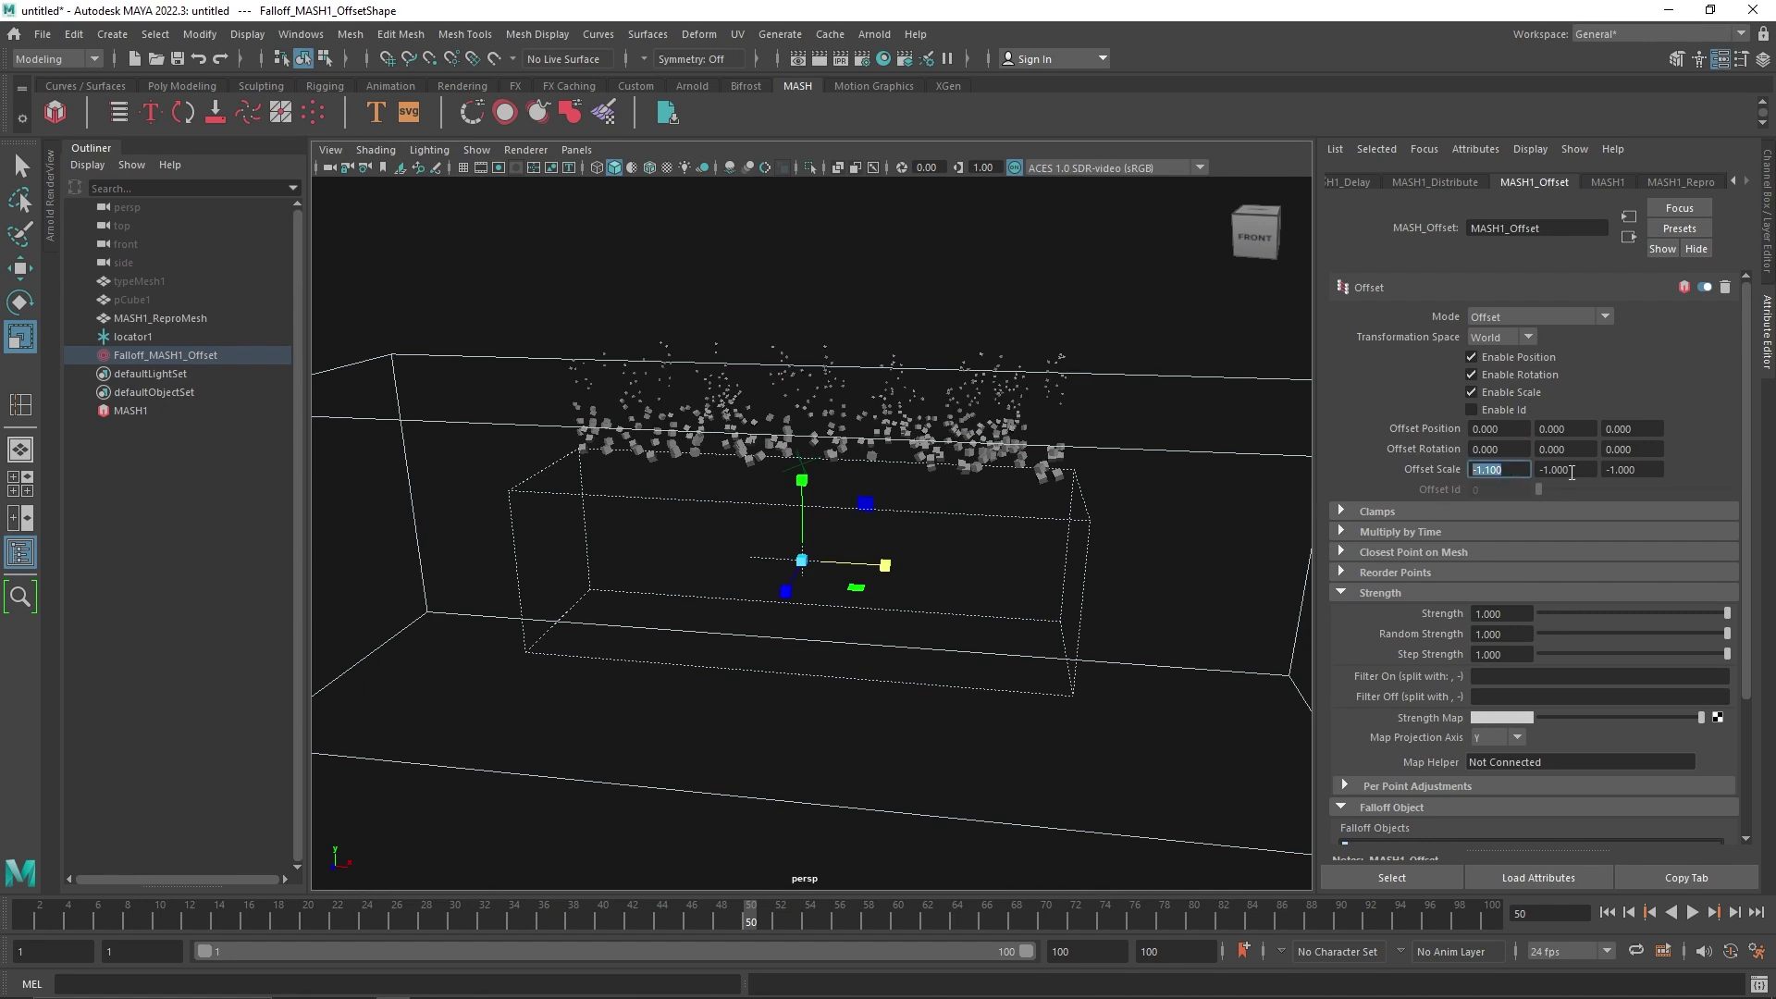
pyautogui.press('Tab')
pyautogui.write('-1.1')
pyautogui.press('Tab')
pyautogui.write('2')
# - Set the Offset Scale to -1.3 on X, Y and Z
pyautogui.click(1511, 455)
pyautogui.write('-1.3')
pyautogui.click(1499, 446)
pyautogui.moveTo(1515, 472); pyautogui.dragTo(1453, 468)
pyautogui.hotkey('ctrl', 'c')
pyautogui.moveTo(1572, 472); pyautogui.dragTo(1539, 472)
pyautogui.hotkey('ctrl', 'v')
pyautogui.click(1636, 473)
pyautogui.write('-1.3')
pyautogui.press('Return')
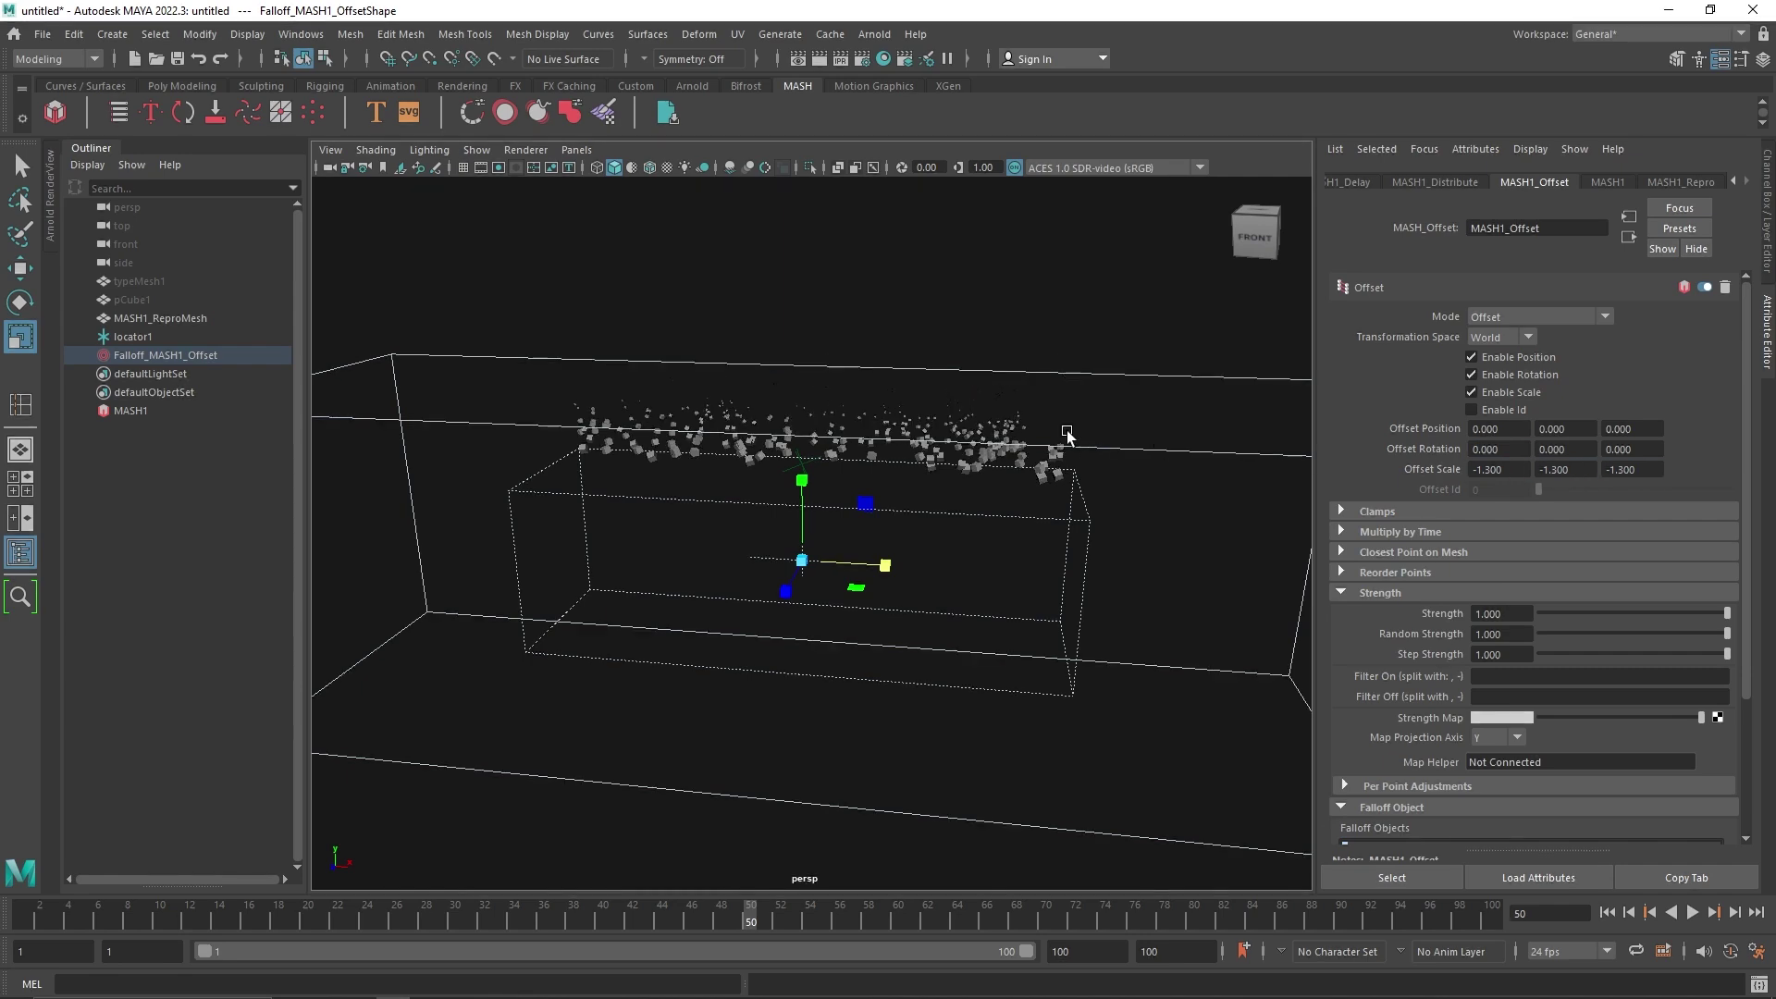
# - Play back the animation from frame 1 to check how the cubes scale as they enter the falloff
pyautogui.scroll(5, 1027, 426)
pyautogui.keyDown('alt'); pyautogui.moveTo(944, 400); pyautogui.dragTo(966, 501, button='middle'); pyautogui.keyUp('alt')
pyautogui.scroll(-5, 980, 484)
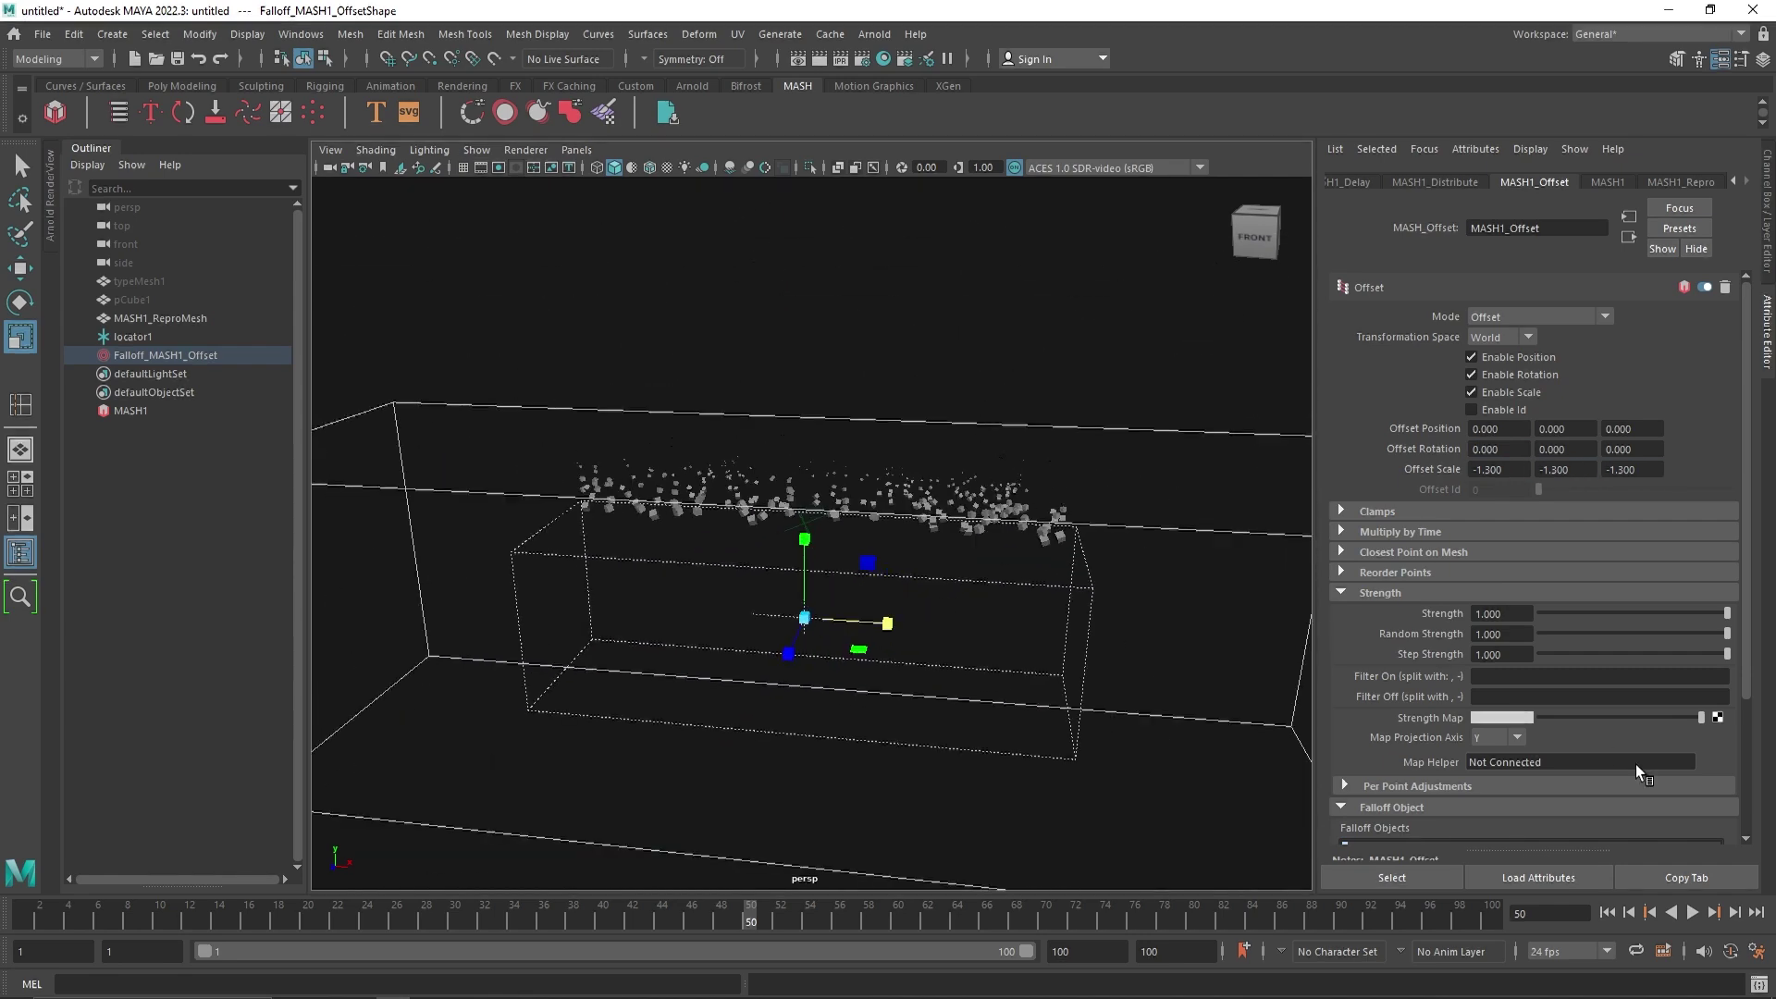
pyautogui.click(1607, 912)
pyautogui.click(1692, 912)
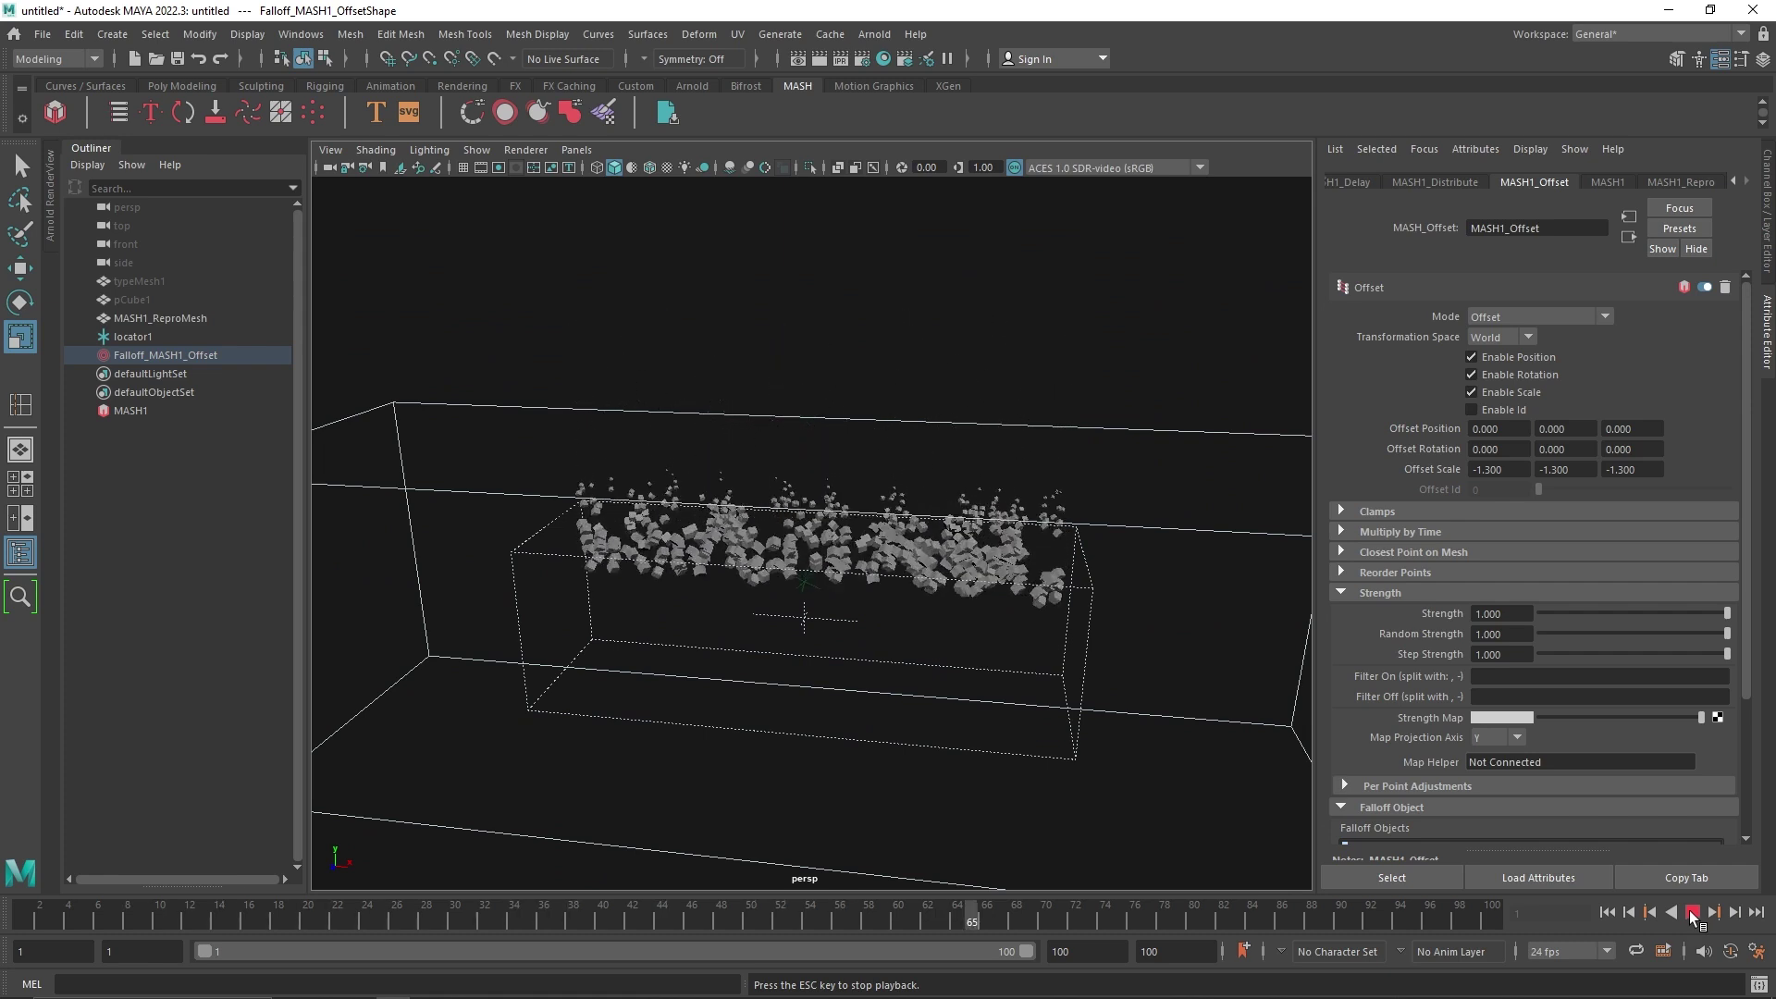
pyautogui.click(1692, 912)
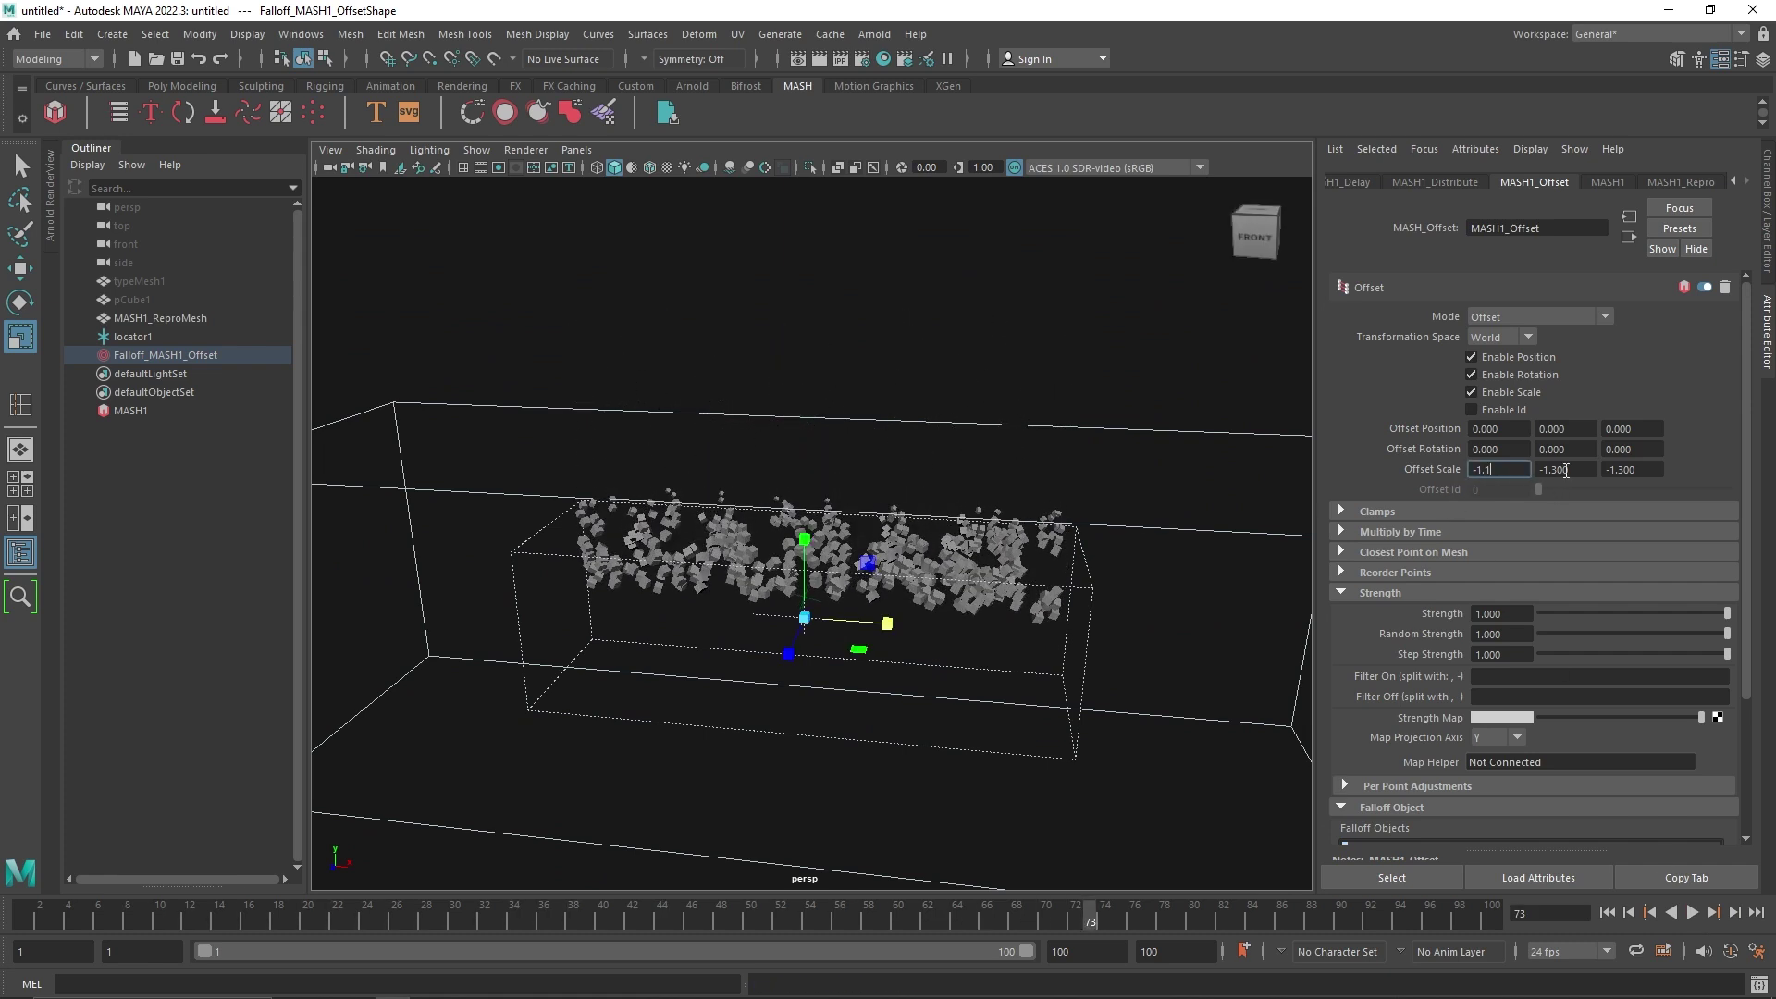
# - Set the MASH1_Offset node's Offset Scale to -1.1 on X, Y and Z
pyautogui.click(1619, 470)
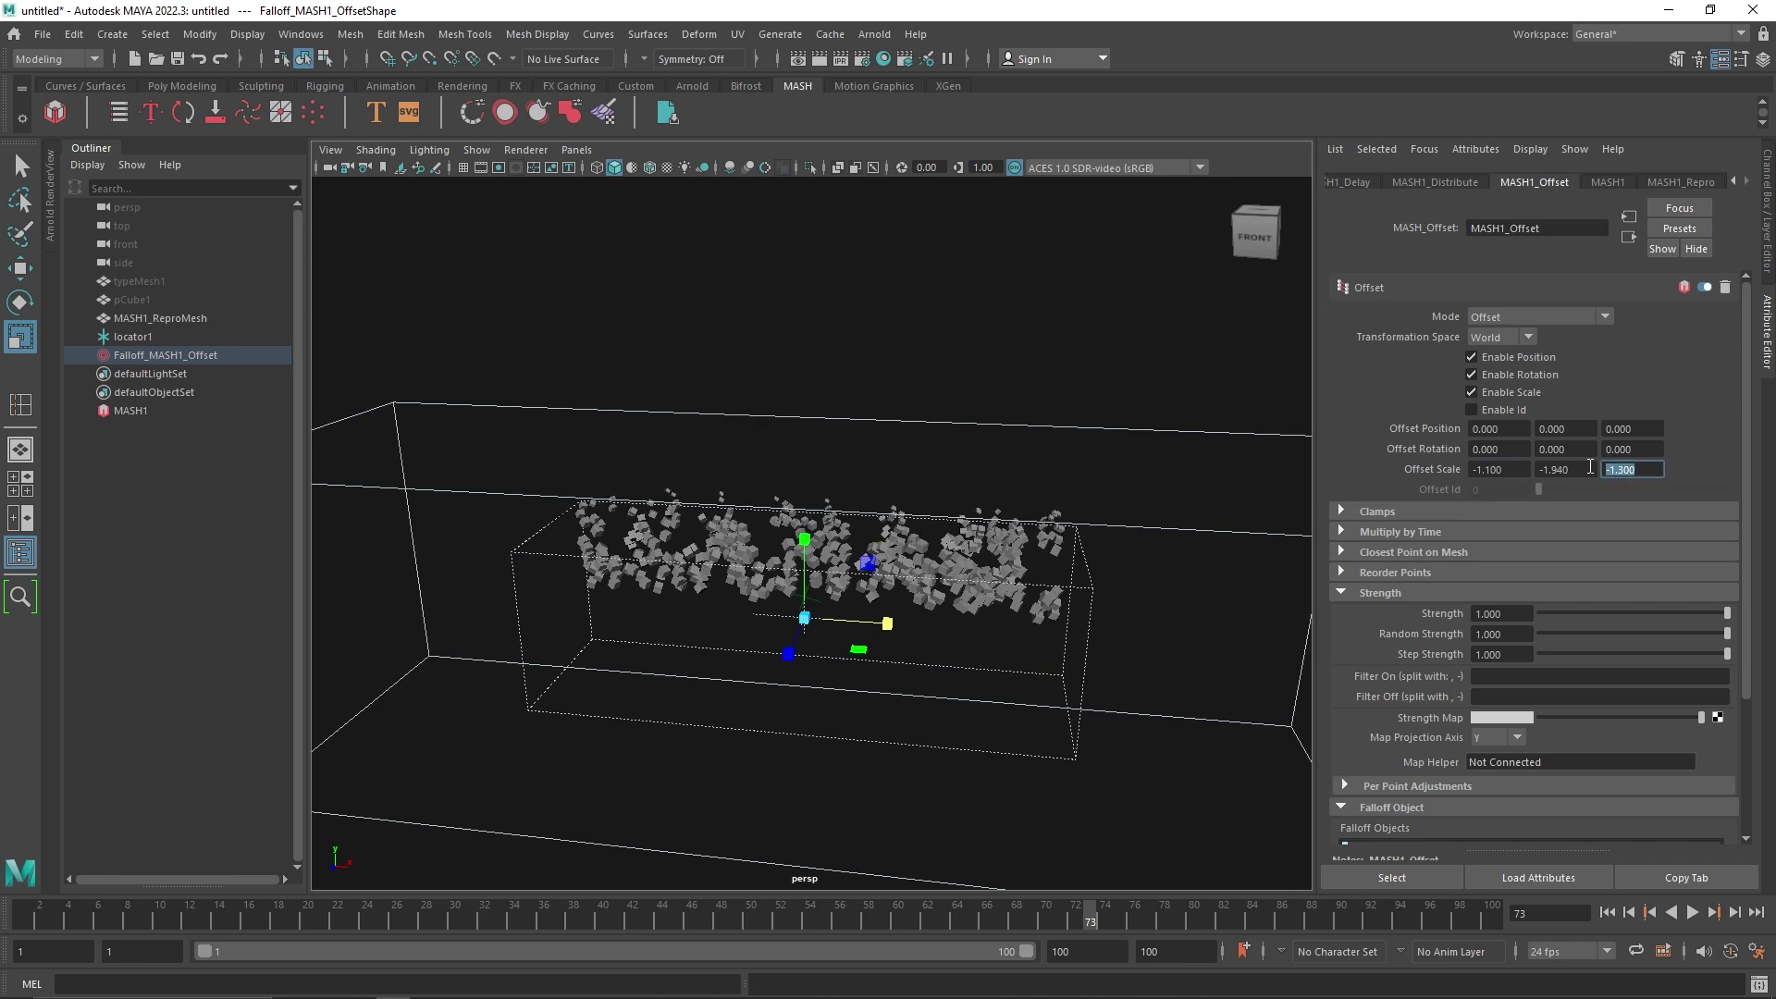
pyautogui.press('Return')
pyautogui.click(1501, 470)
pyautogui.click(1585, 469)
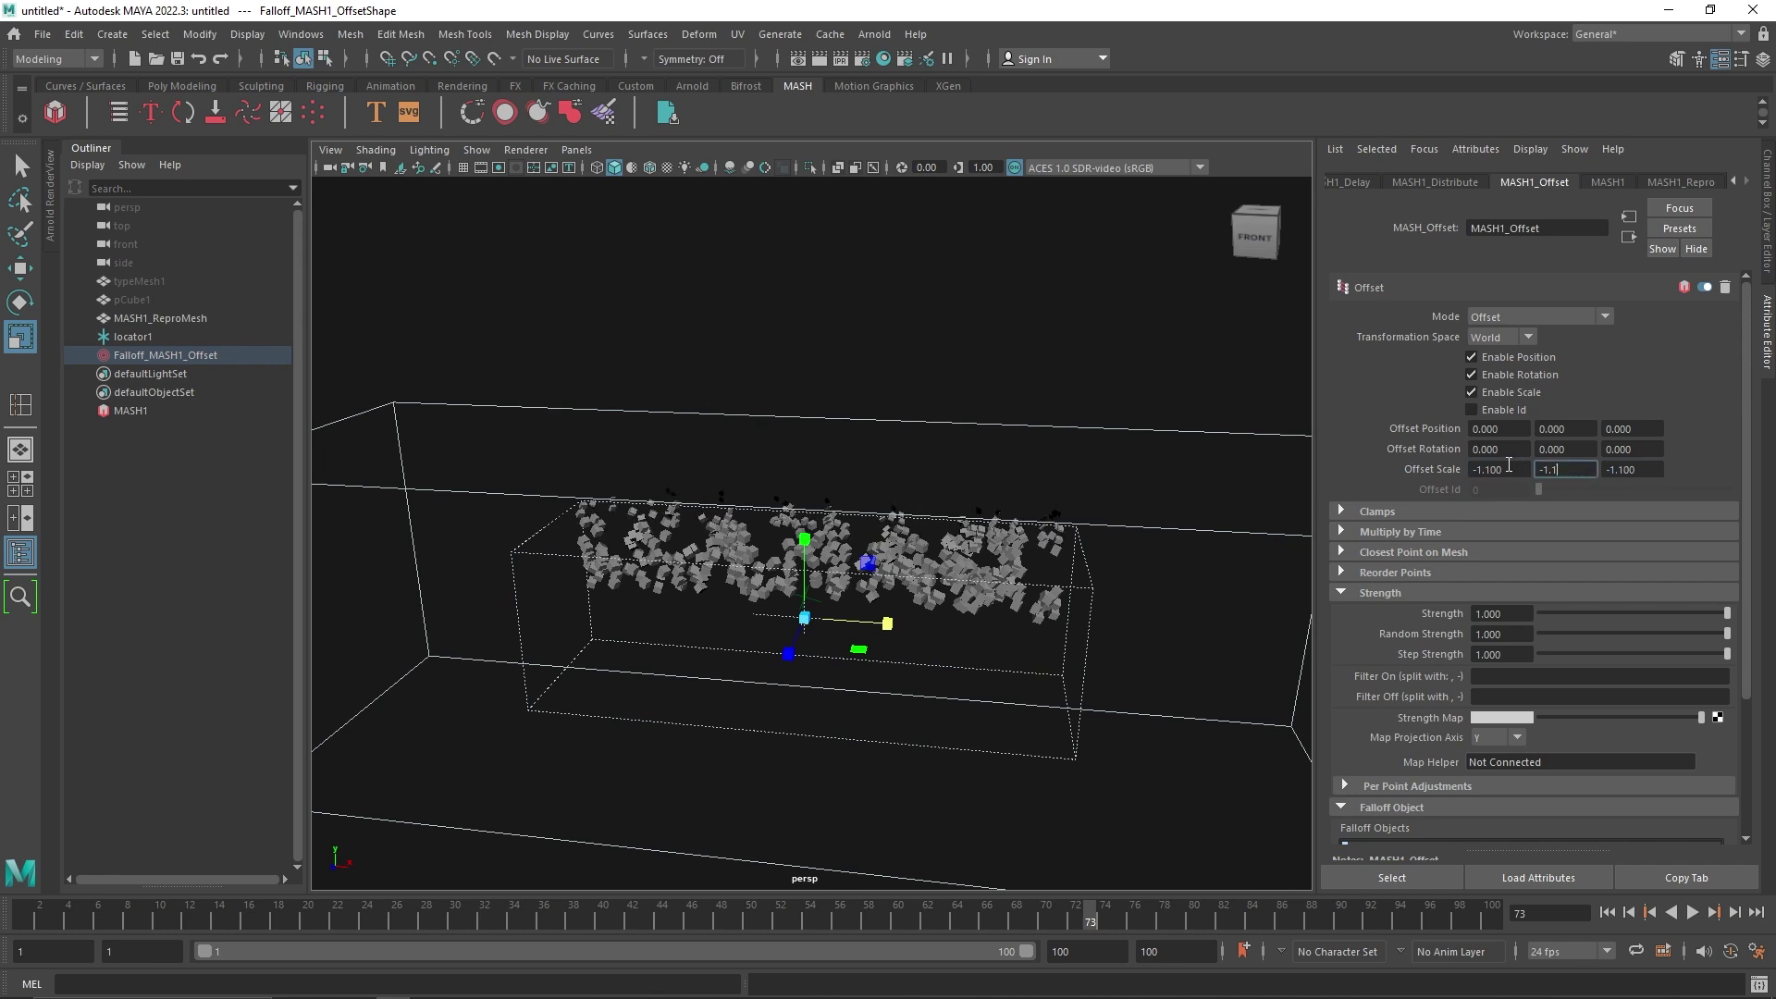
pyautogui.press('Return')
# - Play back the animation from frame 1 in a more frontal view to check the -1.1 scale offset
pyautogui.click(1607, 913)
pyautogui.click(1692, 913)
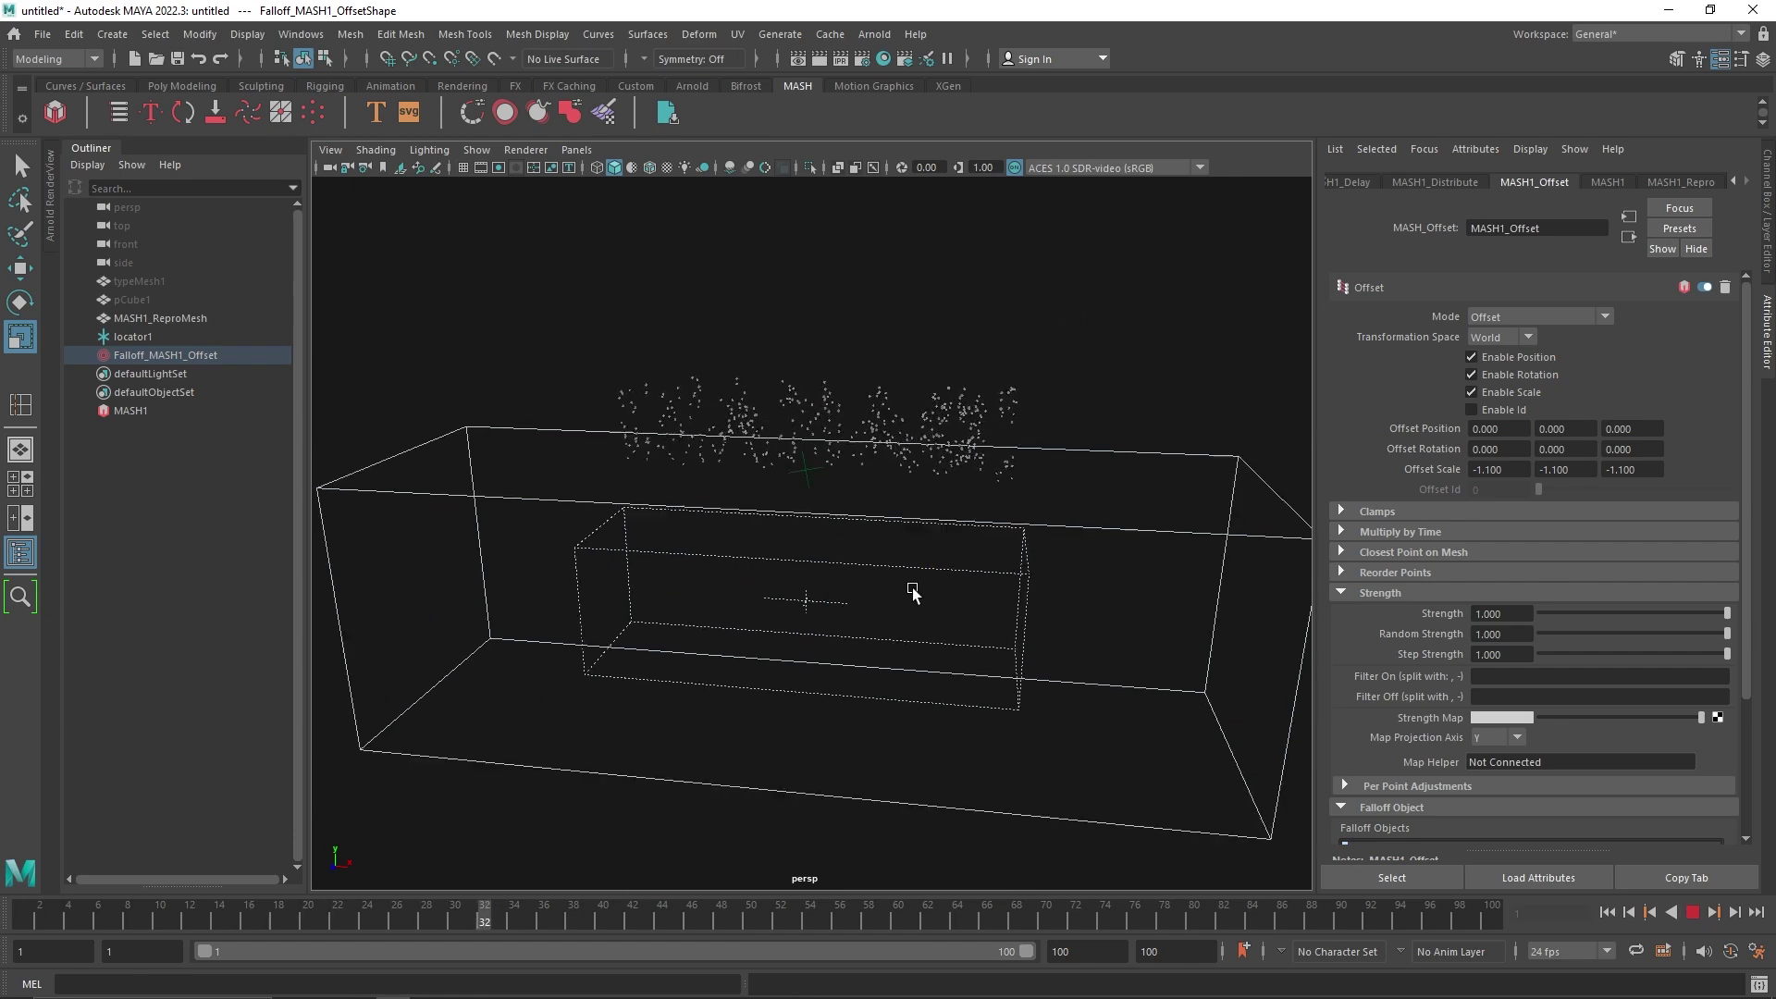
pyautogui.keyDown('alt'); pyautogui.moveTo(911, 590); pyautogui.dragTo(903, 565); pyautogui.keyUp('alt')
pyautogui.keyDown('alt'); pyautogui.moveTo(905, 566); pyautogui.dragTo(989, 589, button='right'); pyautogui.keyUp('alt')
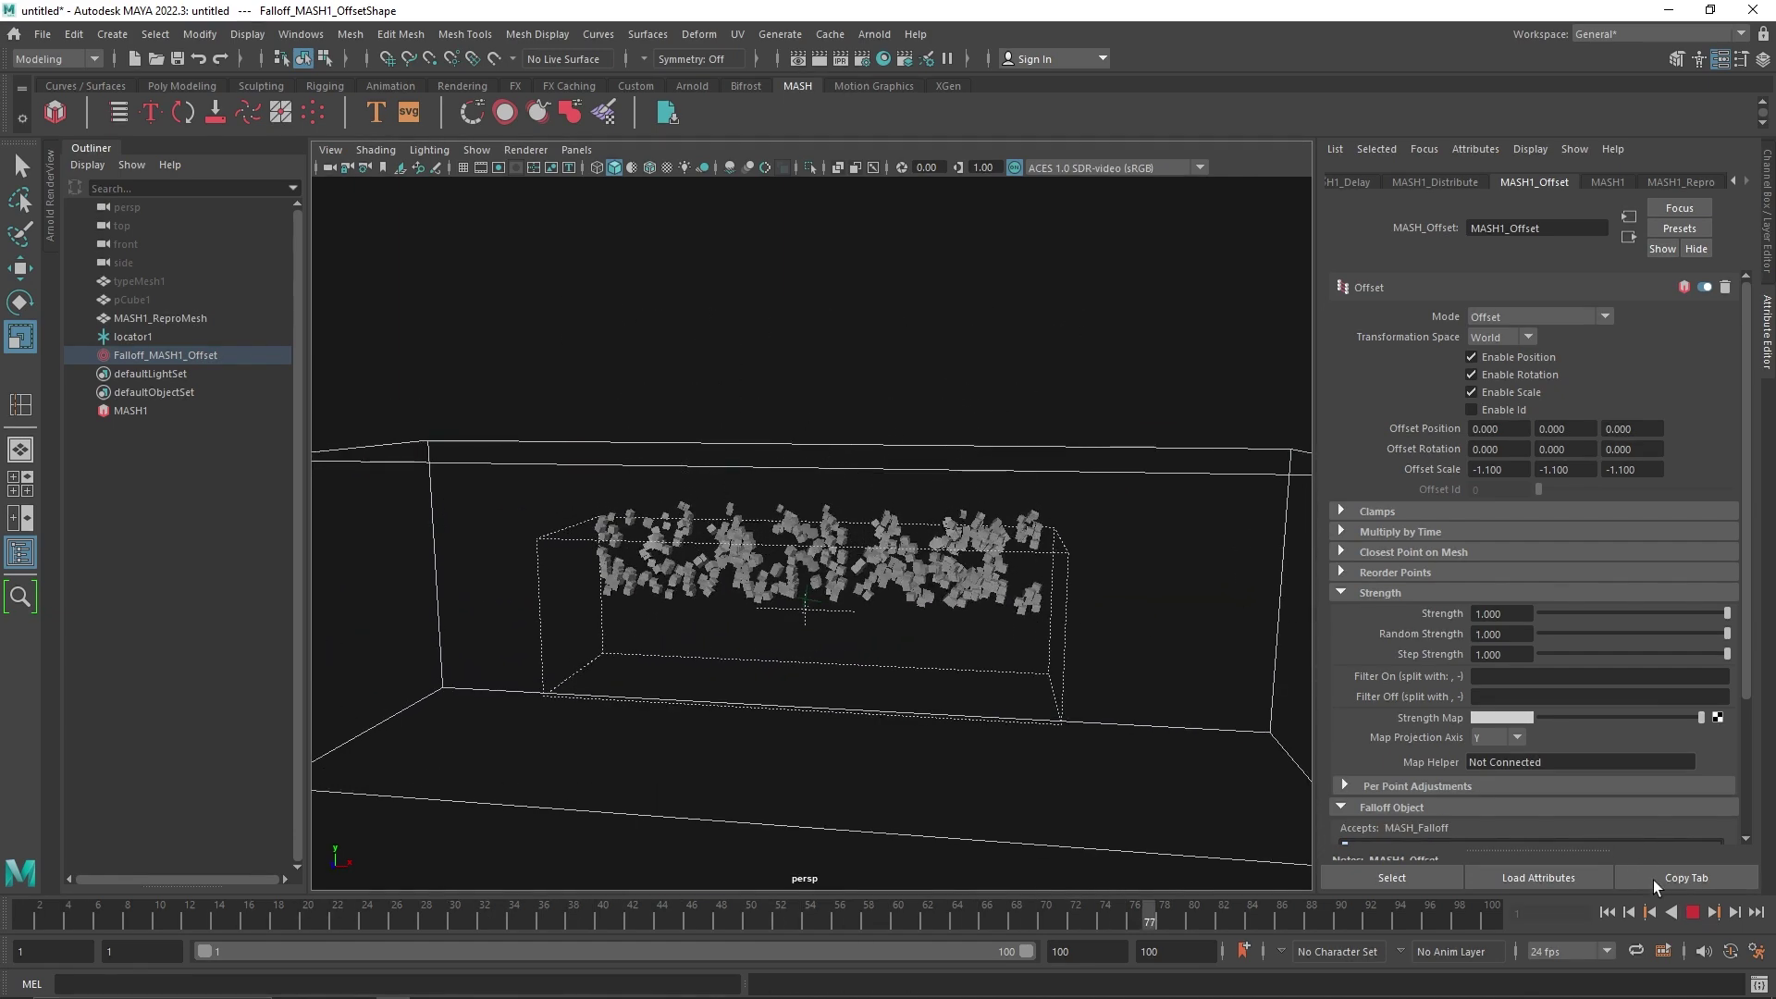
pyautogui.click(1693, 913)
pyautogui.click(1693, 913)
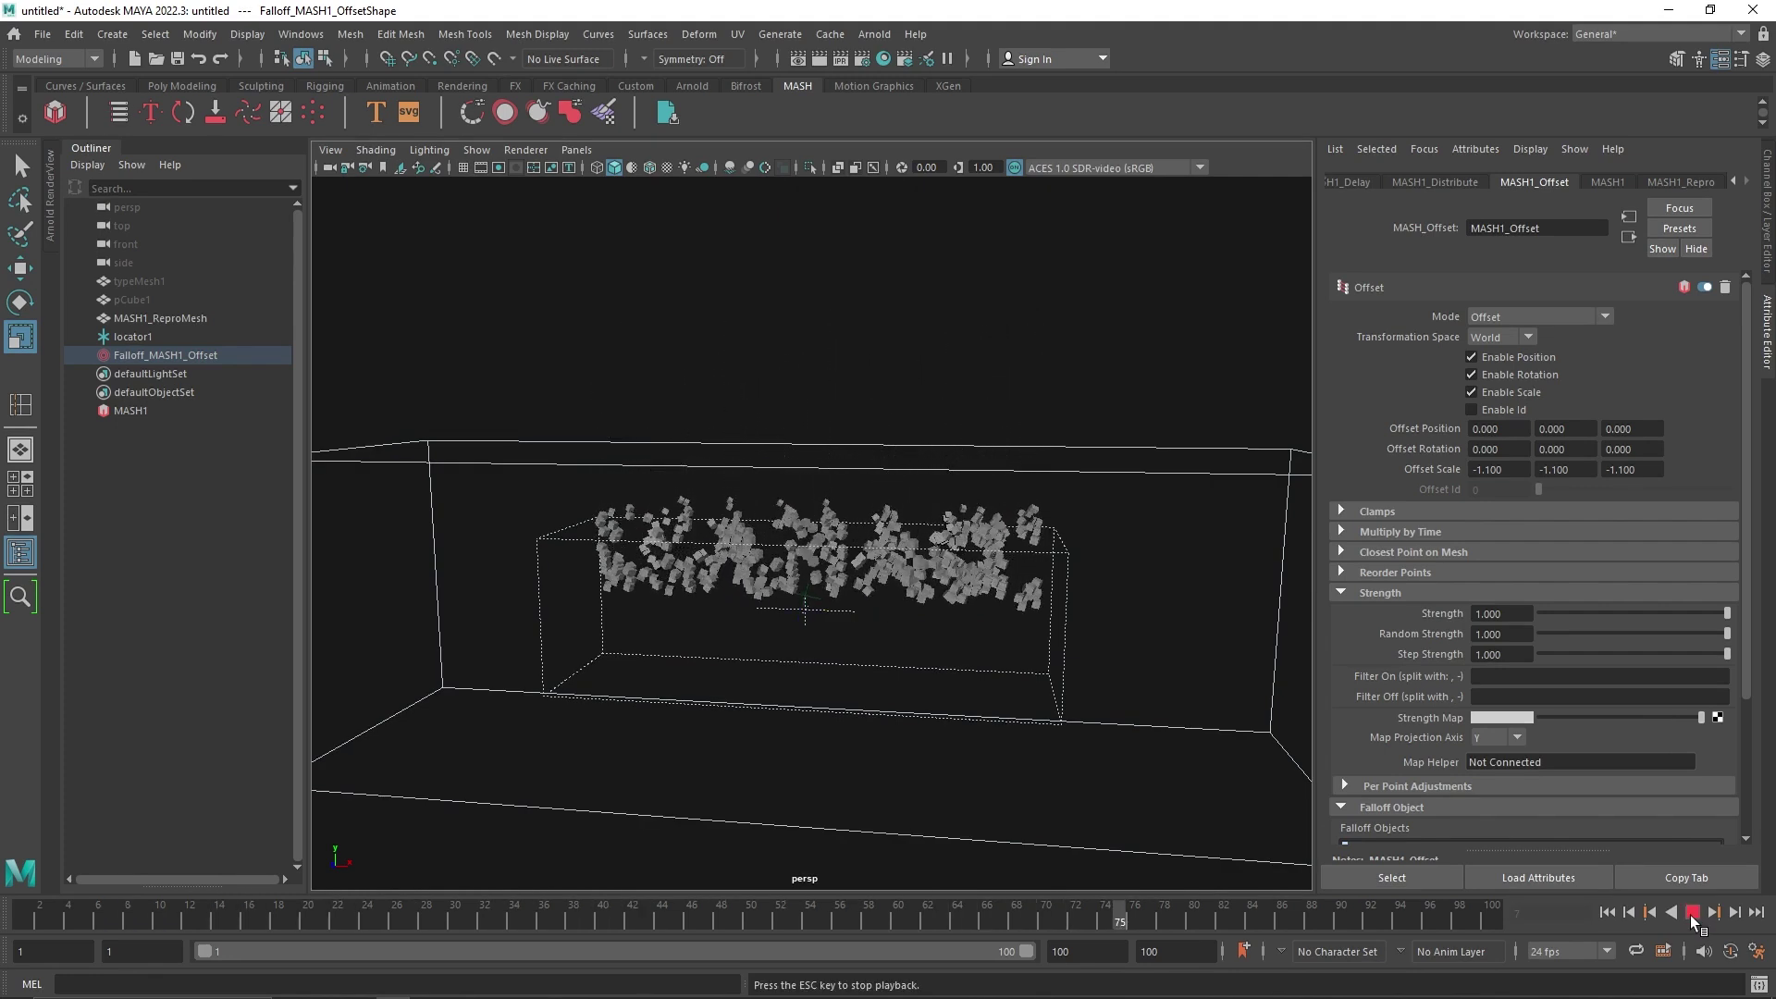
pyautogui.click(1690, 914)
# - Add a Spring node to the MASH1 network with Damping 0.1 and Damping Variation 0.6
pyautogui.click(132, 410)
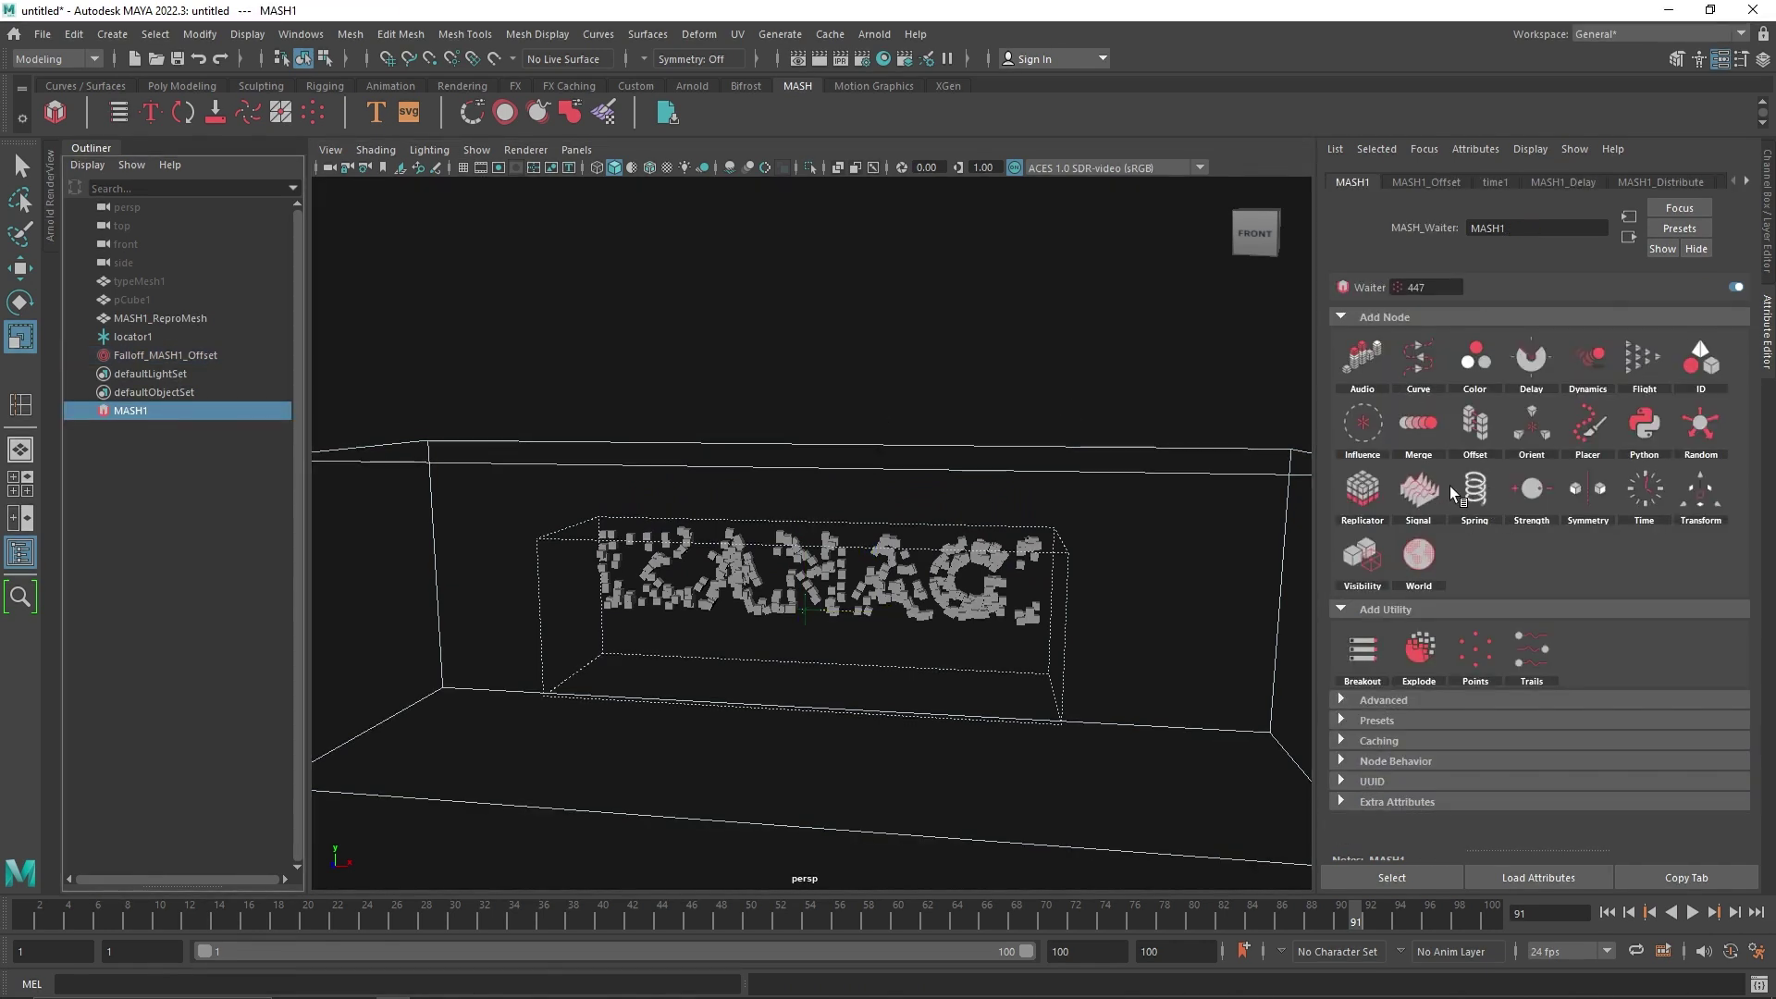
pyautogui.click(1476, 490)
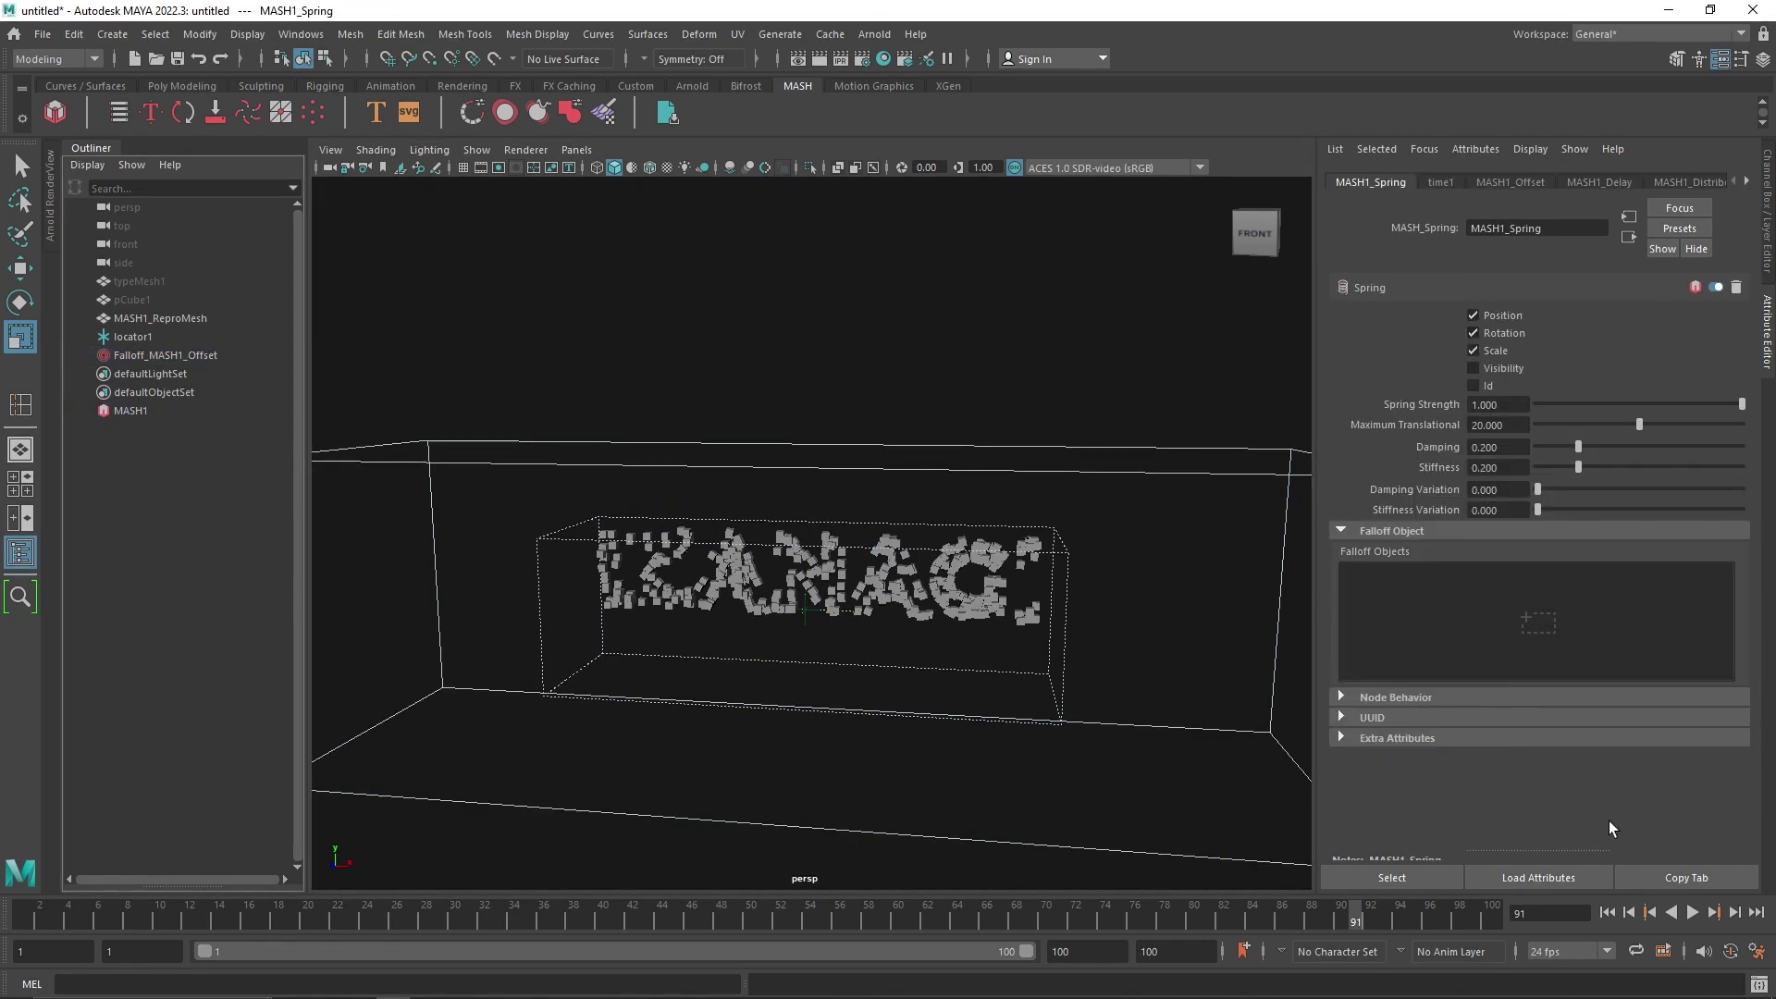
pyautogui.write('0.1')
pyautogui.press('Return')
pyautogui.moveTo(1764, 490); pyautogui.dragTo(1762, 492)
# - Play back the spring motion and extend the playback range's end frame to 120
pyautogui.click(1693, 912)
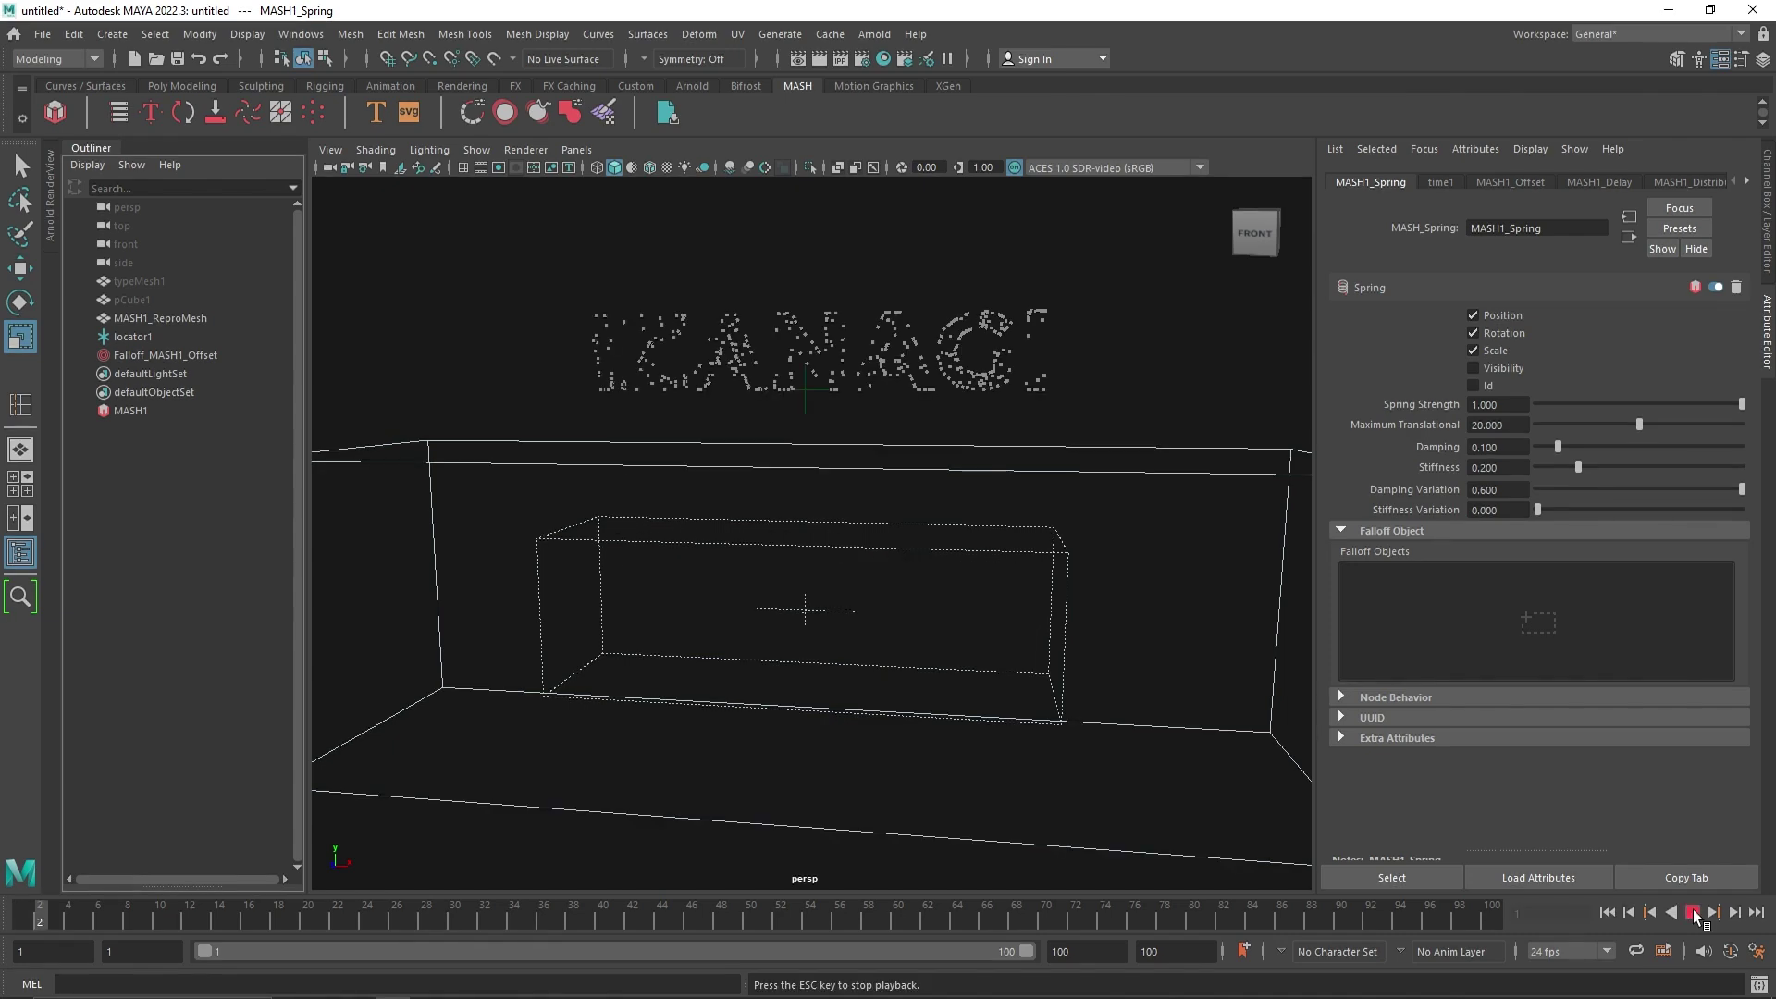
pyautogui.scroll(2, 910, 618)
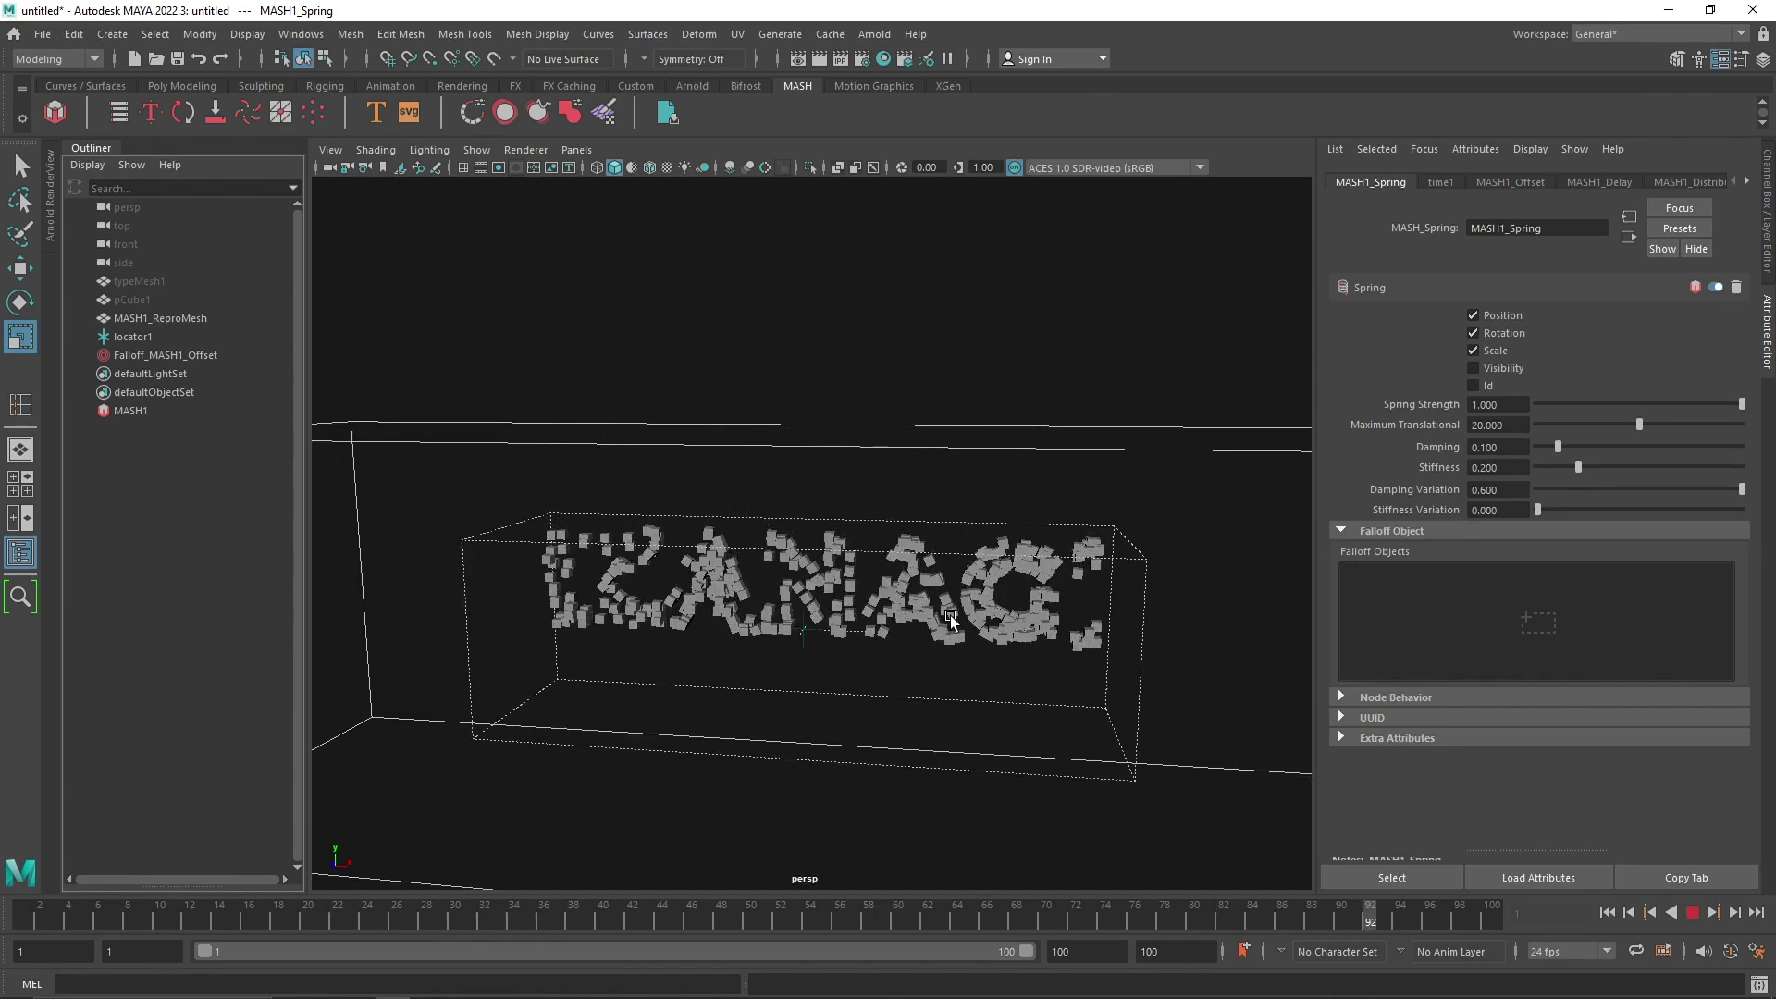
pyautogui.moveTo(1096, 951); pyautogui.dragTo(983, 914)
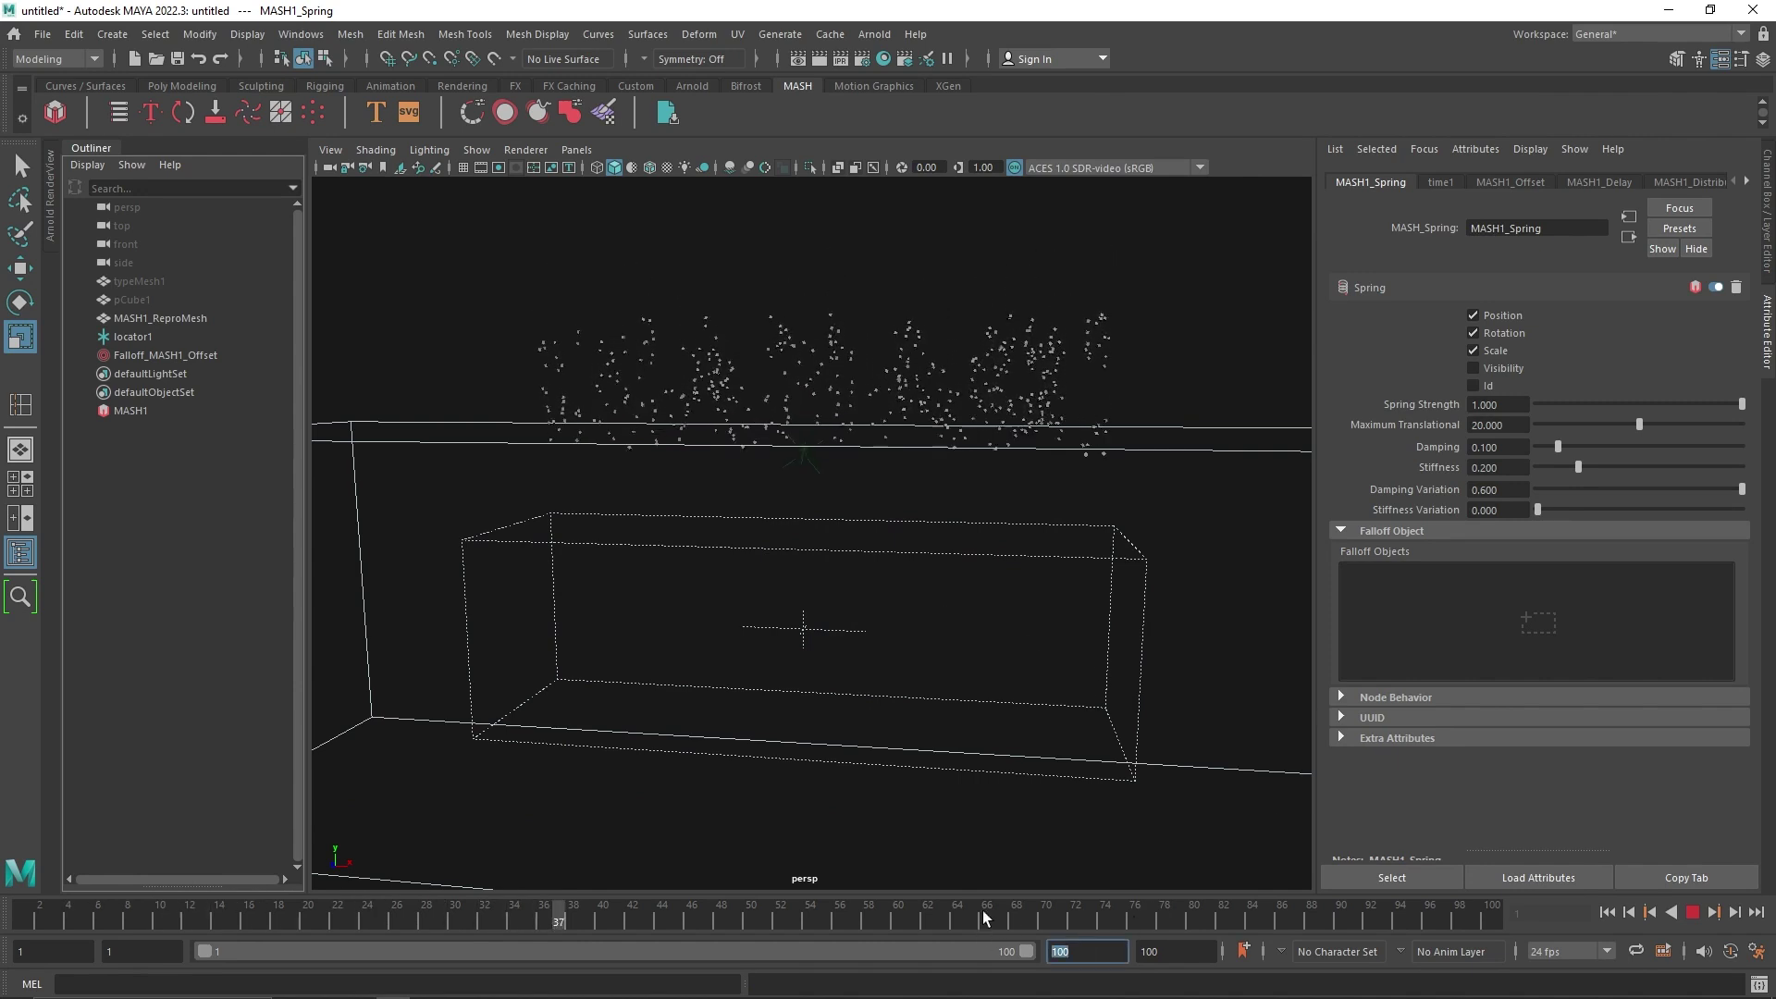
pyautogui.write('120')
pyautogui.press('Return')
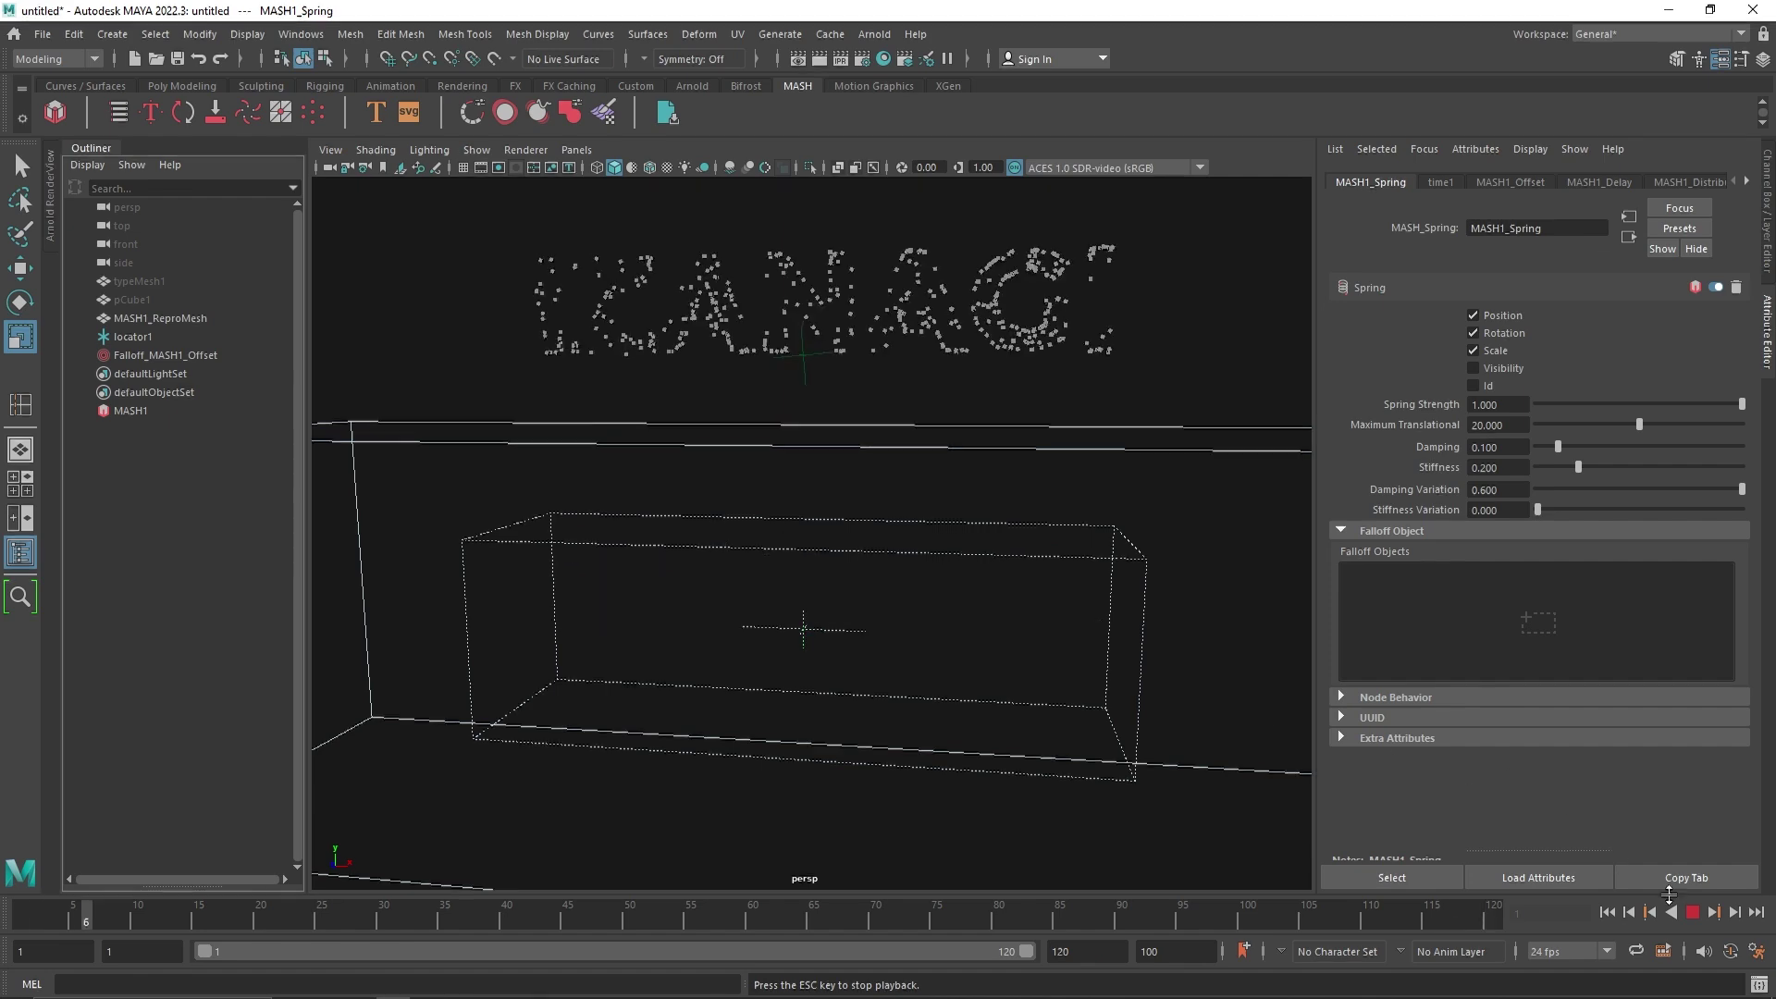
# - Set the Spring node's Stiffness Variation to about 0.178 and Stiffness to 0.05 while checking playback
pyautogui.moveTo(1617, 509); pyautogui.dragTo(1657, 510)
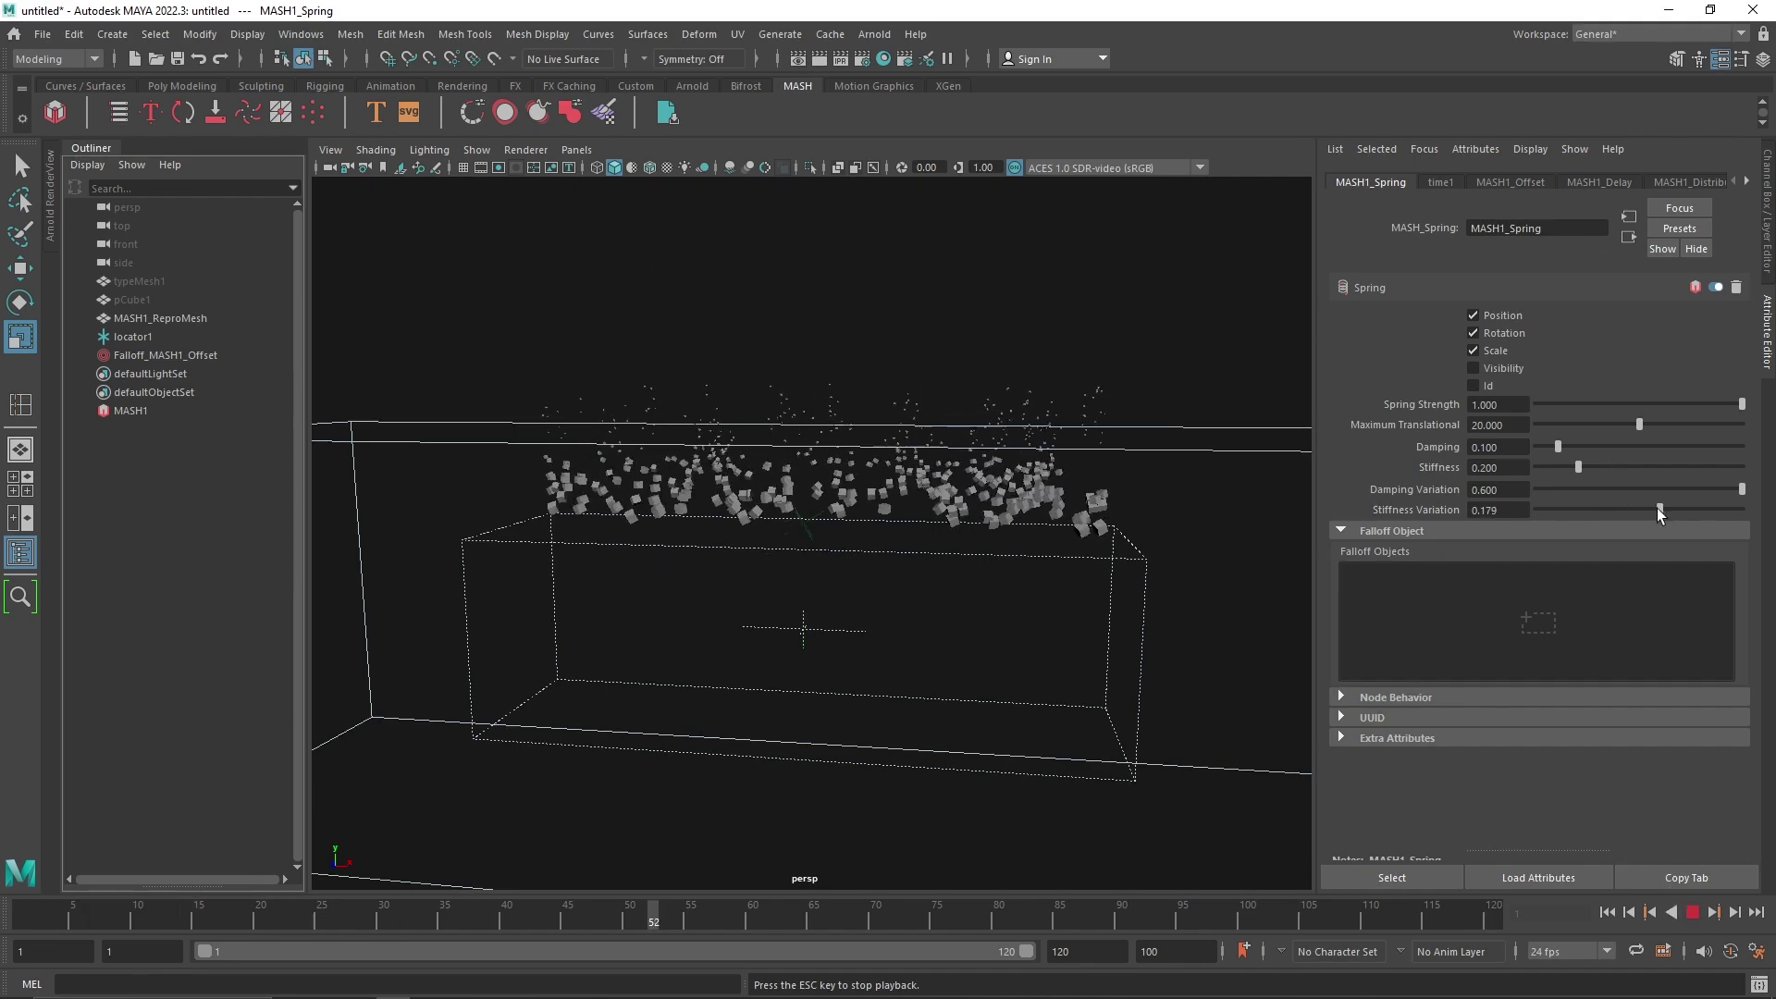
pyautogui.click(1551, 467)
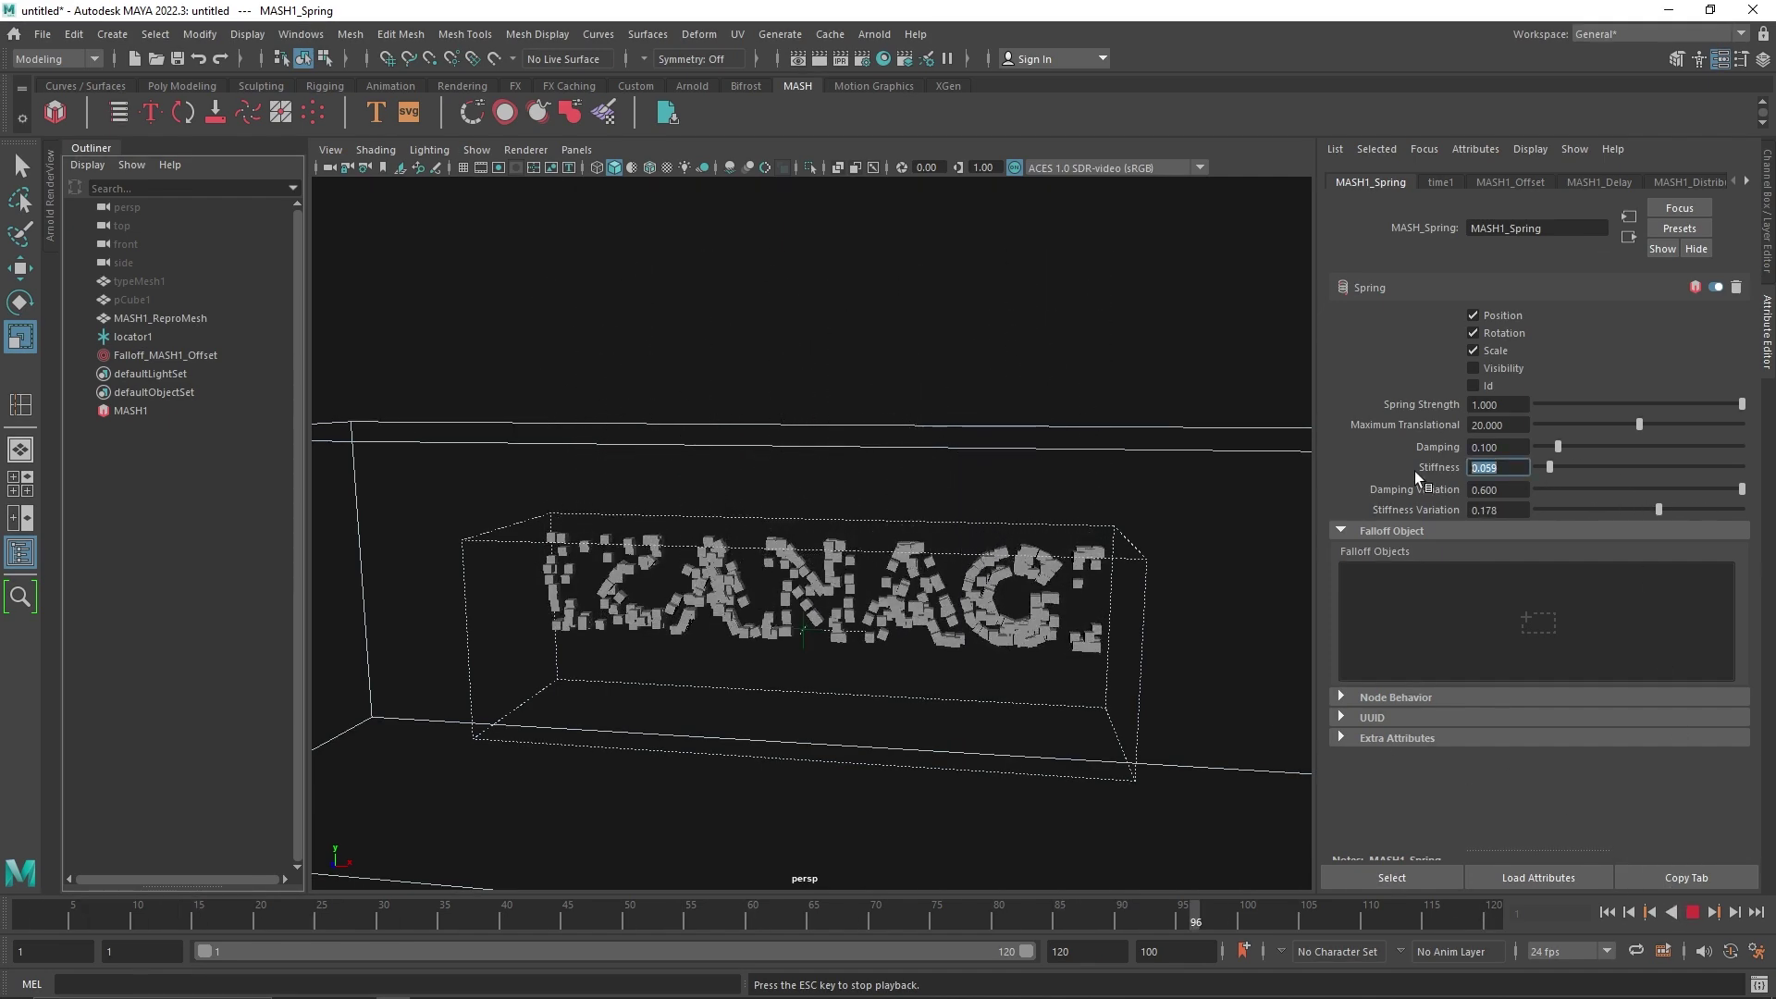
pyautogui.write('0.05')
pyautogui.press('Return')
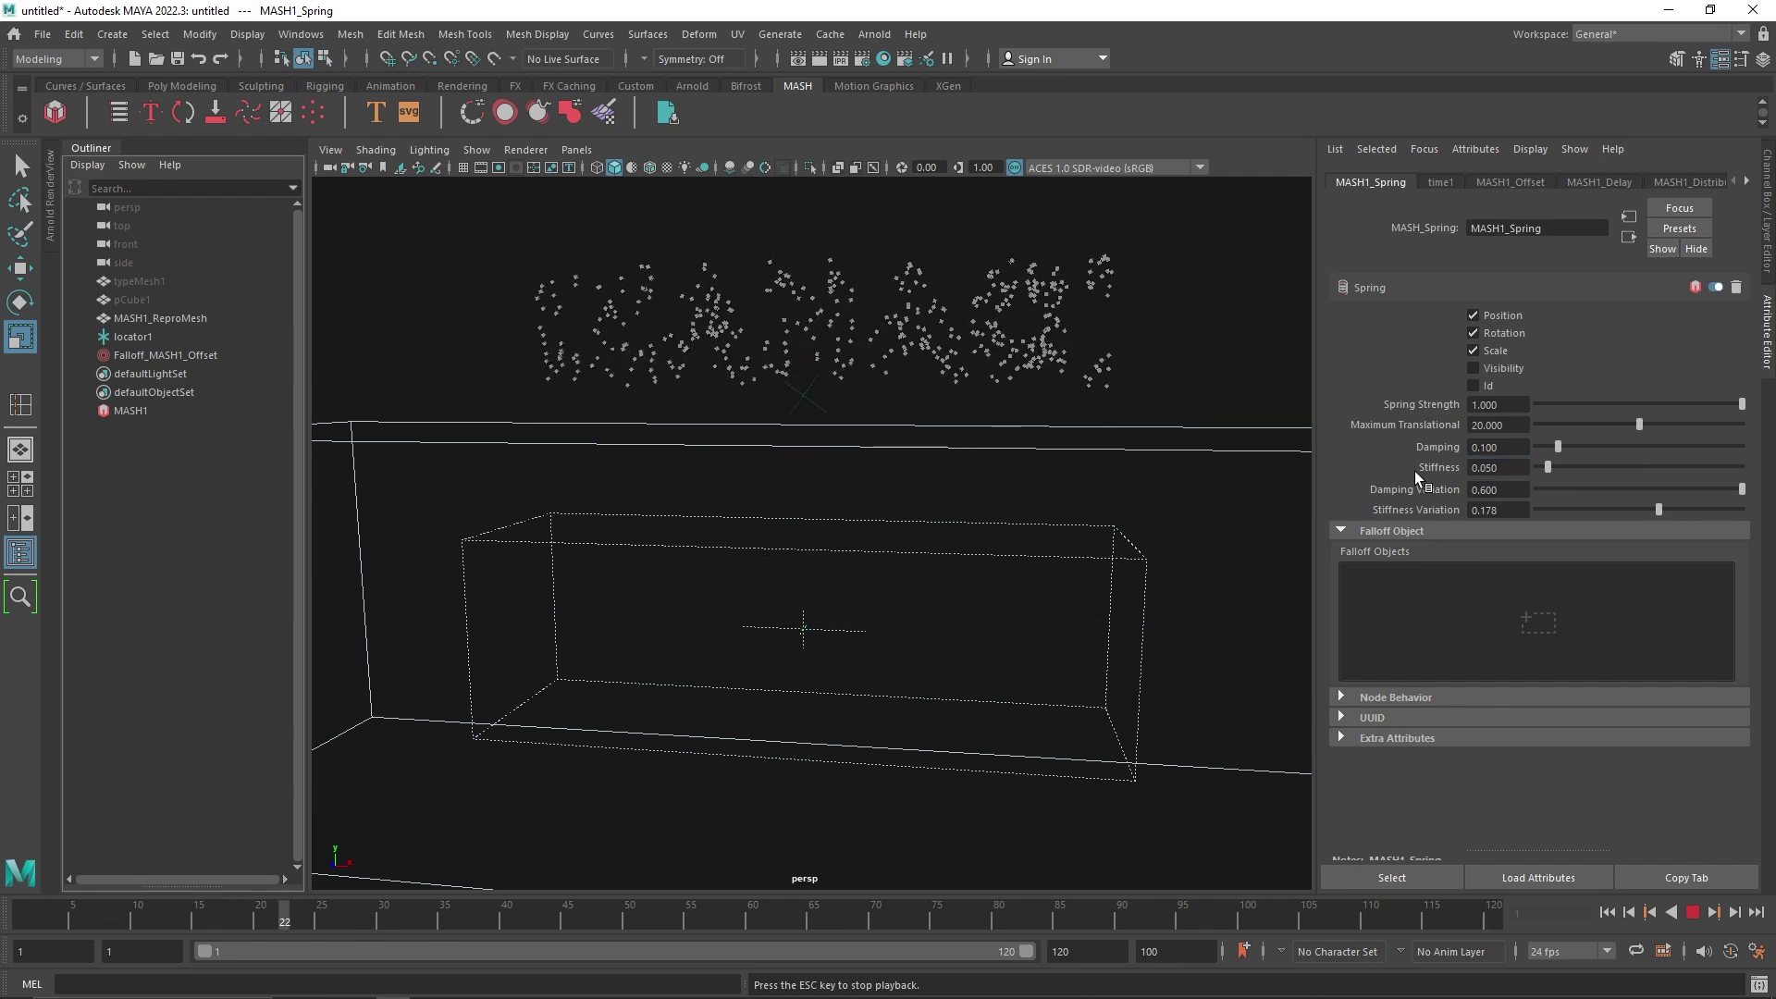
pyautogui.click(1693, 913)
# - Delete the MASH1 network, its falloff, the locator, the source cube, the text mesh and the repro mesh
pyautogui.click(174, 409)
pyautogui.keyDown('ctrl'); pyautogui.click(156, 356); pyautogui.keyUp('ctrl')
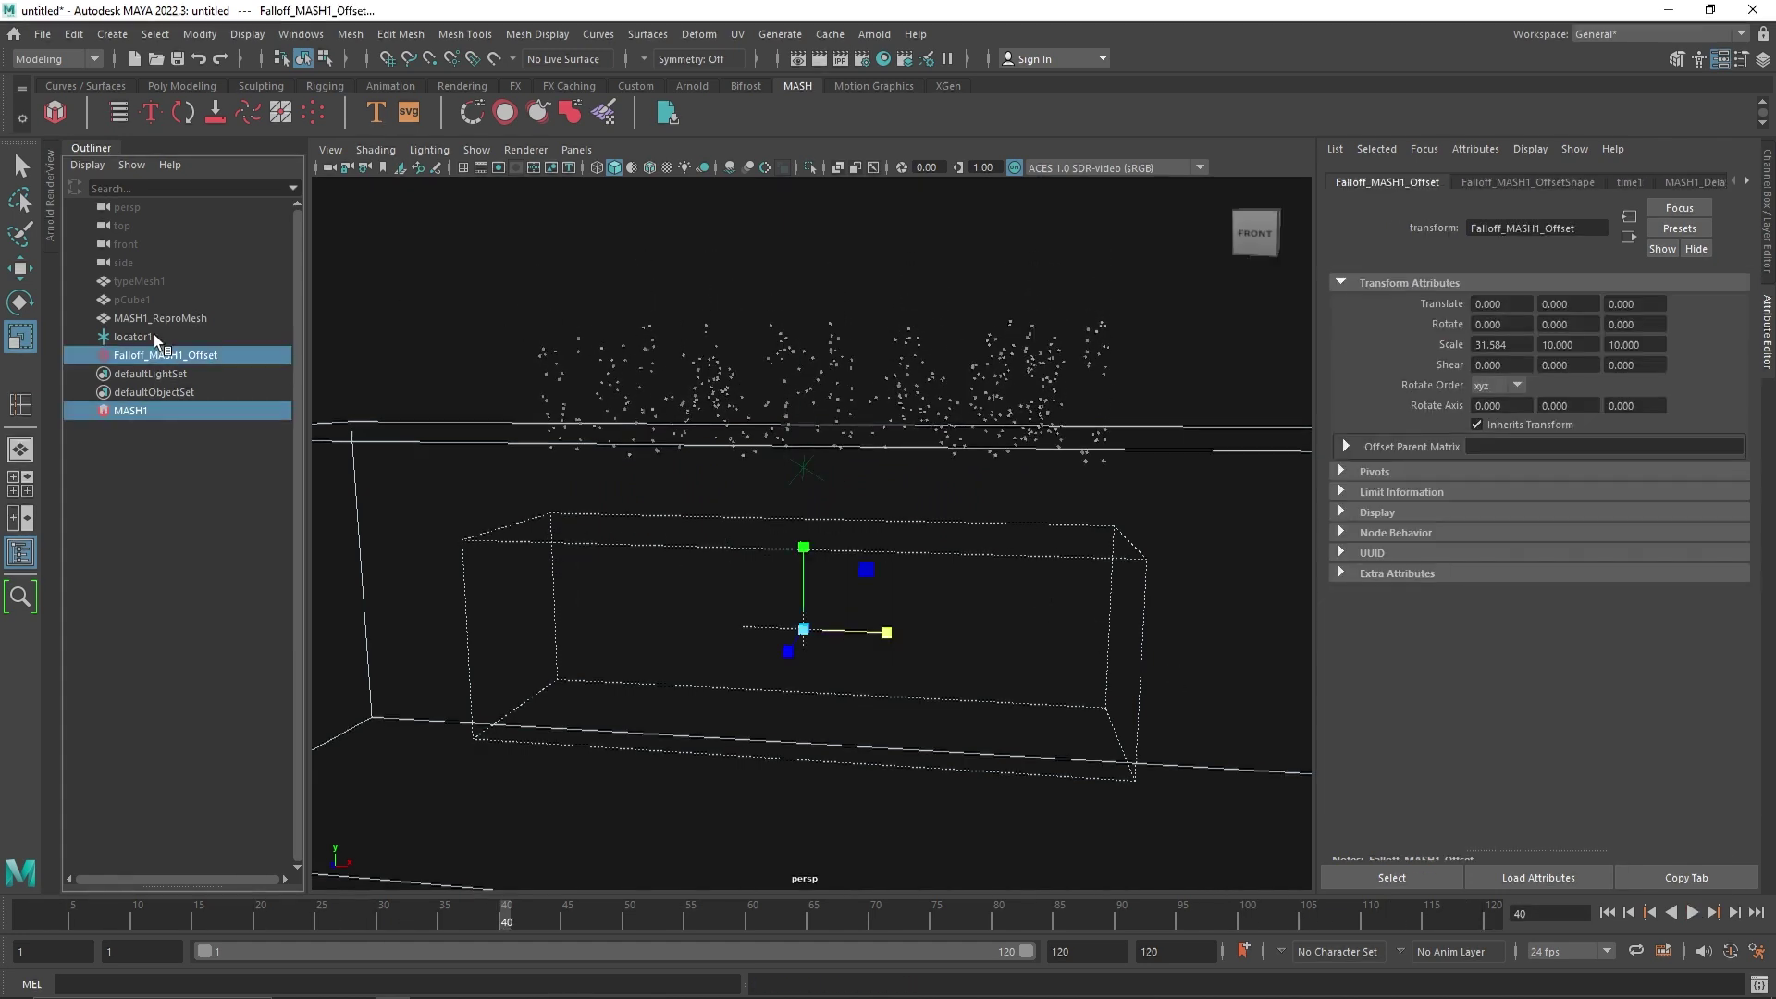
pyautogui.keyDown('ctrl'); pyautogui.click(154, 337); pyautogui.keyUp('ctrl')
pyautogui.keyDown('ctrl'); pyautogui.click(150, 296); pyautogui.keyUp('ctrl')
pyautogui.keyDown('ctrl'); pyautogui.click(154, 282); pyautogui.keyUp('ctrl')
pyautogui.keyDown('ctrl'); pyautogui.click(151, 316); pyautogui.keyUp('ctrl')
pyautogui.press('Delete')
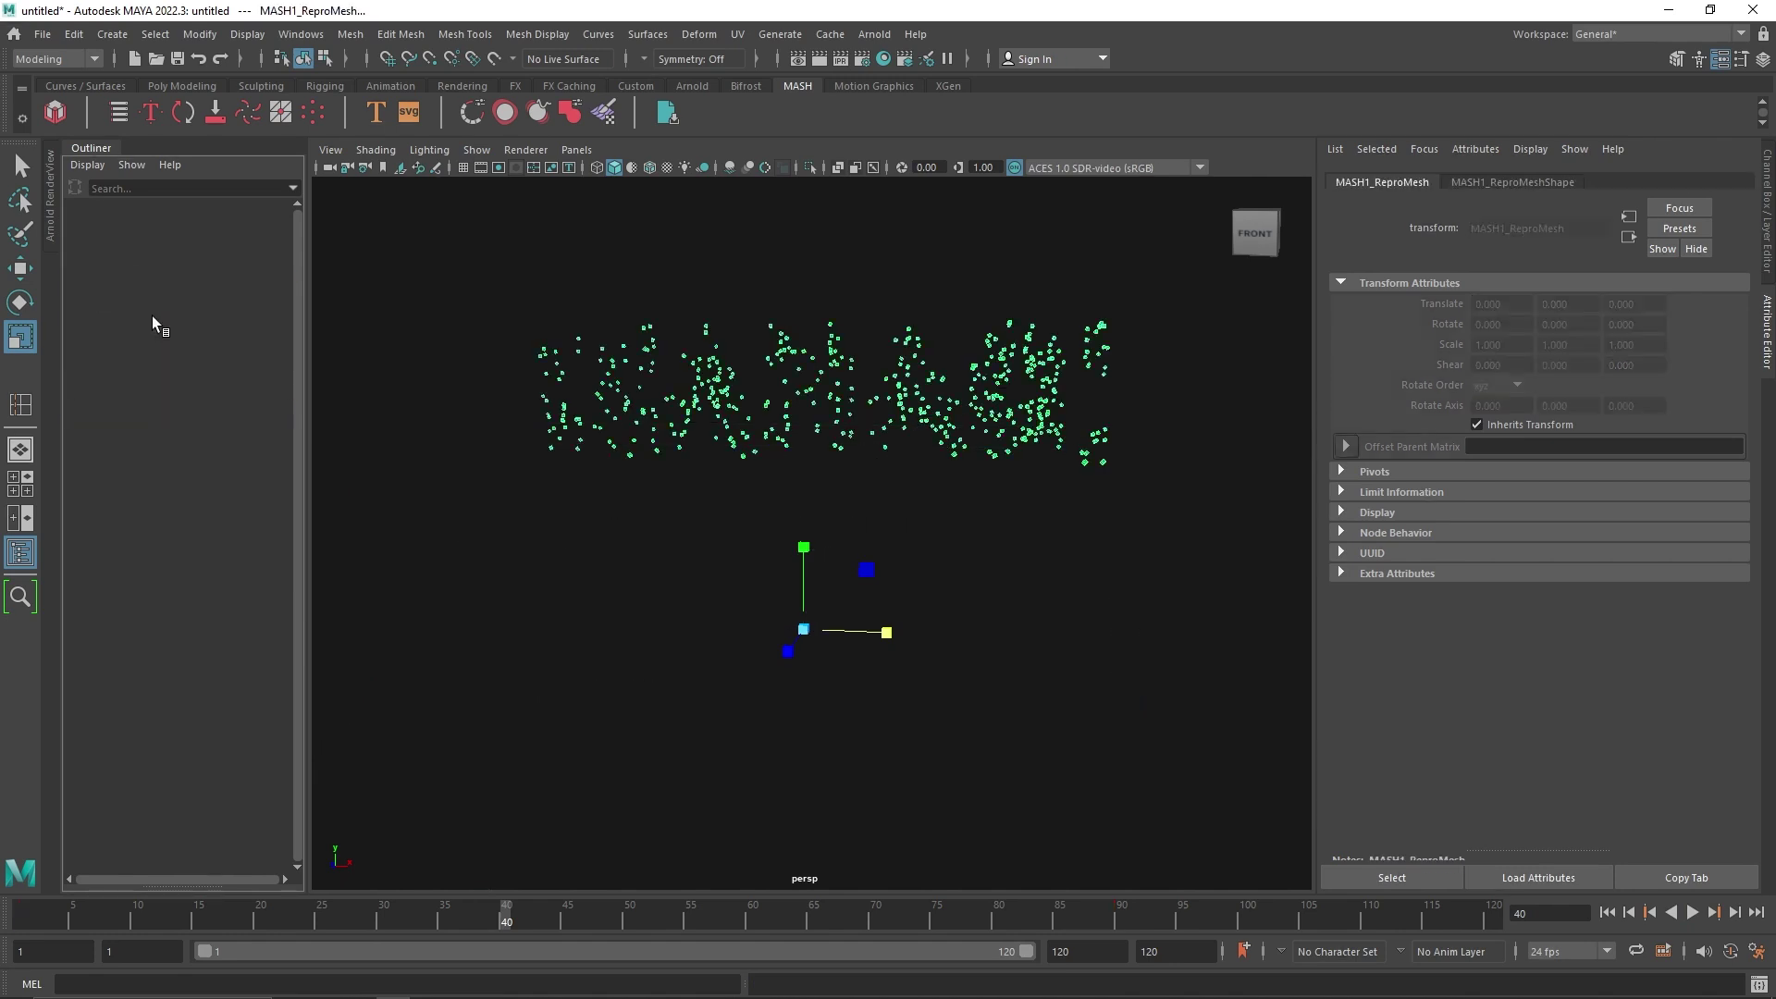
# - Create a polygon sphere and build a new MASH network from it
pyautogui.click(179, 89)
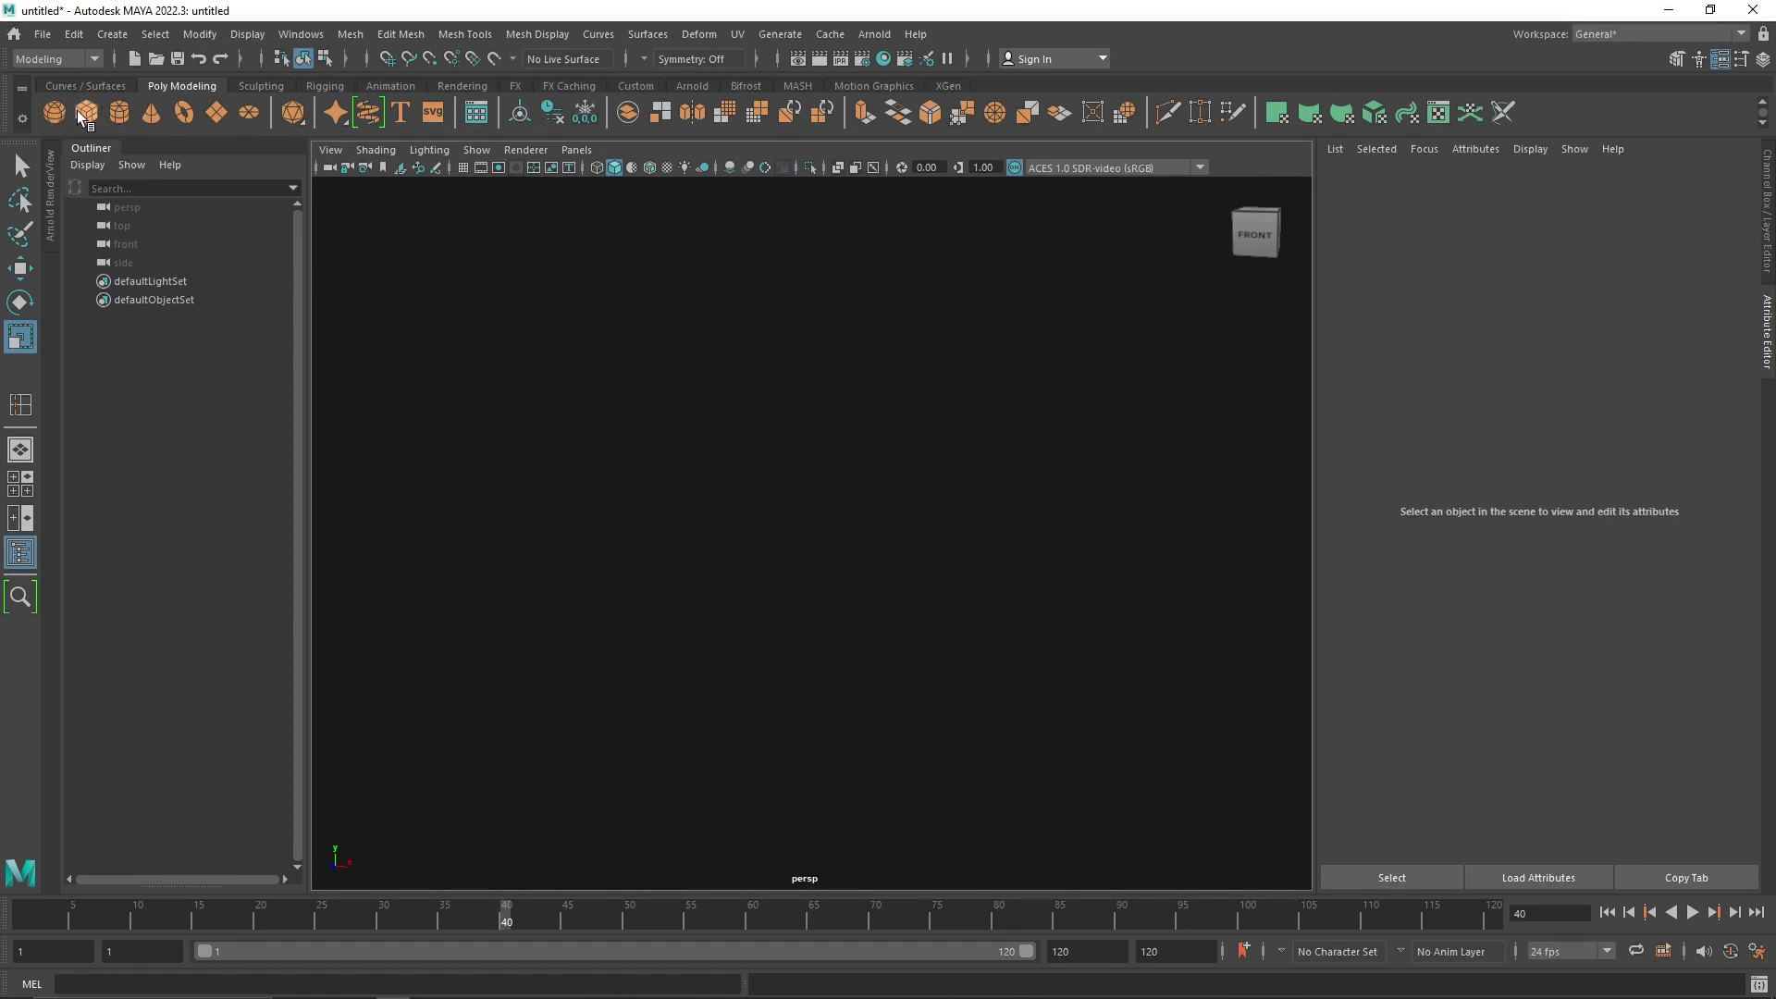
pyautogui.click(53, 111)
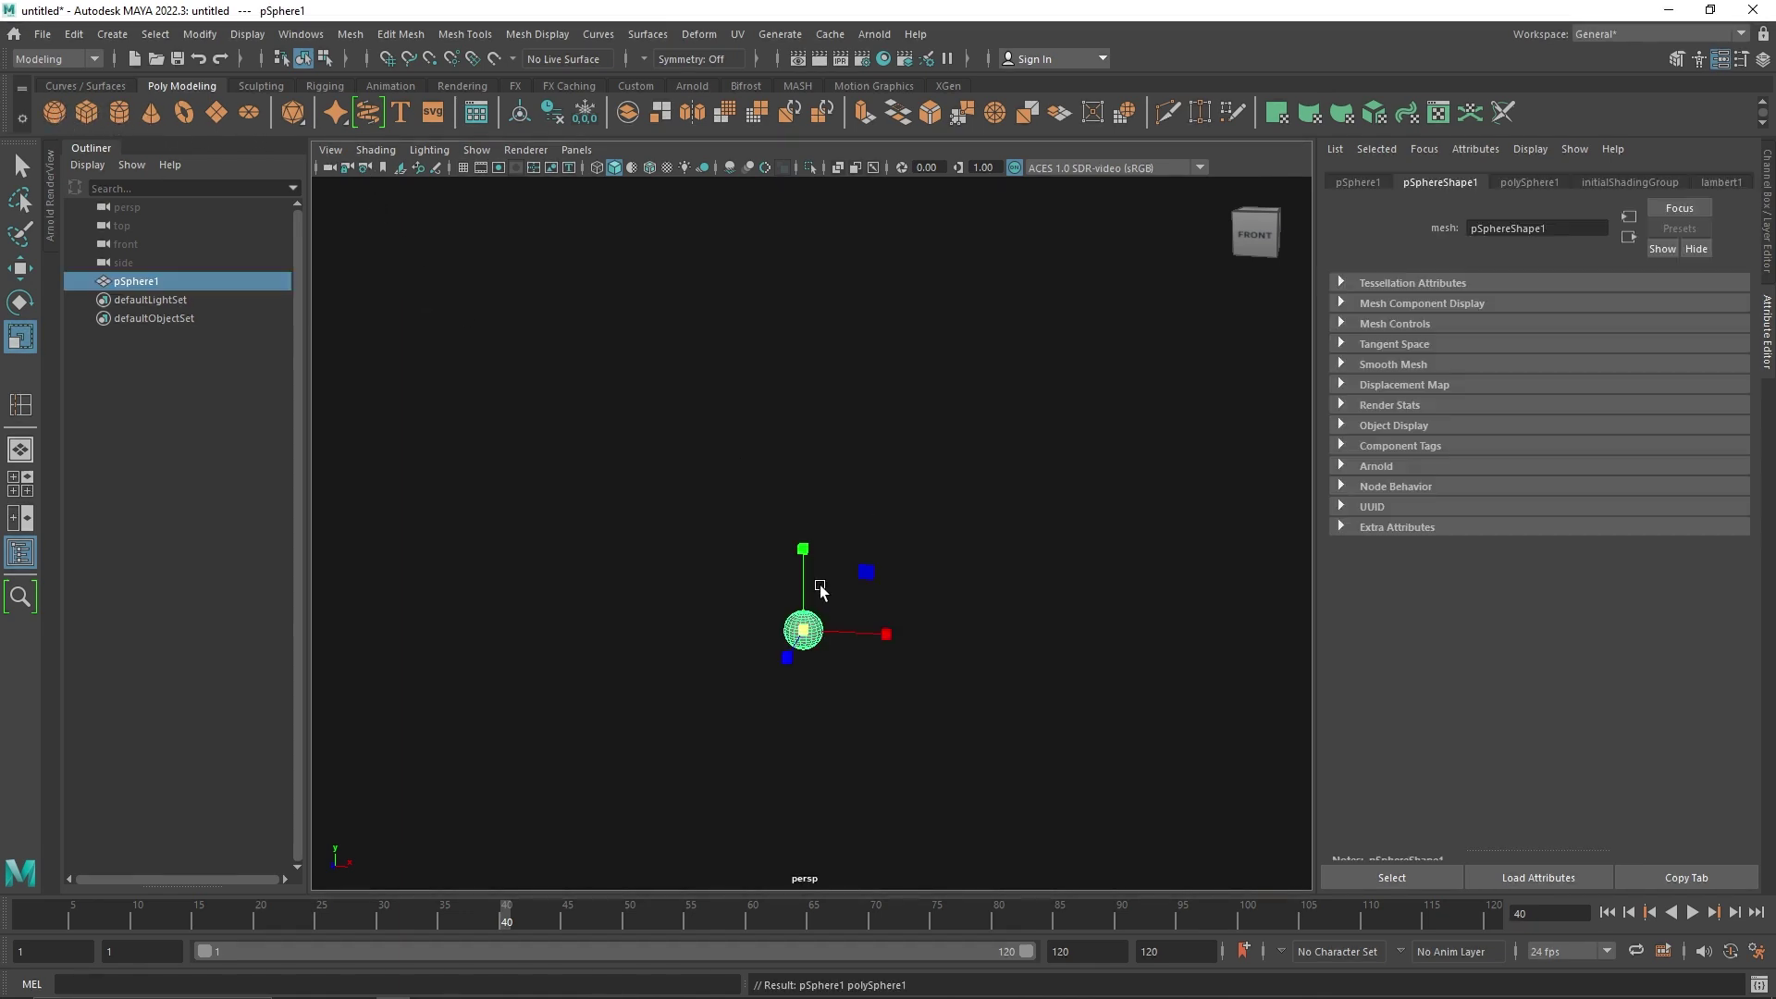
pyautogui.click(793, 86)
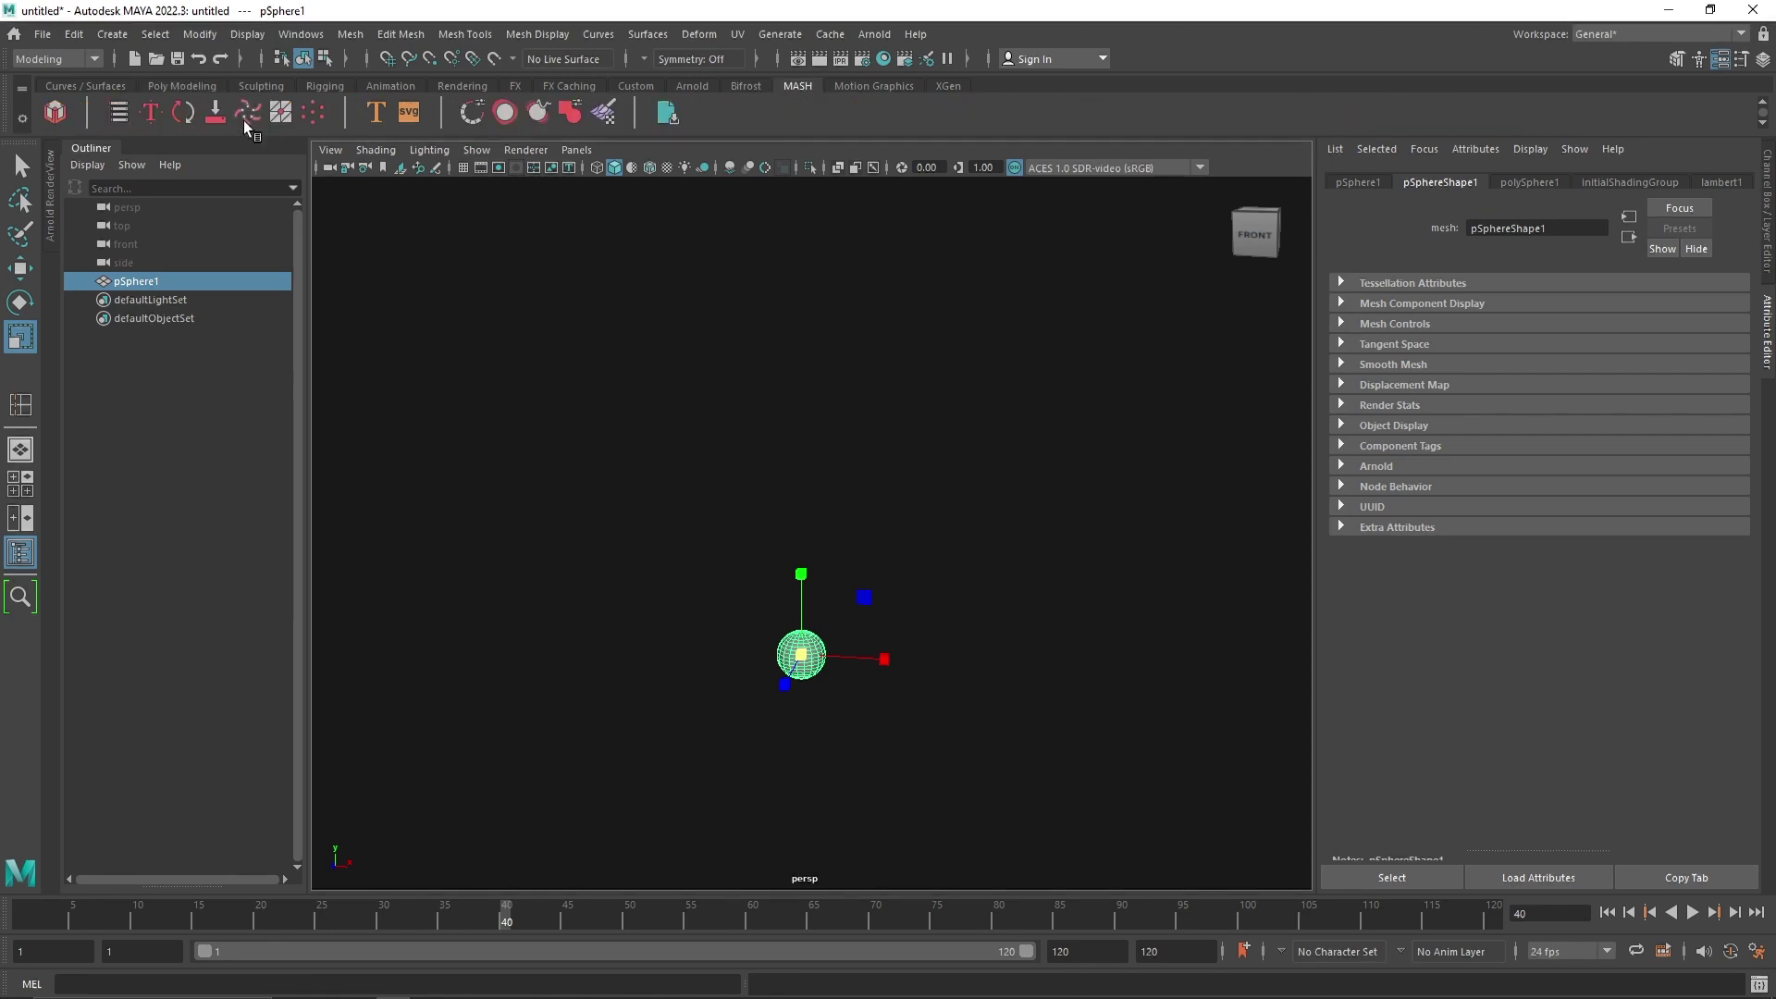
pyautogui.click(55, 111)
# - Try a Spherical distribution with 100 points on the MASH1_Distribute node
pyautogui.click(1435, 183)
pyautogui.click(1502, 340)
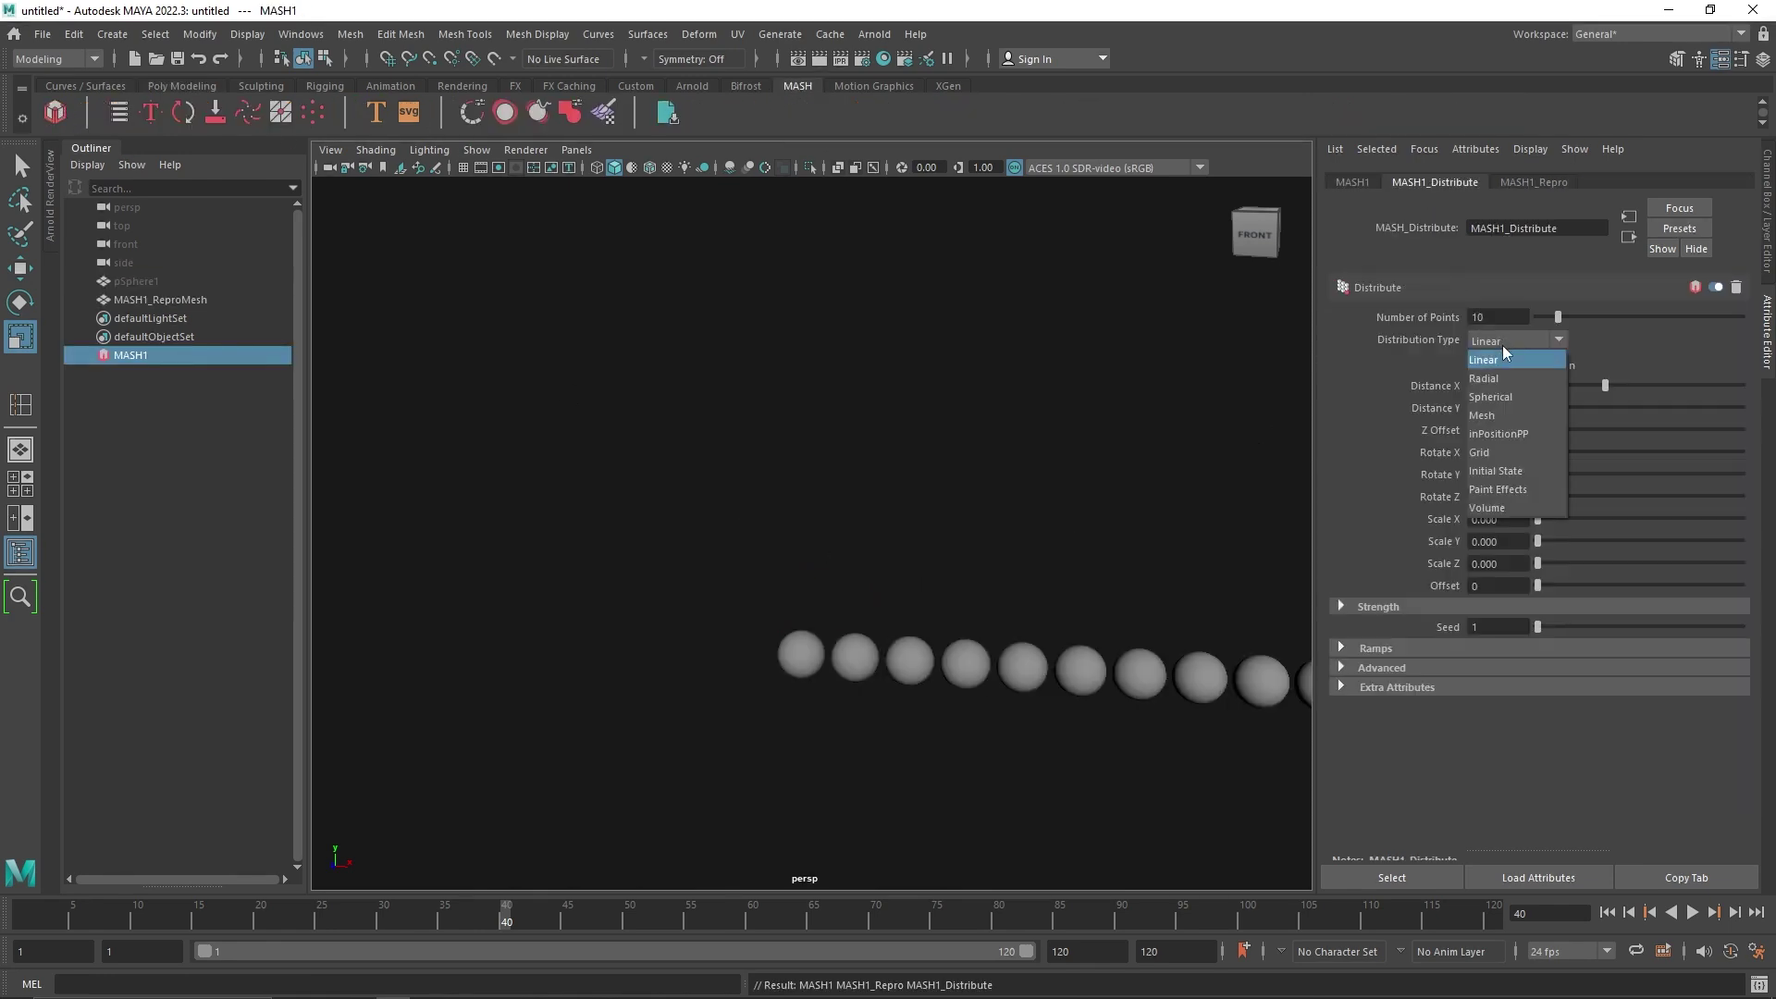
pyautogui.click(1507, 396)
pyautogui.moveTo(1579, 320); pyautogui.dragTo(1773, 333)
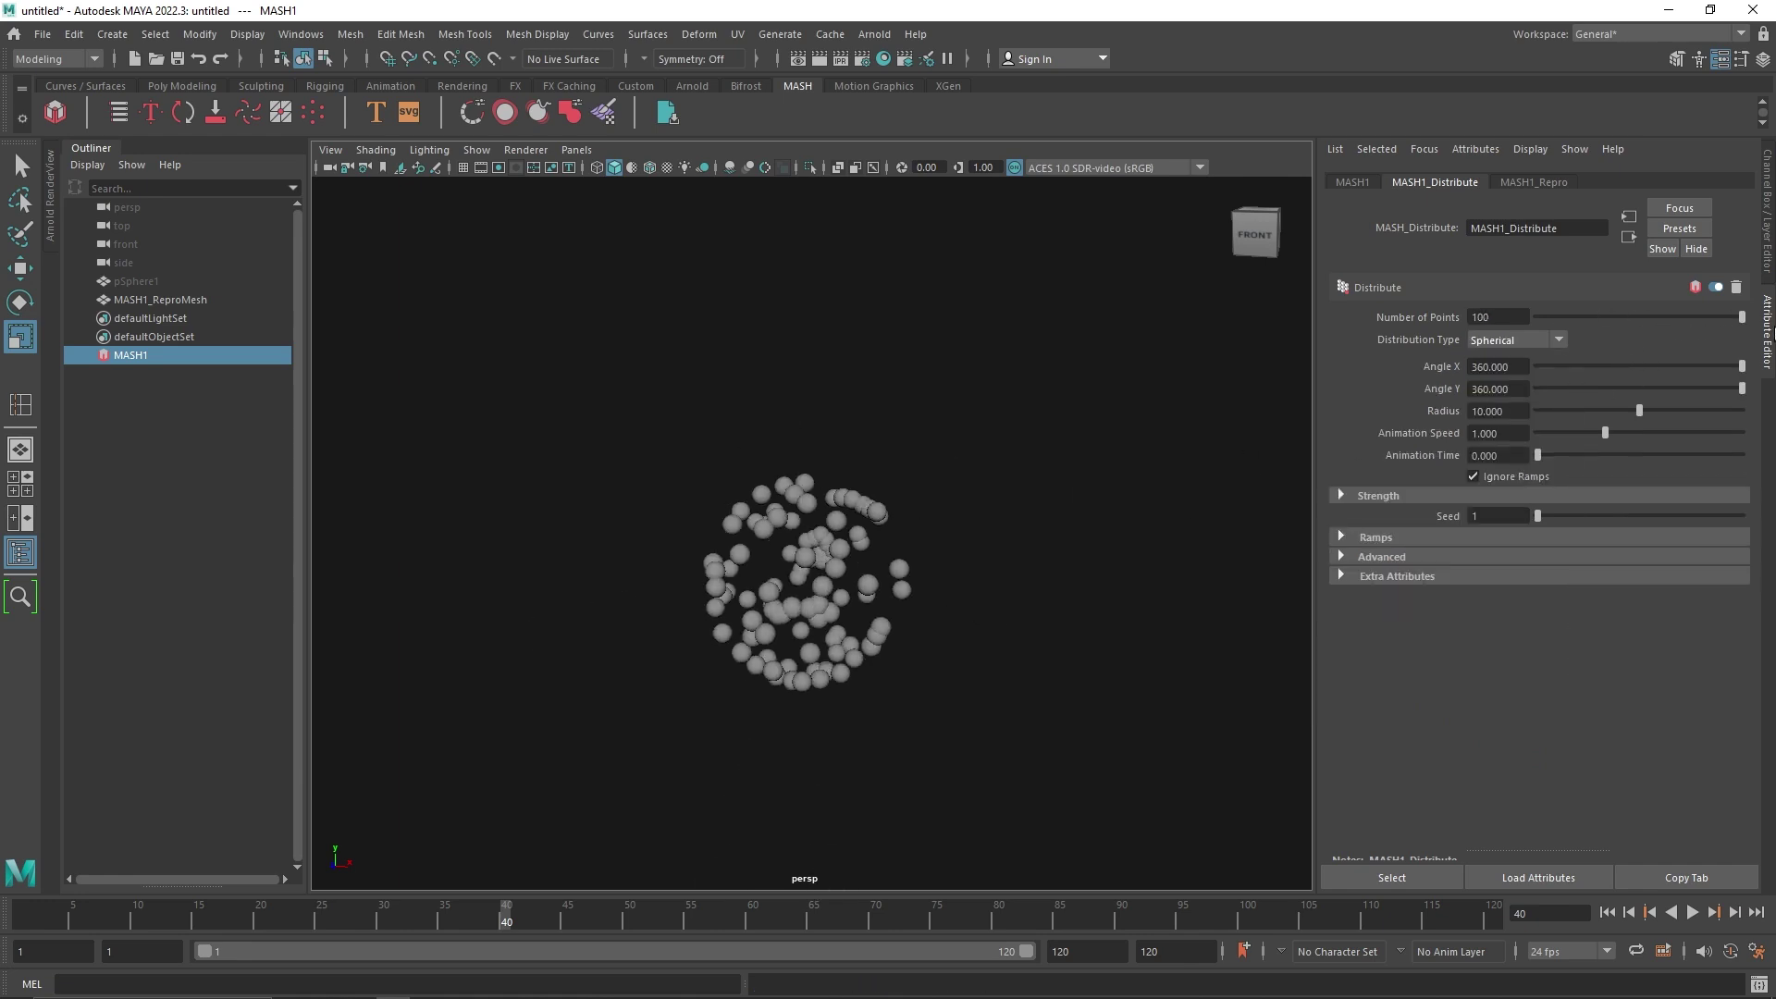
# - Set the MASH1_Distribute node's Distribution Type to Grid
pyautogui.click(1514, 341)
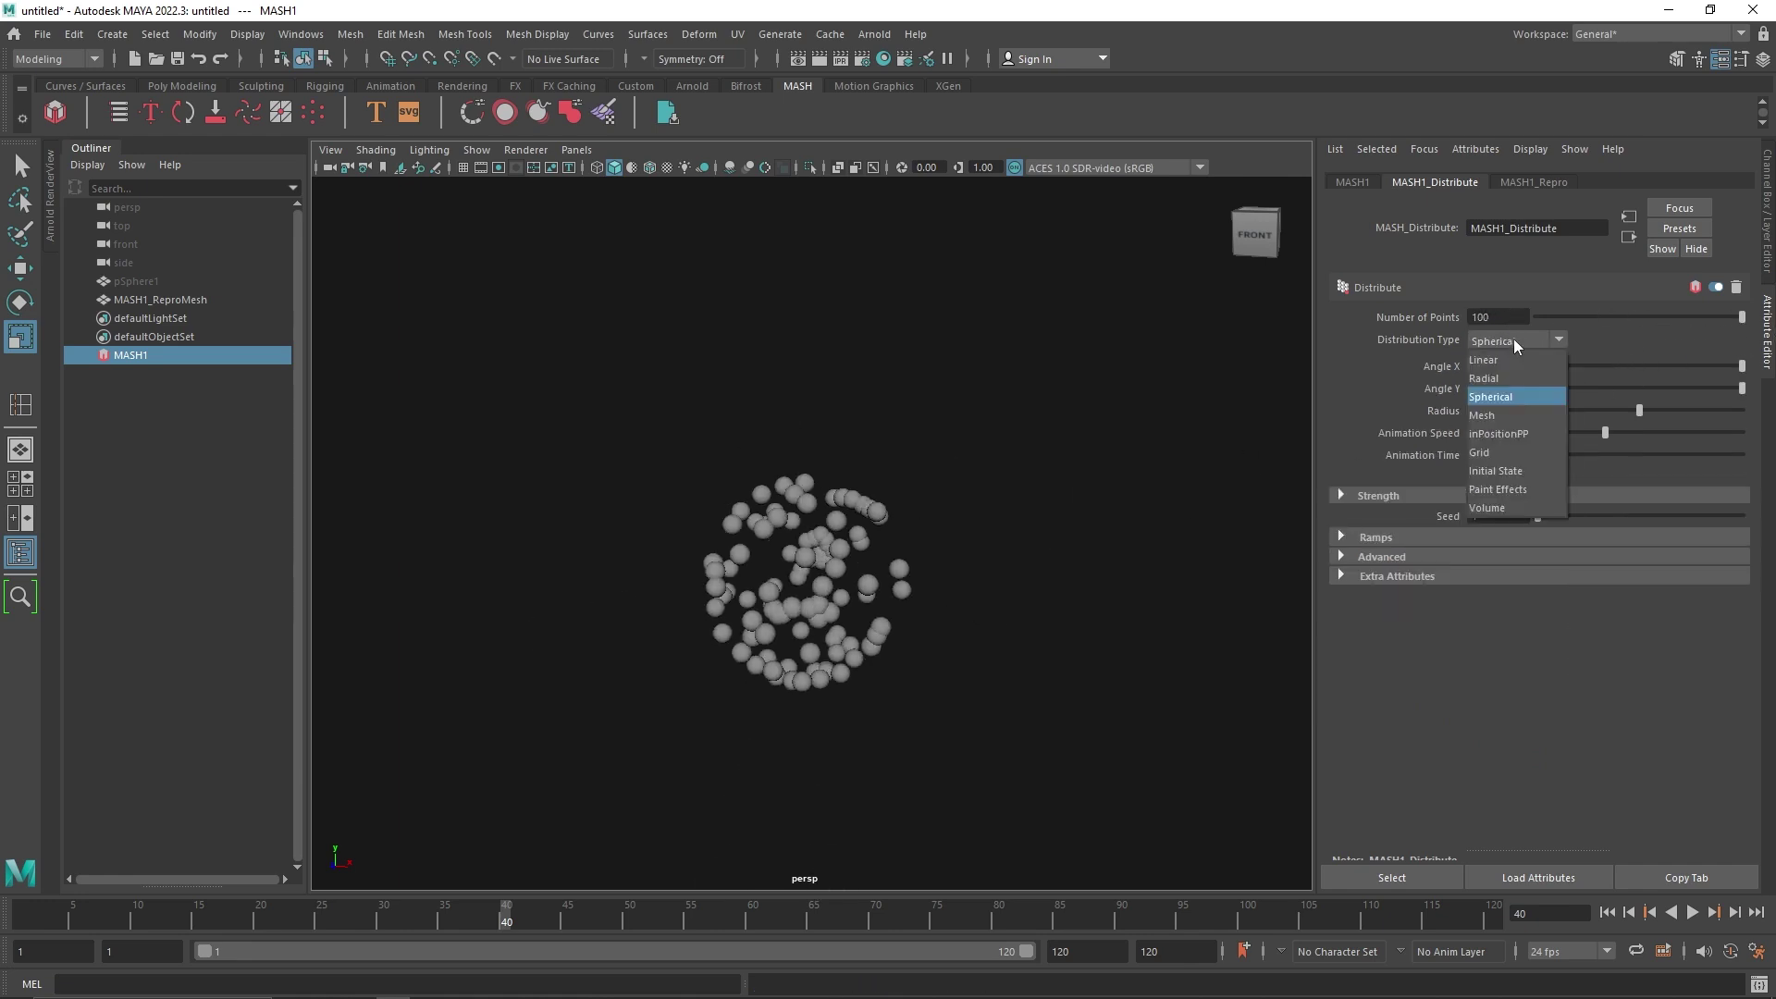
pyautogui.click(1506, 453)
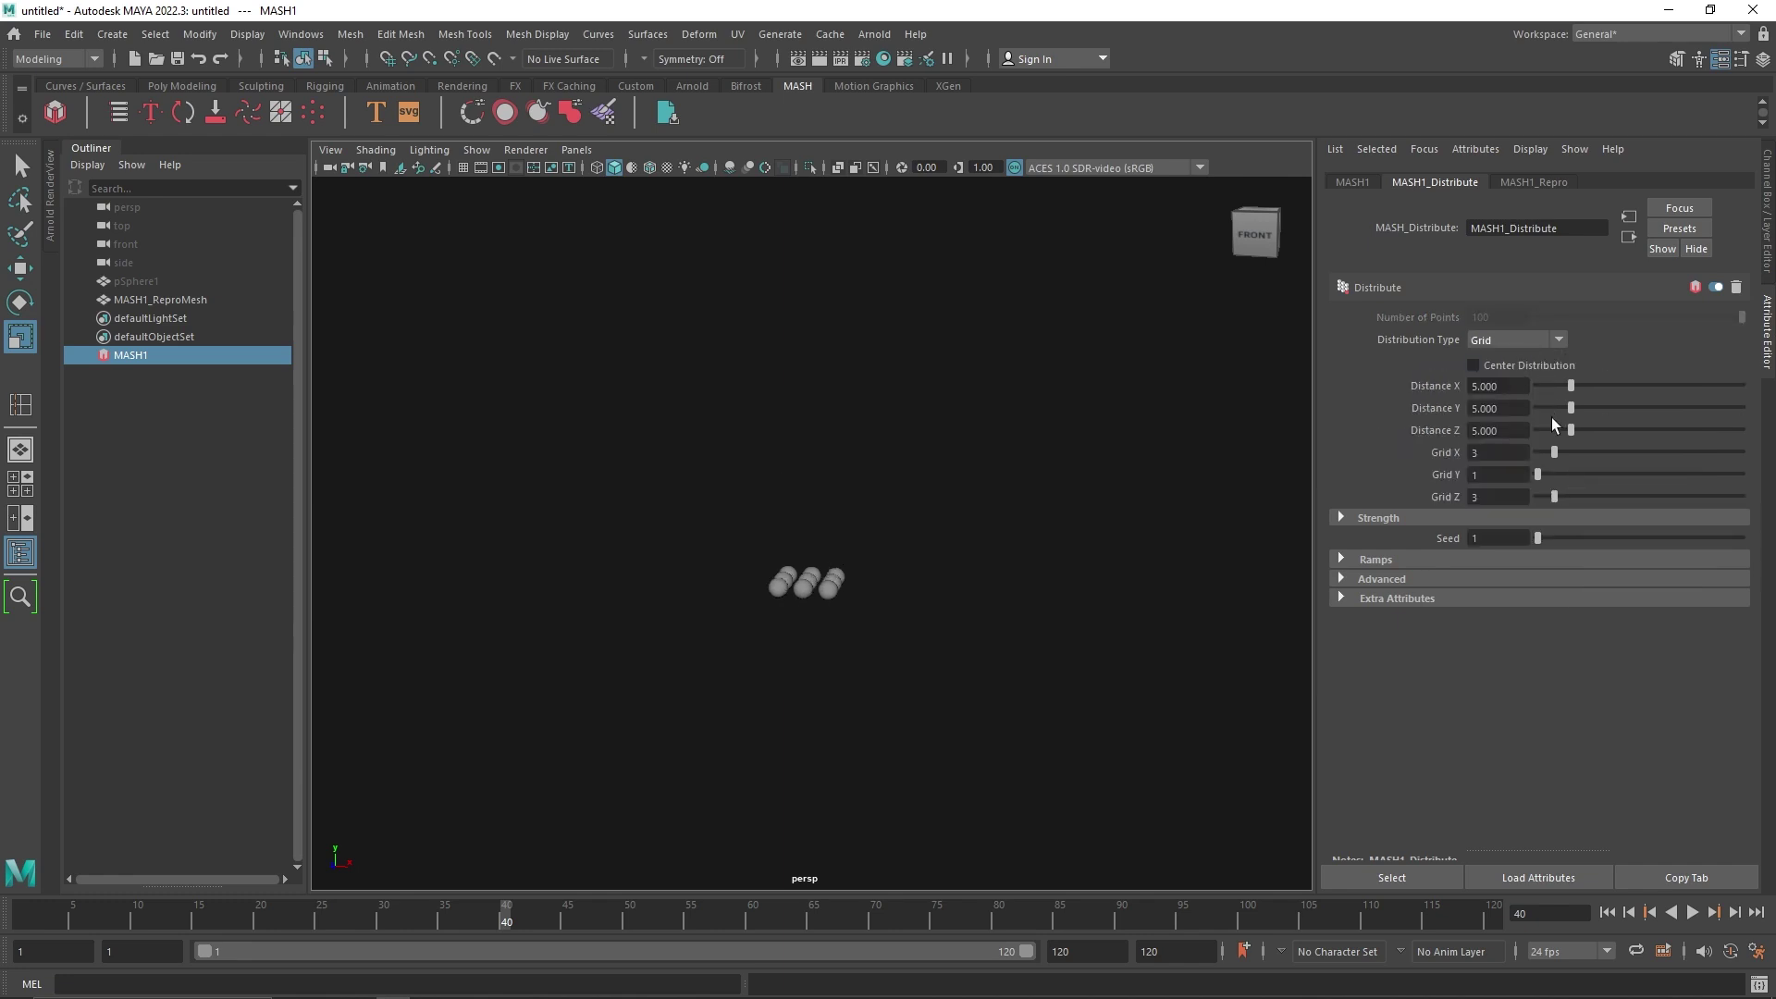
# - Try a 10 by 10 by 10 point grid on the MASH1_Distribute node
pyautogui.moveTo(1561, 475); pyautogui.dragTo(1597, 476)
pyautogui.click(1601, 452)
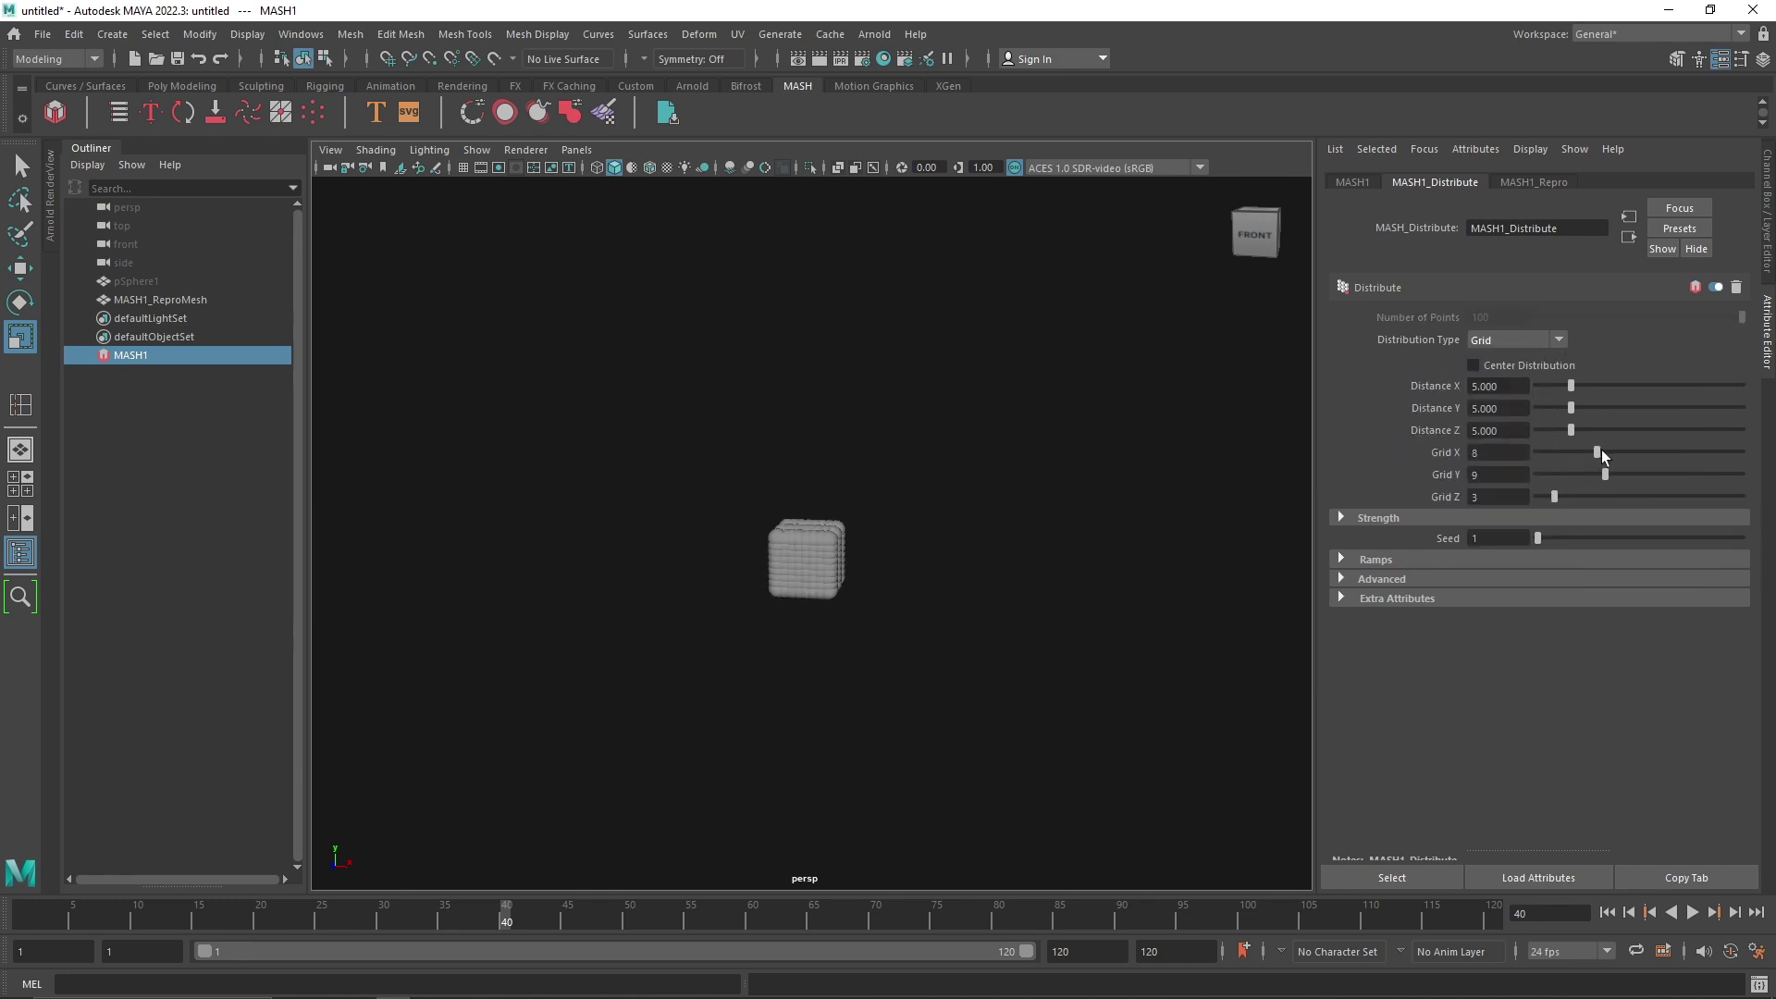
pyautogui.click(1606, 474)
pyautogui.click(1614, 452)
pyautogui.click(1611, 495)
# - Set Grid X, Y and Z to 6 and collapse the grid to small distances, with Distance Y about 0.274 and Distance Z about 0.548
pyautogui.moveTo(1569, 430); pyautogui.dragTo(1521, 390)
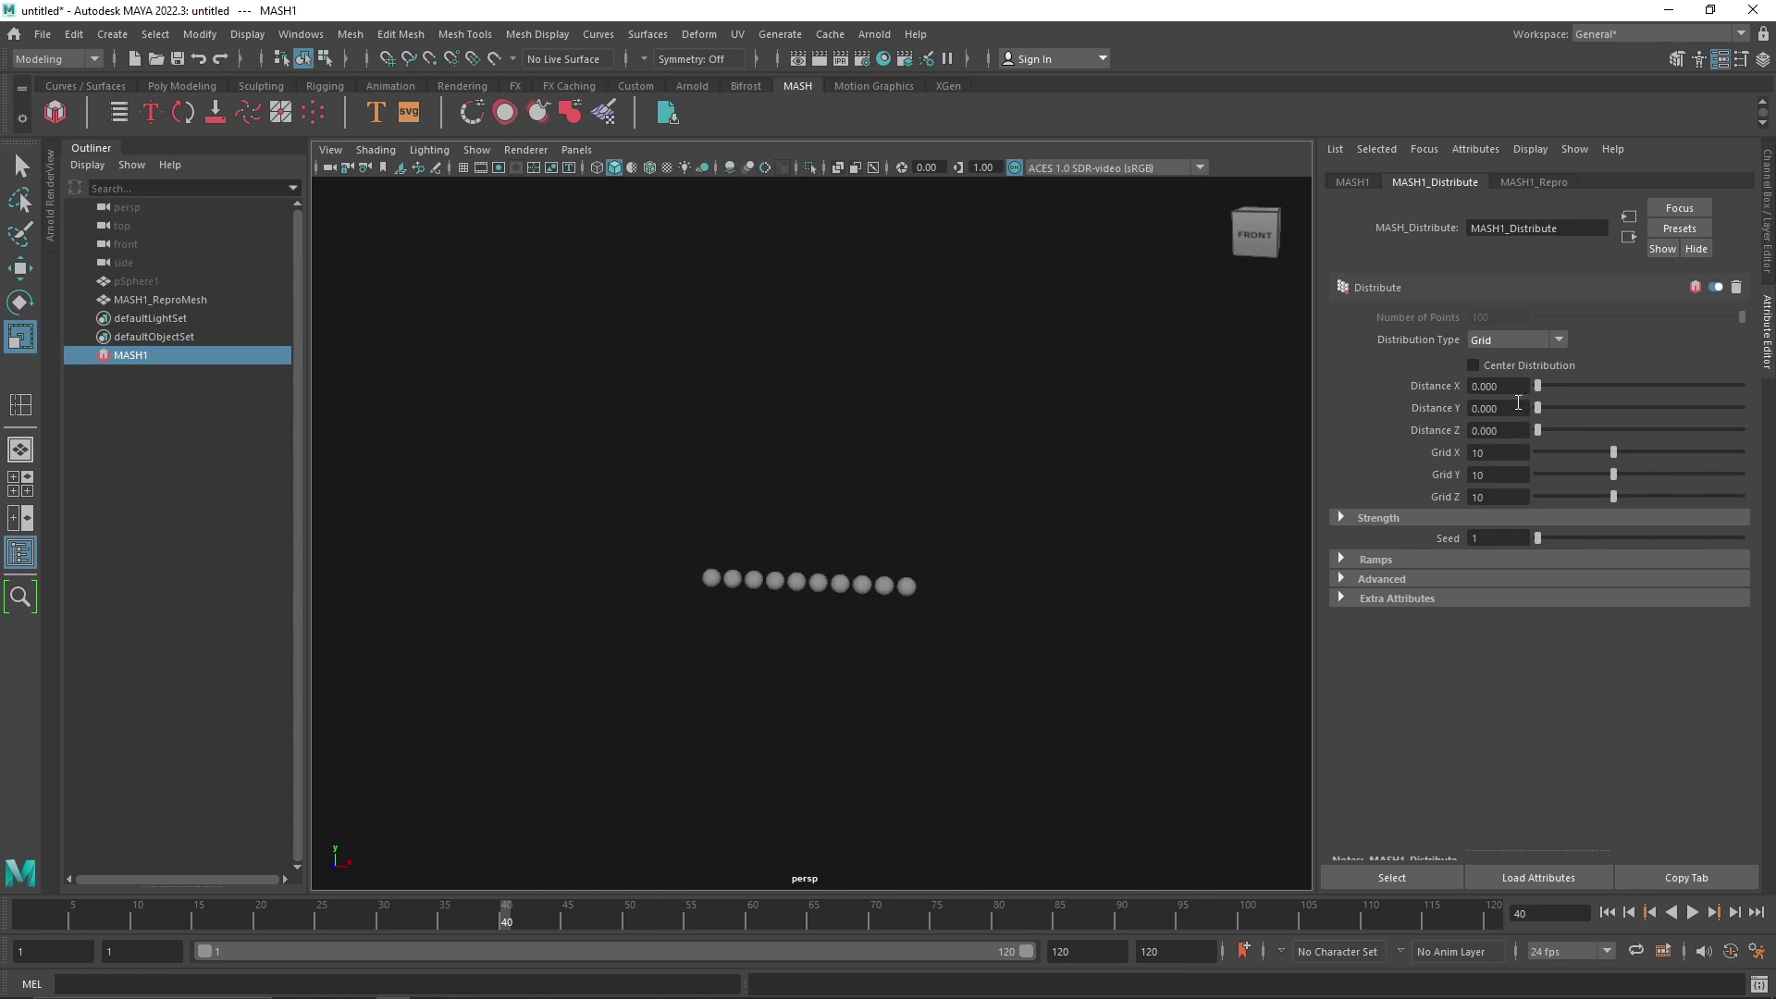
pyautogui.write('6')
pyautogui.press('Tab')
pyautogui.write('6')
pyautogui.press('Tab')
pyautogui.write('6')
pyautogui.click(1506, 473)
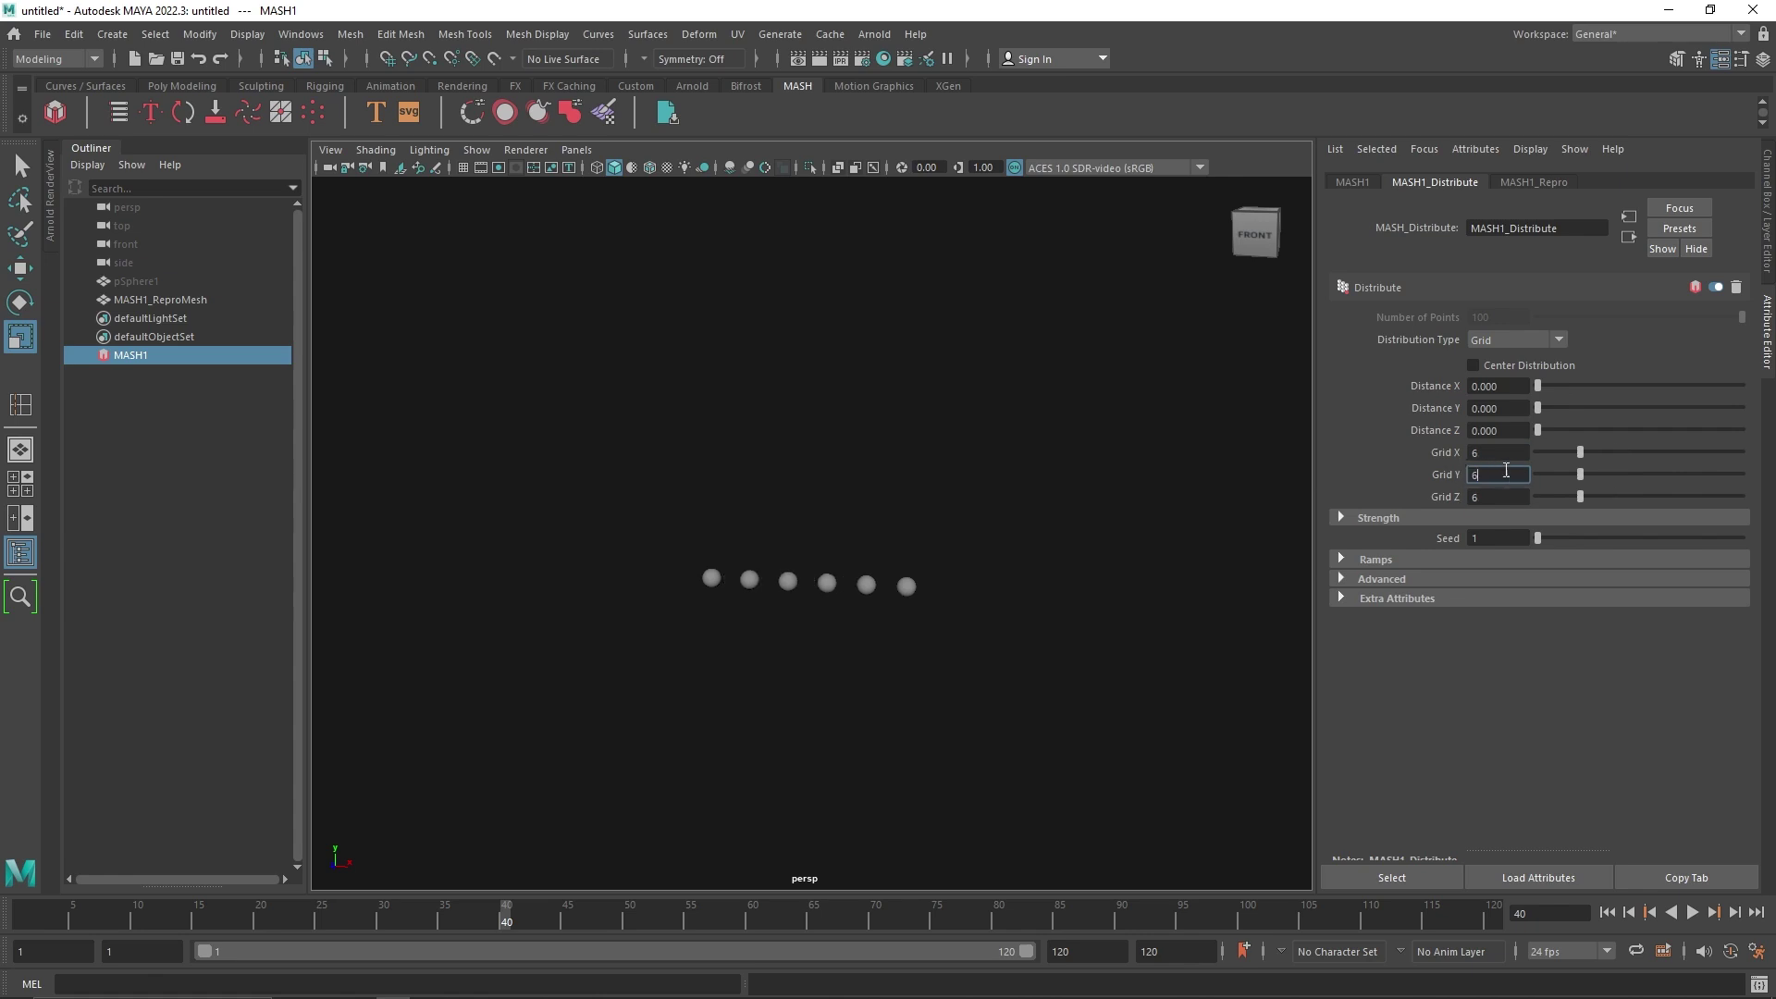
pyautogui.moveTo(1539, 430); pyautogui.dragTo(1541, 413)
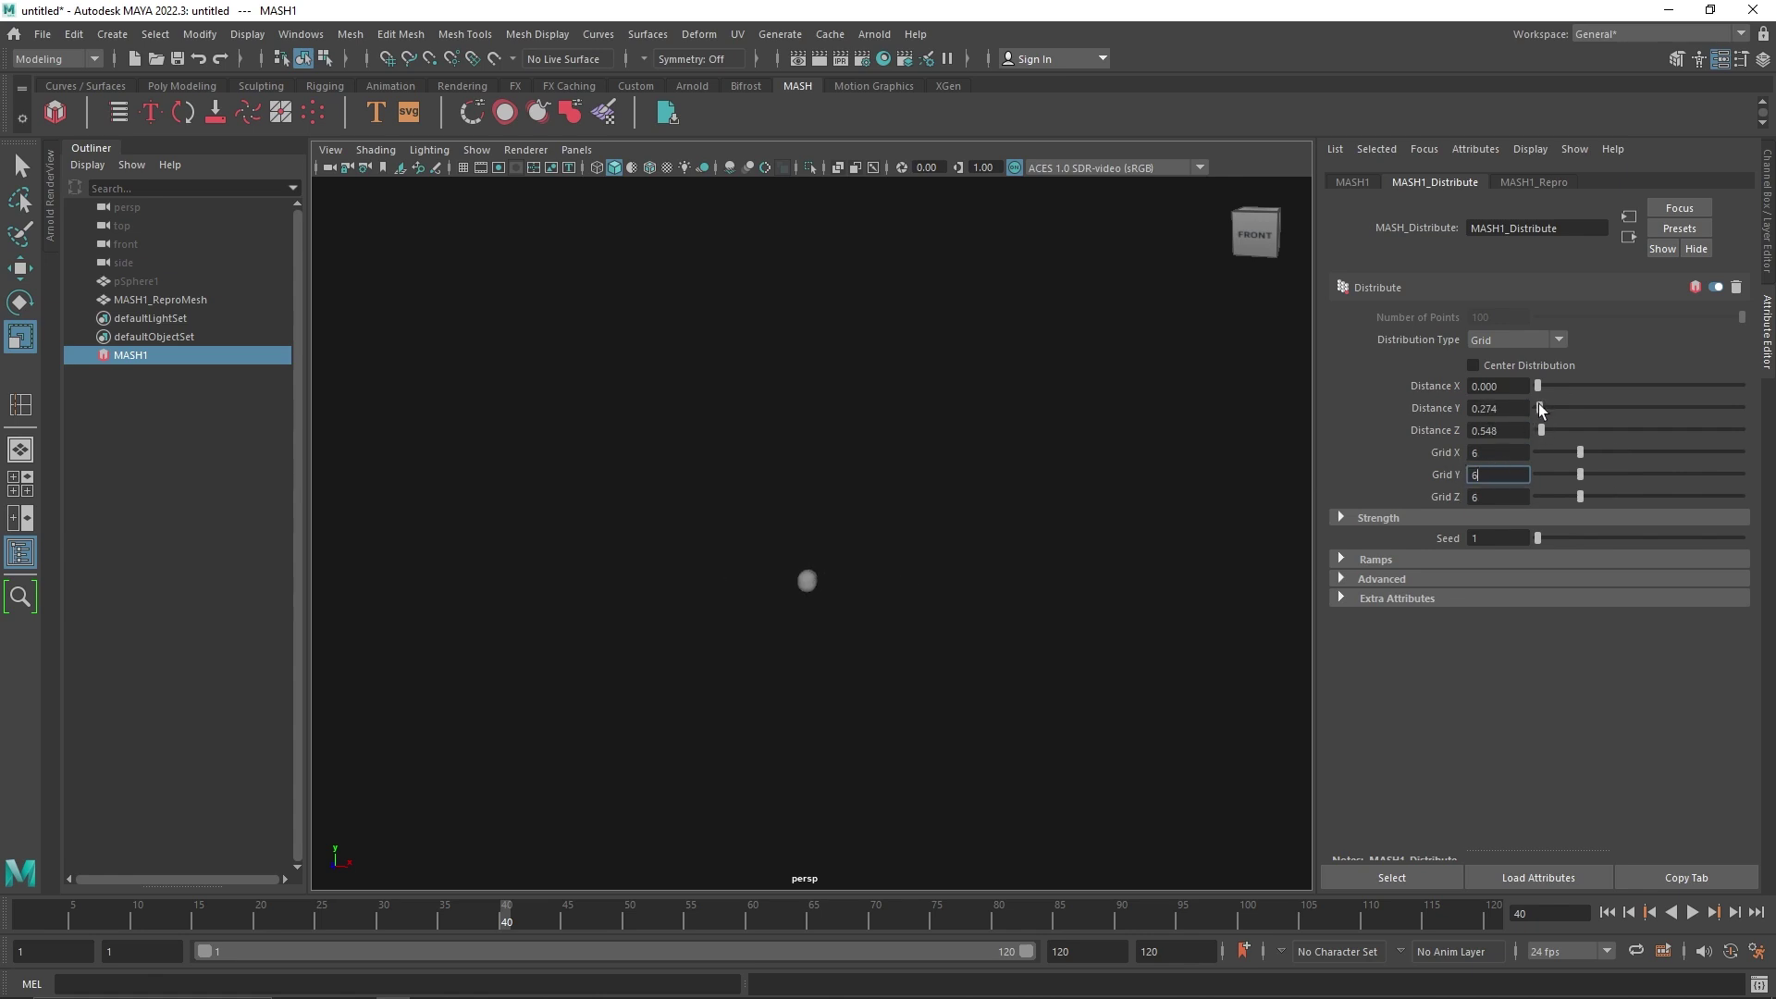
pyautogui.scroll(5, 809, 585)
pyautogui.moveTo(810, 586)
pyautogui.keyDown('alt'); pyautogui.mouseDown()
pyautogui.moveTo(813, 616)
pyautogui.moveTo(831, 596)
pyautogui.mouseUp(); pyautogui.keyUp('alt')
# - Add a Random node to the MASH1 network and set its Position X, Y and Z to 10
pyautogui.click(1347, 177)
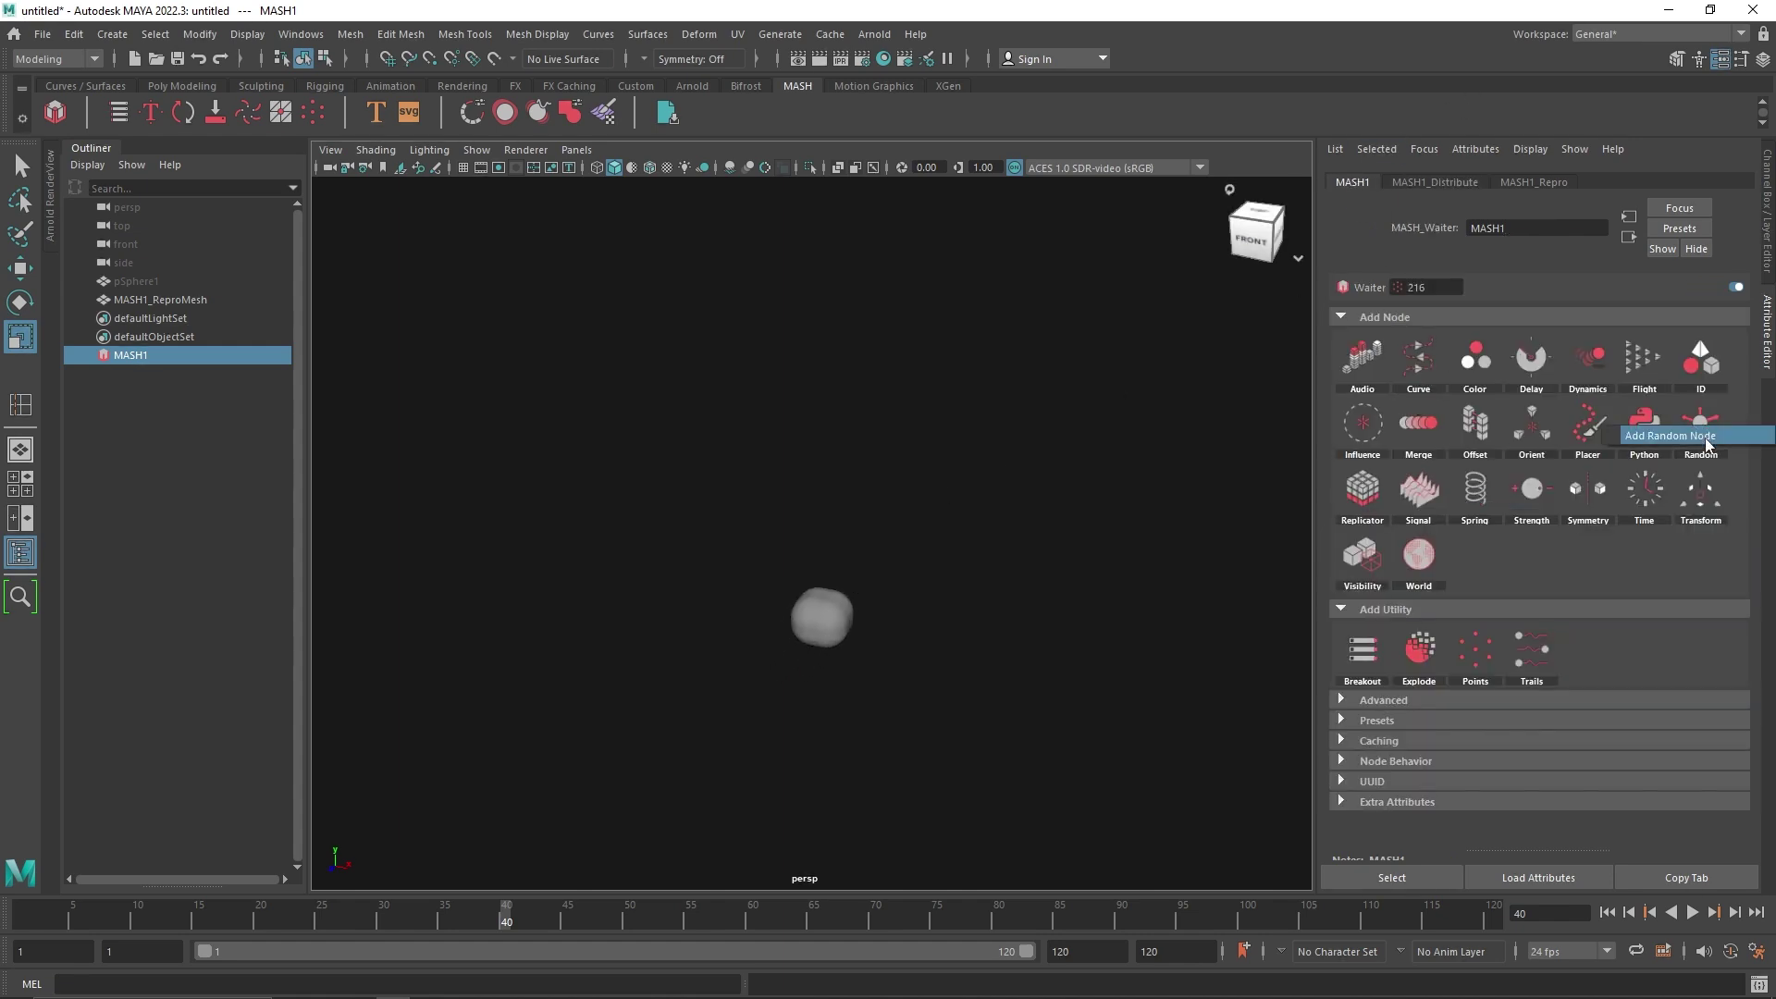
pyautogui.click(1700, 426)
pyautogui.moveTo(1559, 358); pyautogui.dragTo(1667, 338)
pyautogui.moveTo(1557, 318); pyautogui.dragTo(1758, 338)
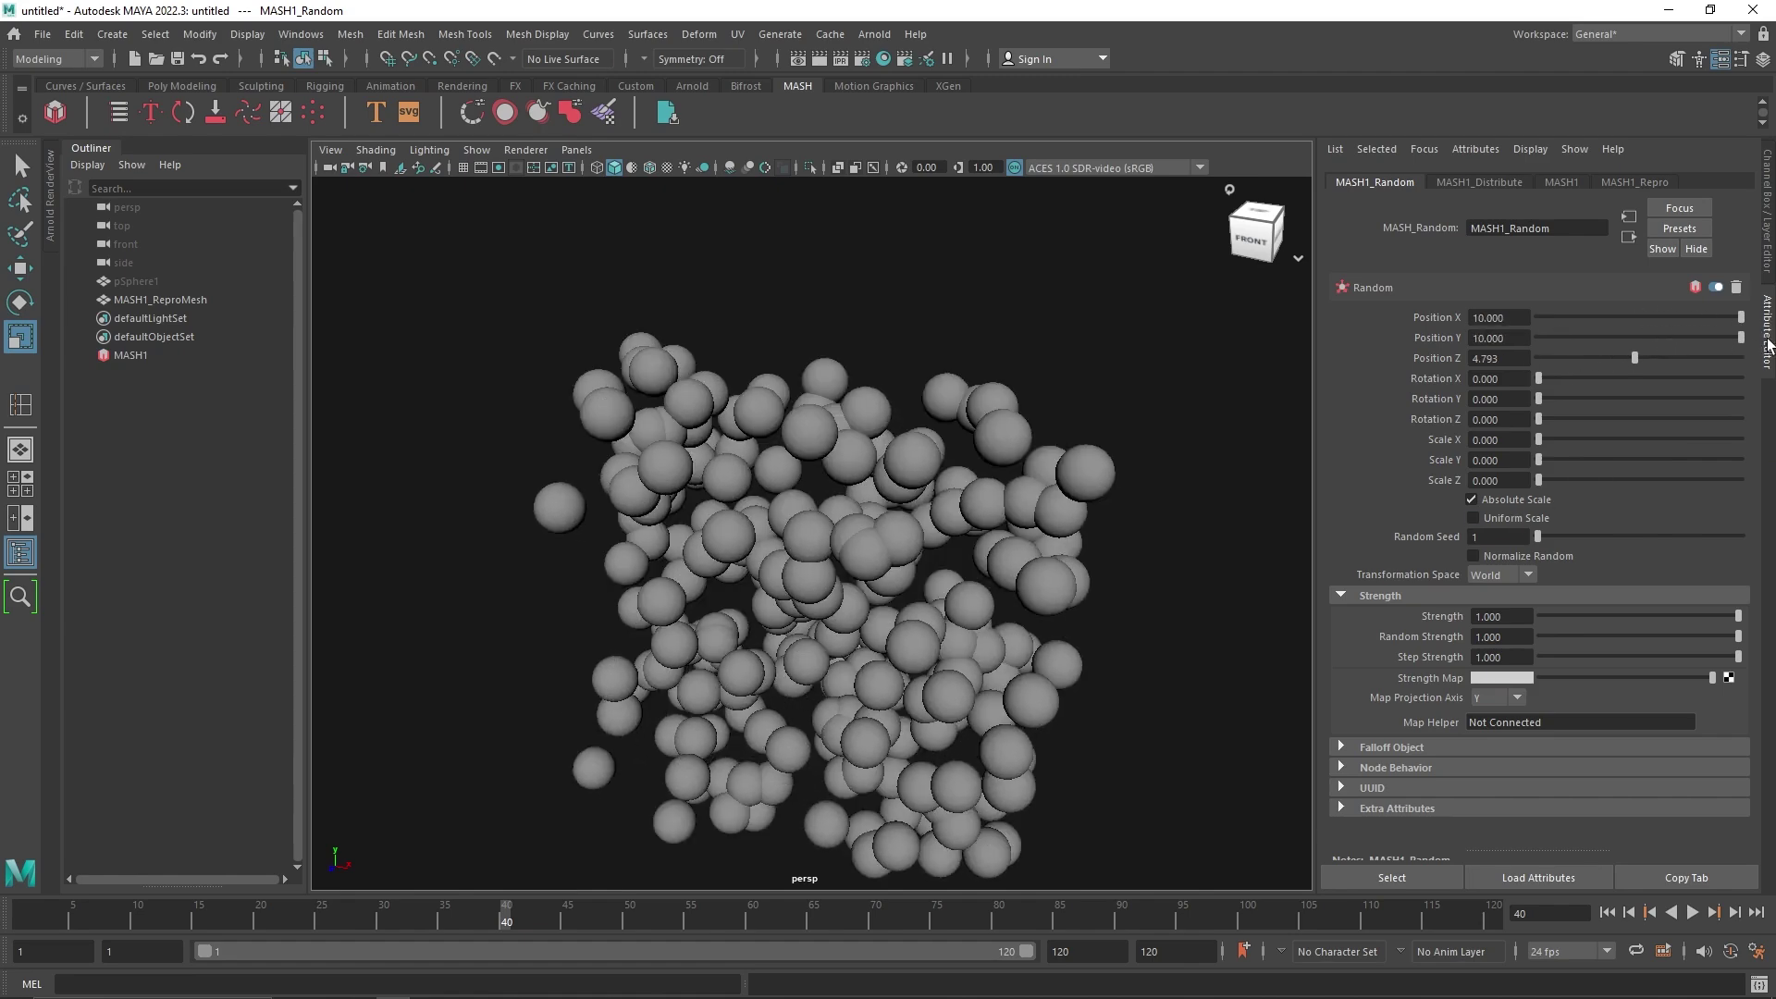
pyautogui.moveTo(1635, 358); pyautogui.dragTo(1757, 359)
# - Key the Random node's Position X, Y and Z on frame 1
pyautogui.keyDown('alt'); pyautogui.moveTo(838, 525); pyautogui.dragTo(1042, 555); pyautogui.keyUp('alt')
pyautogui.click(1606, 913)
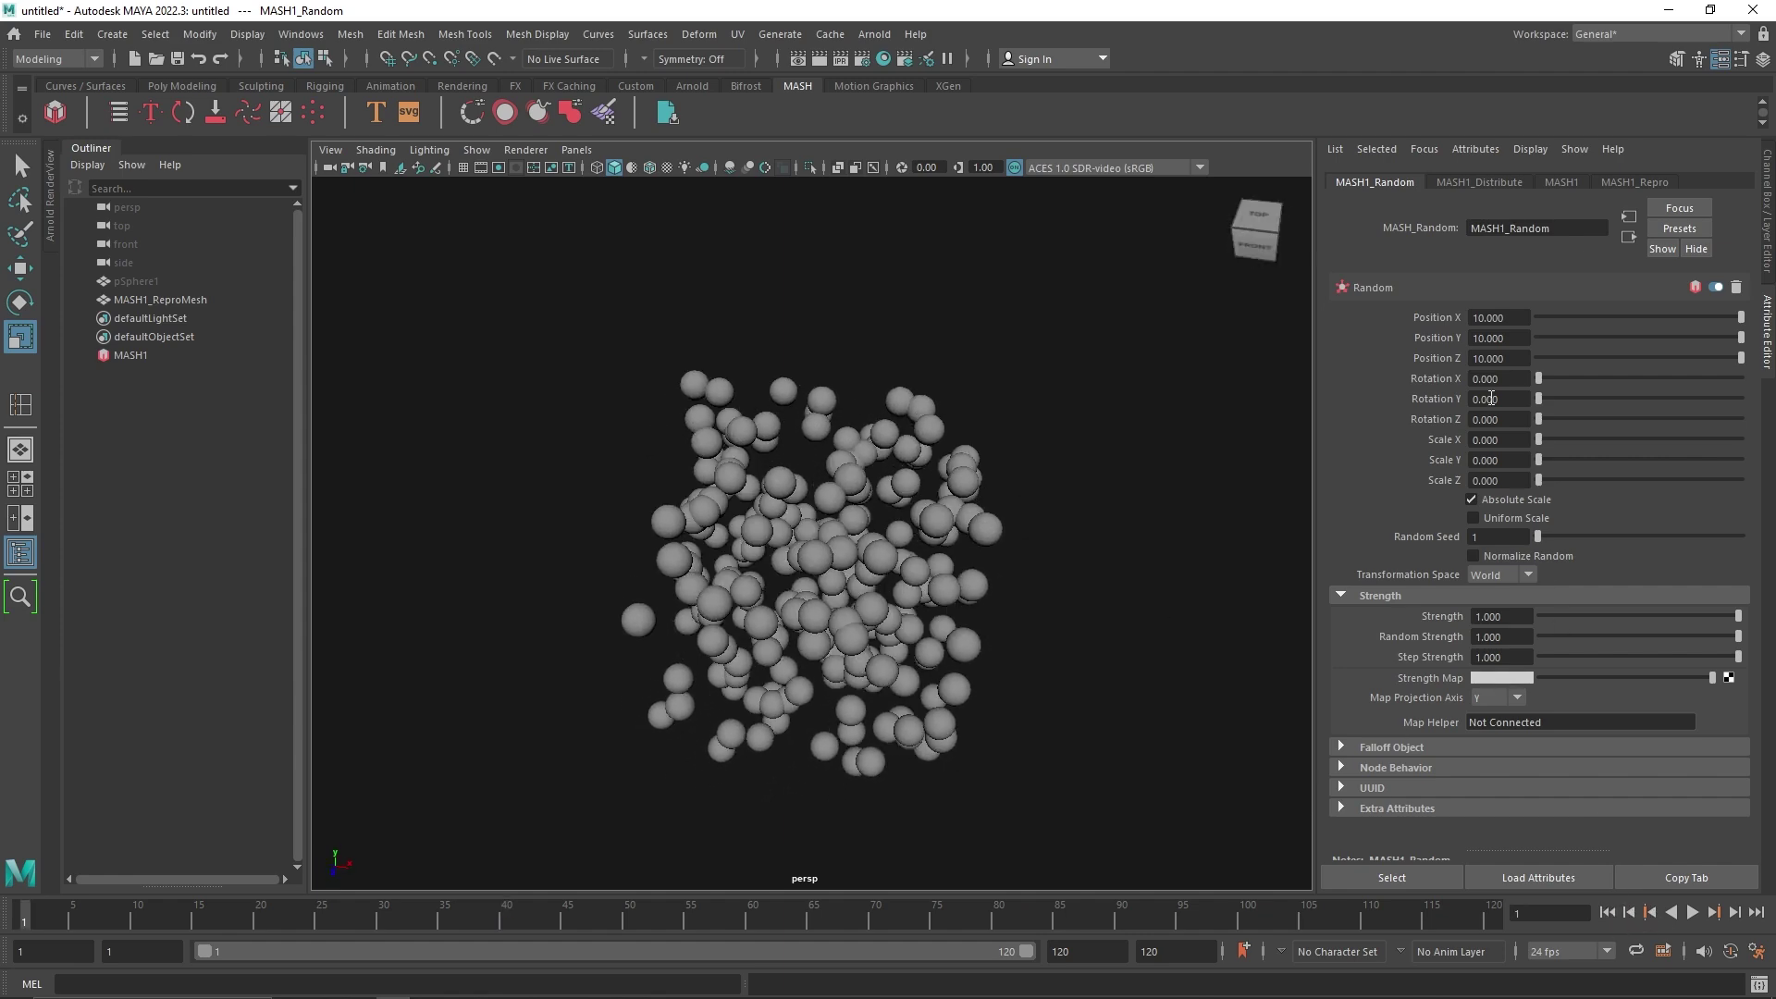
pyautogui.rightClick(1443, 318)
pyautogui.click(1453, 342)
pyautogui.rightClick(1443, 334)
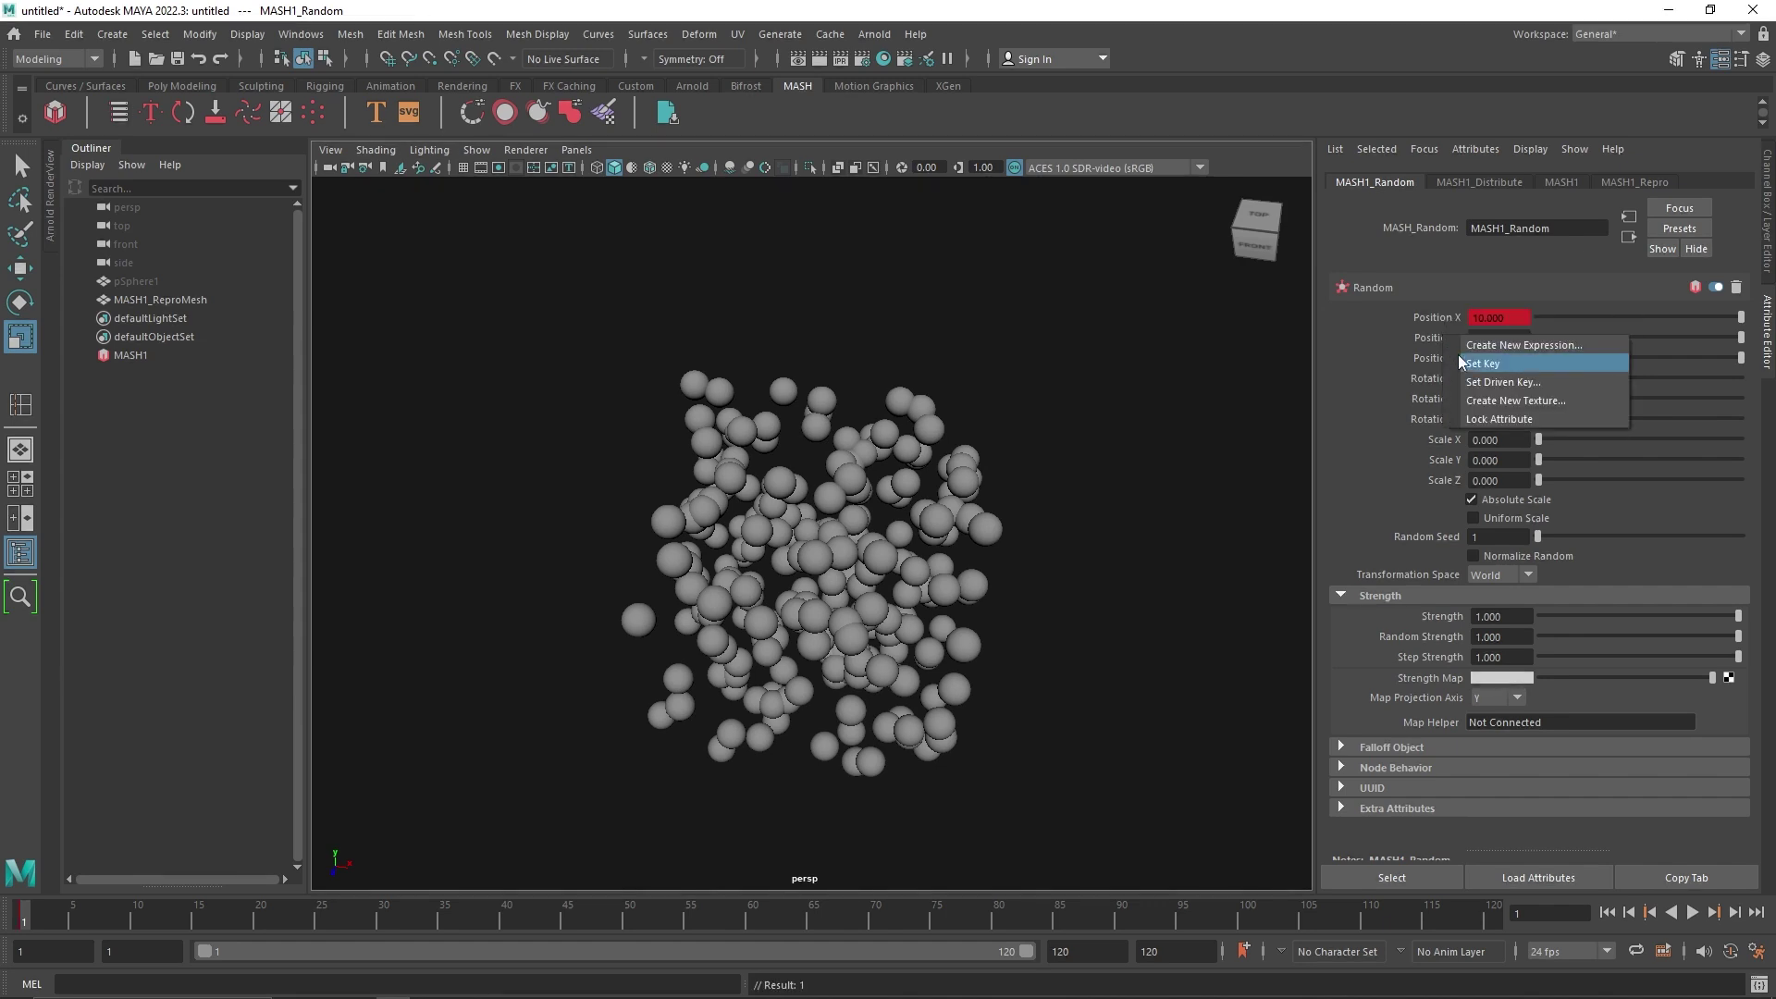
pyautogui.click(1461, 363)
pyautogui.rightClick(1451, 359)
pyautogui.click(1476, 384)
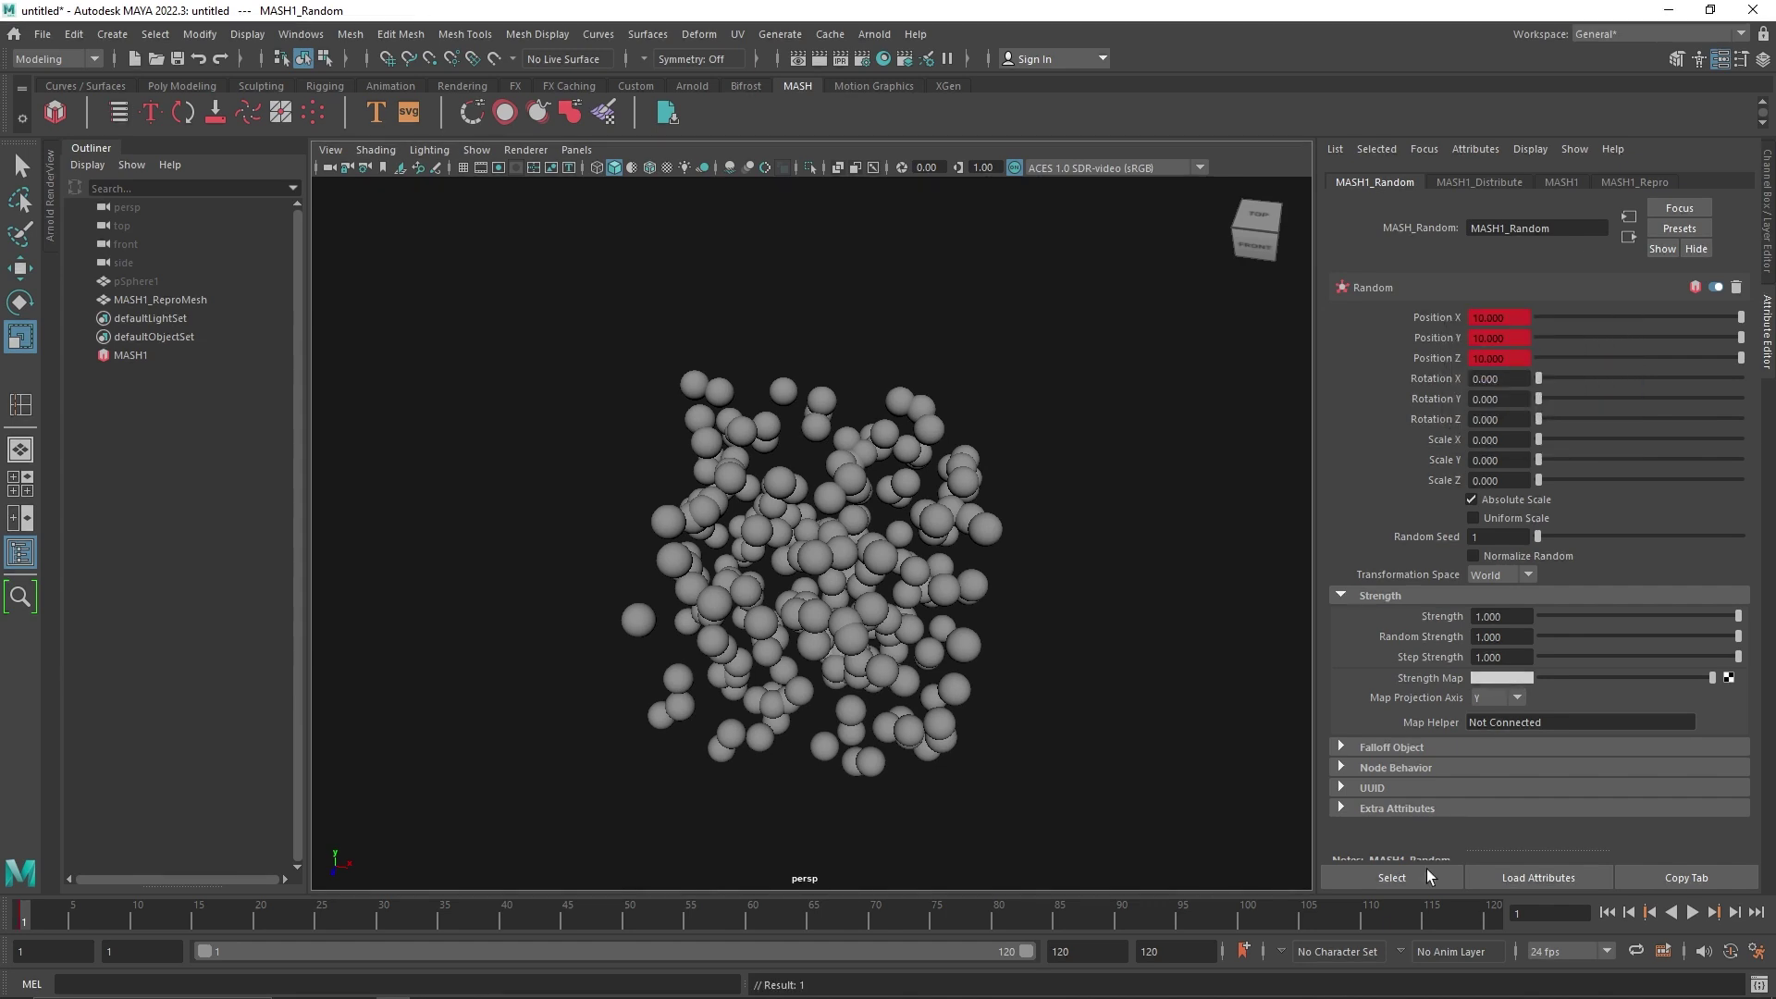
# - Copy the Random node's position keys from frame 1 and paste them on frame 120
pyautogui.click(1480, 916)
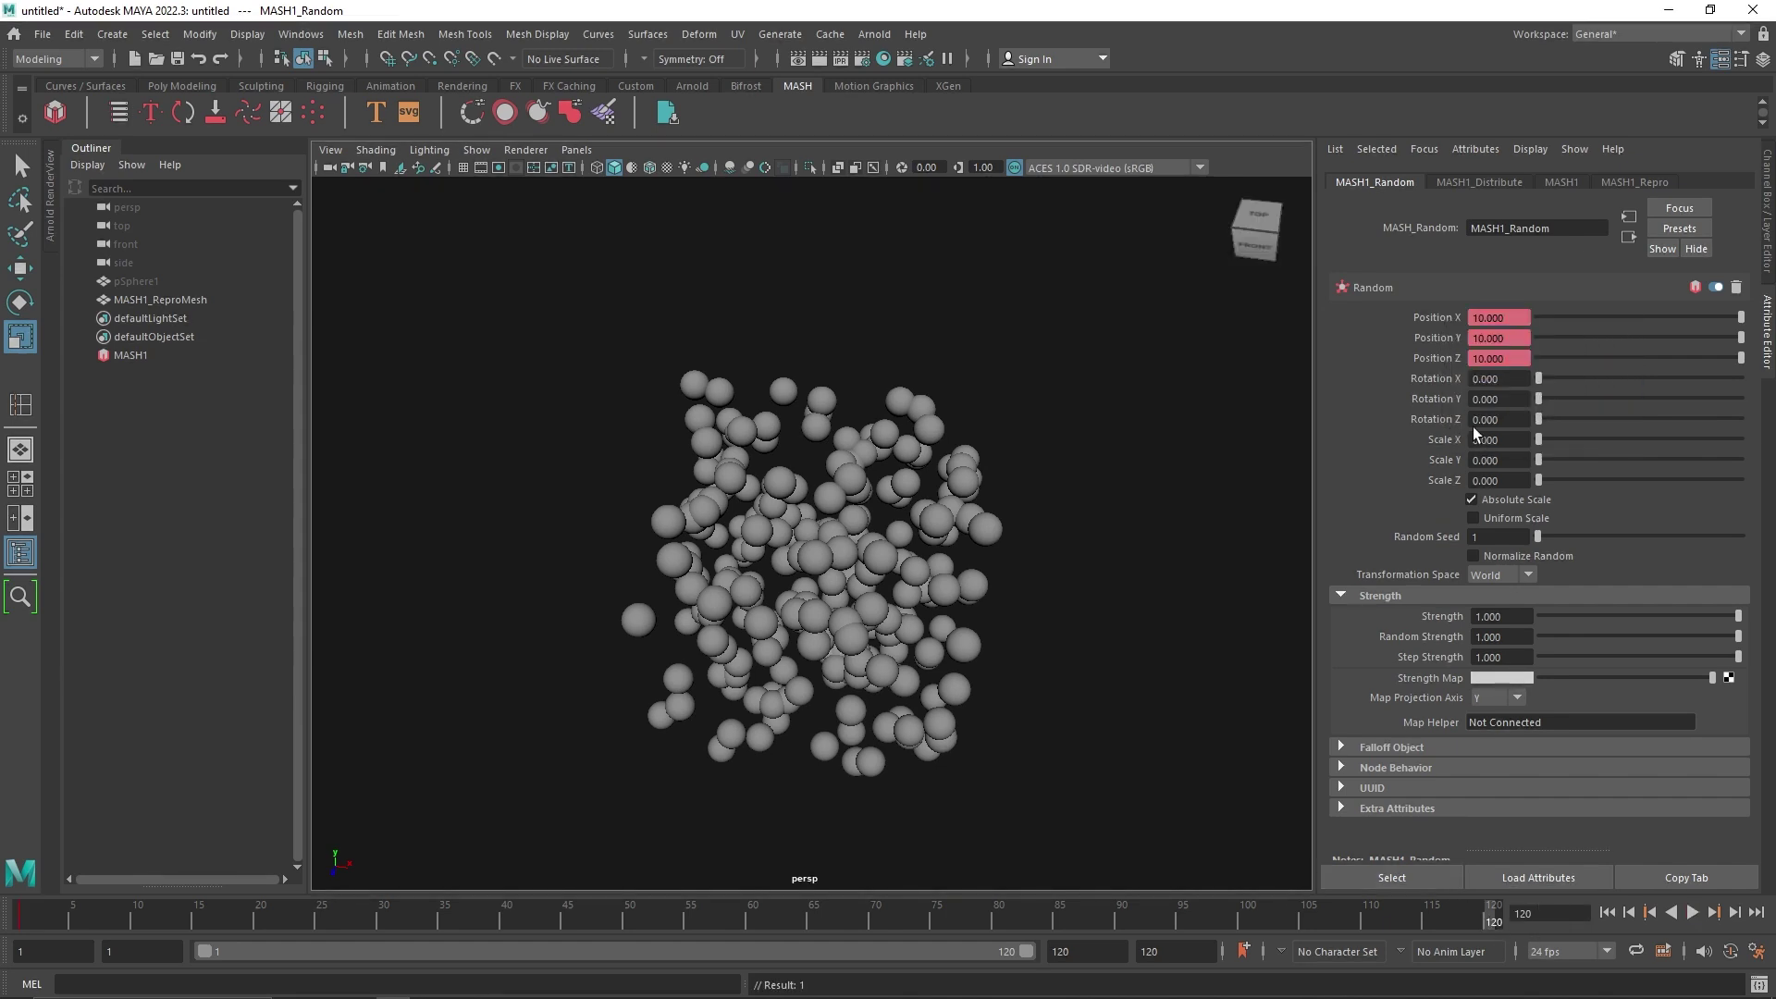
pyautogui.click(24, 914)
pyautogui.rightClick(24, 915)
pyautogui.click(103, 601)
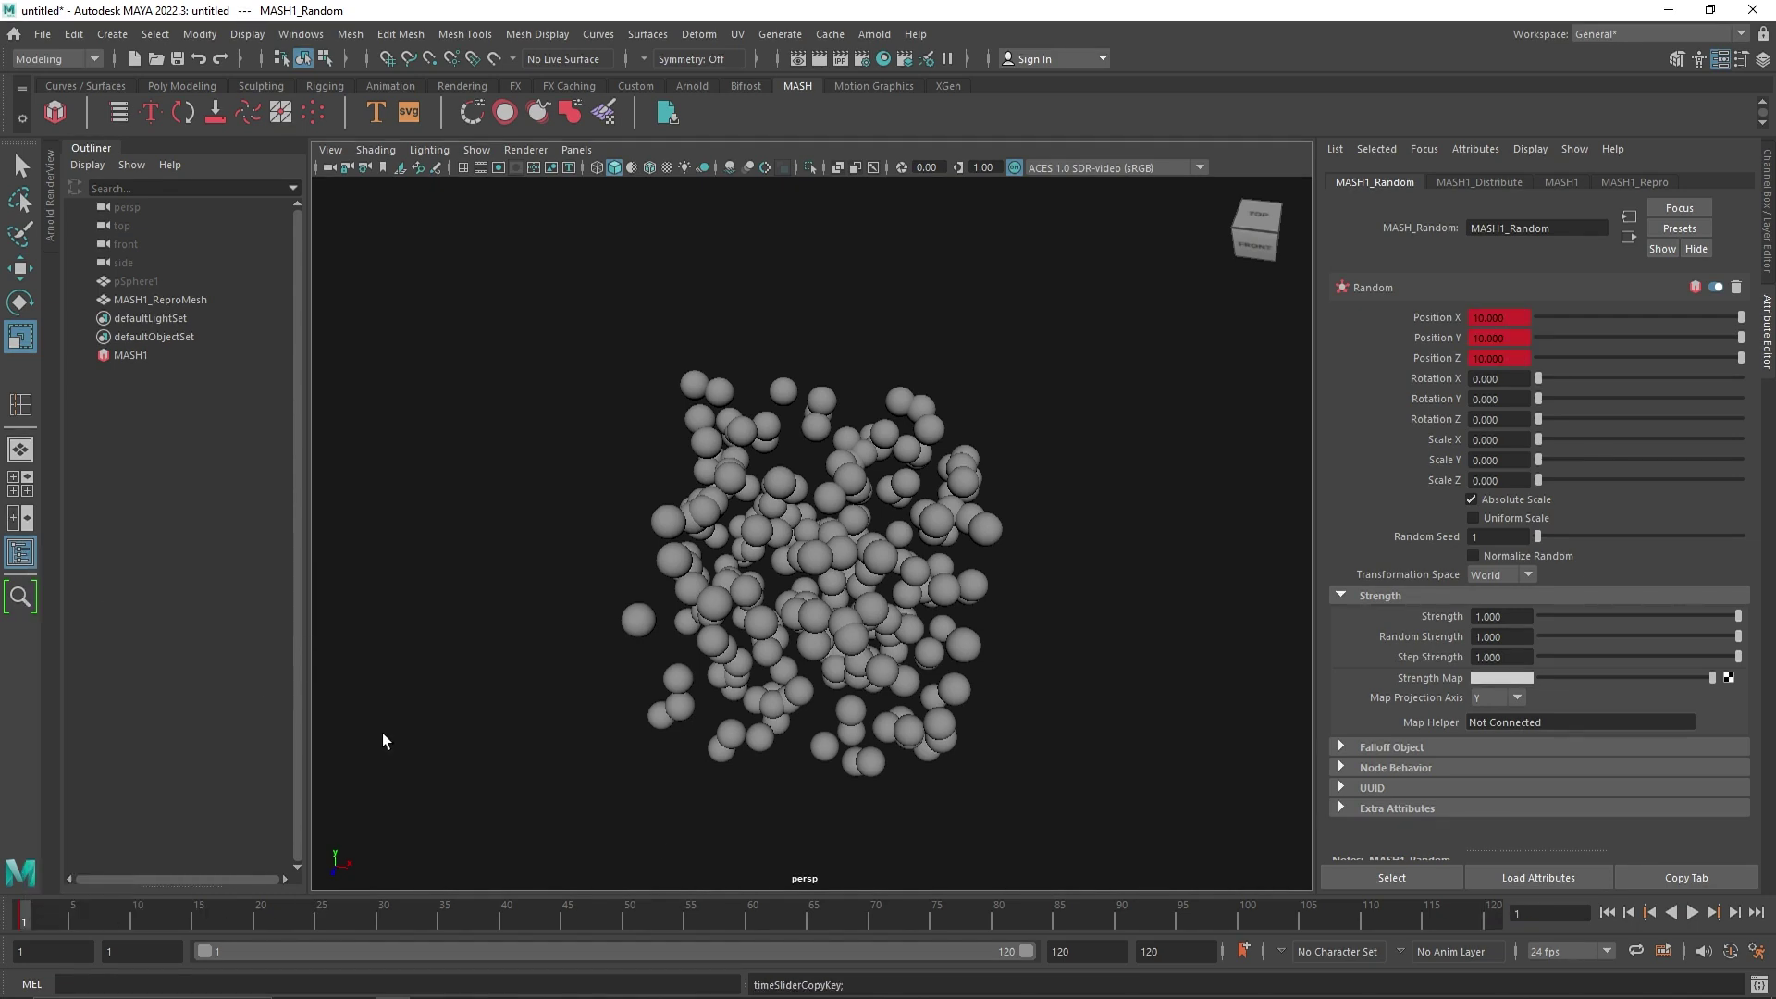
pyautogui.click(1499, 914)
pyautogui.rightClick(1494, 907)
pyautogui.moveTo(1549, 596)
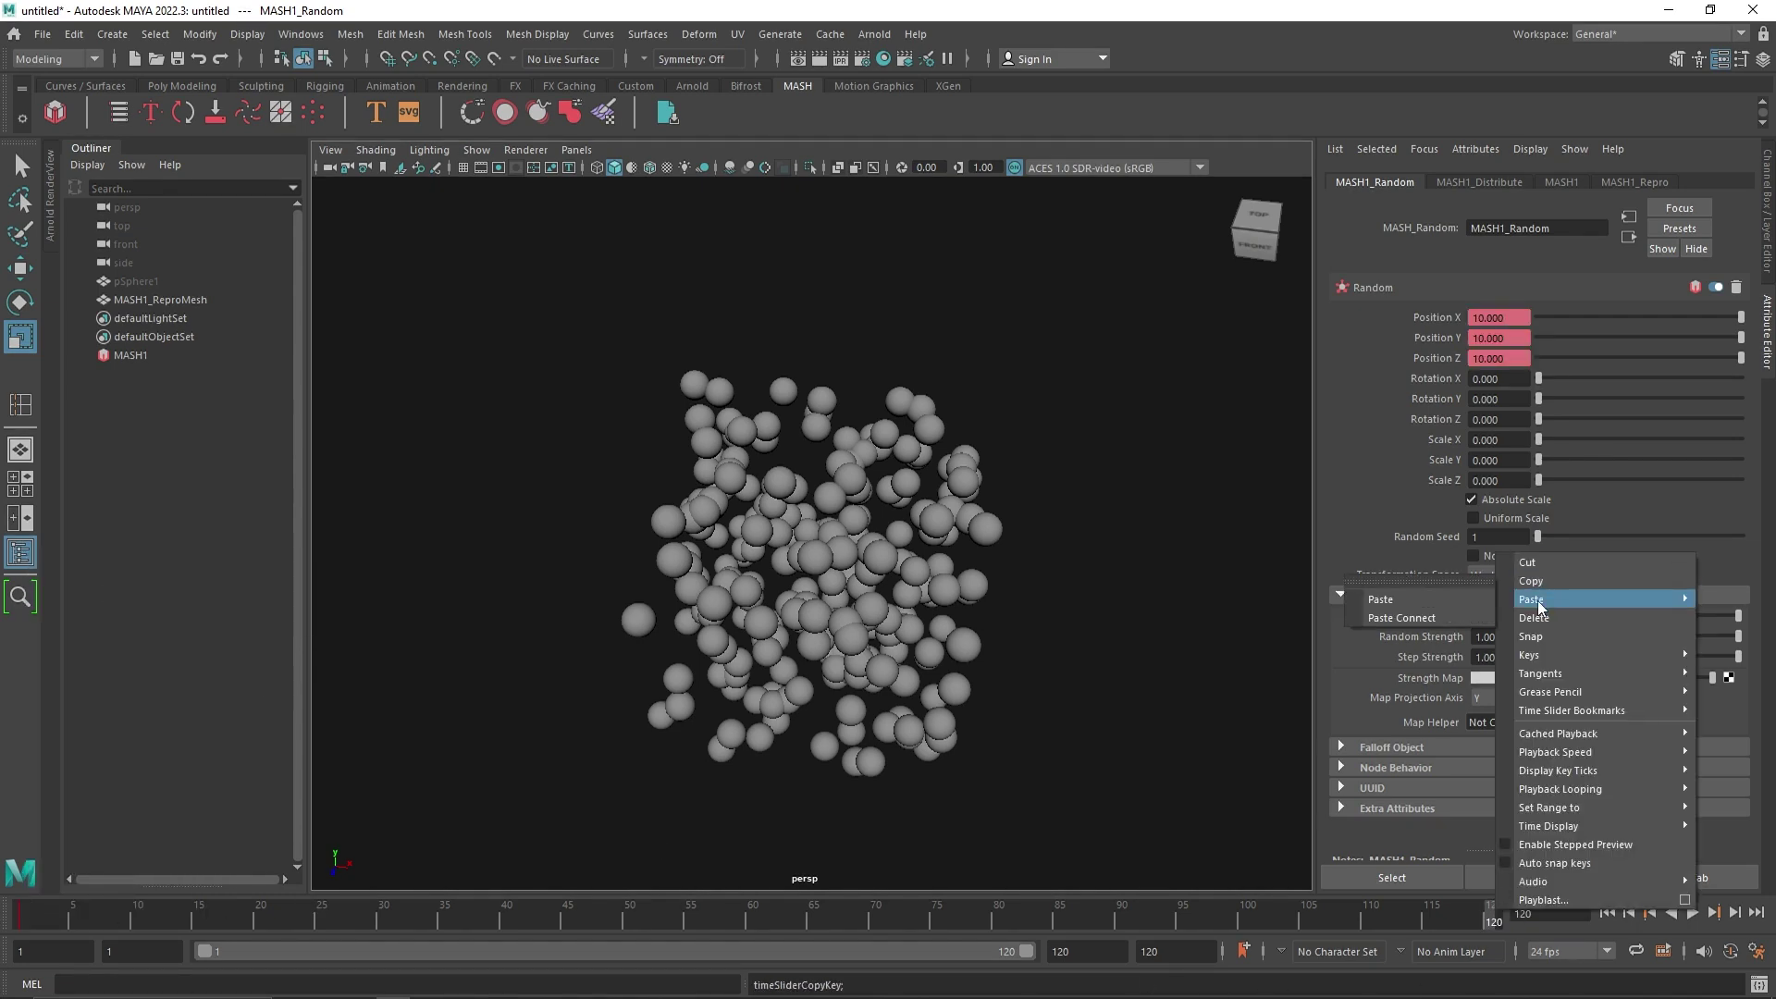
pyautogui.click(1421, 613)
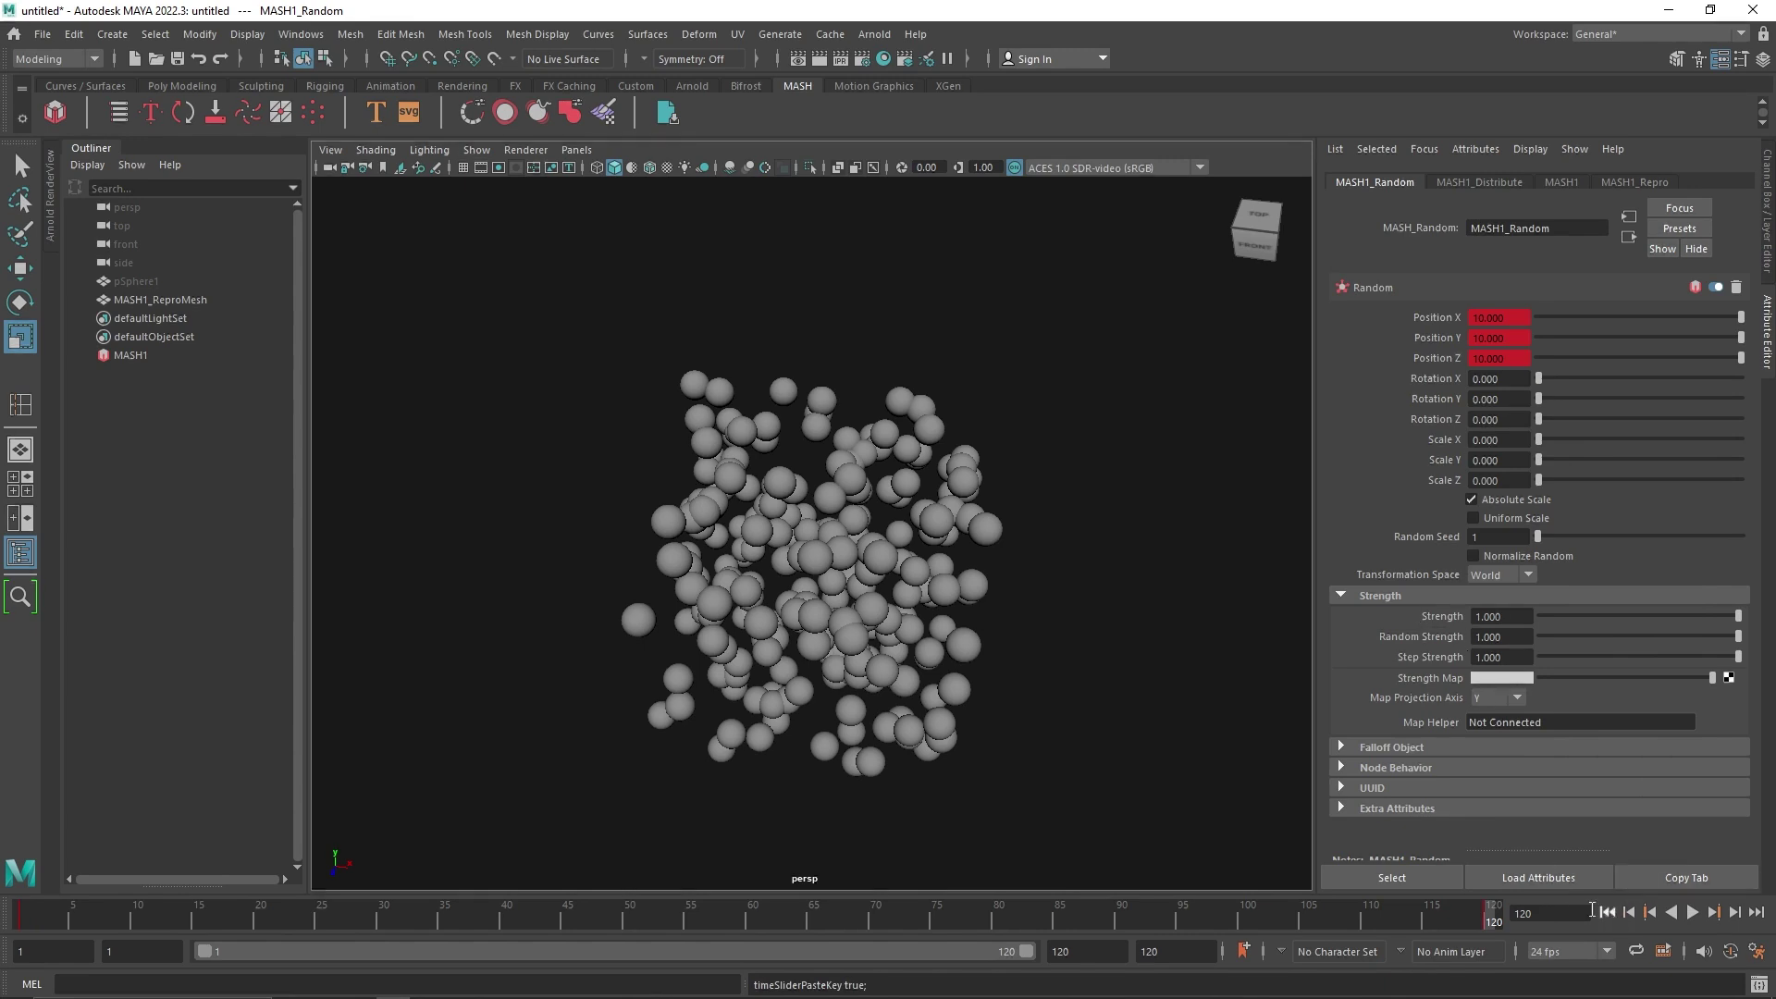
pyautogui.rightClick(1492, 914)
pyautogui.moveTo(1544, 607)
pyautogui.click(1439, 612)
# - Set the Random node's Position X, Y and Z to 0 on frame 1, key them, and play the animation
pyautogui.click(1609, 912)
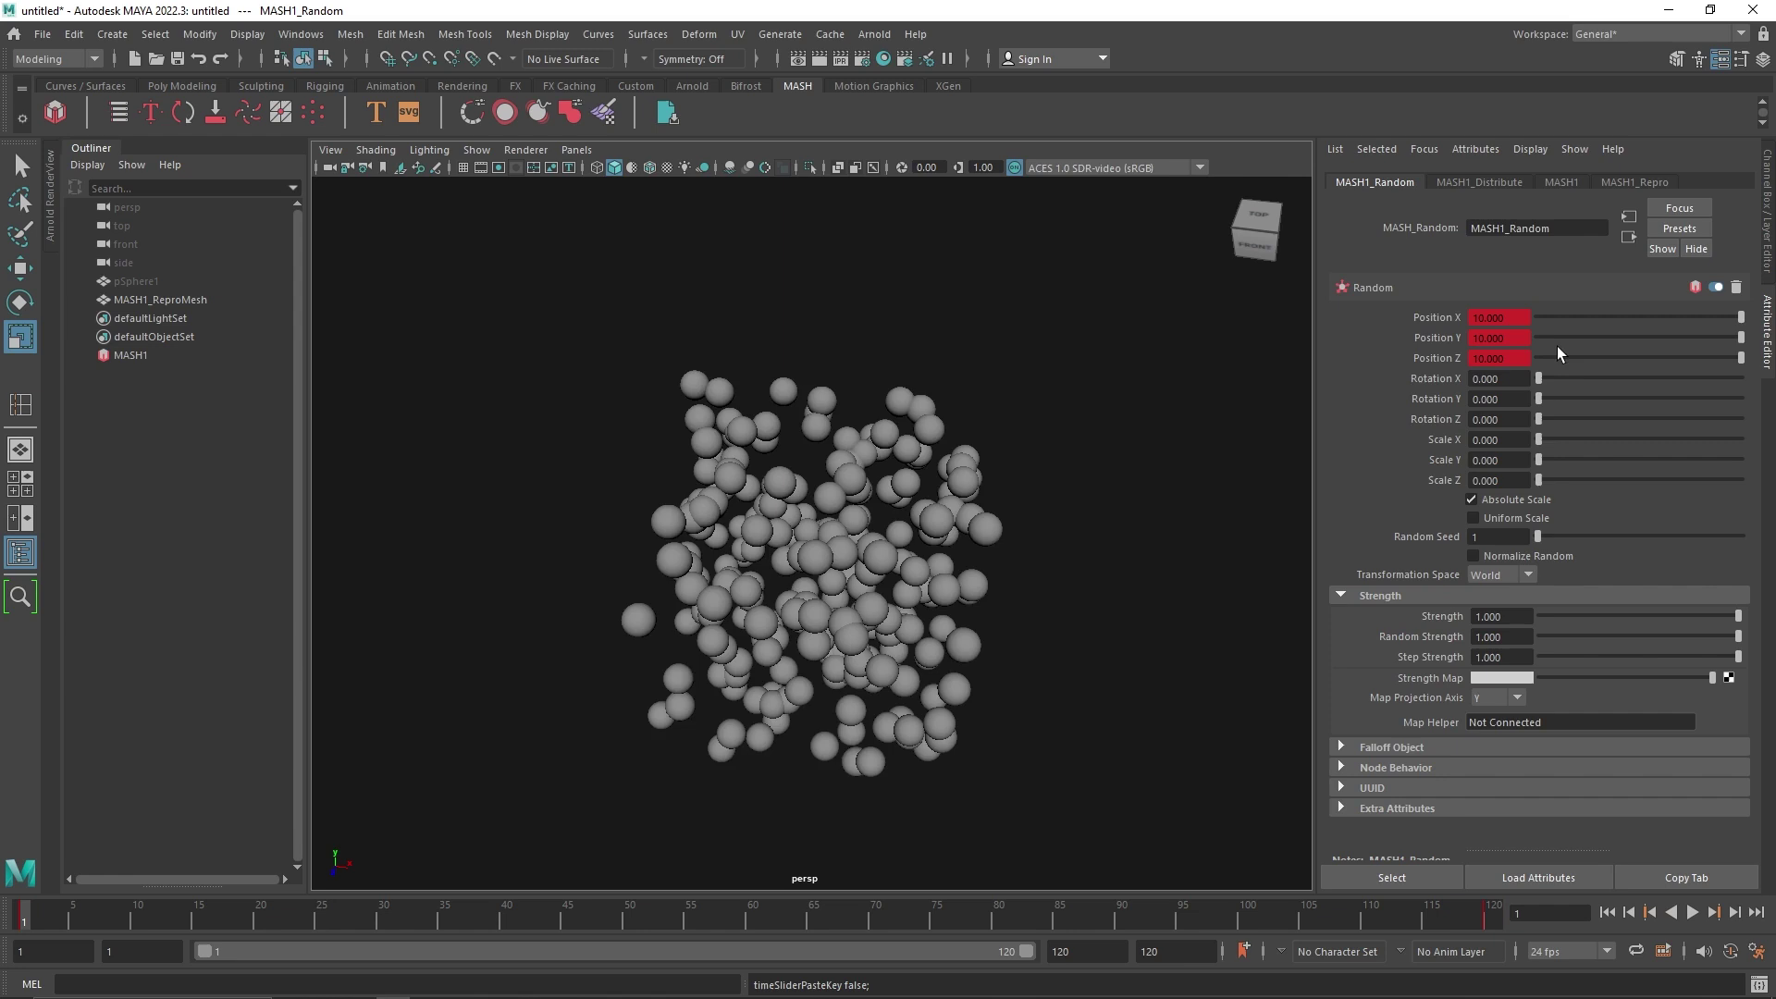
pyautogui.moveTo(1556, 358); pyautogui.dragTo(1522, 337)
pyautogui.moveTo(1552, 318); pyautogui.dragTo(1480, 318)
pyautogui.rightClick(1445, 317)
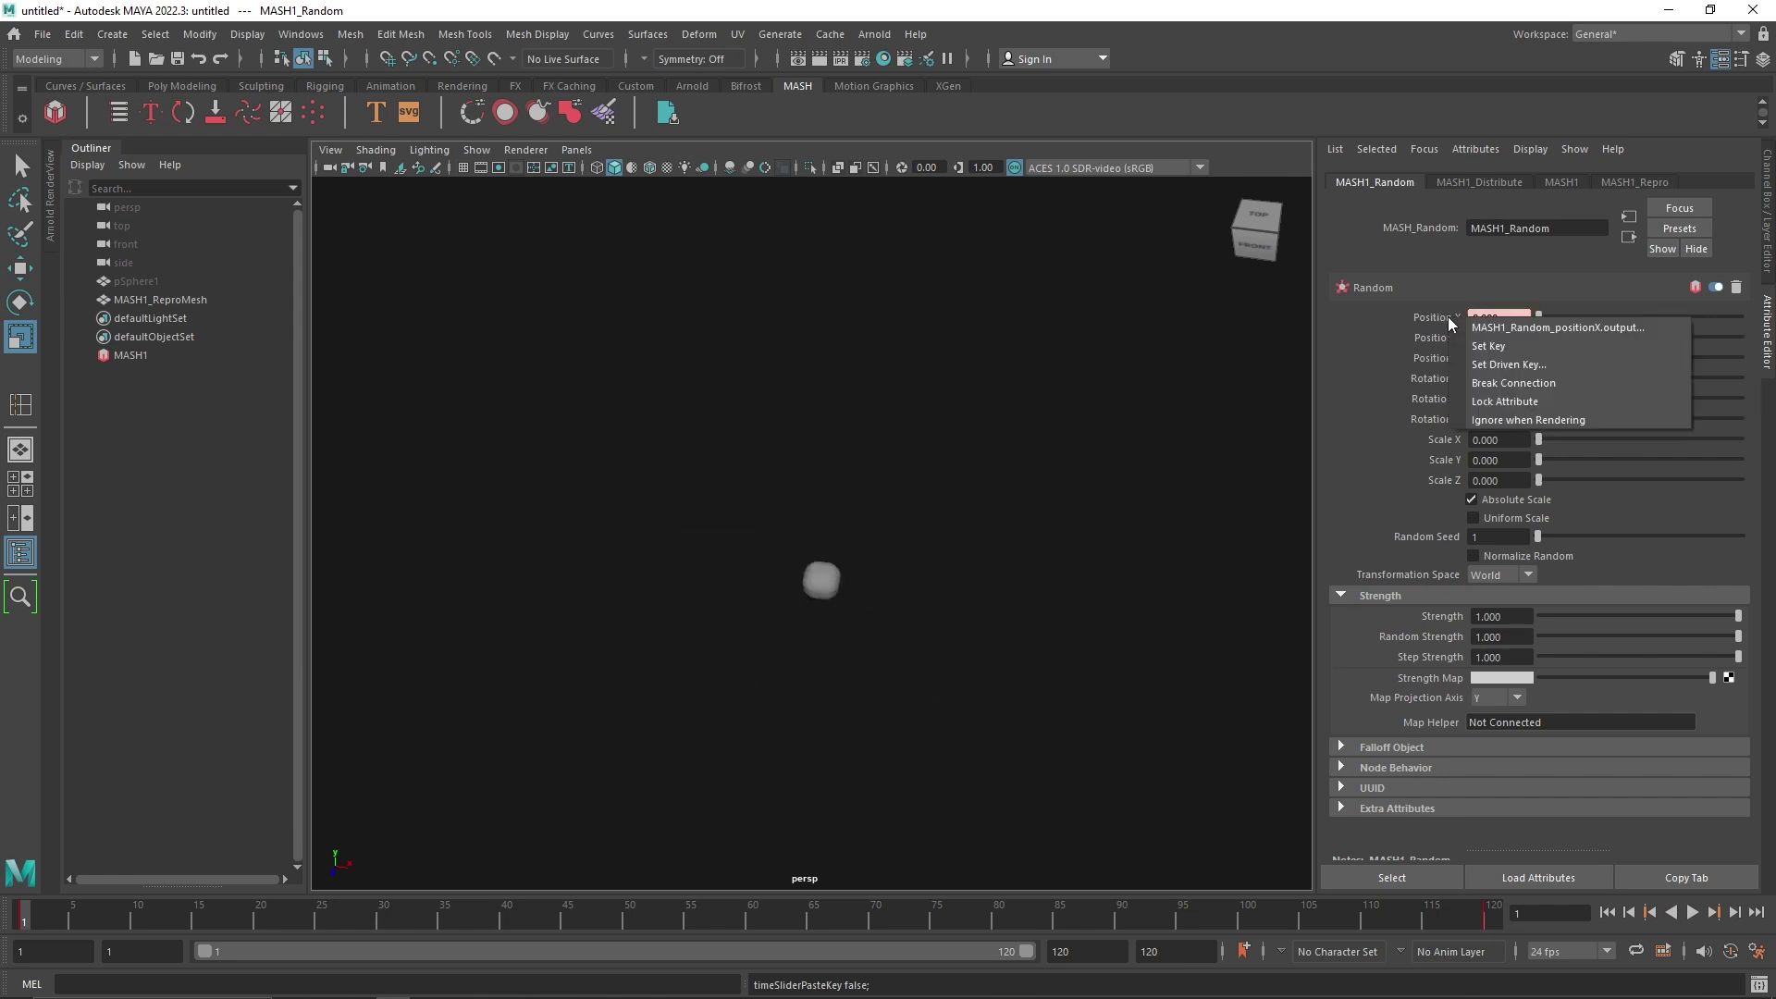
pyautogui.click(1454, 343)
pyautogui.rightClick(1436, 337)
pyautogui.click(1445, 367)
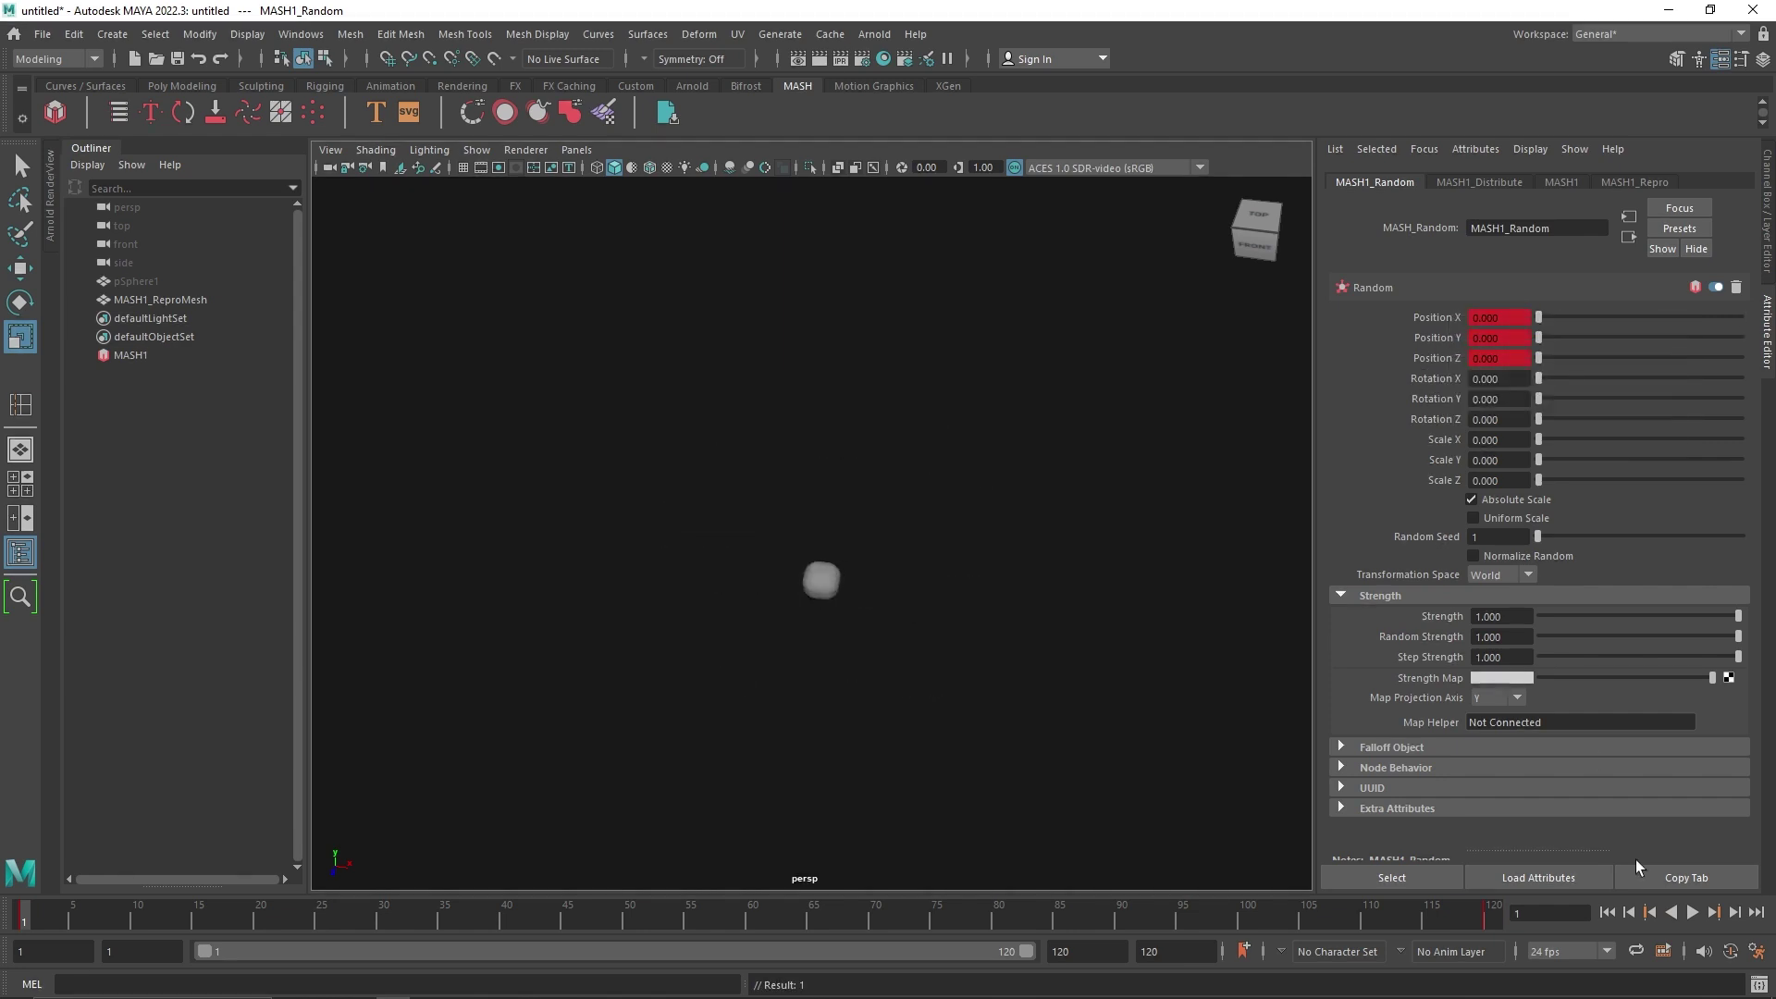
pyautogui.click(1693, 913)
pyautogui.click(1694, 915)
pyautogui.click(1629, 912)
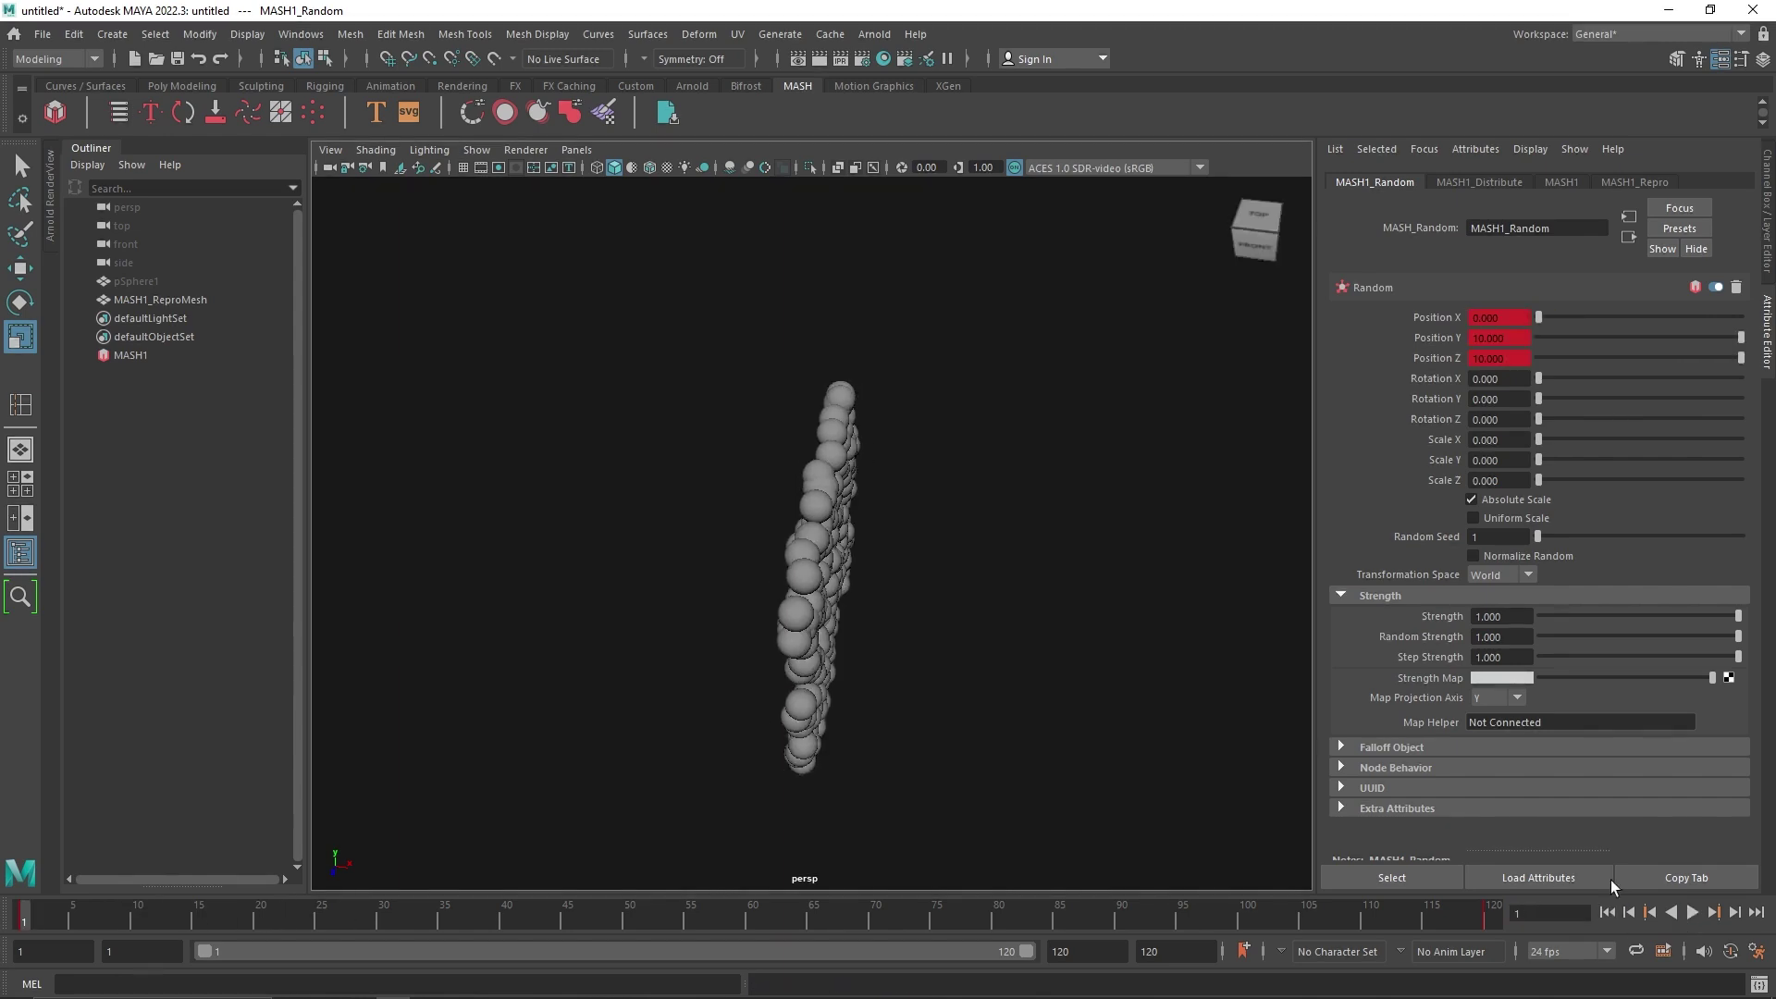
# - Rekey the Random node's Position Y and Z at 0 on frame 1 and replay the animation
pyautogui.rightClick(1451, 341)
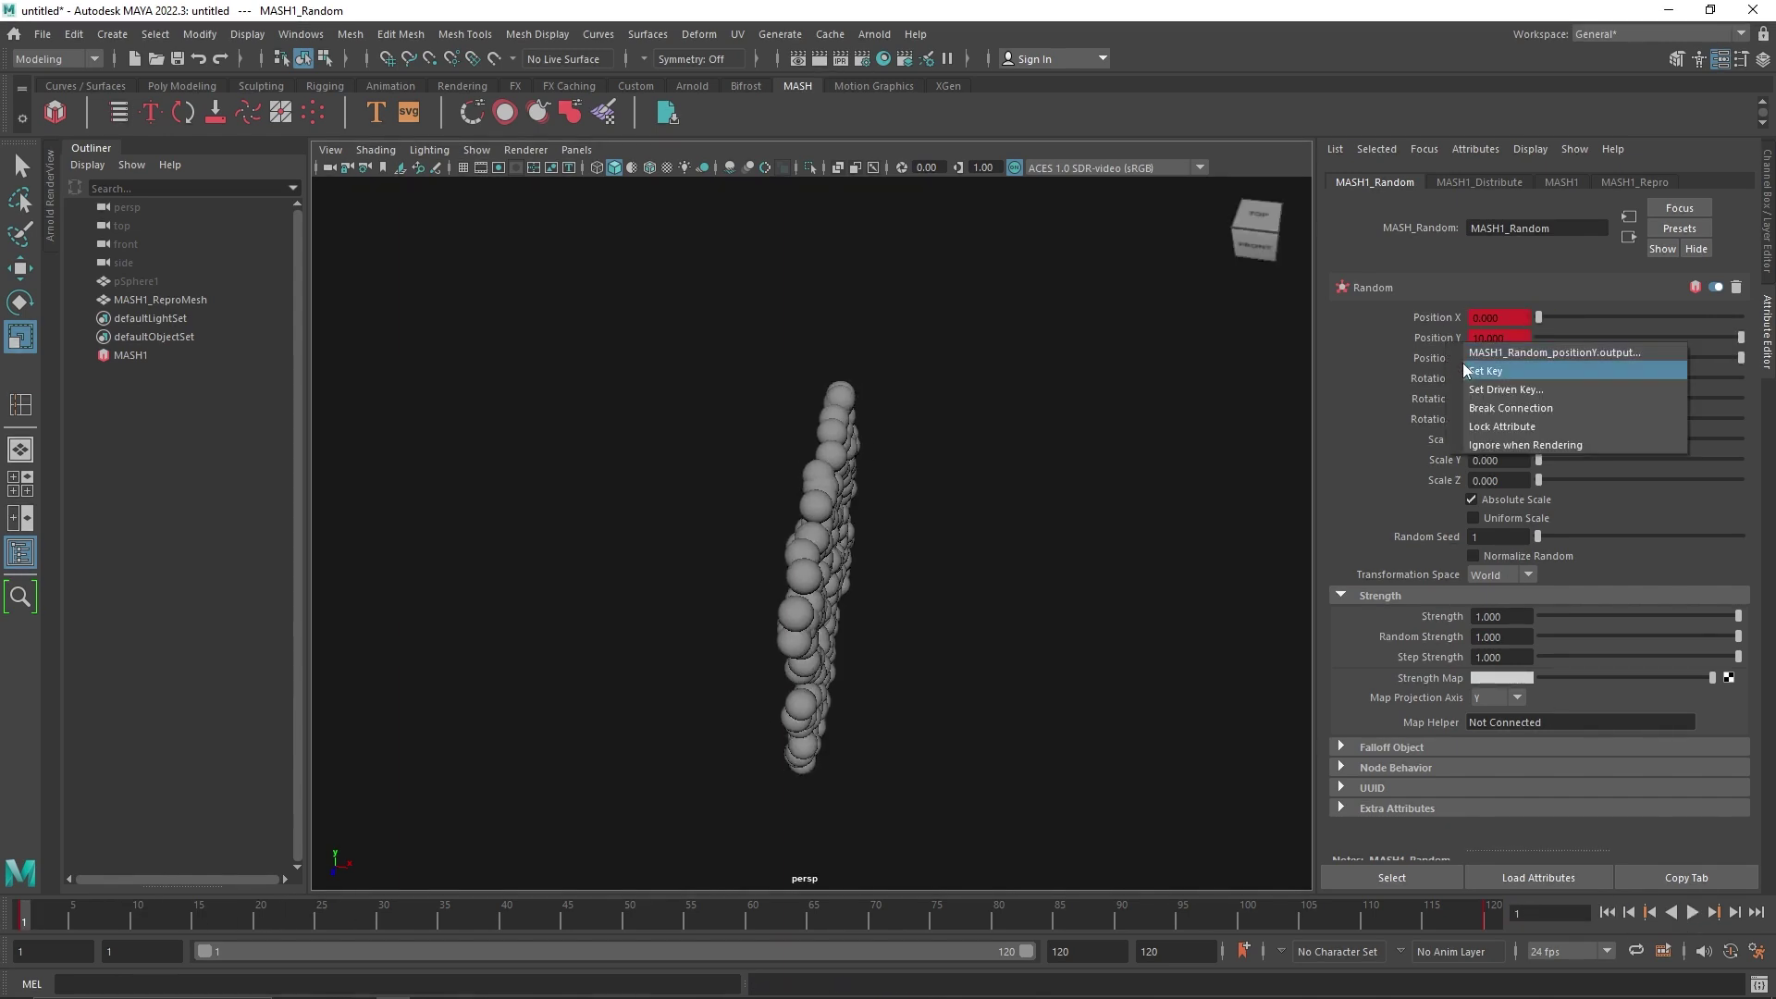
pyautogui.click(1463, 362)
pyautogui.moveTo(1513, 339); pyautogui.dragTo(1447, 359)
pyautogui.write('0')
pyautogui.rightClick(1450, 340)
pyautogui.click(1451, 364)
pyautogui.write('0')
pyautogui.rightClick(1455, 359)
pyautogui.click(1463, 384)
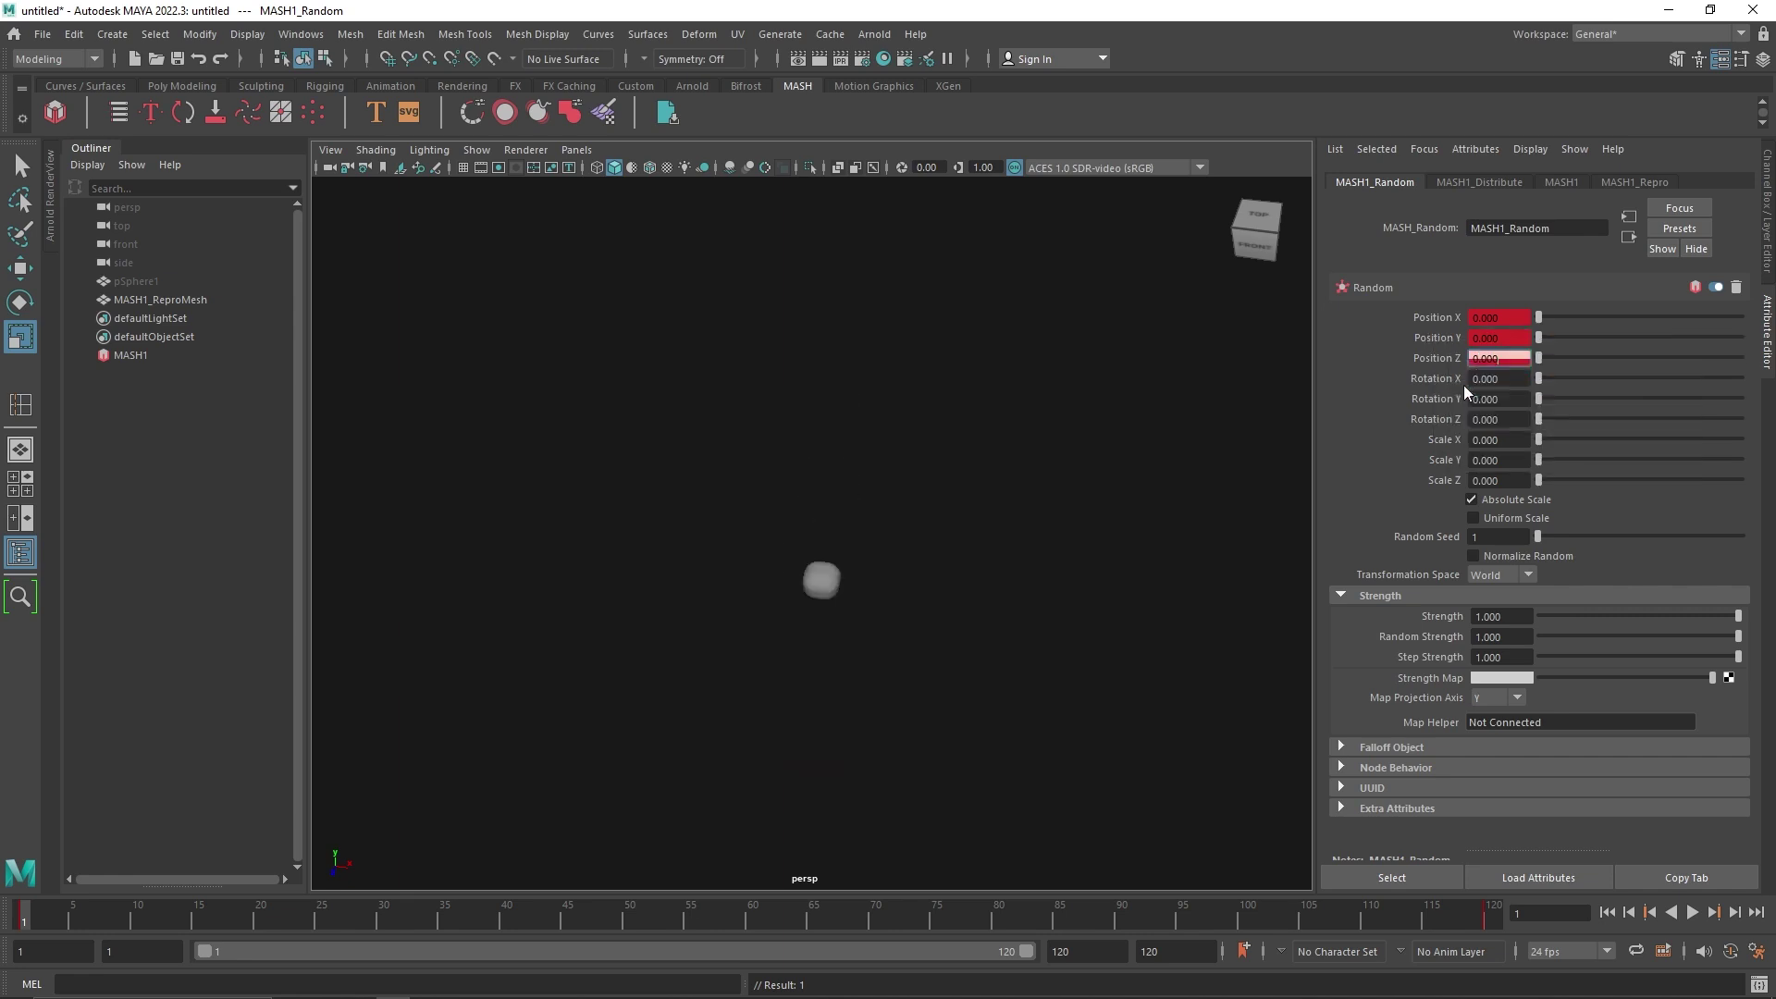
pyautogui.click(1692, 912)
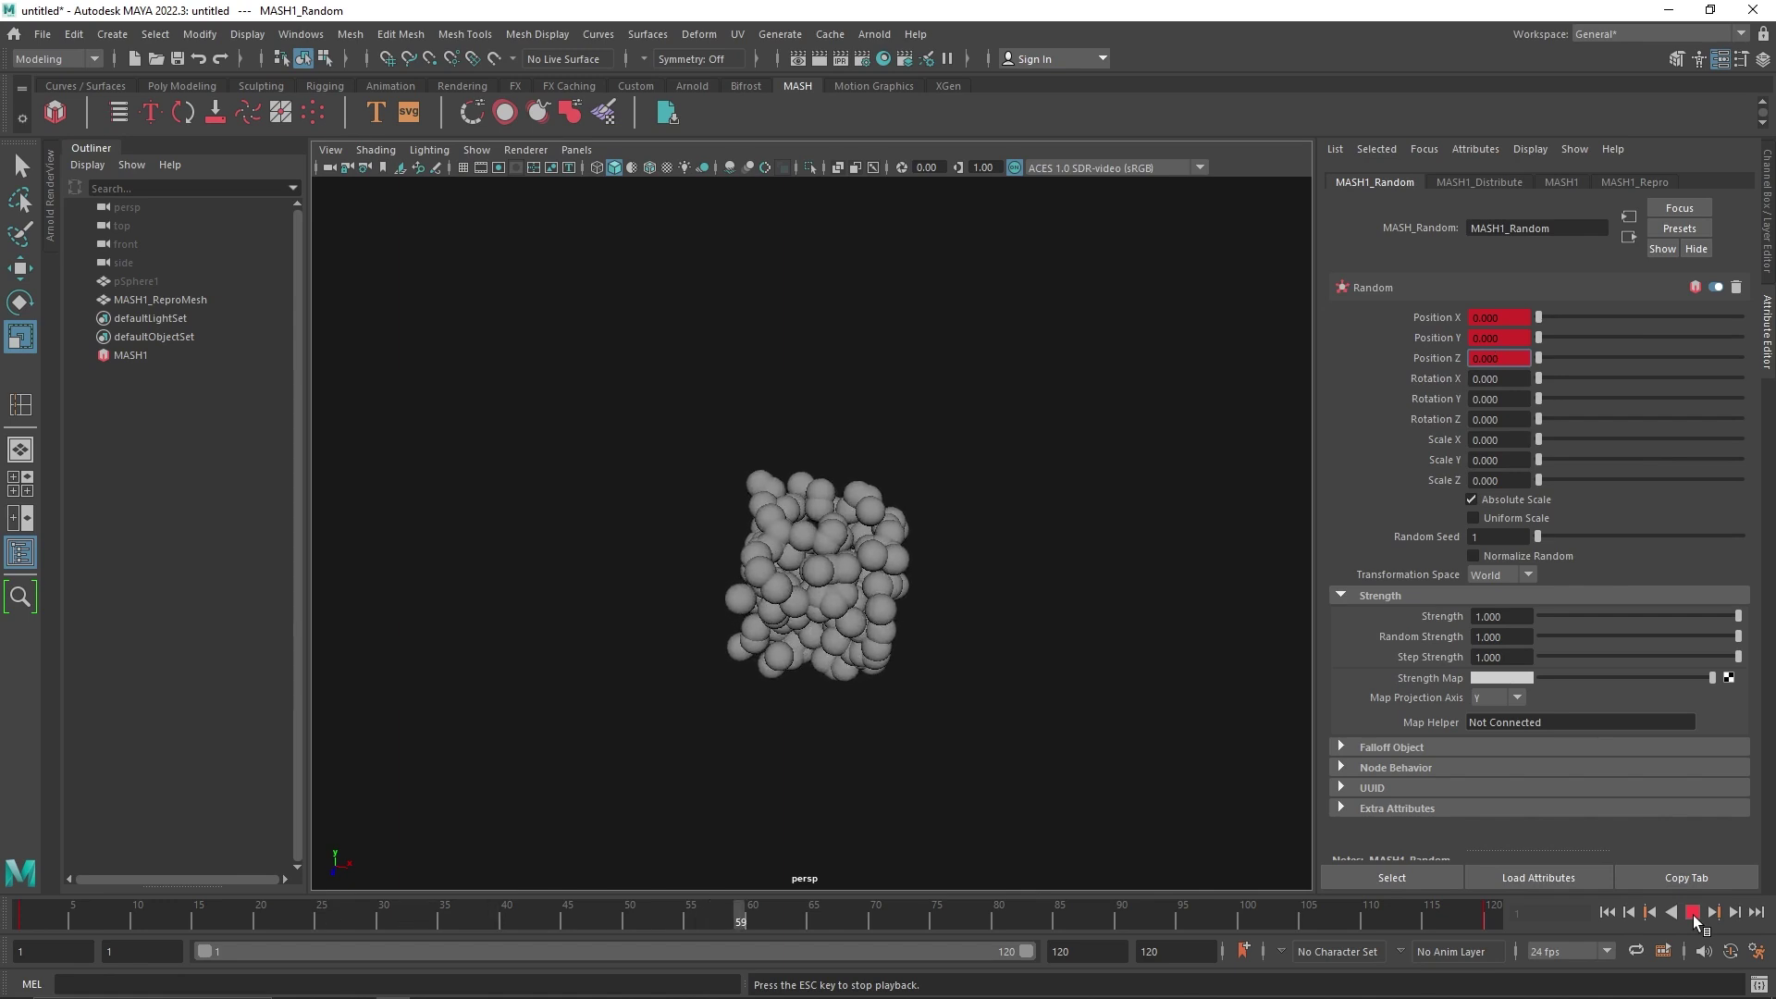
# - Move the Random node's position keys from frame 120 to frame 60
pyautogui.rightClick(1506, 915)
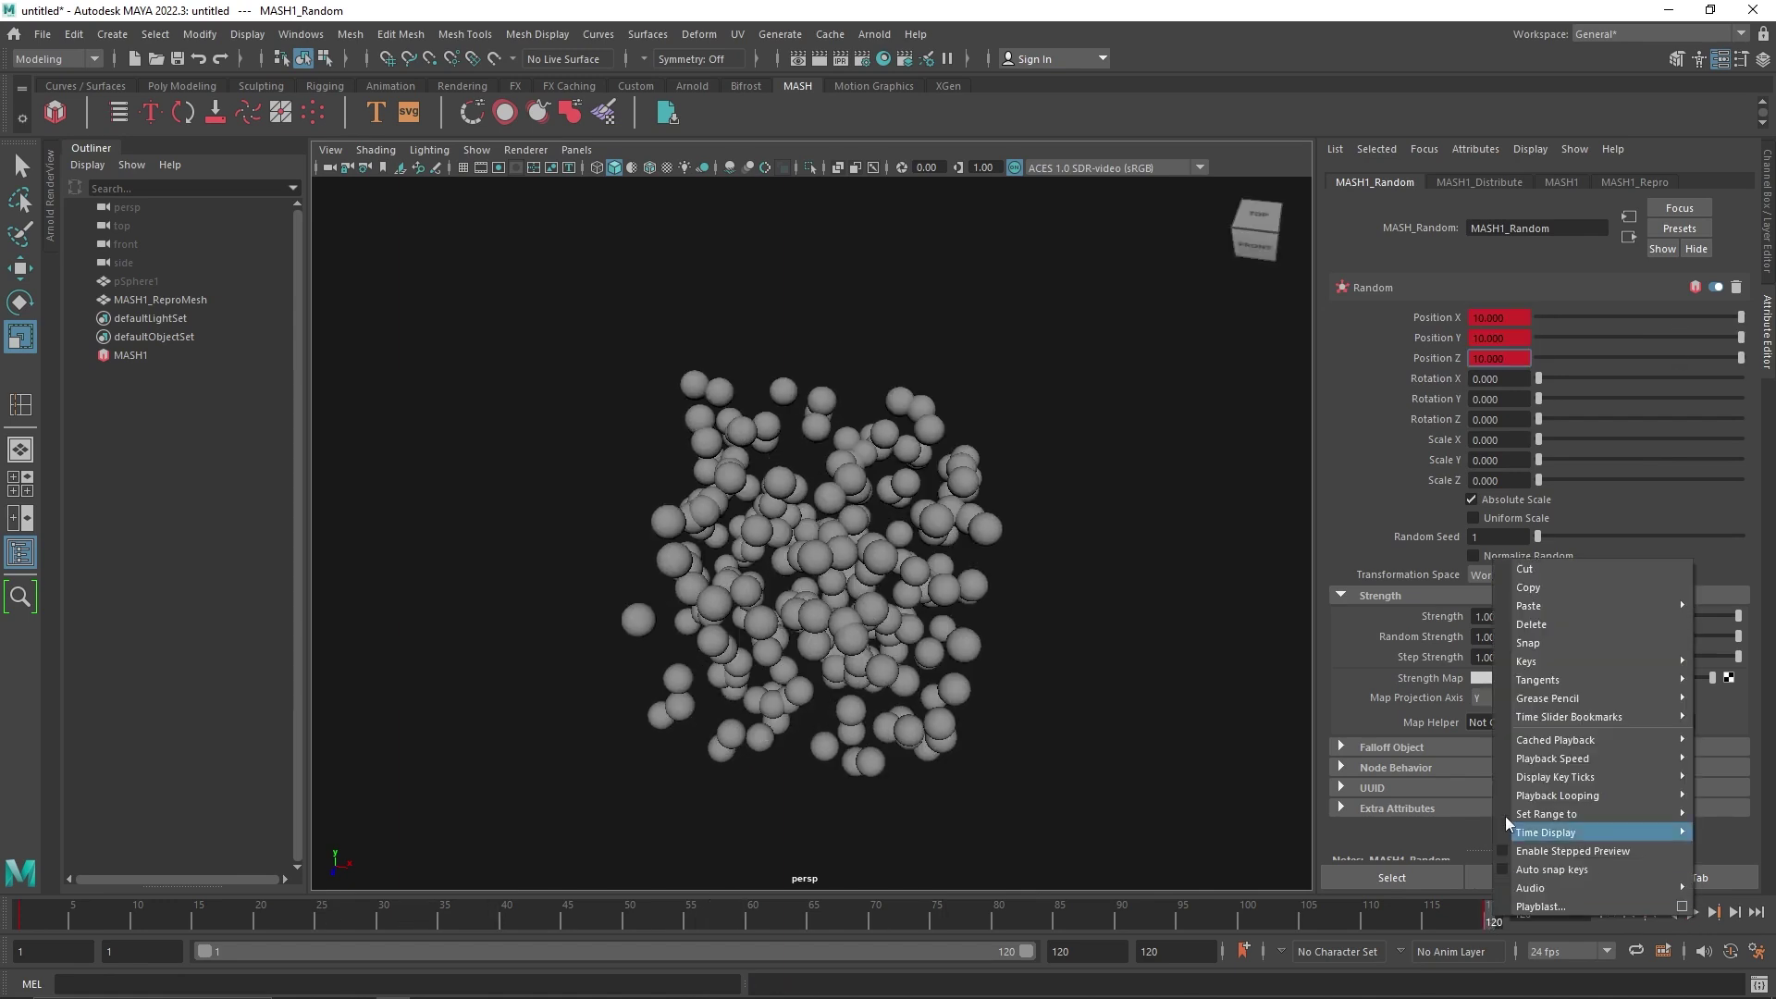
pyautogui.click(1533, 569)
pyautogui.moveTo(725, 914); pyautogui.dragTo(752, 916)
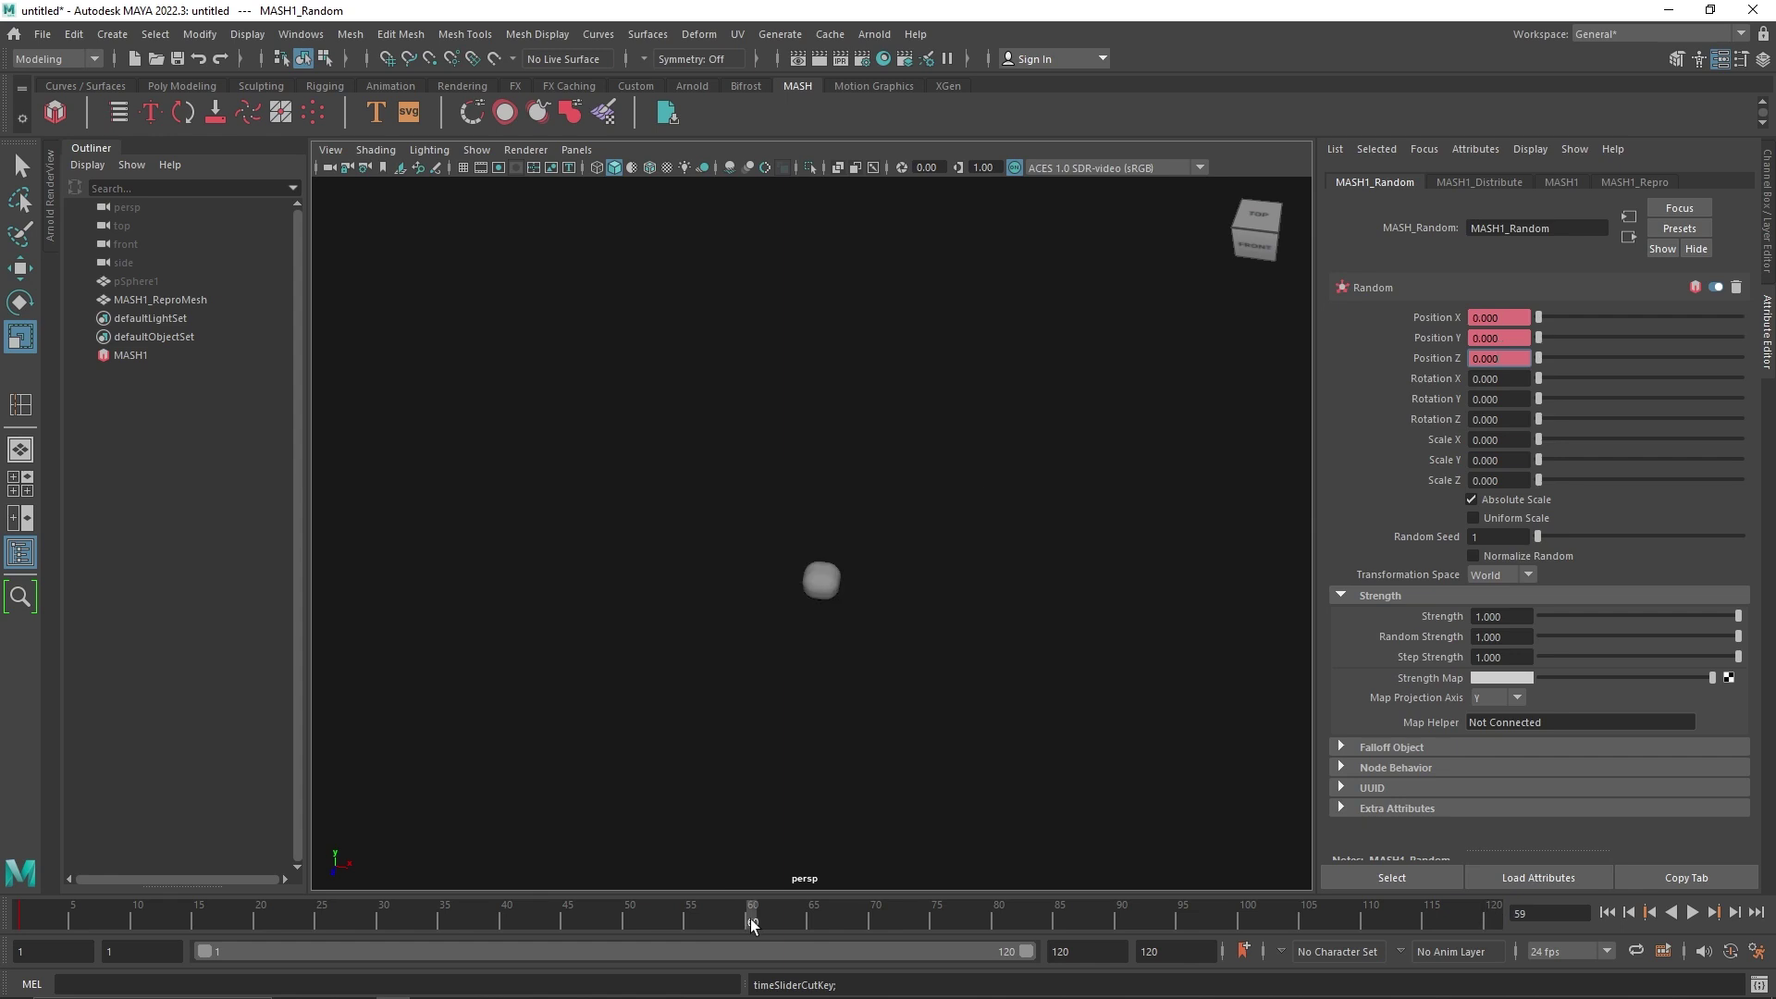
pyautogui.rightClick(754, 918)
pyautogui.moveTo(842, 611)
pyautogui.click(990, 609)
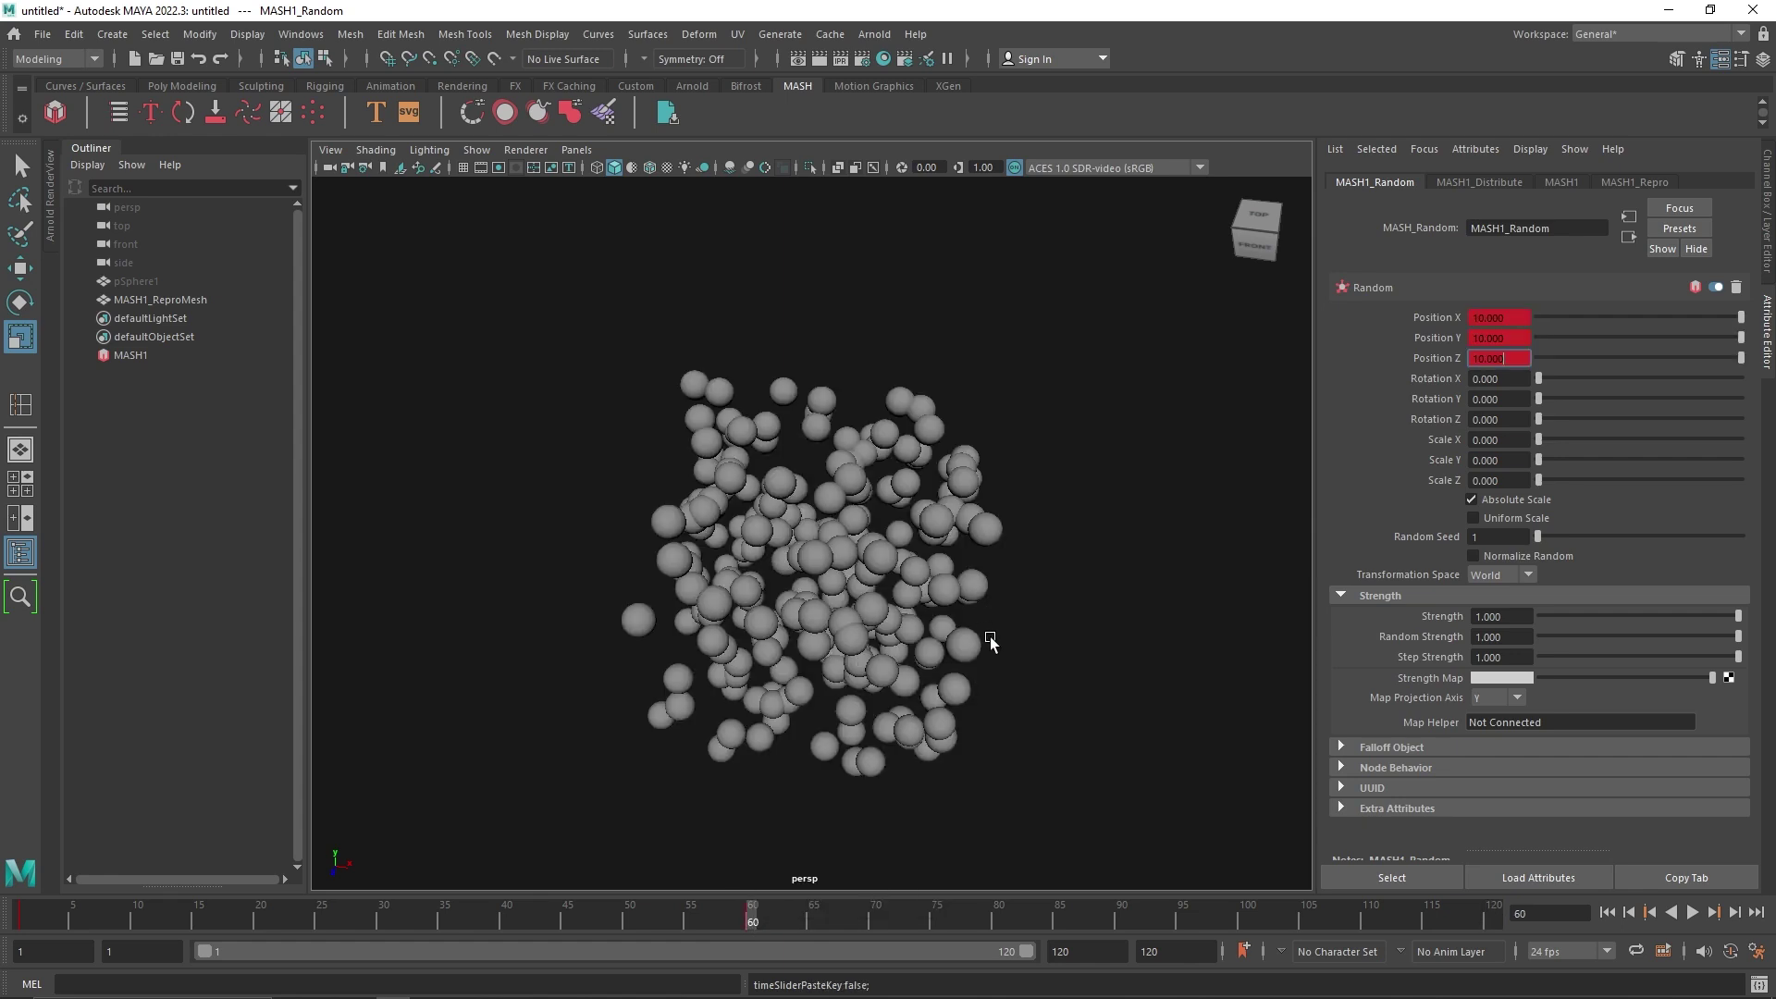
# - Add a Spring node to the MASH1 network and play the animation
pyautogui.click(222, 357)
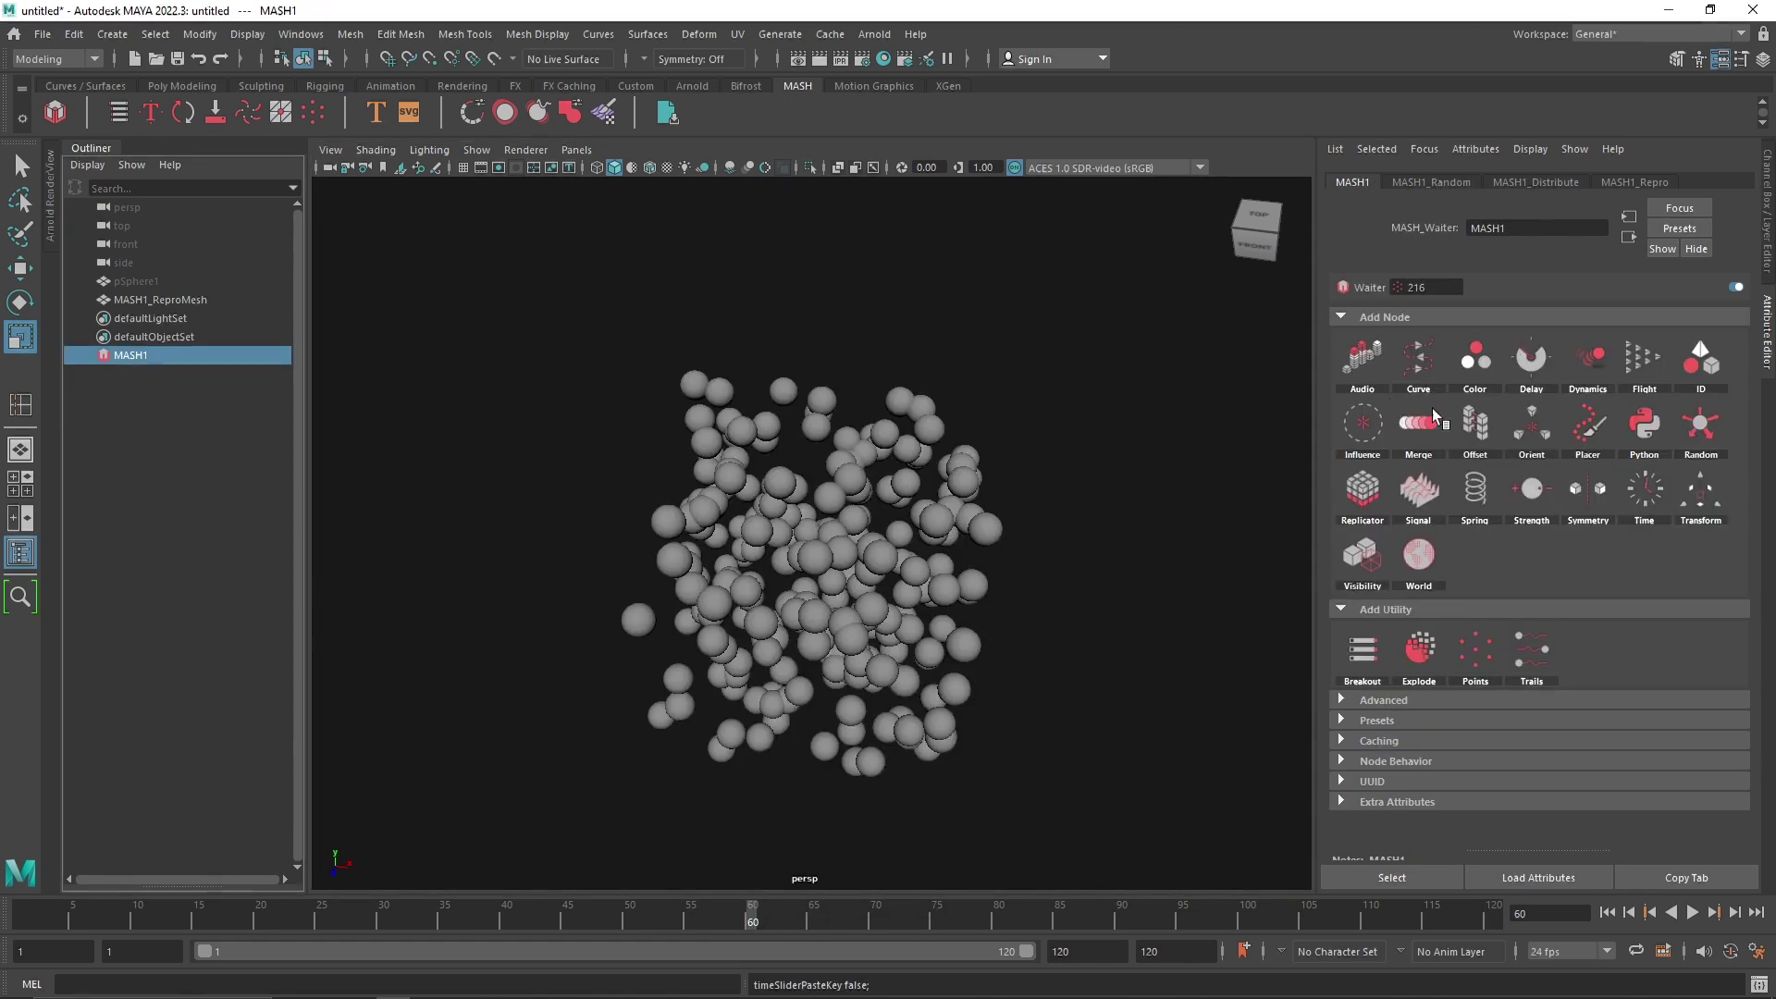
pyautogui.click(1493, 504)
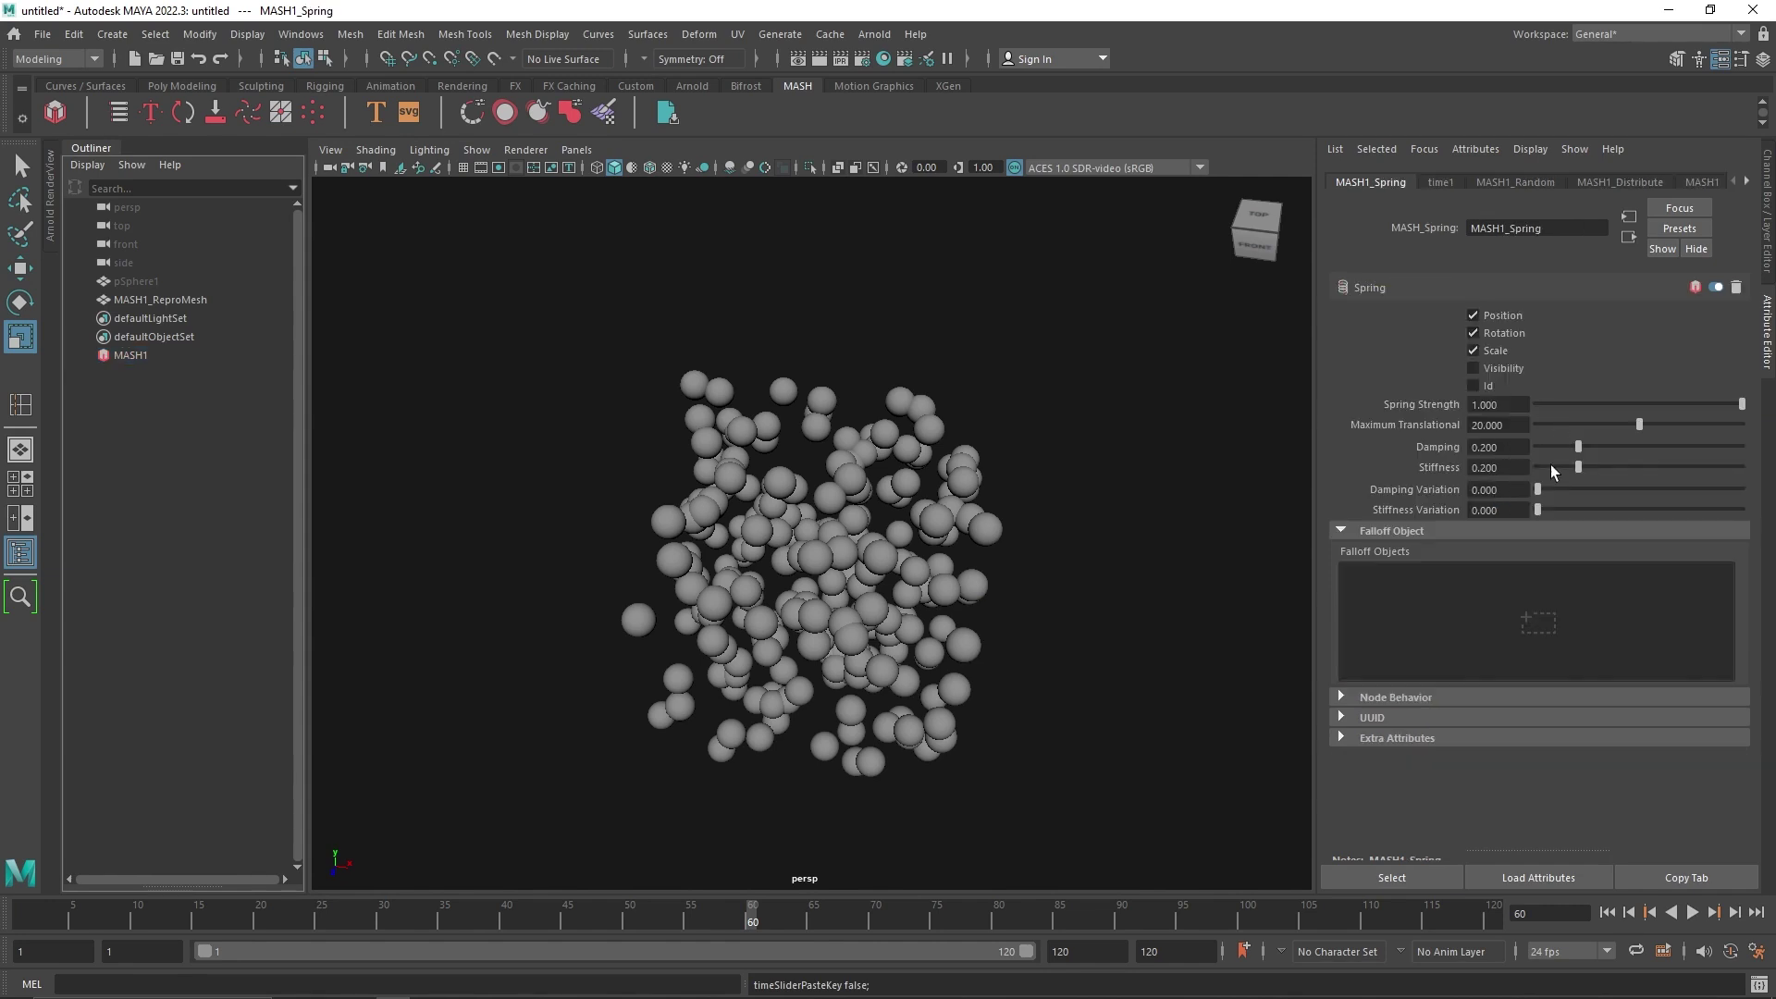
pyautogui.click(1693, 913)
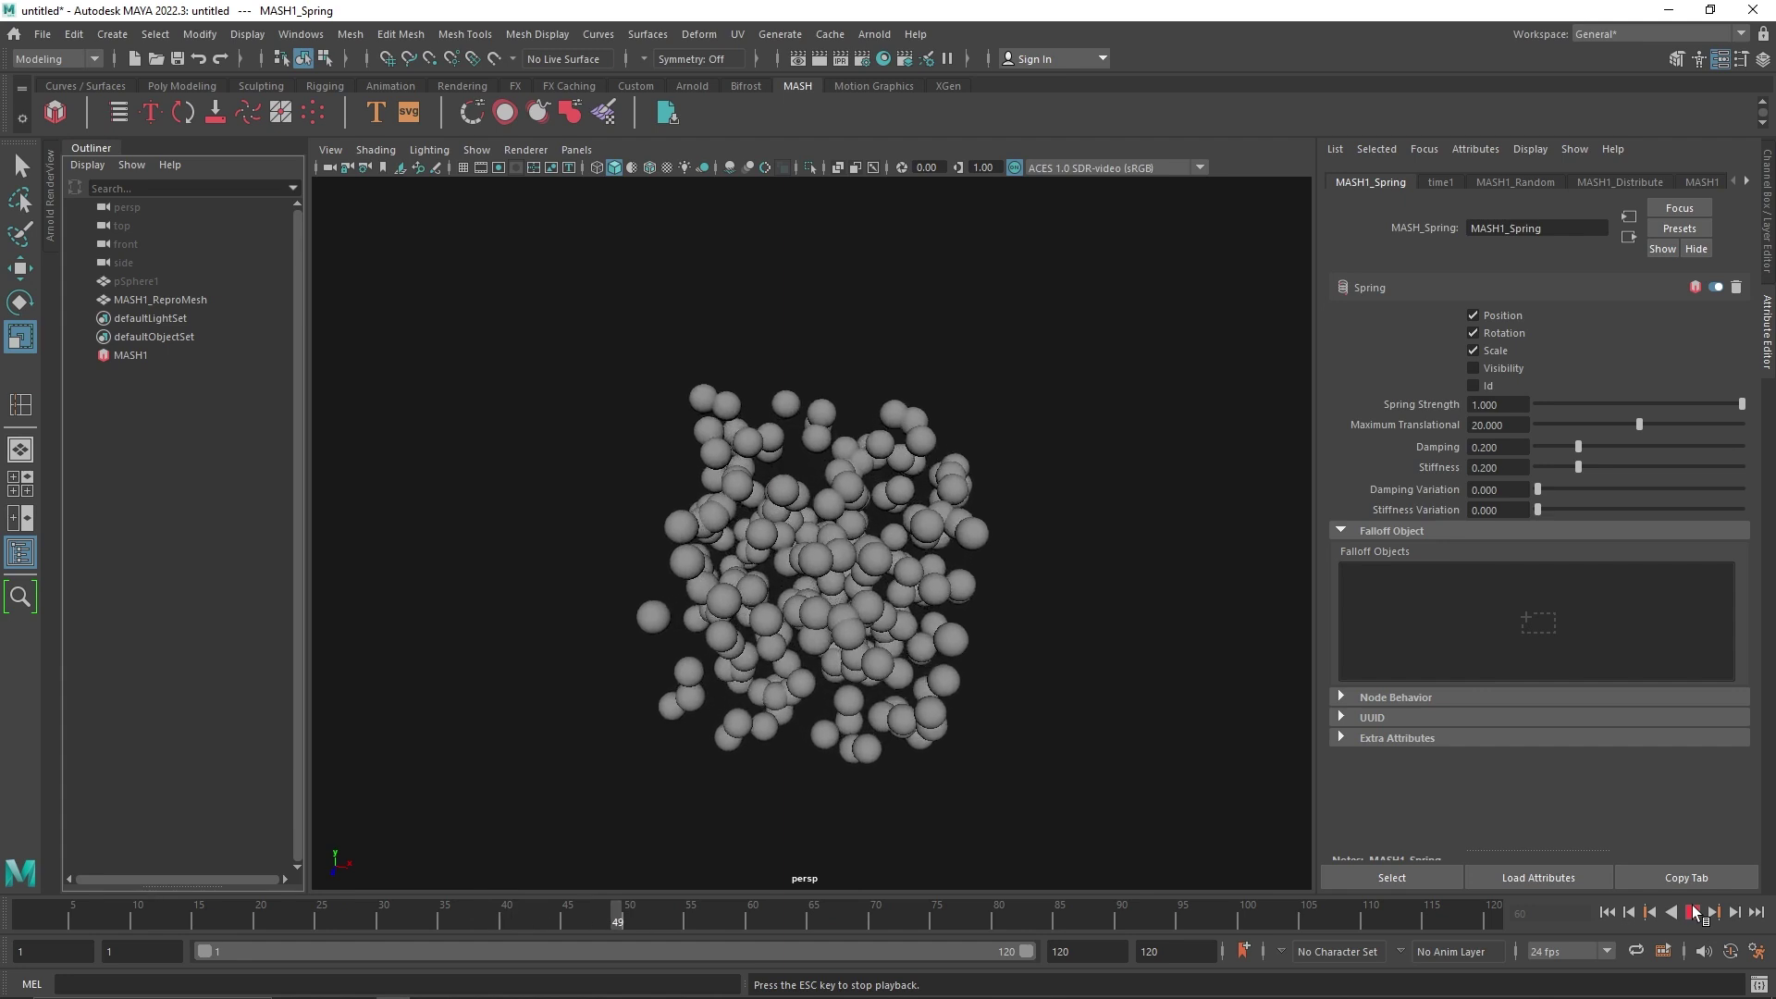
pyautogui.click(1695, 913)
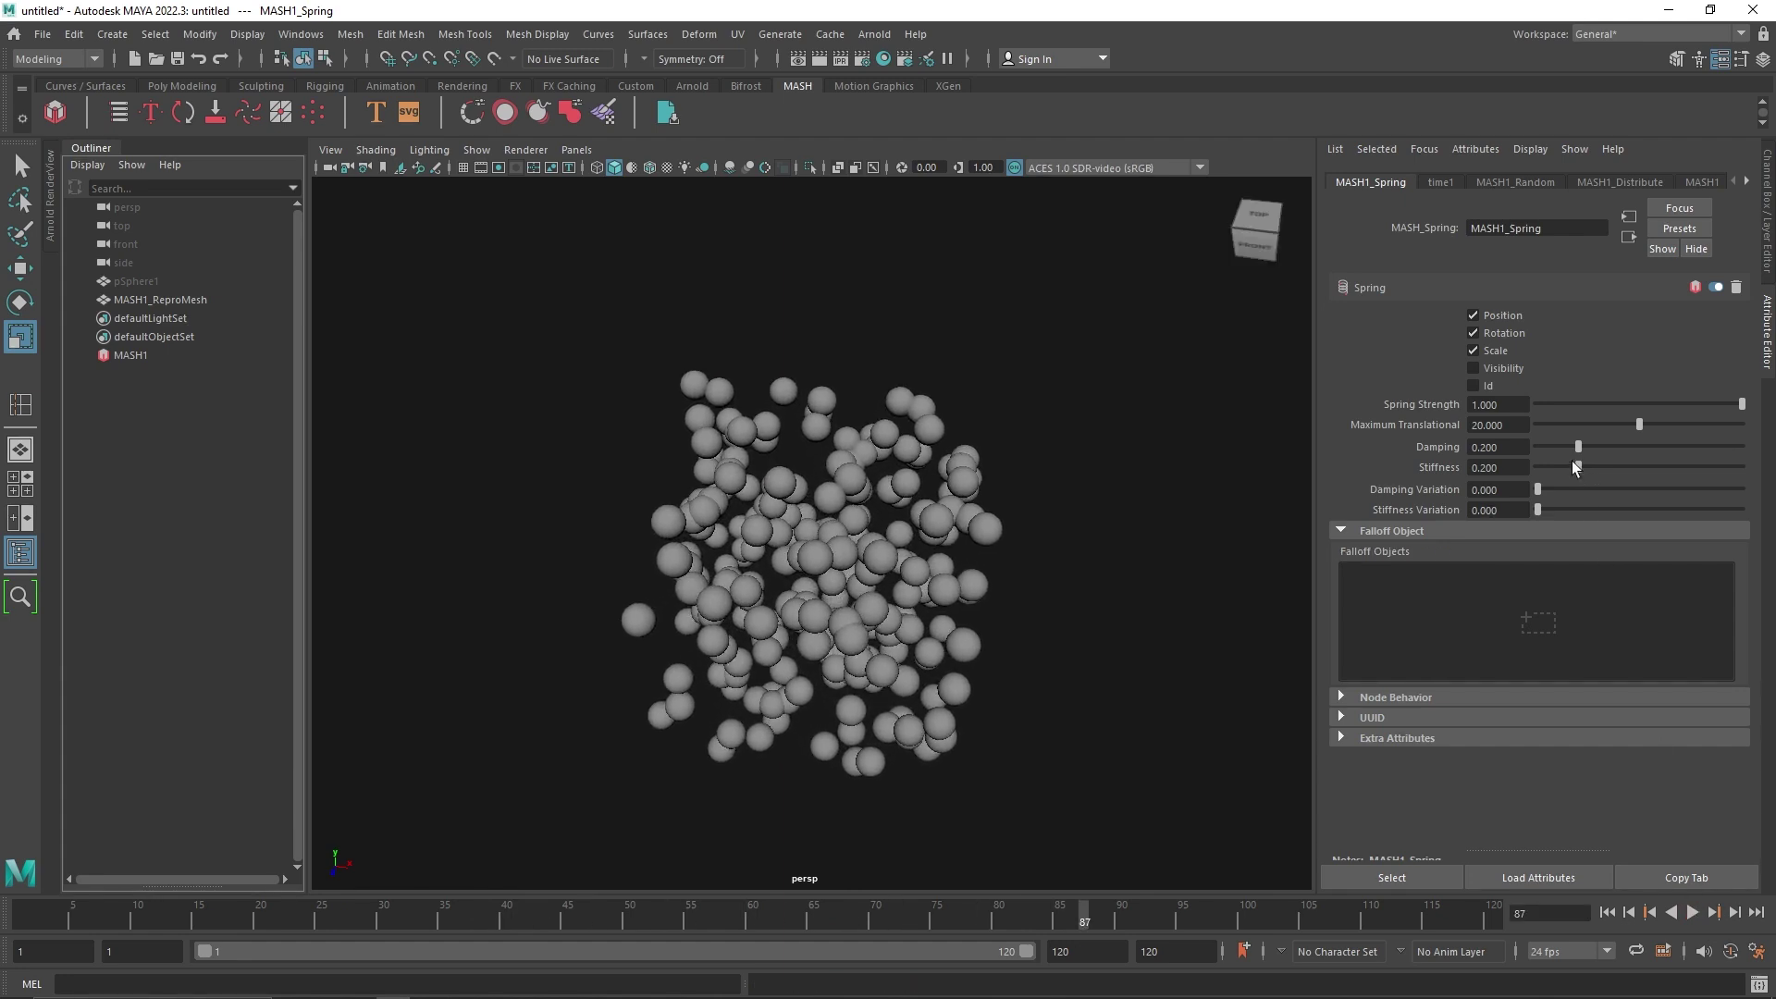
# - Set the Spring node's Damping to 0.04, Stiffness to 0.032, Damping Variation to about 0.166 and Stiffness Variation to about 0.237, checking in playback
pyautogui.moveTo(1513, 448); pyautogui.dragTo(1401, 448)
pyautogui.write('.04')
pyautogui.press('Return')
pyautogui.click(1692, 912)
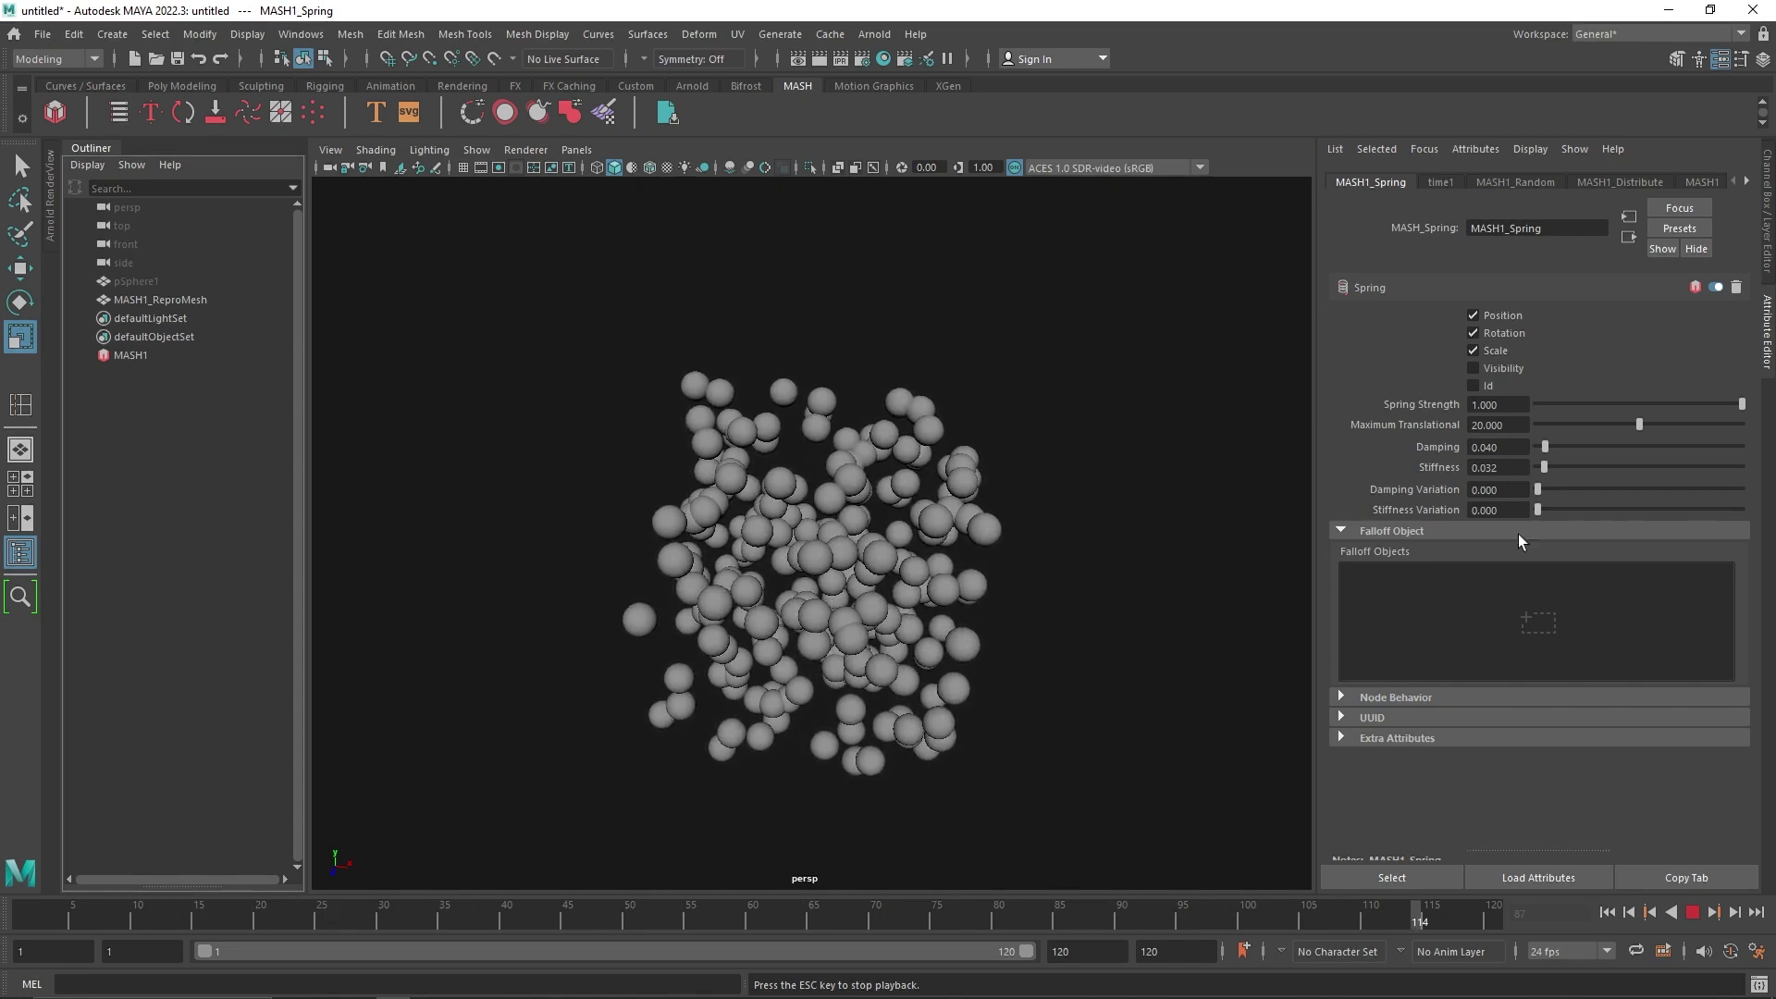
pyautogui.moveTo(1537, 510); pyautogui.dragTo(1651, 493)
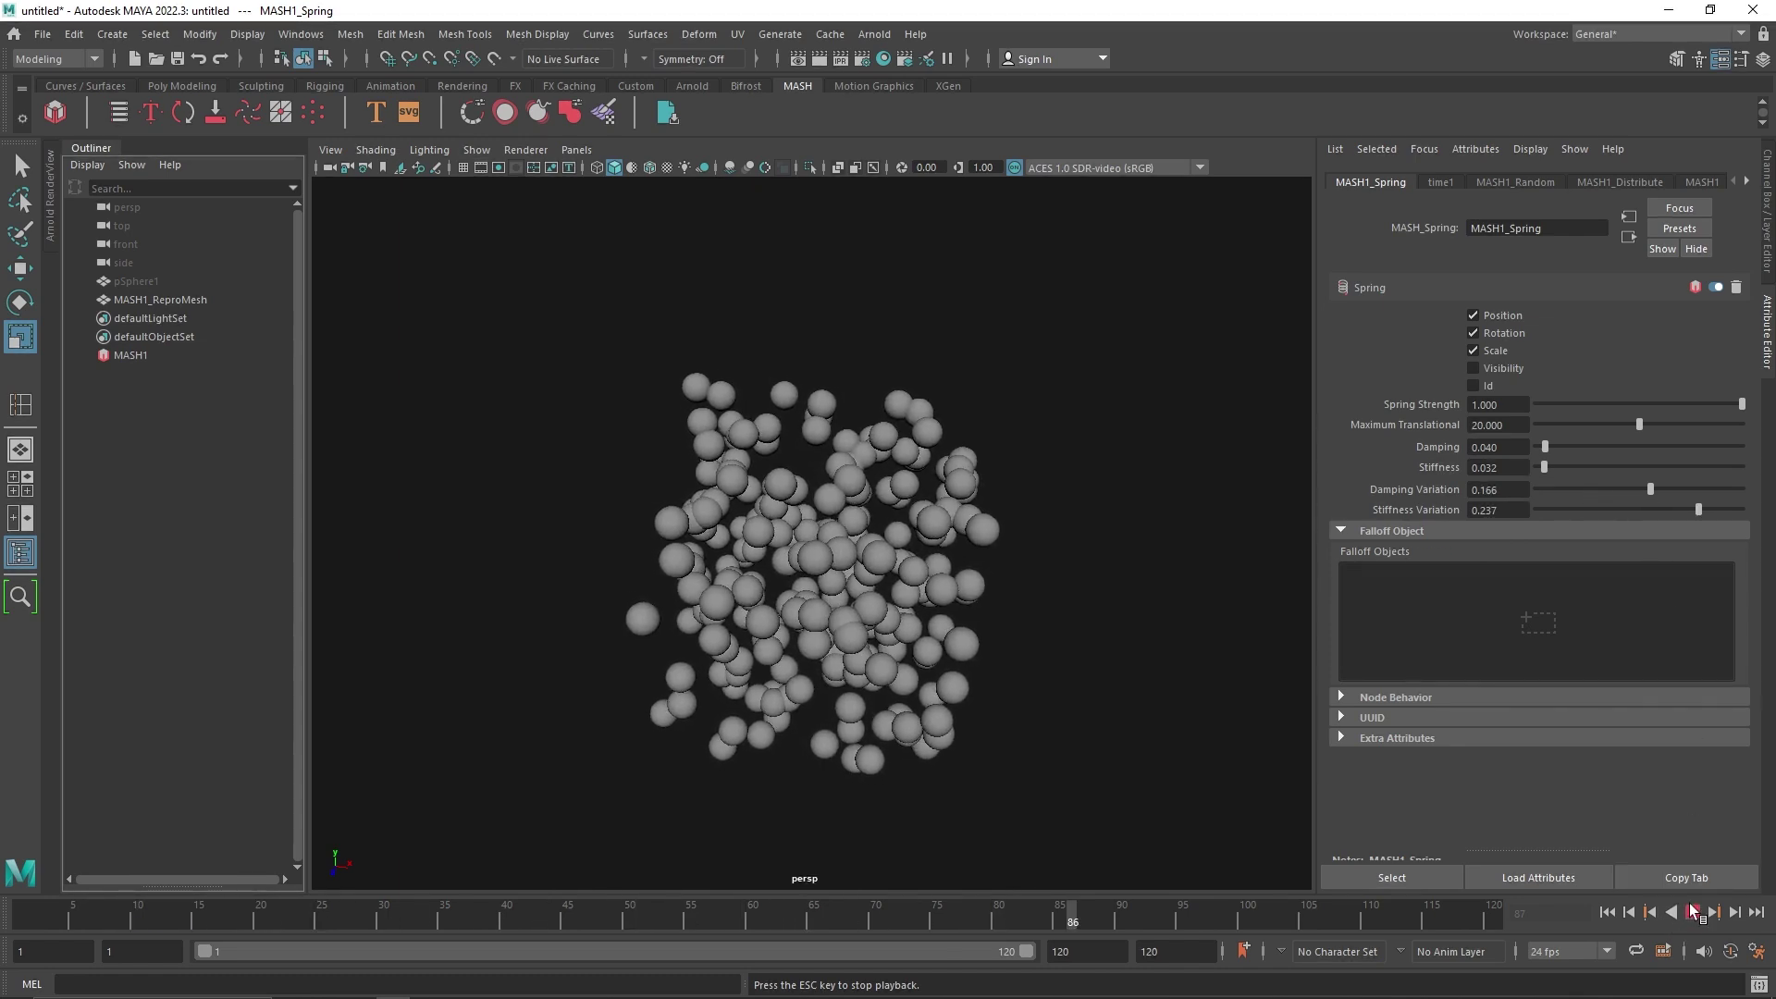
pyautogui.click(1692, 913)
# - Switch the MASH1_Distribute node to a Spherical distribution with 100 points and a radius of about 10.868
pyautogui.click(1627, 183)
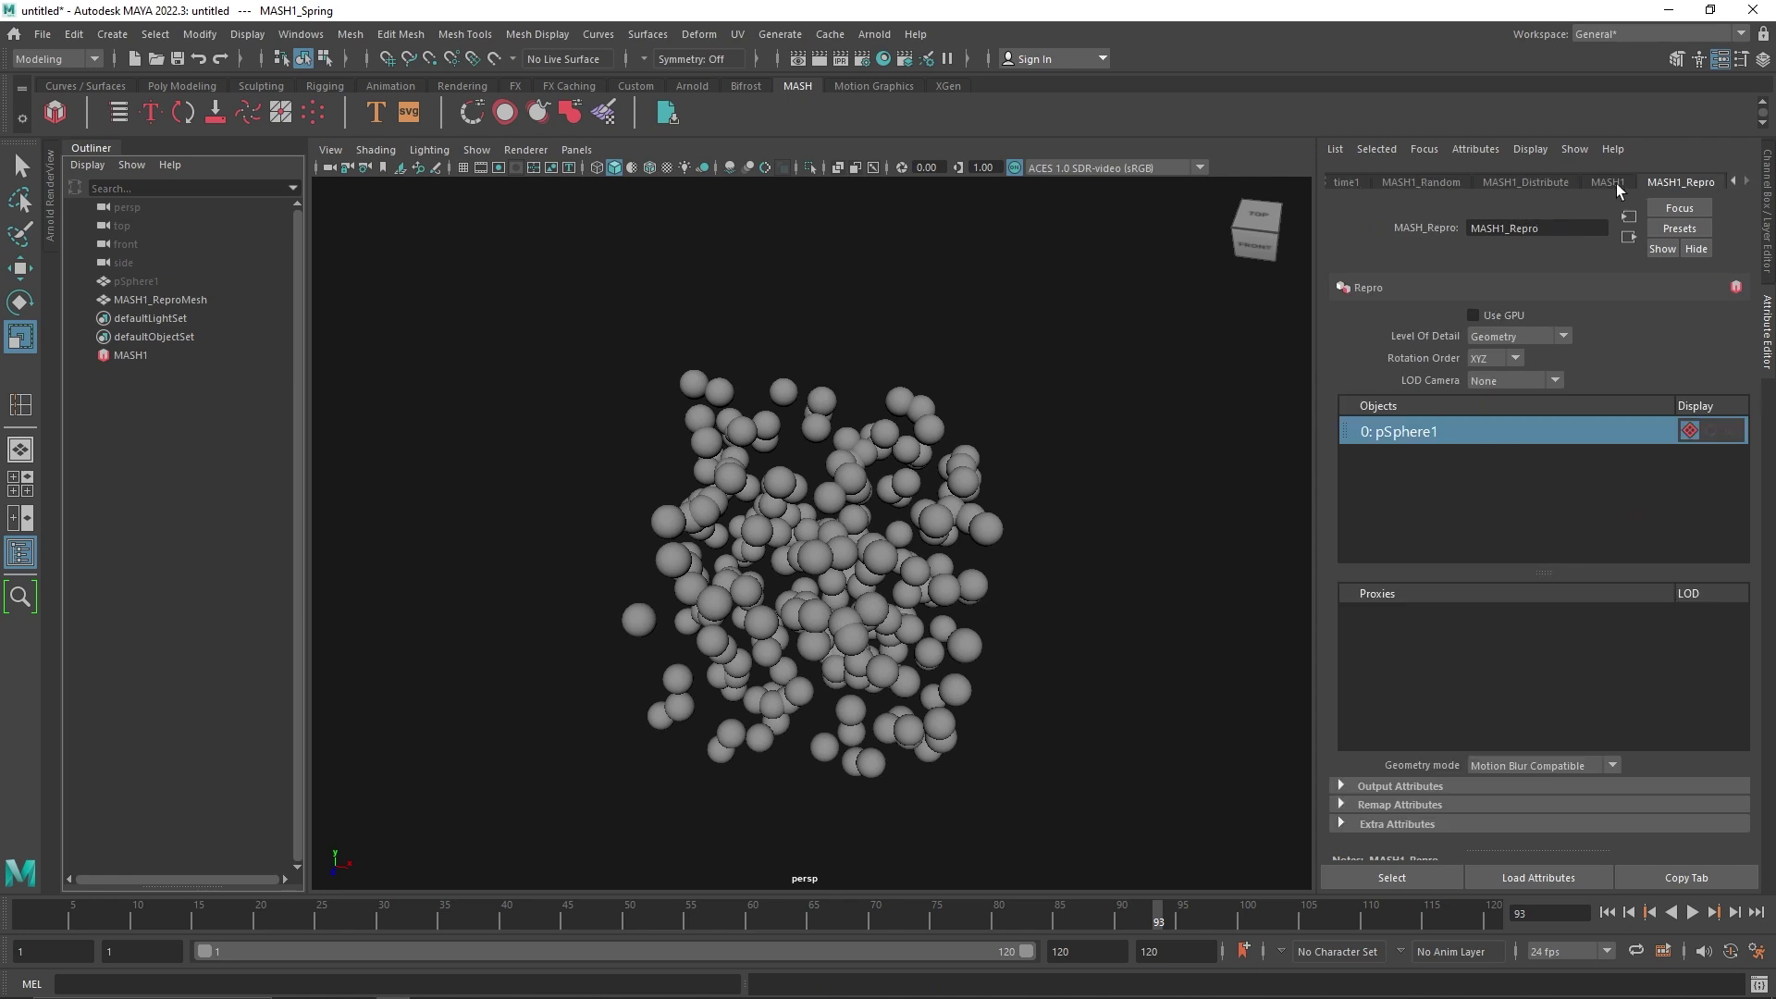
pyautogui.click(1545, 182)
pyautogui.click(1508, 356)
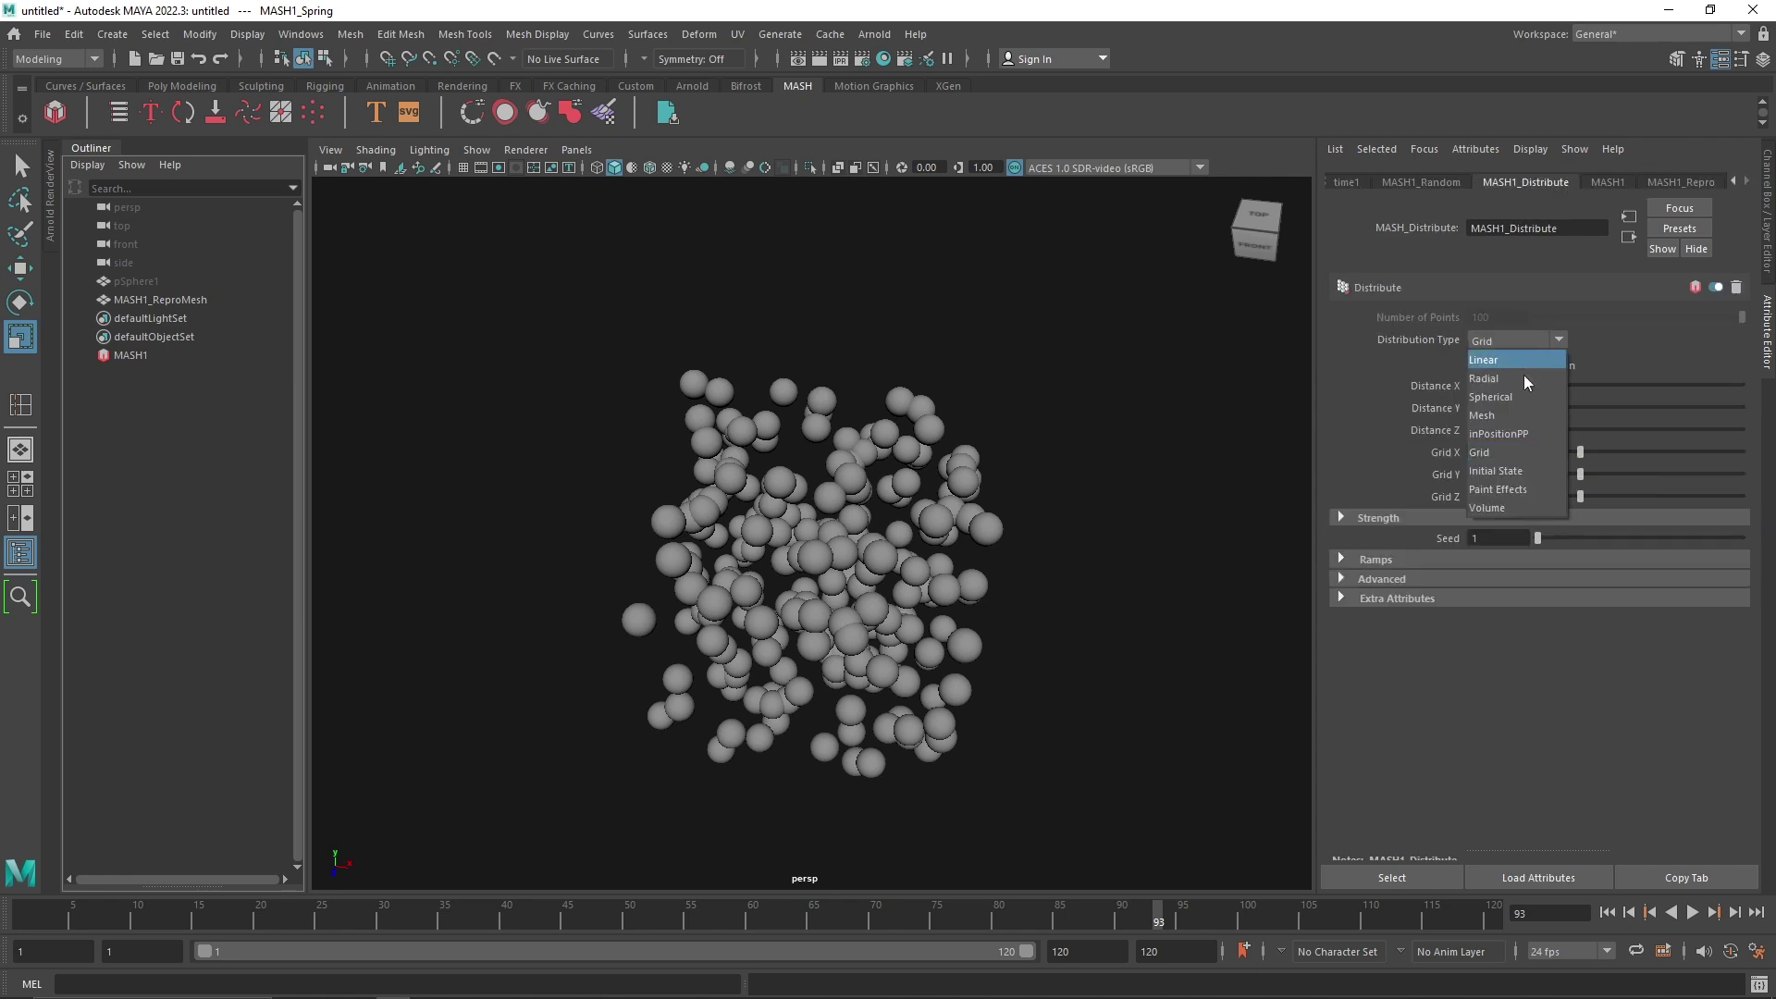
pyautogui.click(1524, 390)
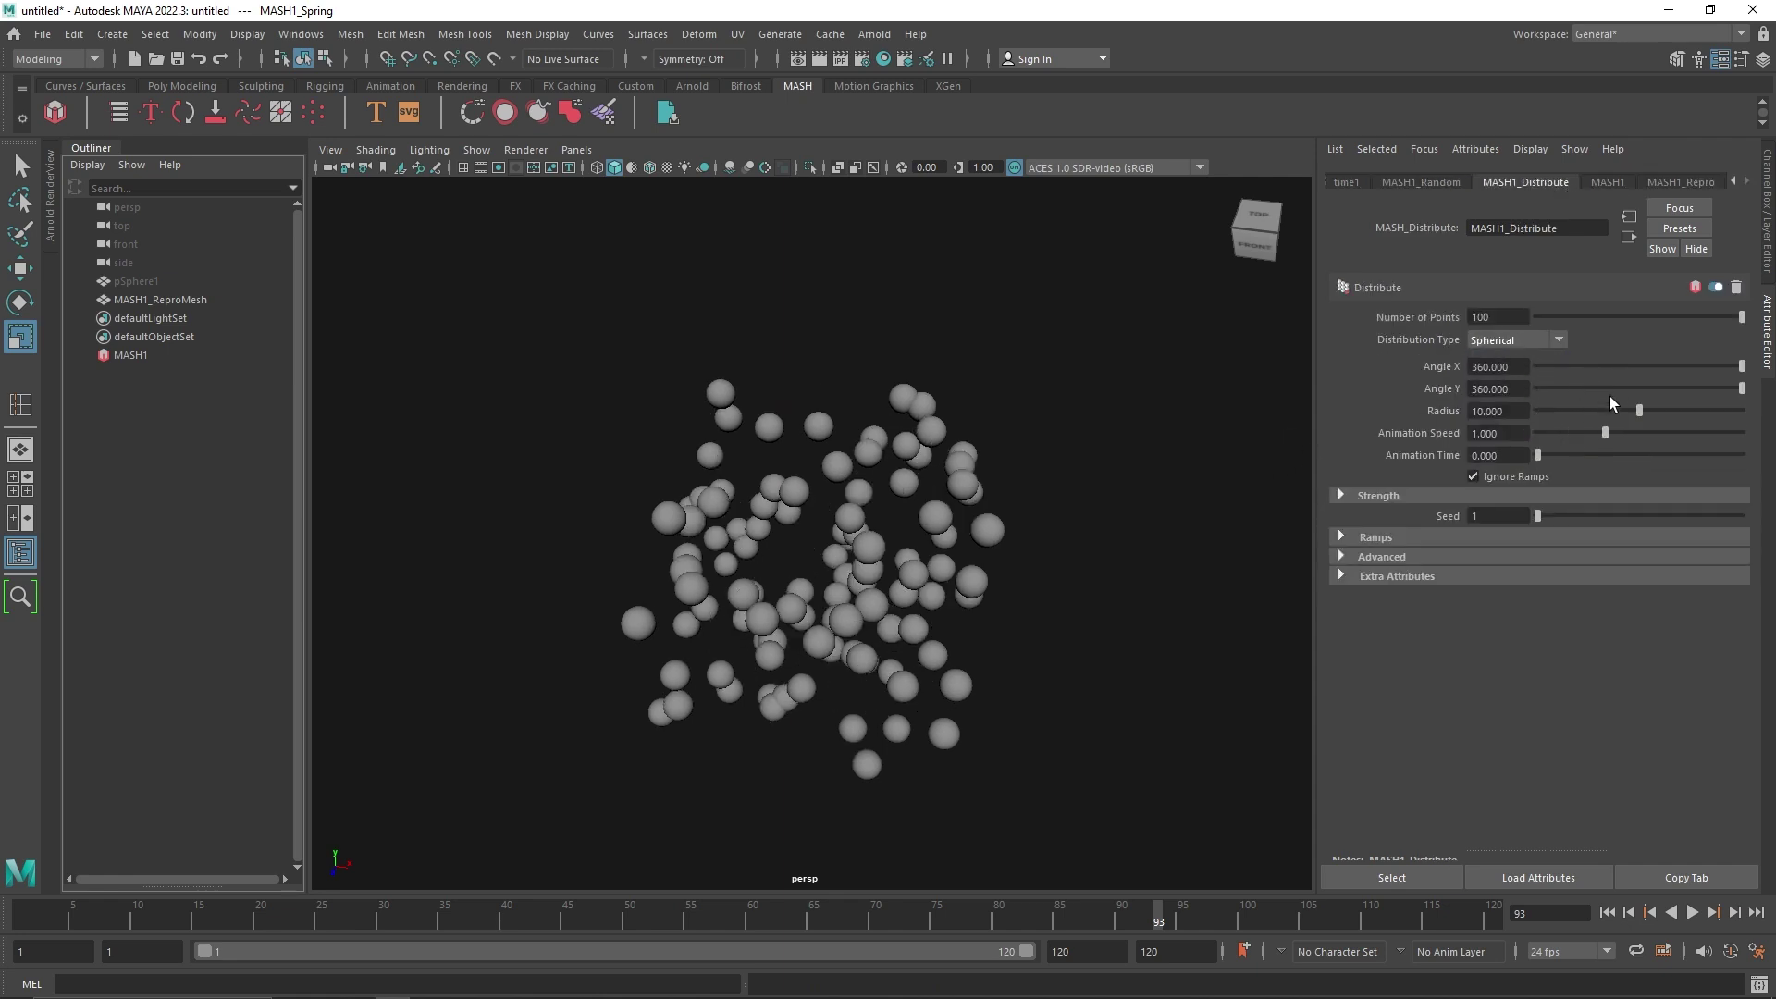
pyautogui.moveTo(1633, 412)
pyautogui.mouseDown()
pyautogui.moveTo(1678, 414)
pyautogui.moveTo(1645, 416)
pyautogui.mouseUp()
pyautogui.moveTo(1742, 317)
pyautogui.mouseDown()
pyautogui.moveTo(1524, 315)
pyautogui.moveTo(1751, 316)
pyautogui.mouseUp()
# - Create a second polygon sphere and scale it up uniformly to enclose most of the small spheres
pyautogui.click(182, 85)
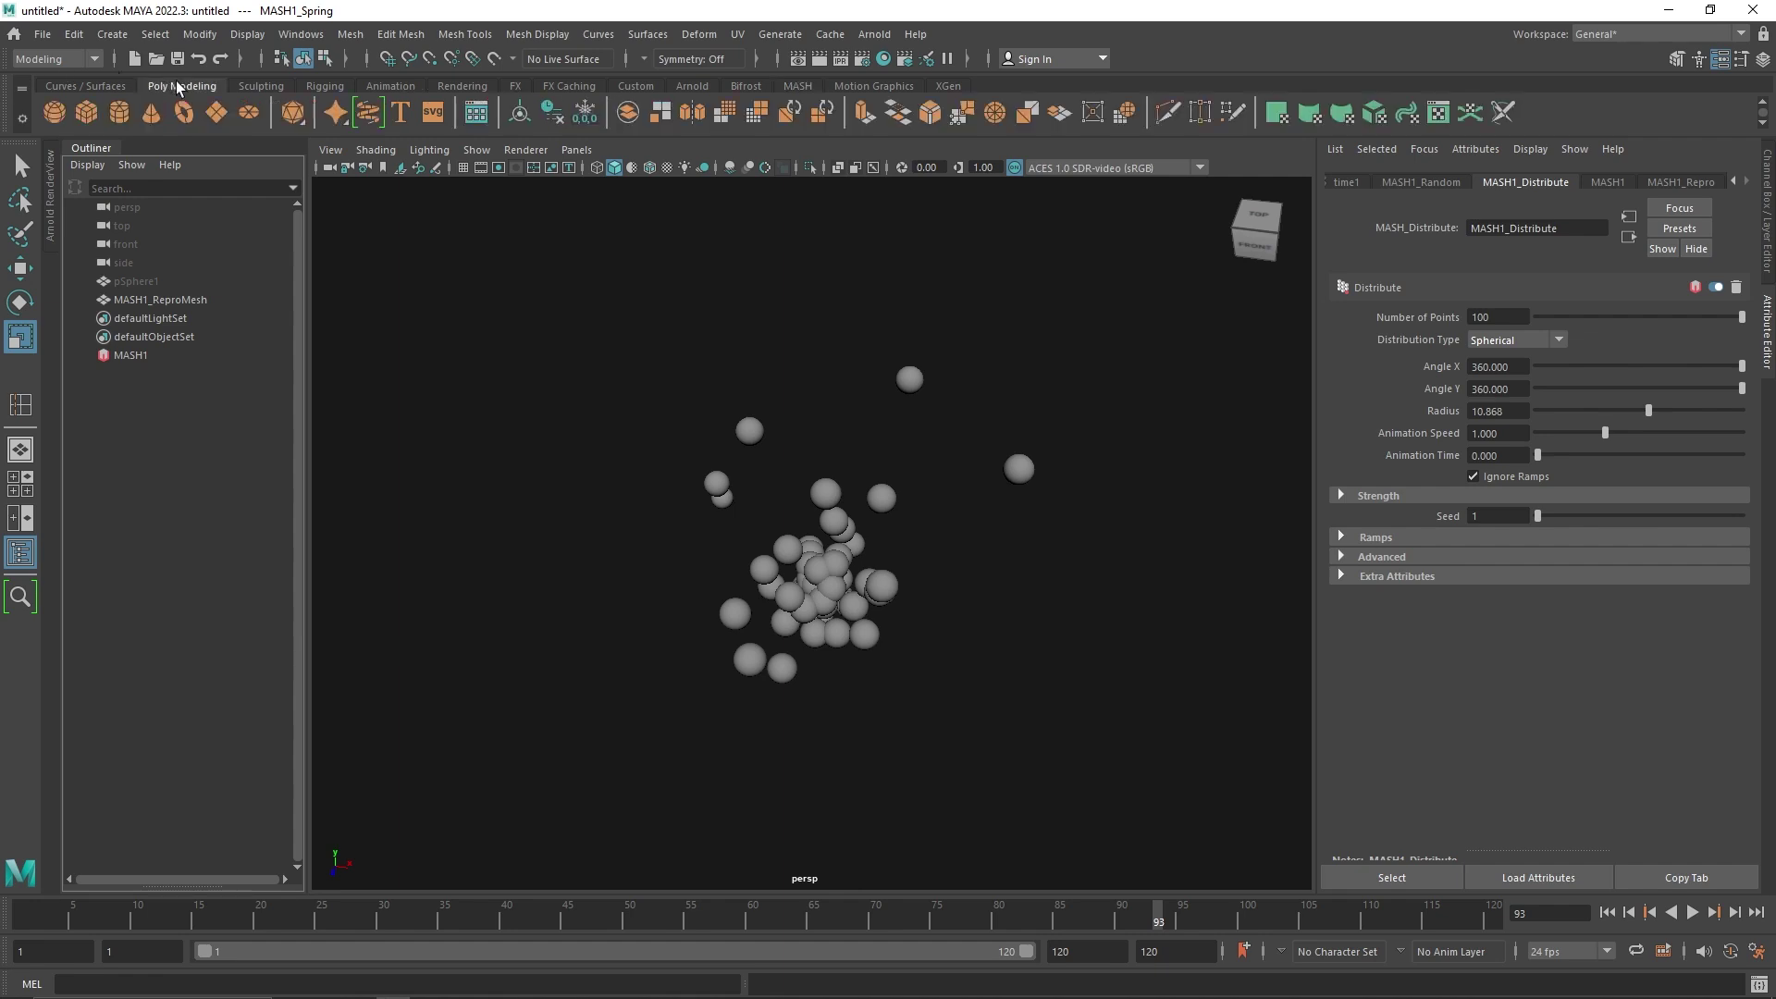
pyautogui.click(86, 112)
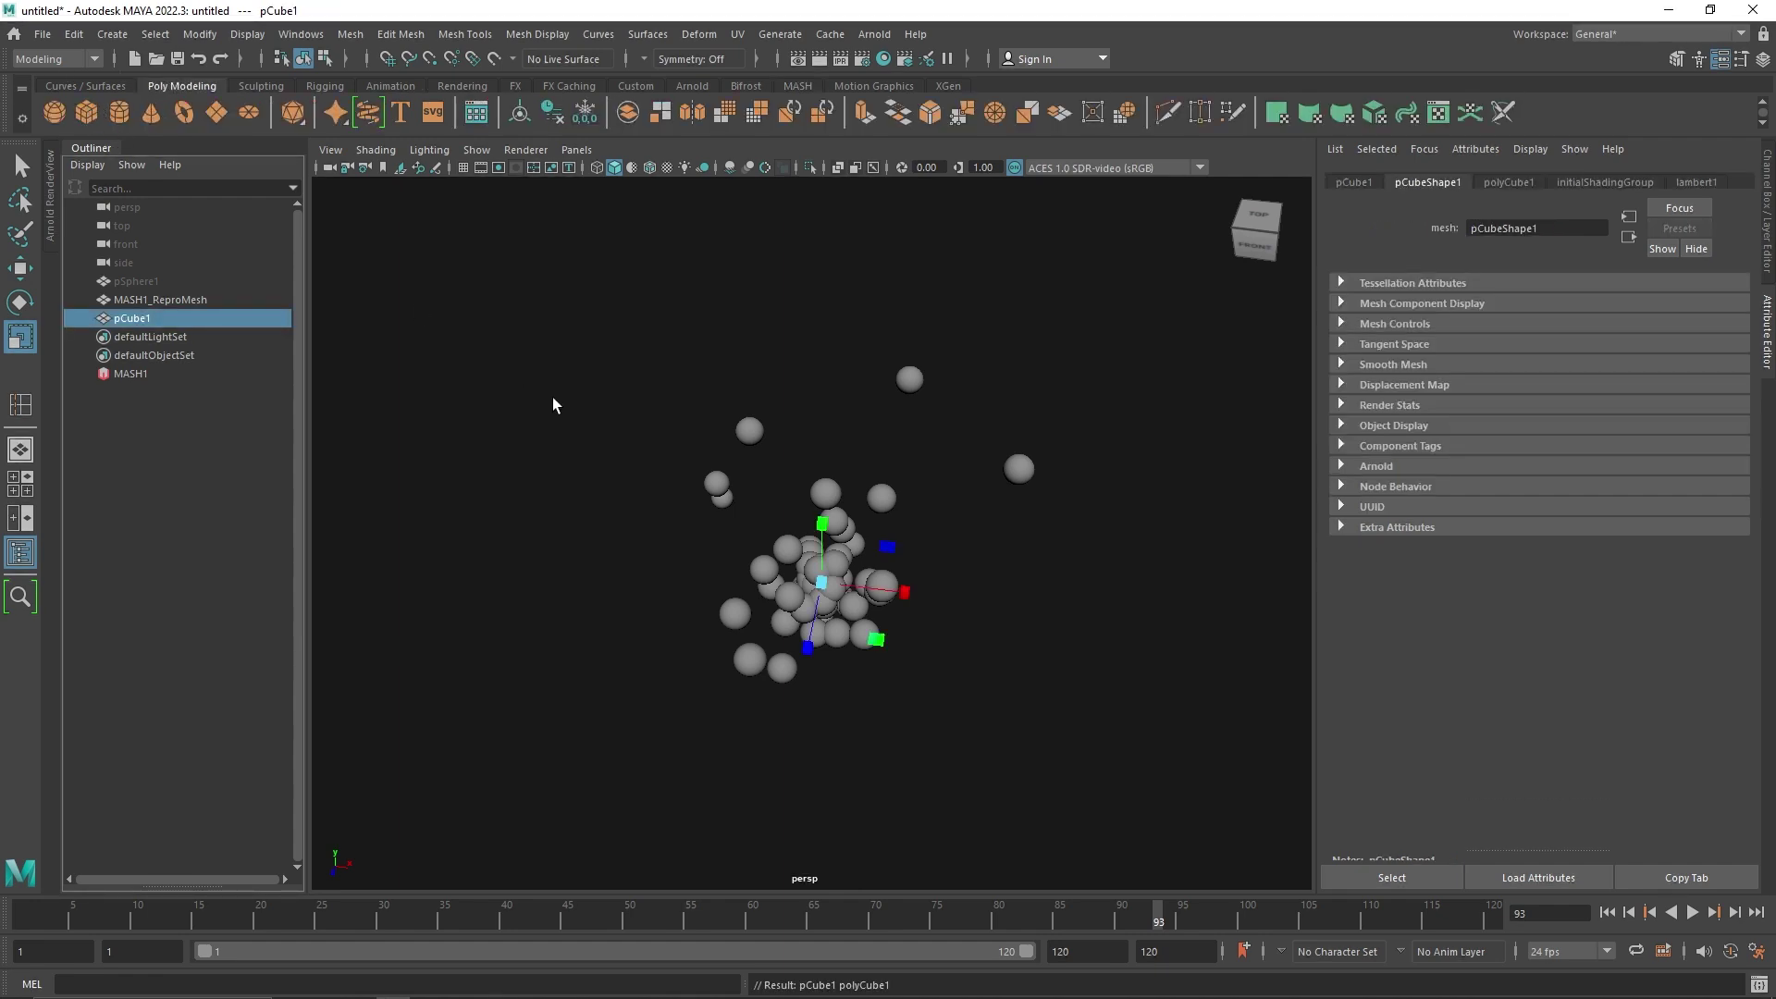
pyautogui.press('Delete')
pyautogui.click(55, 113)
pyautogui.moveTo(822, 582); pyautogui.dragTo(969, 606)
pyautogui.keyDown('alt'); pyautogui.moveTo(771, 616); pyautogui.dragTo(766, 534); pyautogui.keyUp('alt')
pyautogui.moveTo(821, 589); pyautogui.dragTo(840, 589)
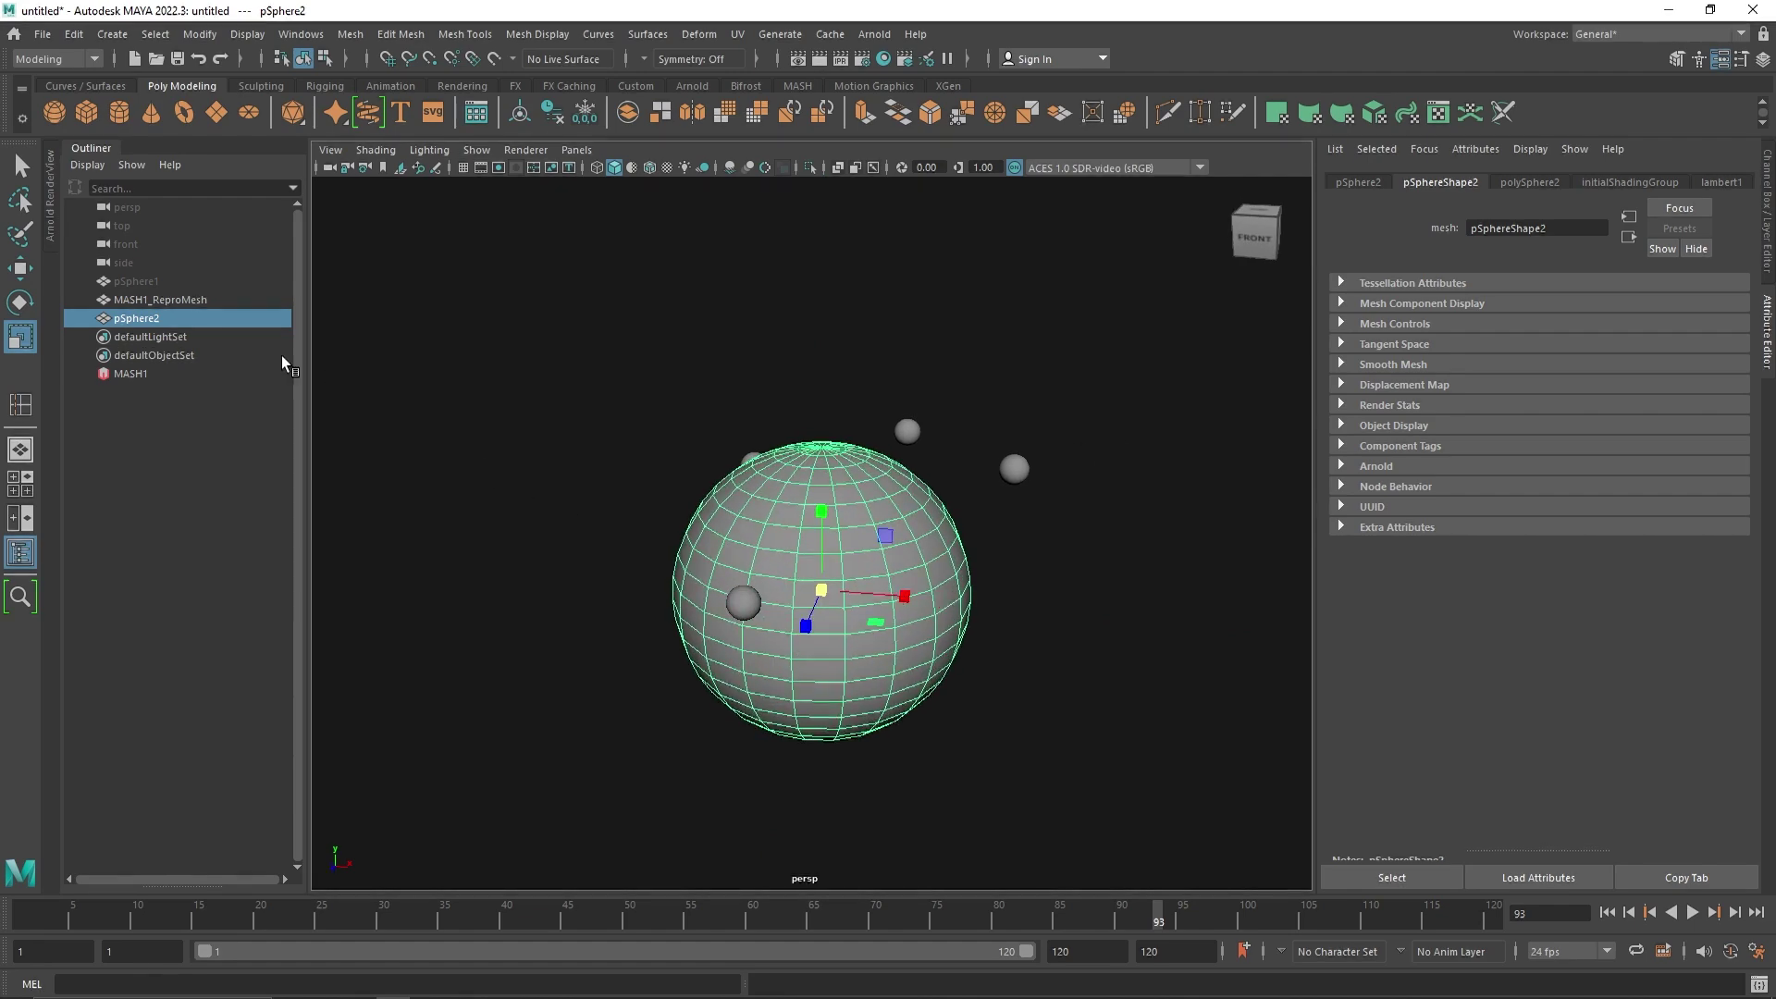
# - Switch the MASH1_Distribute node to the Mesh distribution type, connect pSphere2 as its input mesh, and return to the first frame
pyautogui.click(139, 354)
pyautogui.click(135, 373)
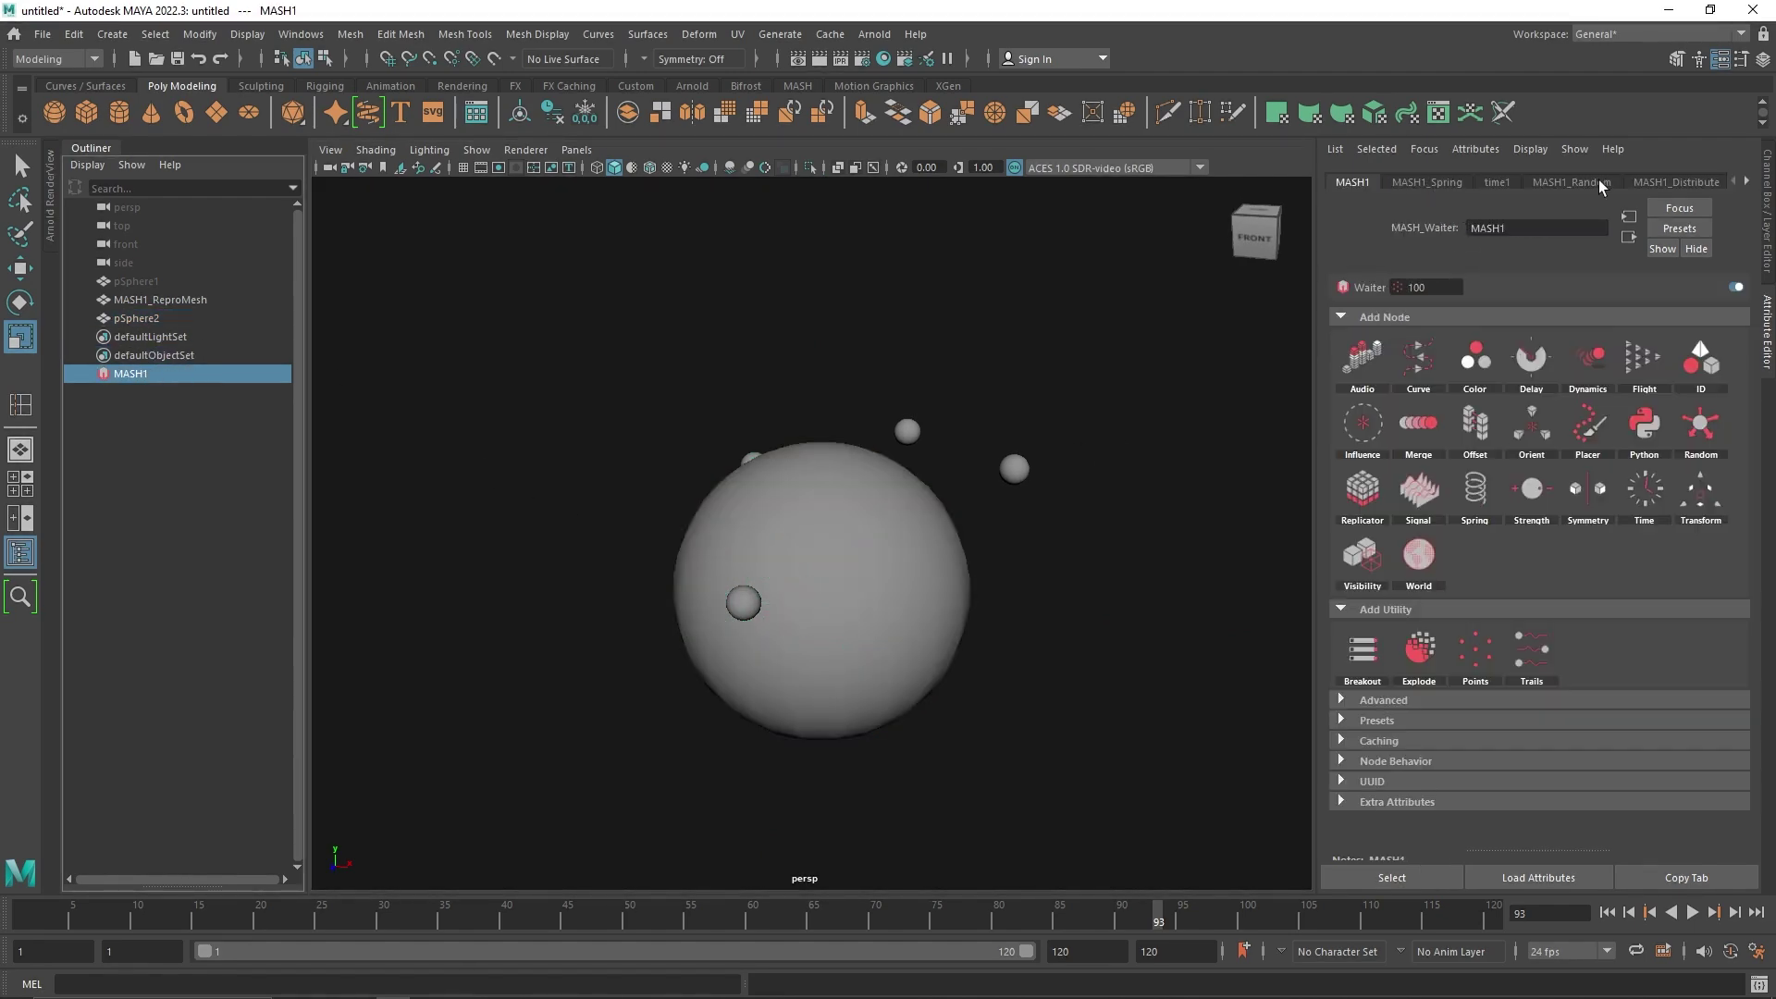
pyautogui.click(1634, 181)
pyautogui.click(1517, 339)
pyautogui.click(1502, 410)
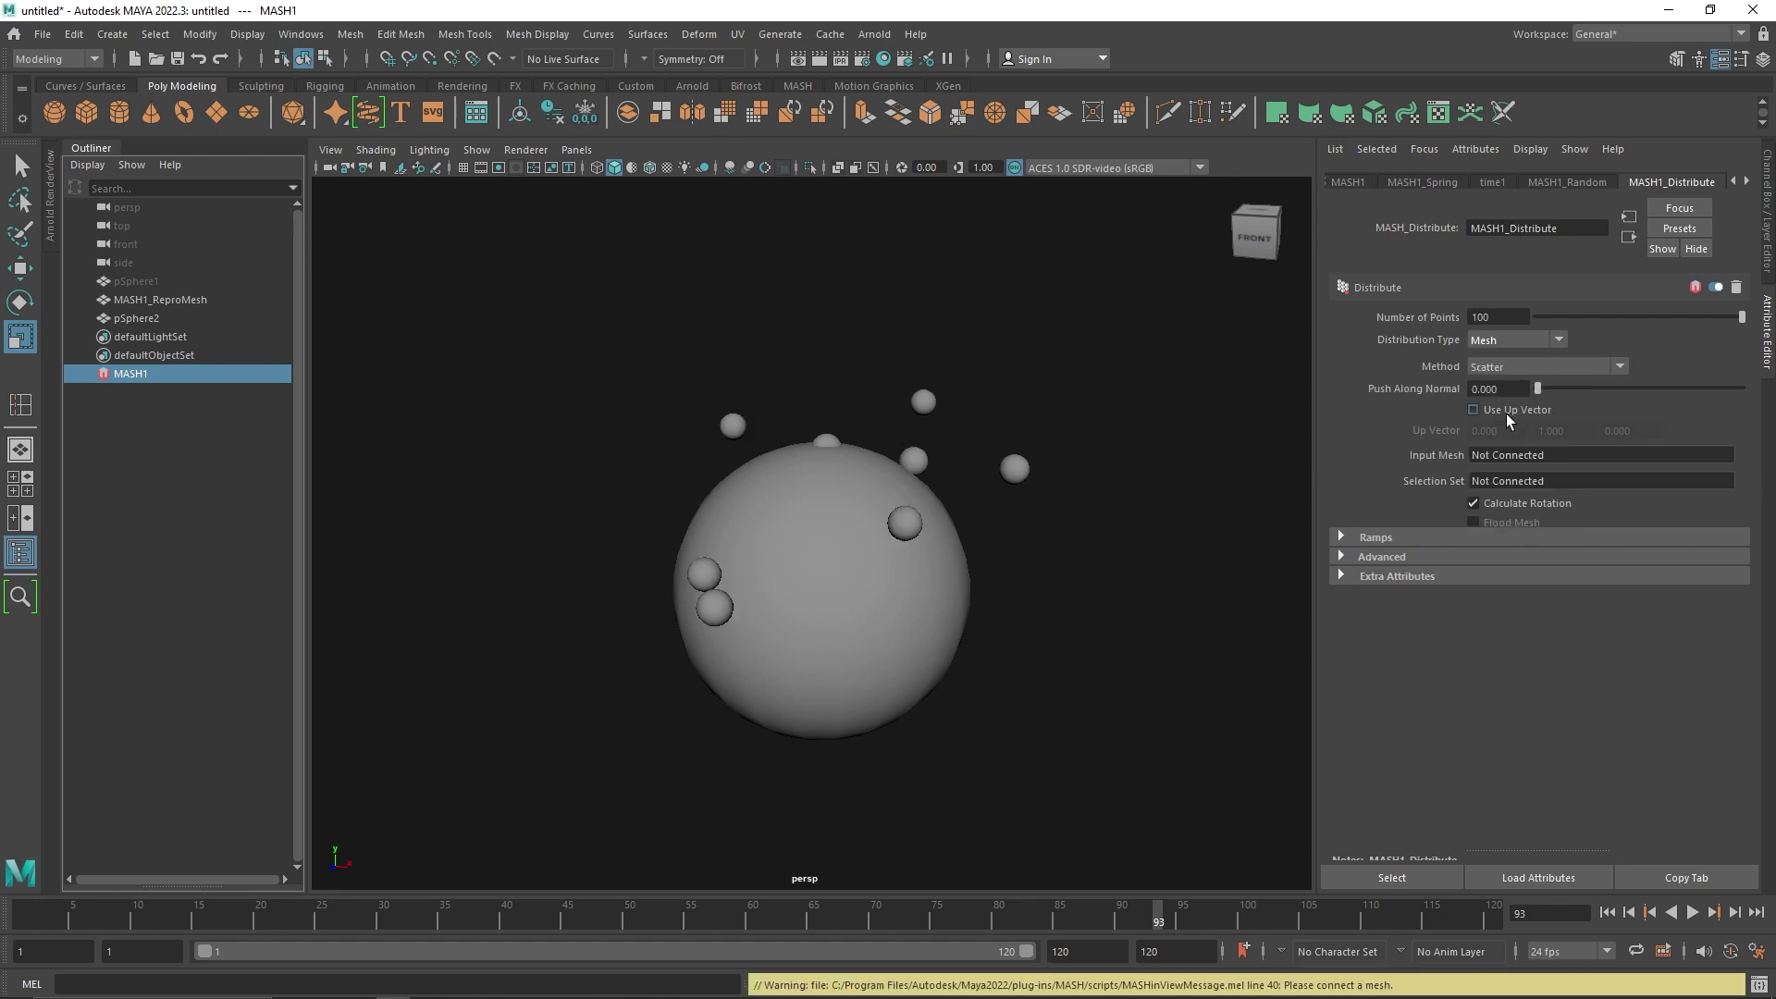
pyautogui.moveTo(134, 318); pyautogui.dragTo(1540, 458, button='middle')
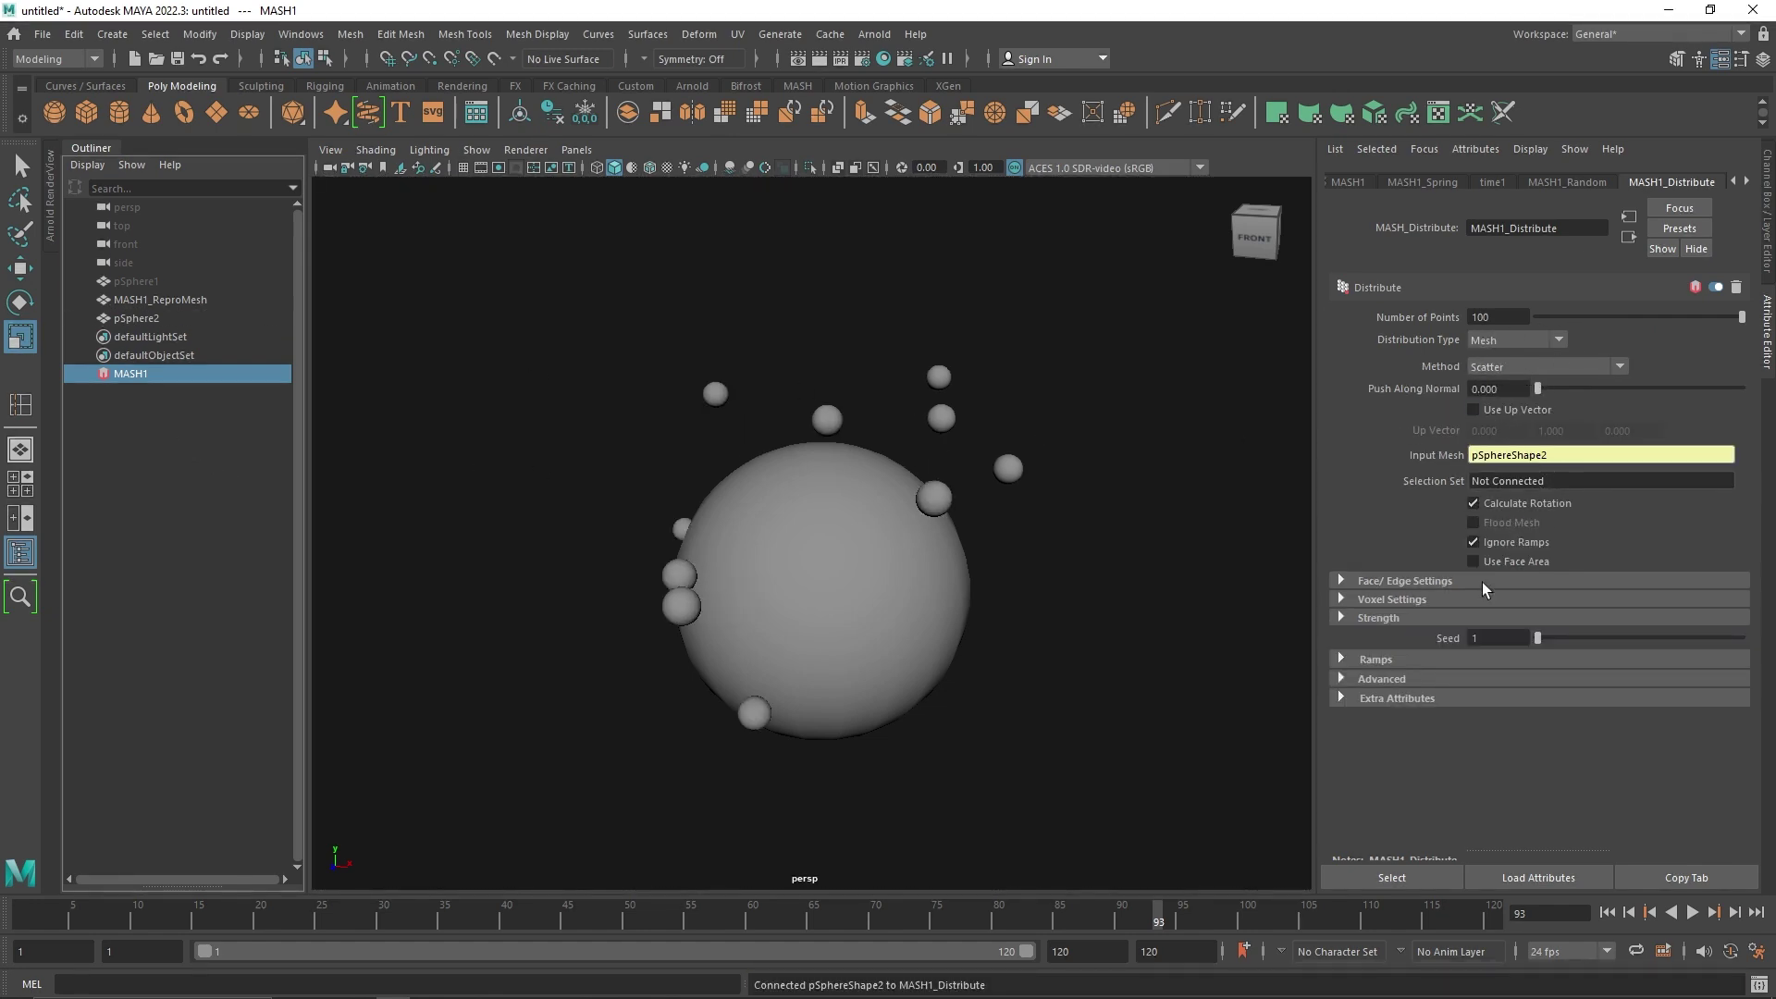
pyautogui.click(1608, 913)
# - Hide the large sphere pSphere2 and play the animation of the scattered small spheres before stopping it
pyautogui.click(149, 278)
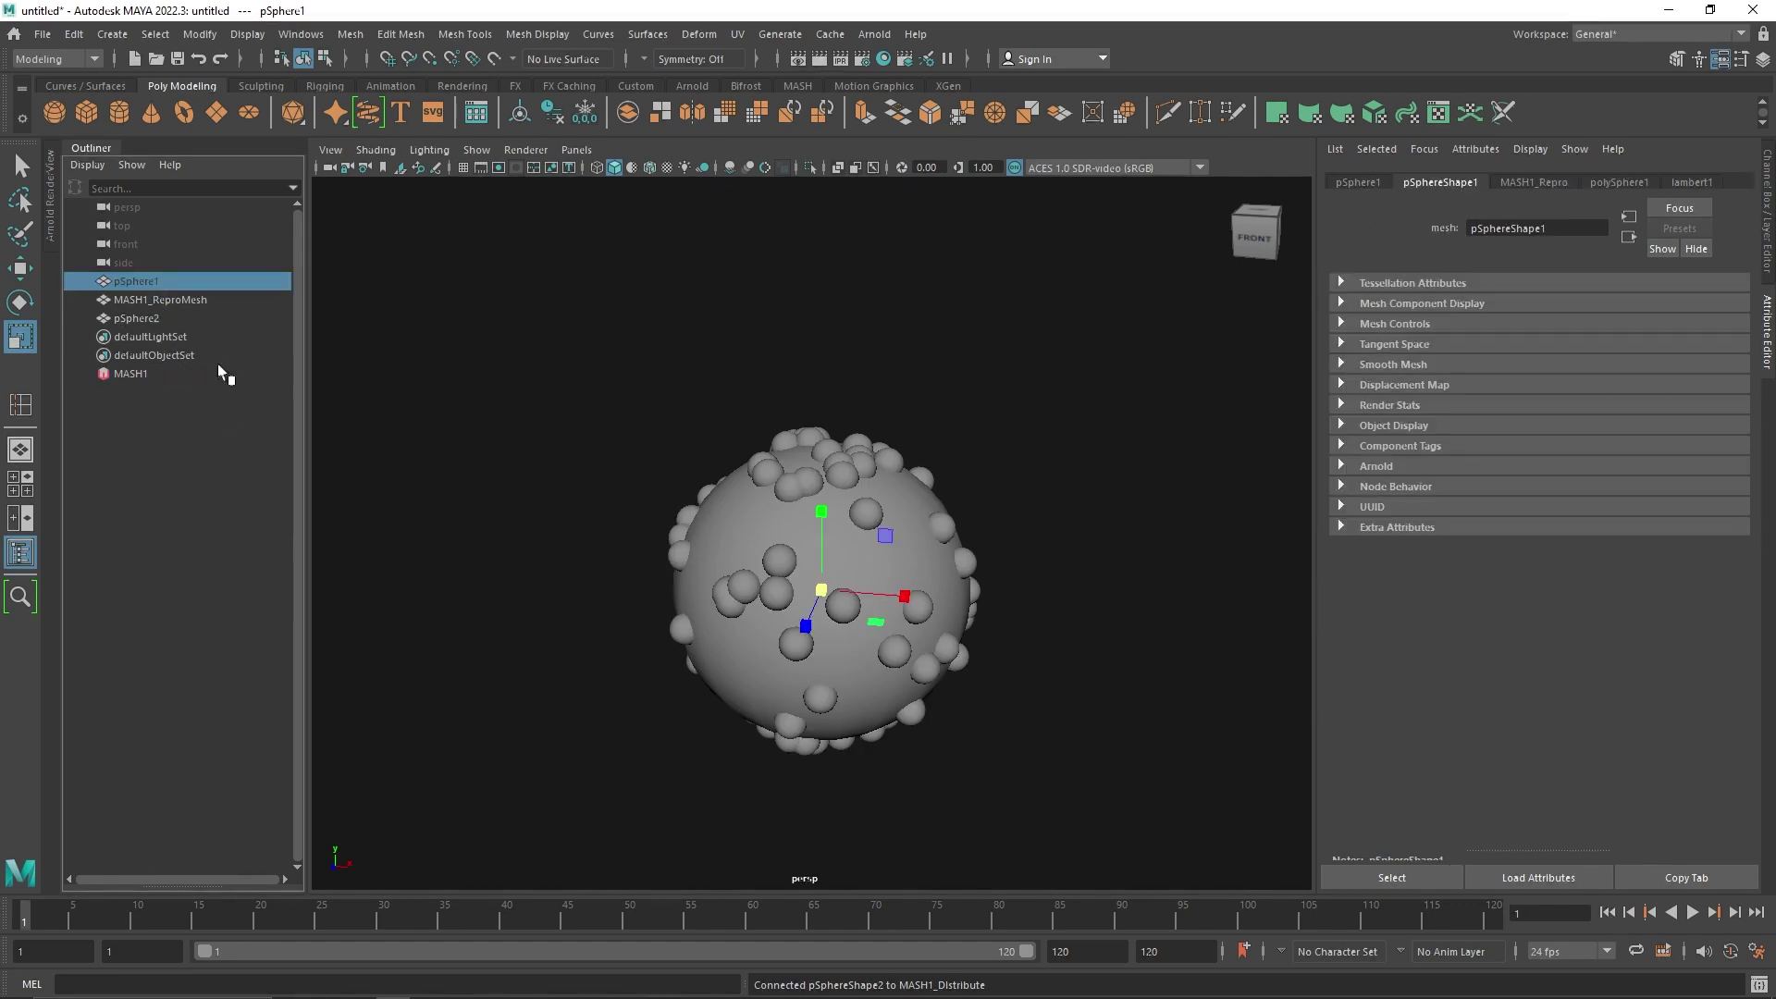
pyautogui.click(169, 319)
pyautogui.press('h')
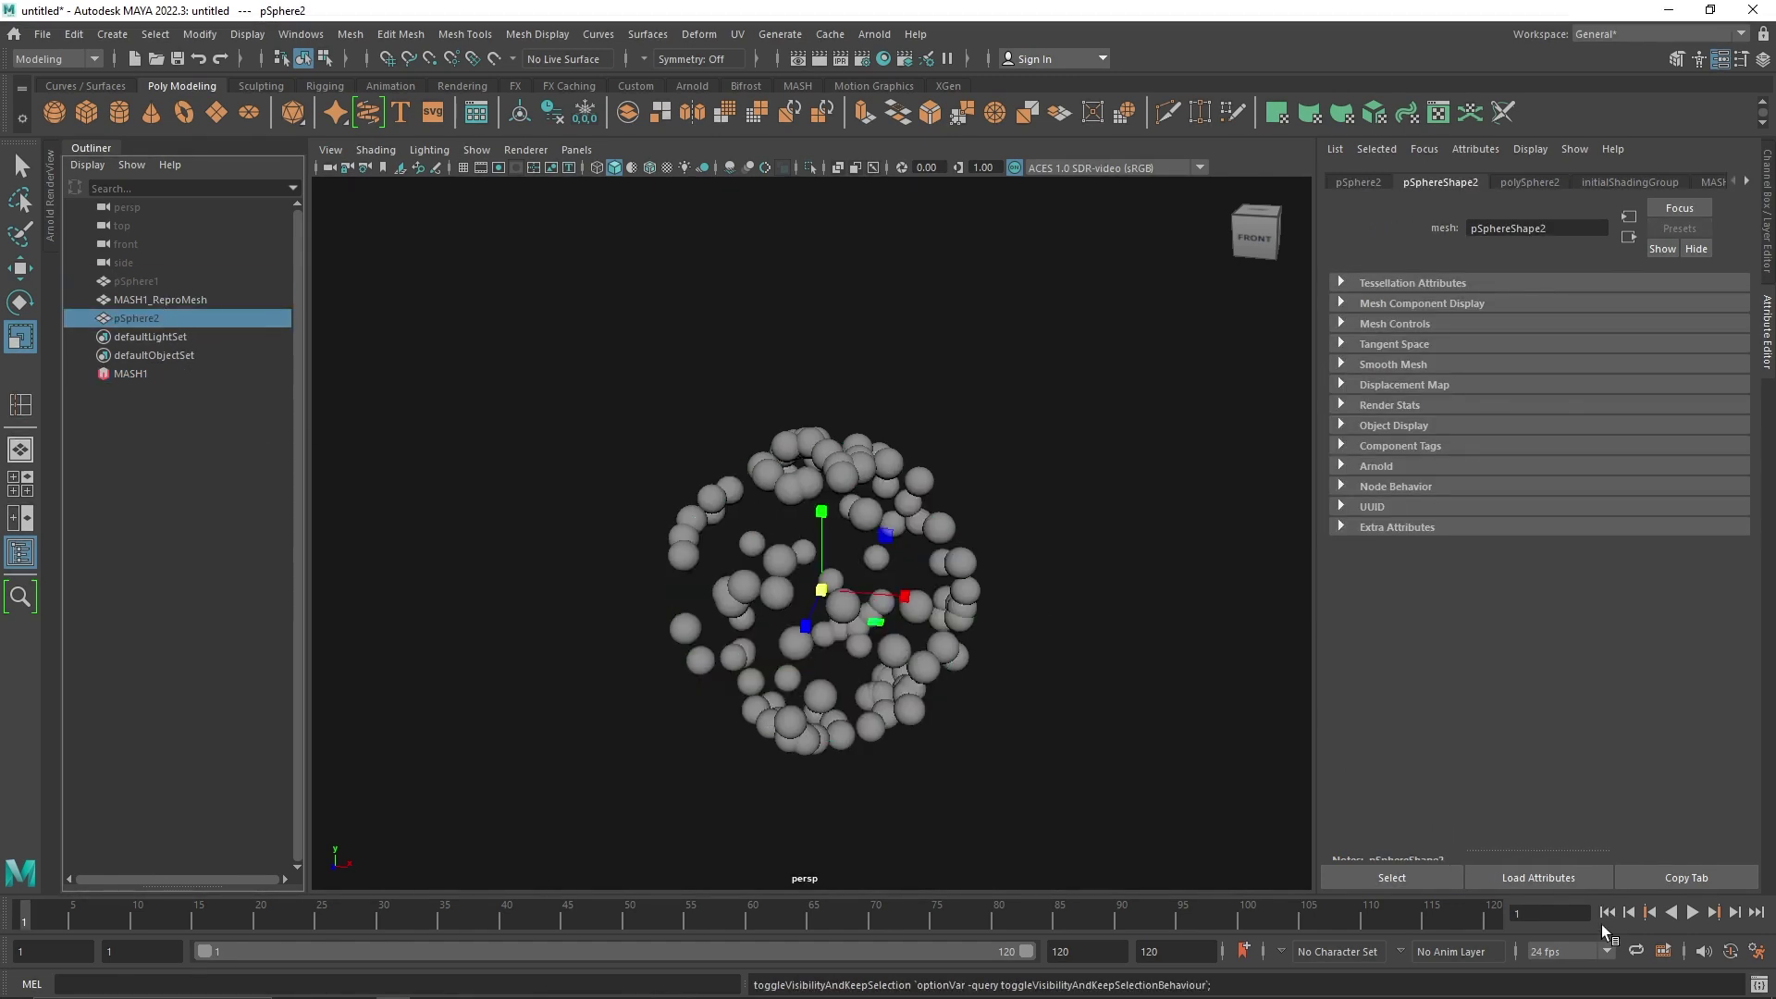
pyautogui.click(1692, 912)
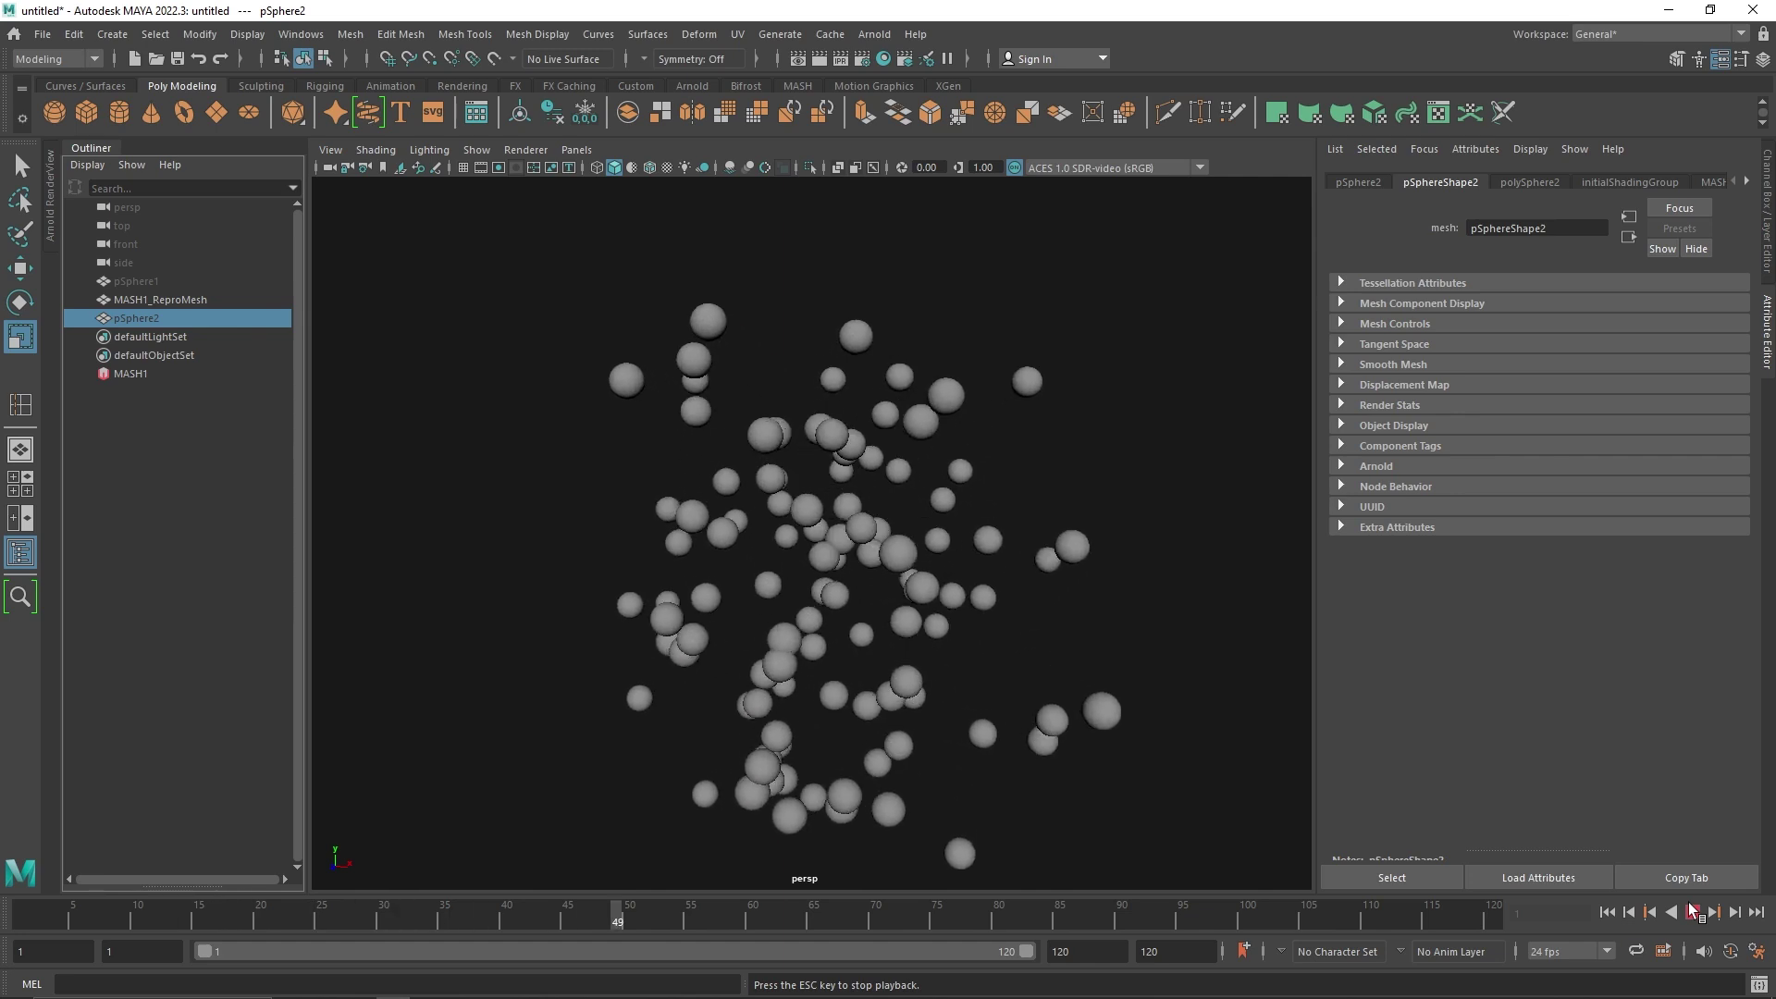
pyautogui.click(1692, 912)
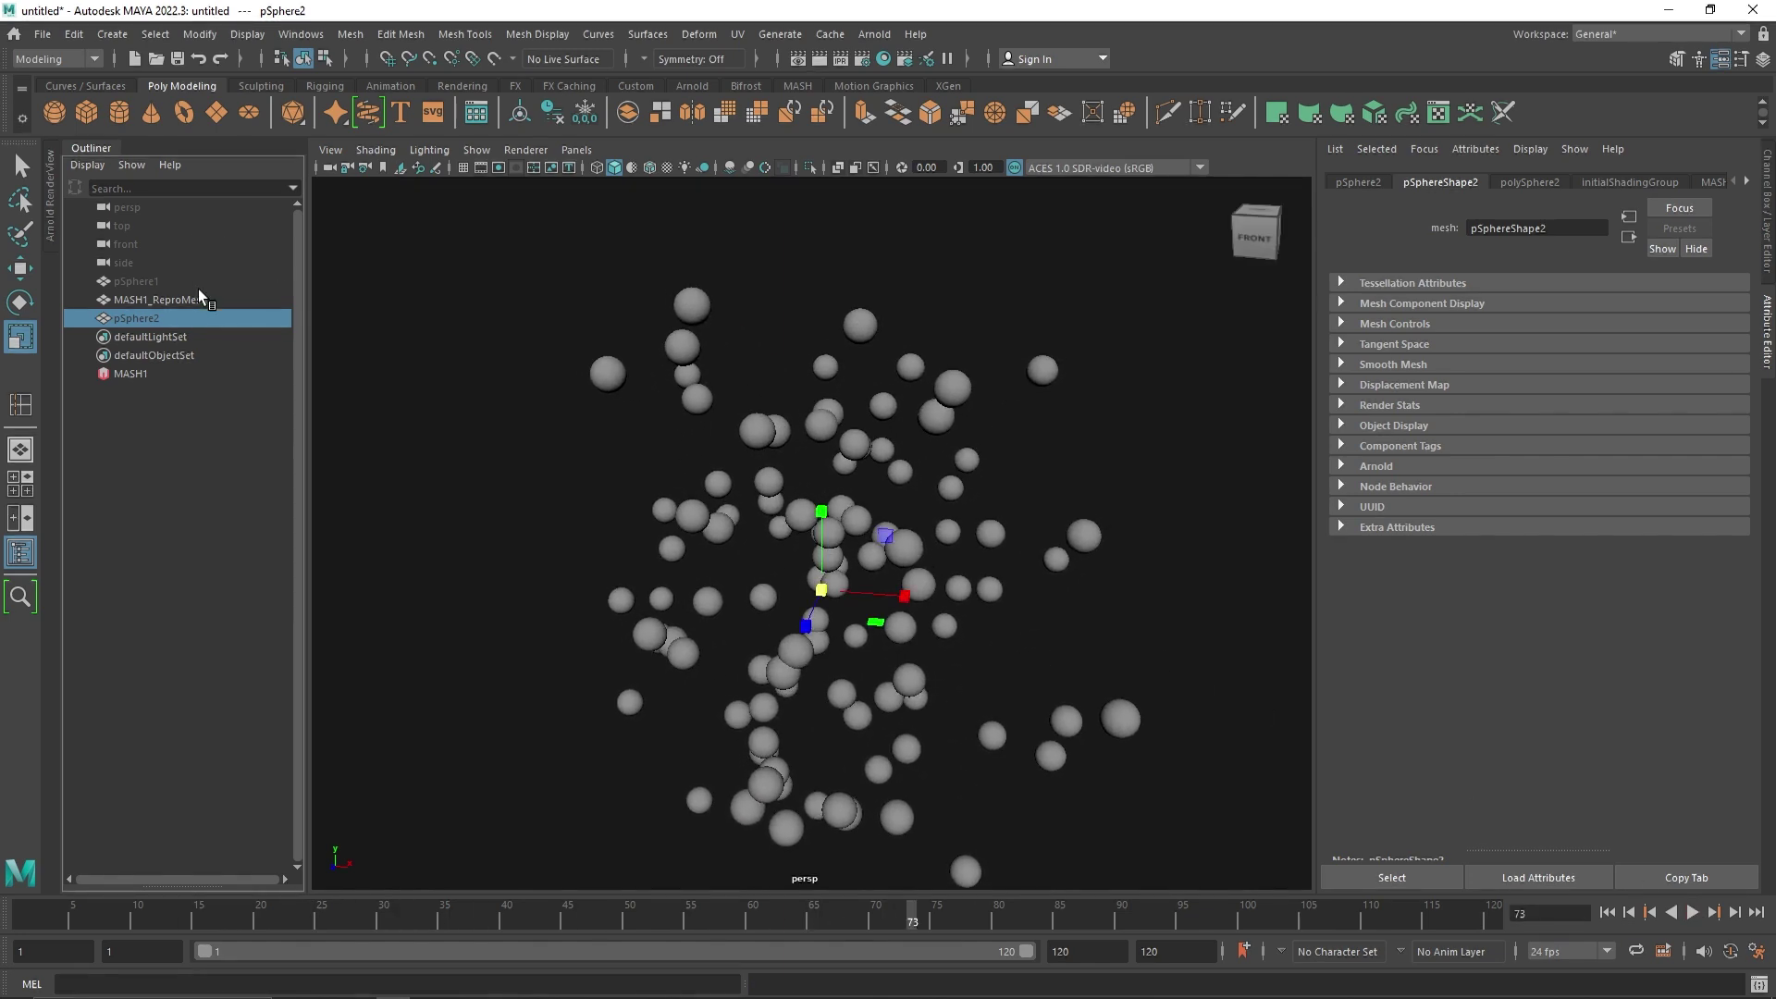
# - Delete the MASH1 network and both polygon spheres to empty the scene, and display the viewport grid
pyautogui.click(164, 366)
pyautogui.press('Delete')
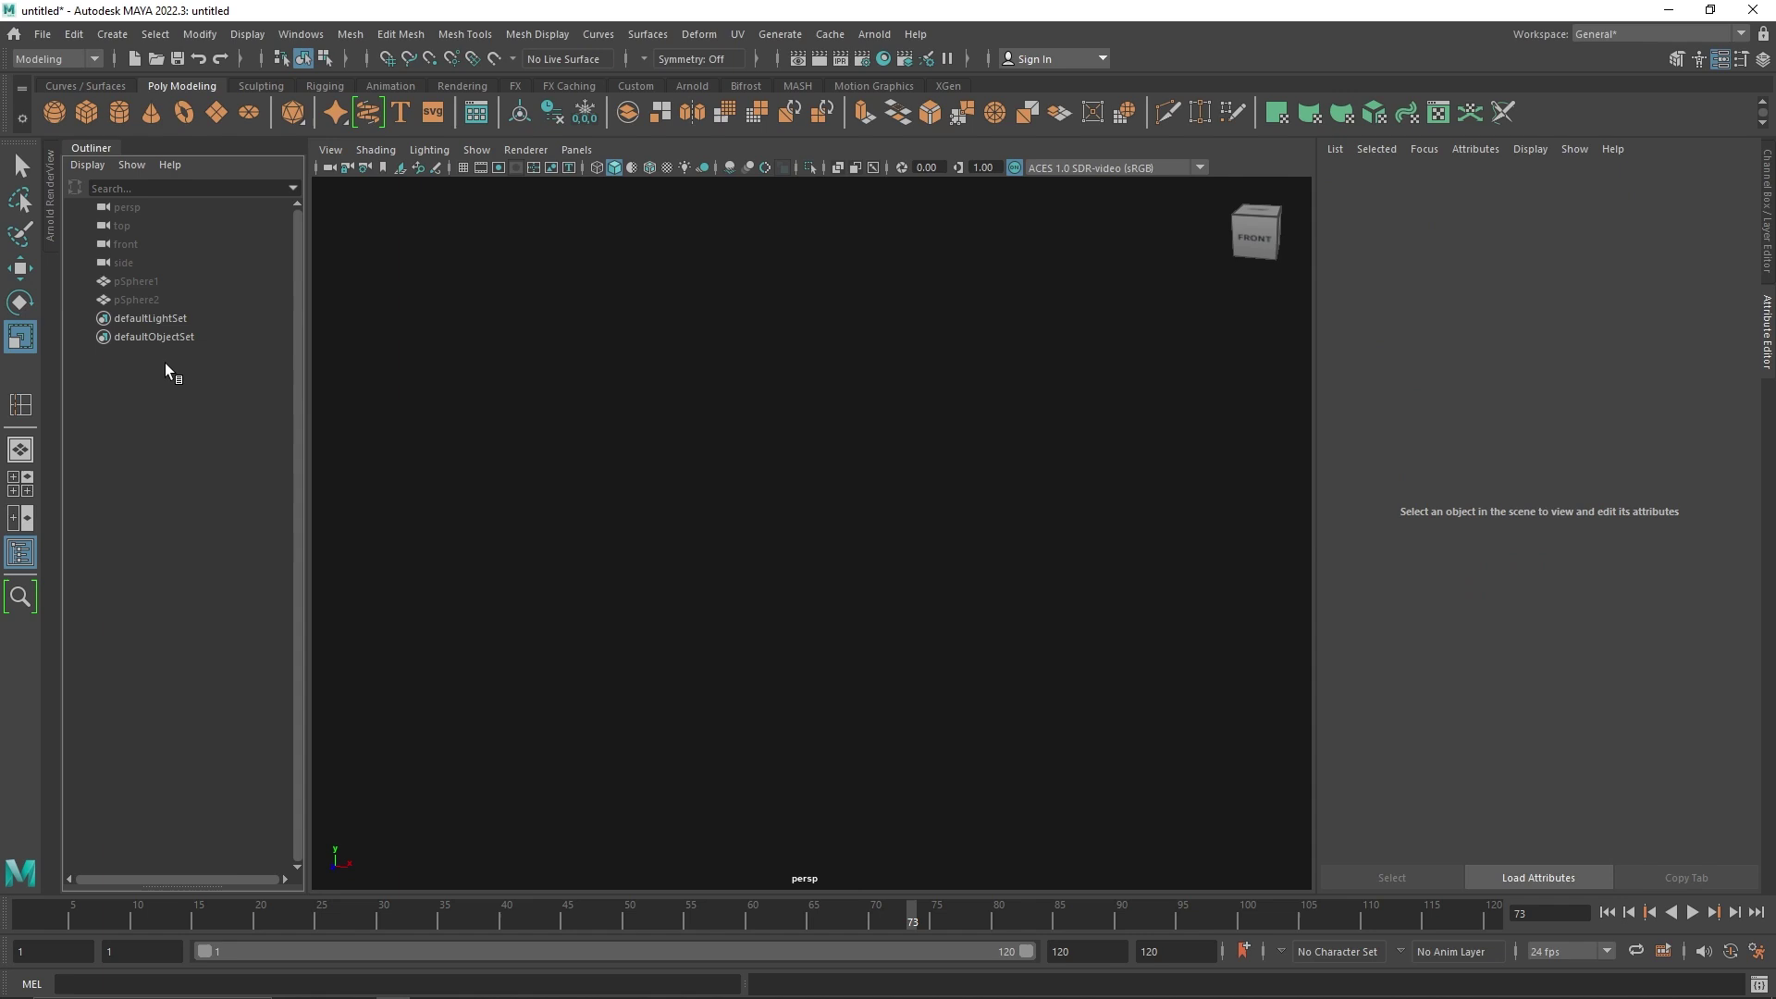
pyautogui.click(170, 300)
pyautogui.keyDown('shift'); pyautogui.click(170, 285); pyautogui.keyUp('shift')
pyautogui.press('Delete')
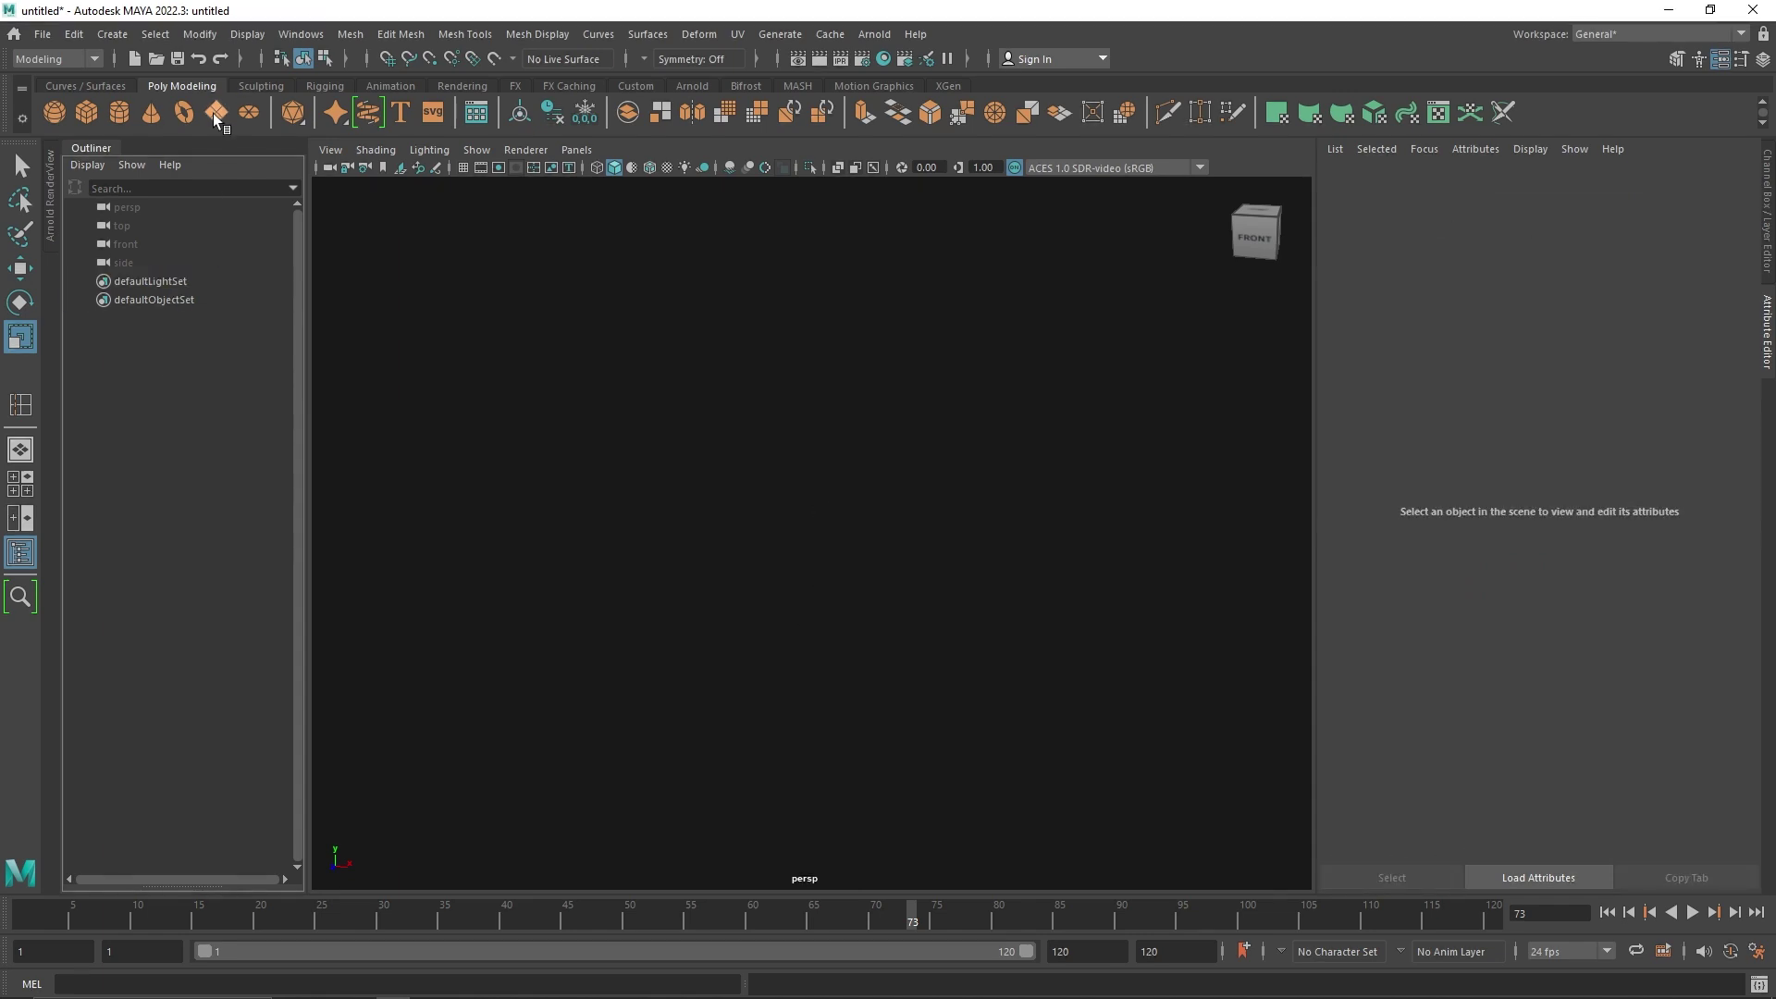
pyautogui.click(463, 170)
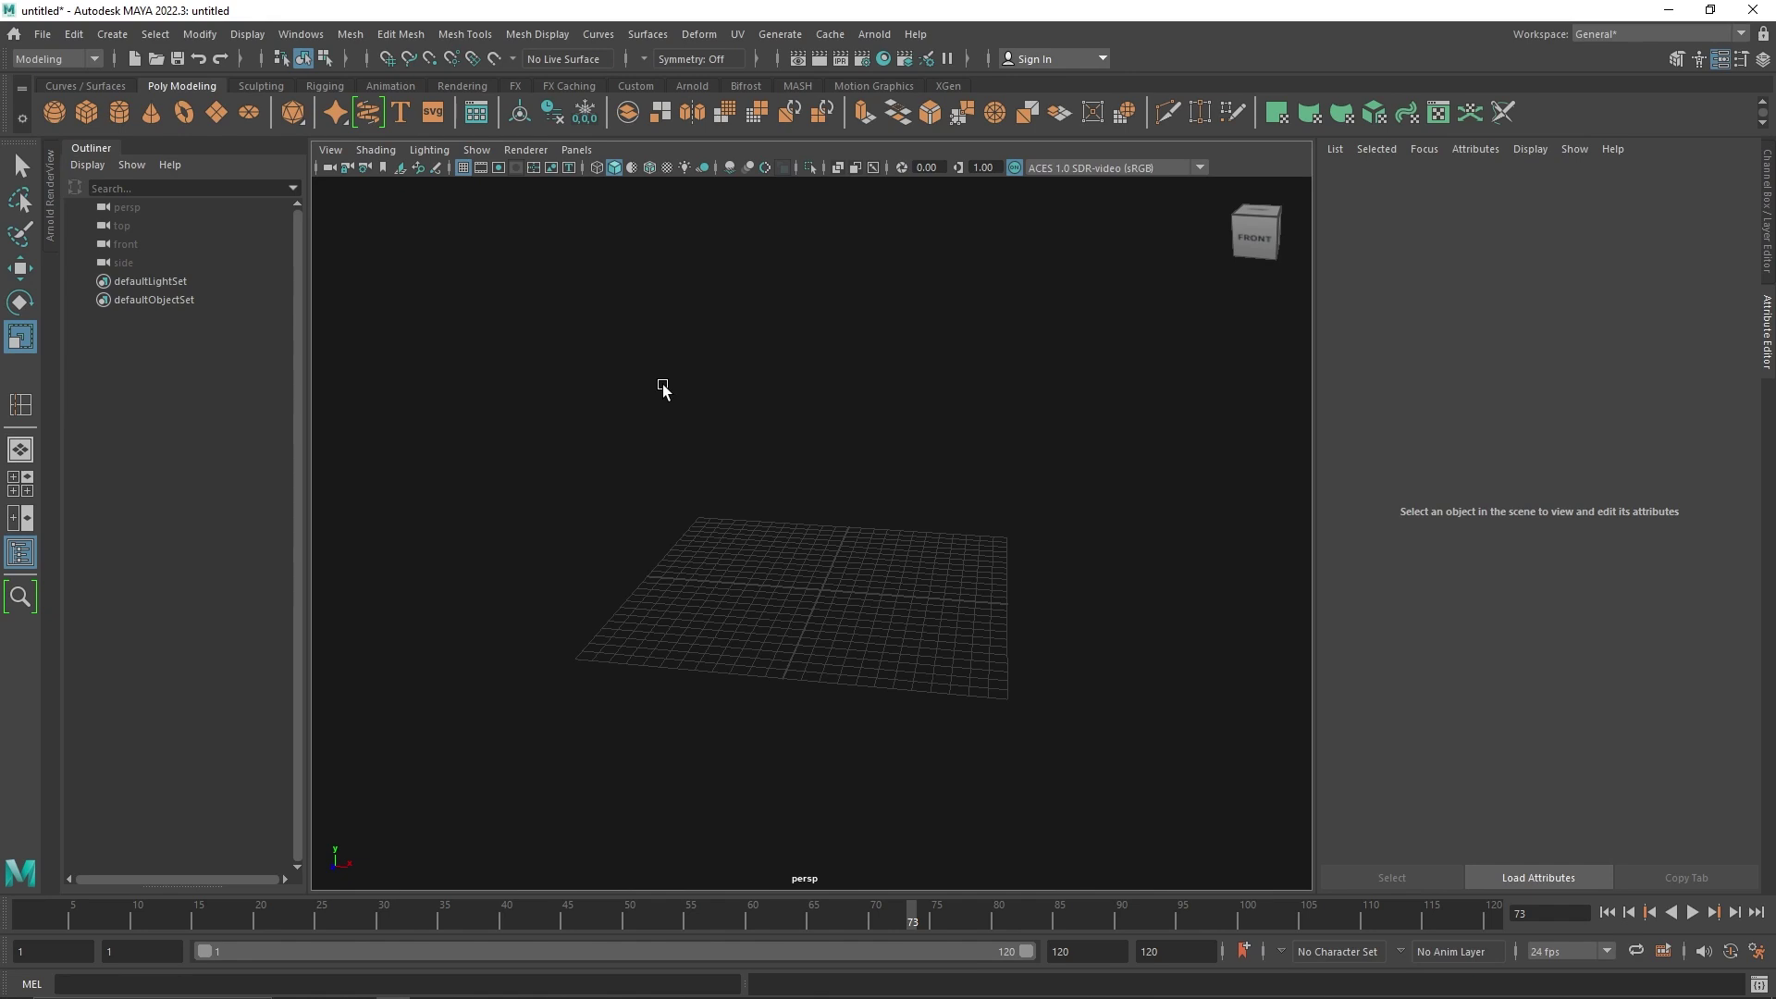